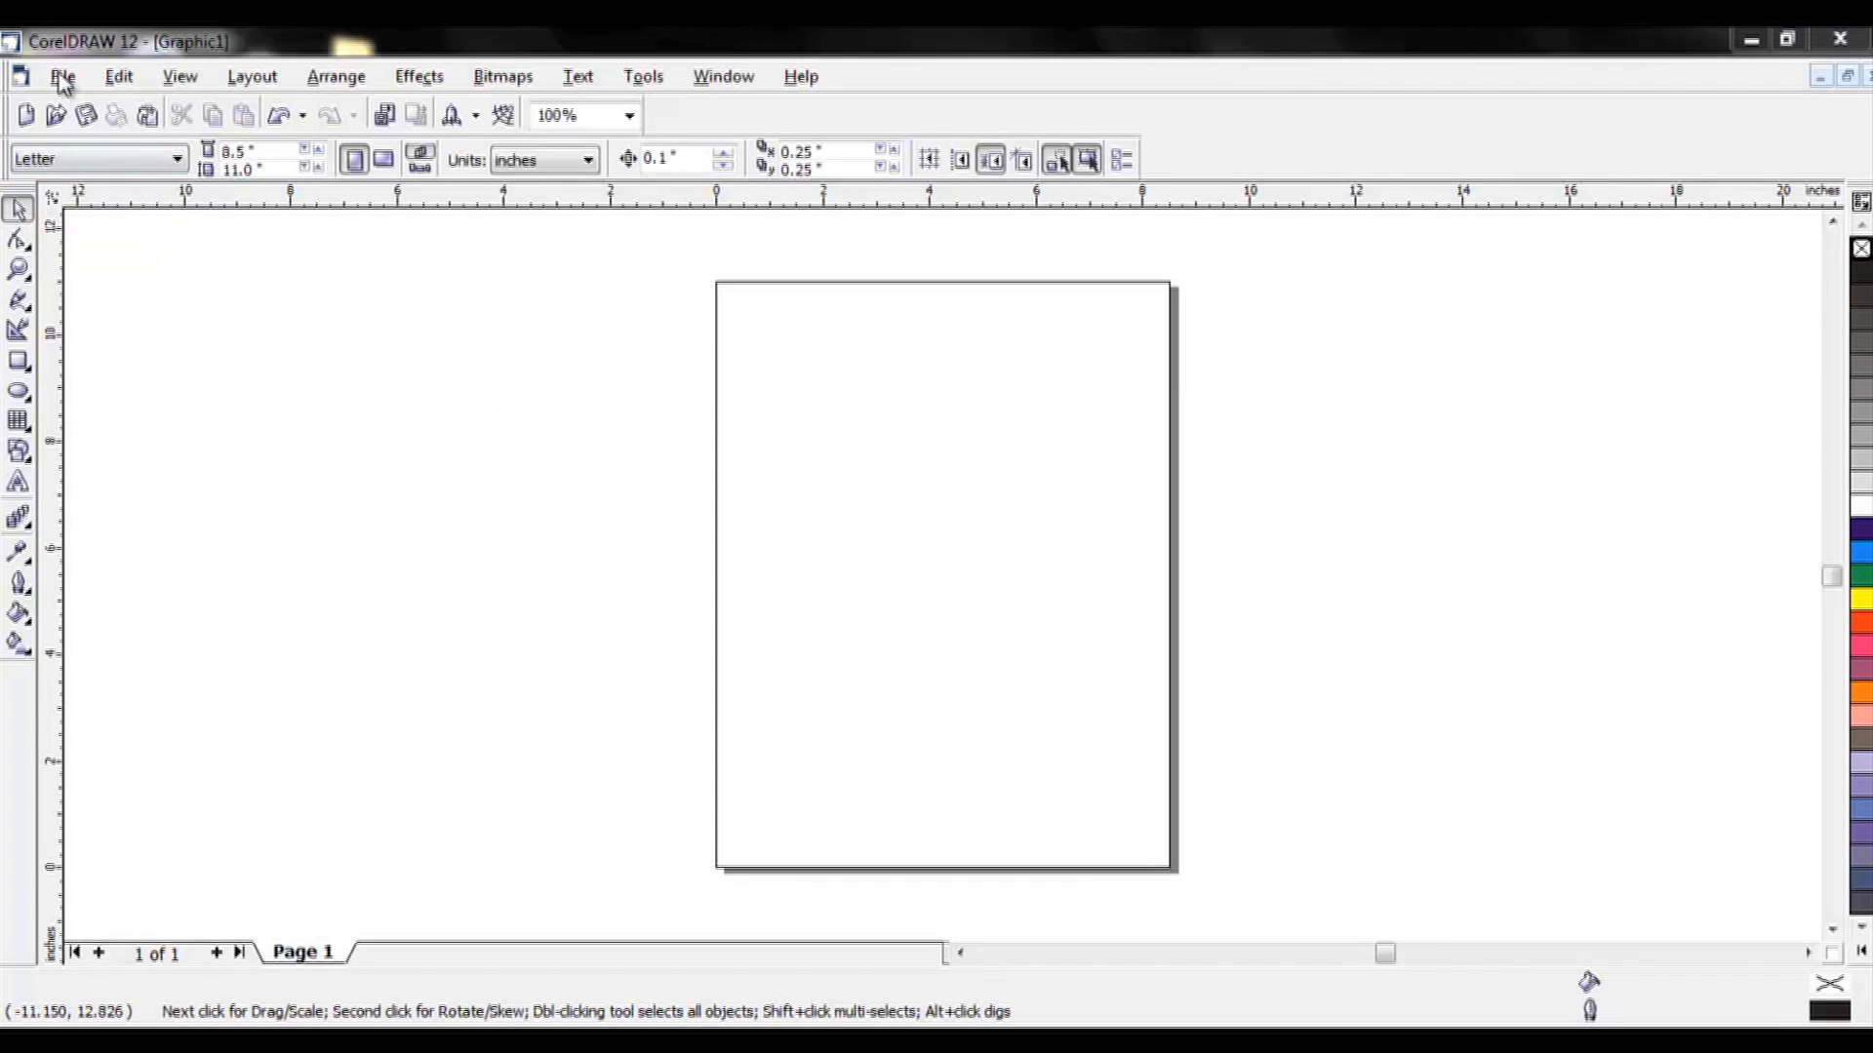
Browse for a drawing to open in the CutUPs_v1 folder on the DVD drive (E:).
left_click(62, 78)
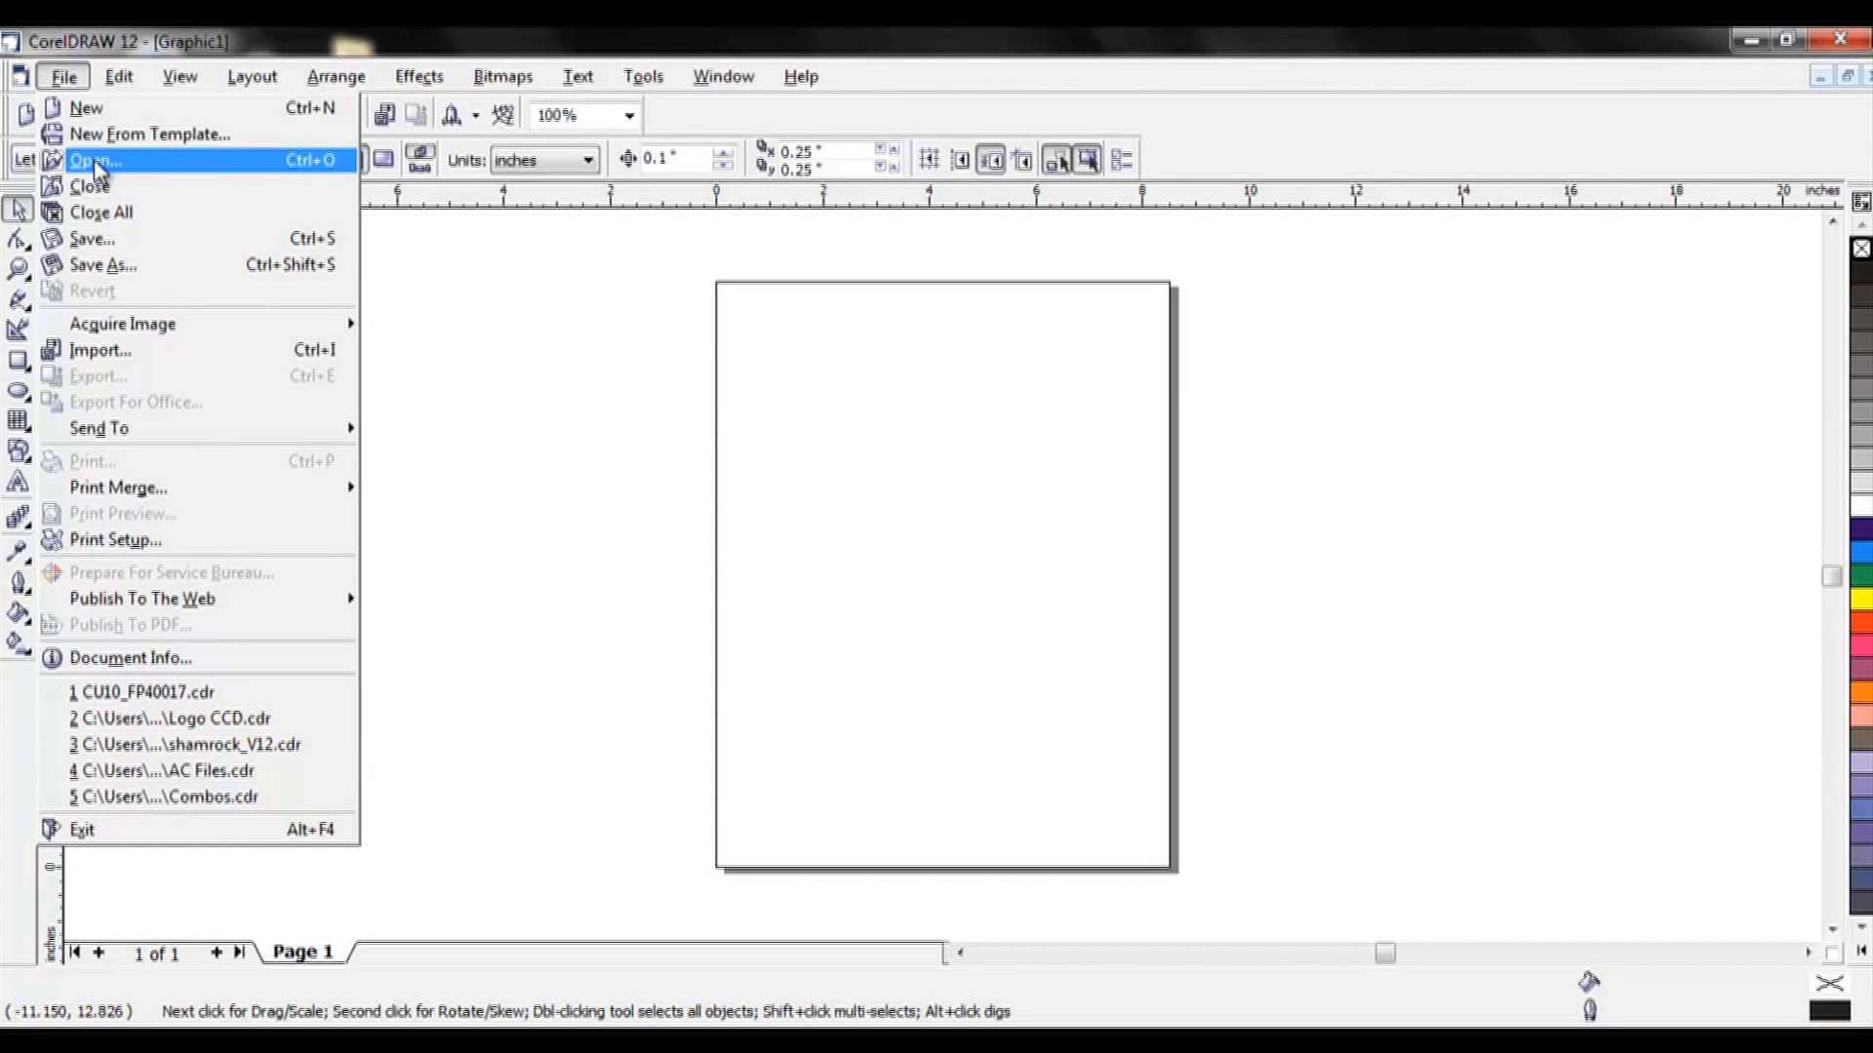
left_click(94, 161)
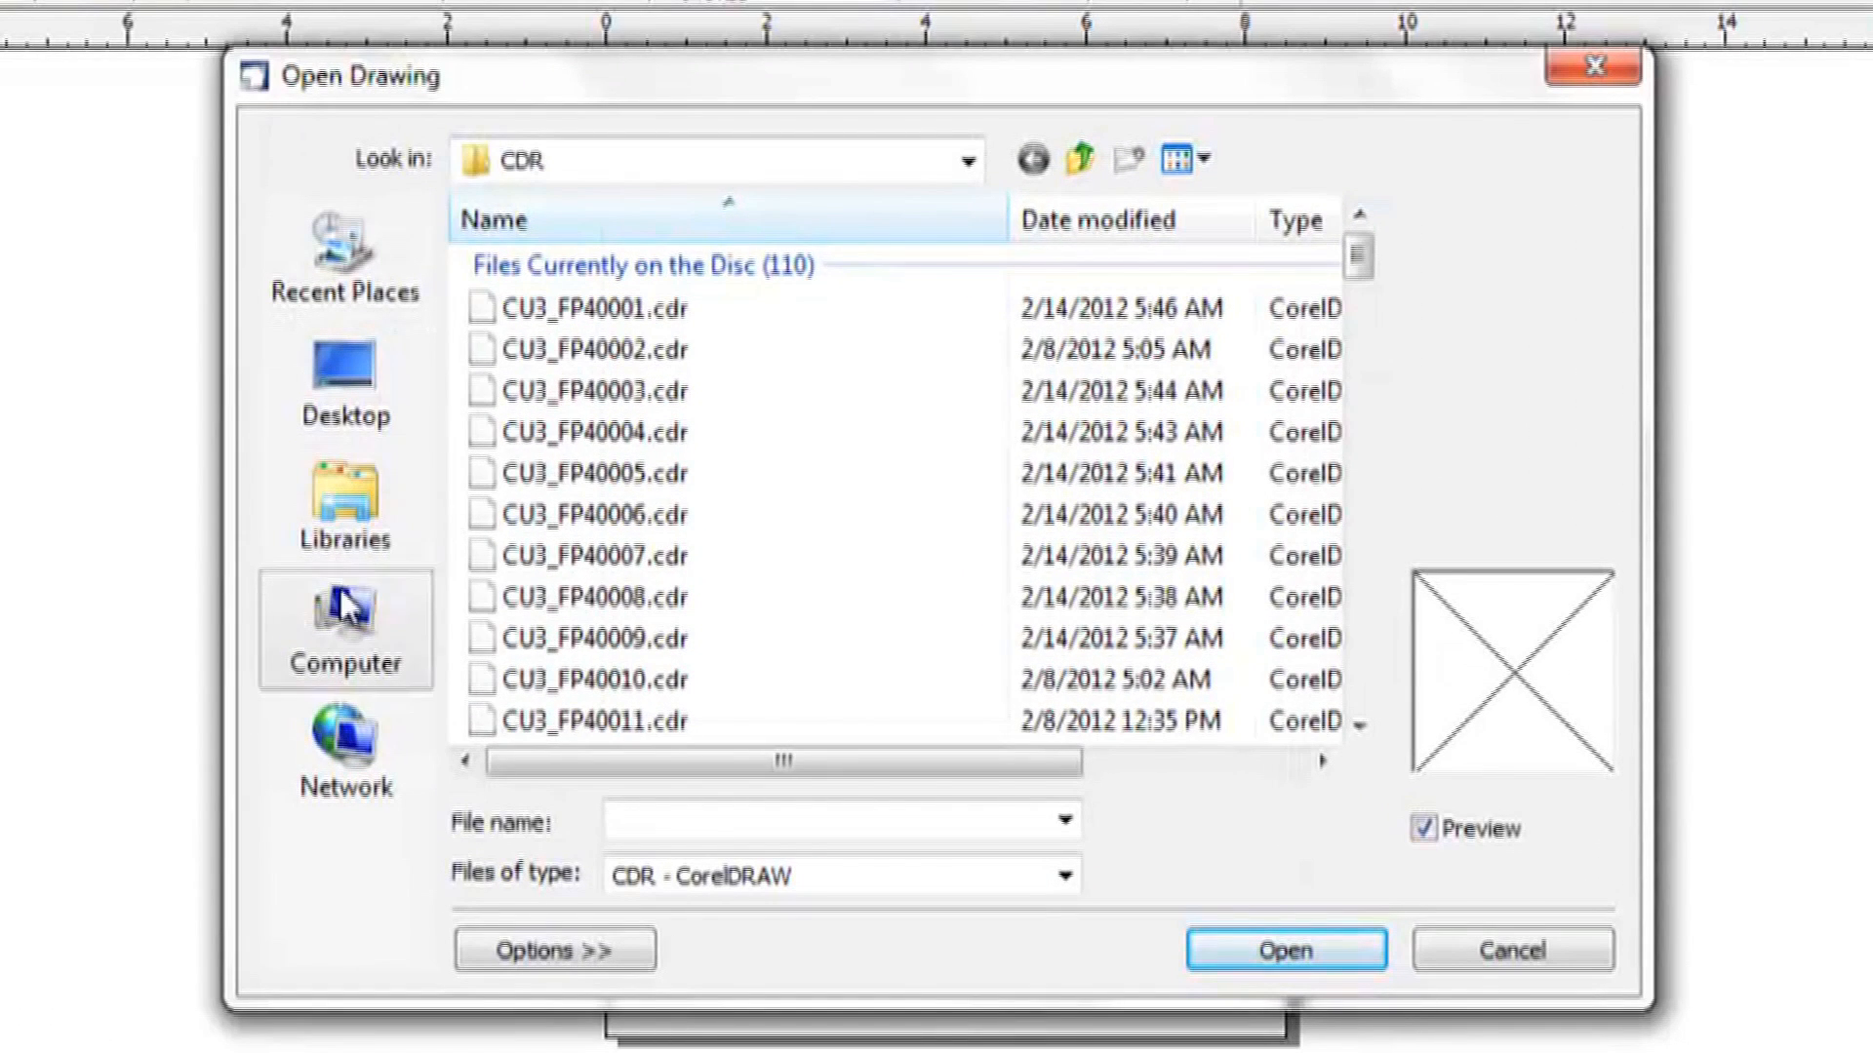
left_click(343, 610)
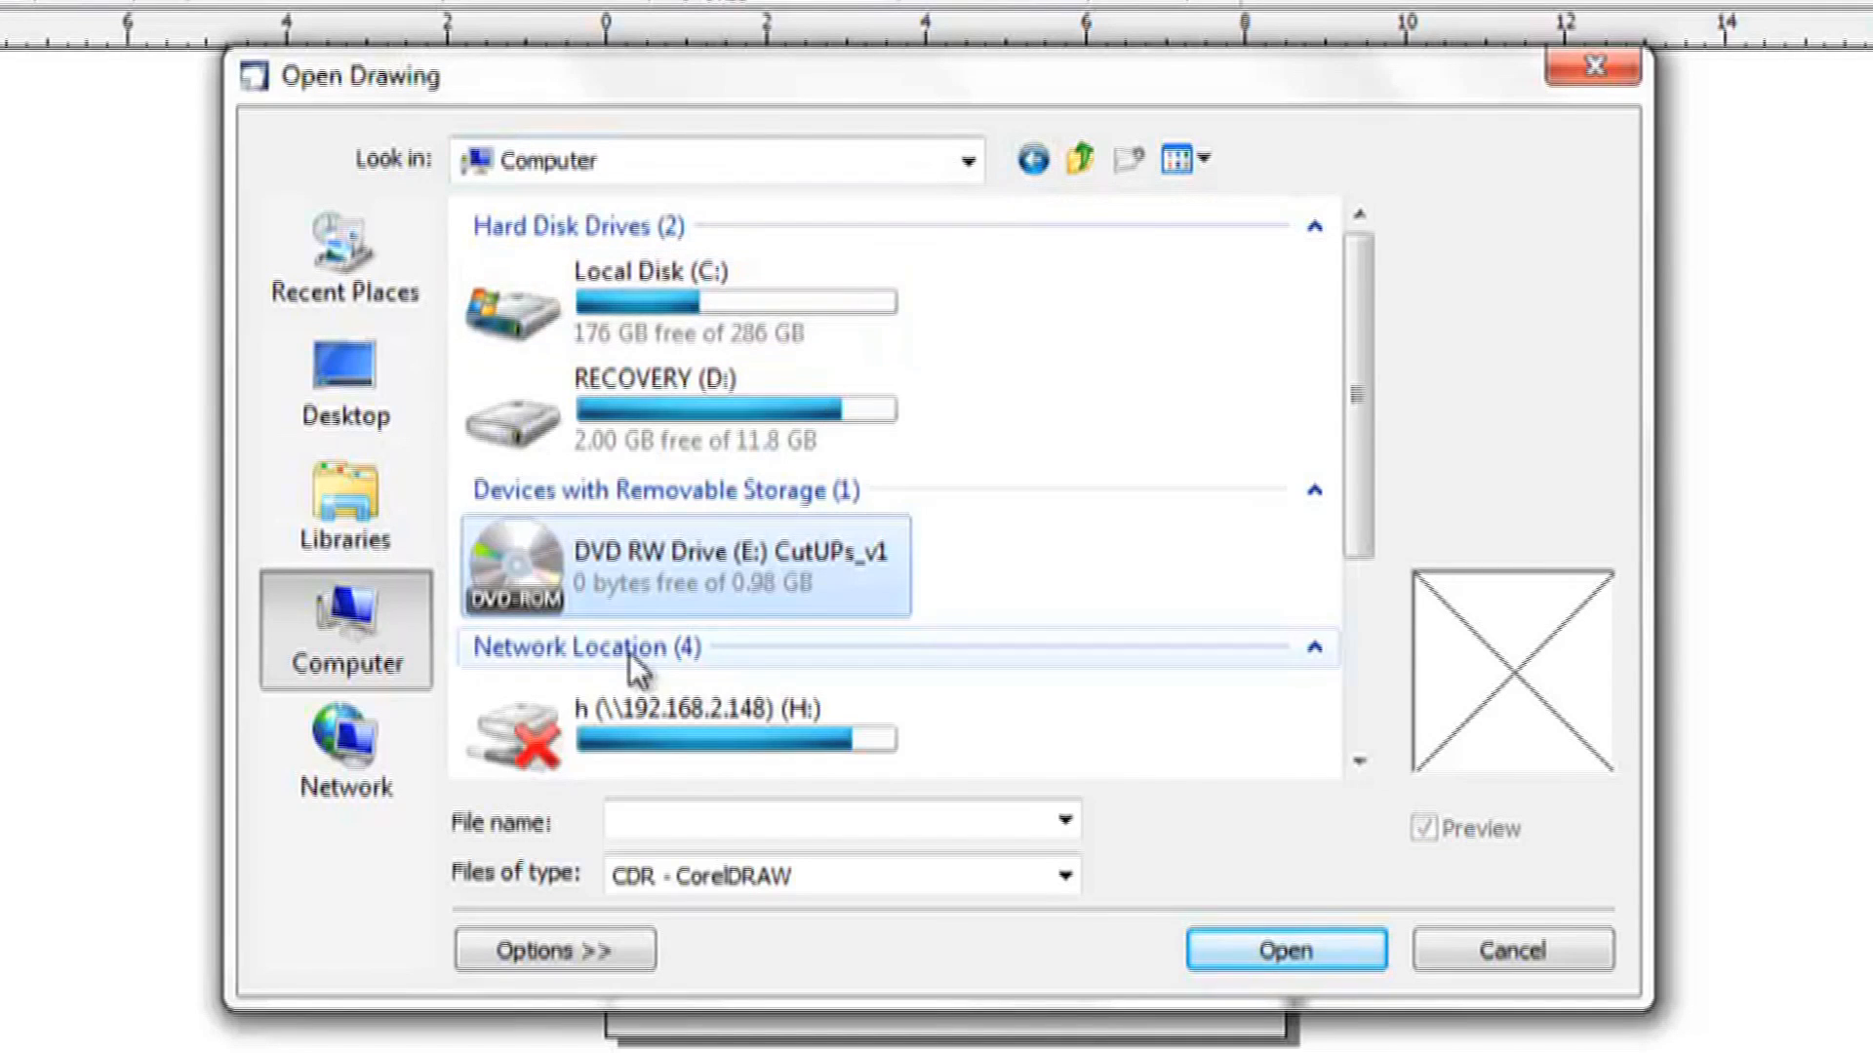
double_click(669, 590)
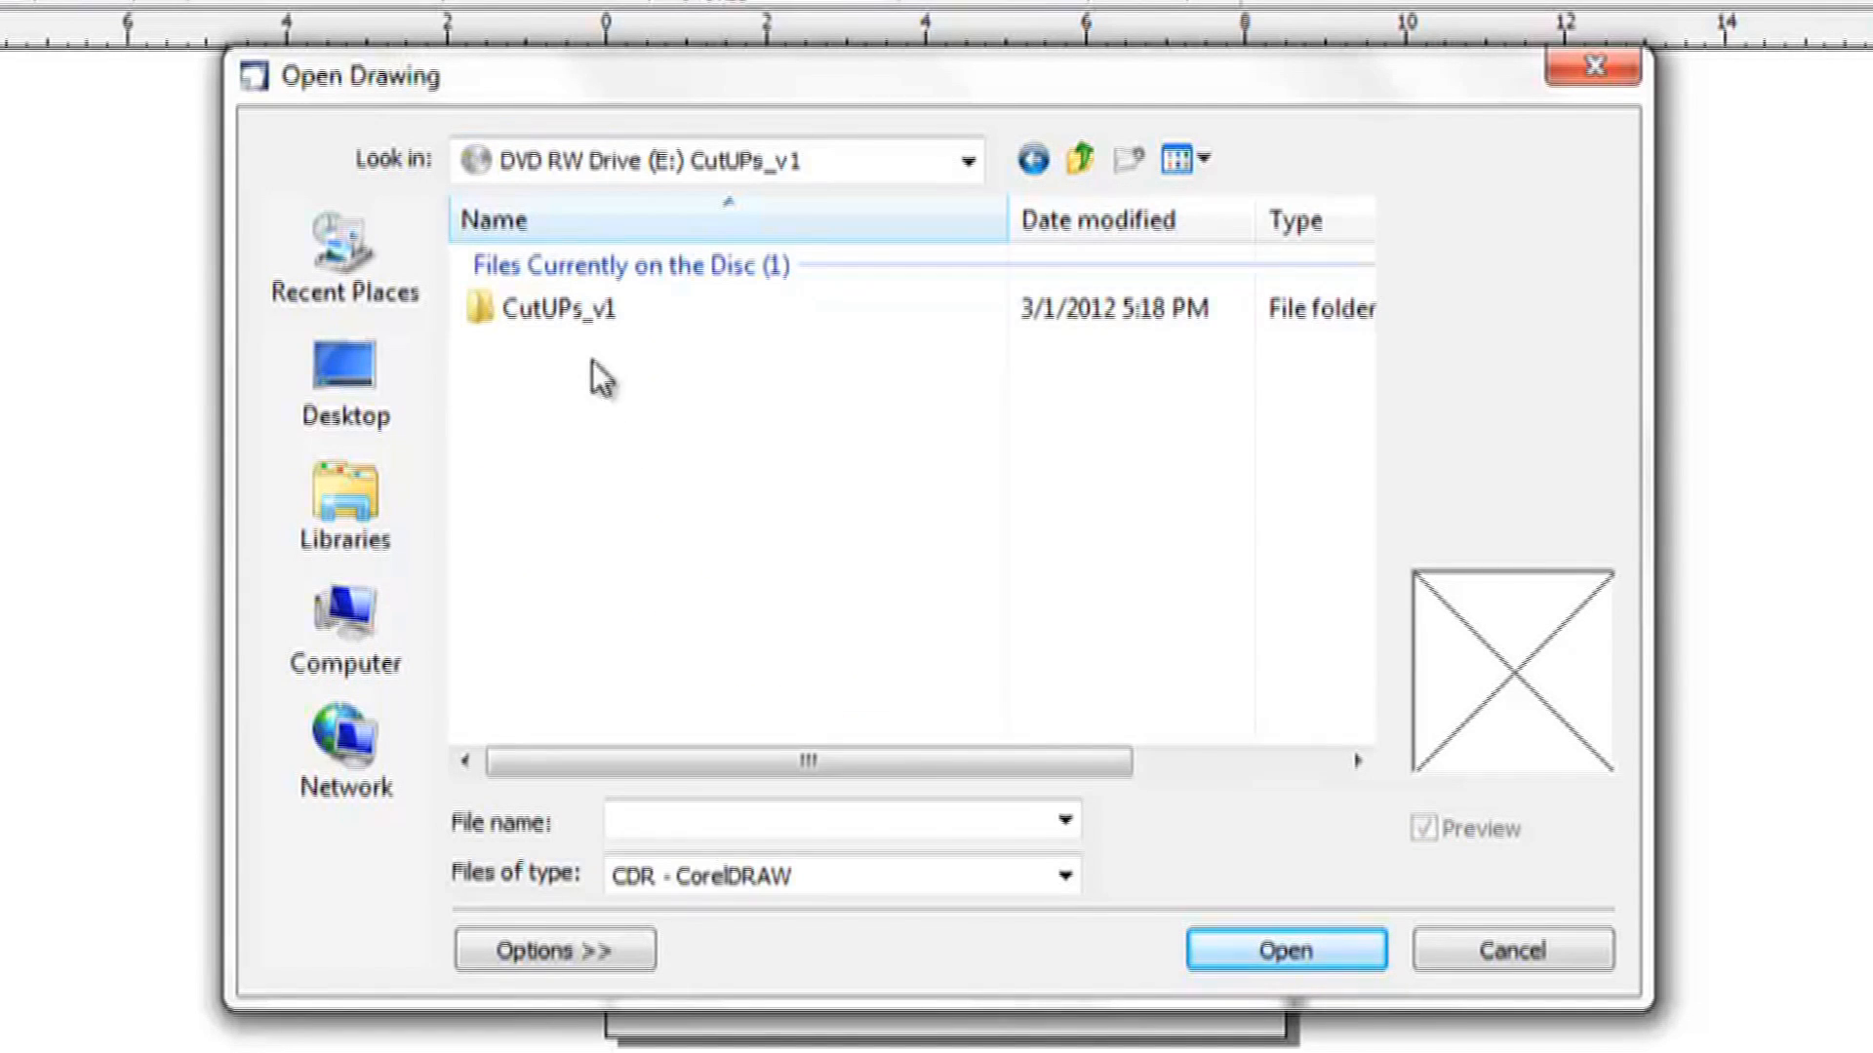
double_click(575, 326)
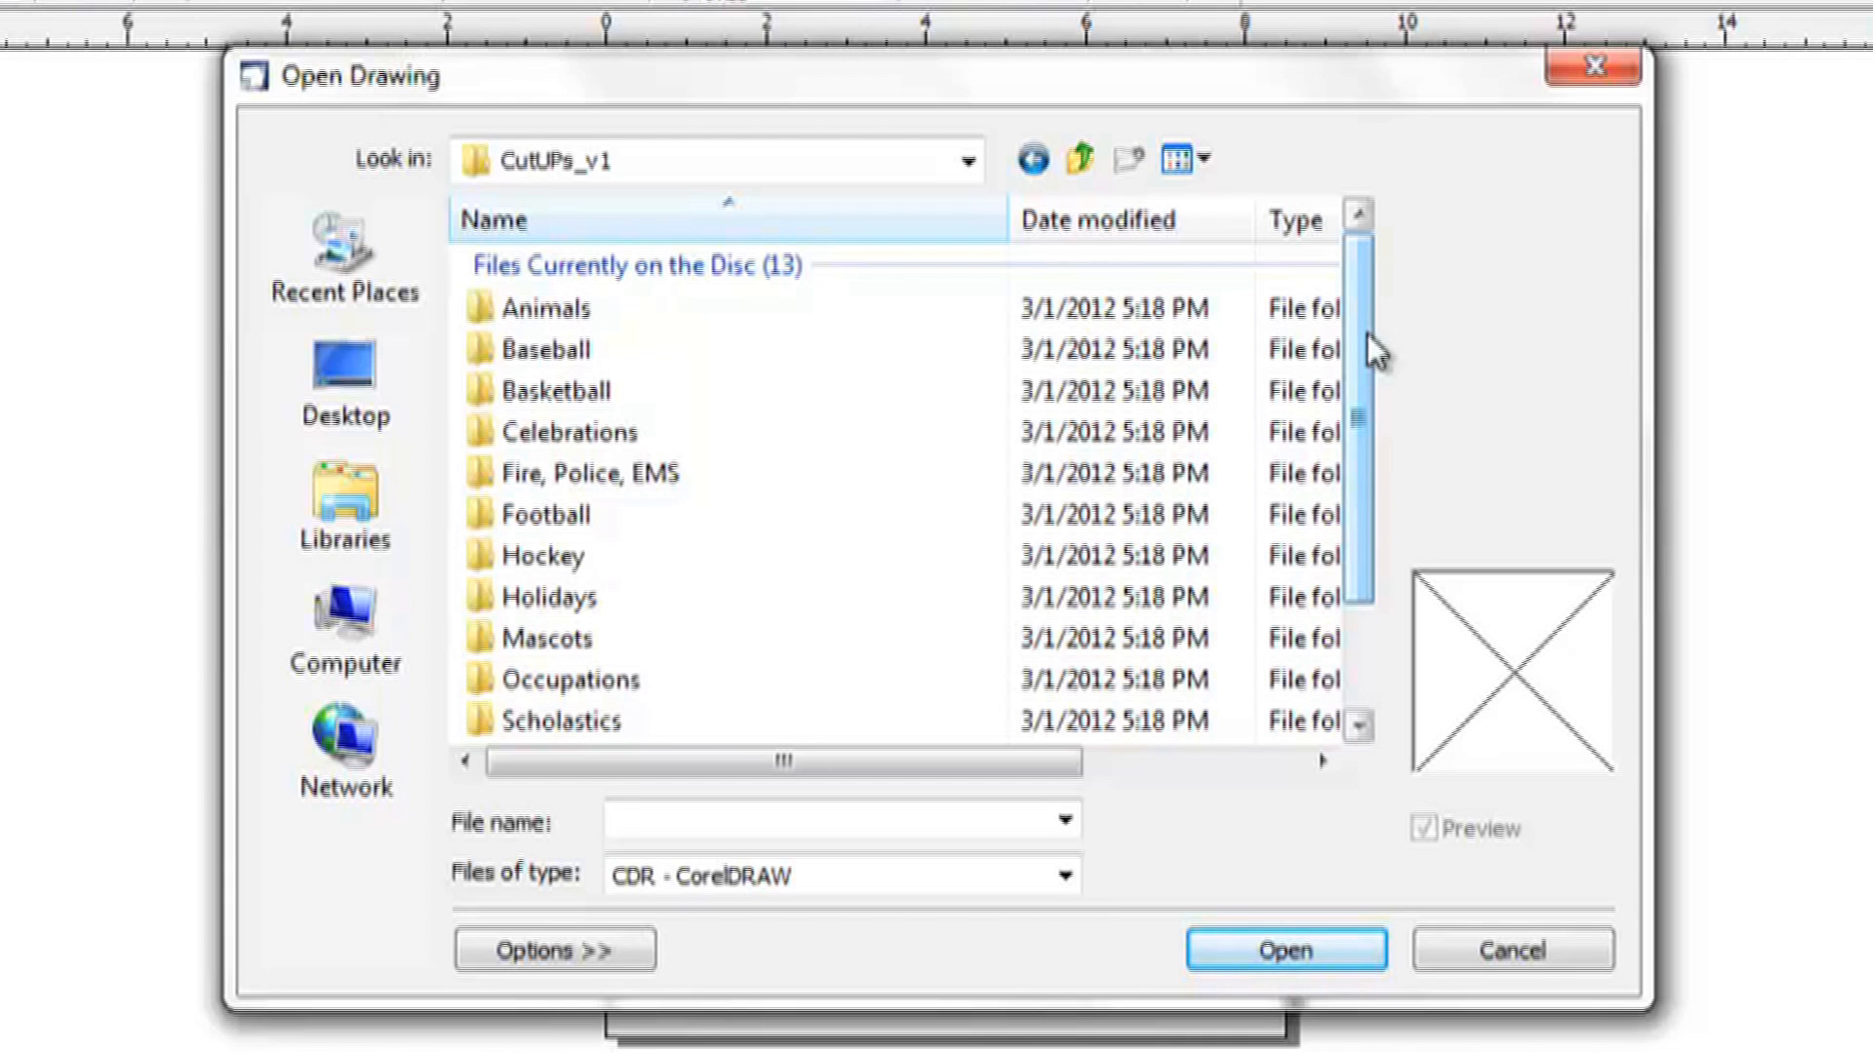
mouse_move(1375, 351)
left_mouse_down()
mouse_move(1375, 478)
mouse_move(1358, 347)
left_mouse_up()
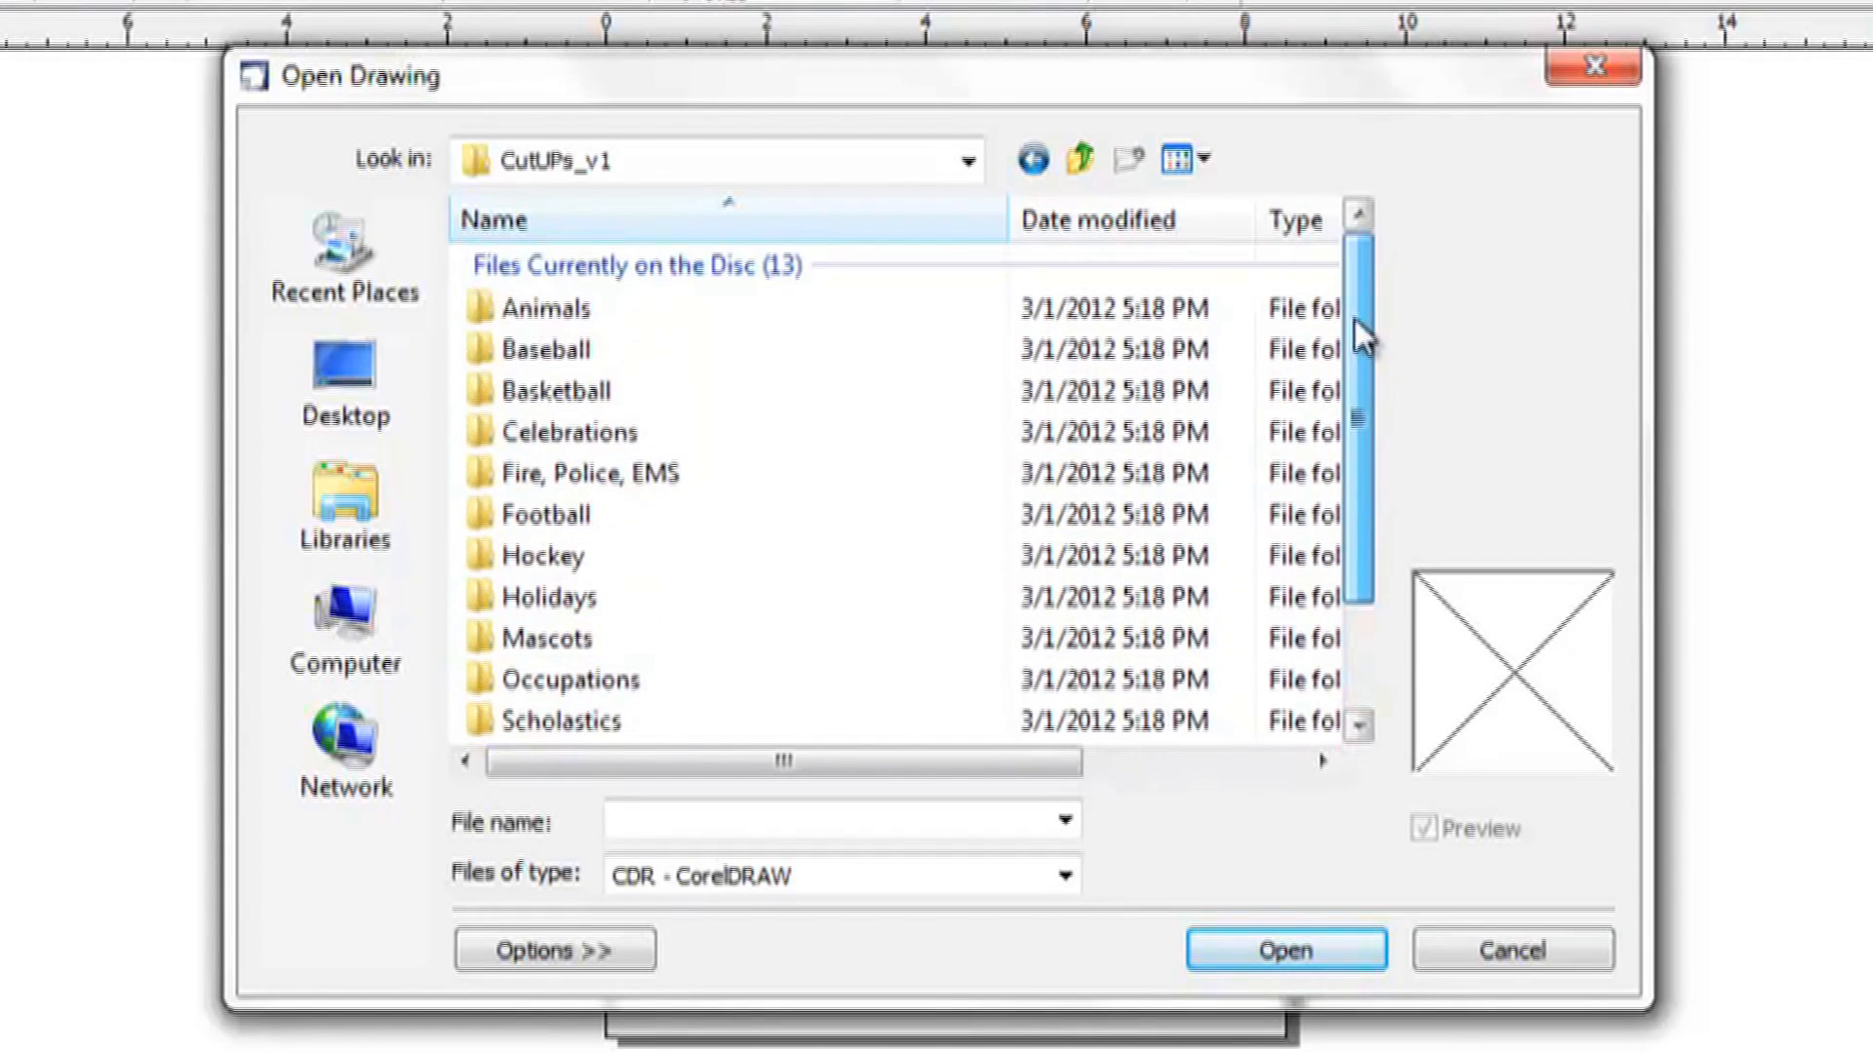
Go into the Basketball folder and its CDR subfolder.
mouse_move(573, 408)
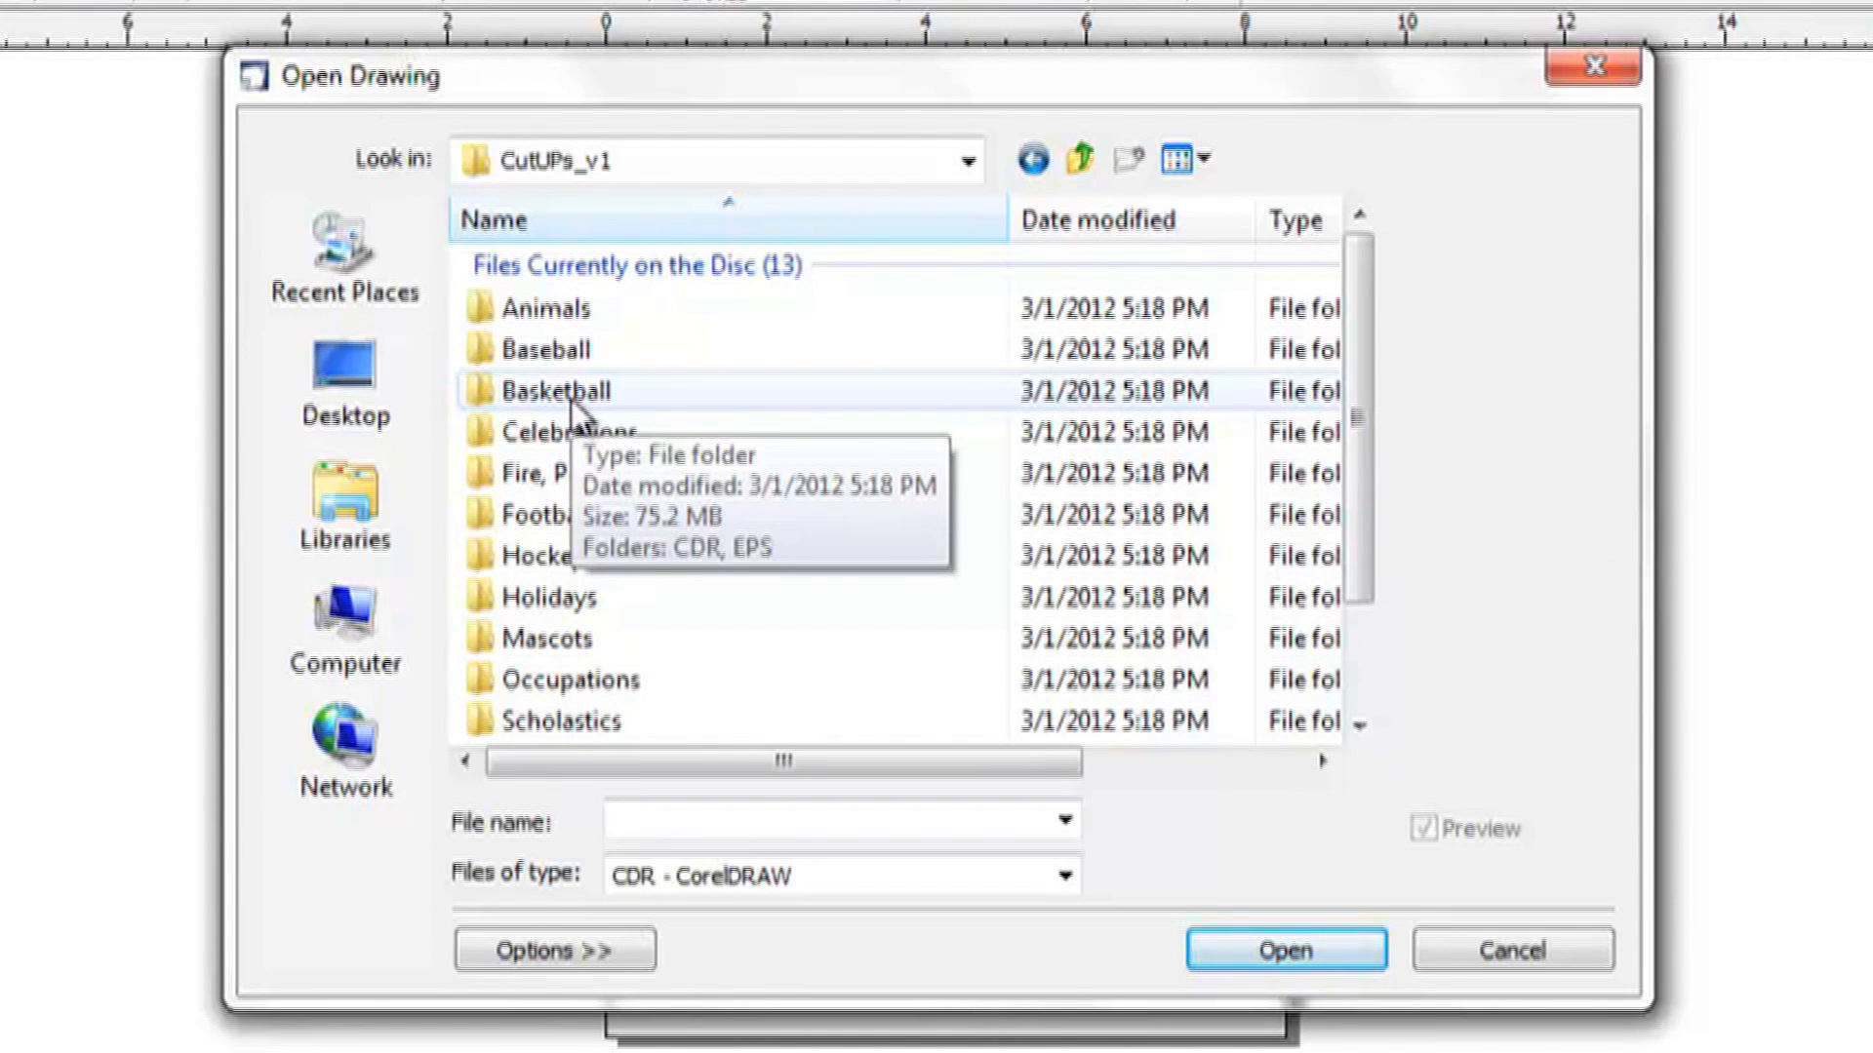
double_click(573, 407)
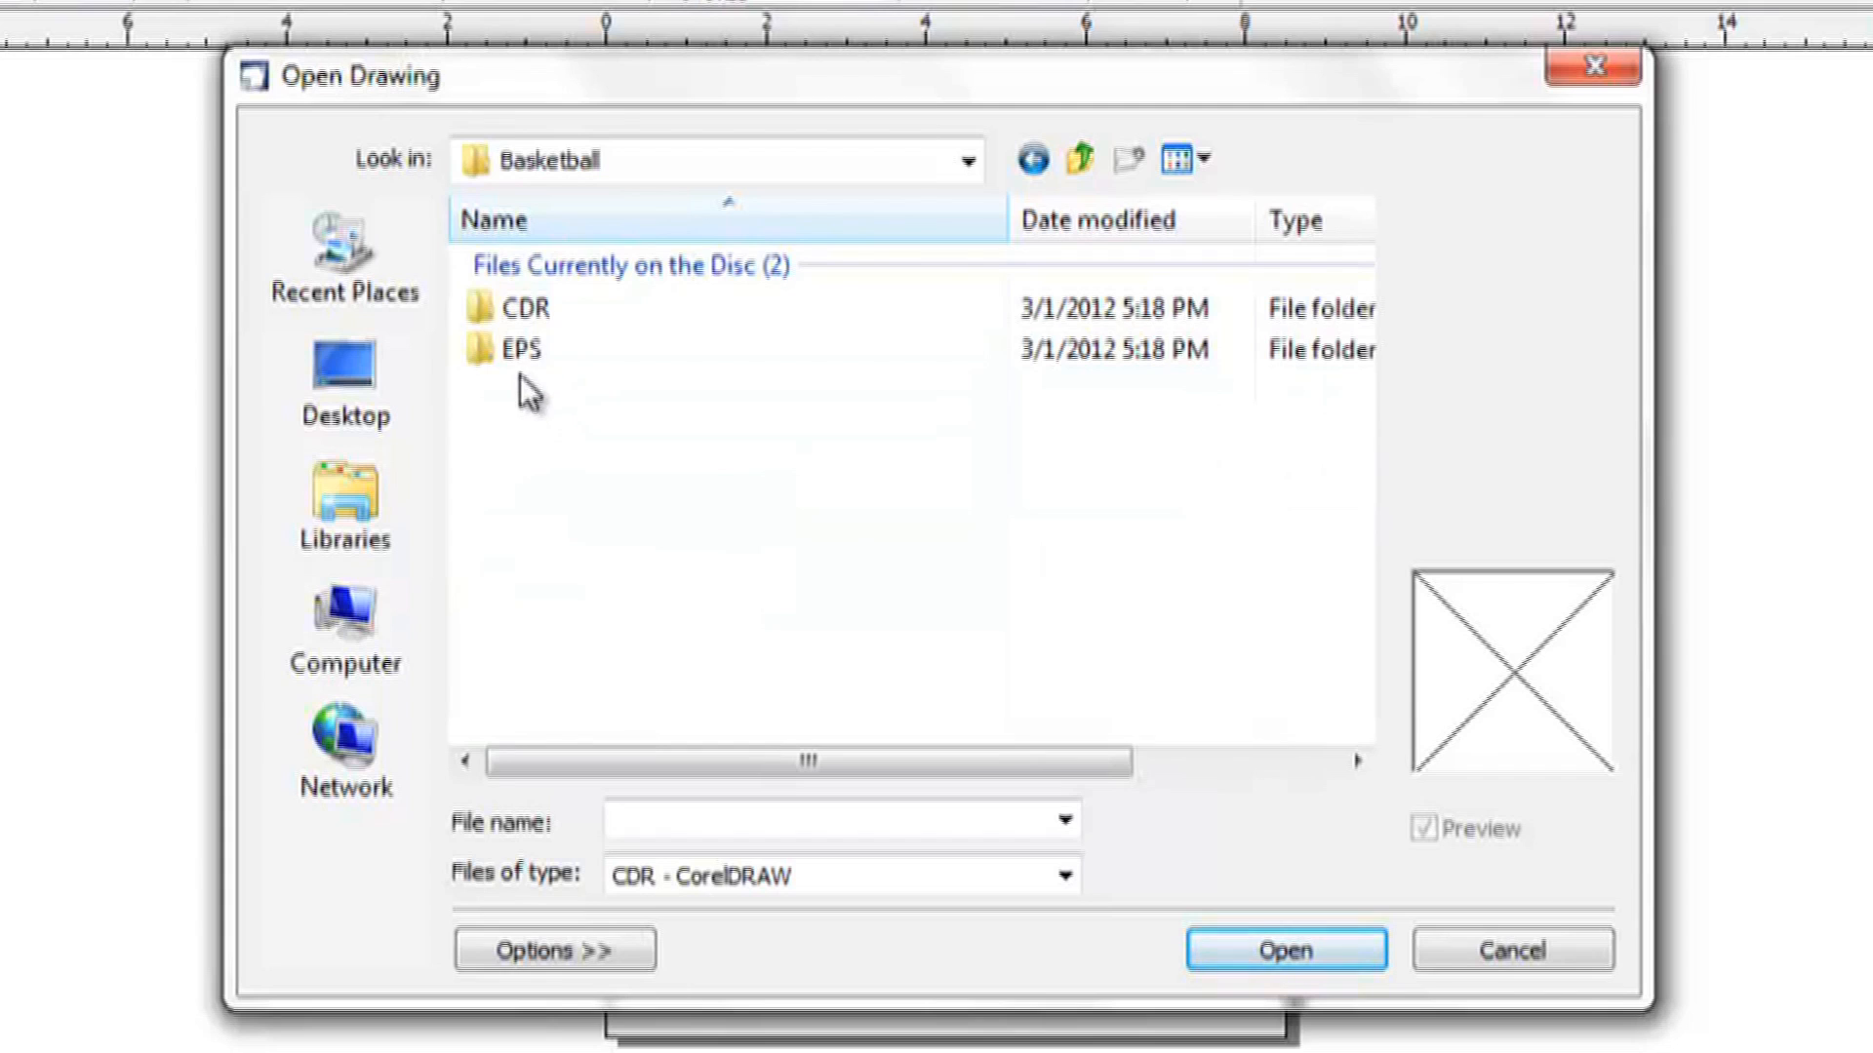
mouse_move(541, 366)
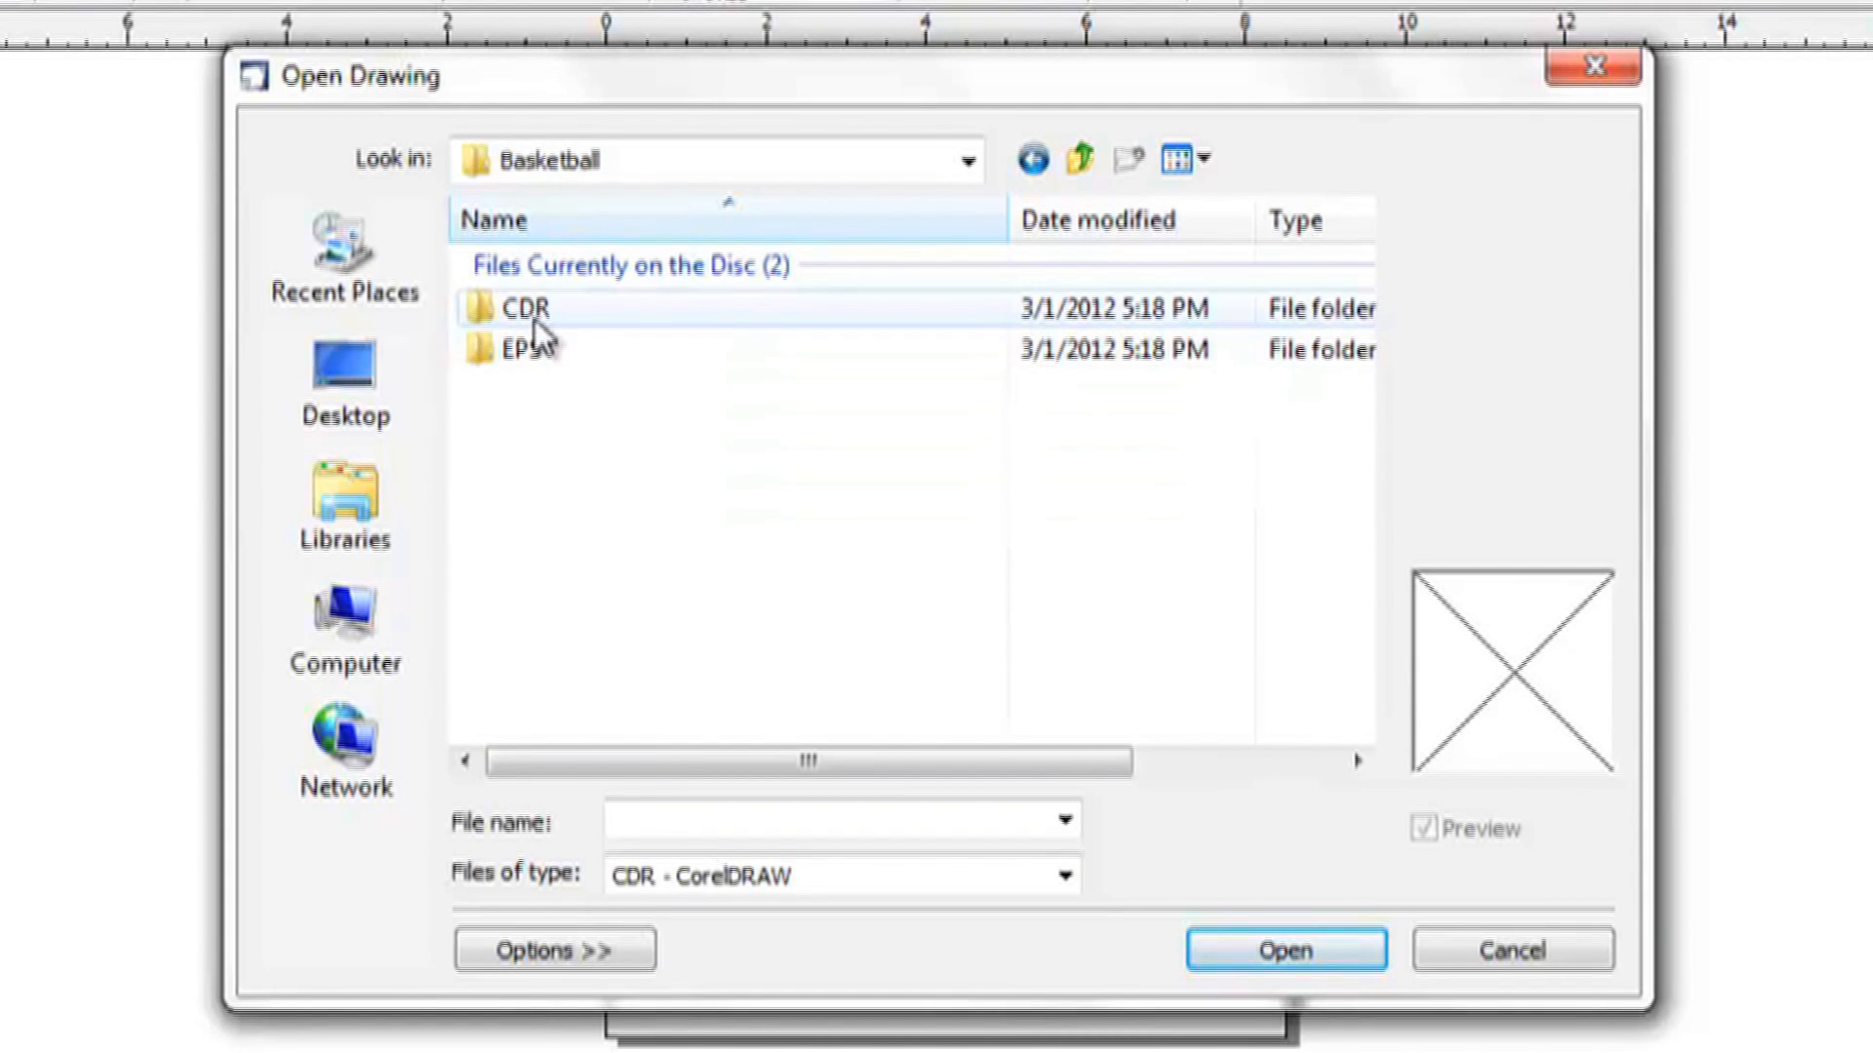
mouse_move(546, 322)
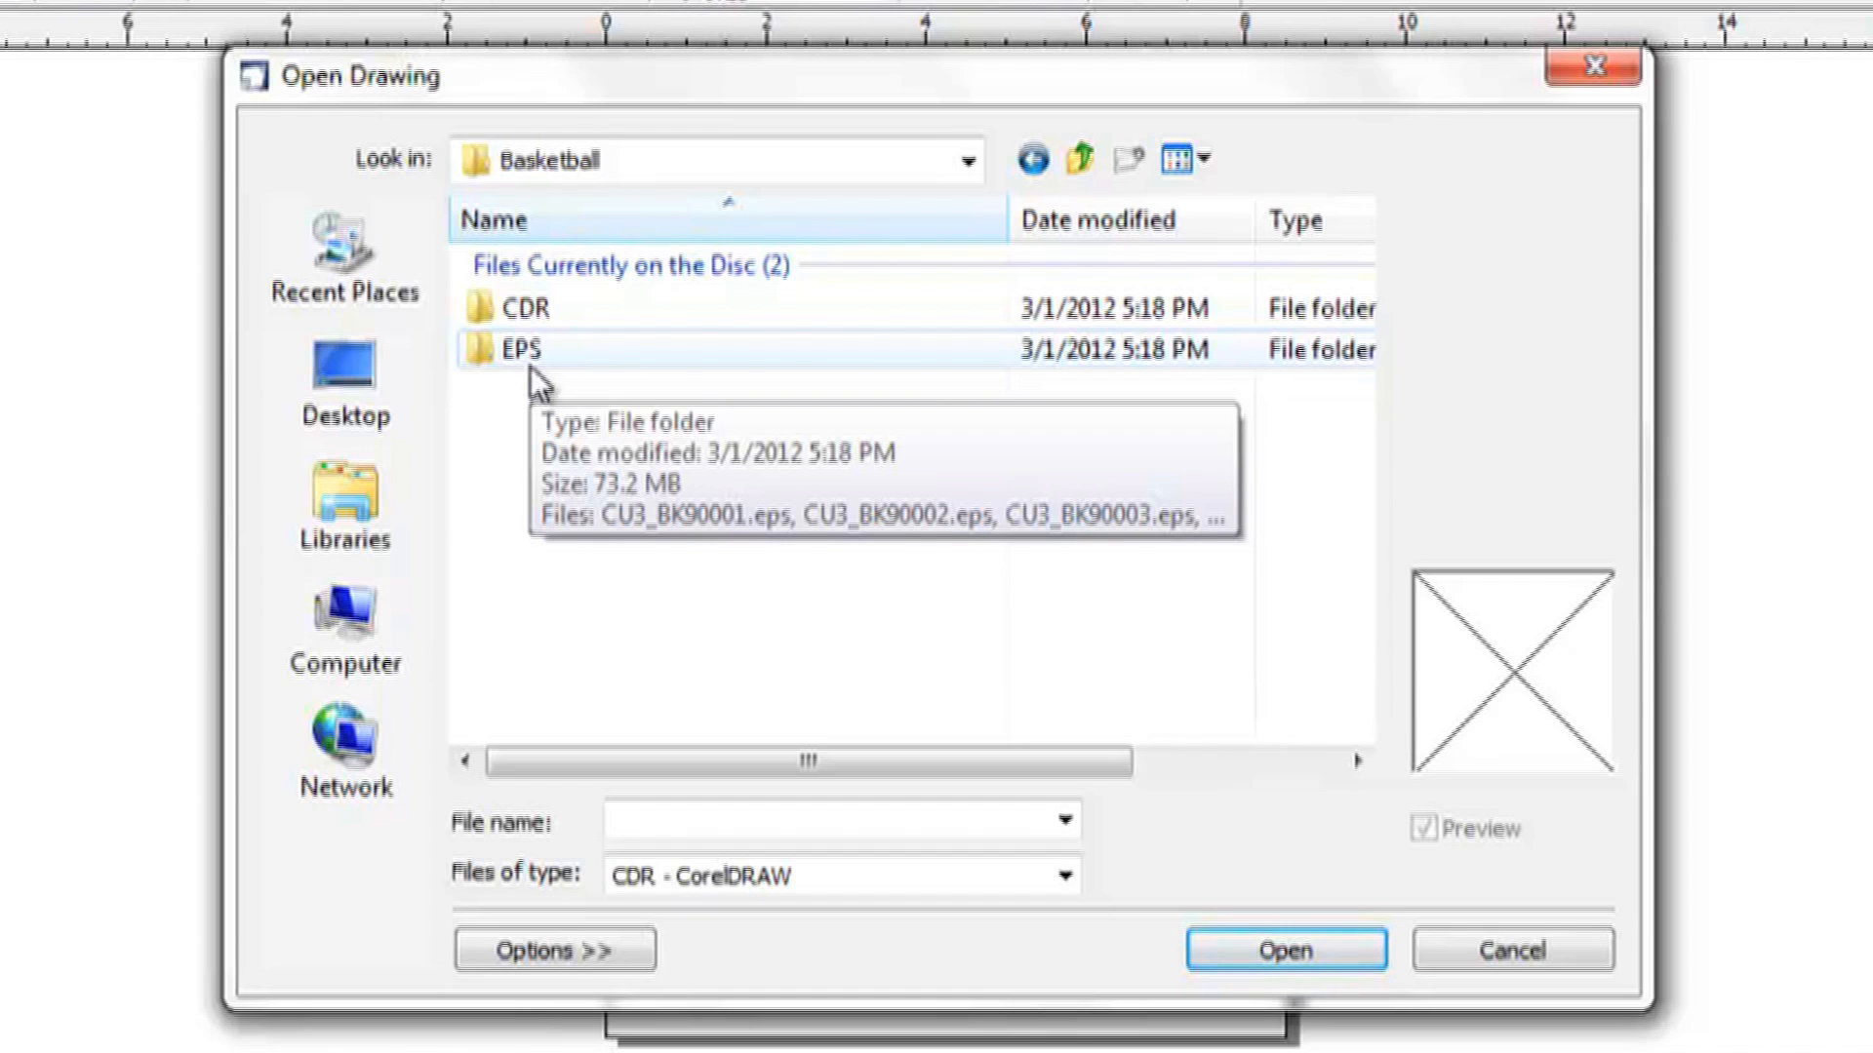
double_click(527, 309)
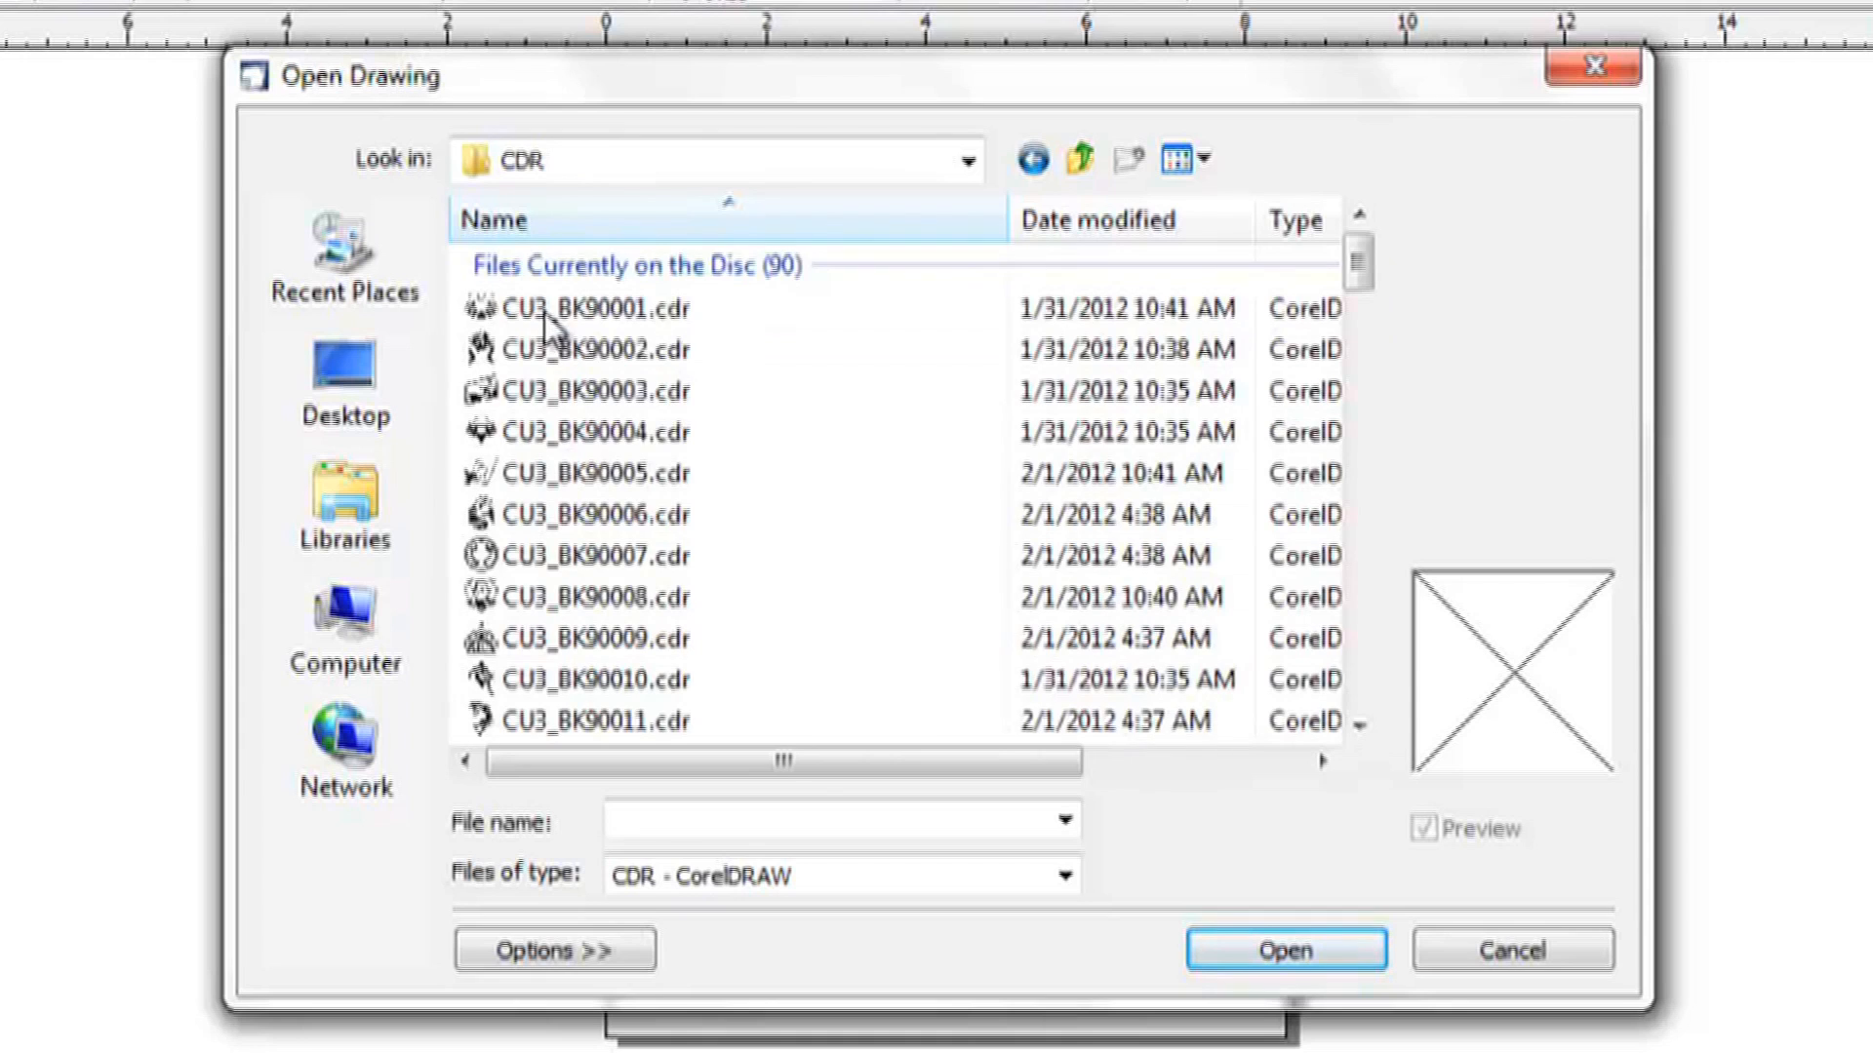
Show the files as medium icons and open the dunking player drawing CU10_BK90011.cdr.
left_click(1205, 161)
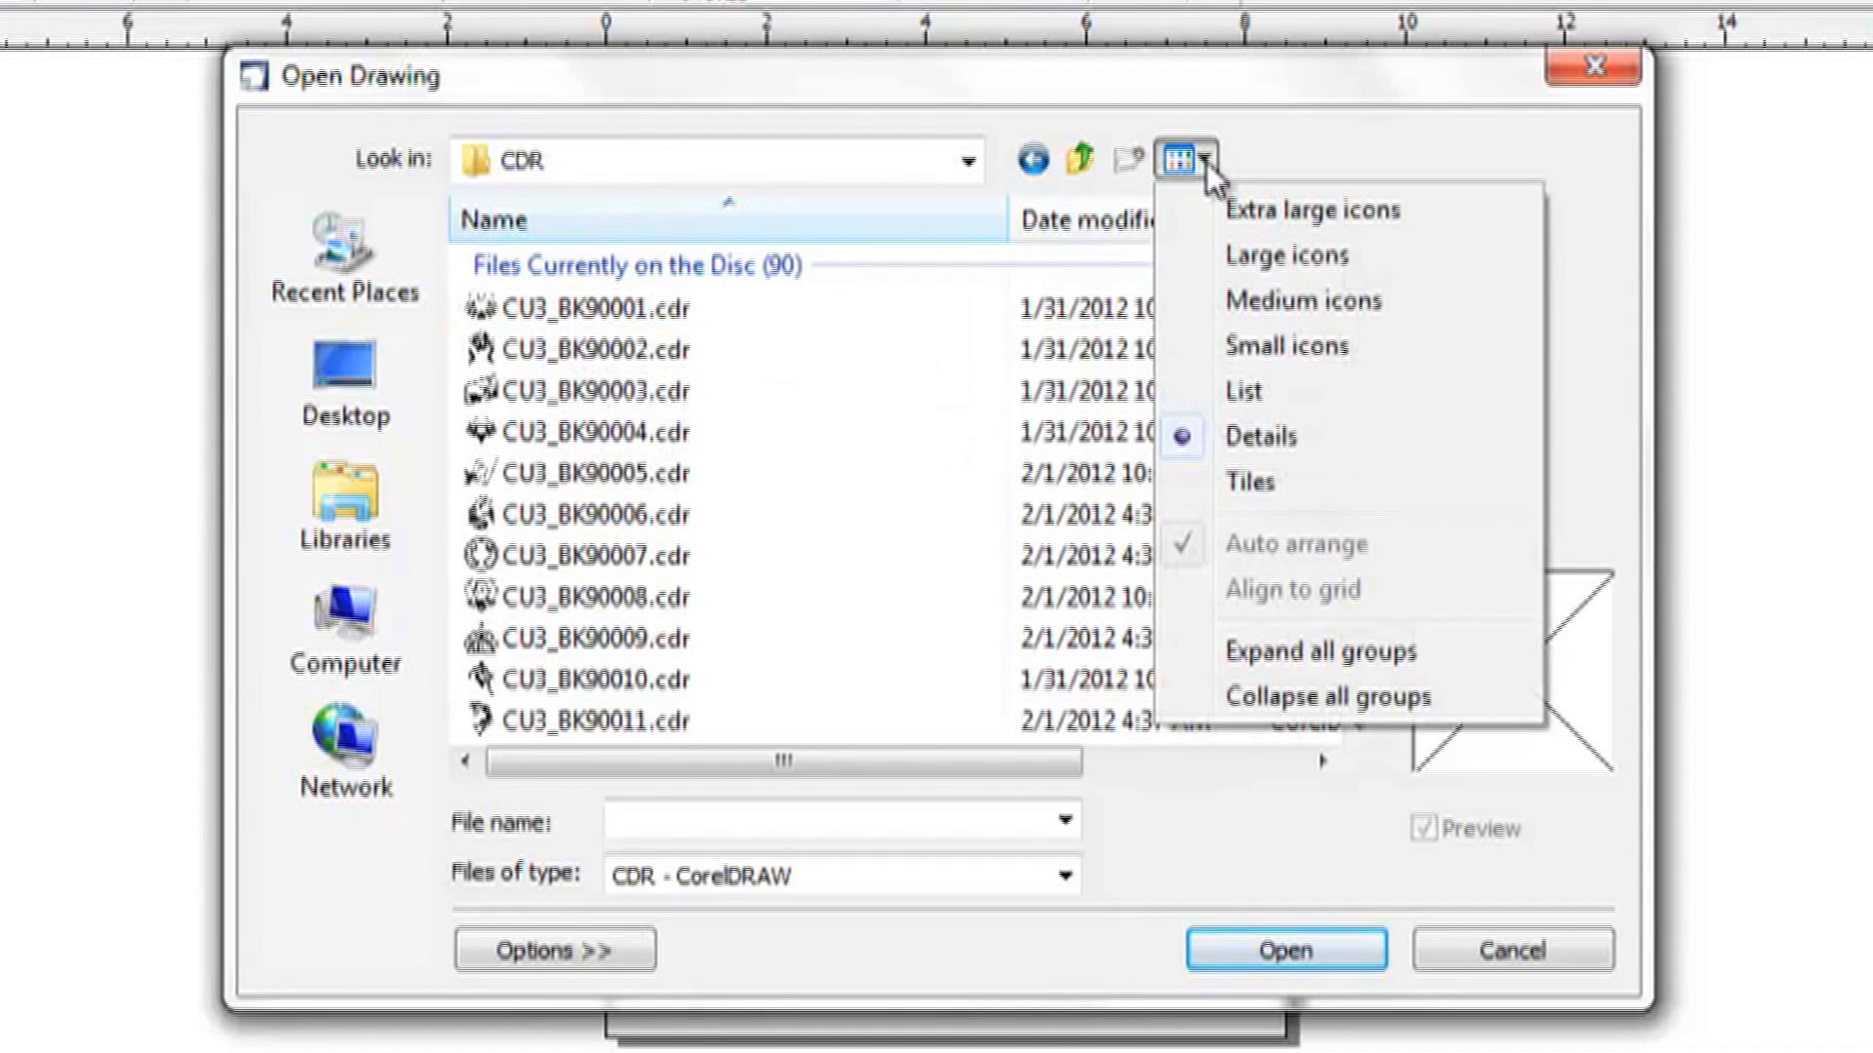
left_click(1260, 300)
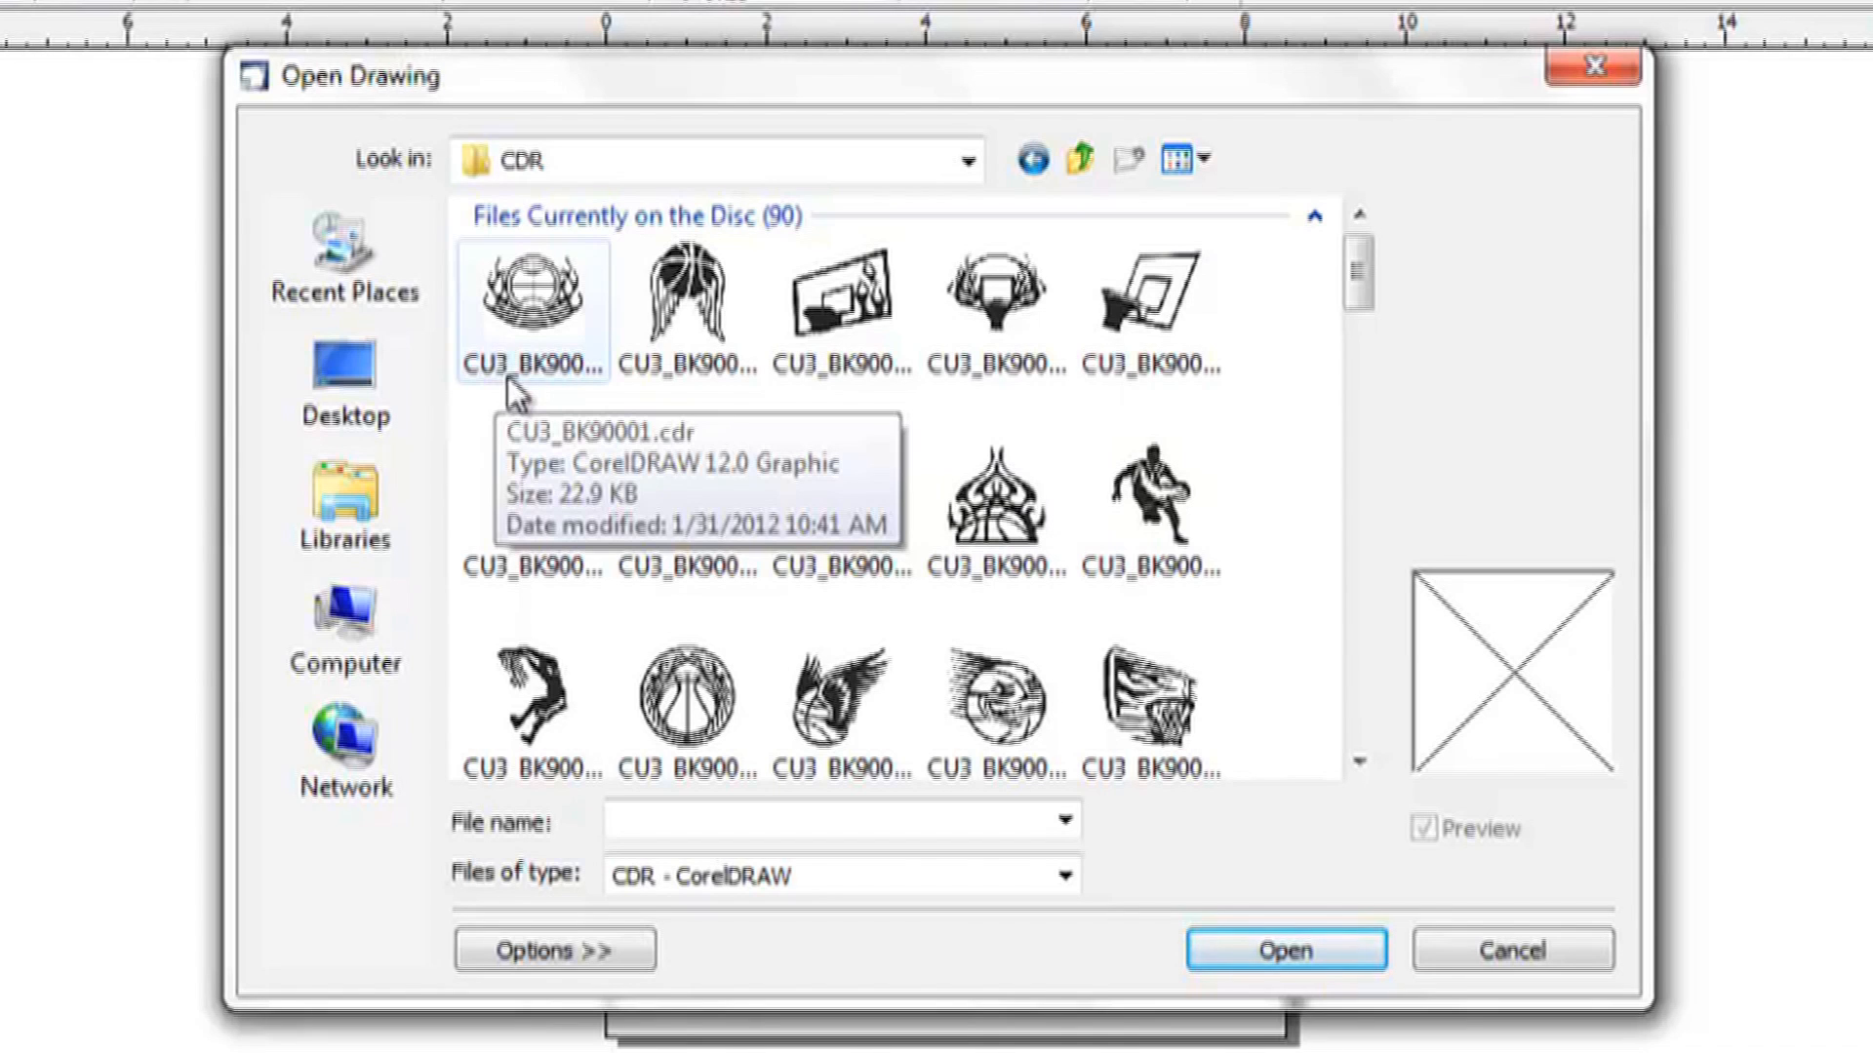
left_click_drag(1354, 267, 1382, 532)
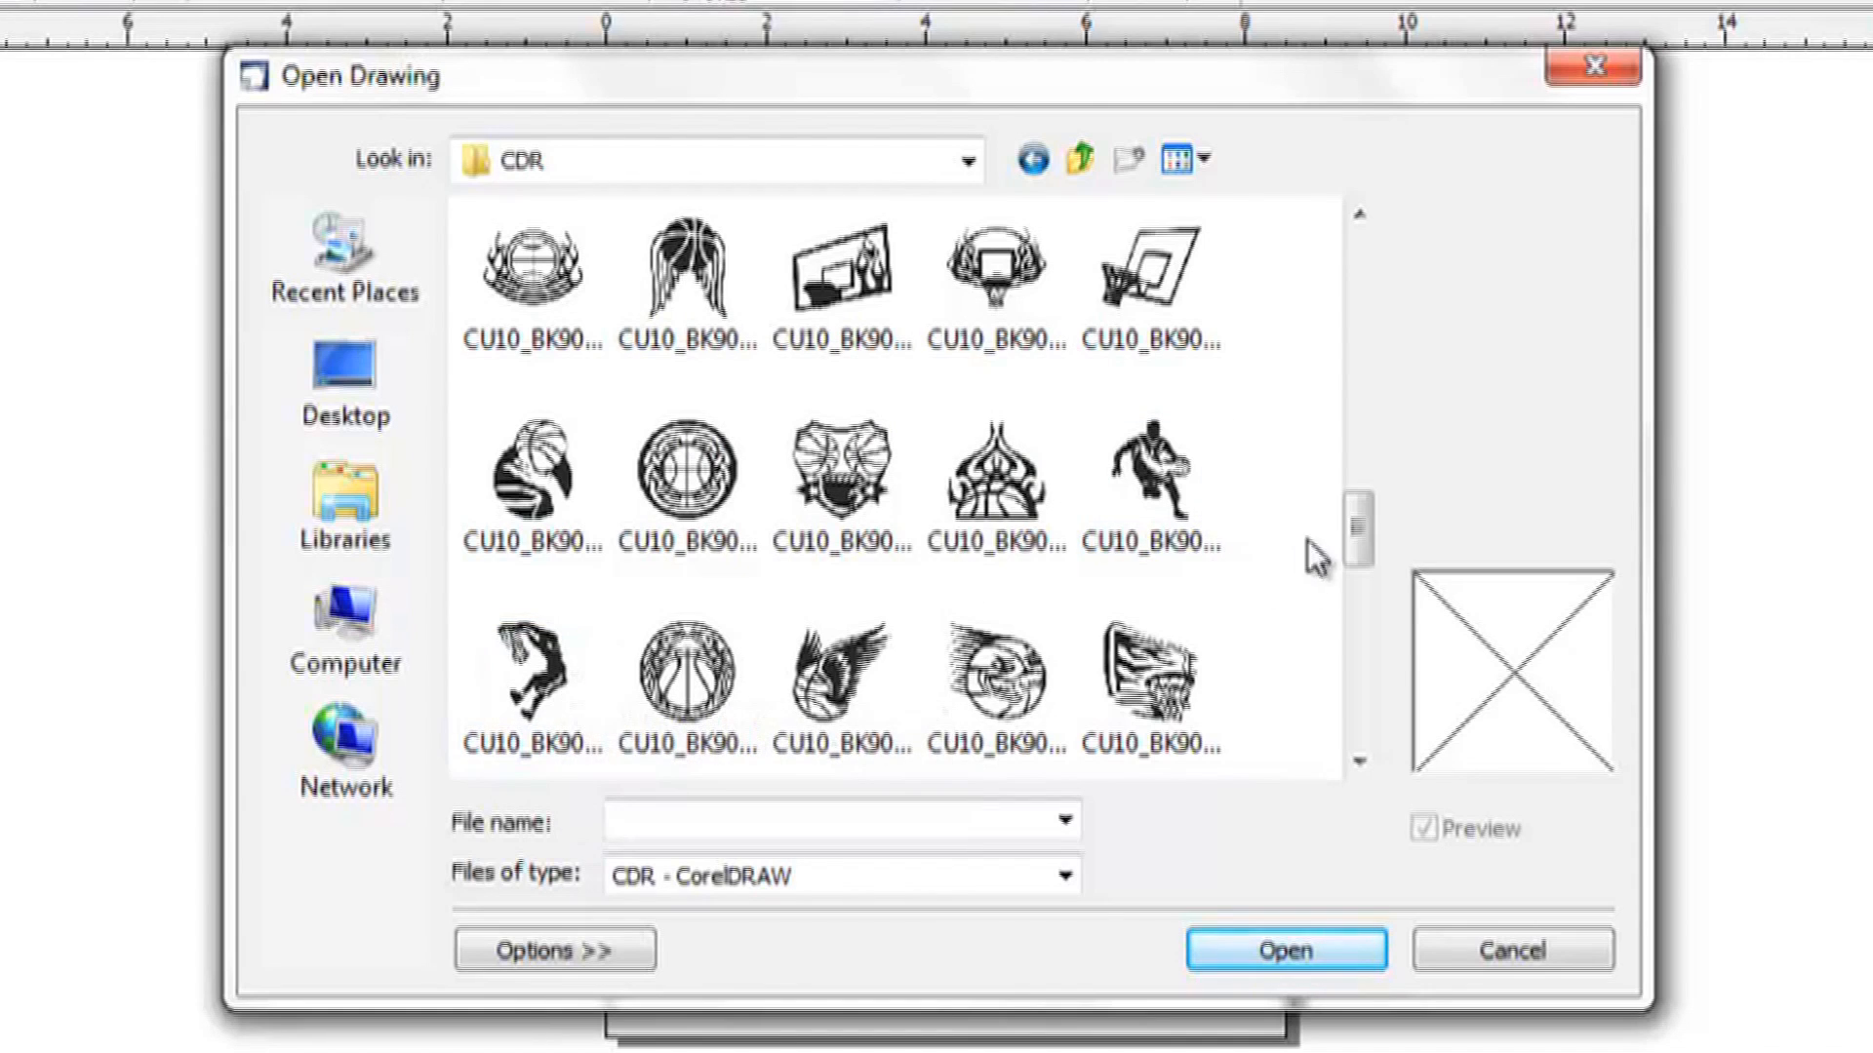
left_click_drag(1361, 536, 1380, 312)
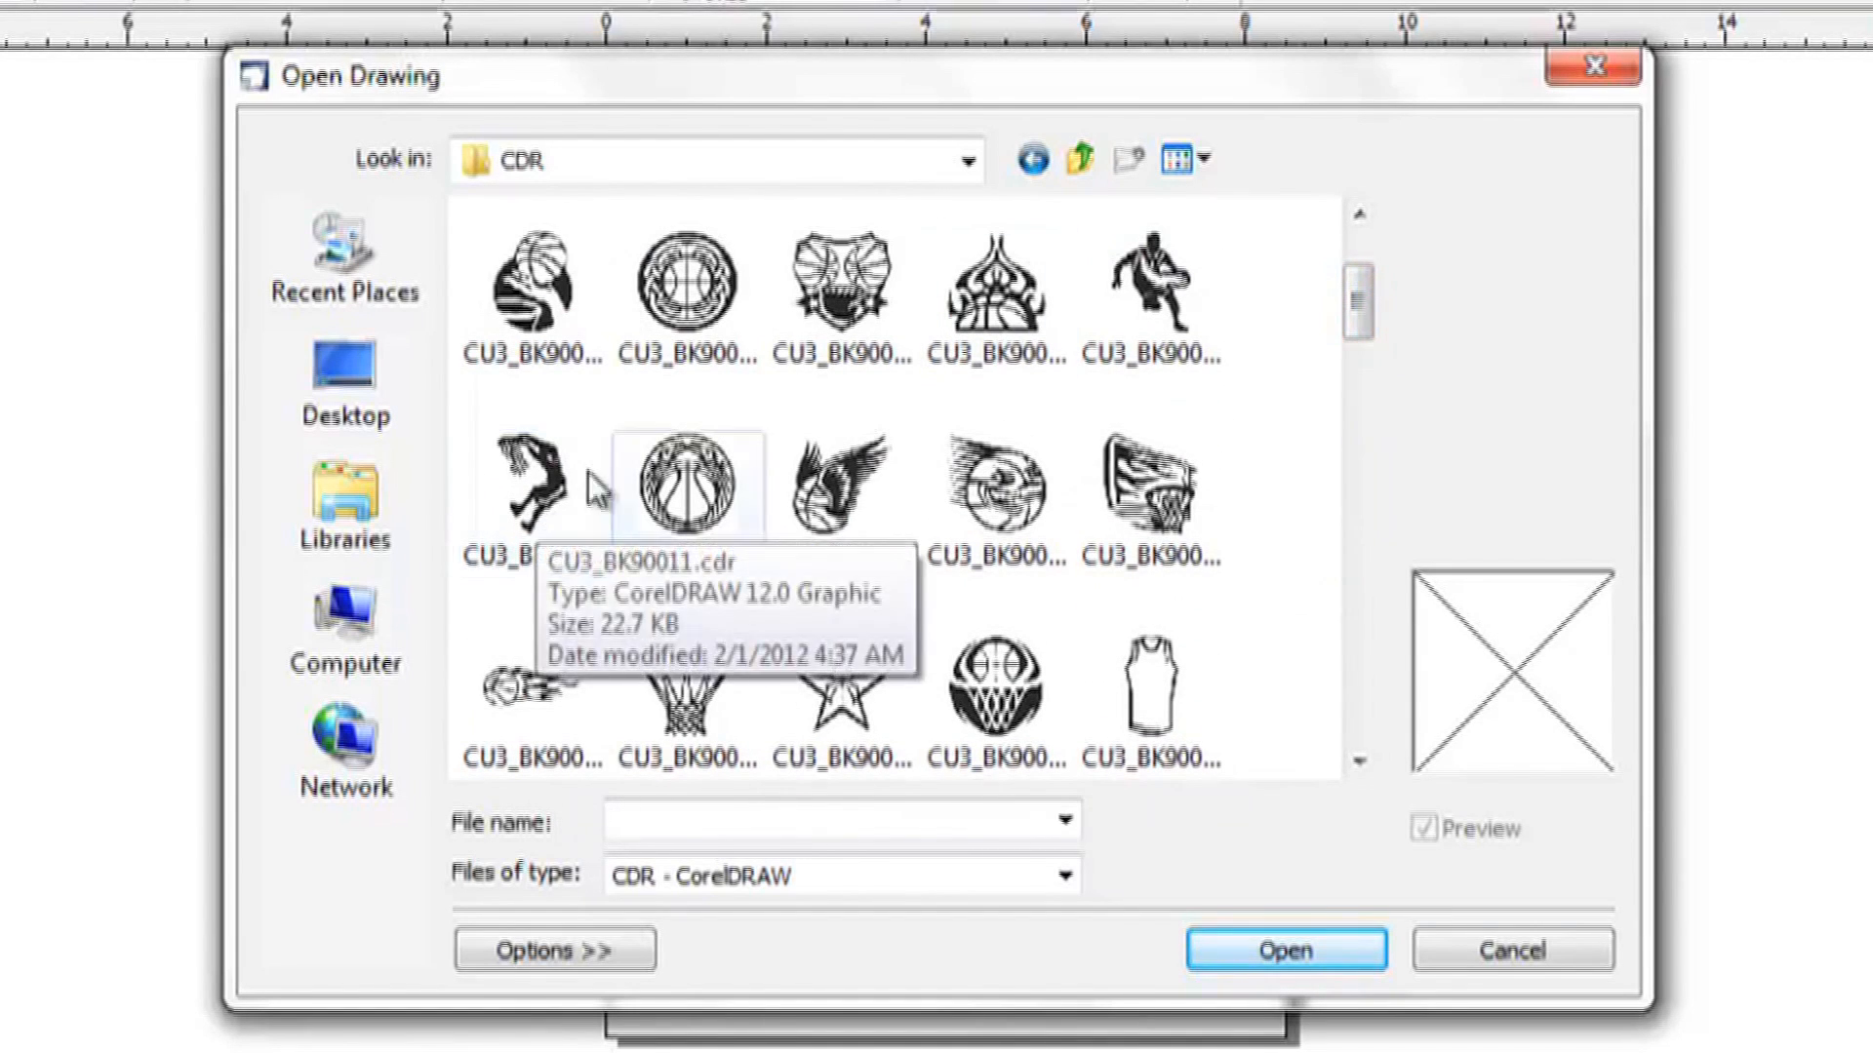
left_click_drag(1371, 293, 1363, 546)
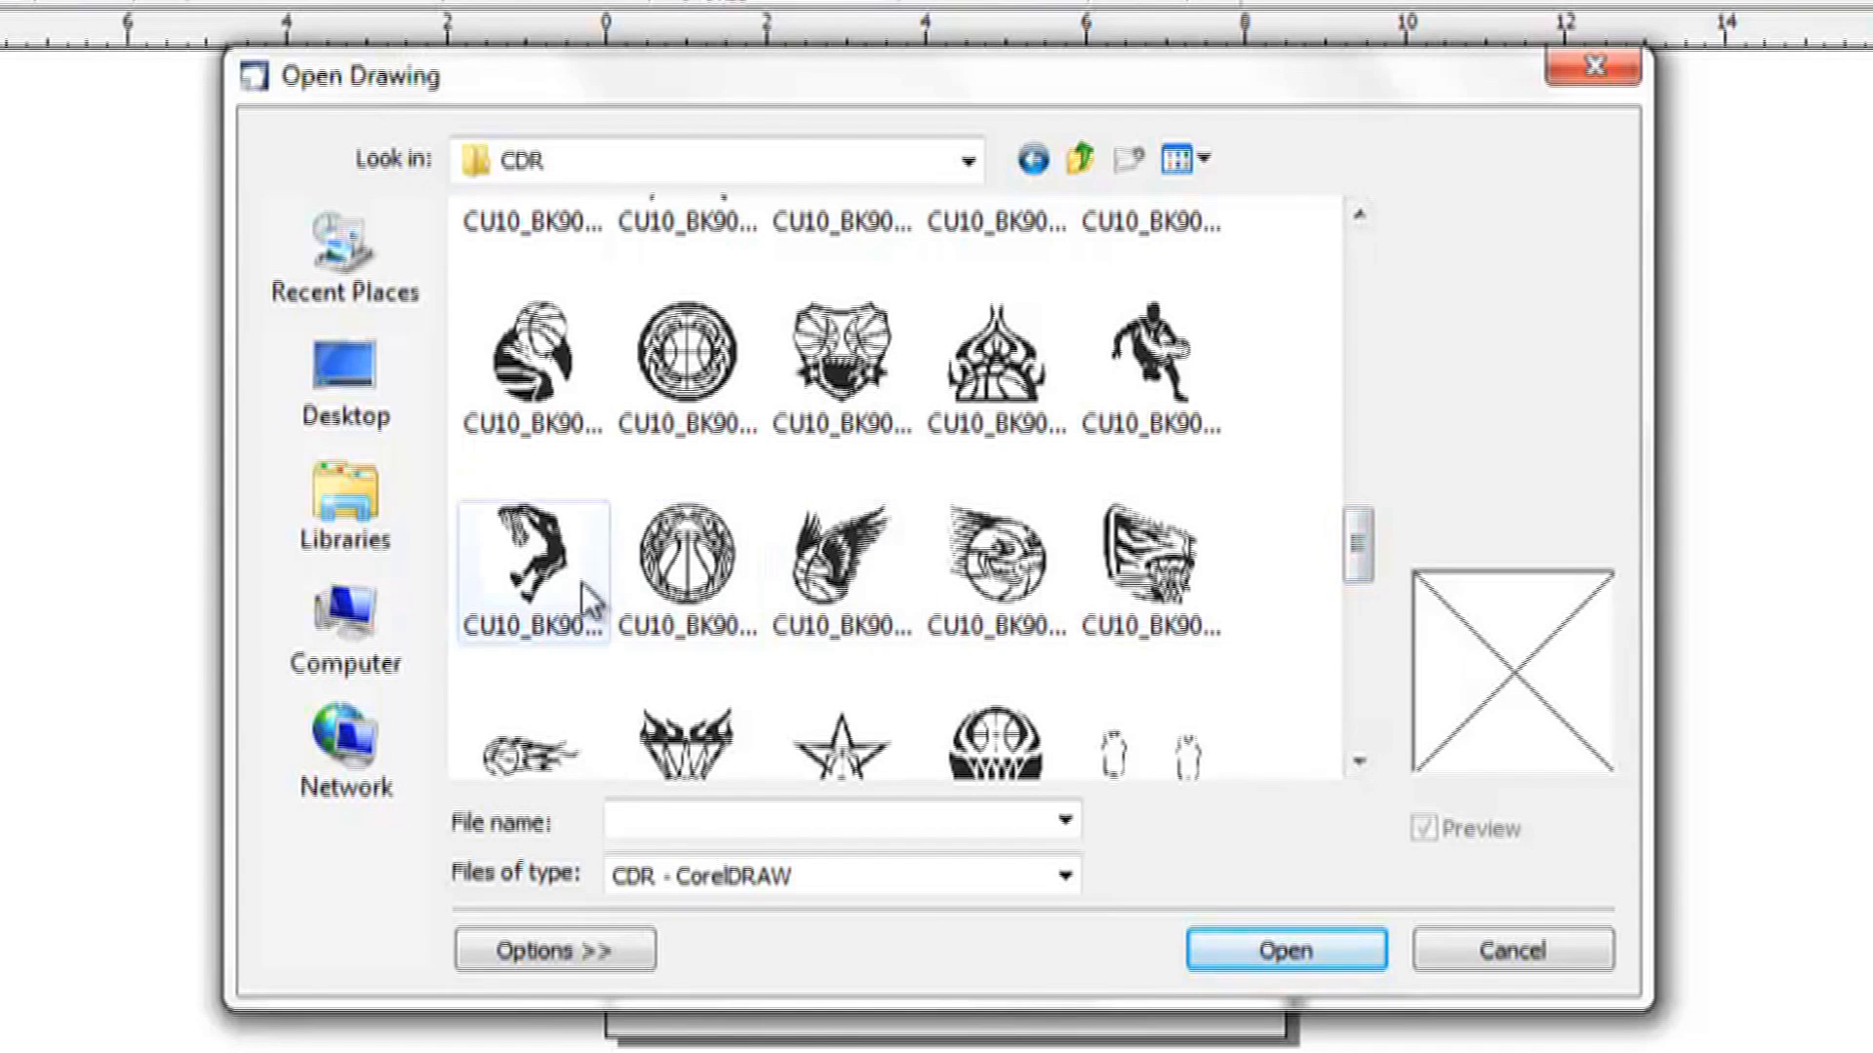
mouse_move(1366, 552)
left_mouse_down()
mouse_move(1360, 629)
mouse_move(1363, 557)
left_mouse_up()
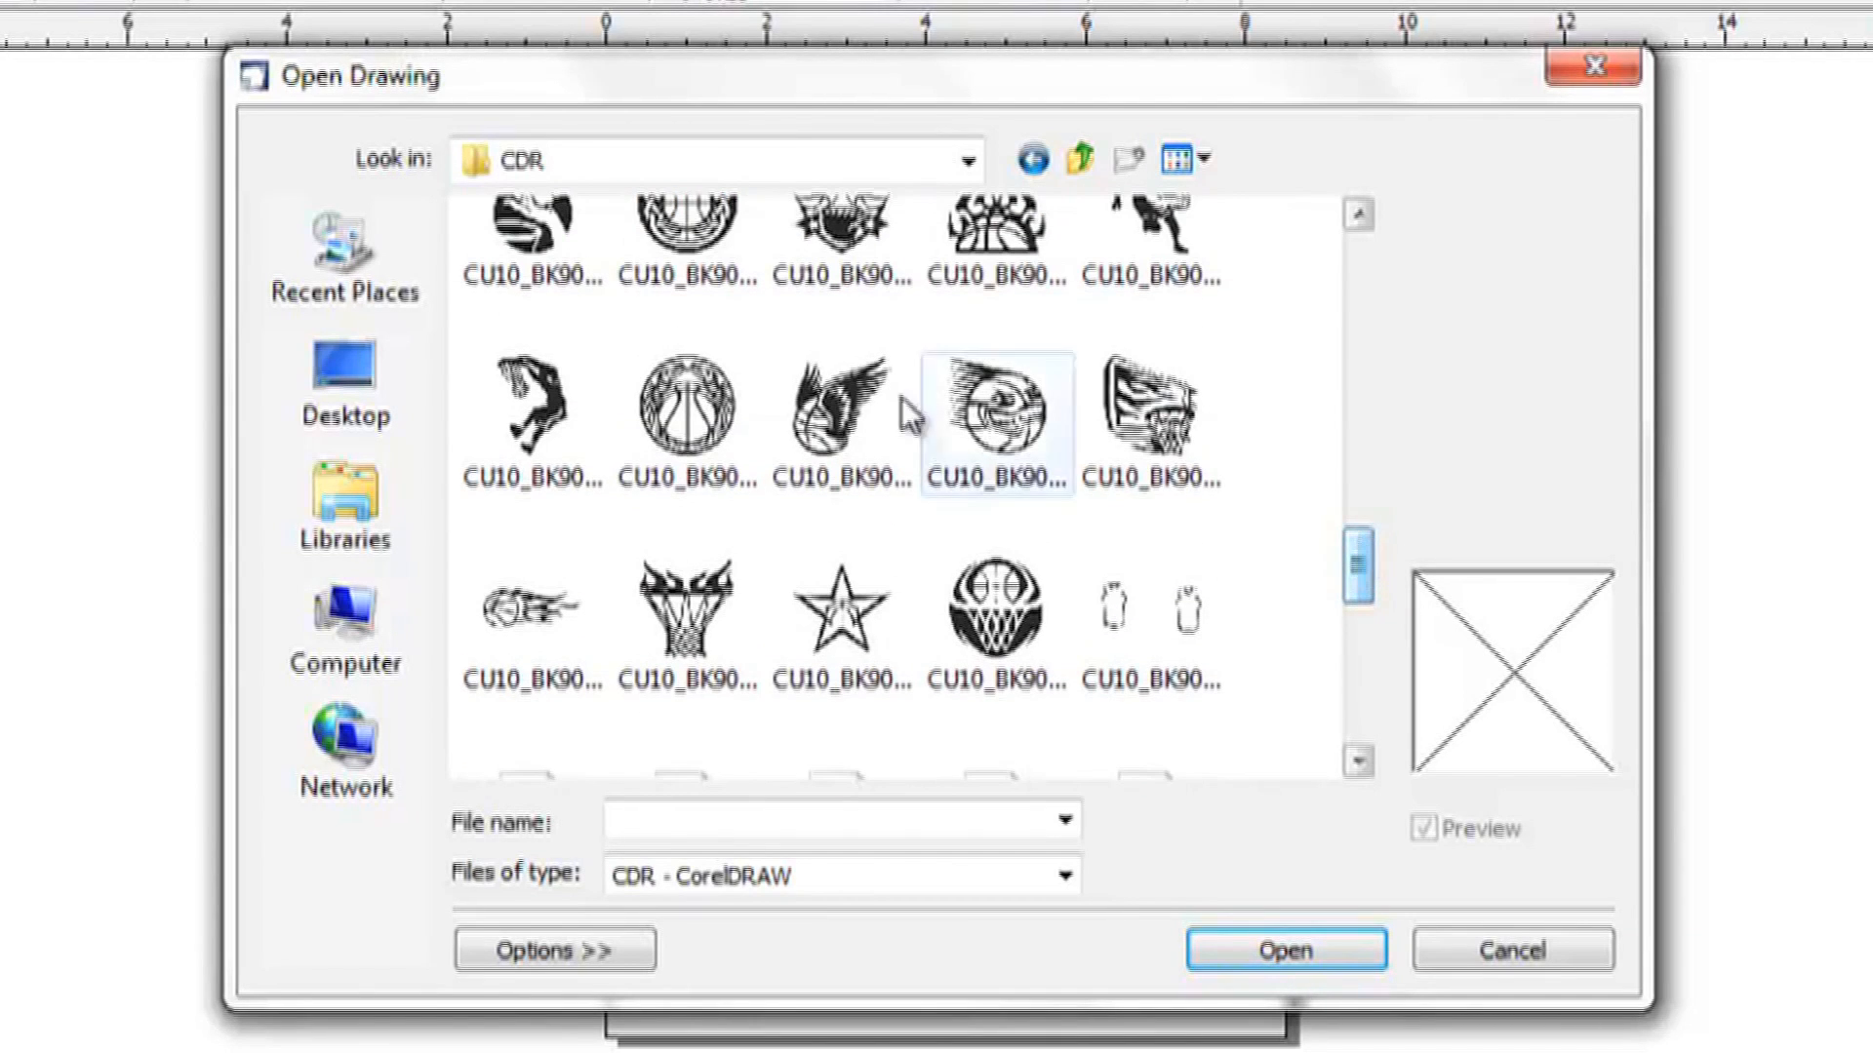
double_click(534, 421)
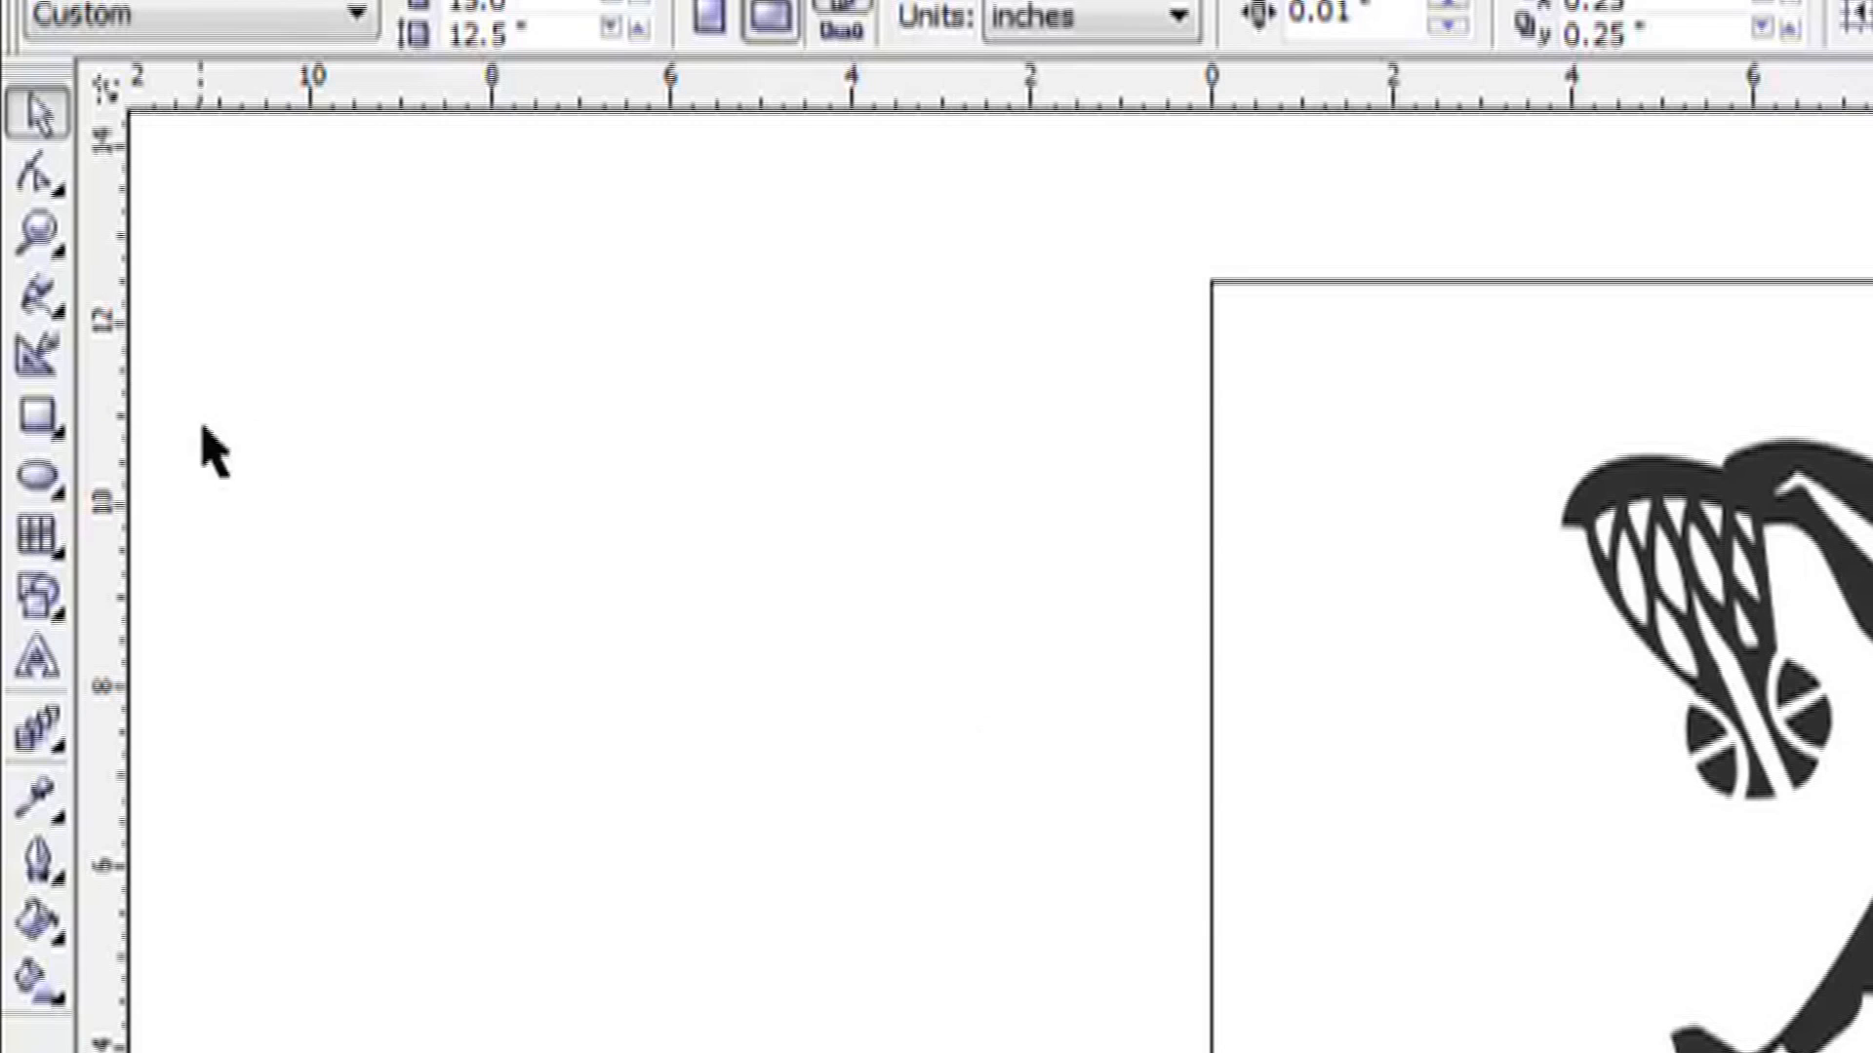
Draw a rectangle across the full page width that covers the player's legs from the hips down.
left_click(42, 427)
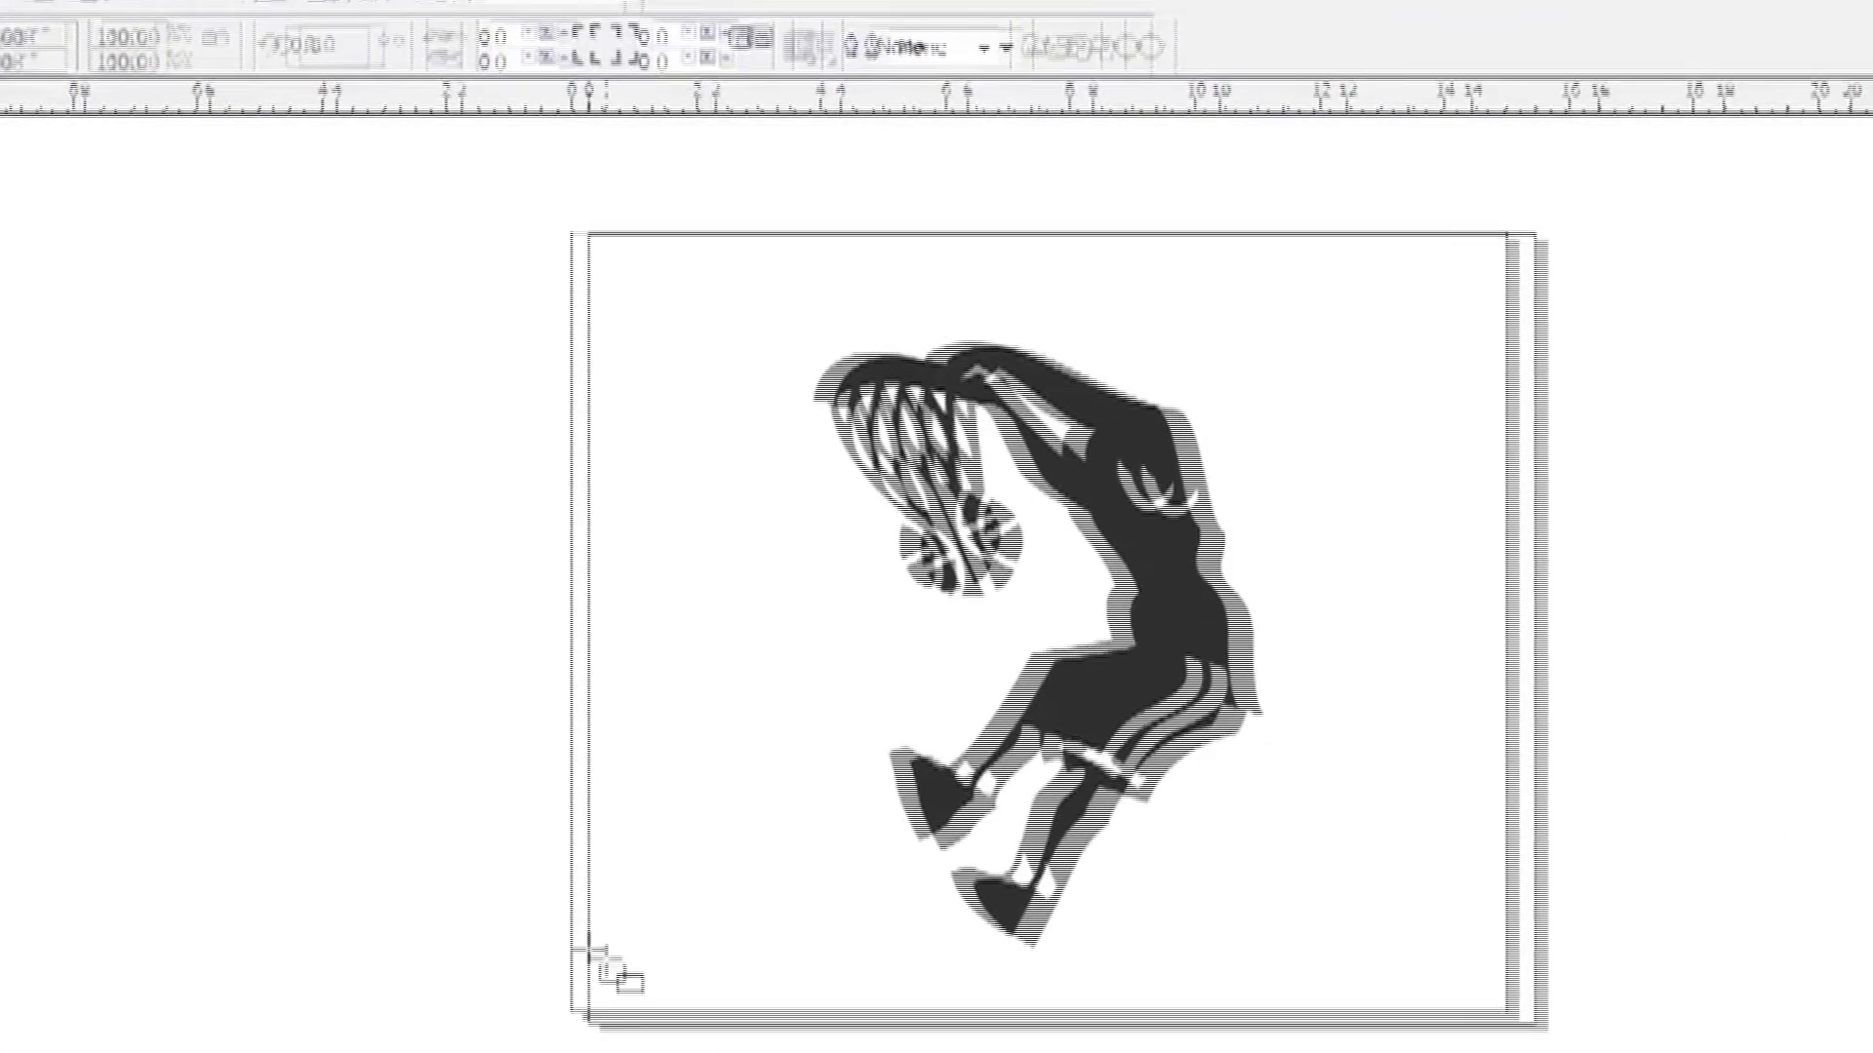
left_click_drag(627, 973, 1308, 768)
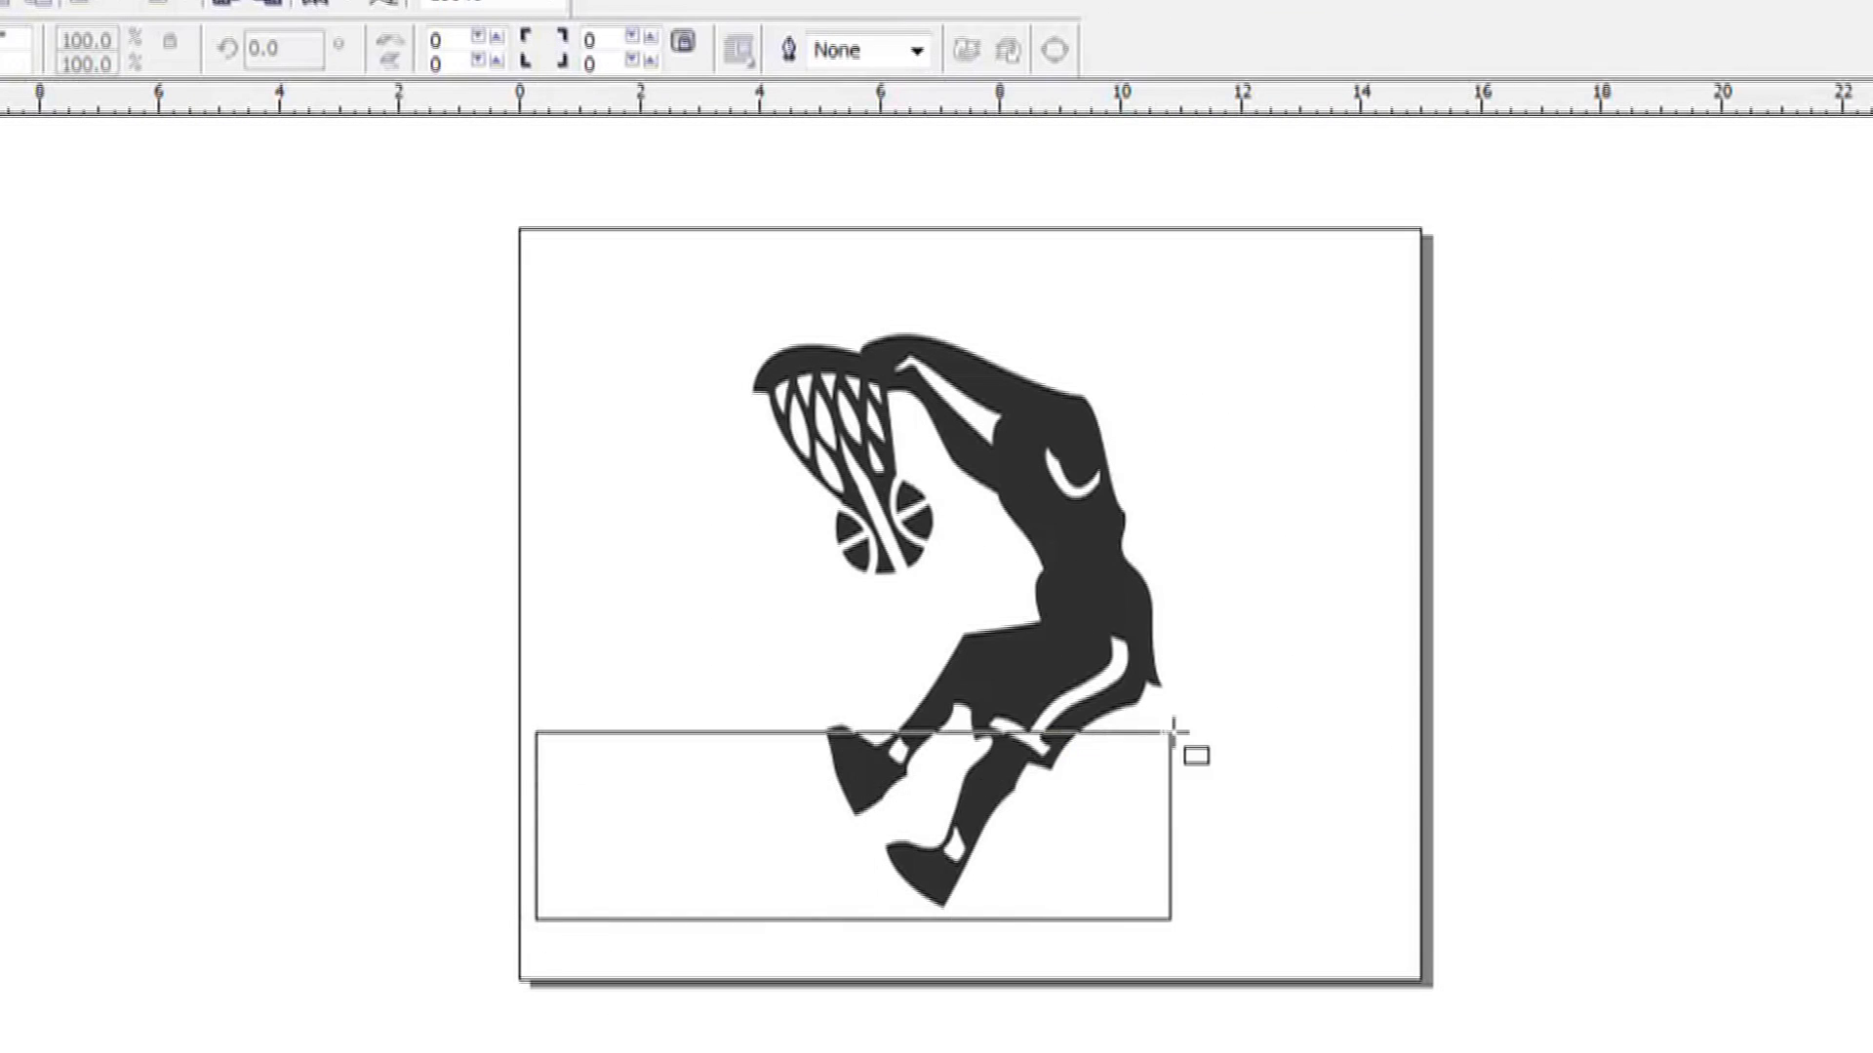
left_click_drag(1173, 729, 1428, 648)
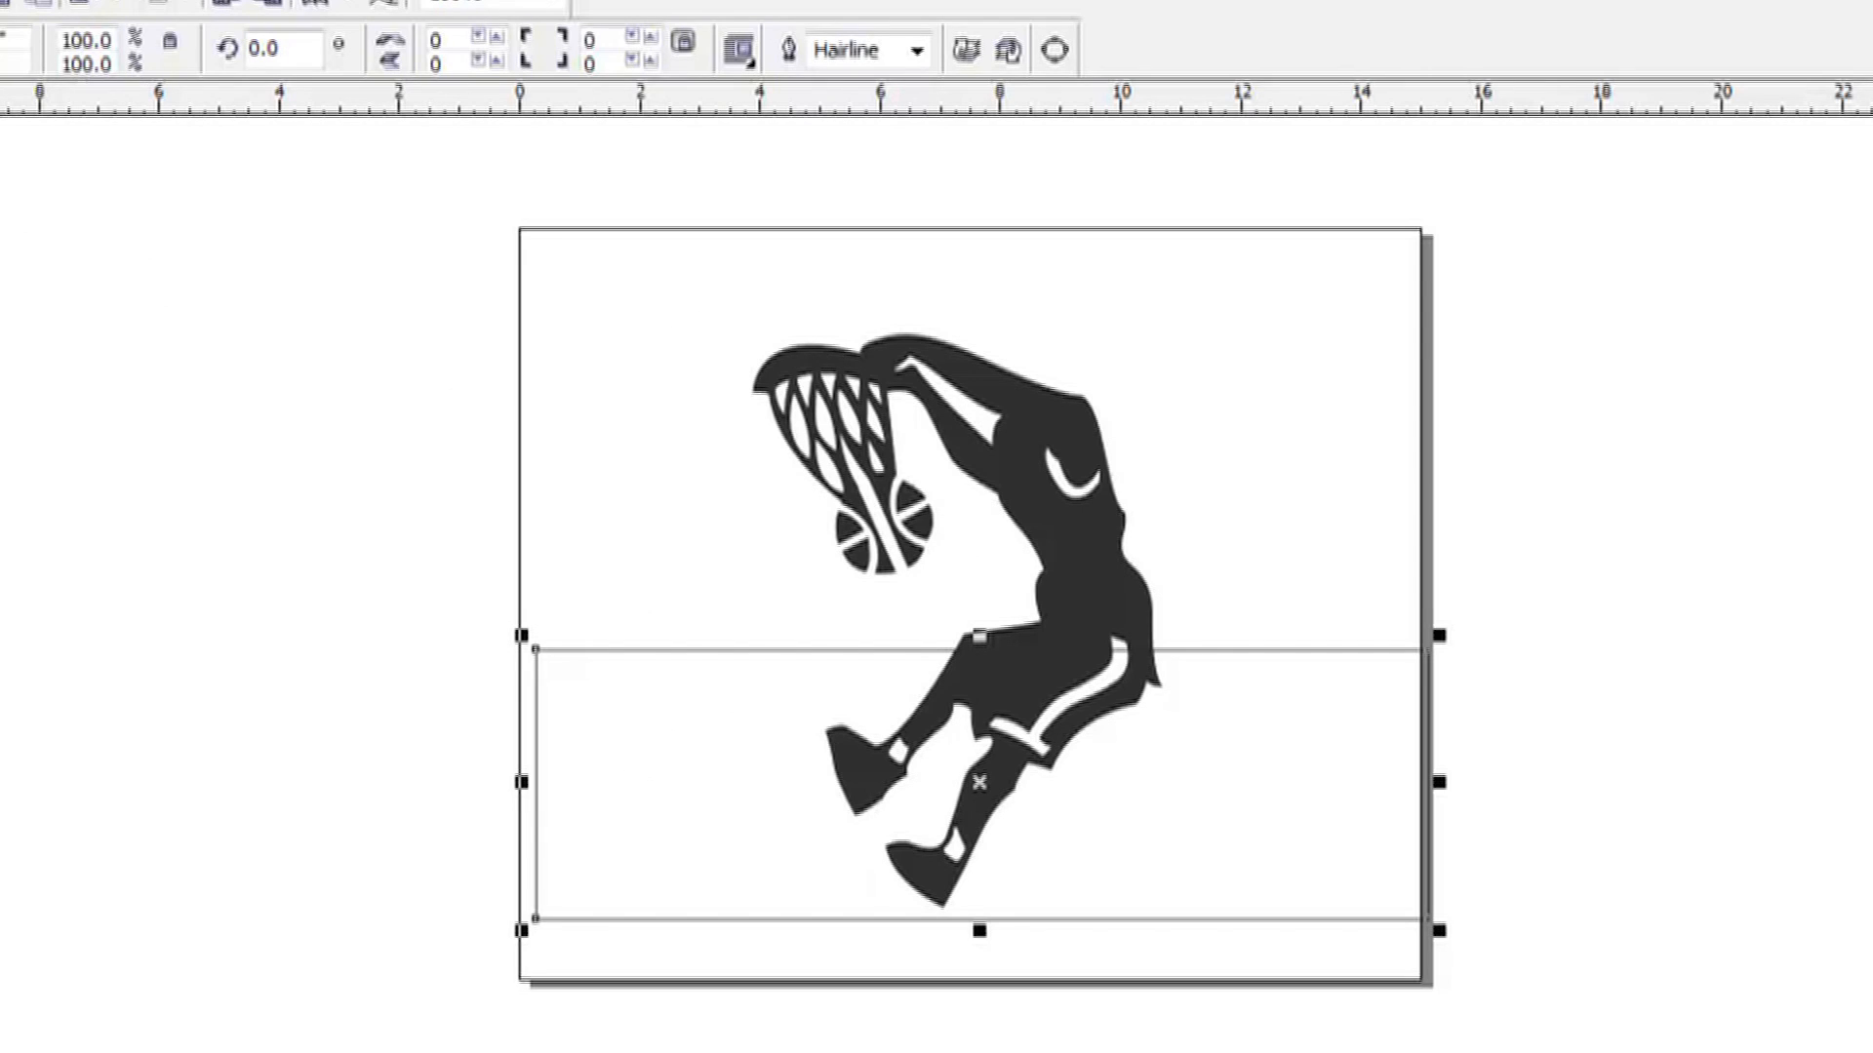
Trim the player's legs off the figure using the rectangle as the cutting shape.
left_click(1014, 453, "shift")
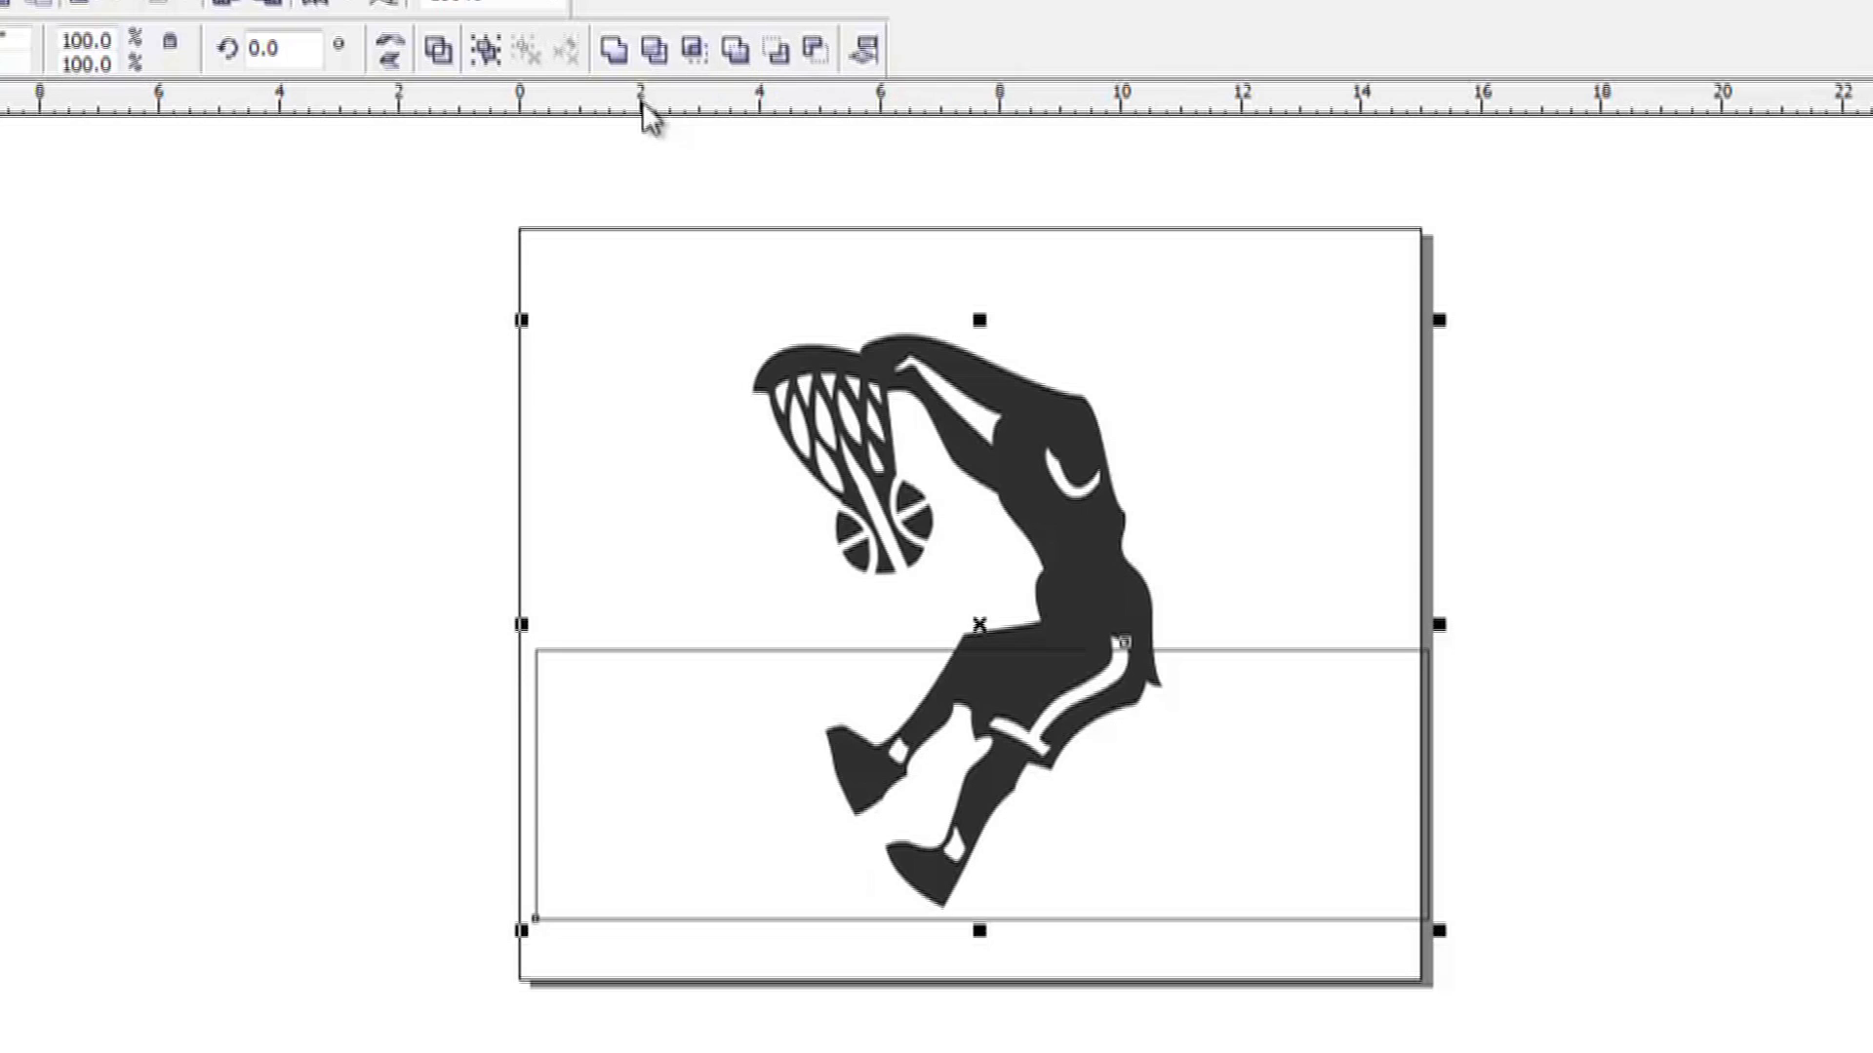
left_click(653, 49)
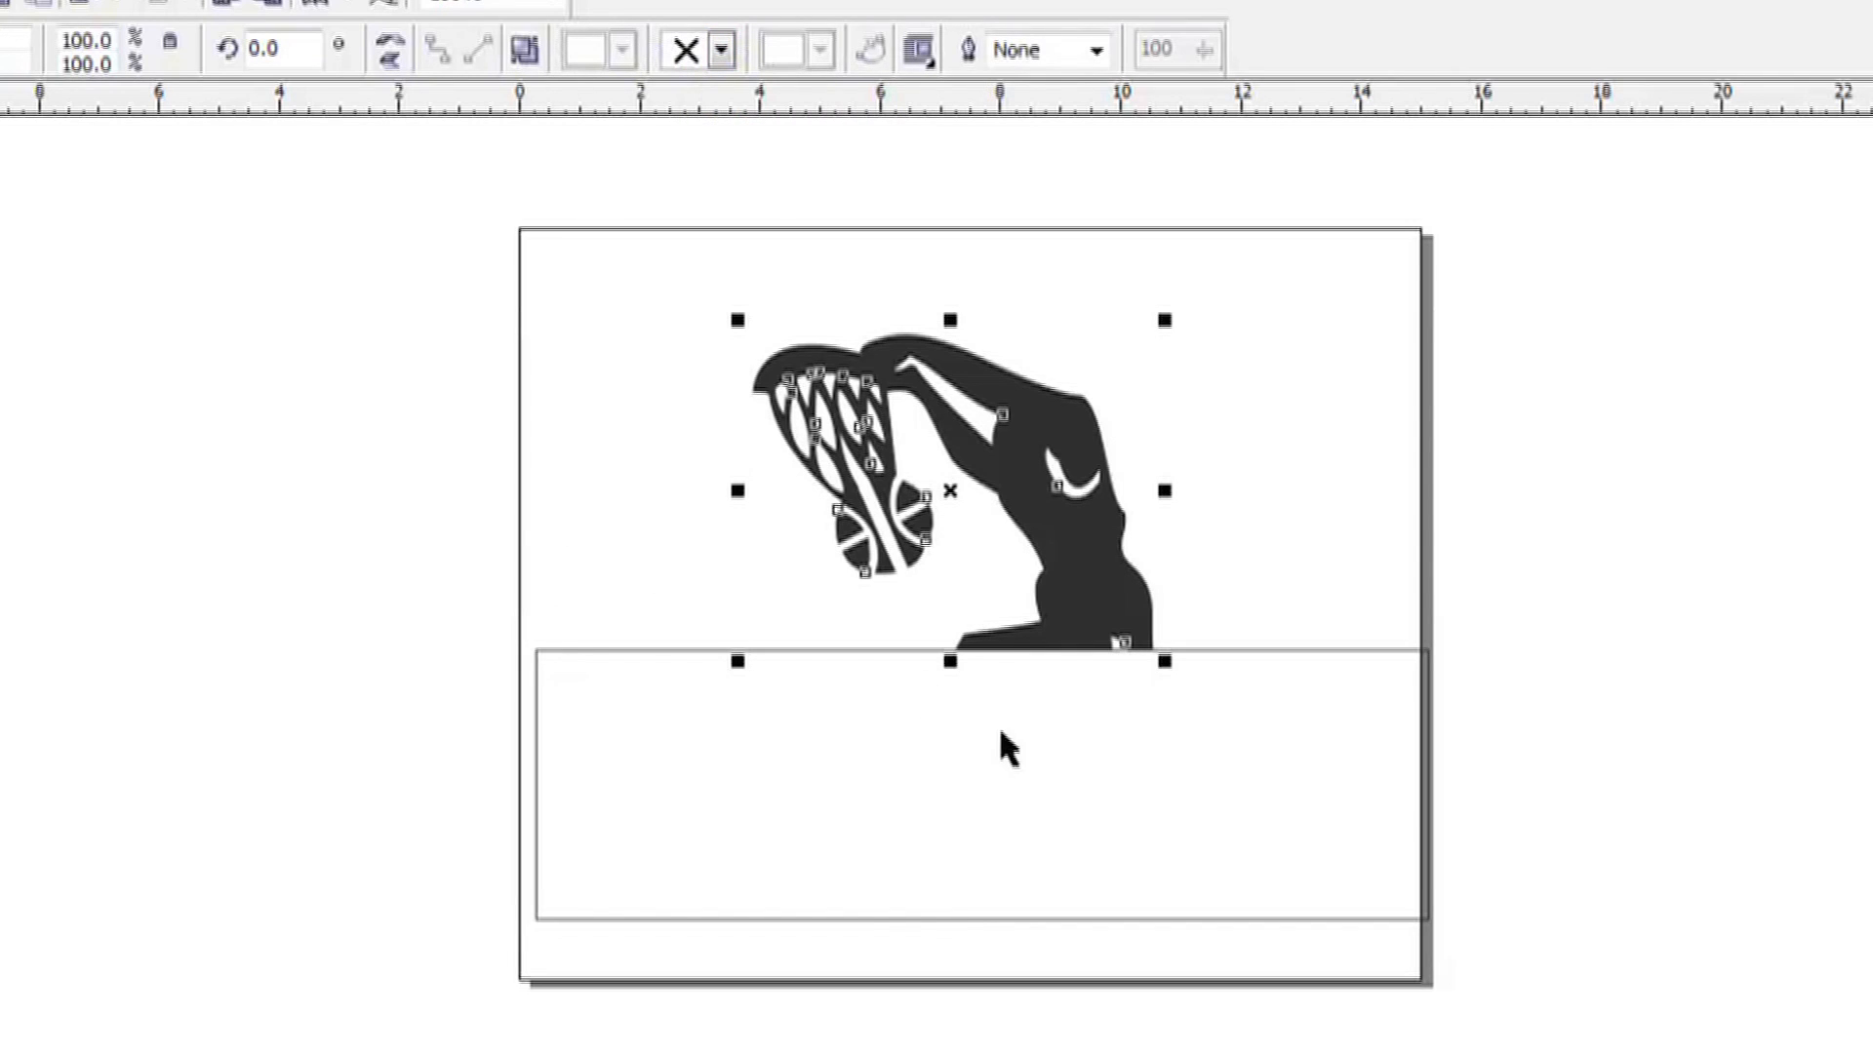
left_click(660, 488)
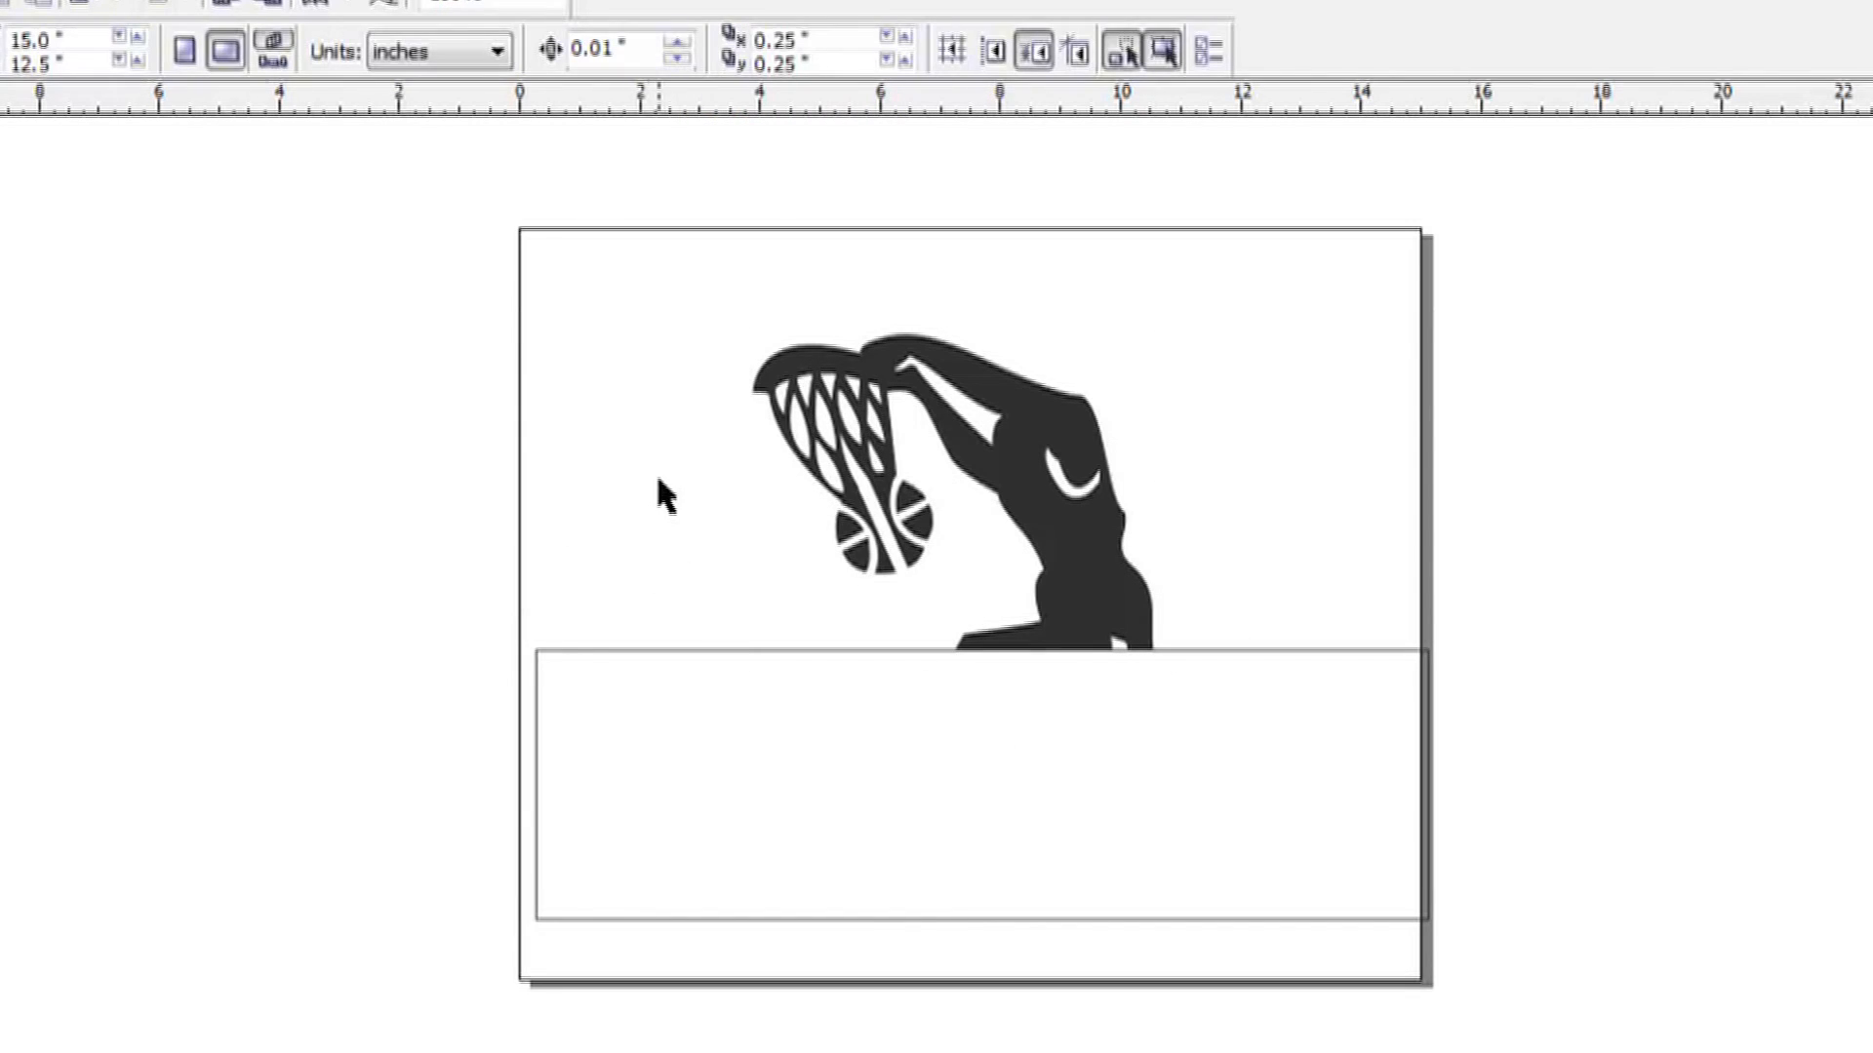
Move the trimmed player up clear of the rectangle and delete the rectangle.
left_click(1061, 567)
left_click_drag(953, 494, 1034, 433)
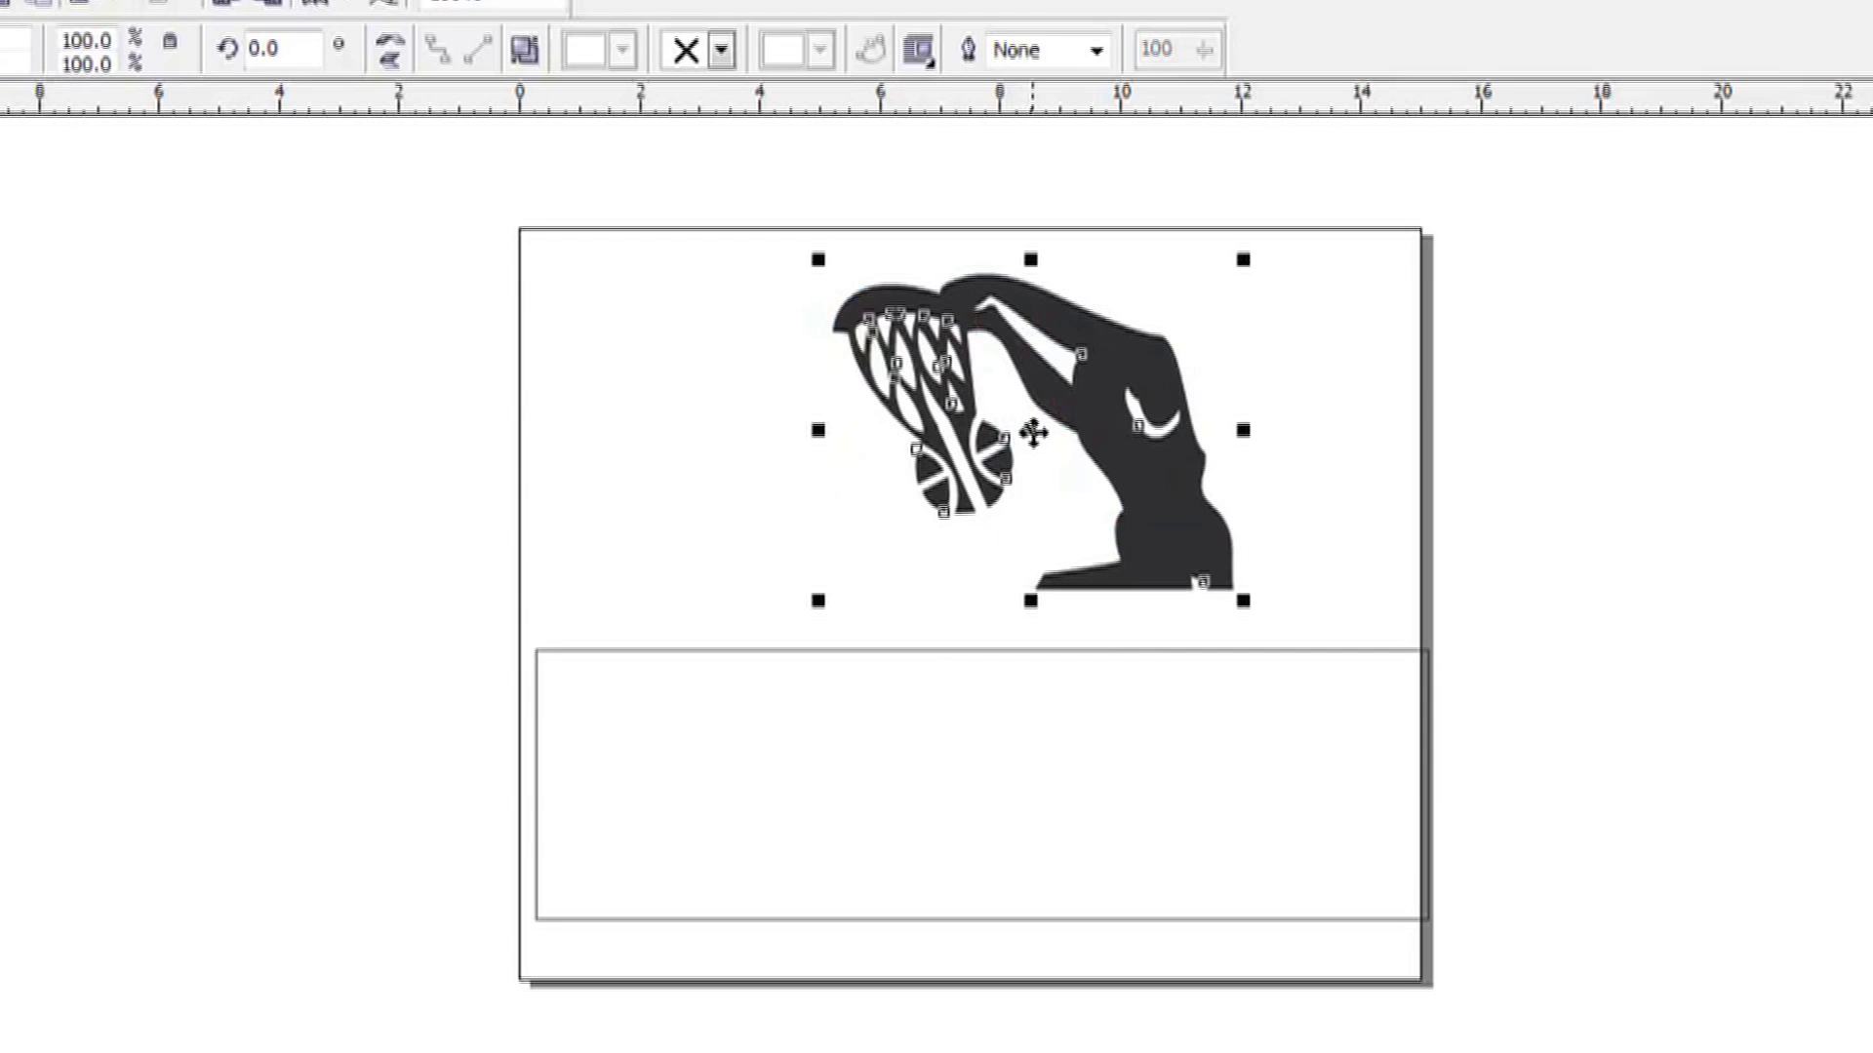
left_click(713, 729)
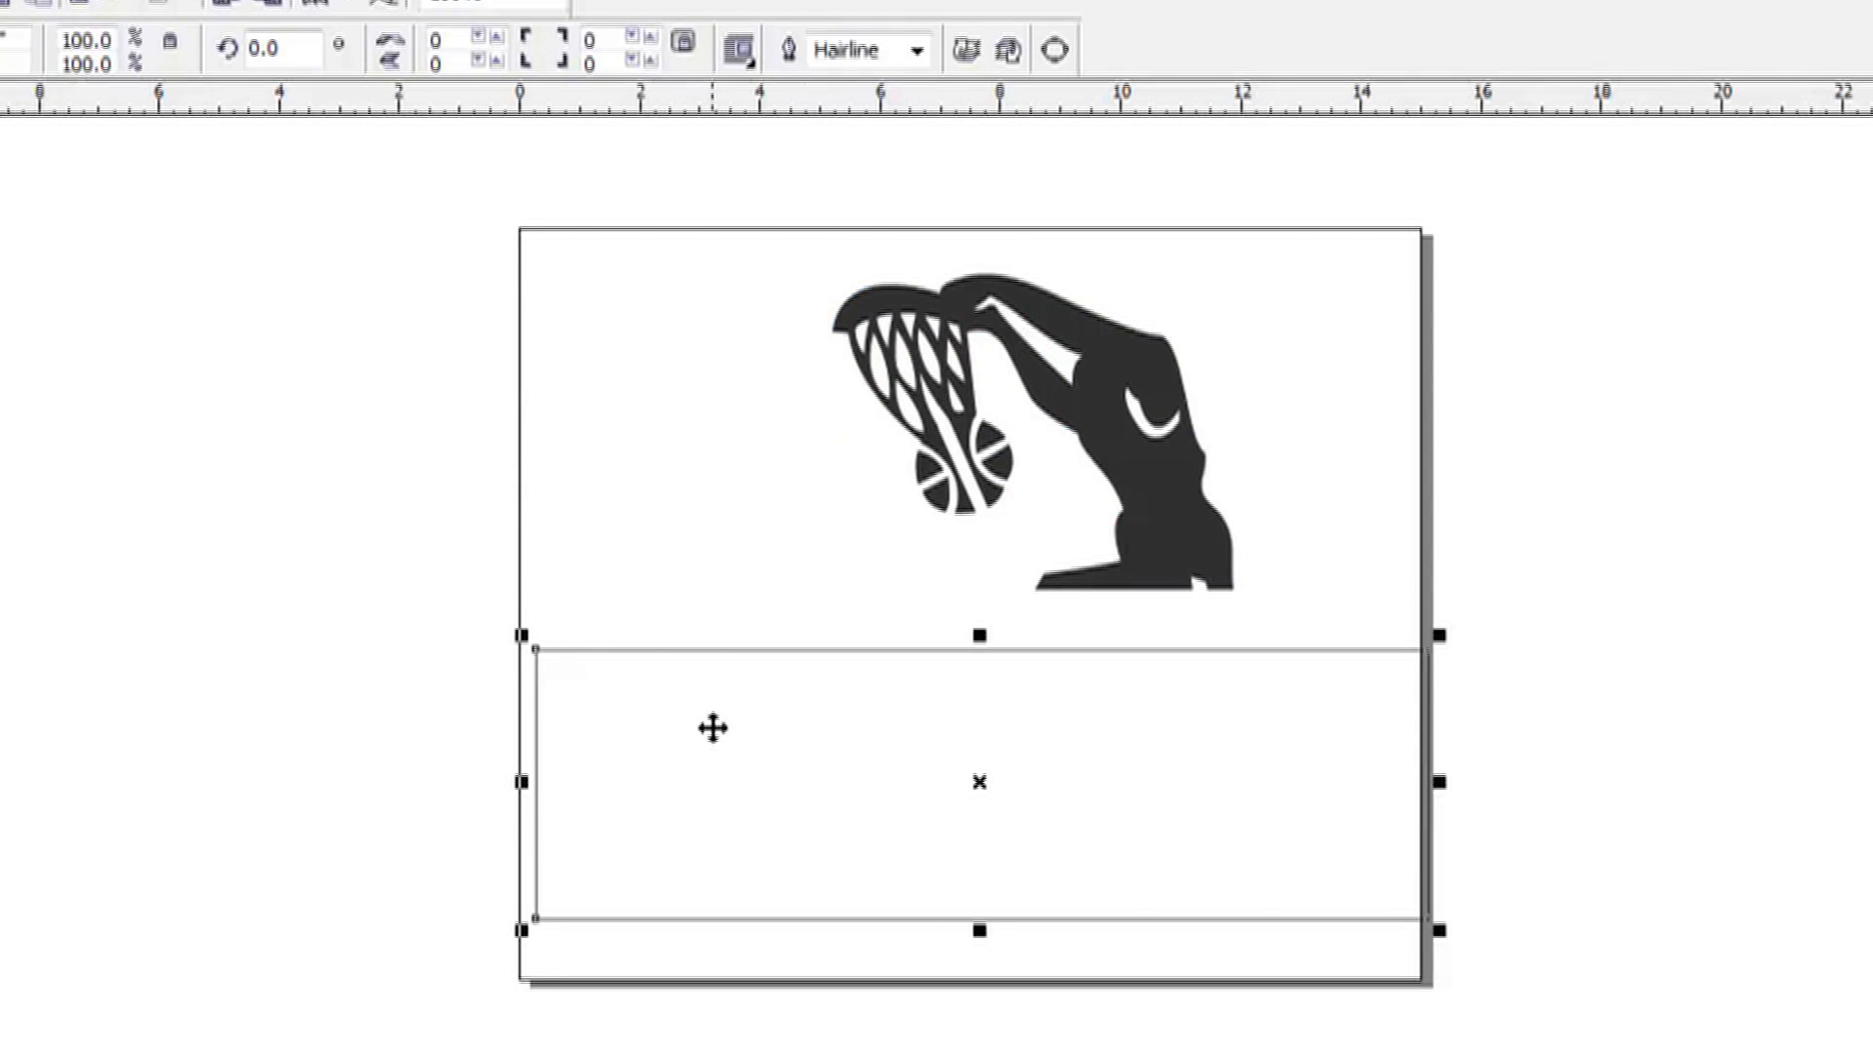
key("Delete")
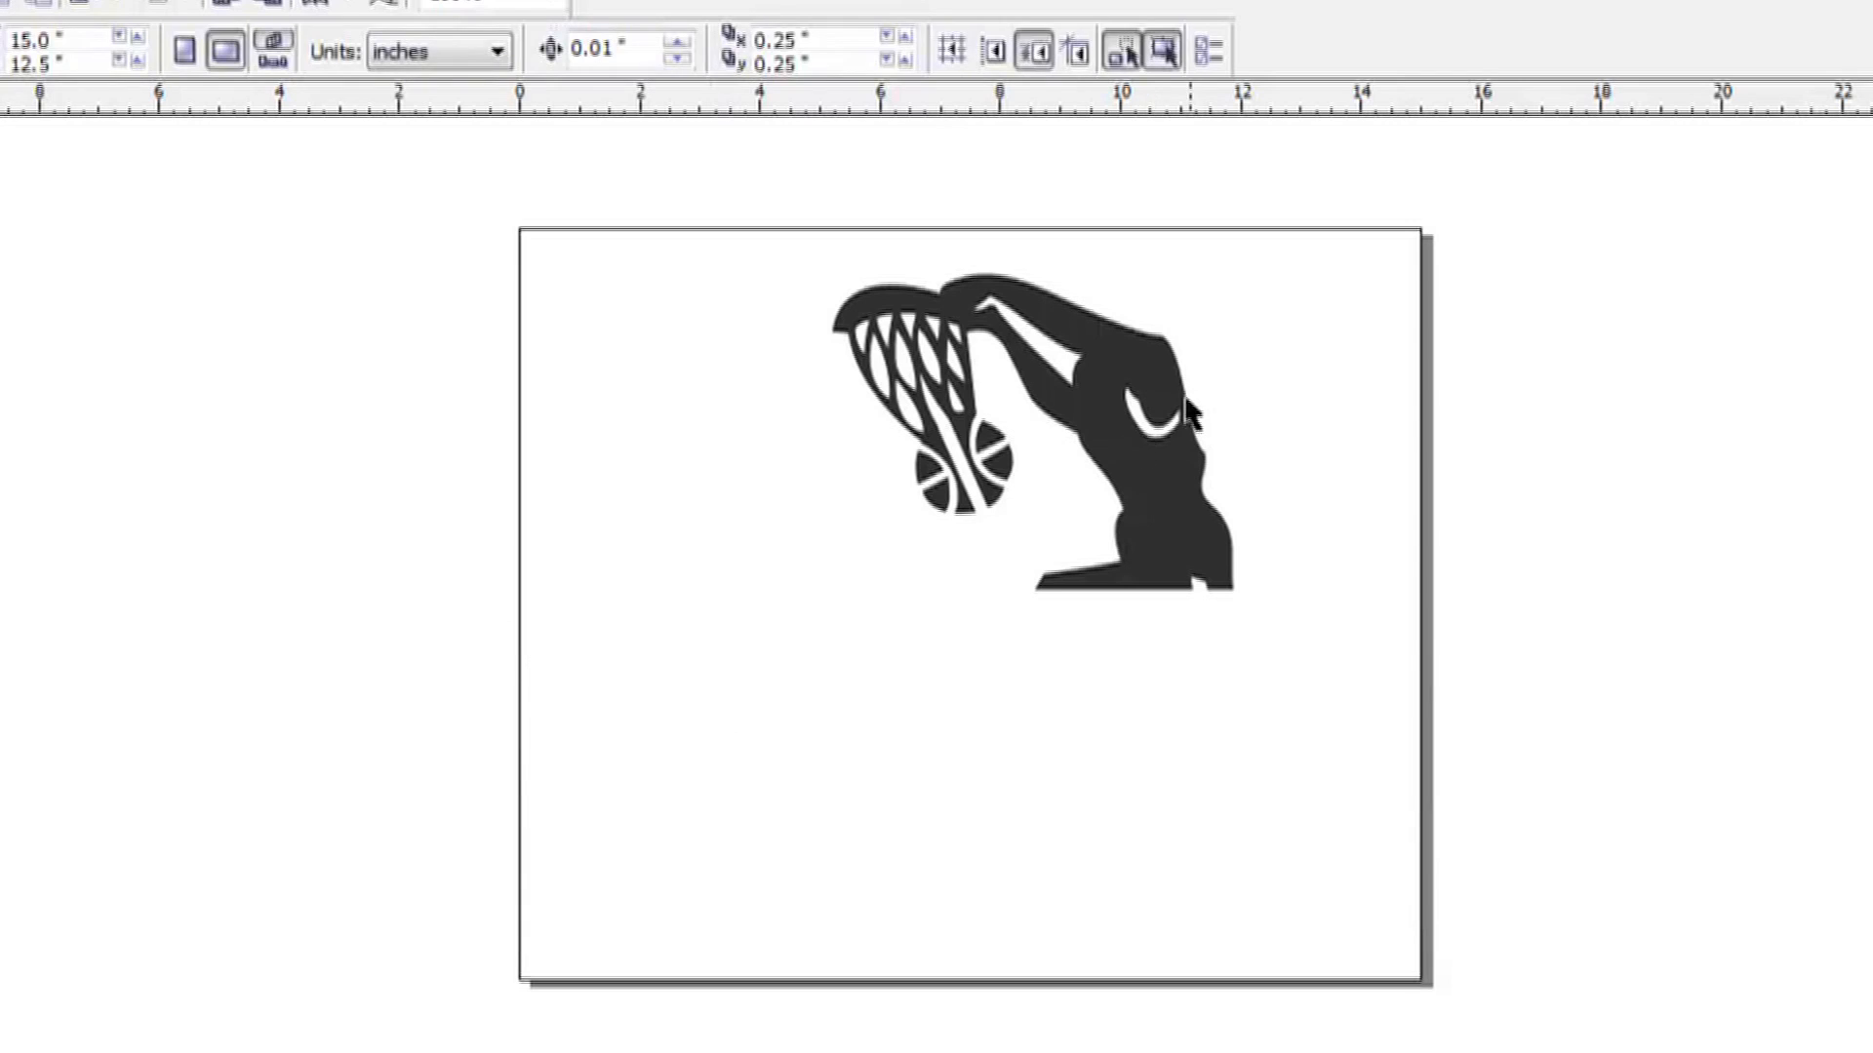
Move the trimmed player to the page's lower right and enlarge it proportionally, with its cut edge along the page's bottom edge.
left_click(1122, 429)
left_click_drag(1040, 429, 1087, 819)
left_click_drag(1304, 648, 1396, 547)
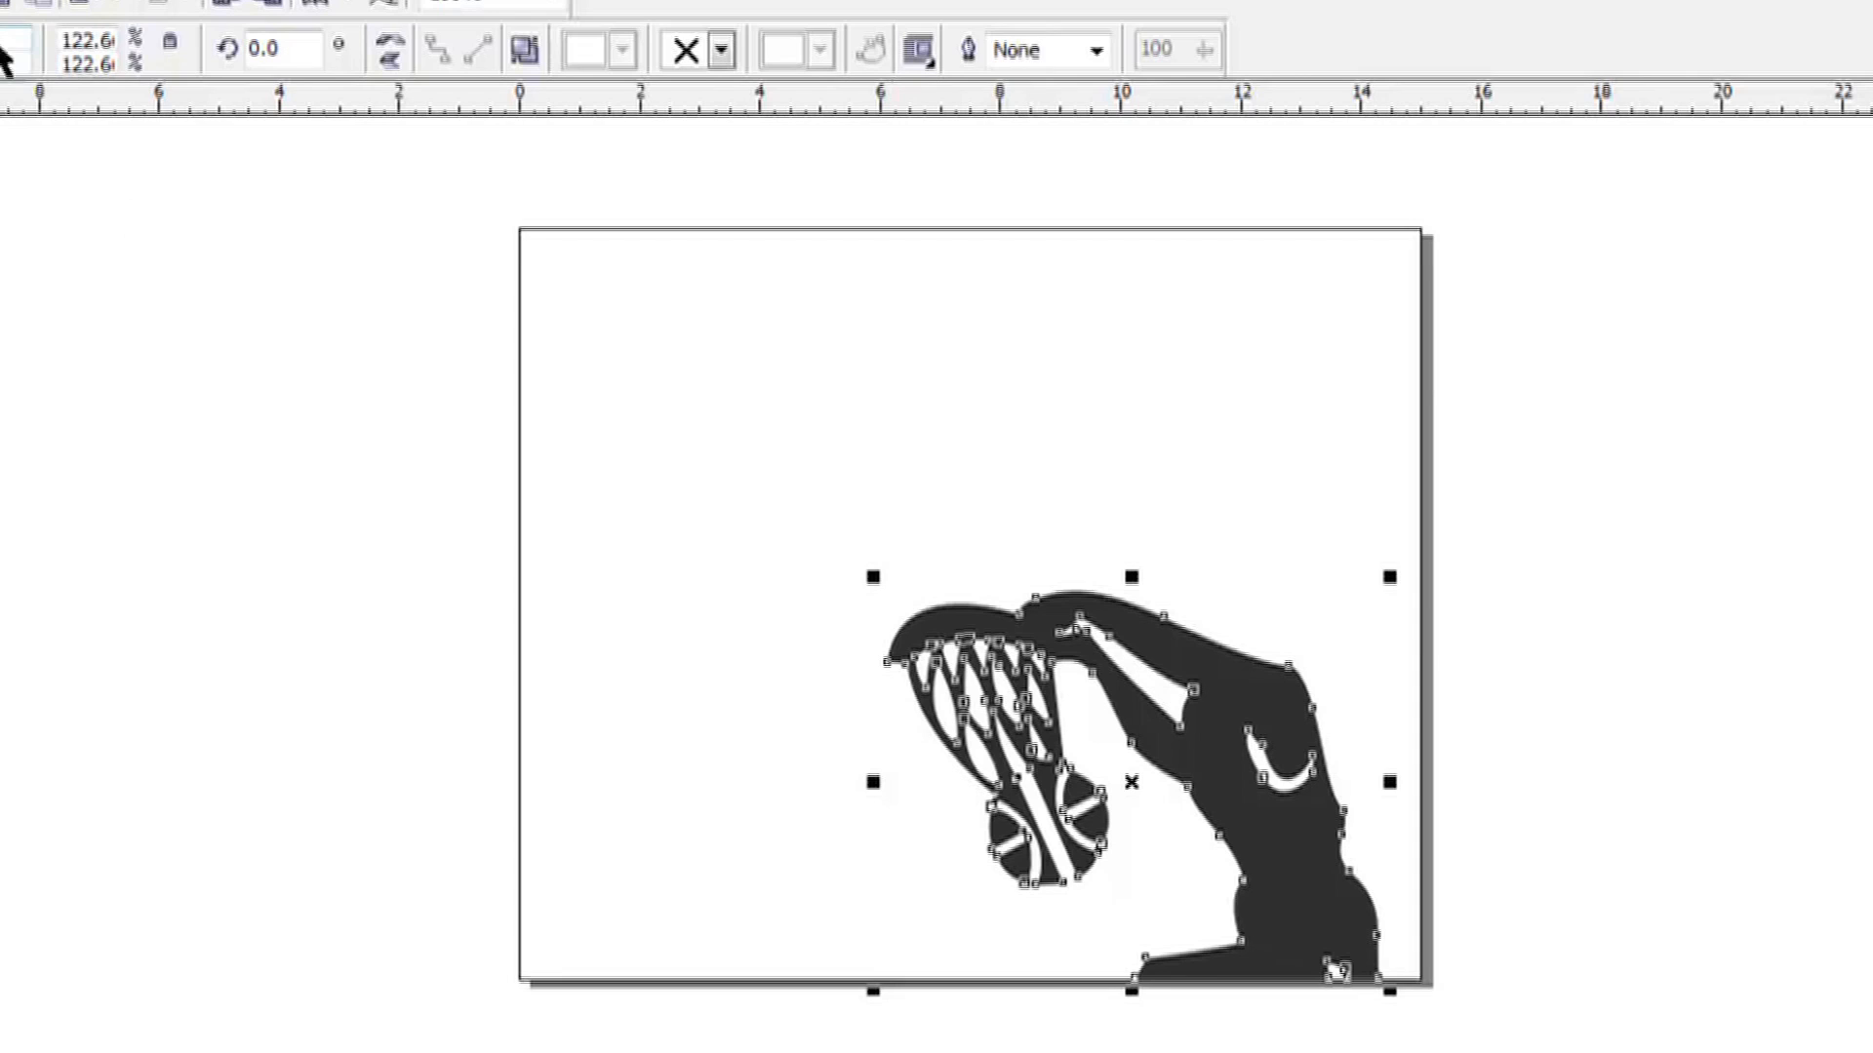
left_click_drag(873, 576, 726, 465)
left_click(571, 444)
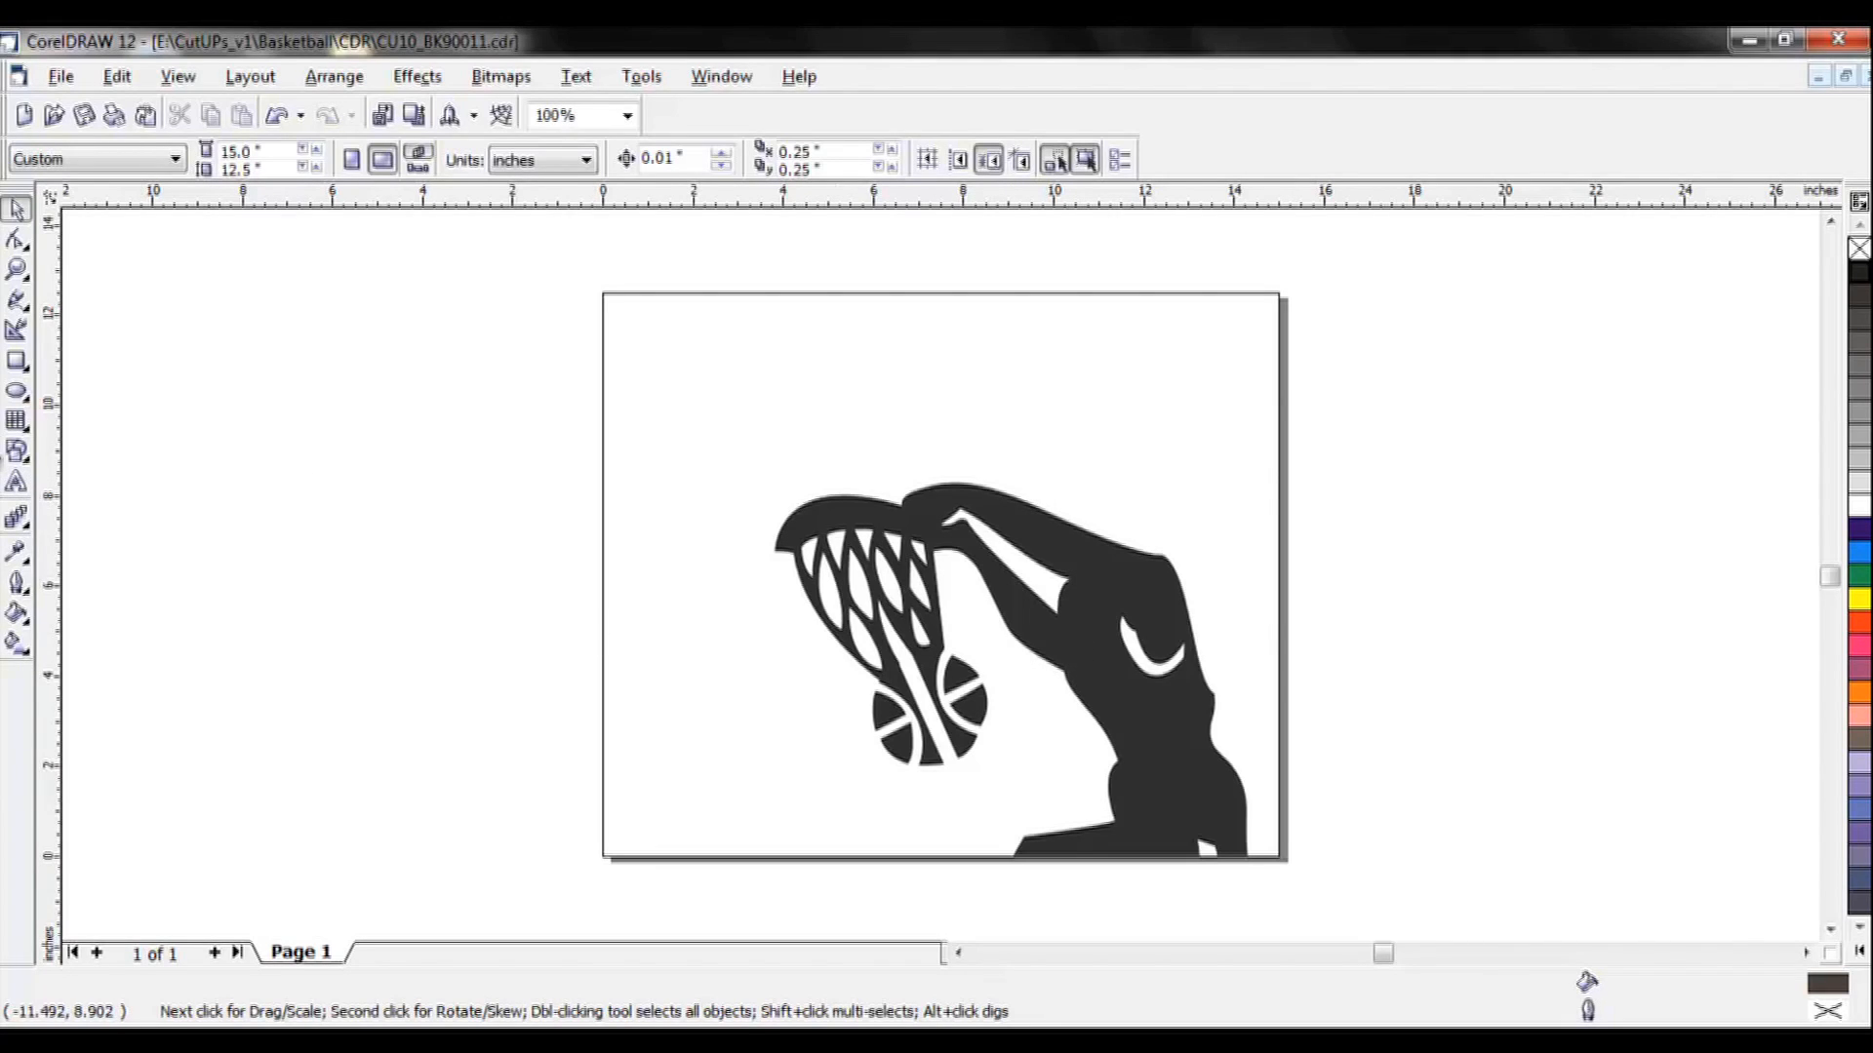
Set the default artistic text font to Impact and add the text "HOOPS" near the page's upper left, above the player.
left_click(16, 483)
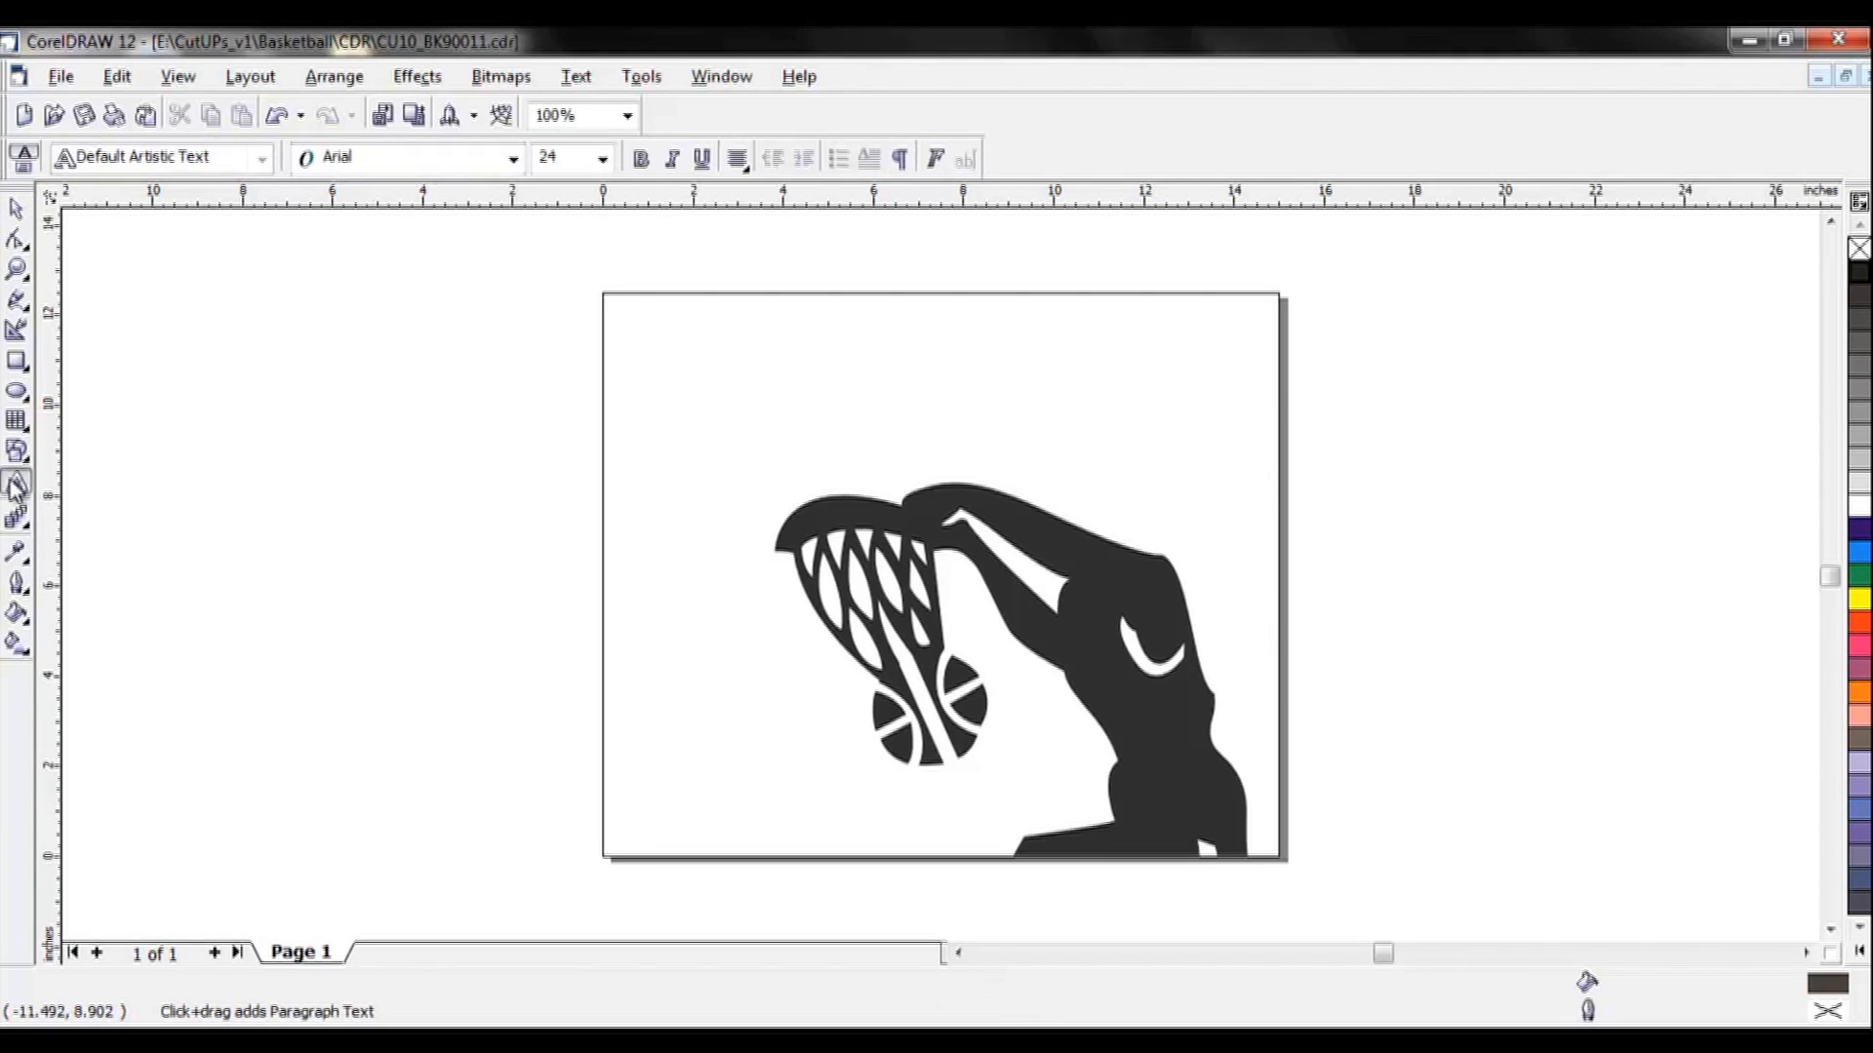
left_click(513, 159)
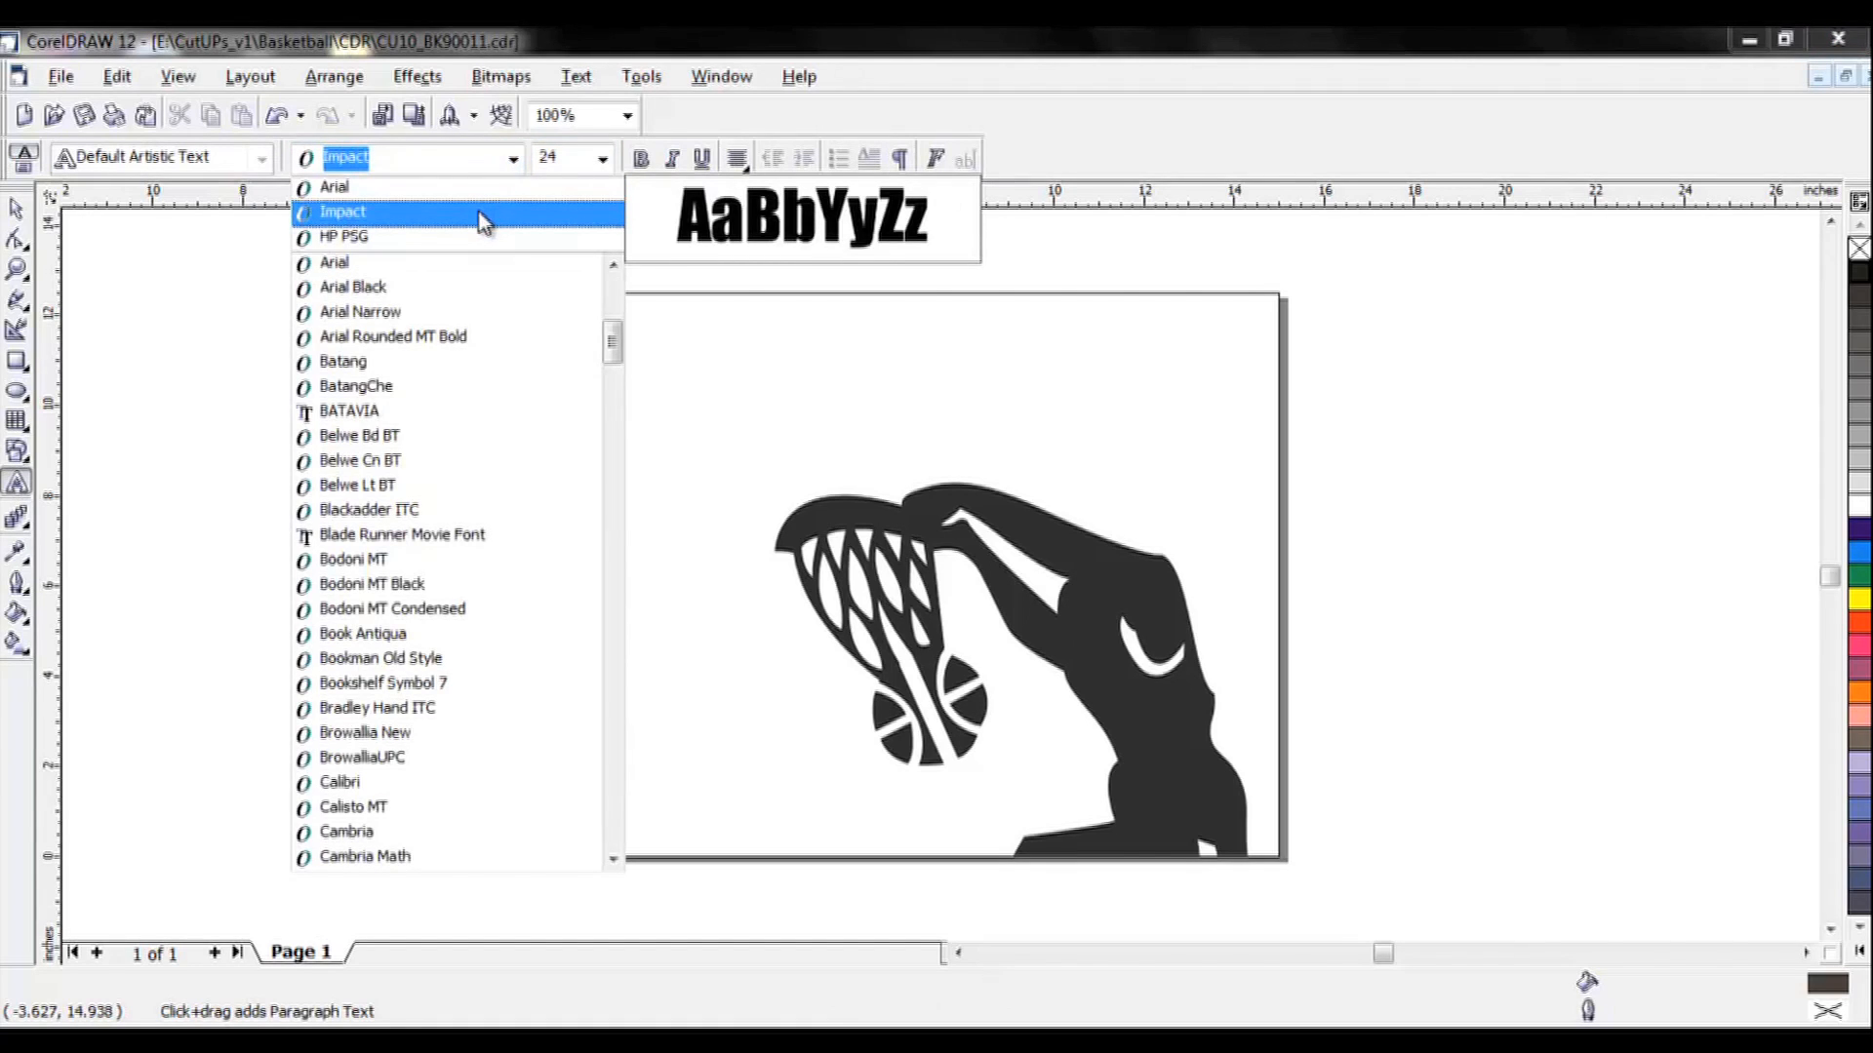
left_click(482, 222)
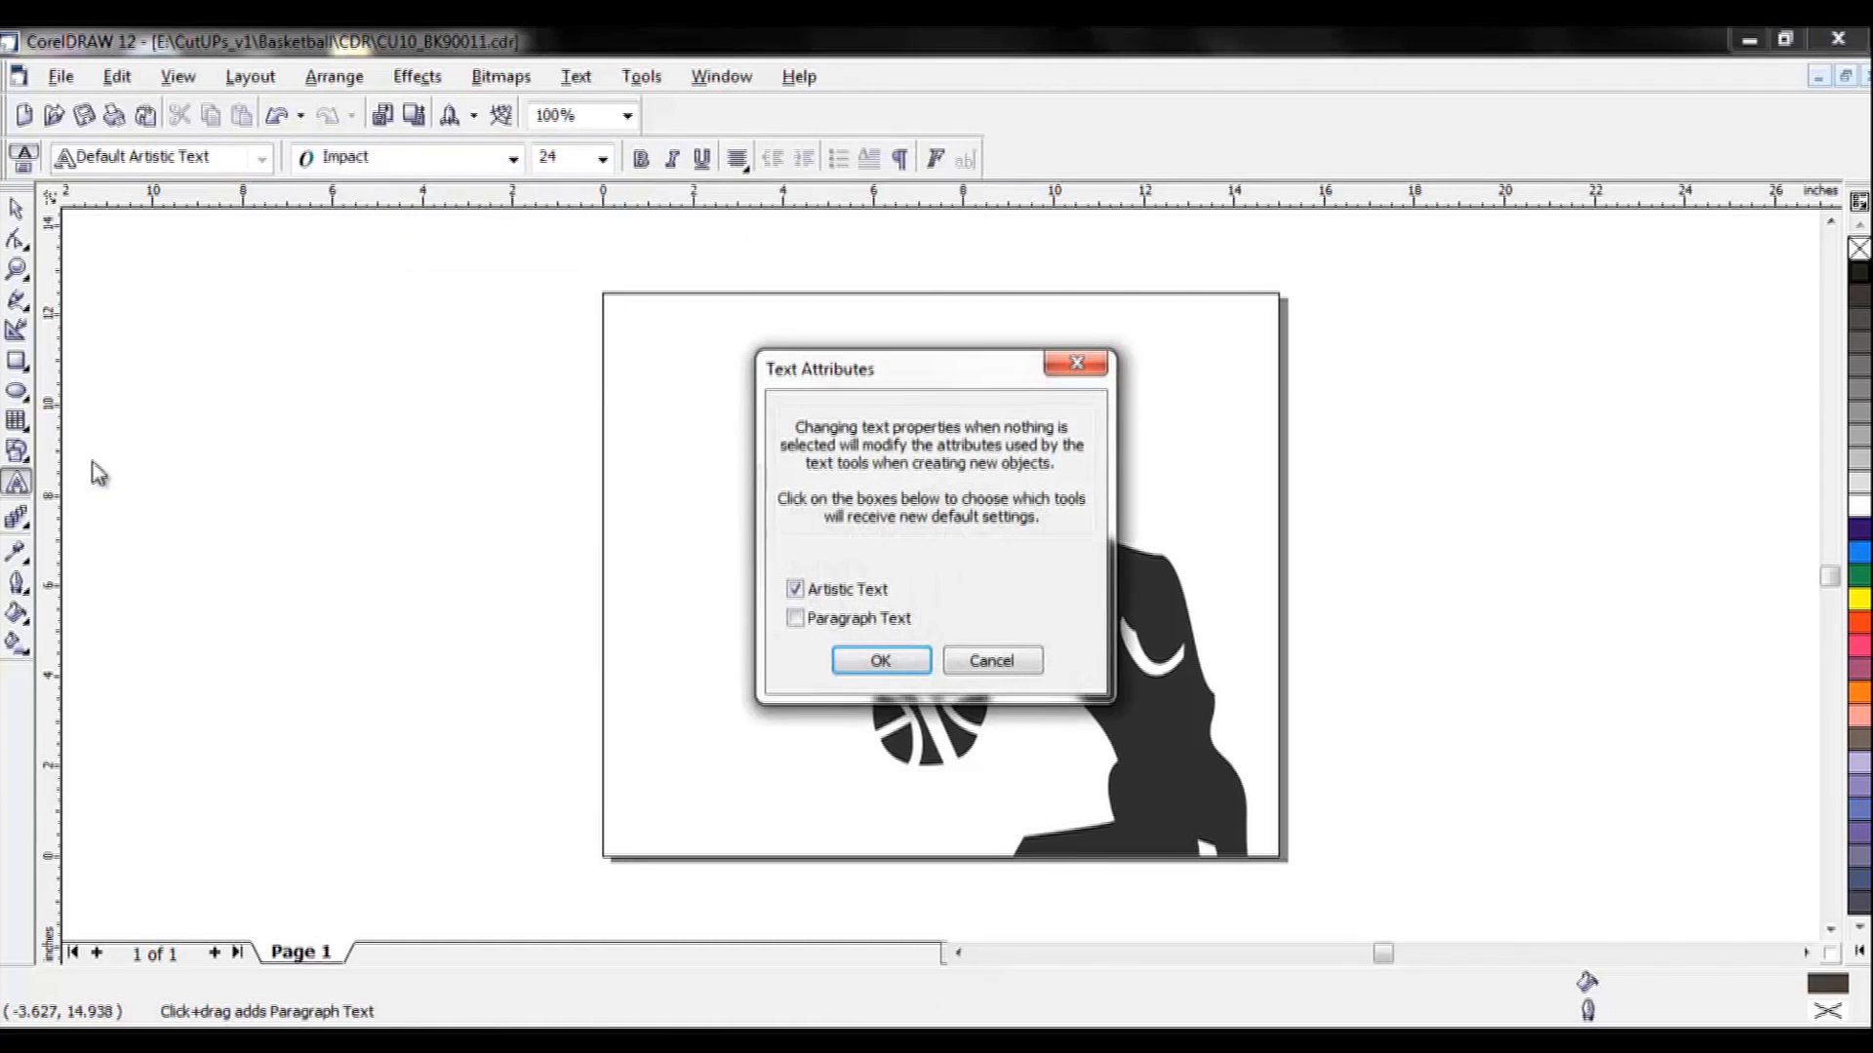
left_click(881, 663)
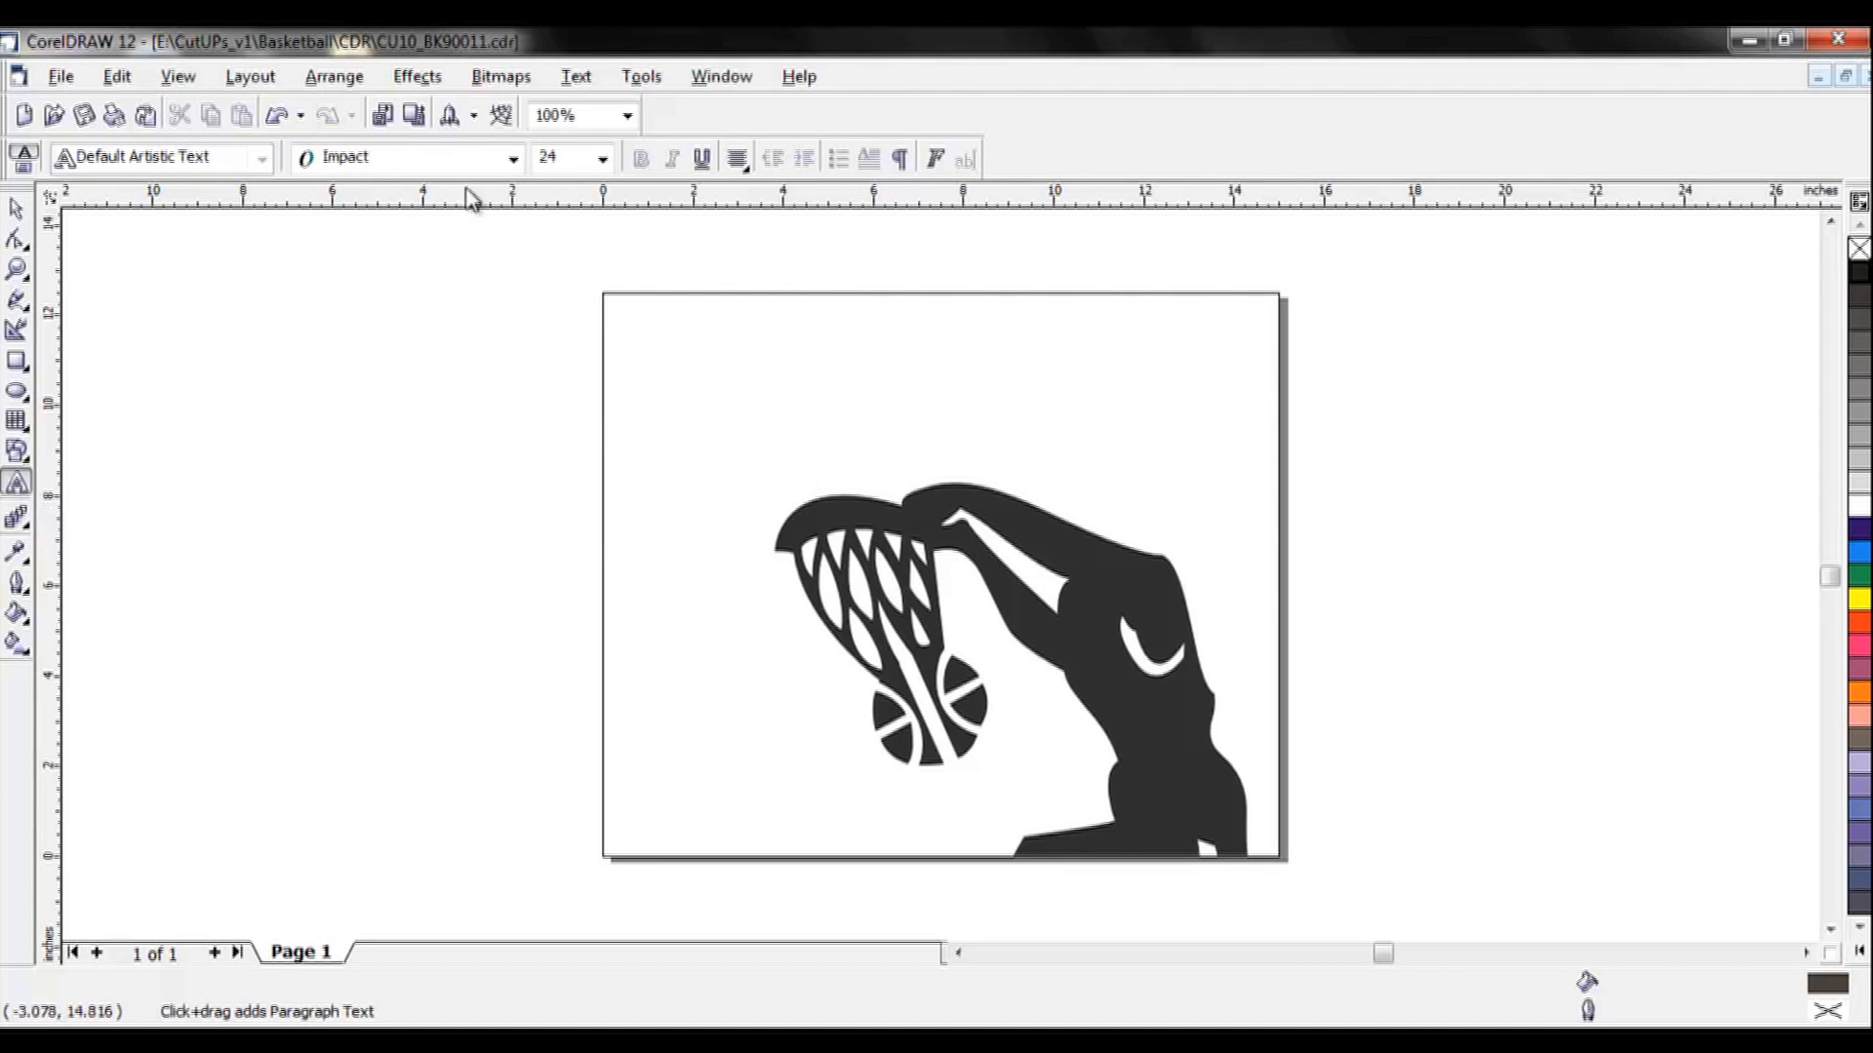
left_click(732, 370)
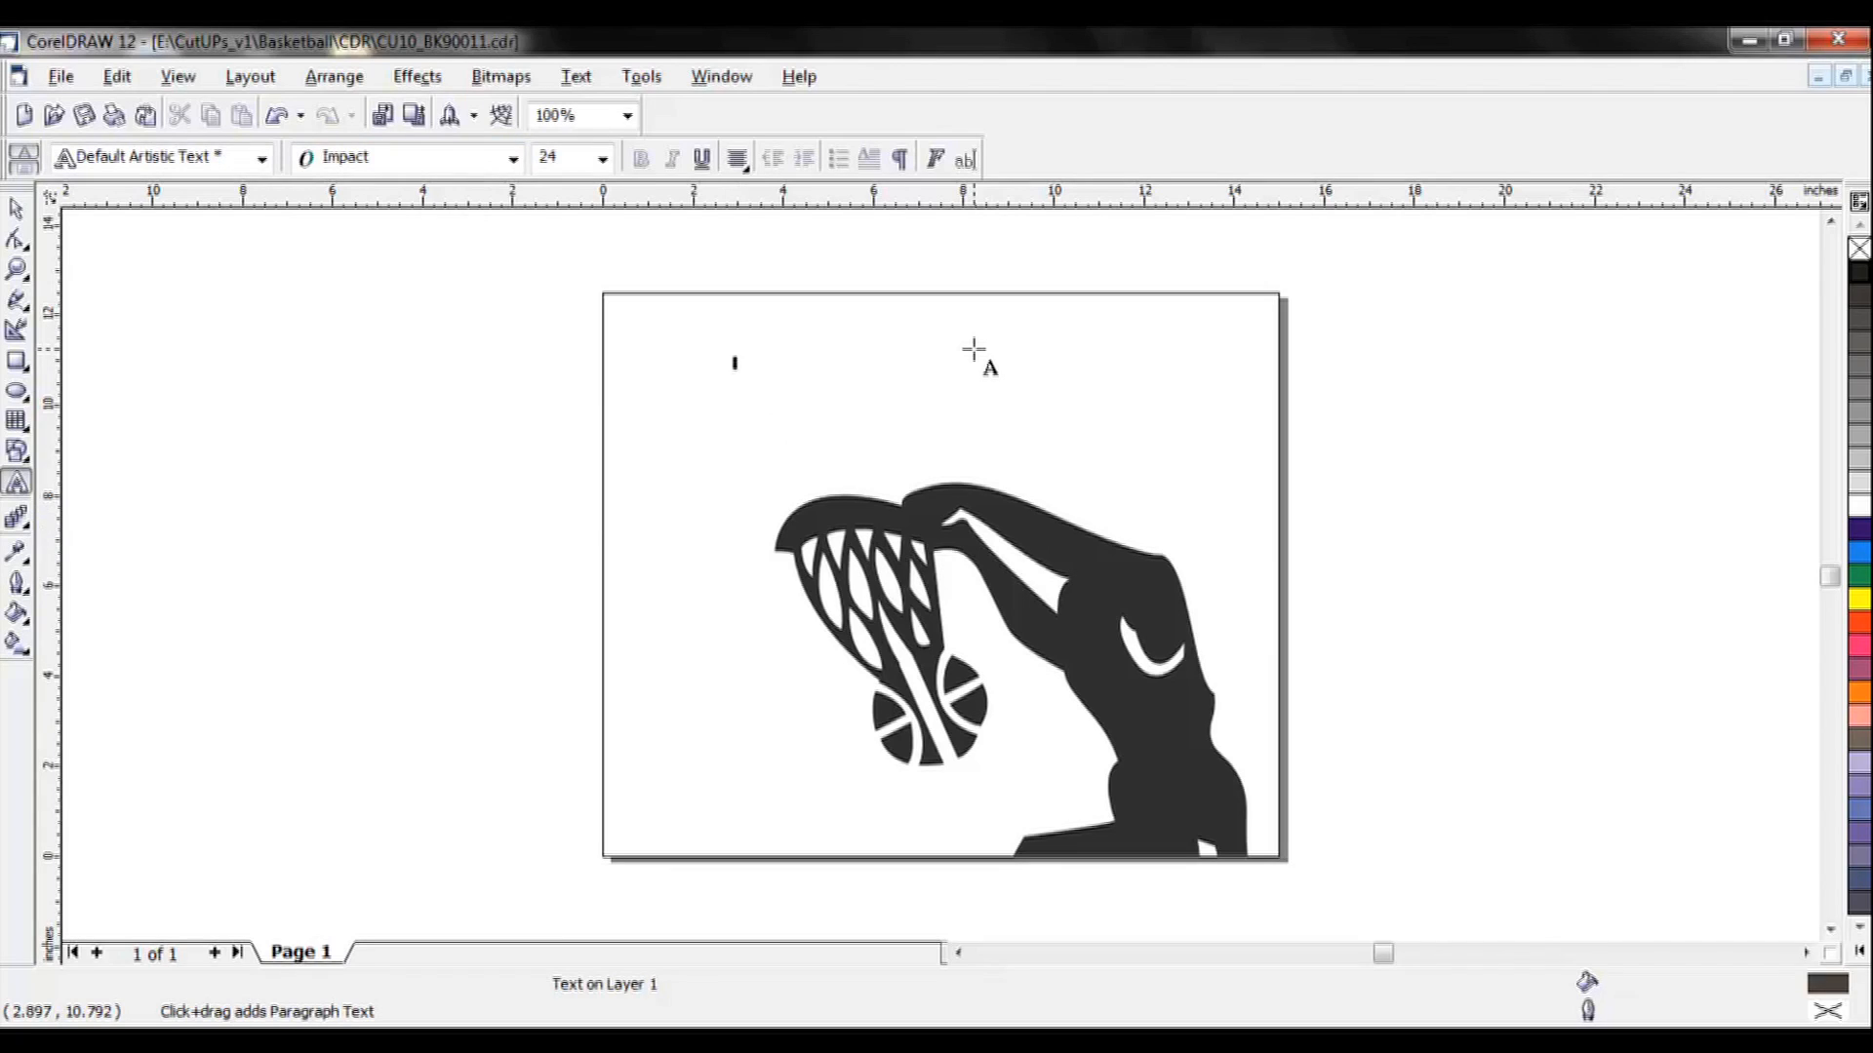
type("HOOPS")
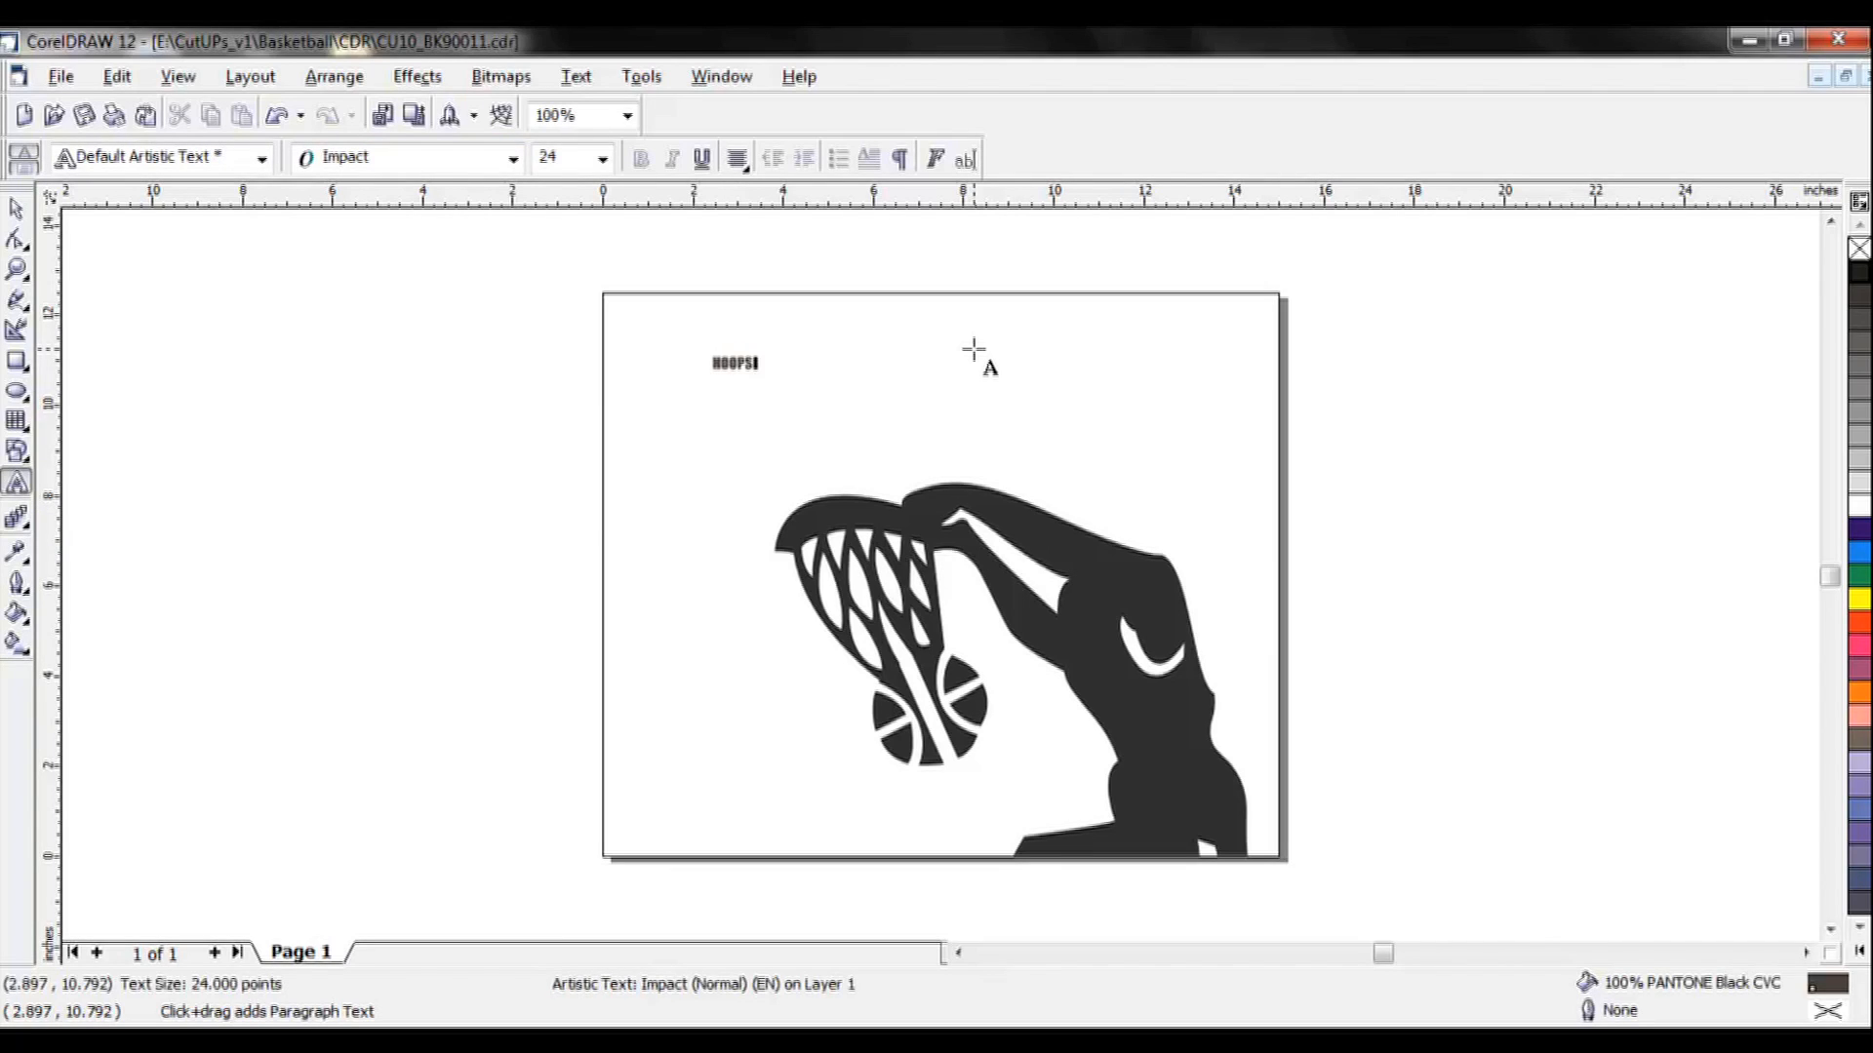
Complete the lettering as "HOOPS CLASSIC" and enlarge it proportionally to about 97 points.
type(" CLASSIC")
left_click(17, 211)
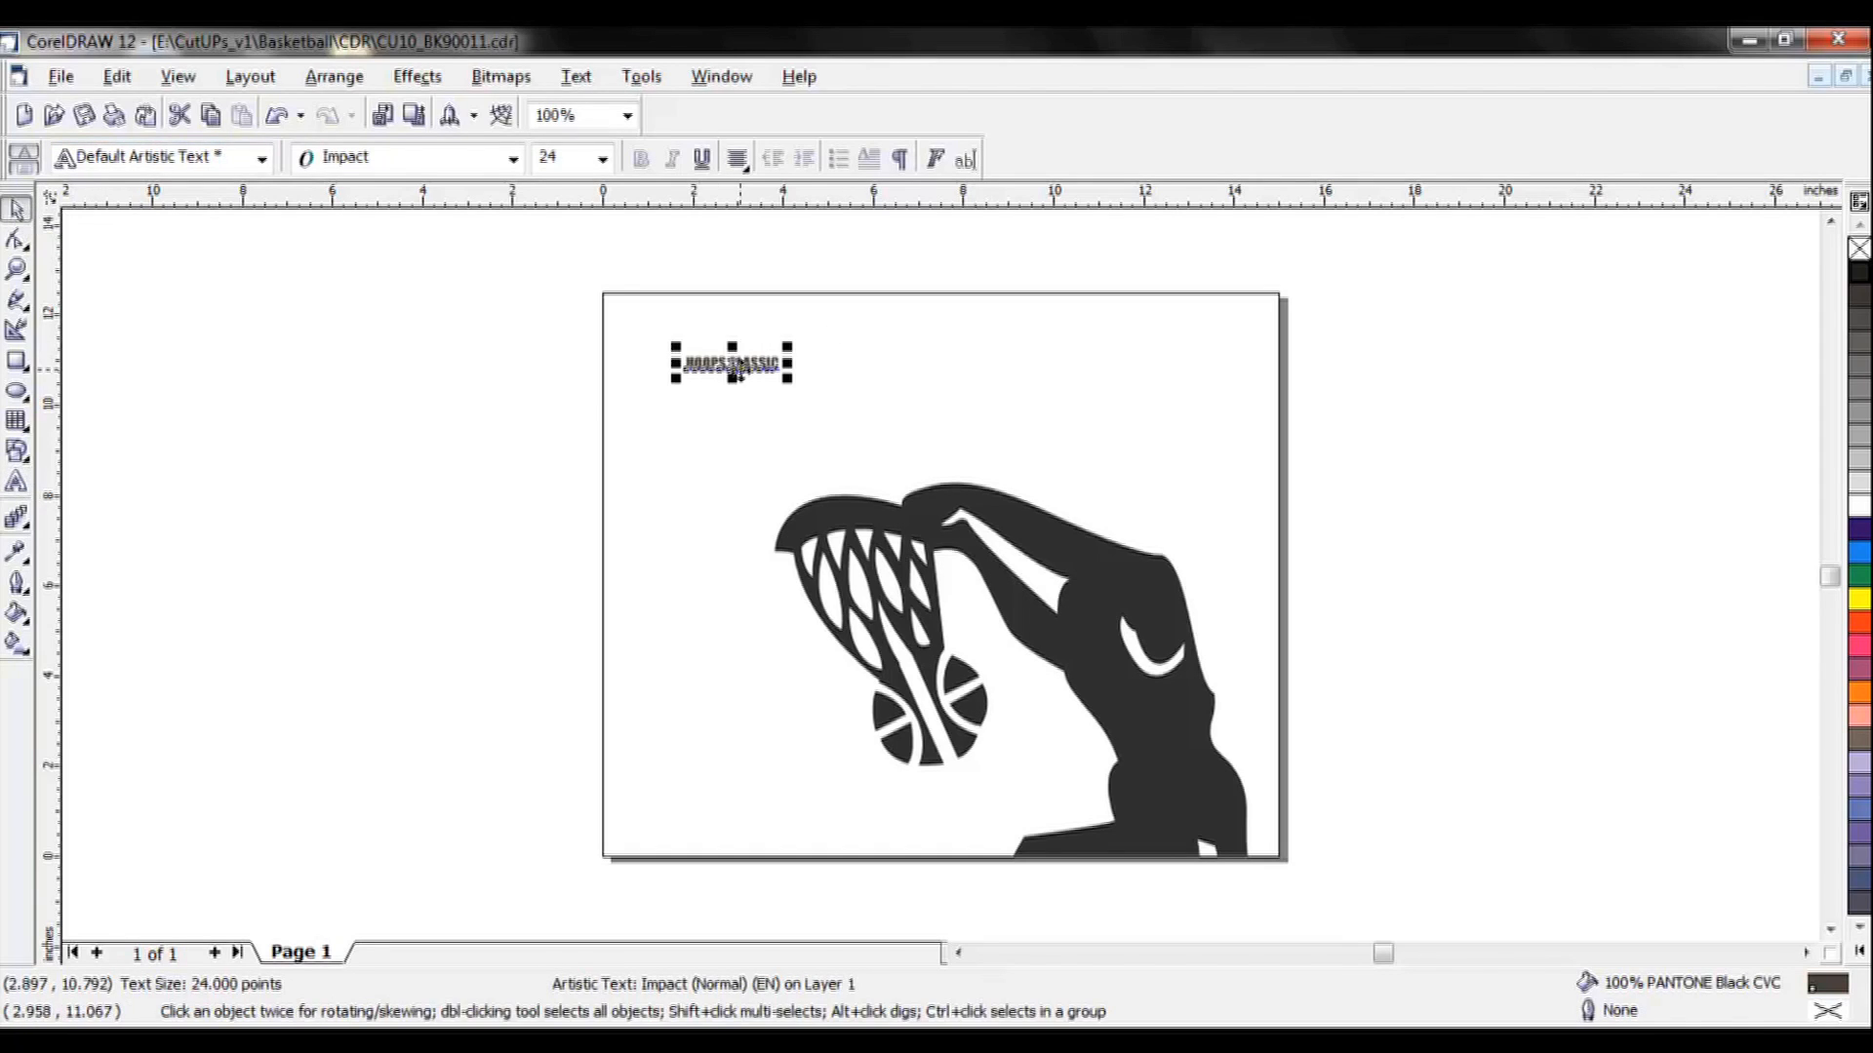
left_click_drag(788, 376, 1069, 417)
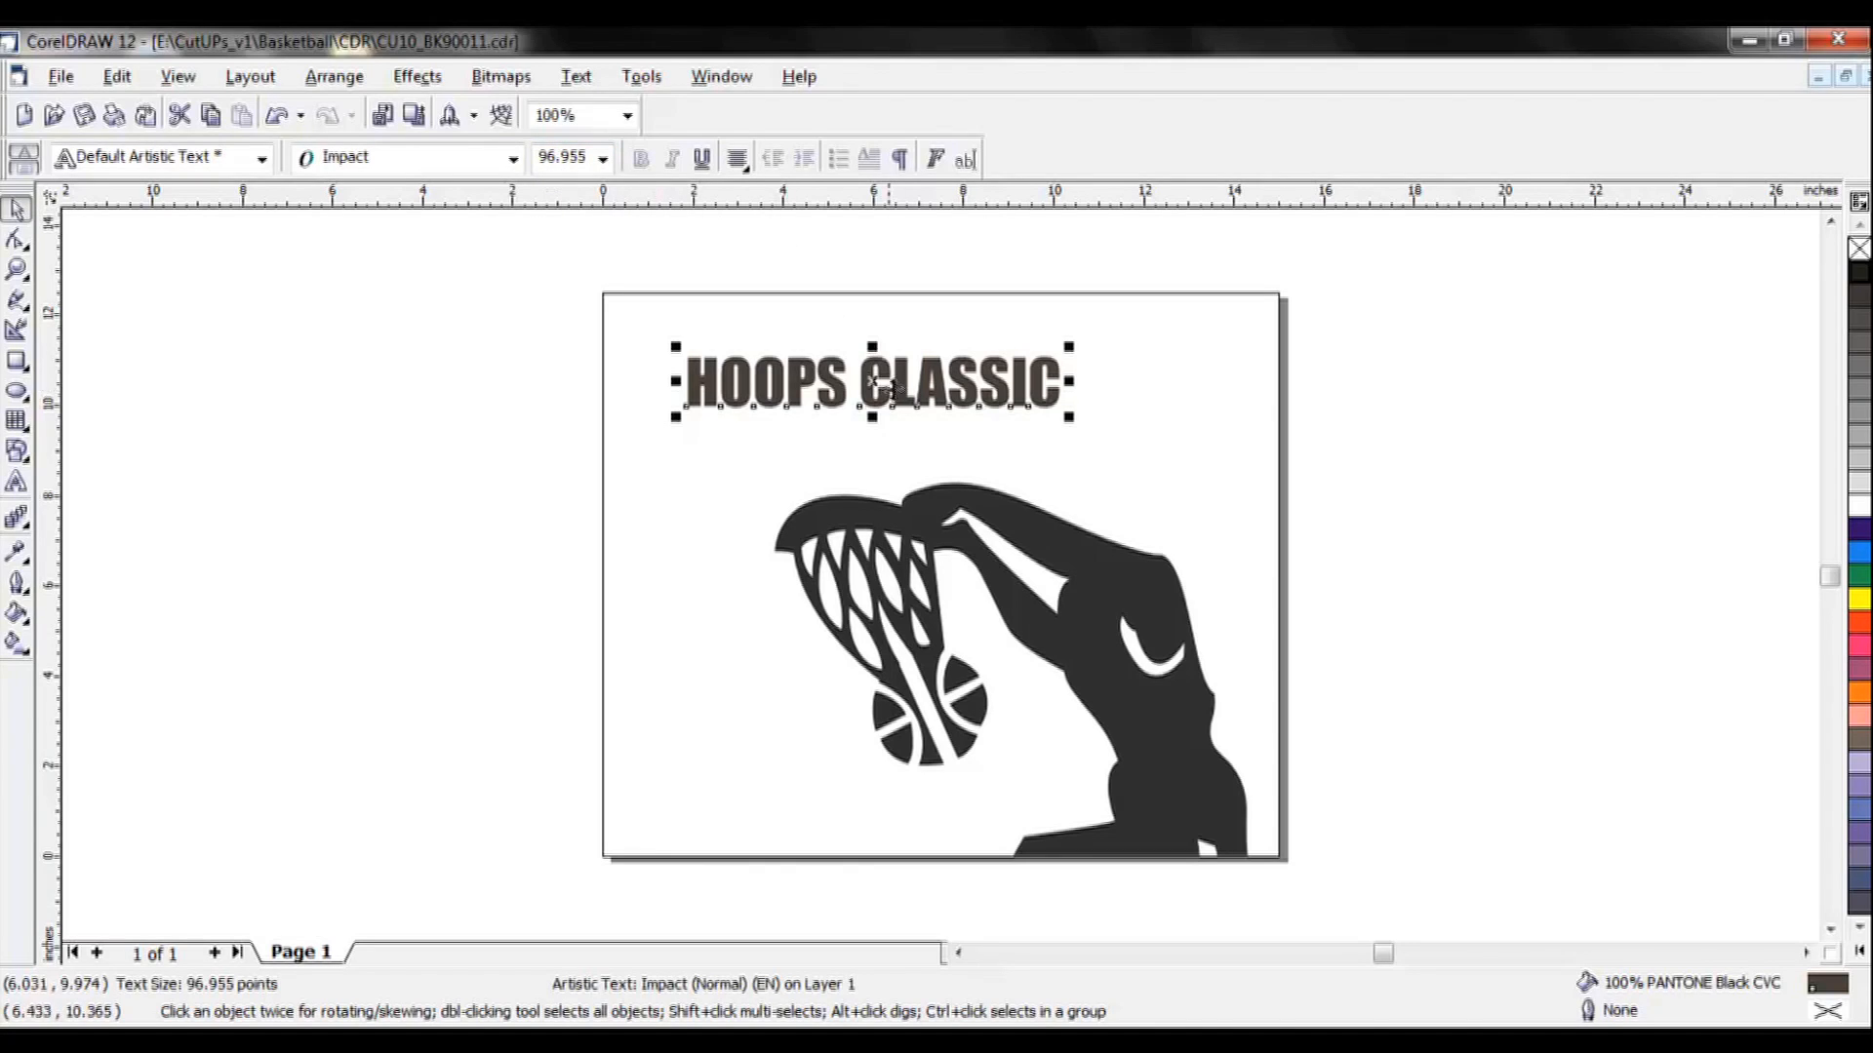
Convert the HOOPS CLASSIC lettering to curves and set its height to 2 inches, scaling the width in proportion.
left_click(336, 77)
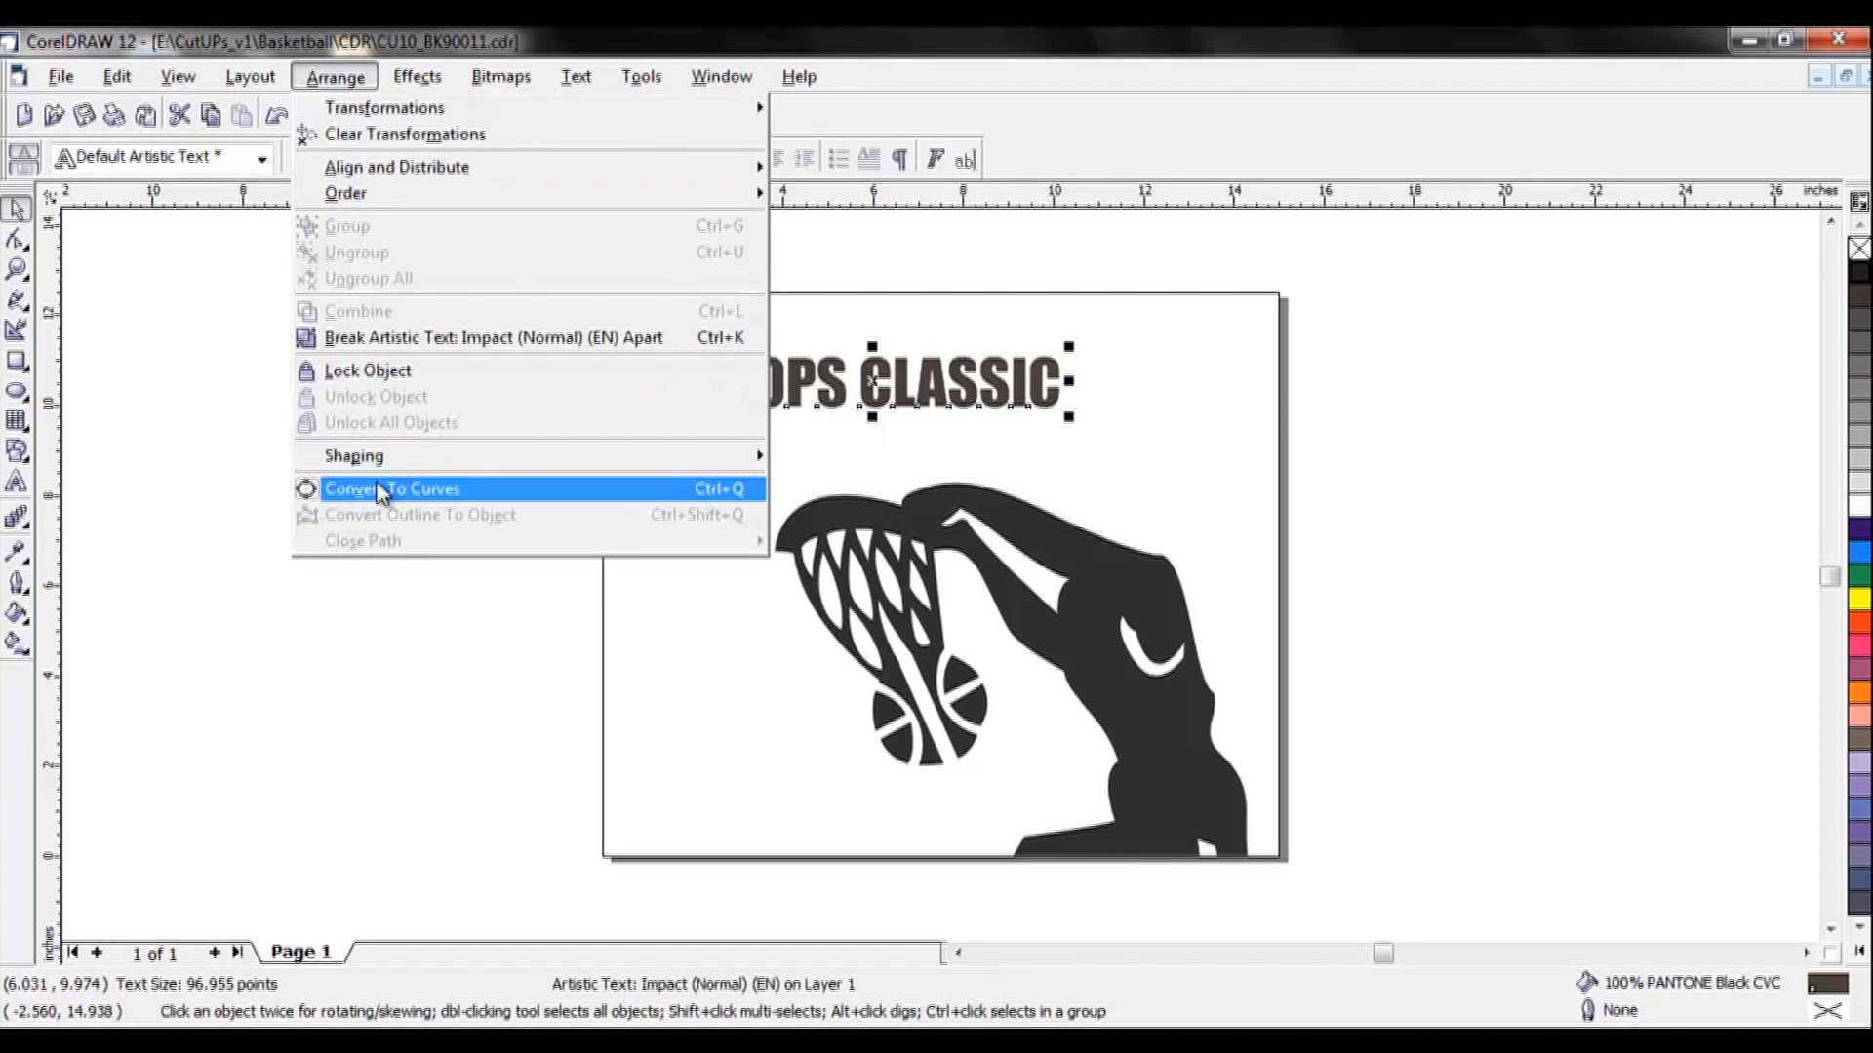
left_click(380, 489)
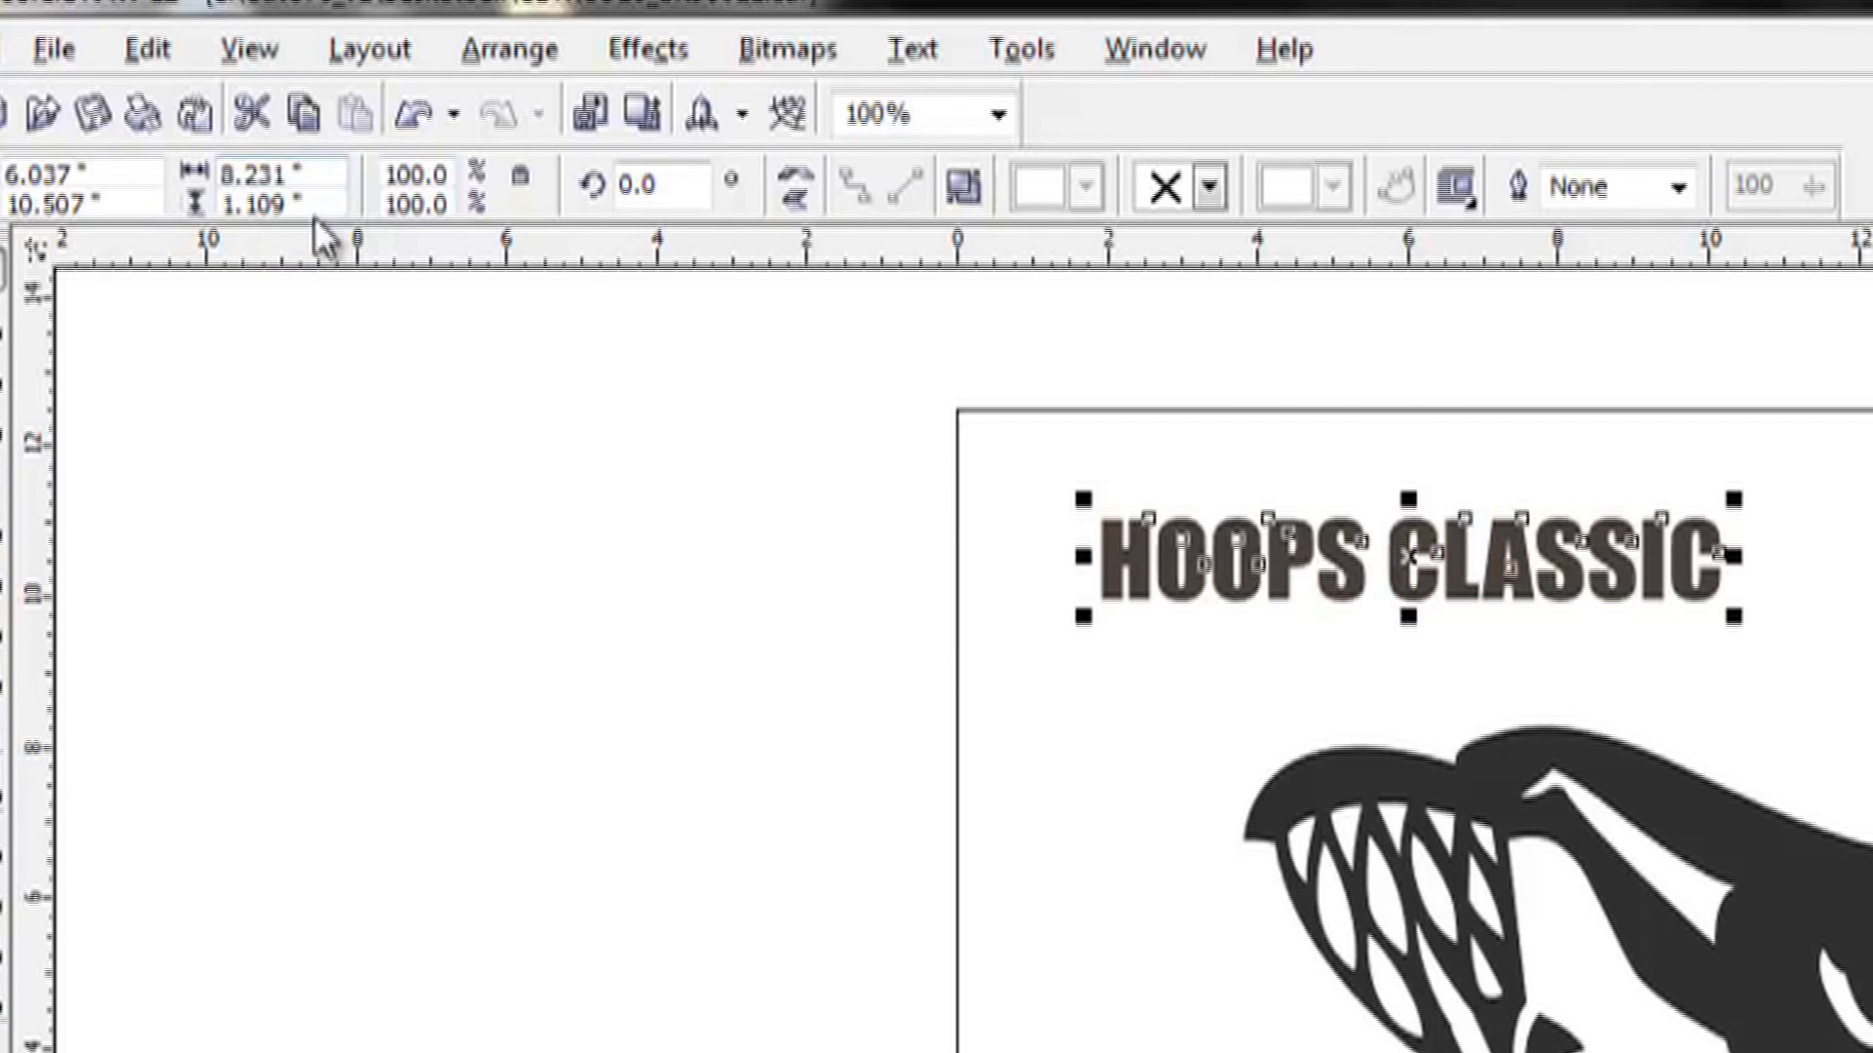
left_click_drag(322, 203, 213, 215)
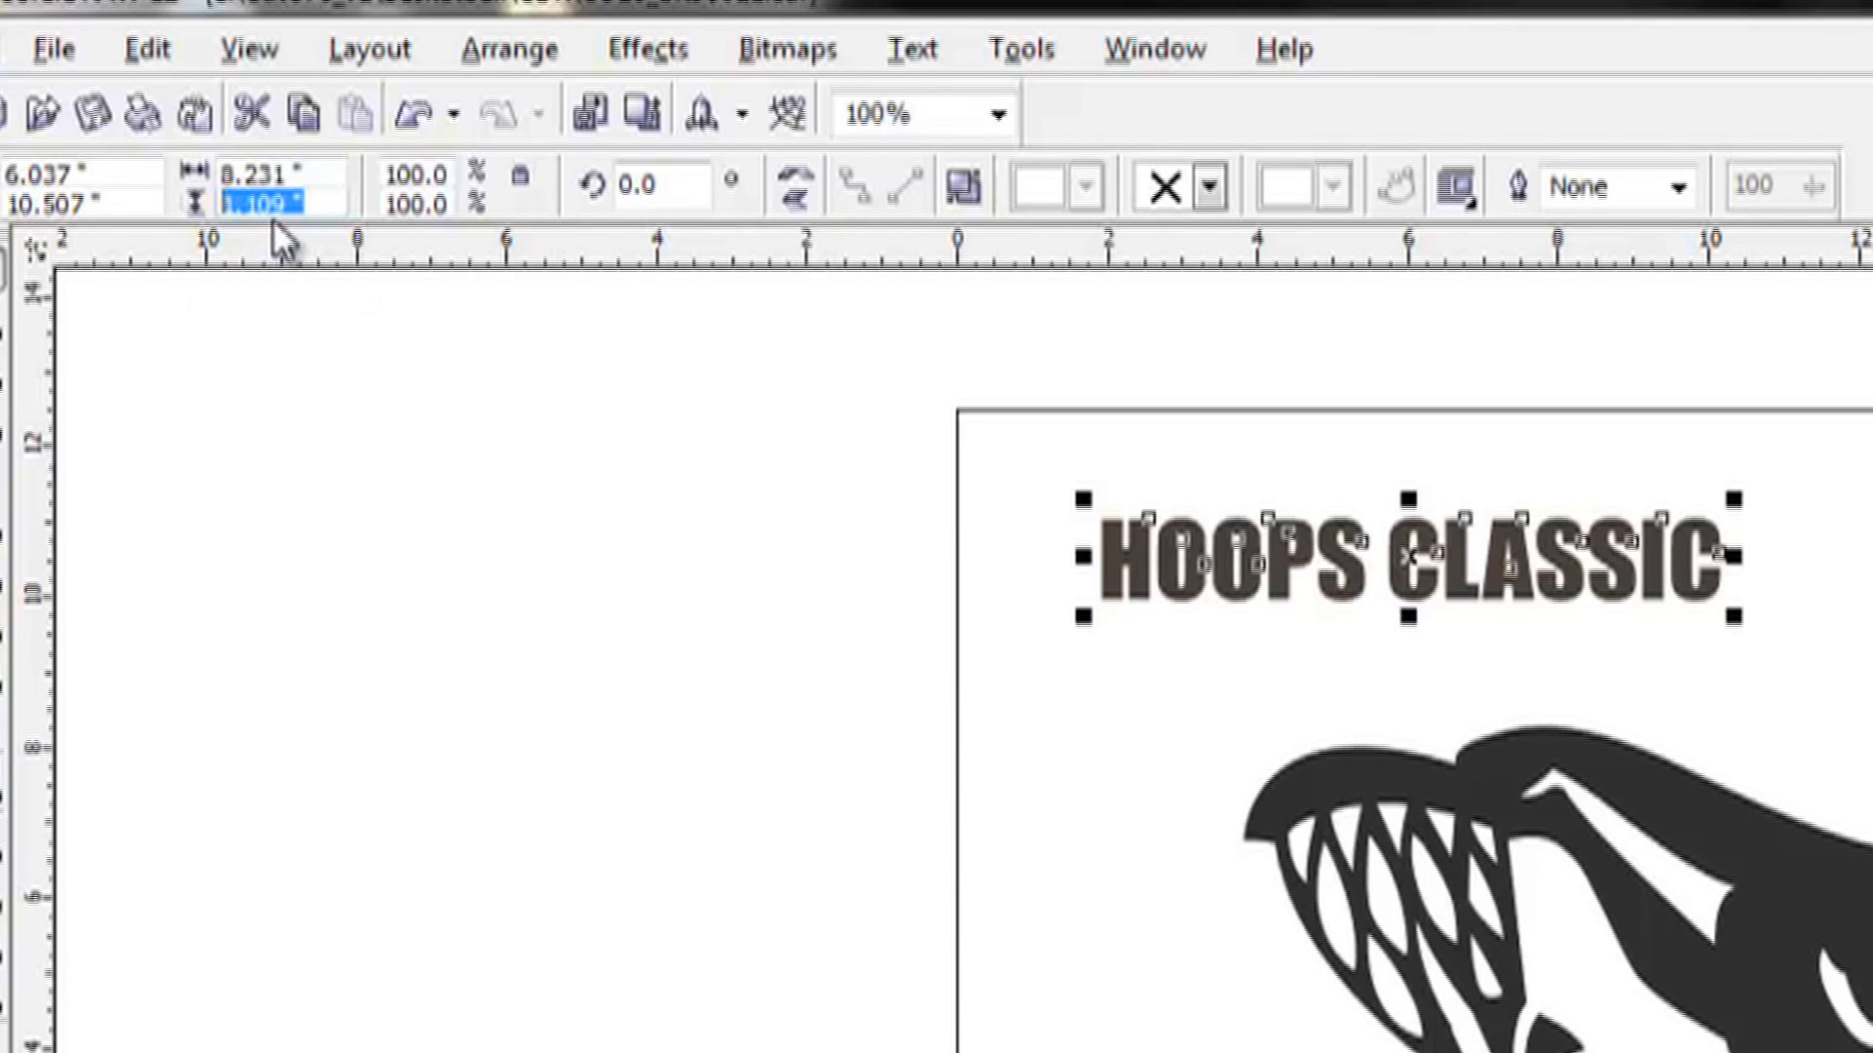
type("2")
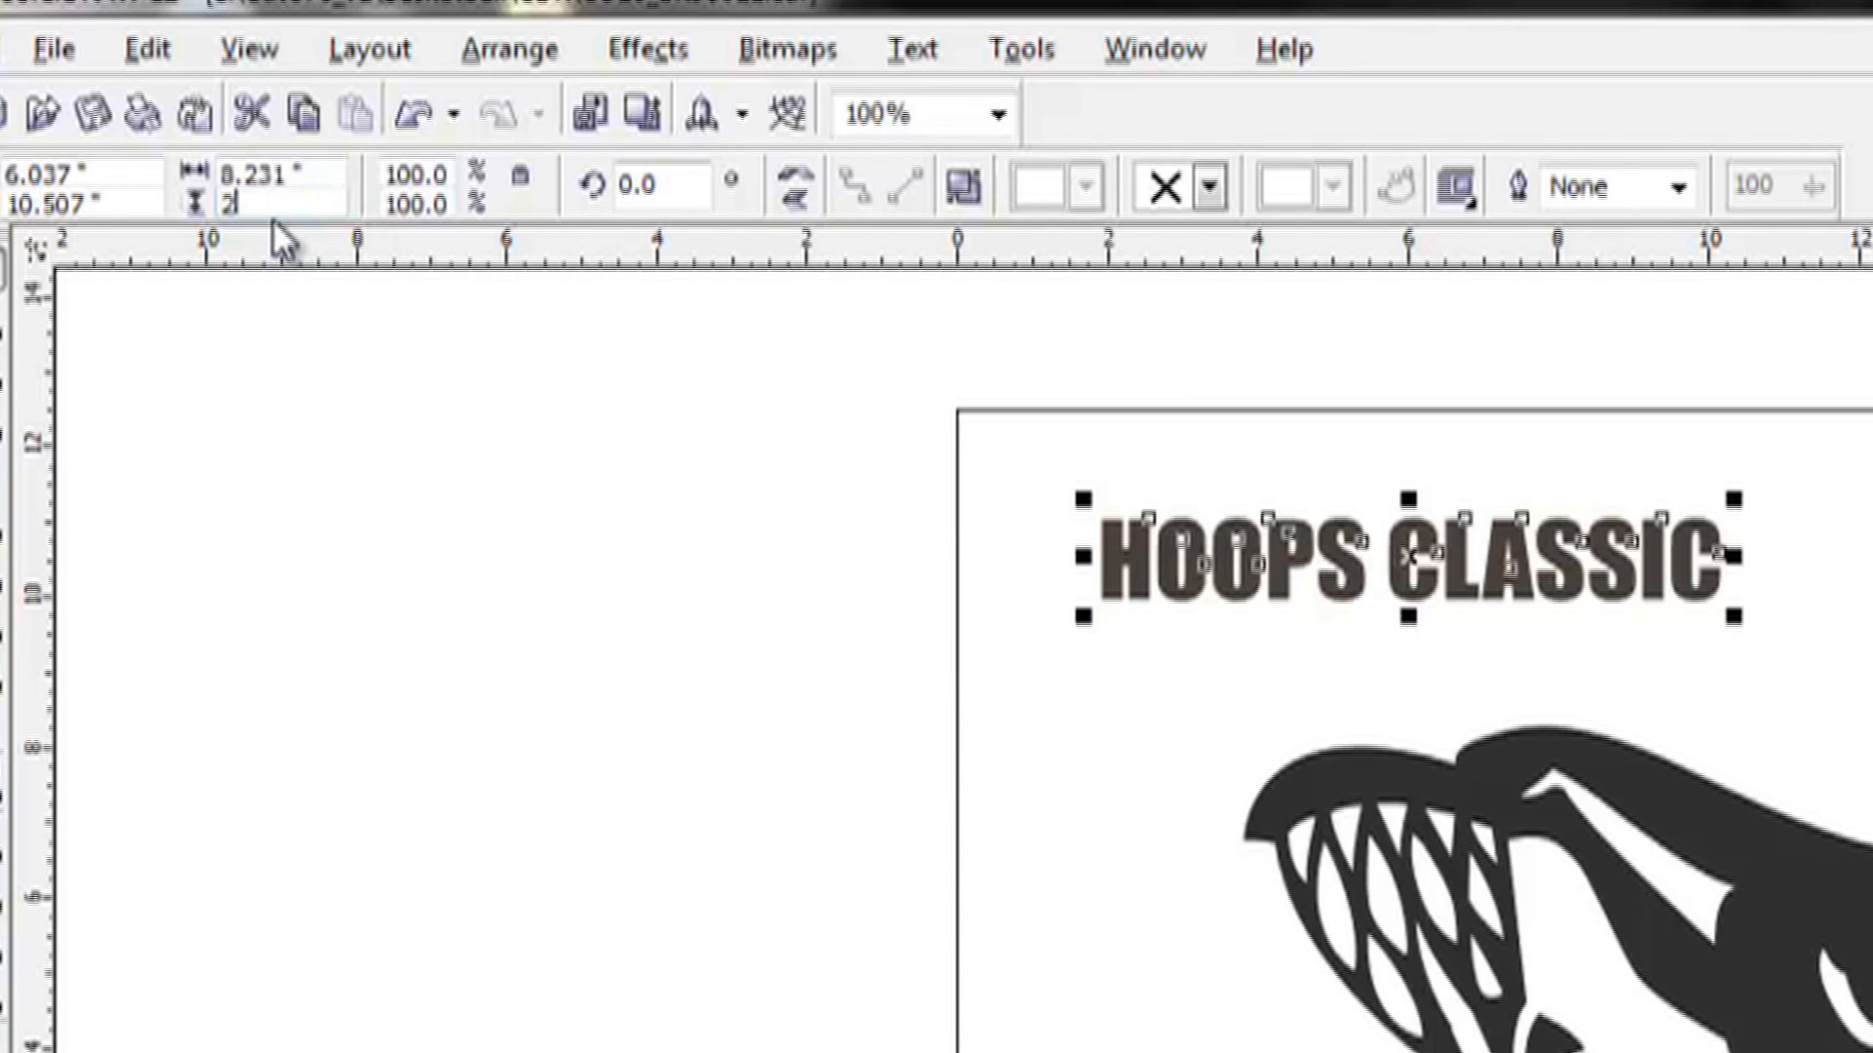
key("Return")
Move the HOOPS CLASSIC lettering above the player so that it spans the page's width, and deselect it.
left_click_drag(1407, 556, 1523, 560)
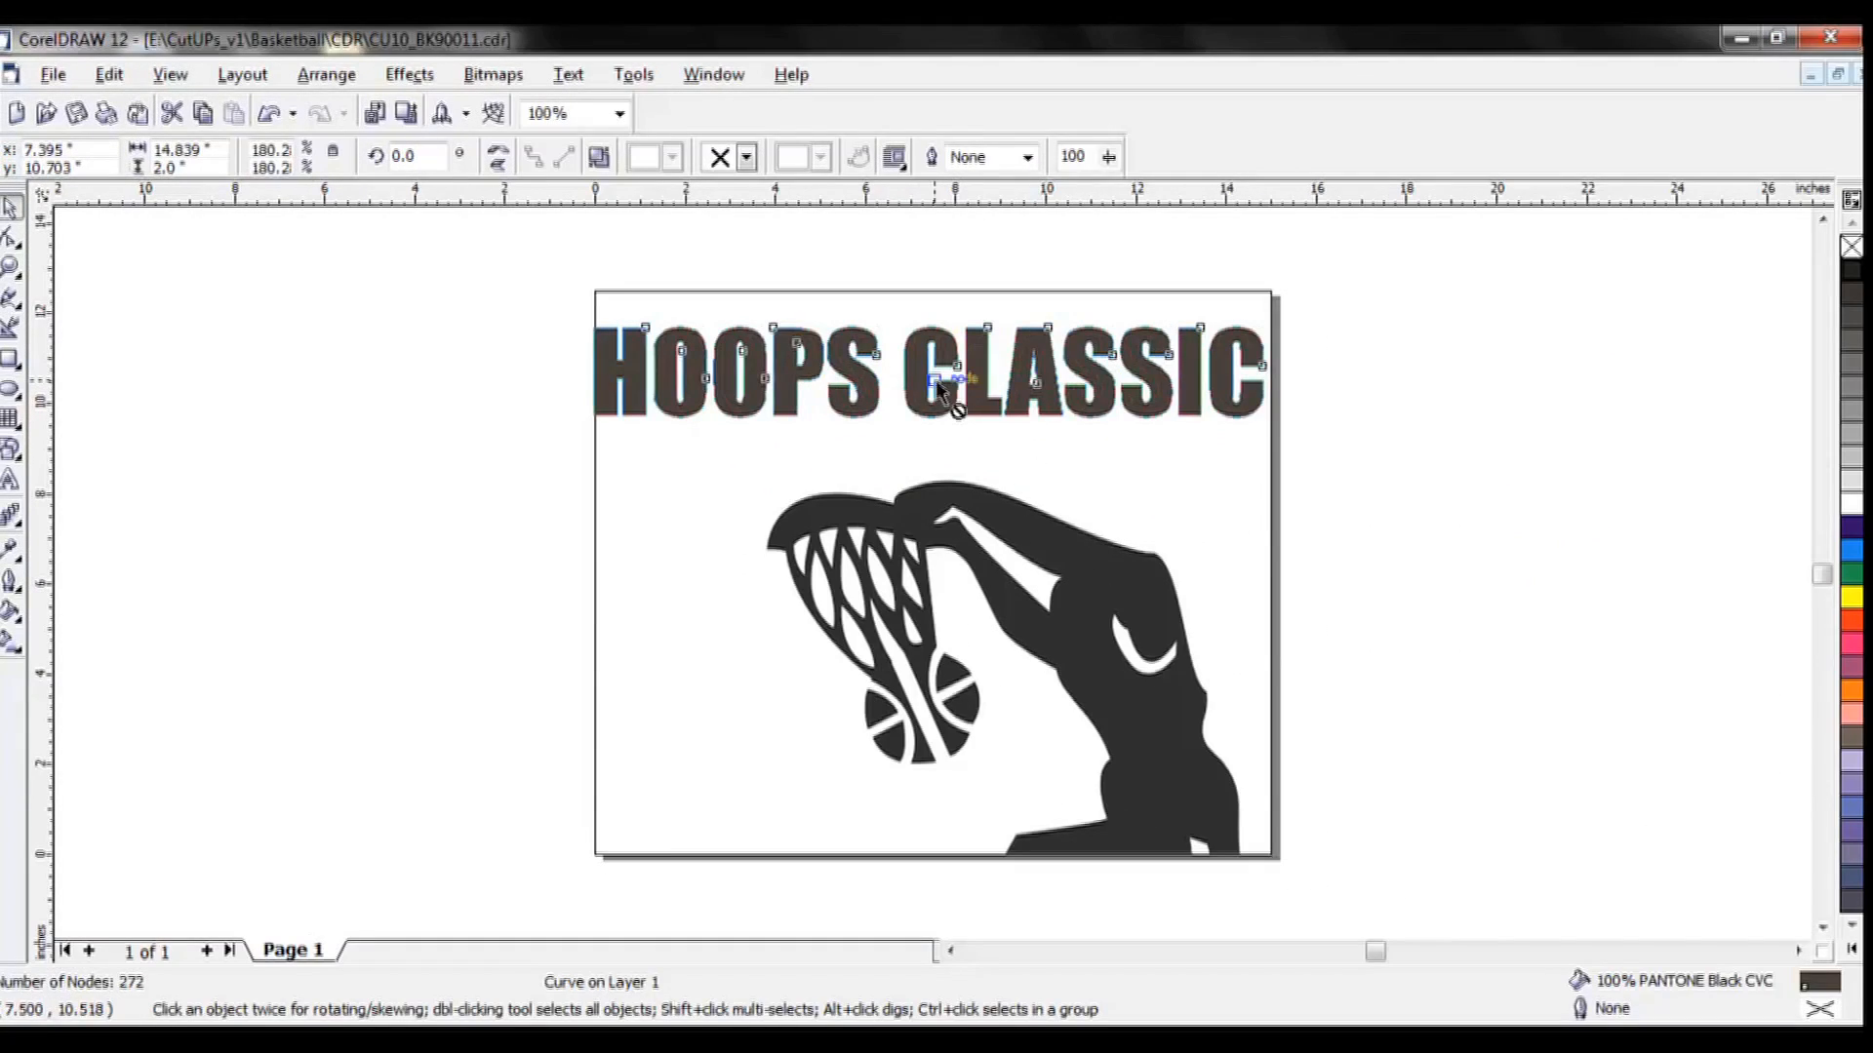
left_click(932, 378)
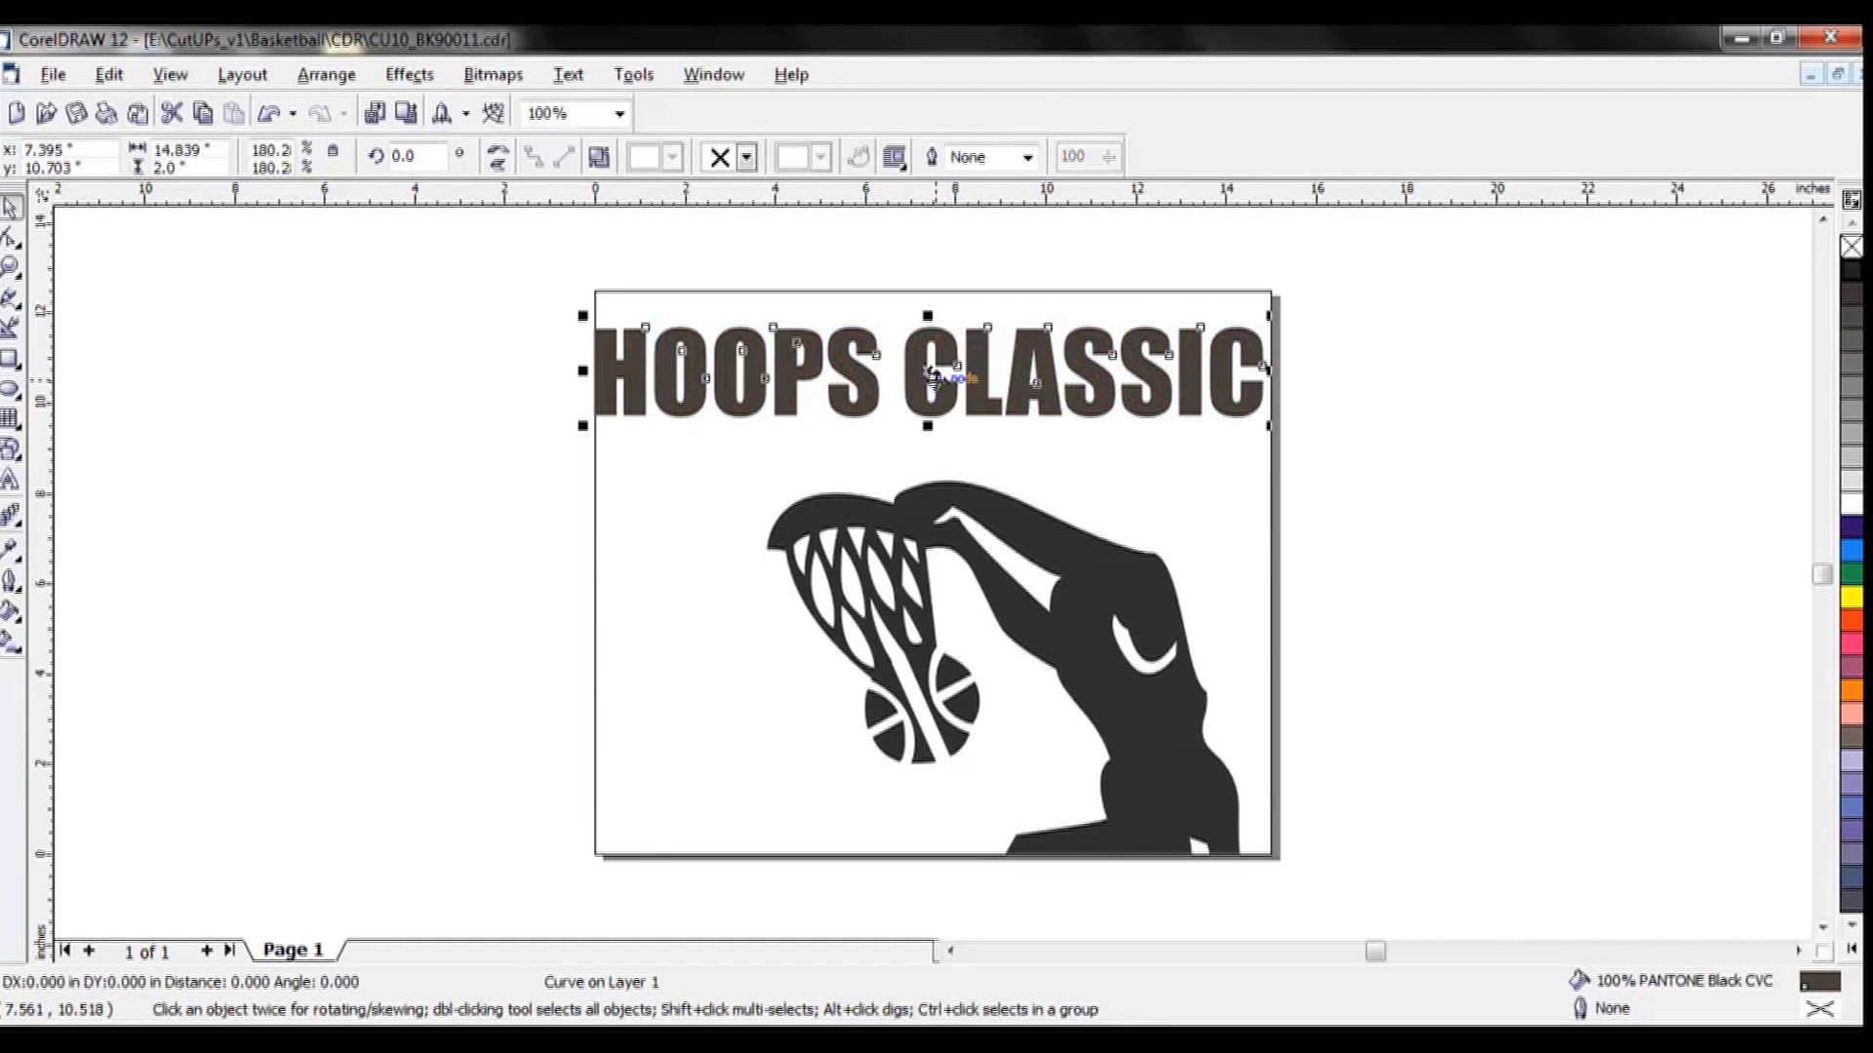
left_click_drag(932, 379, 935, 378)
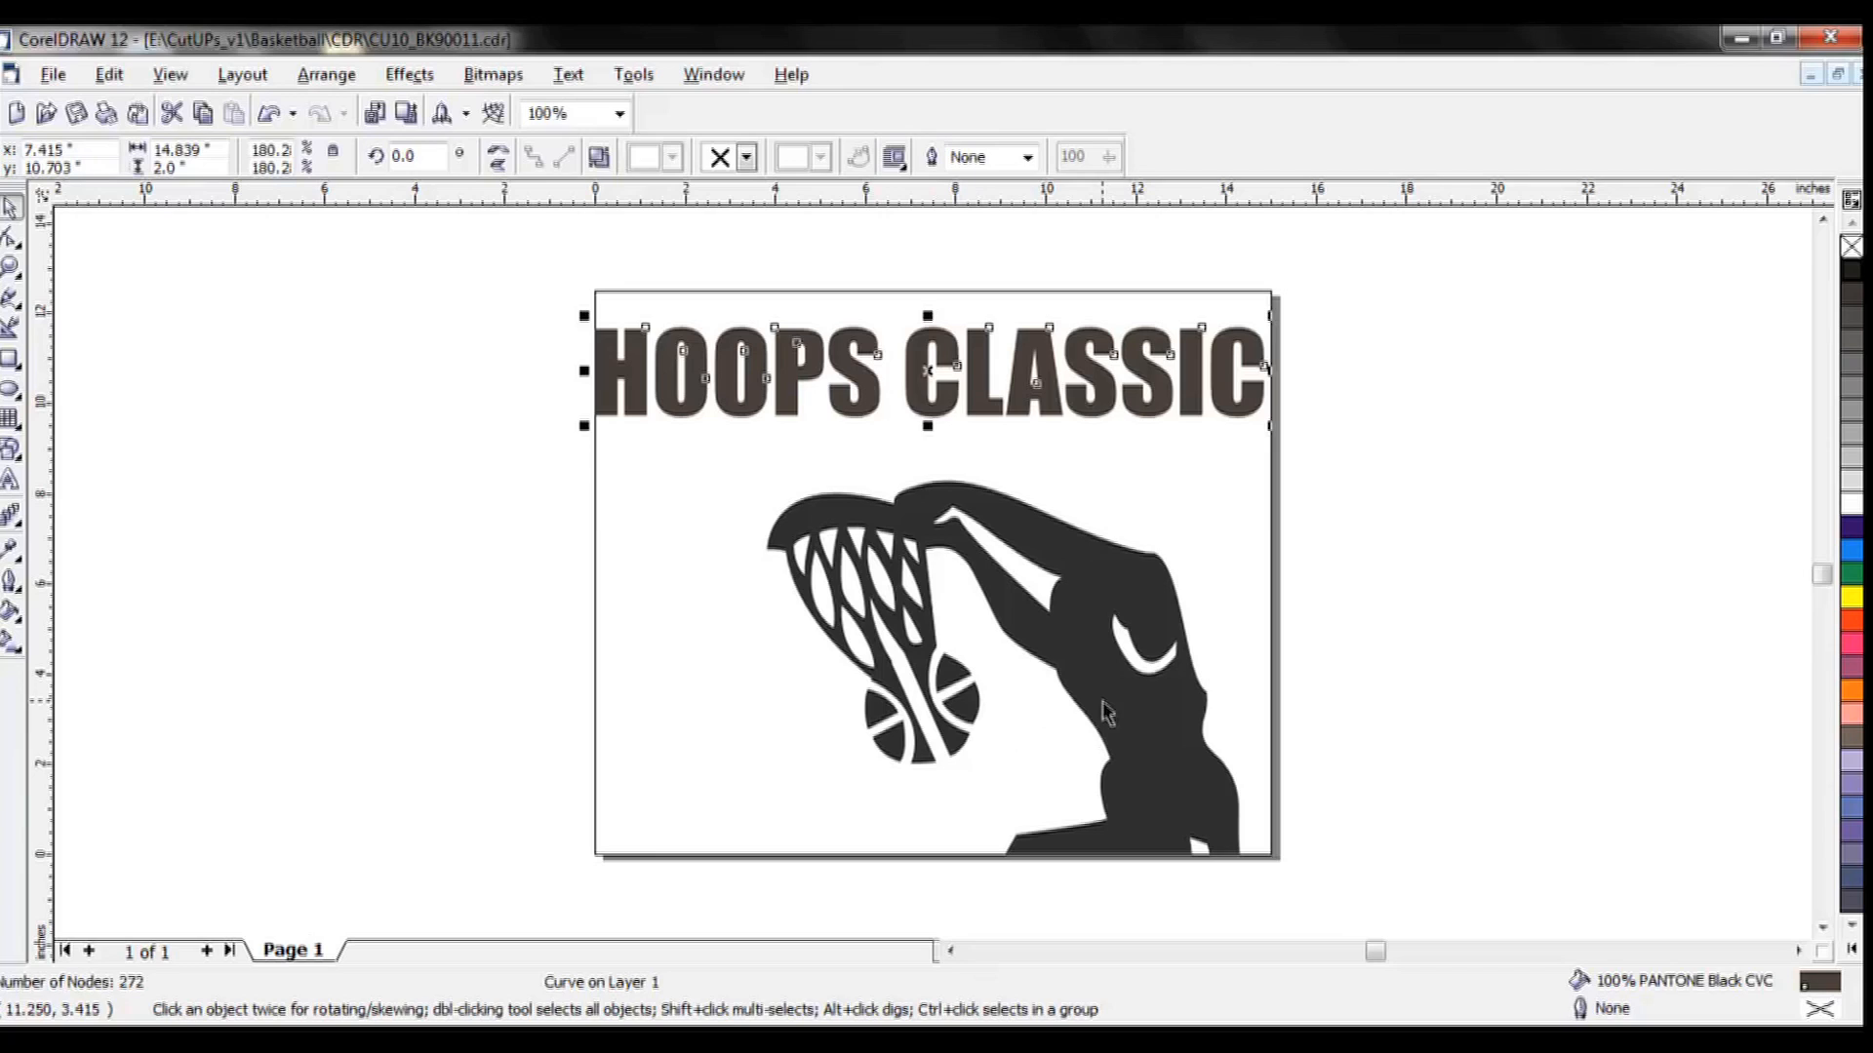
left_click(650, 824)
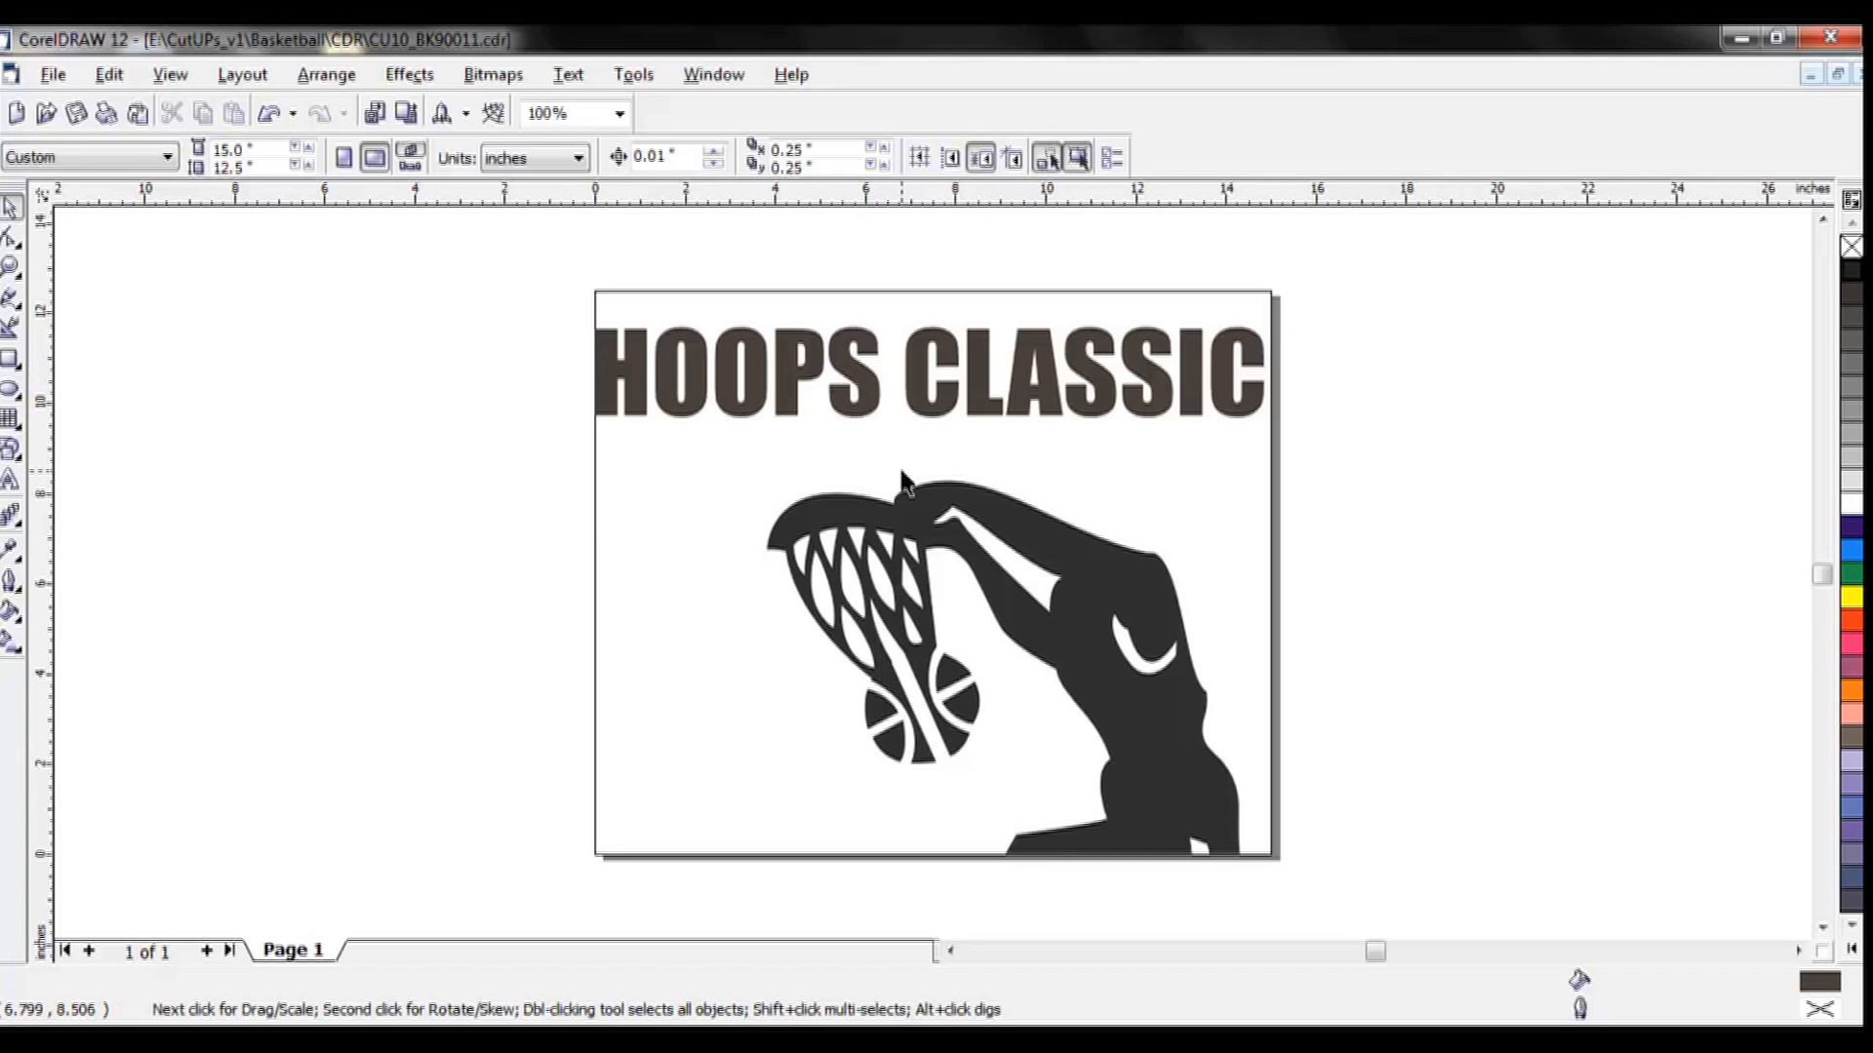
left_click(864, 416)
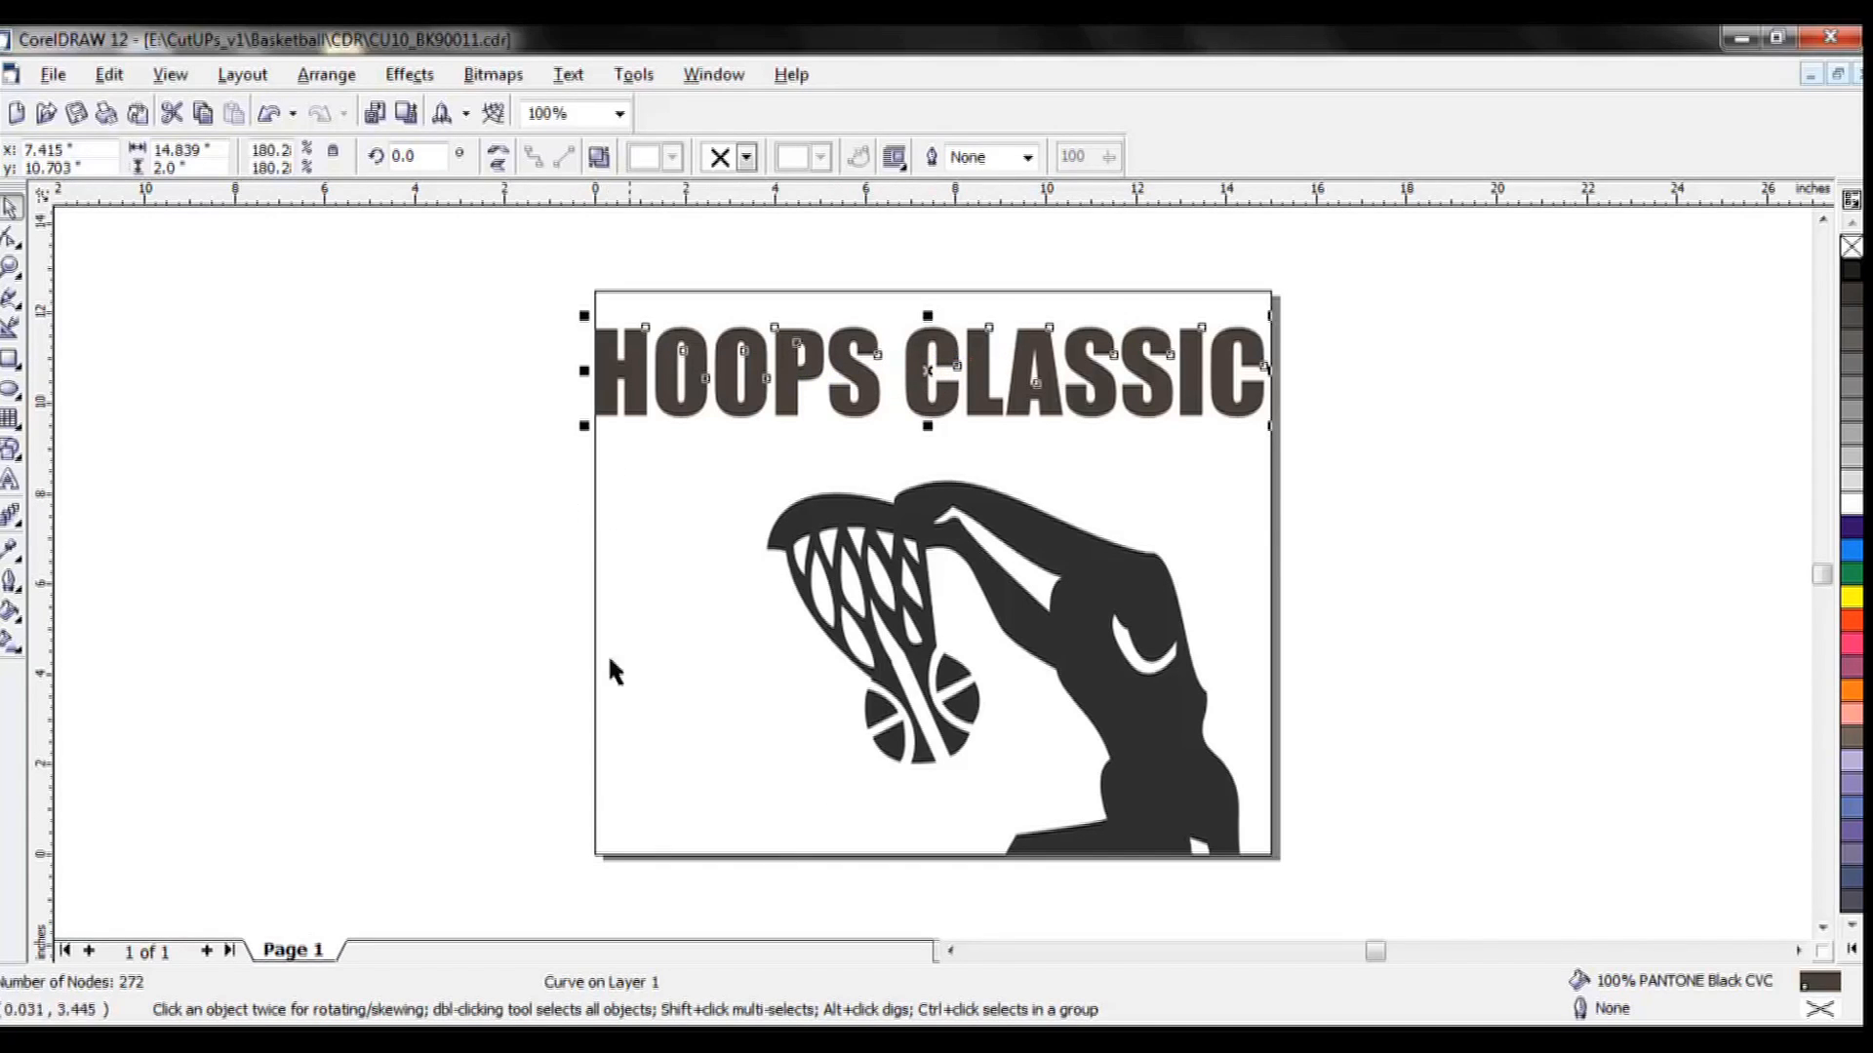
left_click(403, 698)
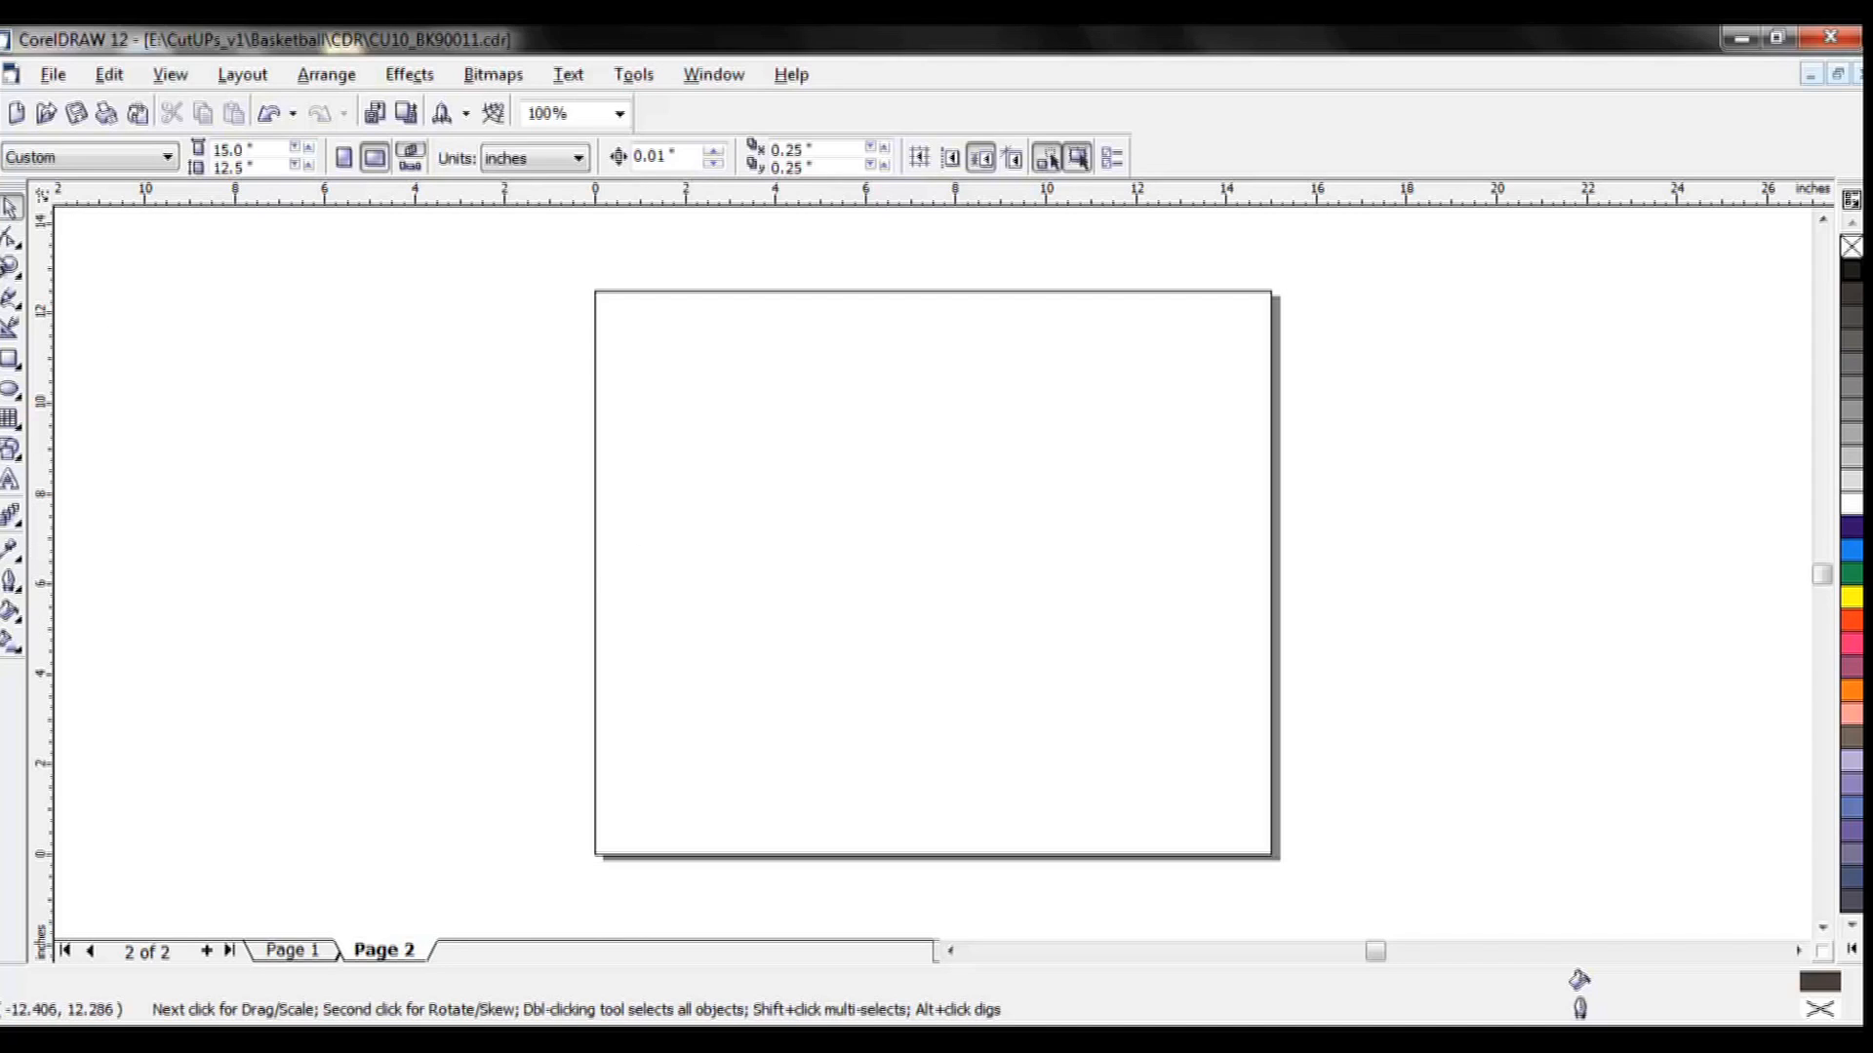
Start opening a drawing, browse to the CDR folder inside Fire, Police, EMS and show its files as medium icons.
left_click(53, 75)
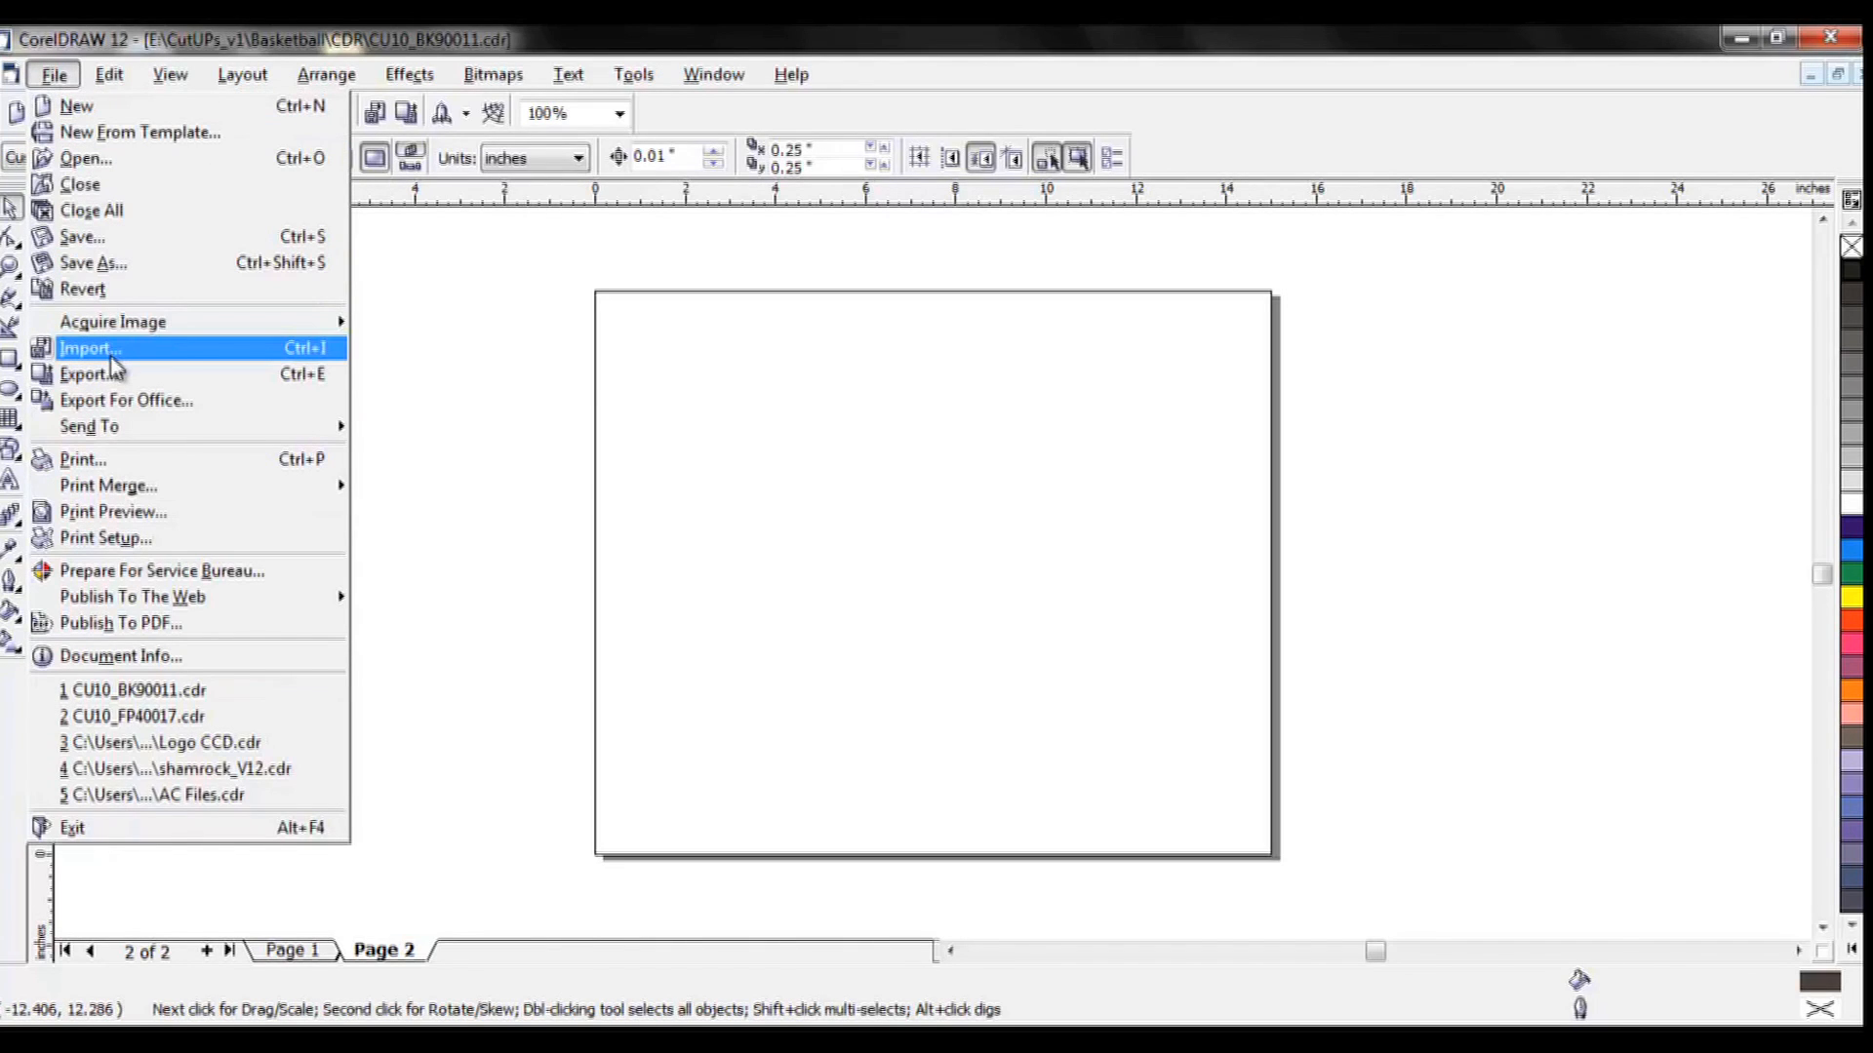
left_click(104, 161)
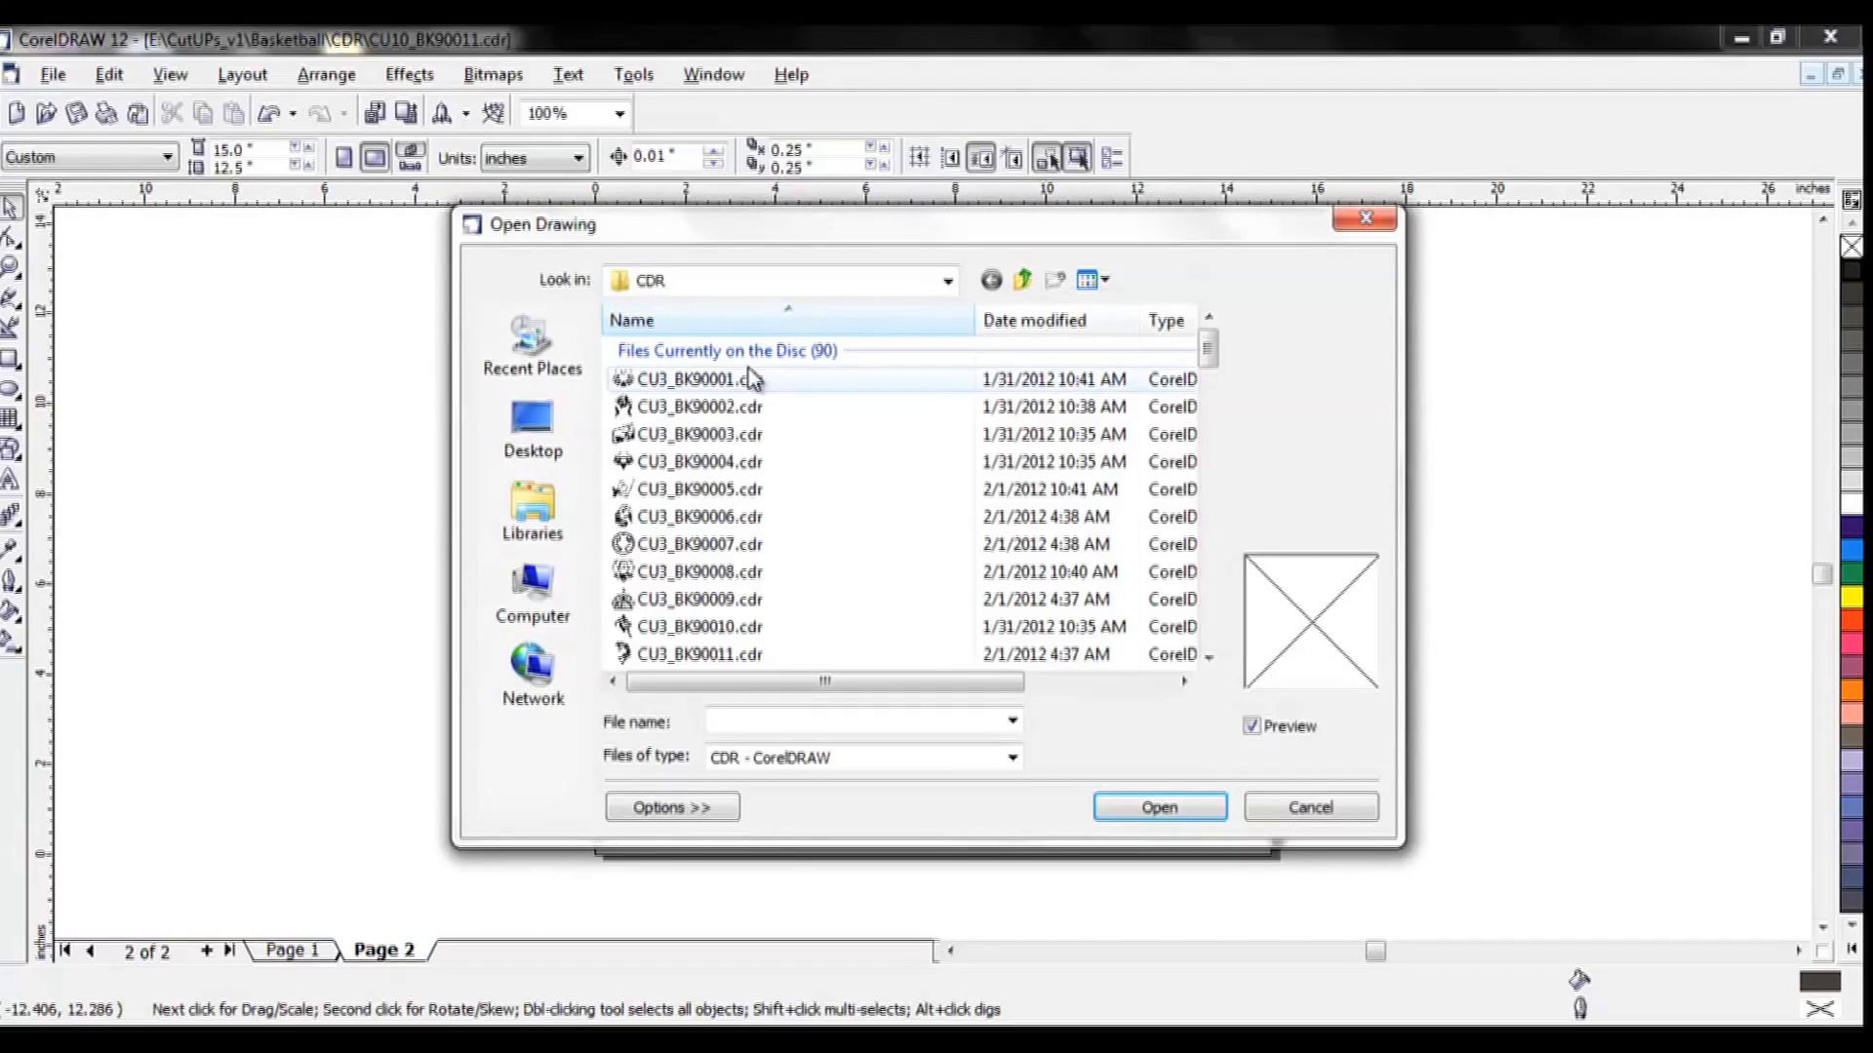
left_click(1023, 283)
left_click(1023, 283)
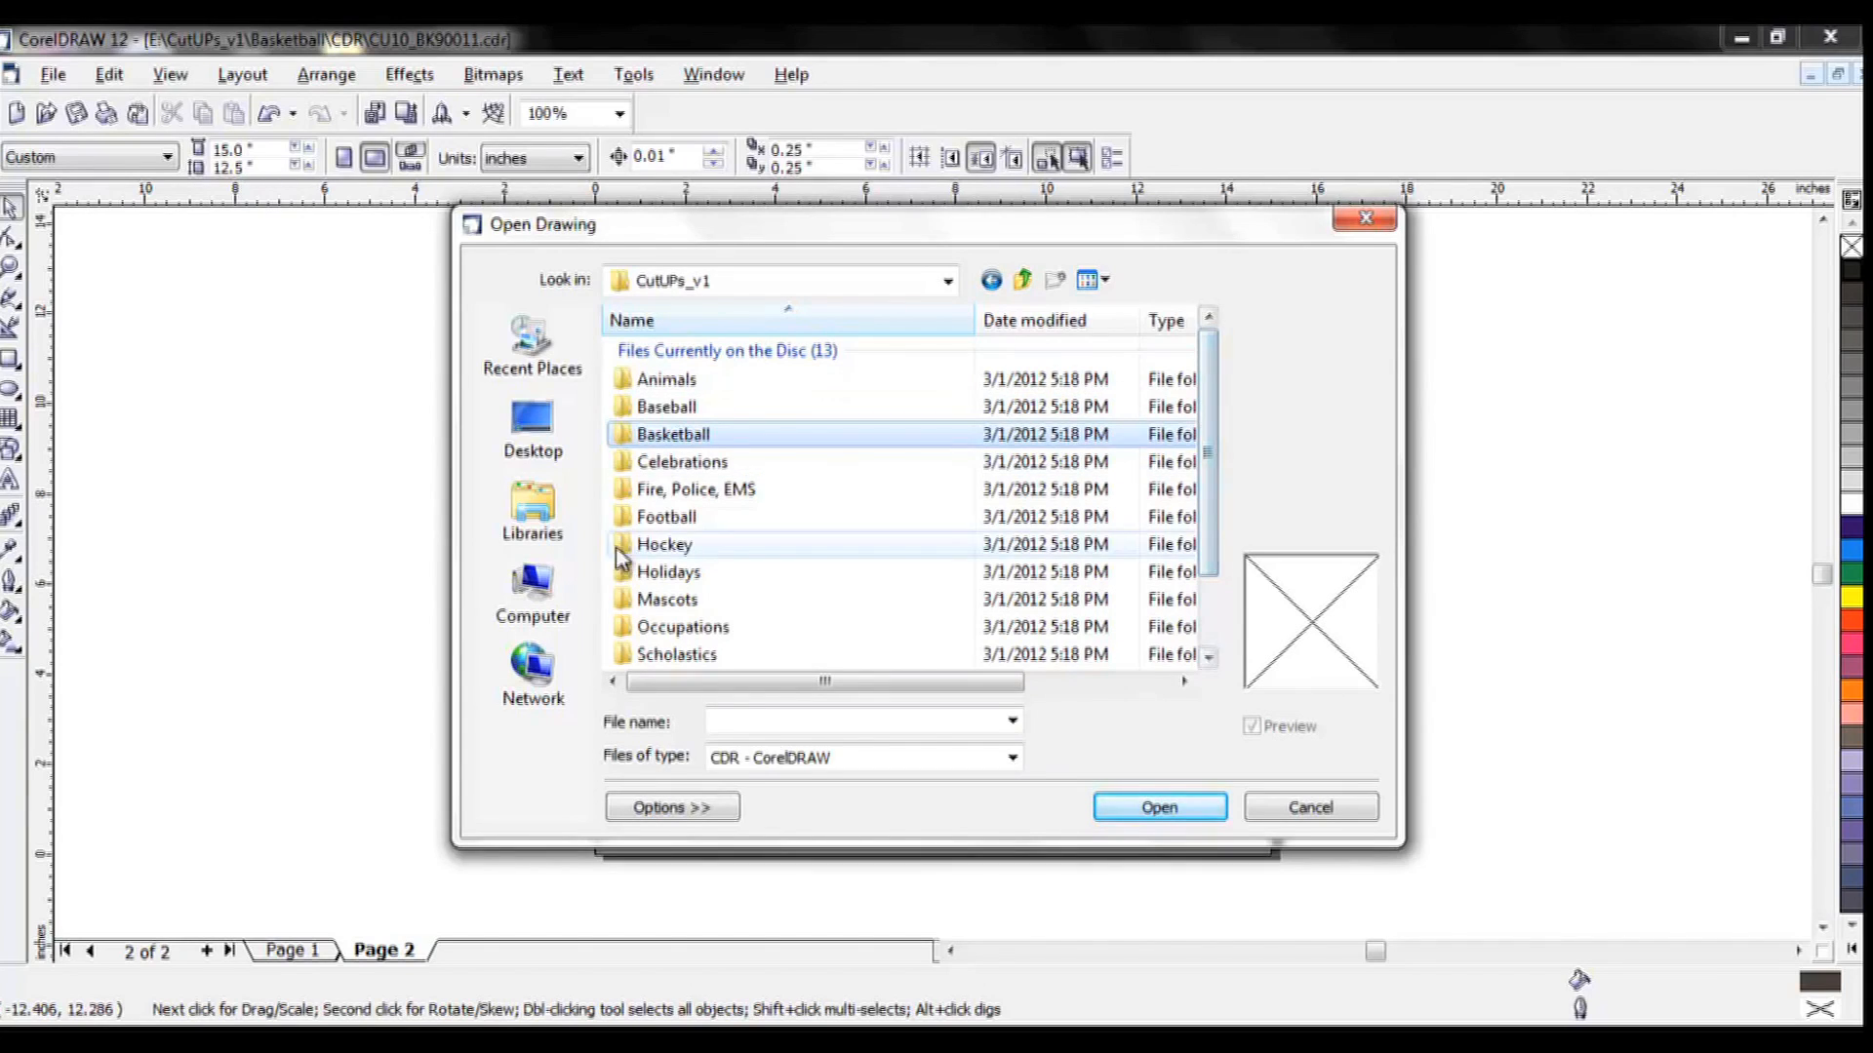
double_click(644, 489)
double_click(652, 377)
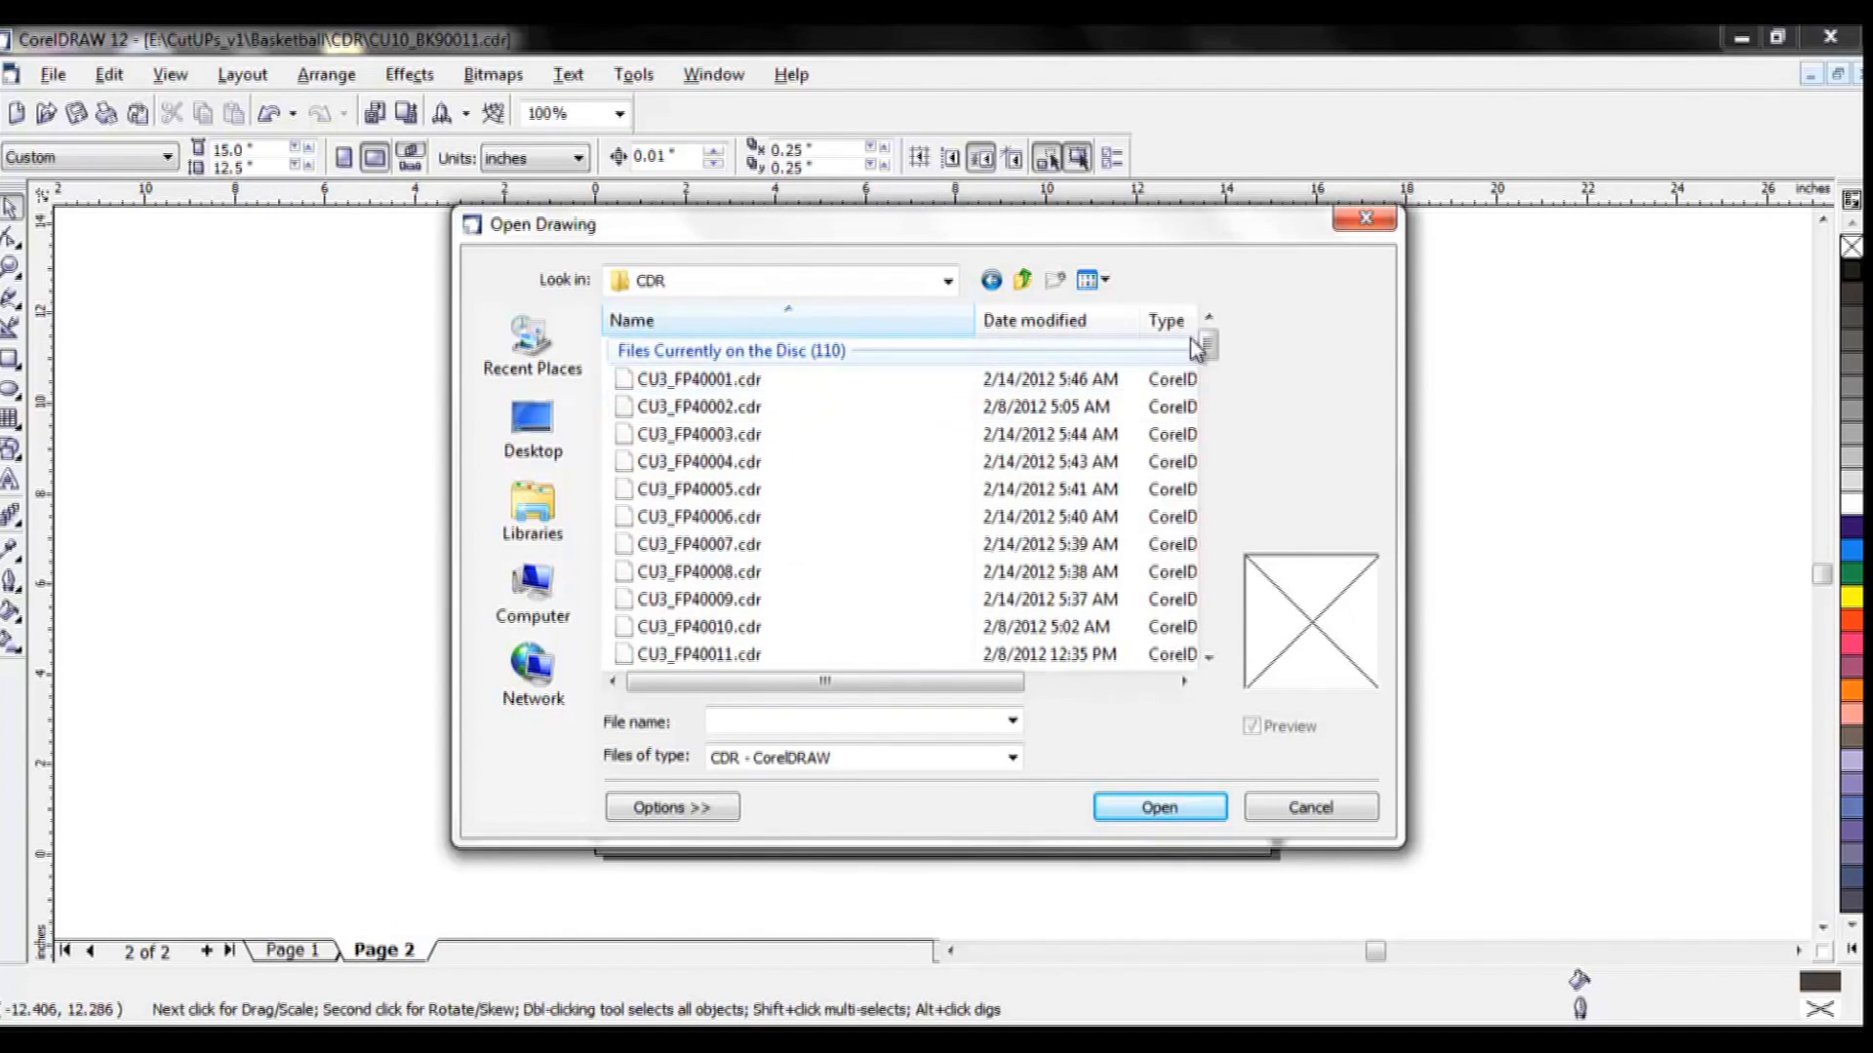
left_click(1106, 282)
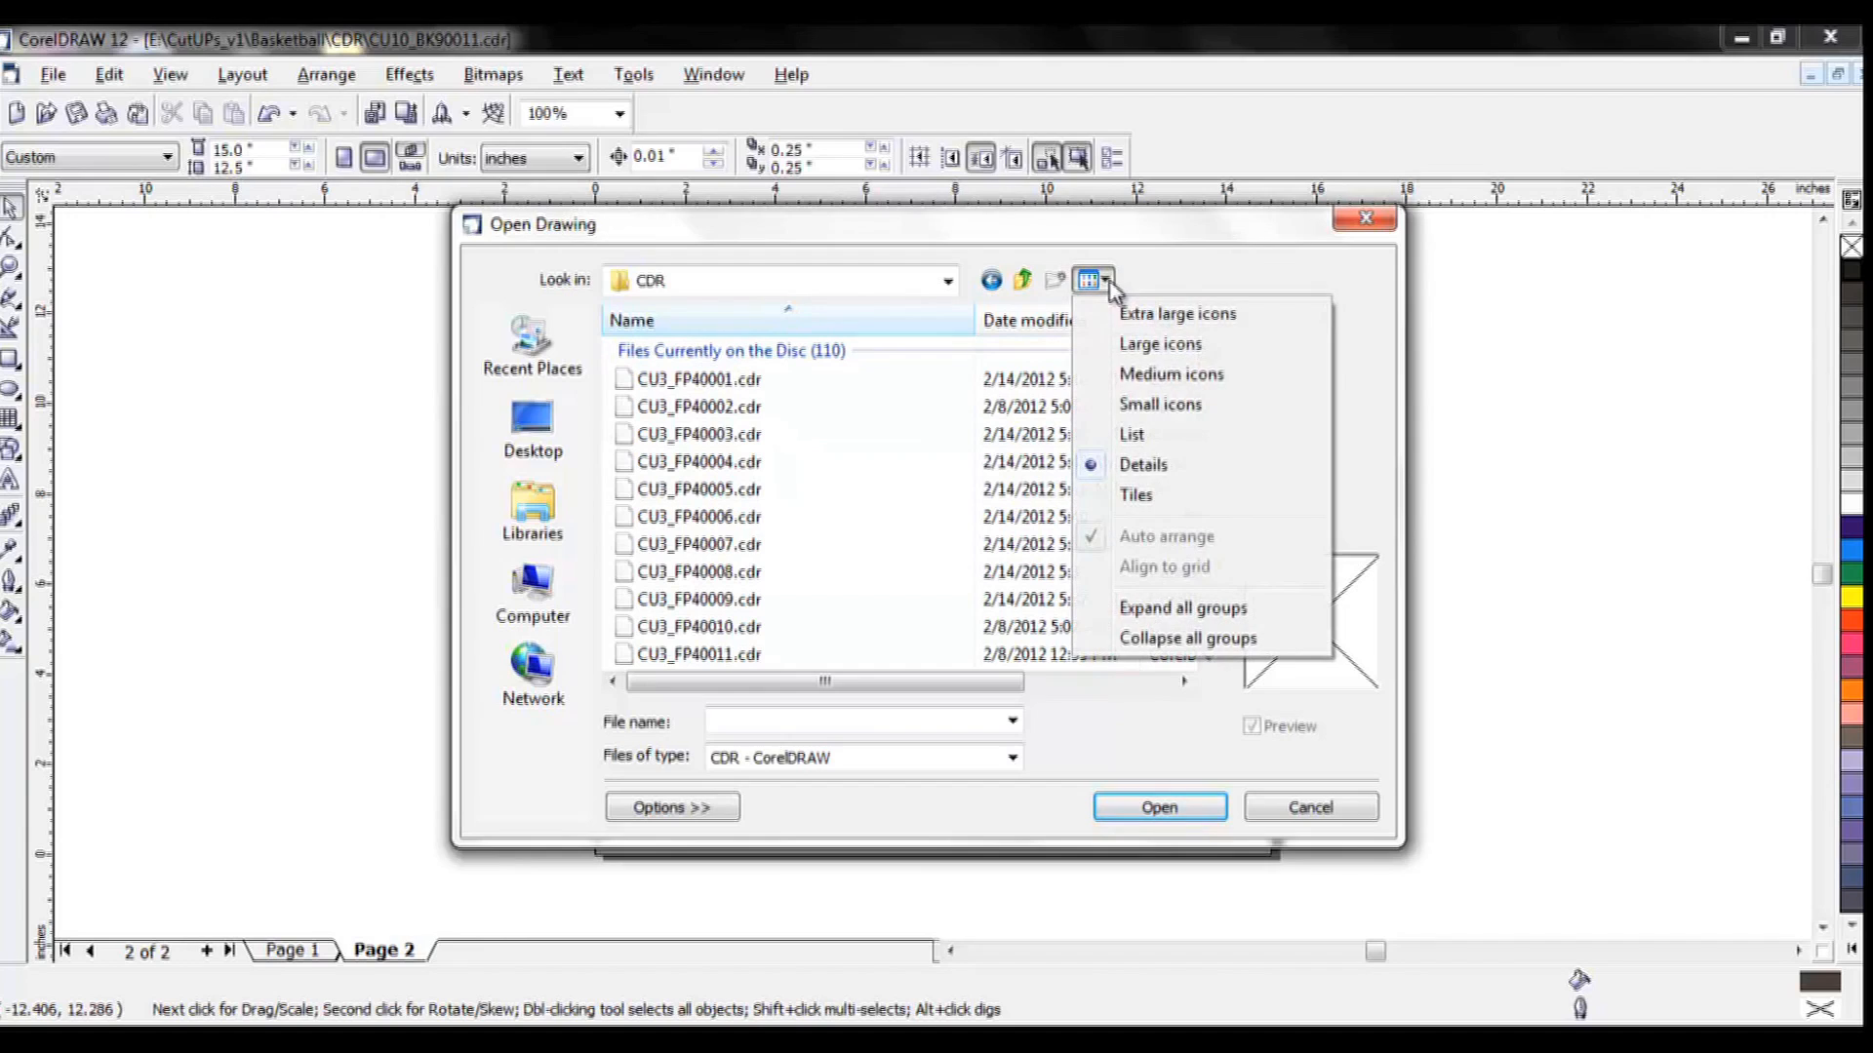
left_click(1147, 380)
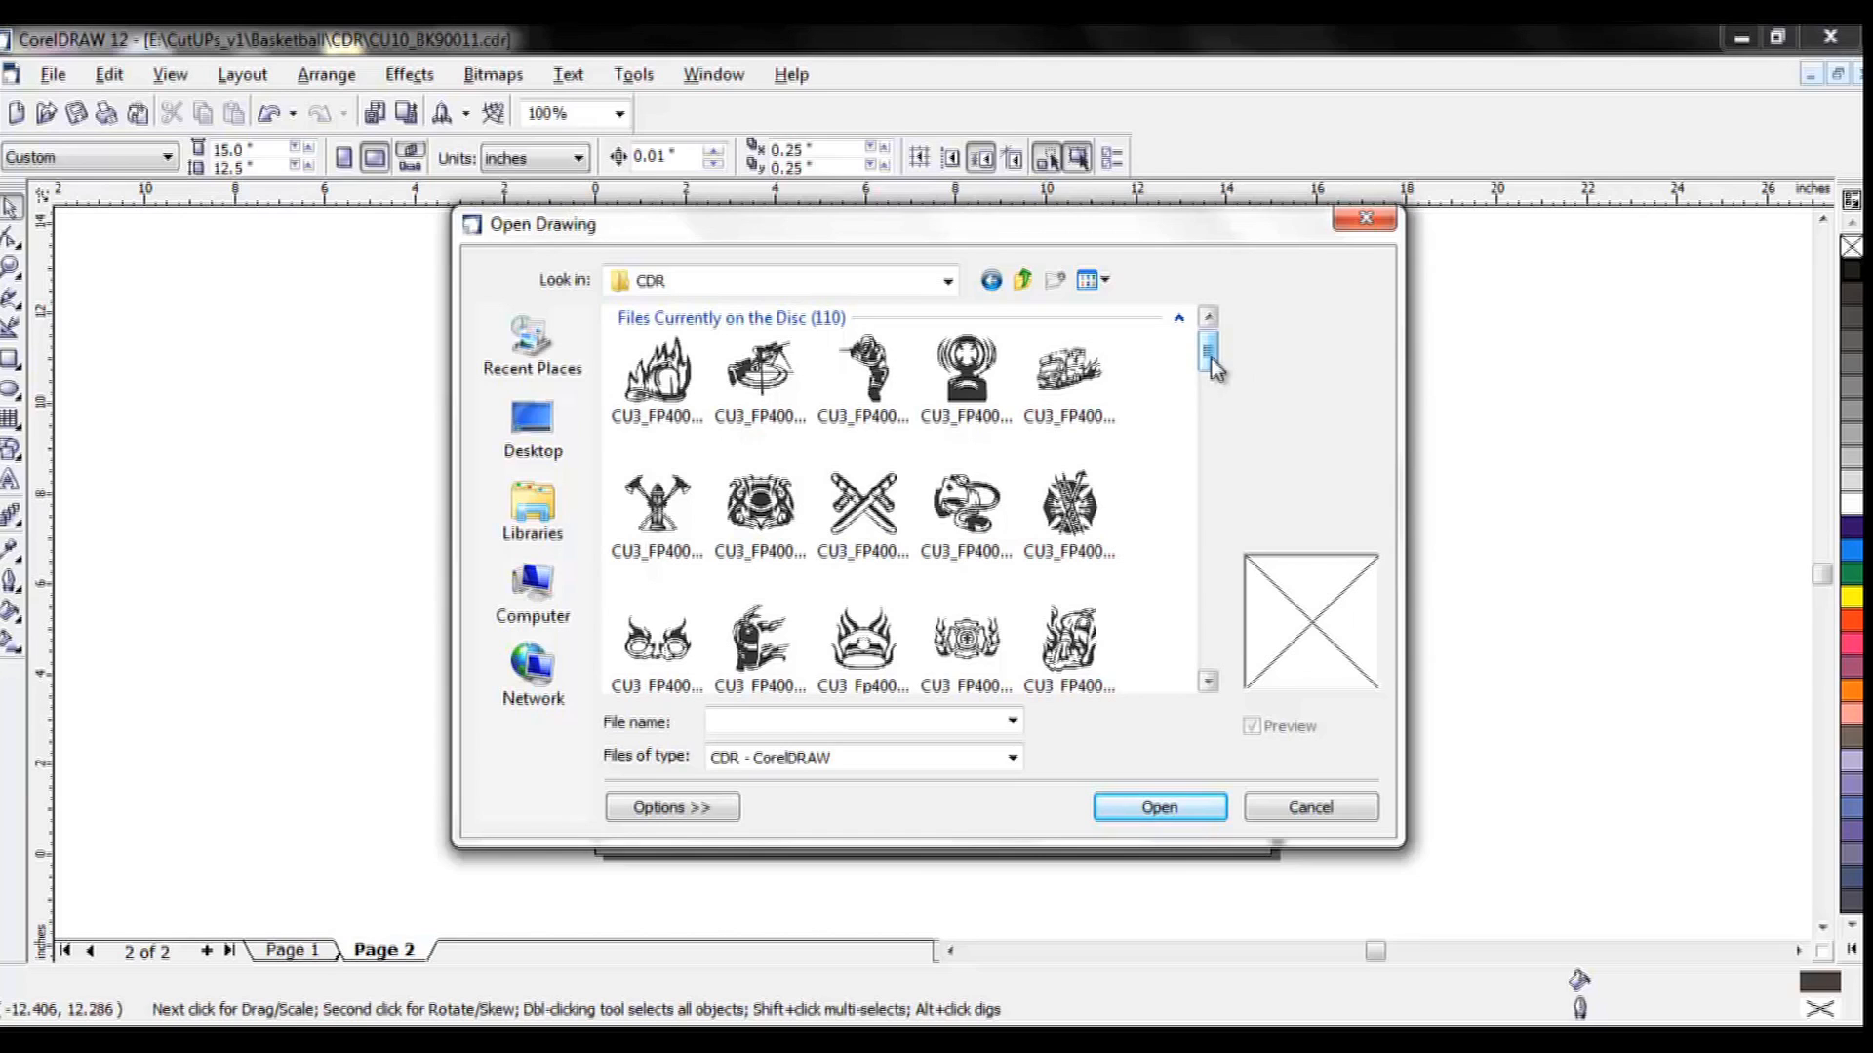
Find the flaming fire helmet among the CU10 files and open CU10_FP40001.cdr.
left_click(1210, 681)
left_click(1210, 681)
left_click(1209, 681)
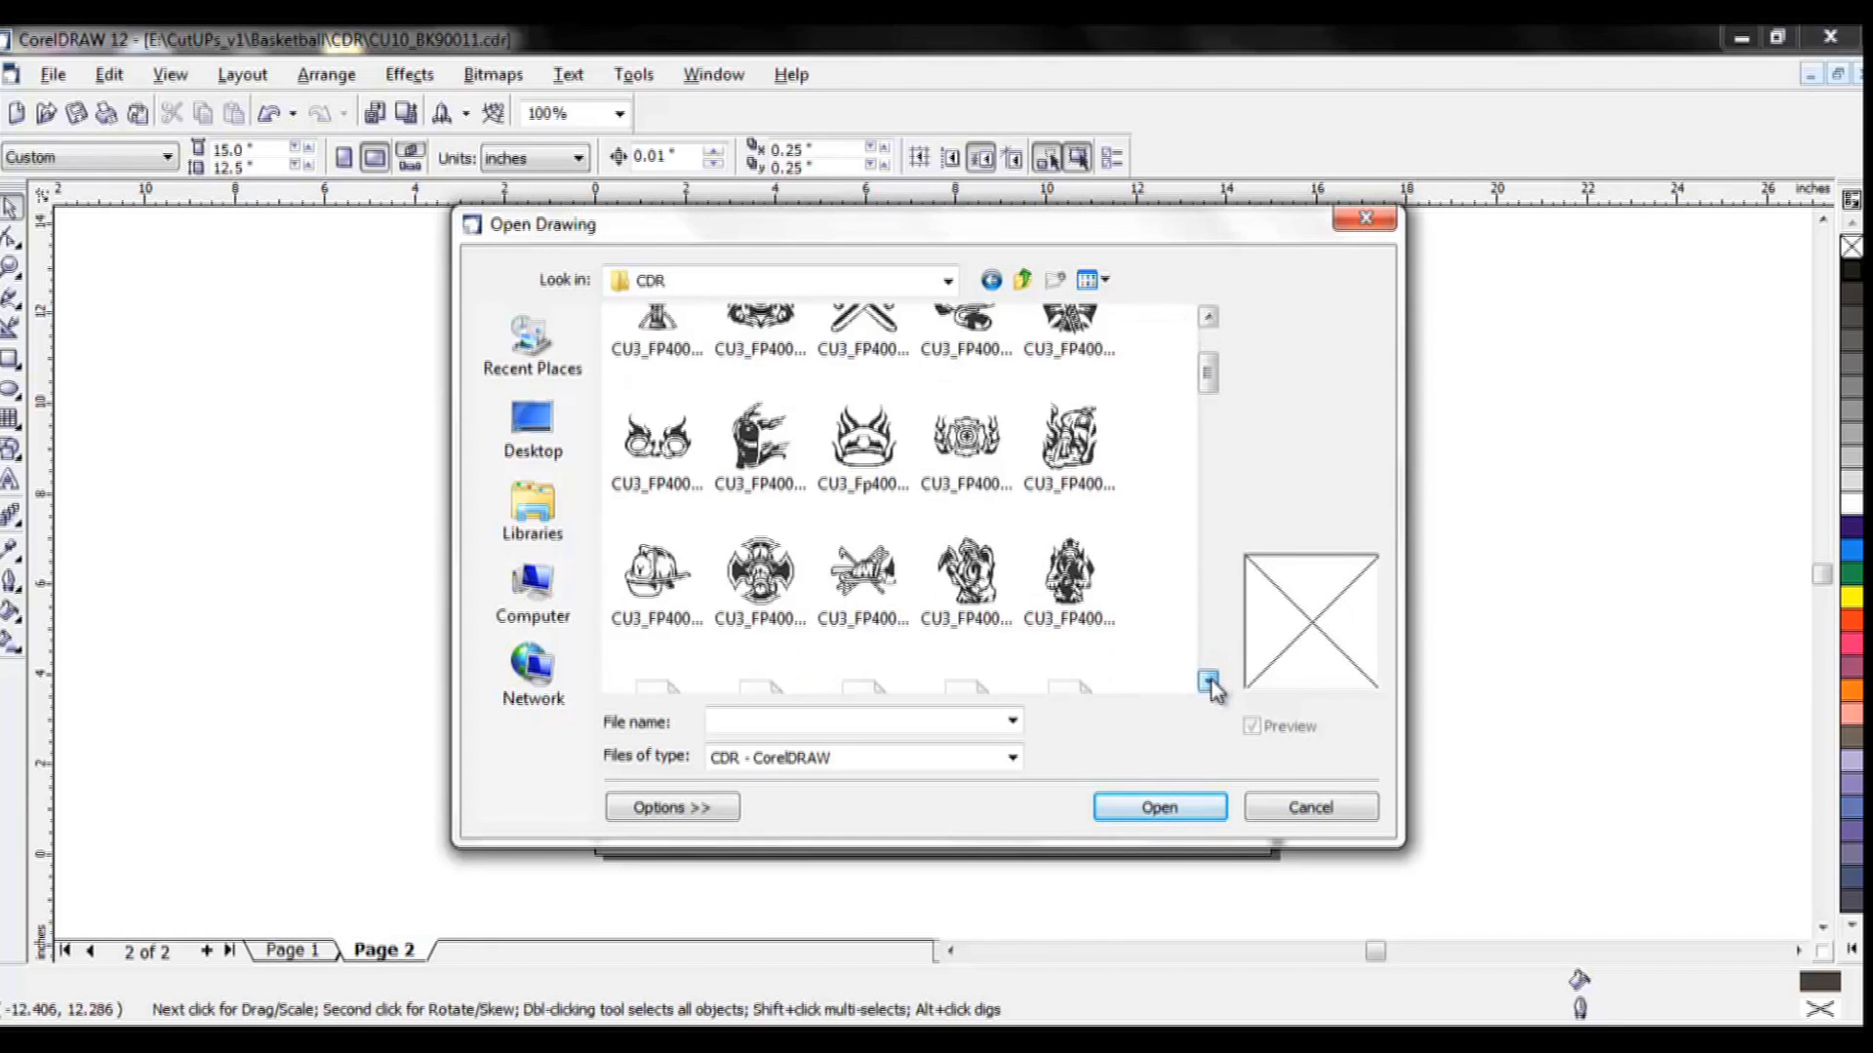
left_click(1210, 681)
left_click(1209, 681)
left_click(1209, 681)
left_click(1209, 681)
left_click(1209, 680)
left_click(1209, 681)
left_click(1210, 681)
left_click(1210, 680)
left_click(1209, 681)
left_click(1210, 681)
left_click(1210, 681)
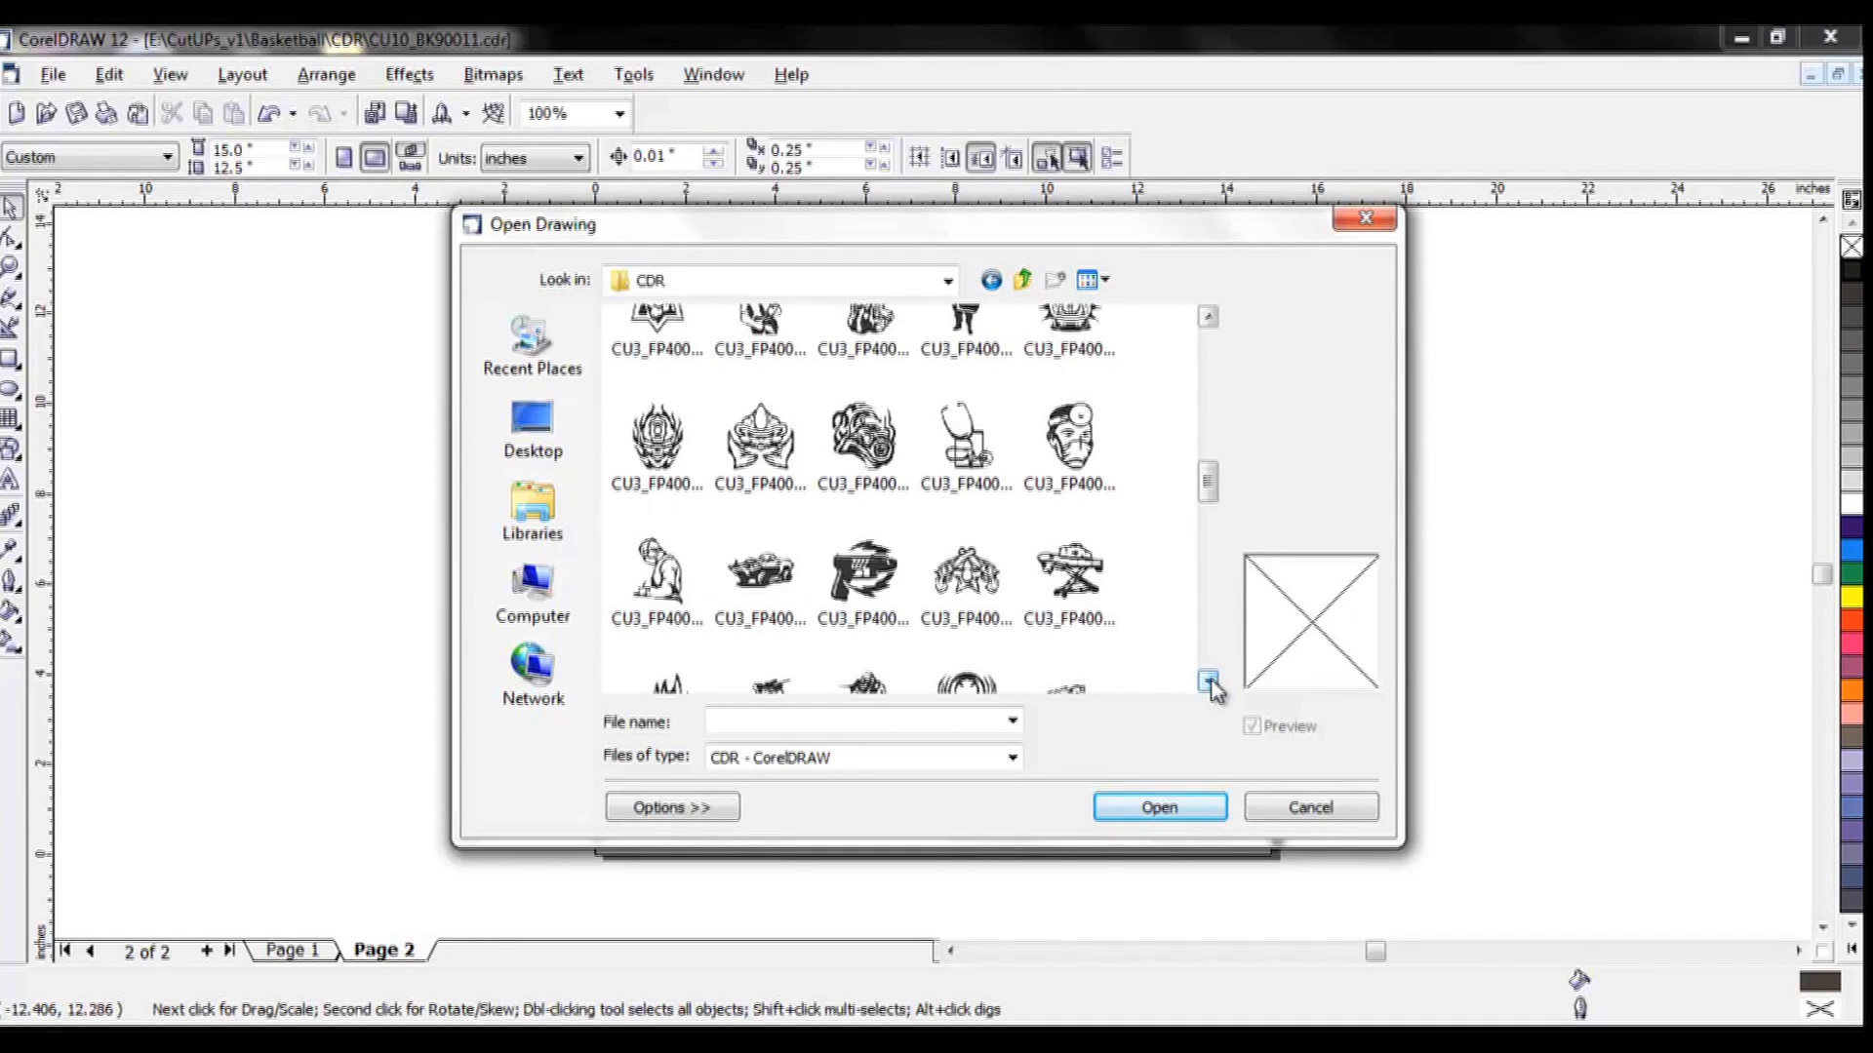
left_click(1209, 681)
left_click(1209, 681)
left_click(1209, 681)
left_click(1210, 680)
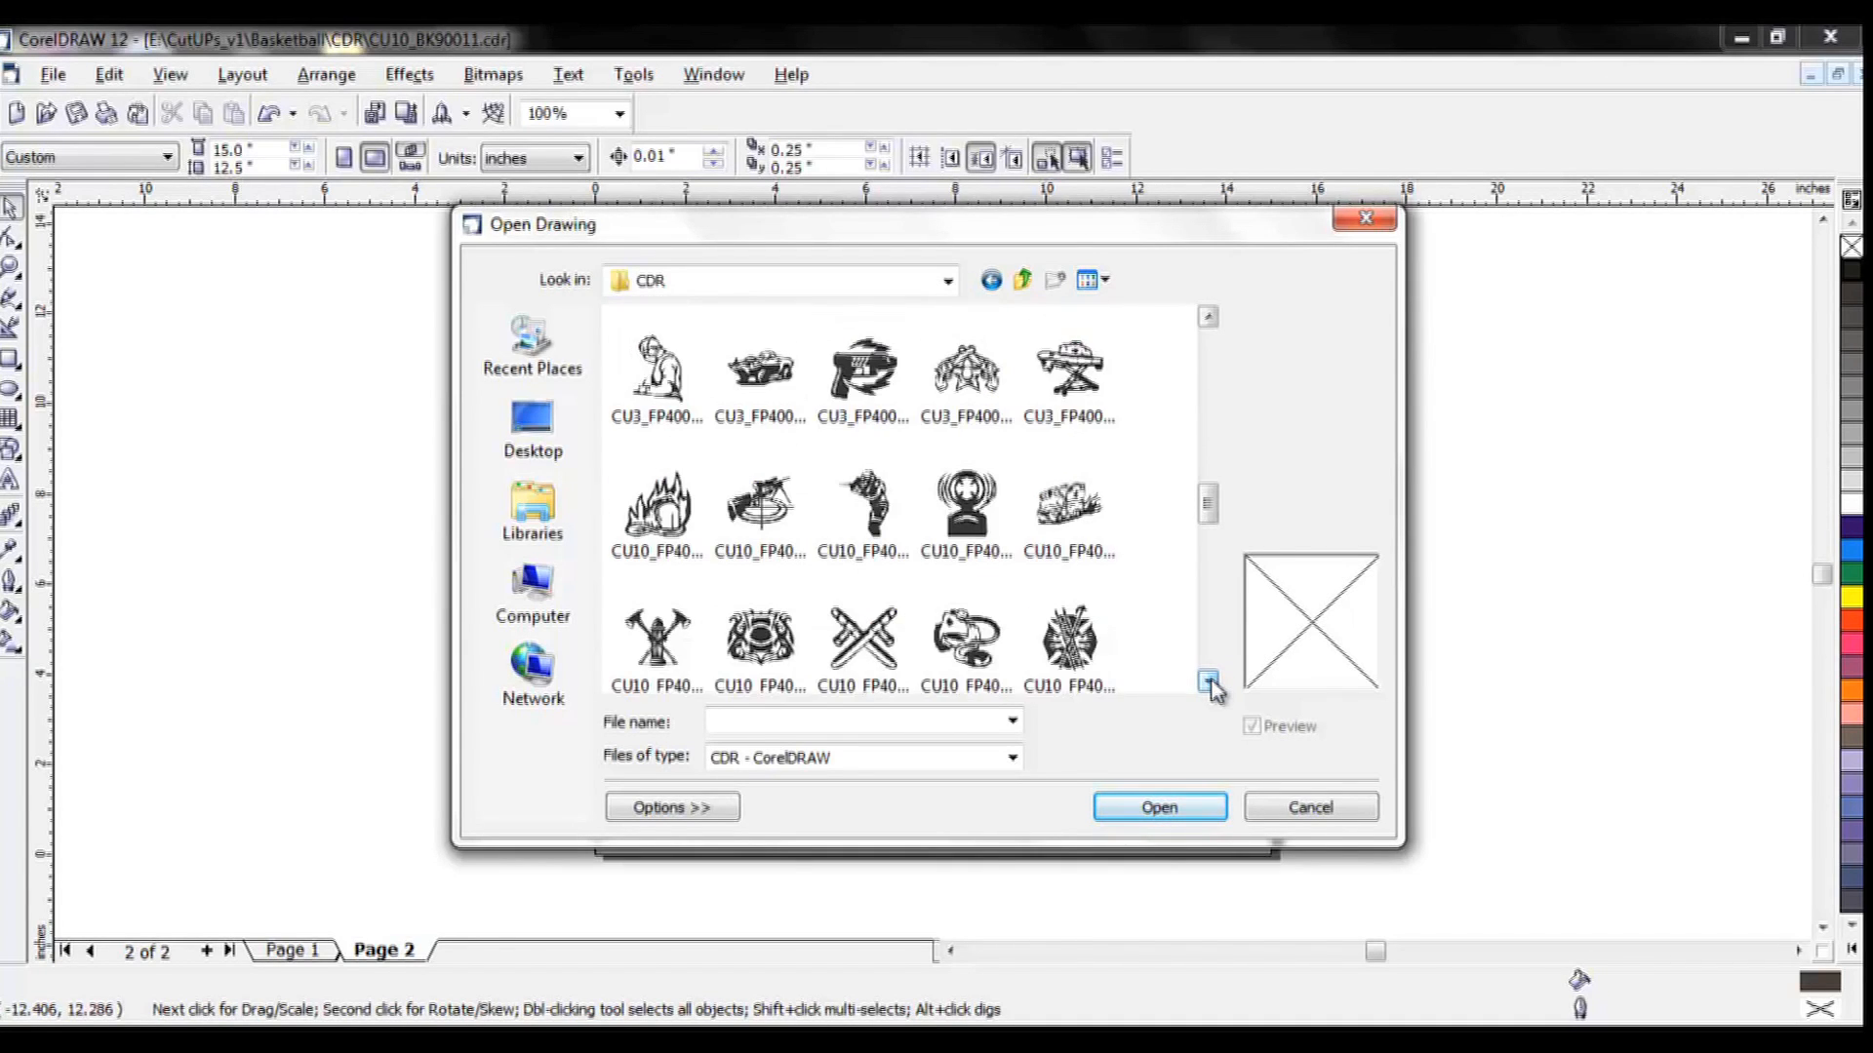
left_click(1209, 681)
left_click(1209, 680)
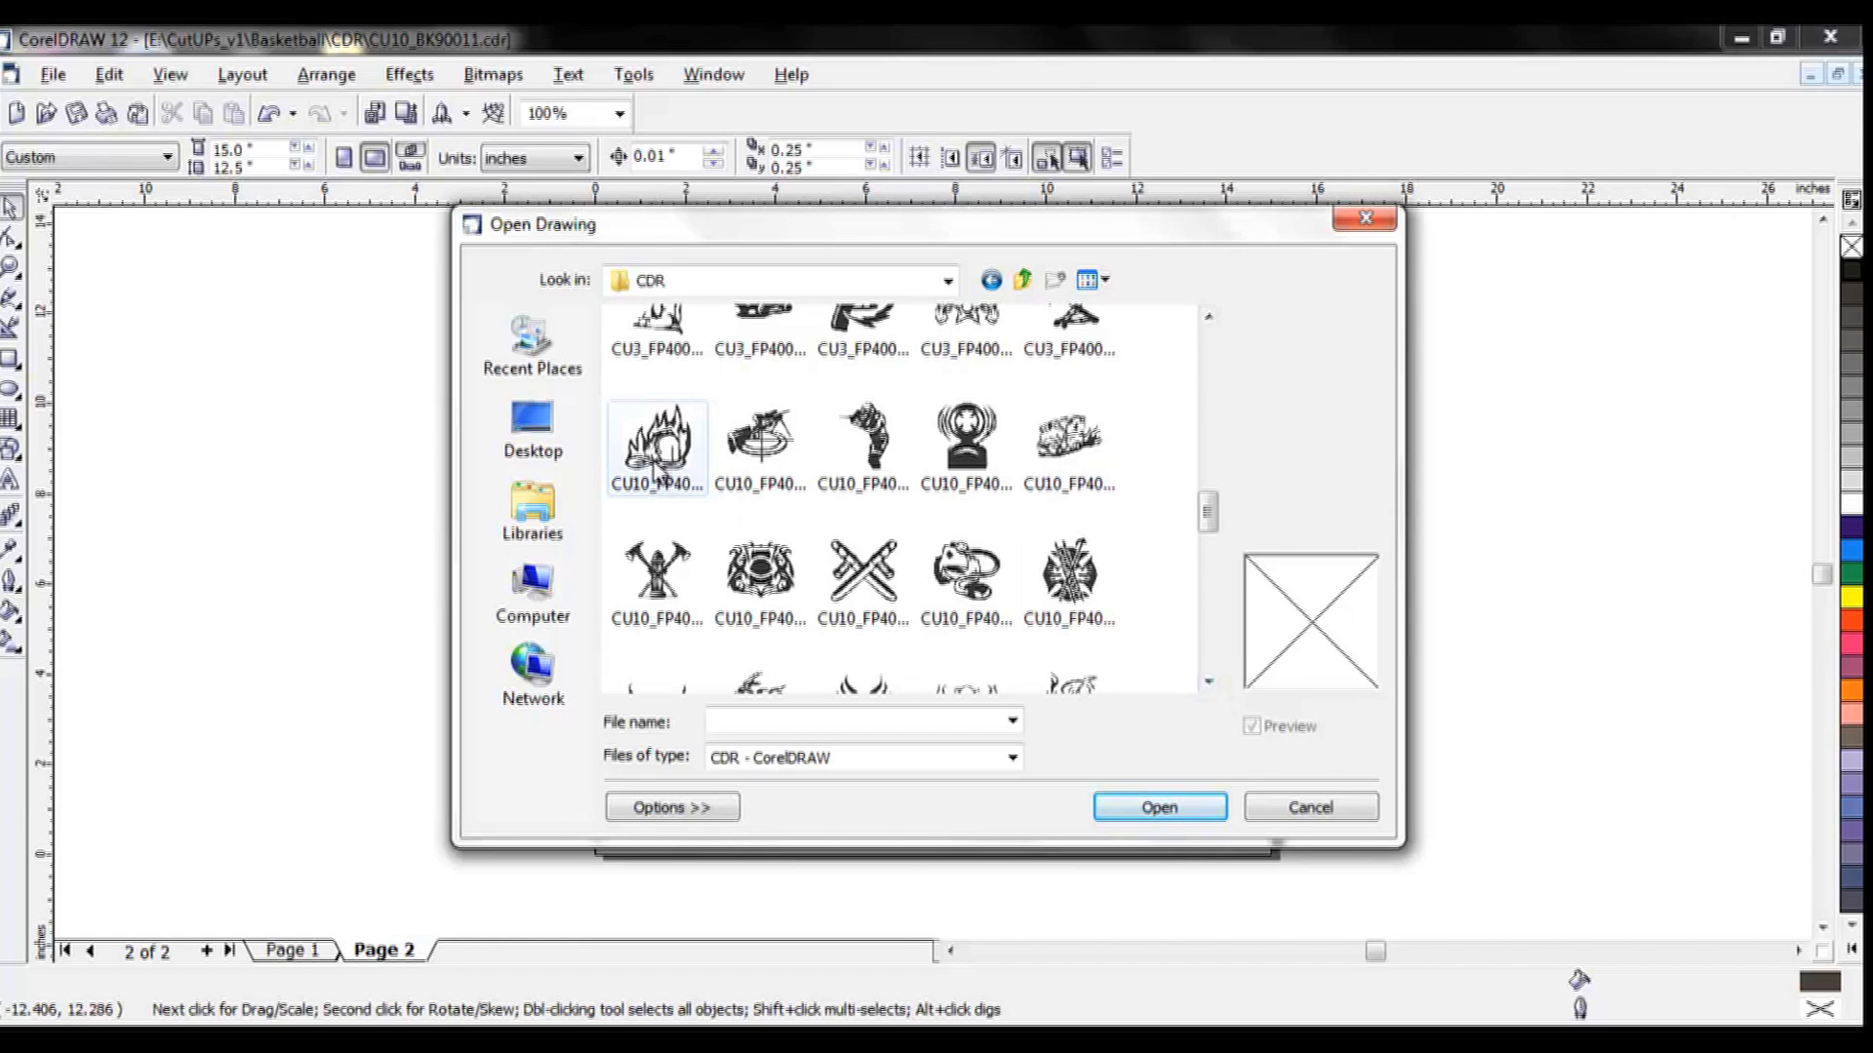
double_click(654, 471)
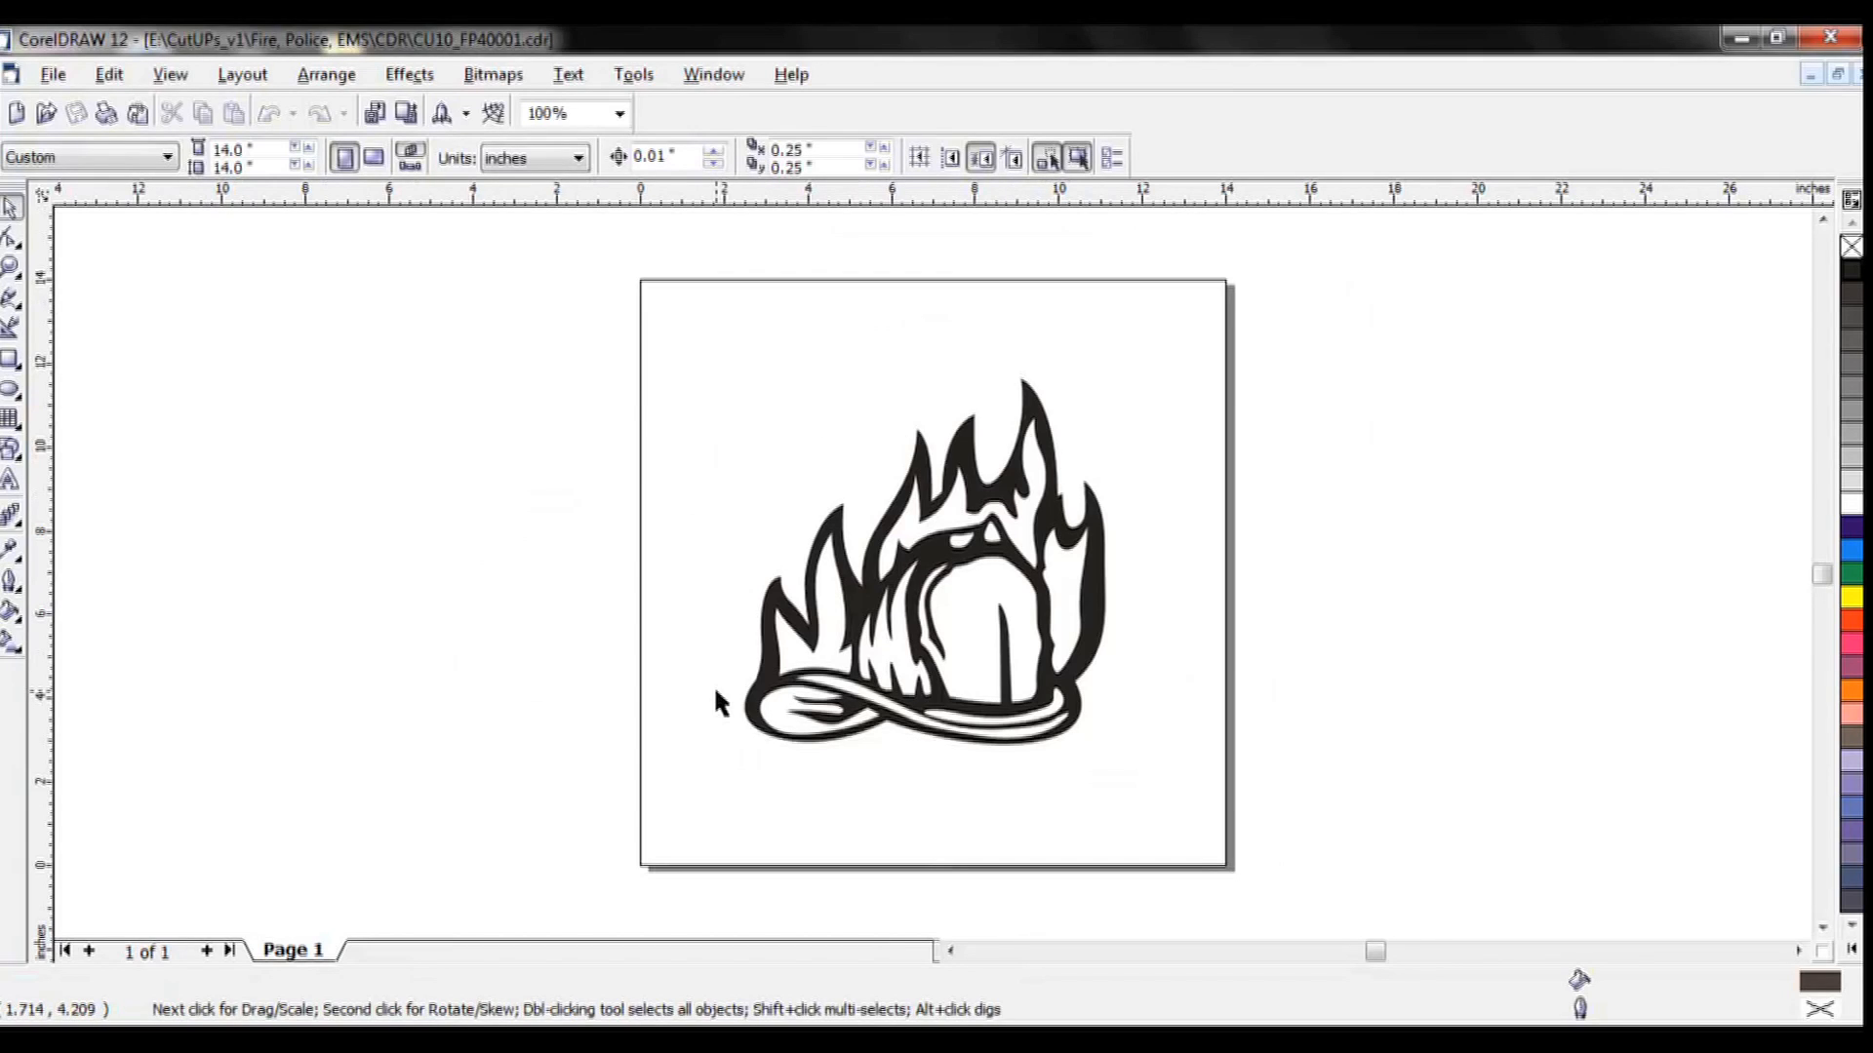
Move the flaming helmet toward the page's upper left, centred at about X 5.6 and Y 8.7 inches.
left_click(780, 692)
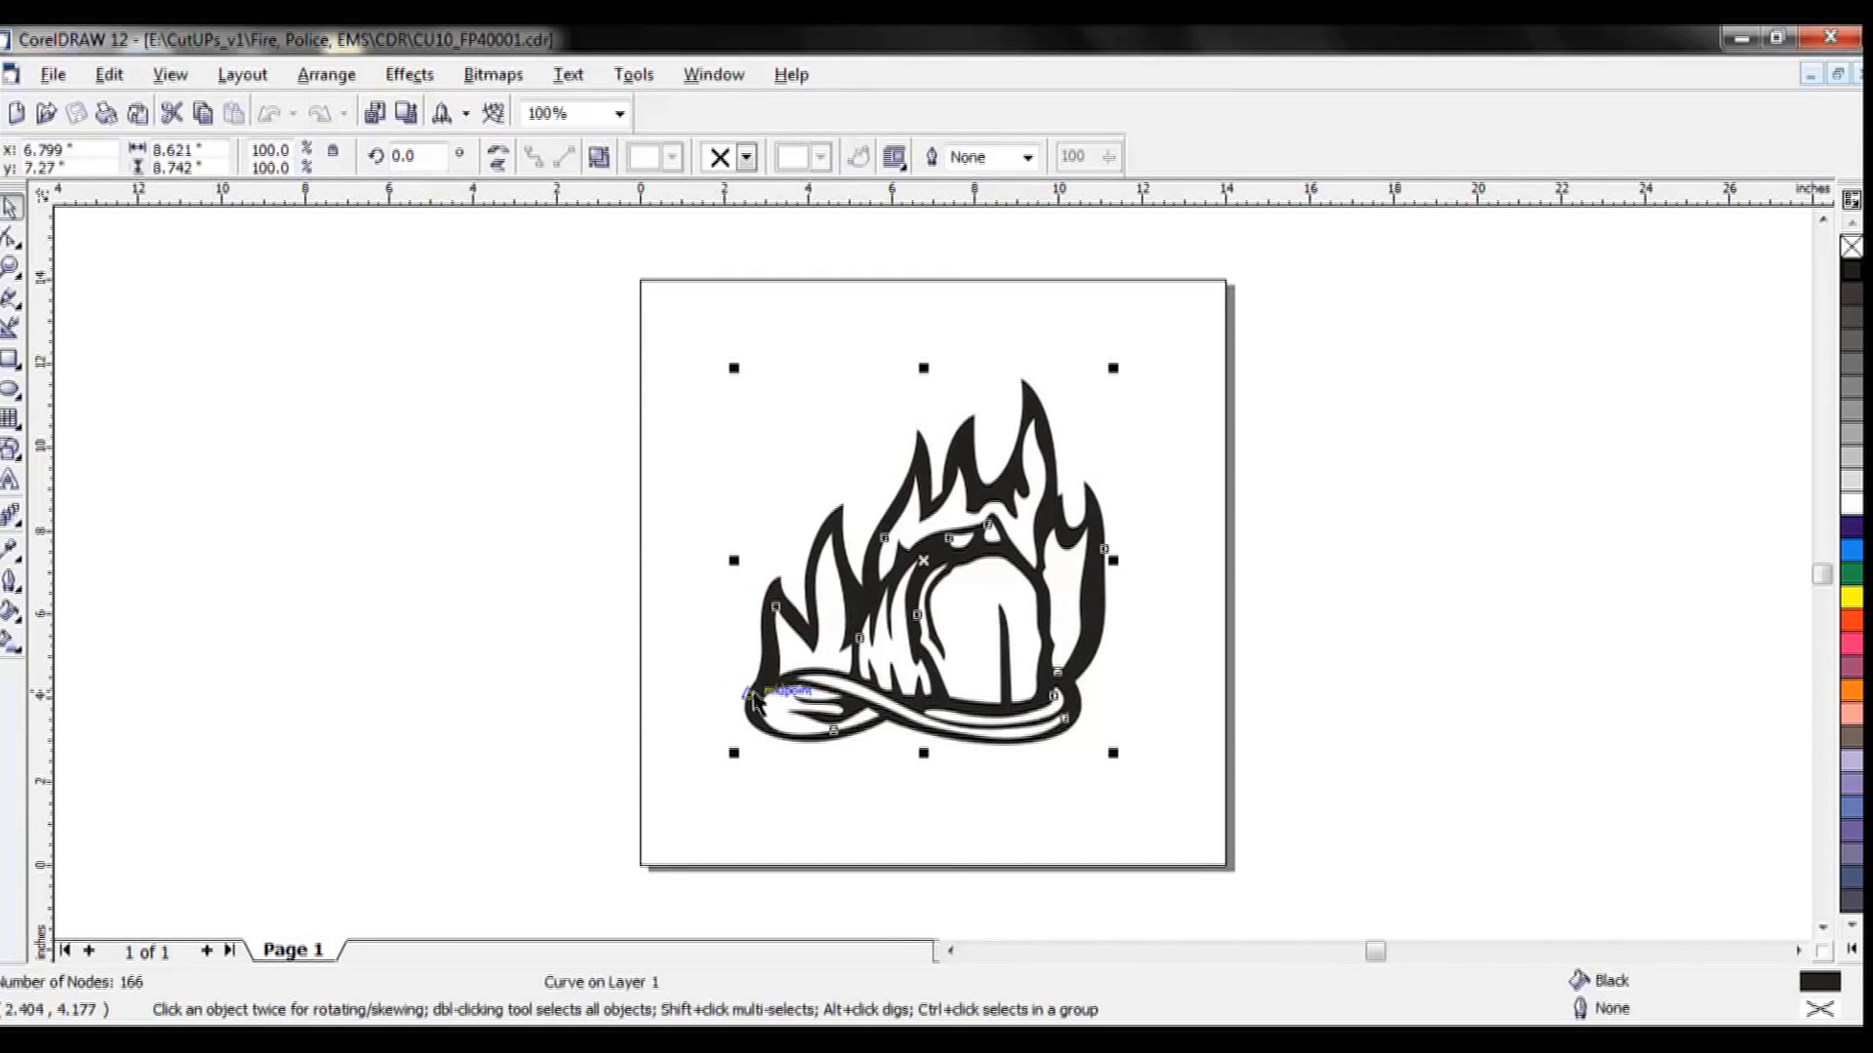
left_click(647, 706)
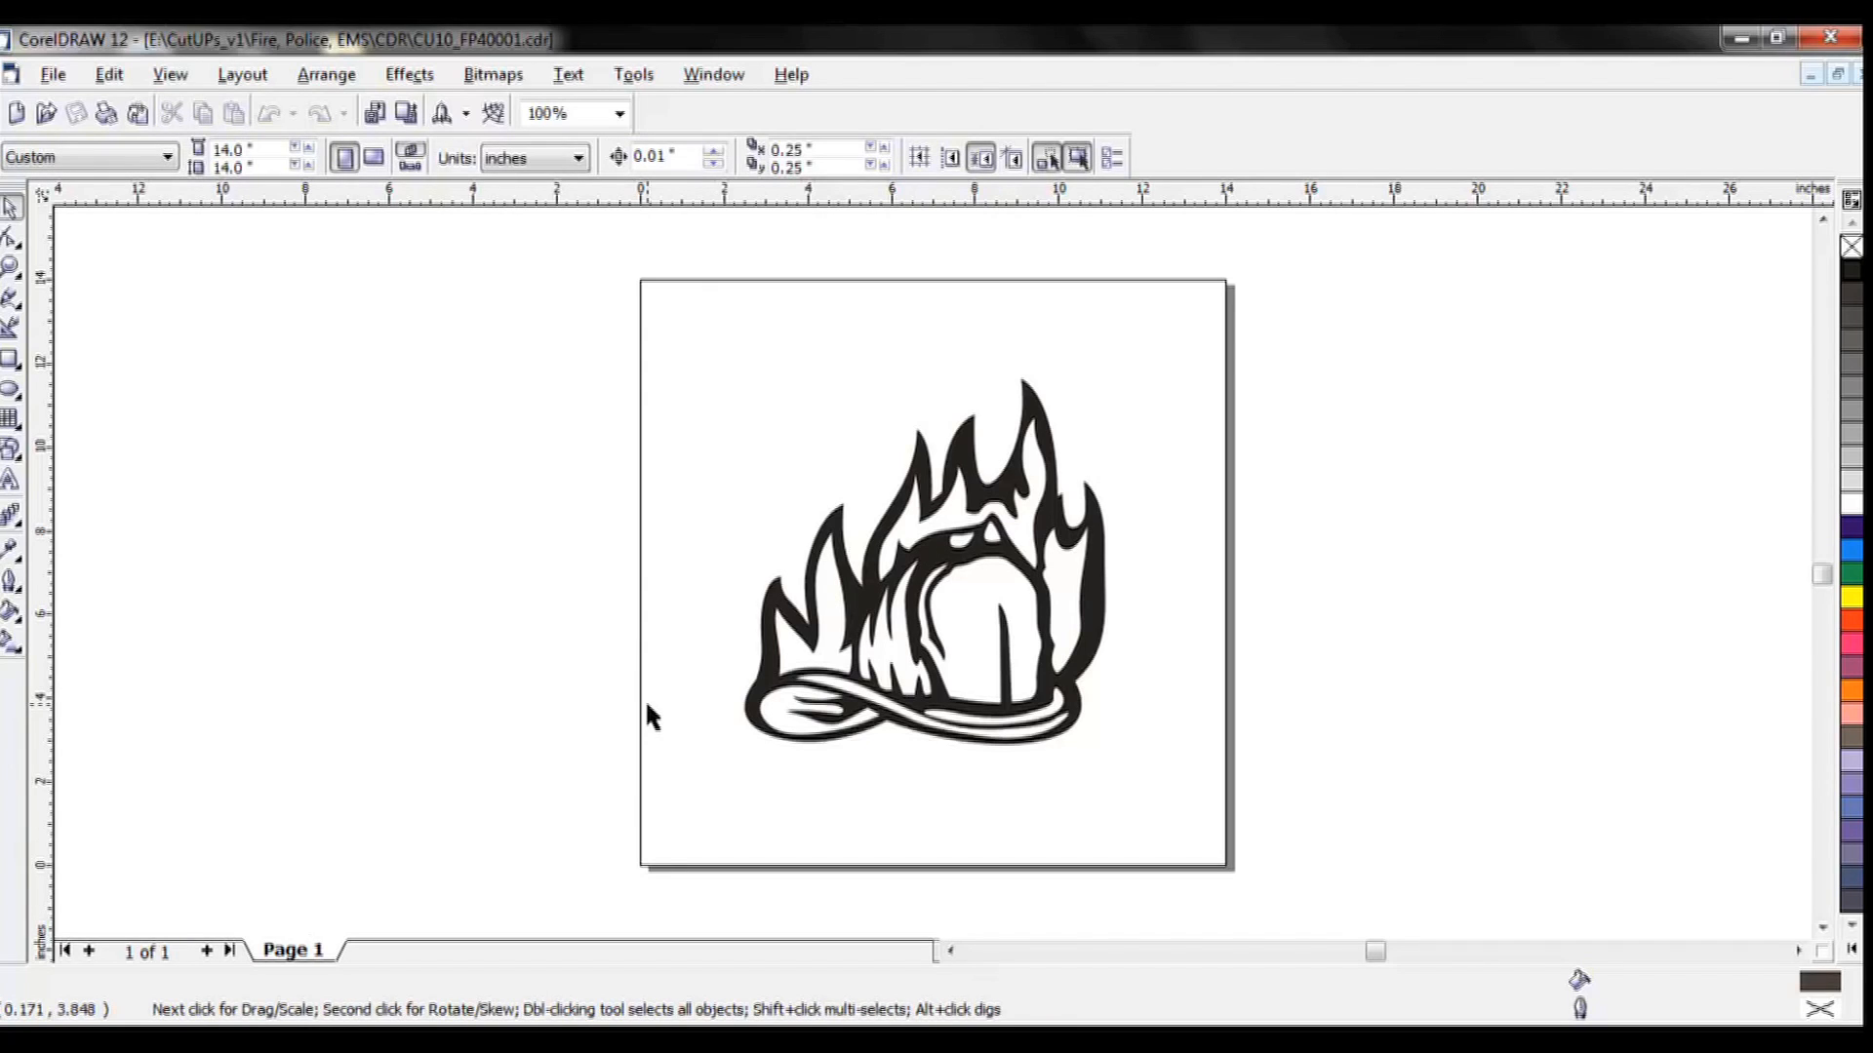
left_click(941, 659)
left_click_drag(925, 558, 873, 501)
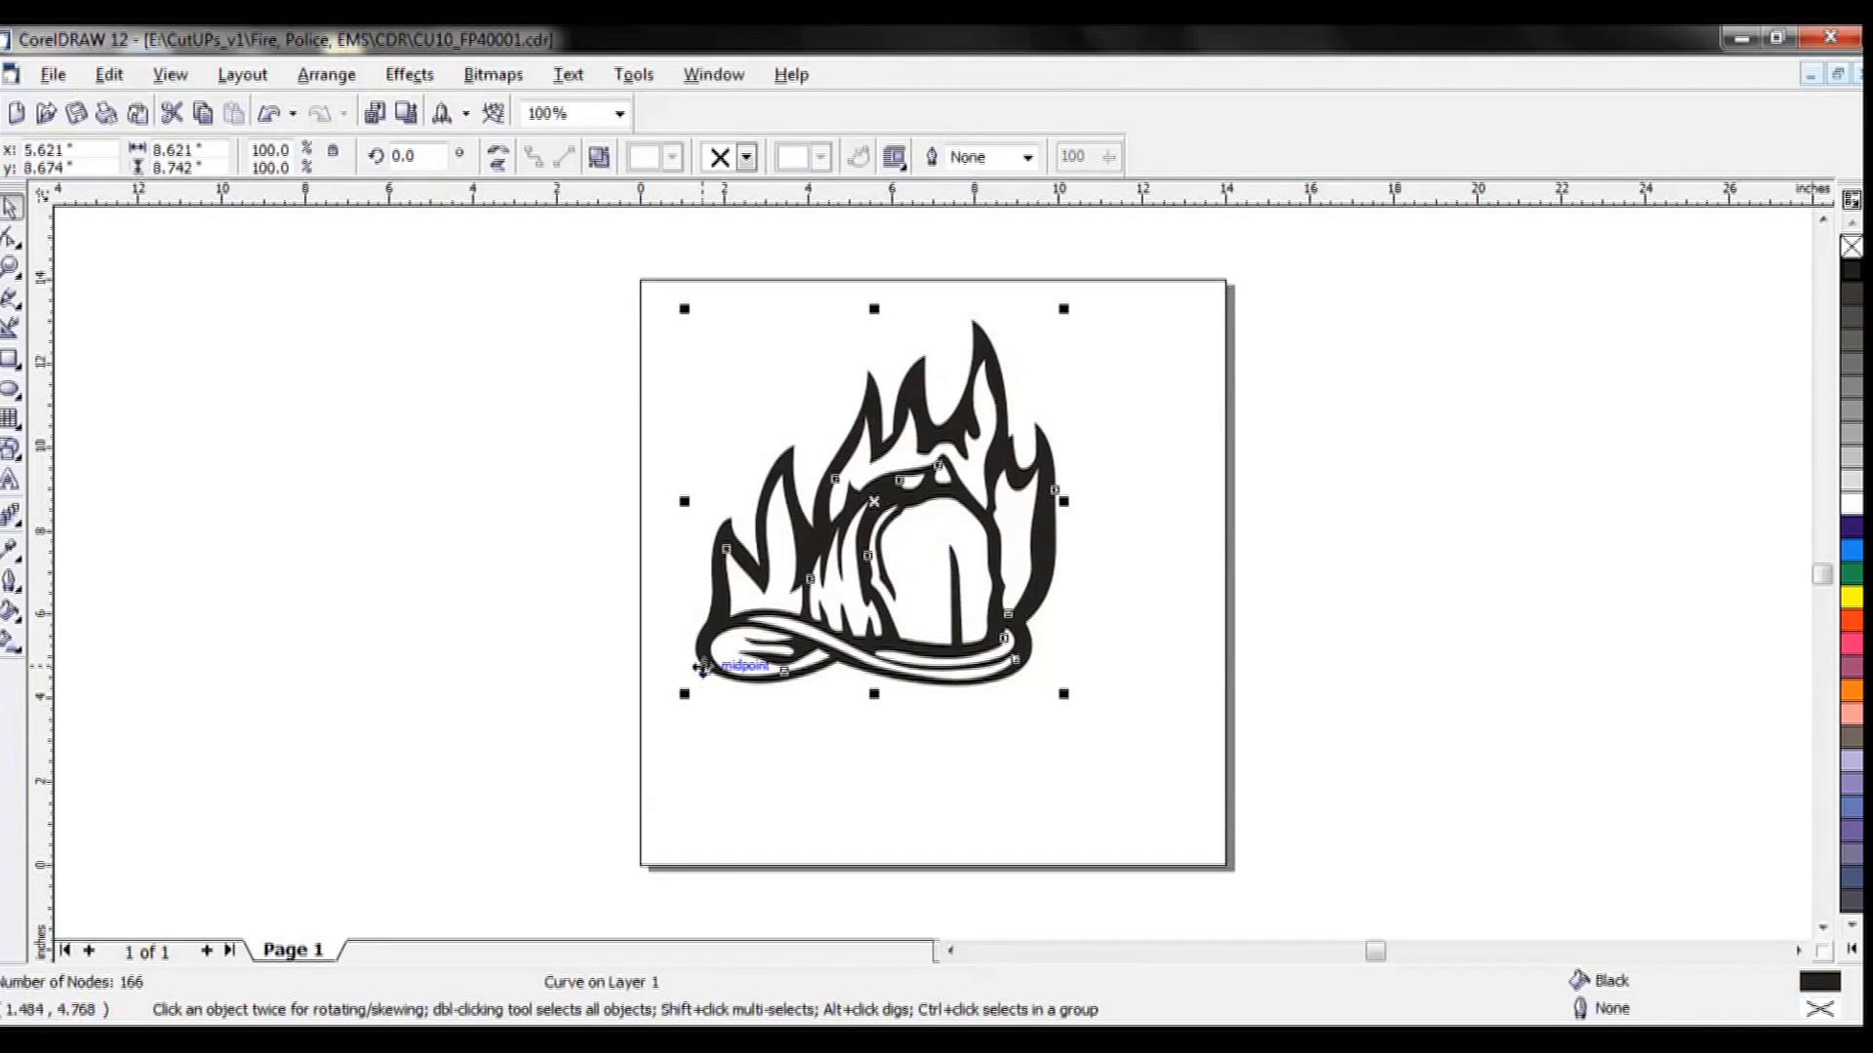
left_click(671, 786)
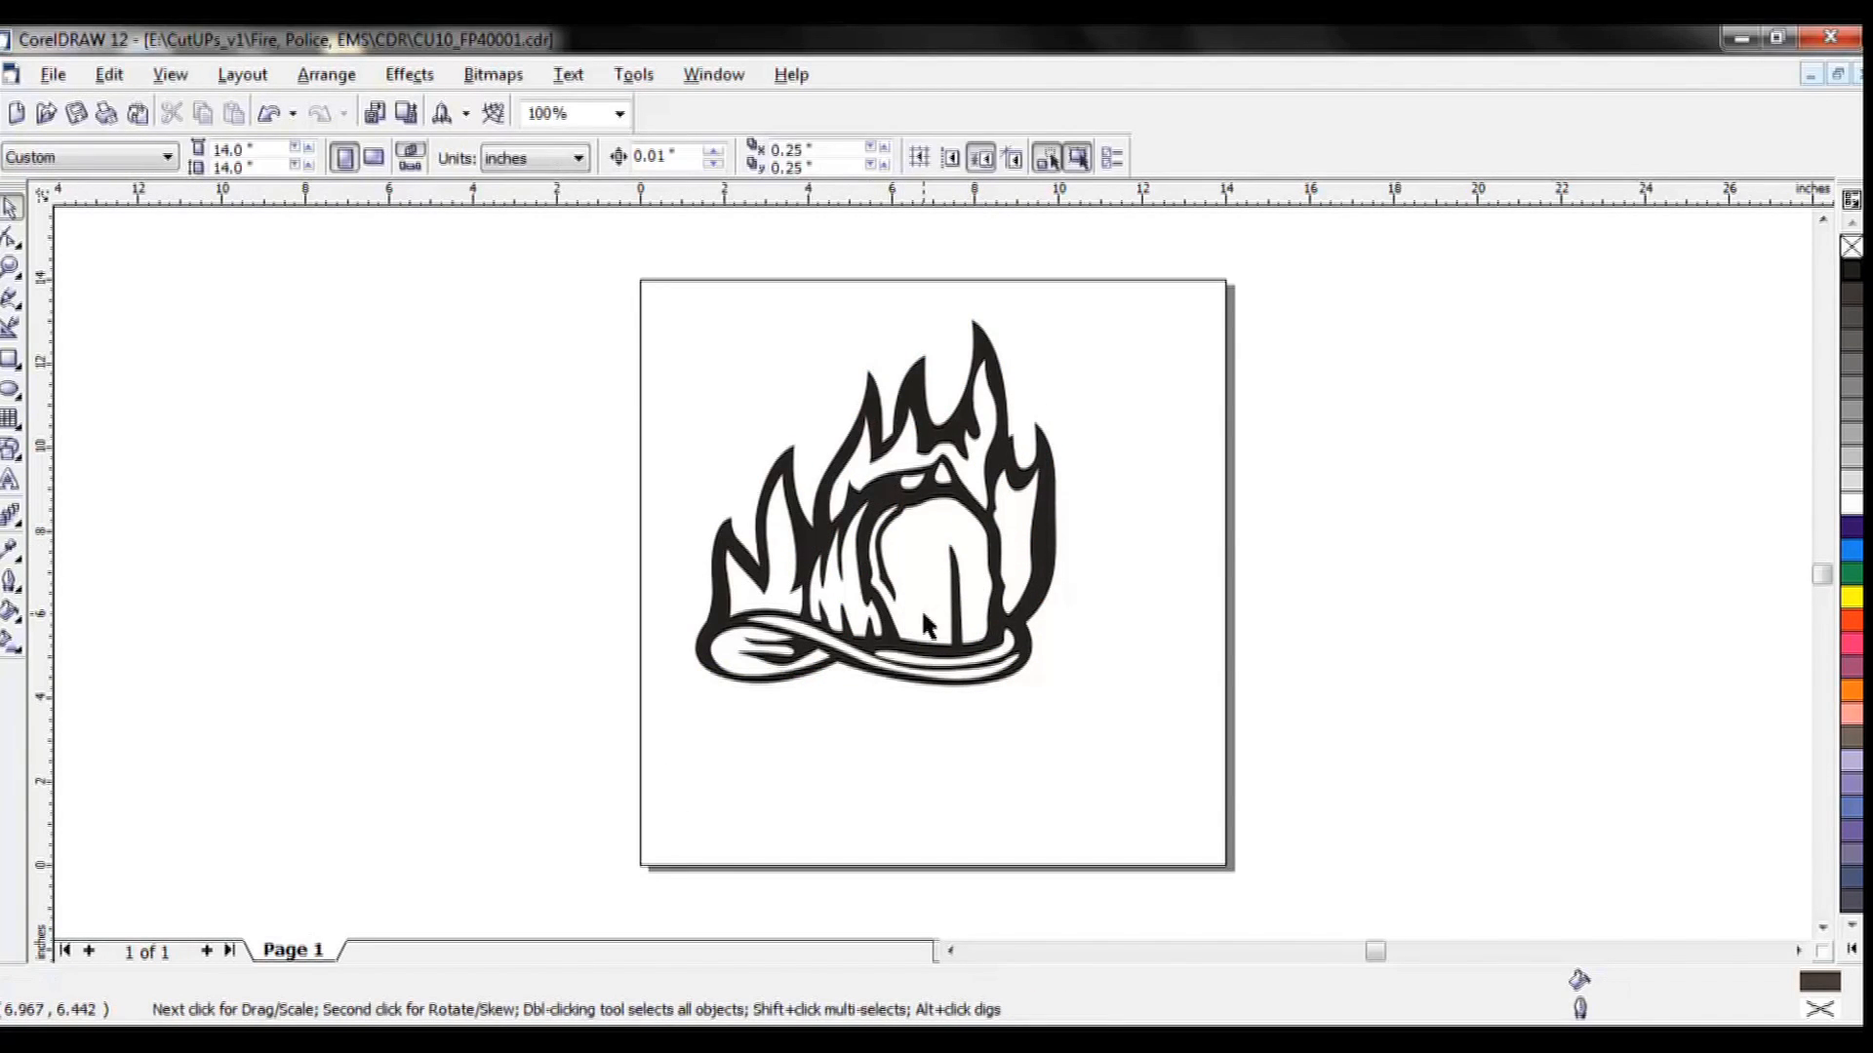
Add the artistic text "7" in Impact below the helmet and select it as an object.
left_click(10, 483)
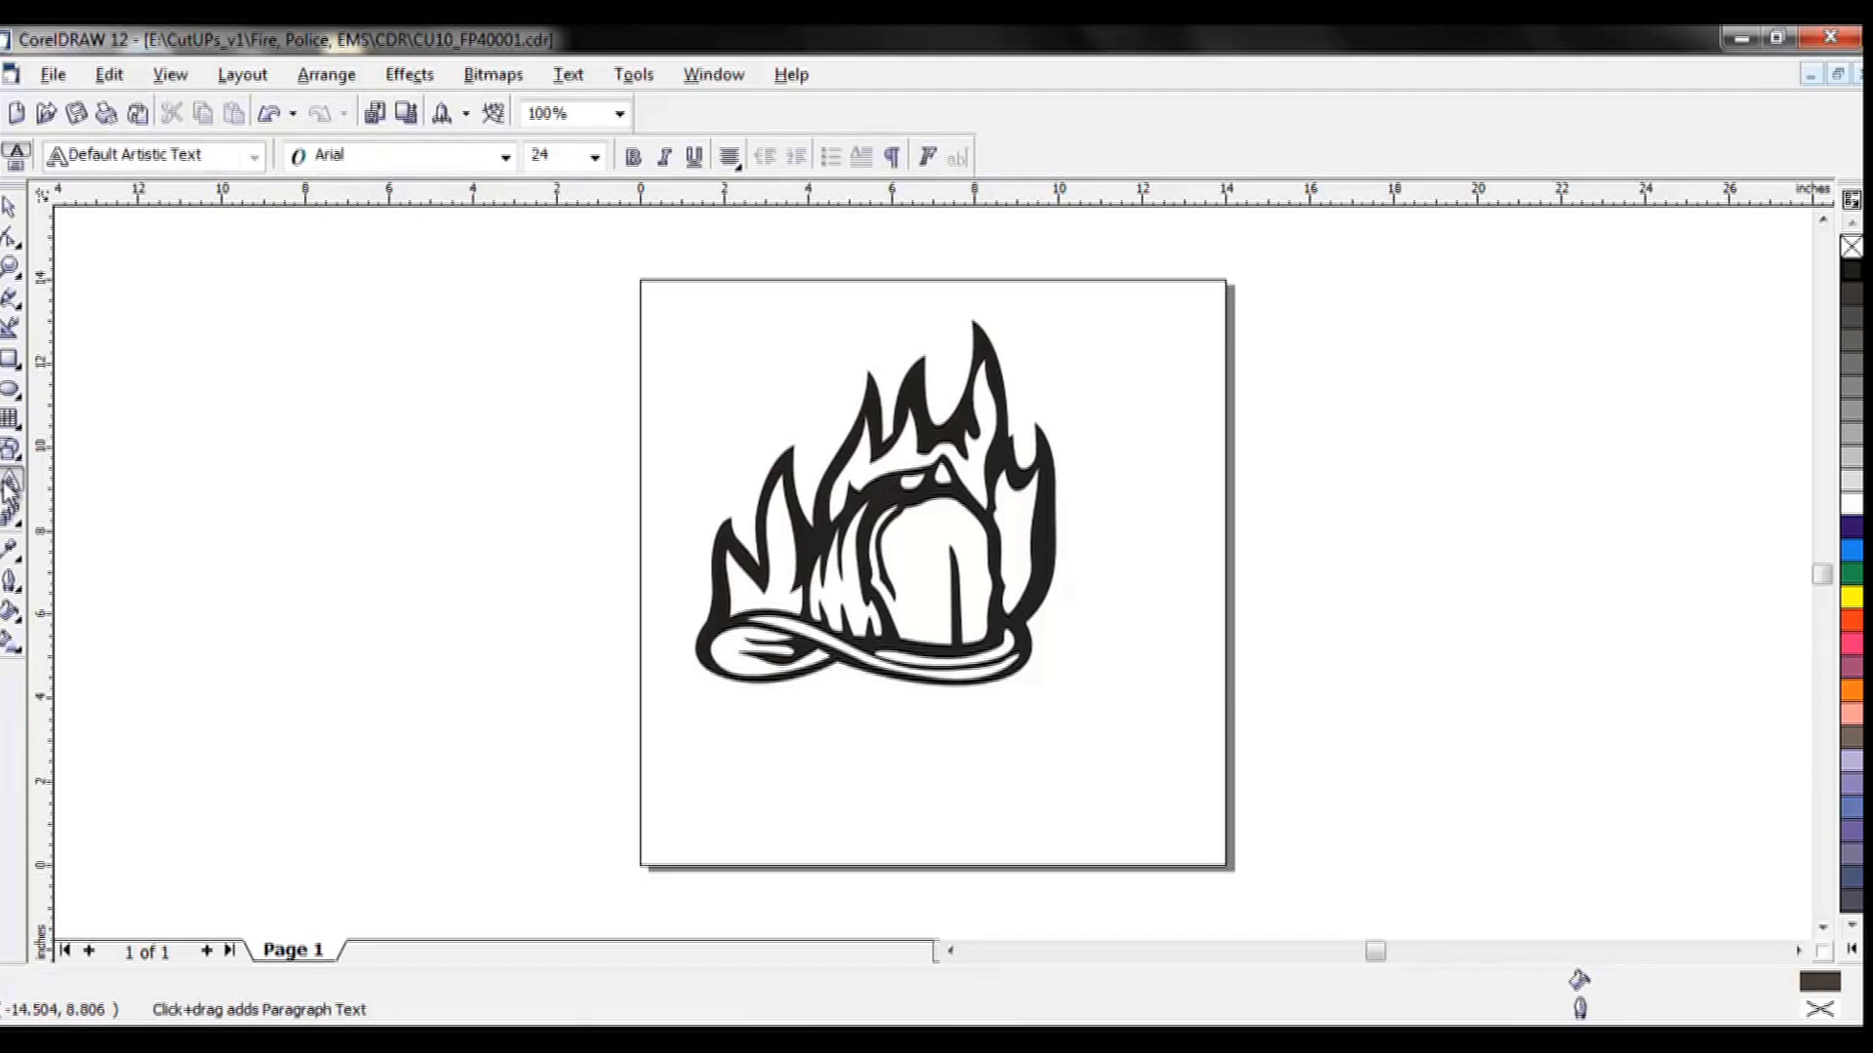
left_click(924, 739)
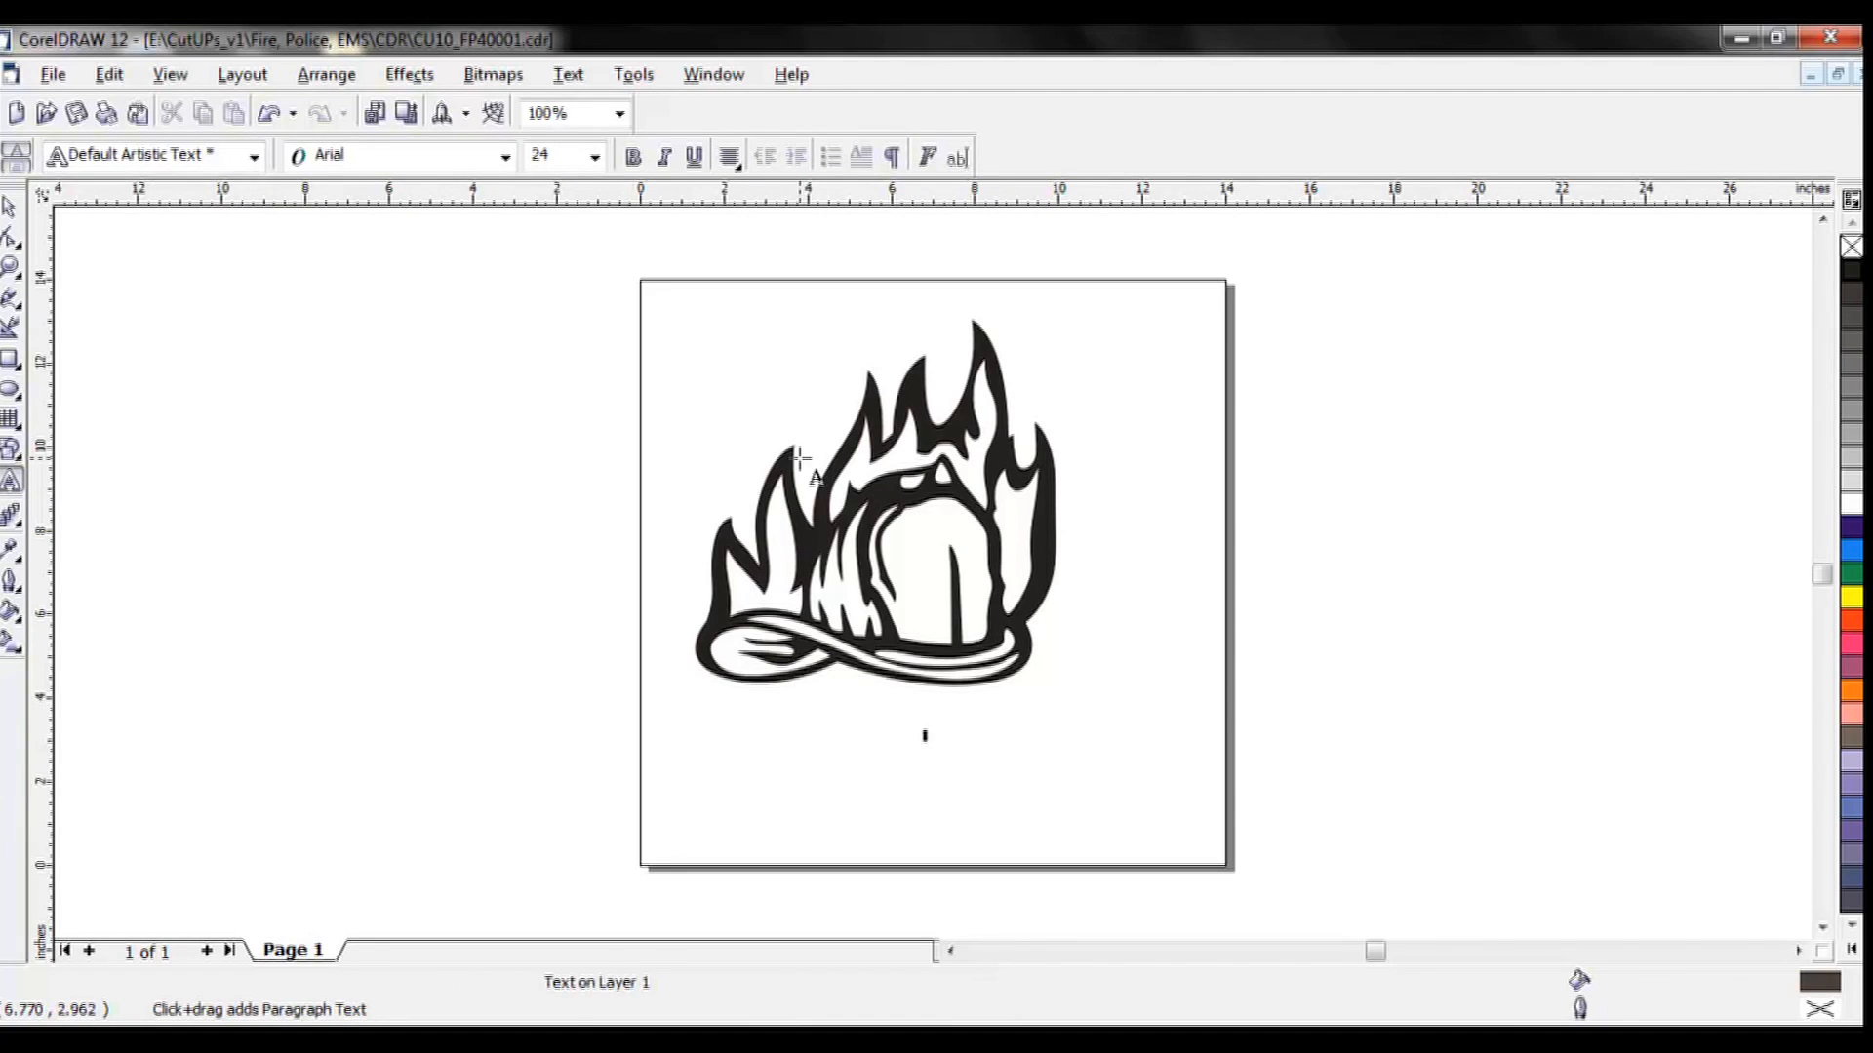
left_click(506, 157)
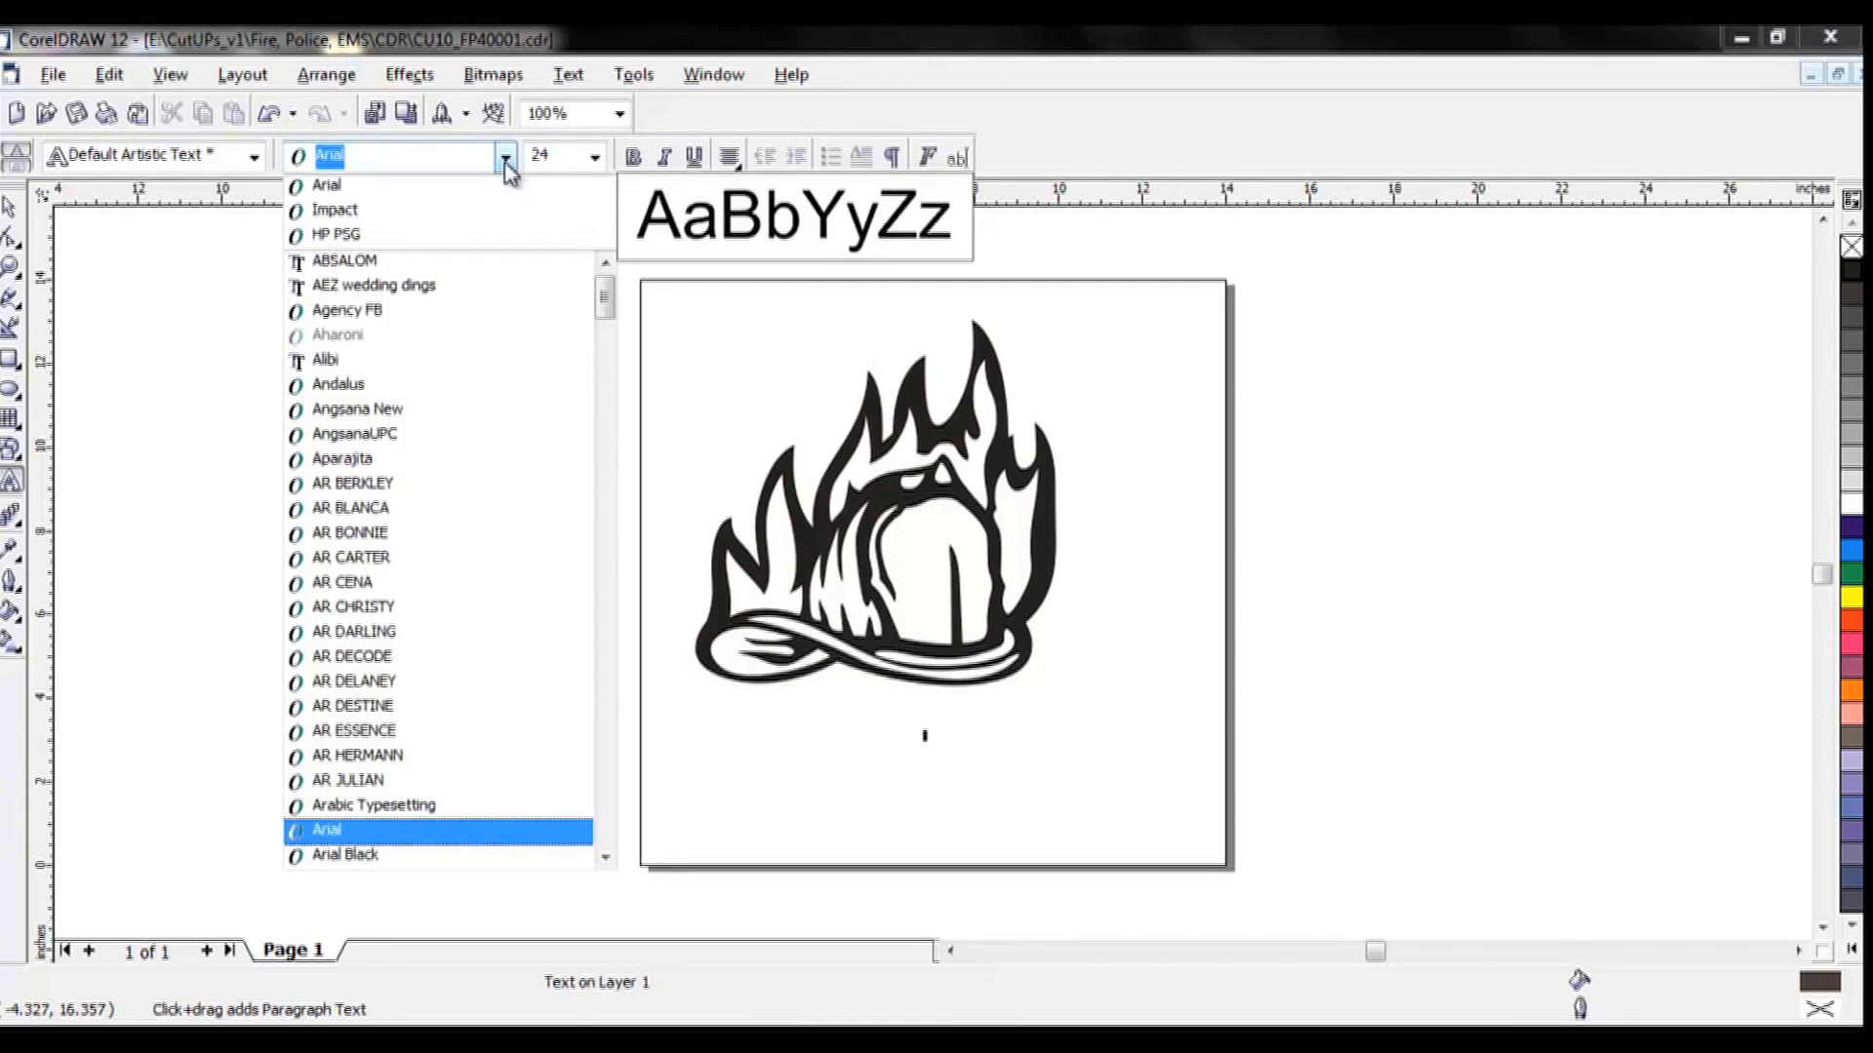
left_click(468, 220)
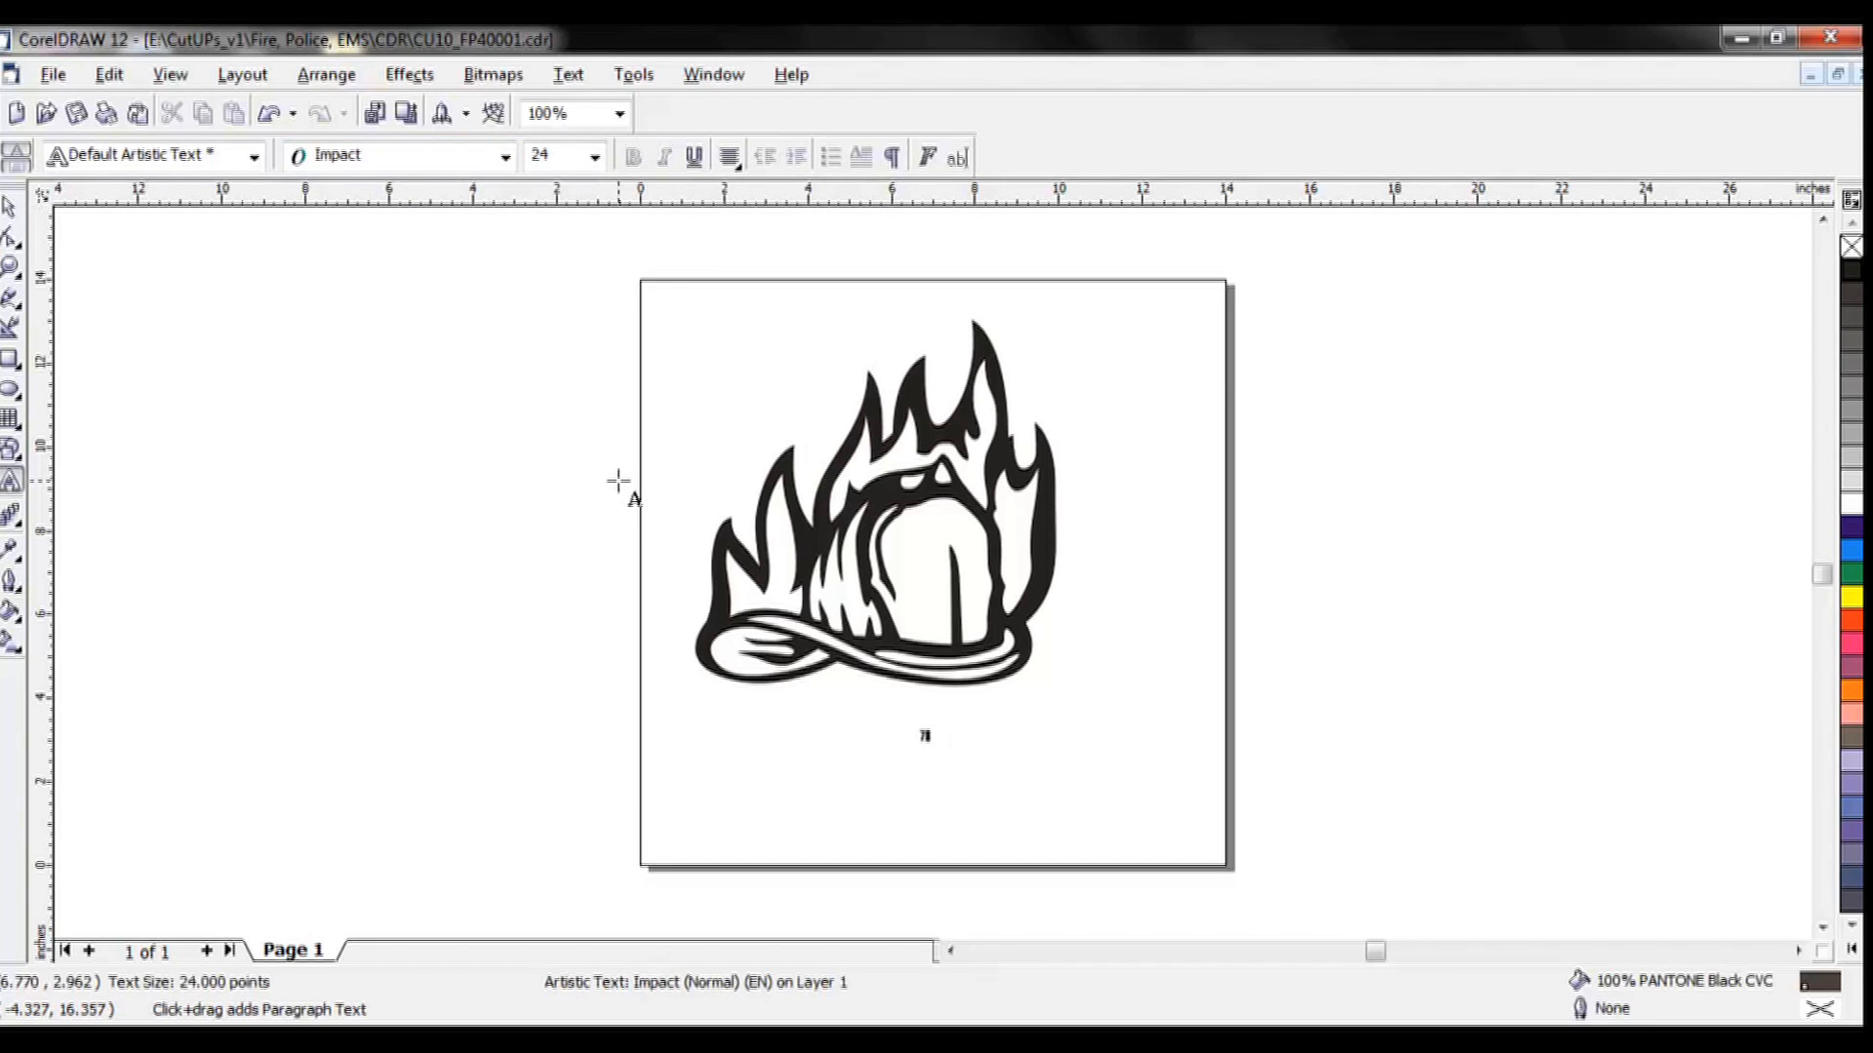
key("ctrl+space")
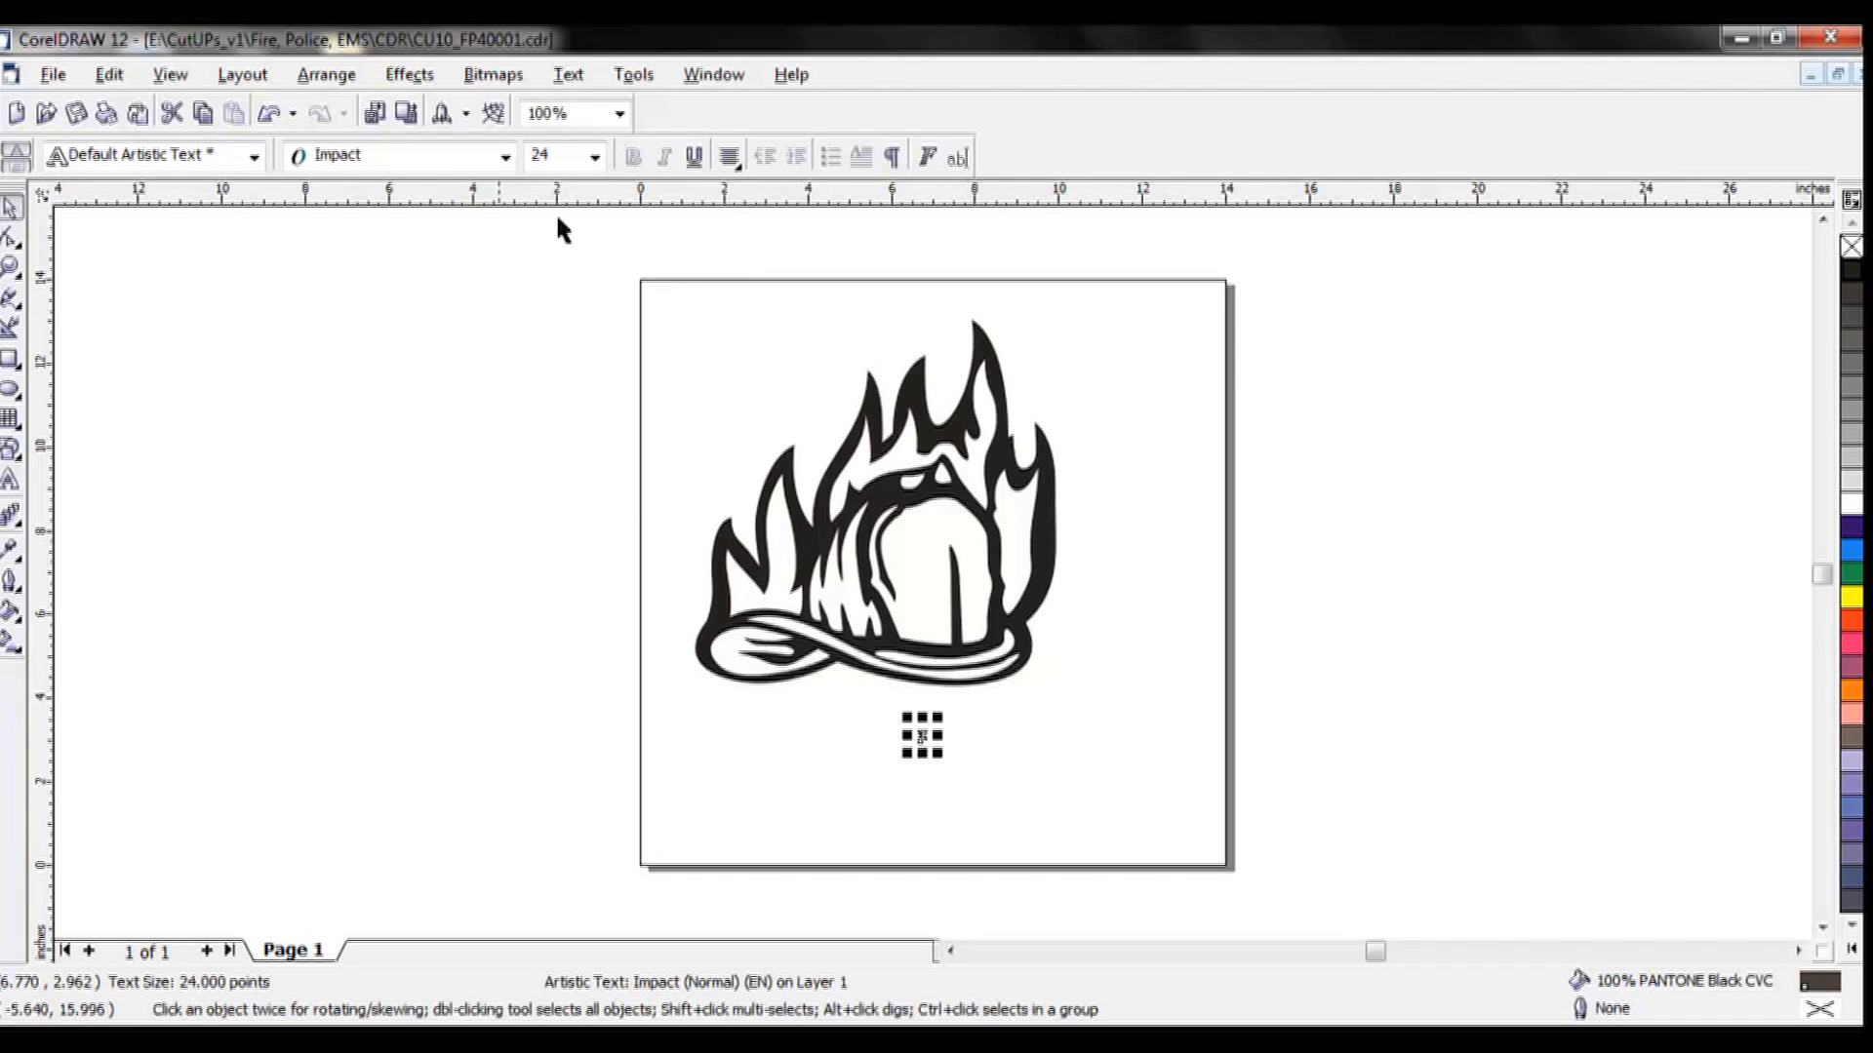
Enlarge the 7 to about 308 points at the page's lower right, beside the helmet's brim, and convert it to curves.
left_click_drag(938, 716, 1116, 598)
left_click_drag(956, 670, 1089, 735)
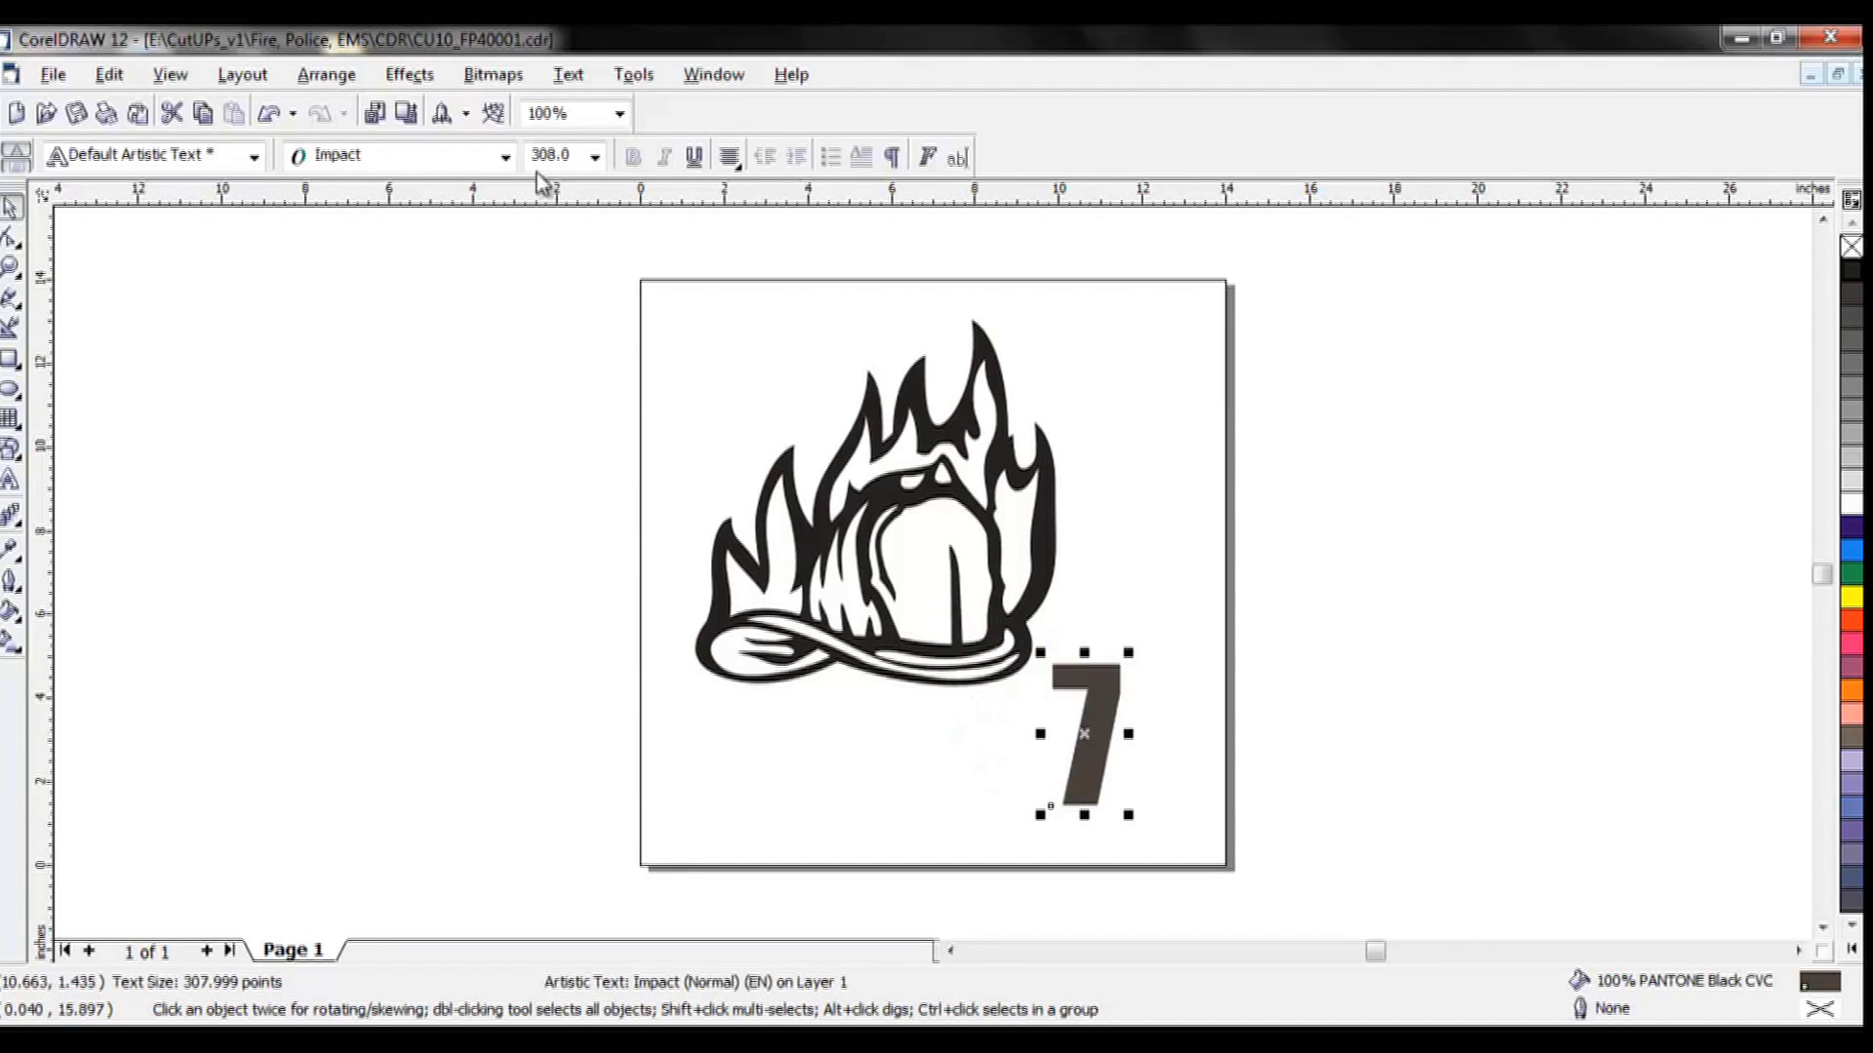
left_click(314, 70)
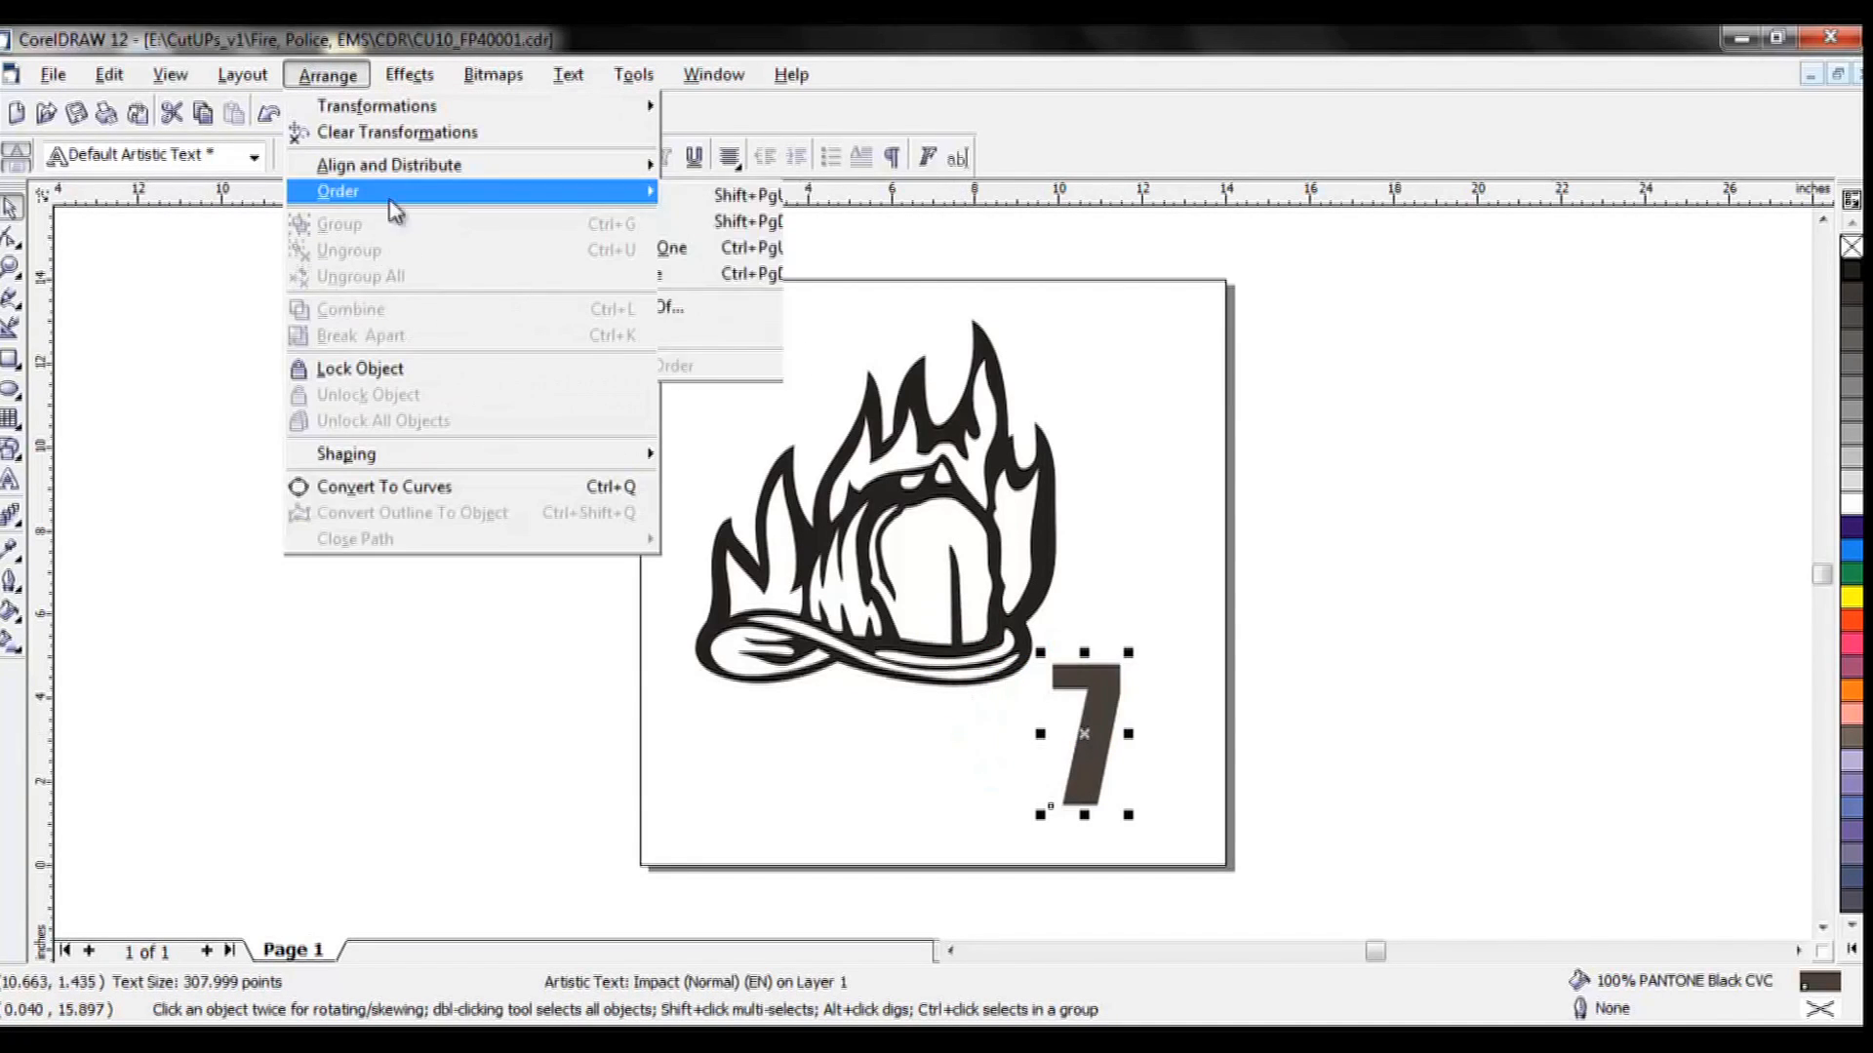
left_click(444, 493)
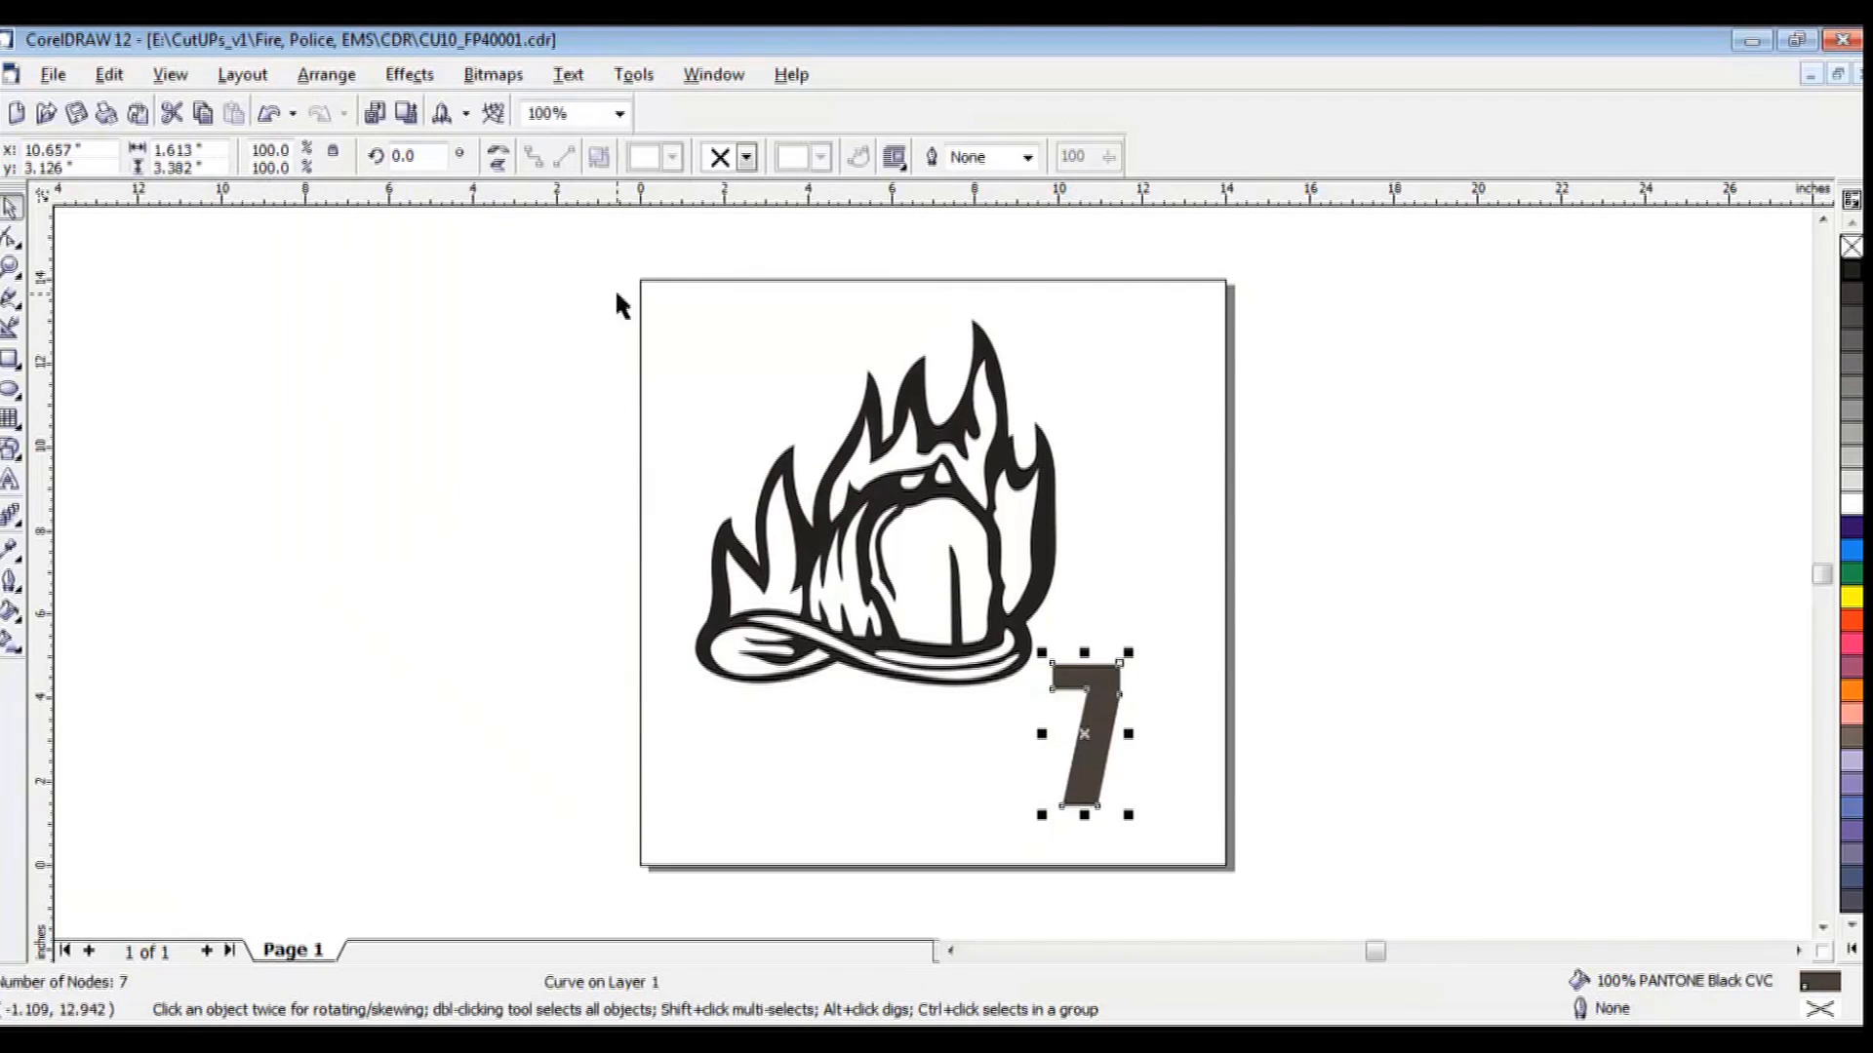
Set the 7's height to 4 inches and move it slightly toward the helmet so it overlaps the brim.
left_click(222, 168)
type("4")
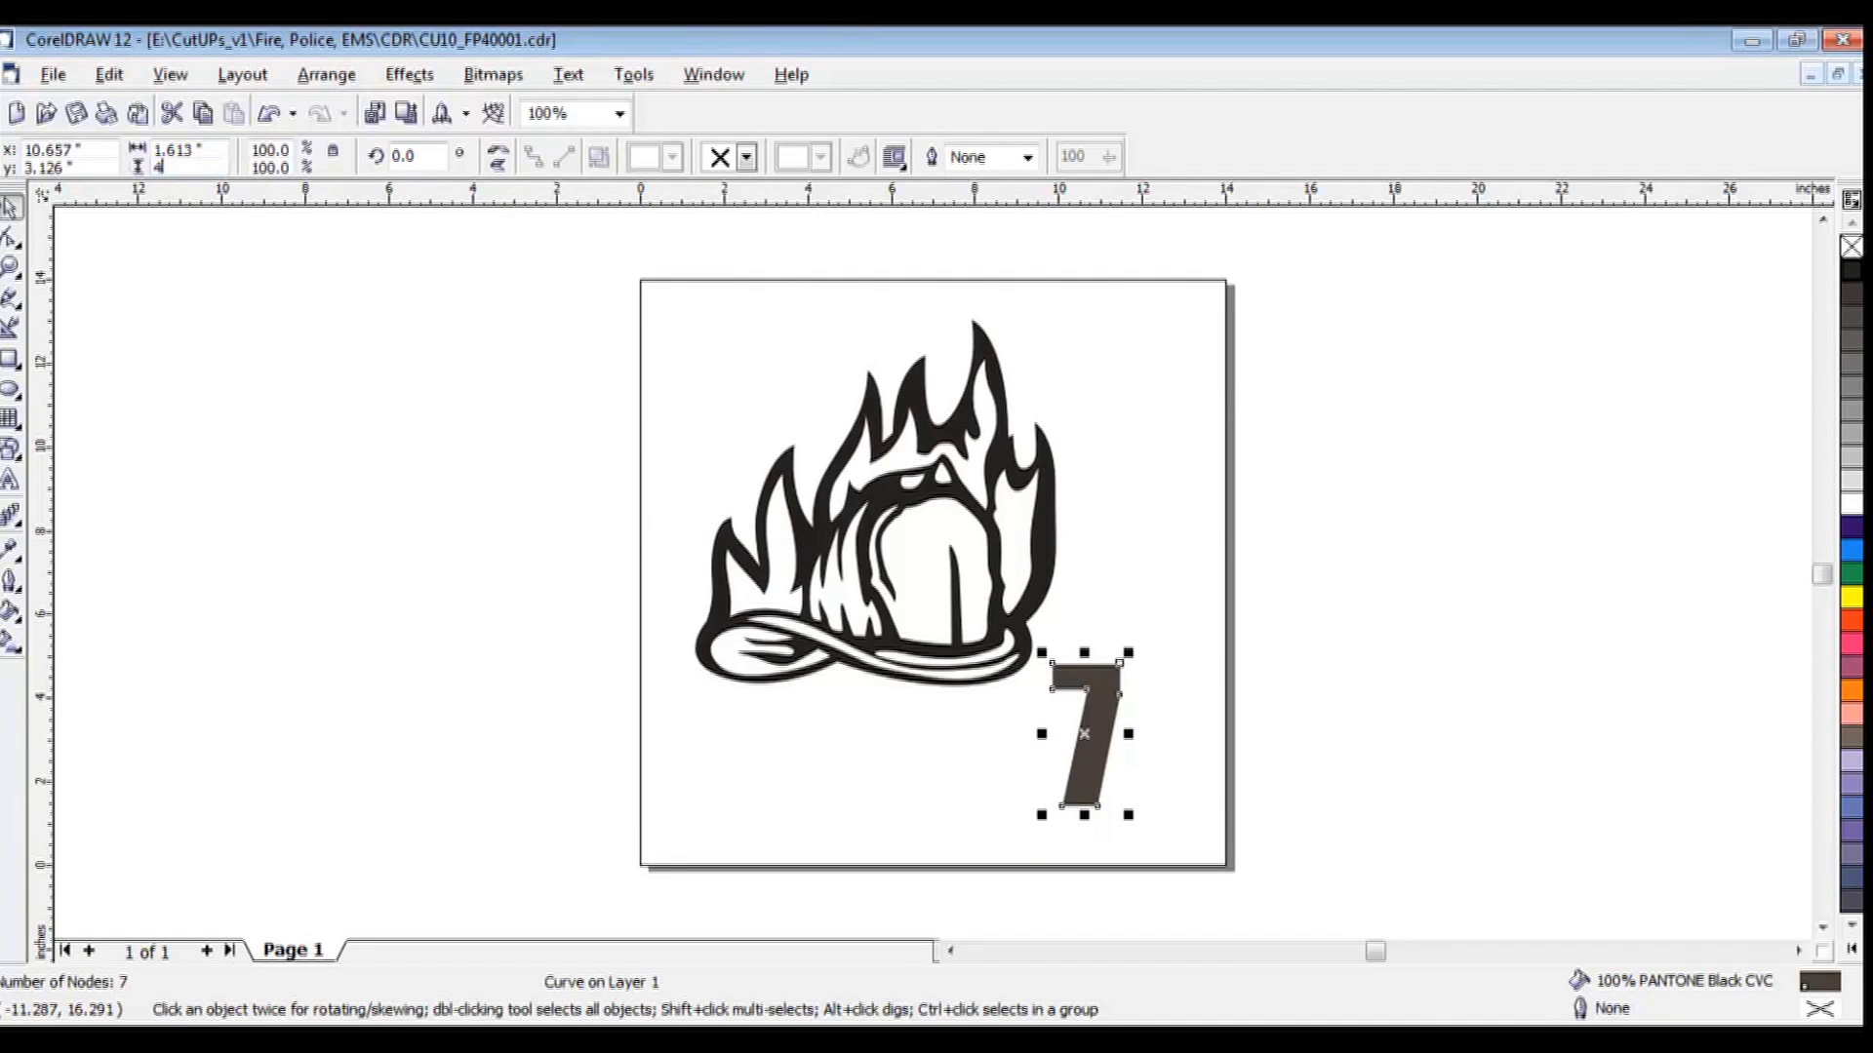
key("Return")
mouse_move(1085, 733)
left_mouse_down()
mouse_move(922, 585)
mouse_move(965, 595)
mouse_move(1051, 741)
left_mouse_up()
Select the flaming helmet and set its height to 10 inches.
left_click(837, 607)
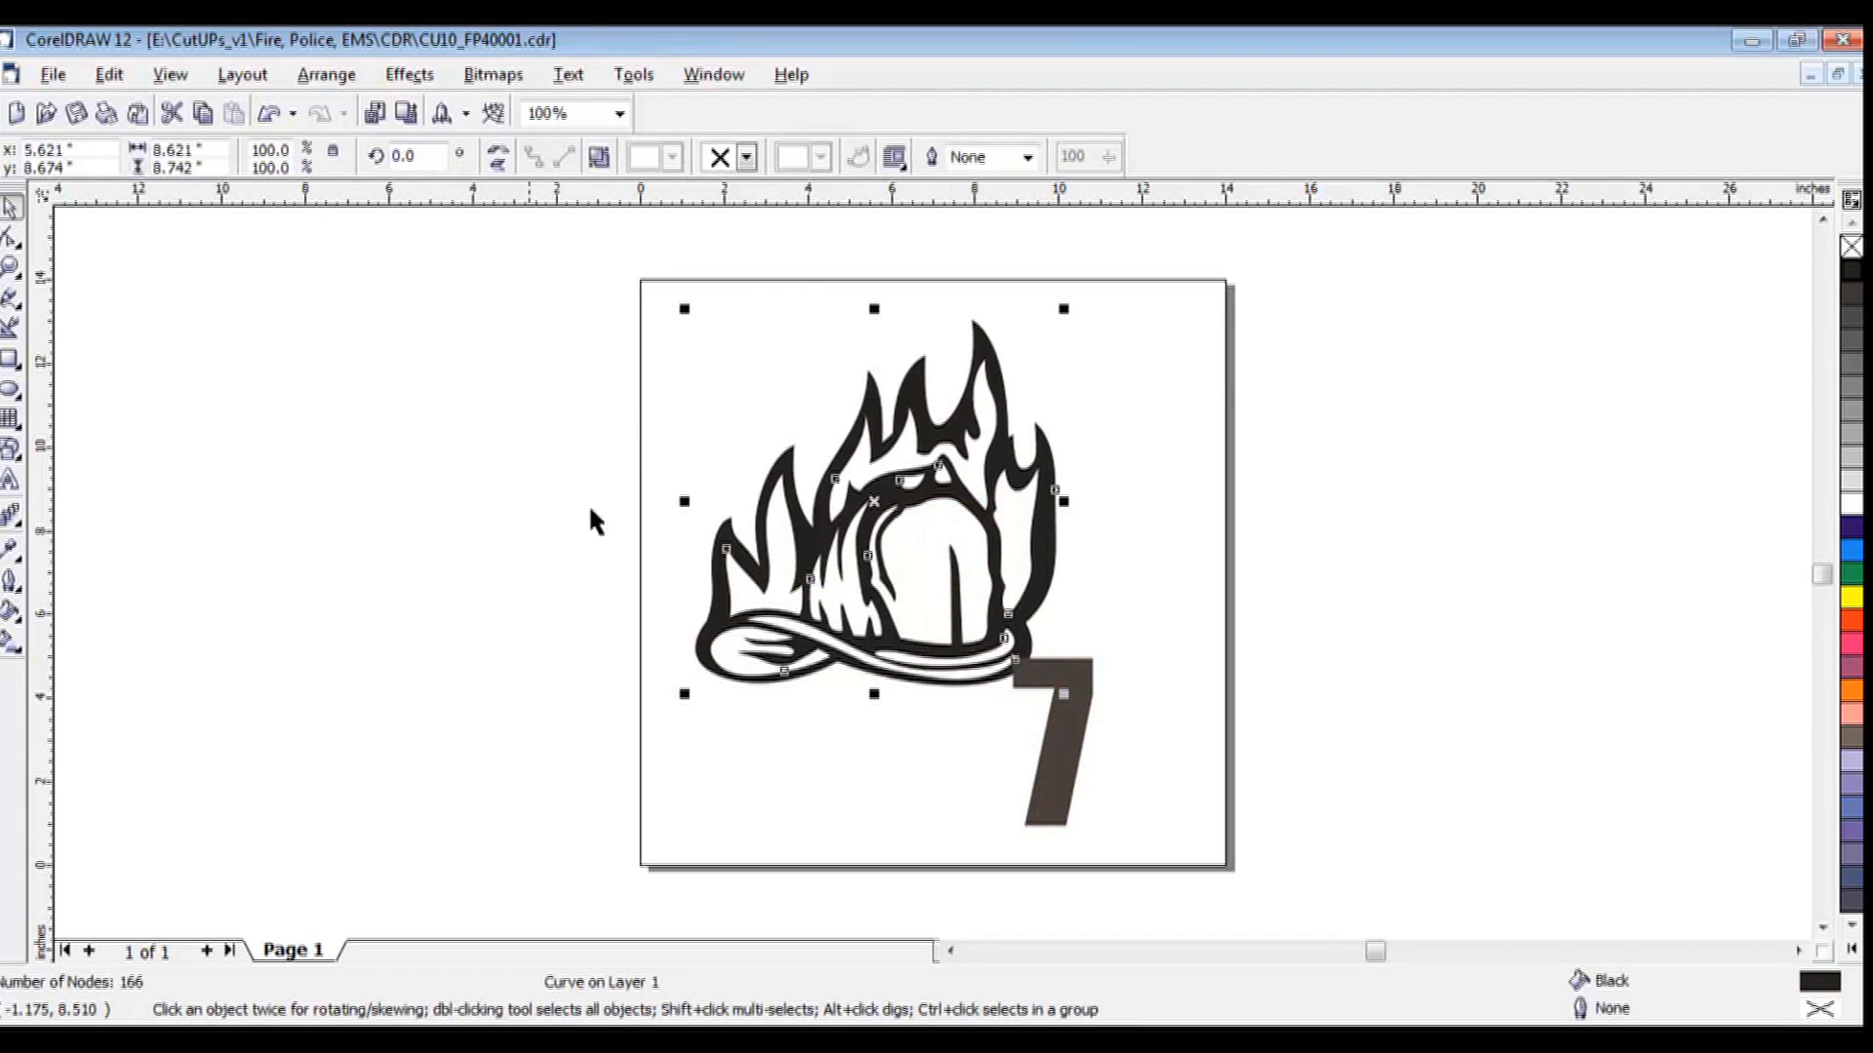
left_click_drag(212, 166, 149, 166)
type("10")
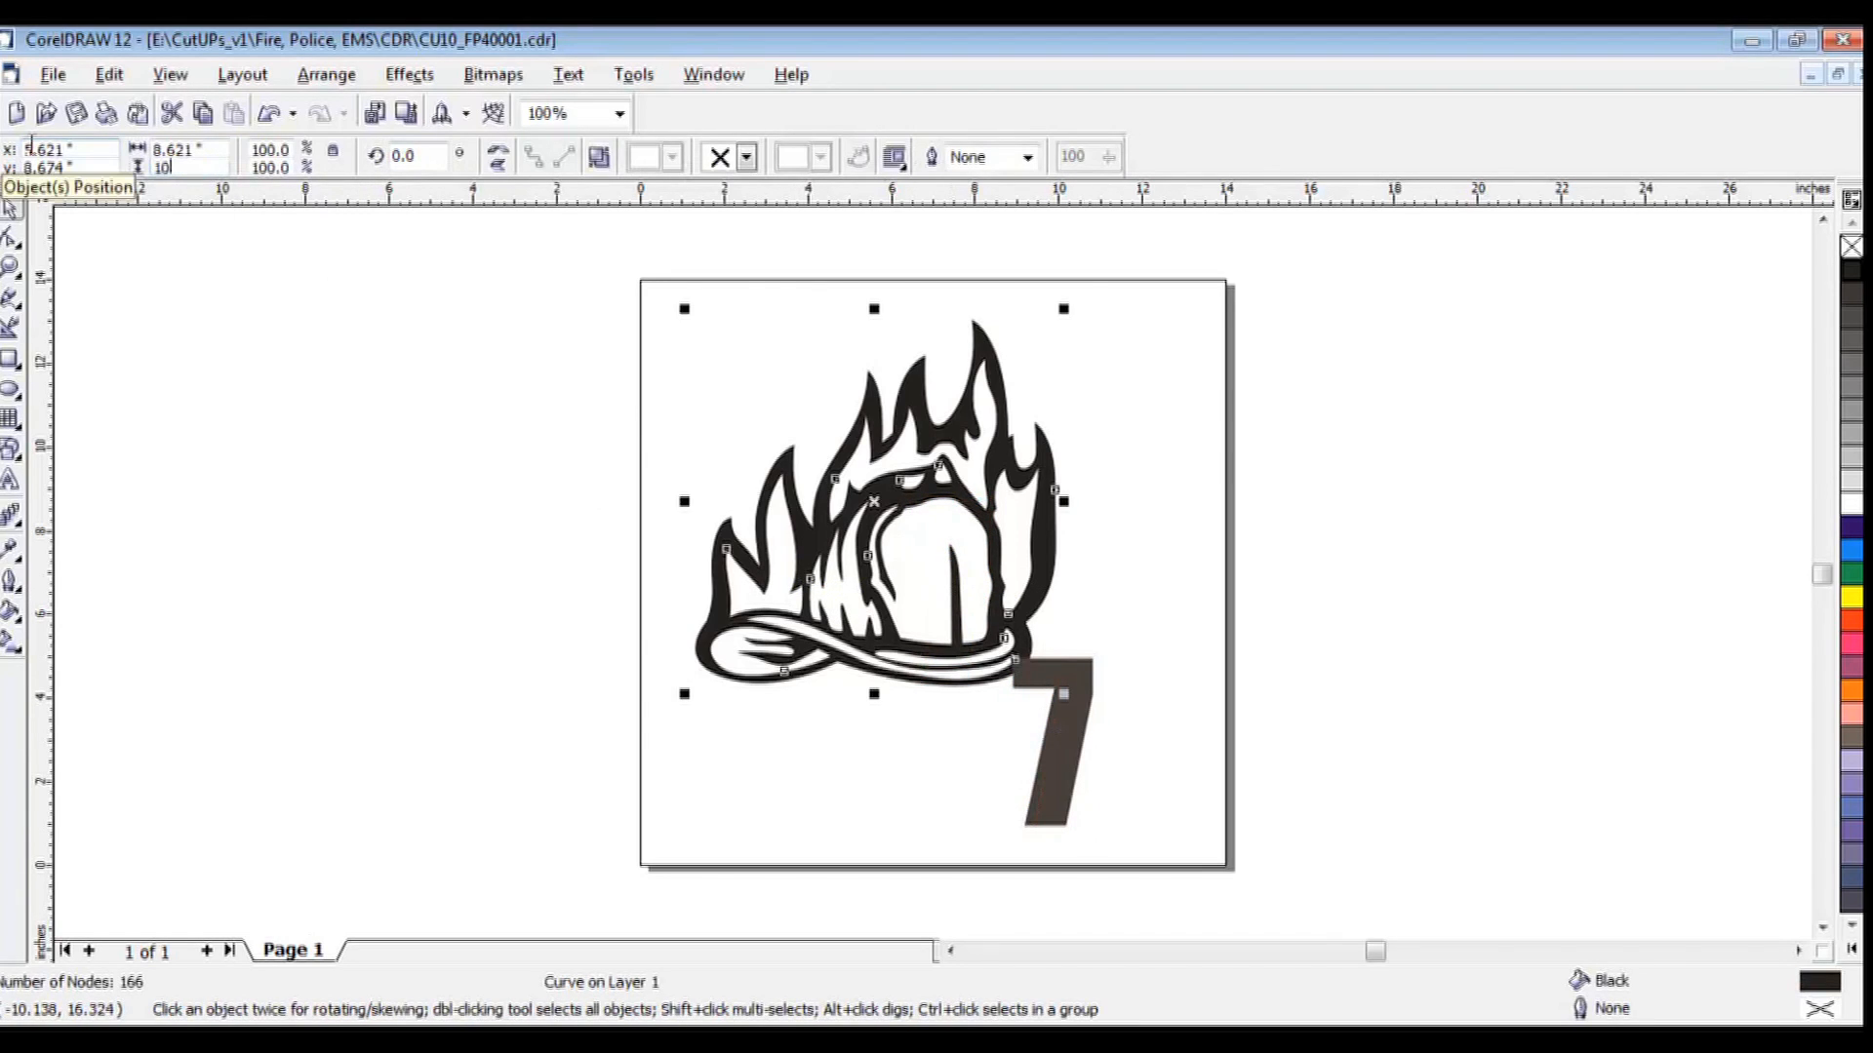
key("Return")
Move the 7 inside the helmet's front and shrink it to about 3.2 inches high, centred at about X 7.7 and Y 6.5 inches.
left_click(1053, 745)
left_click_drag(1054, 744, 959, 578)
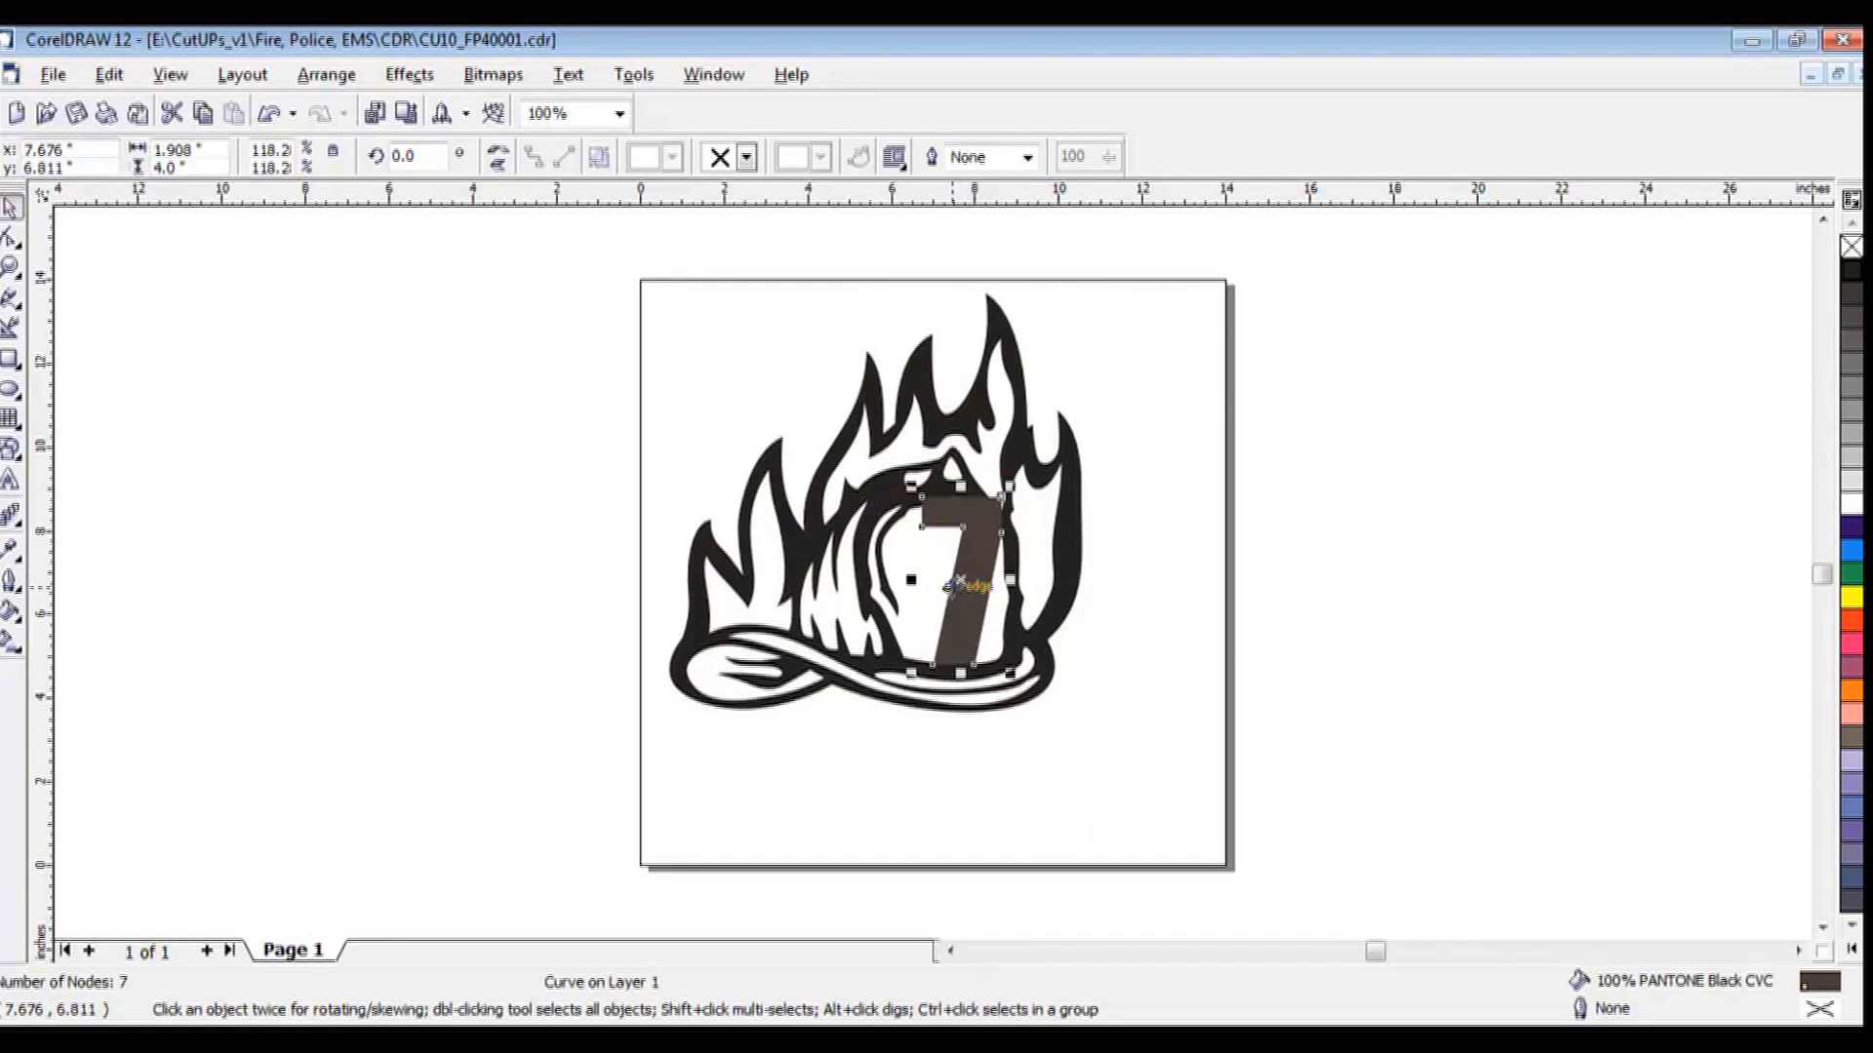
left_click_drag(910, 485, 950, 534)
left_click_drag(982, 615, 936, 596)
left_click_drag(978, 533, 1022, 513)
left_click_drag(942, 586, 959, 594)
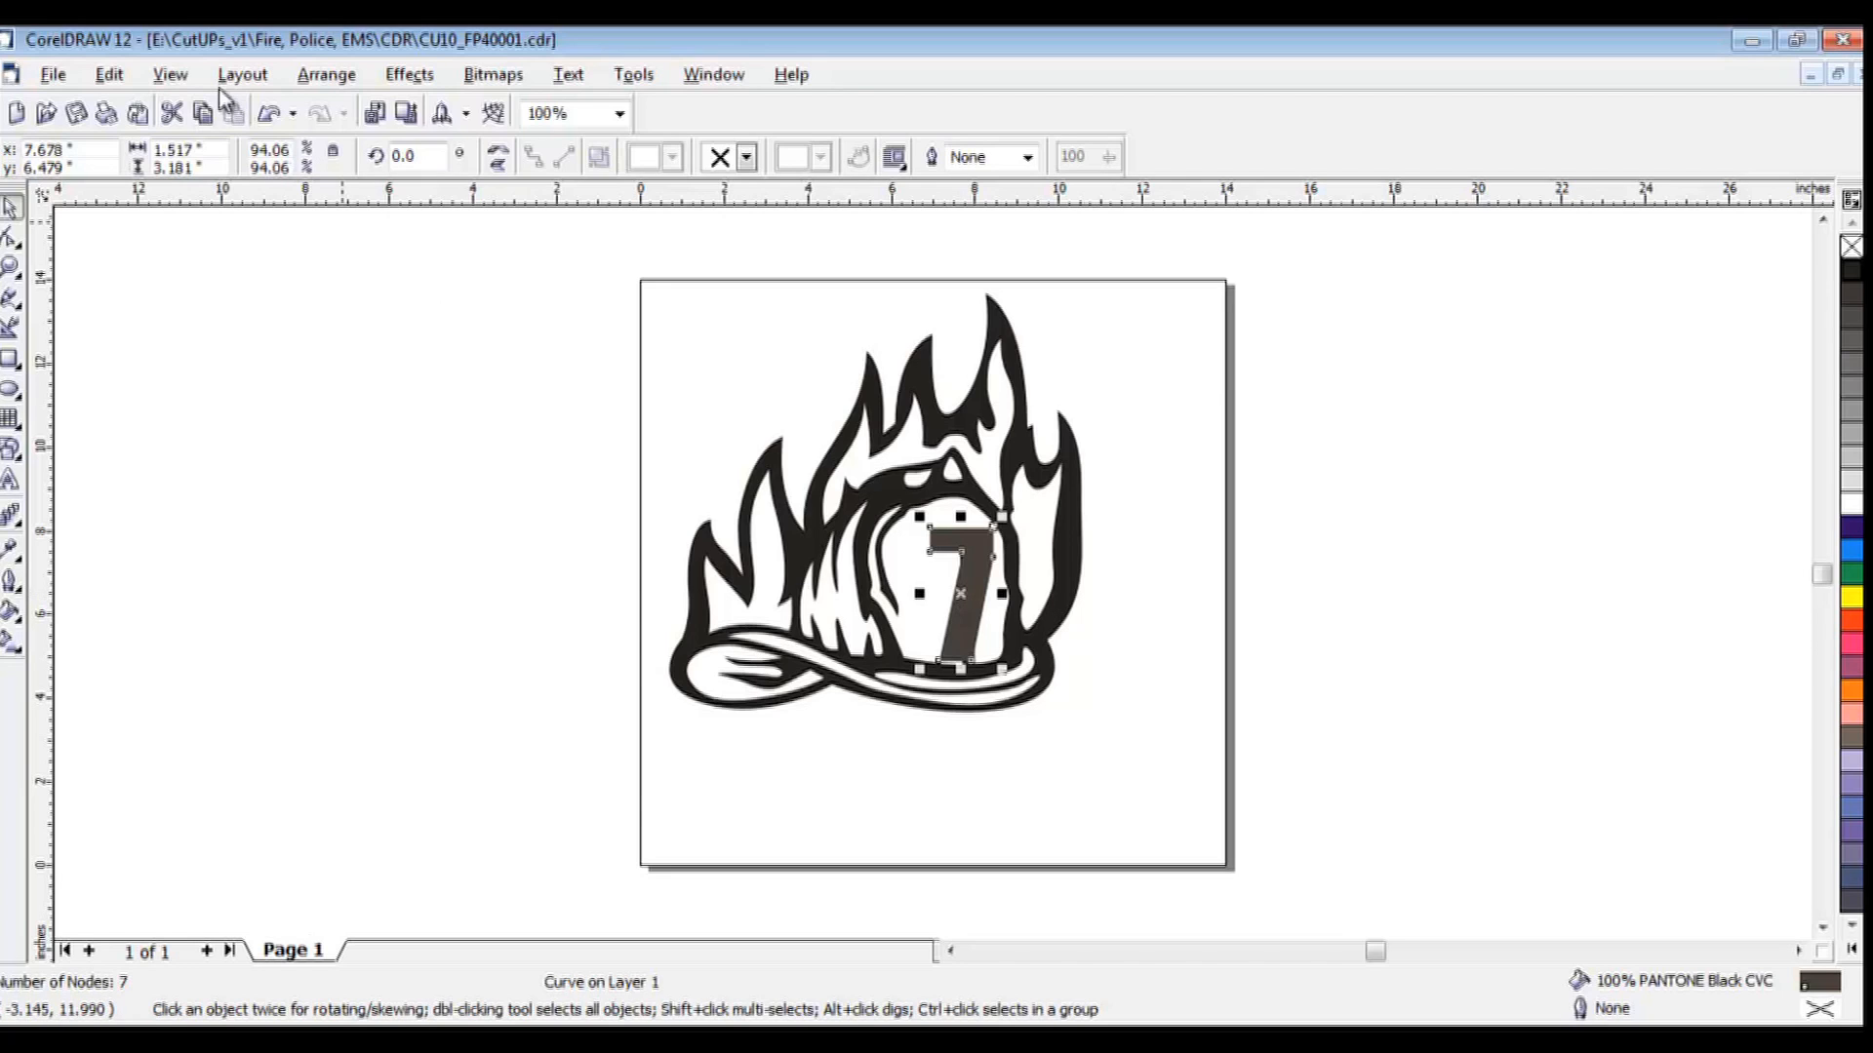
Display the design in Wireframe view and examine where the 7's outline crosses the helmet's lines.
left_click(171, 75)
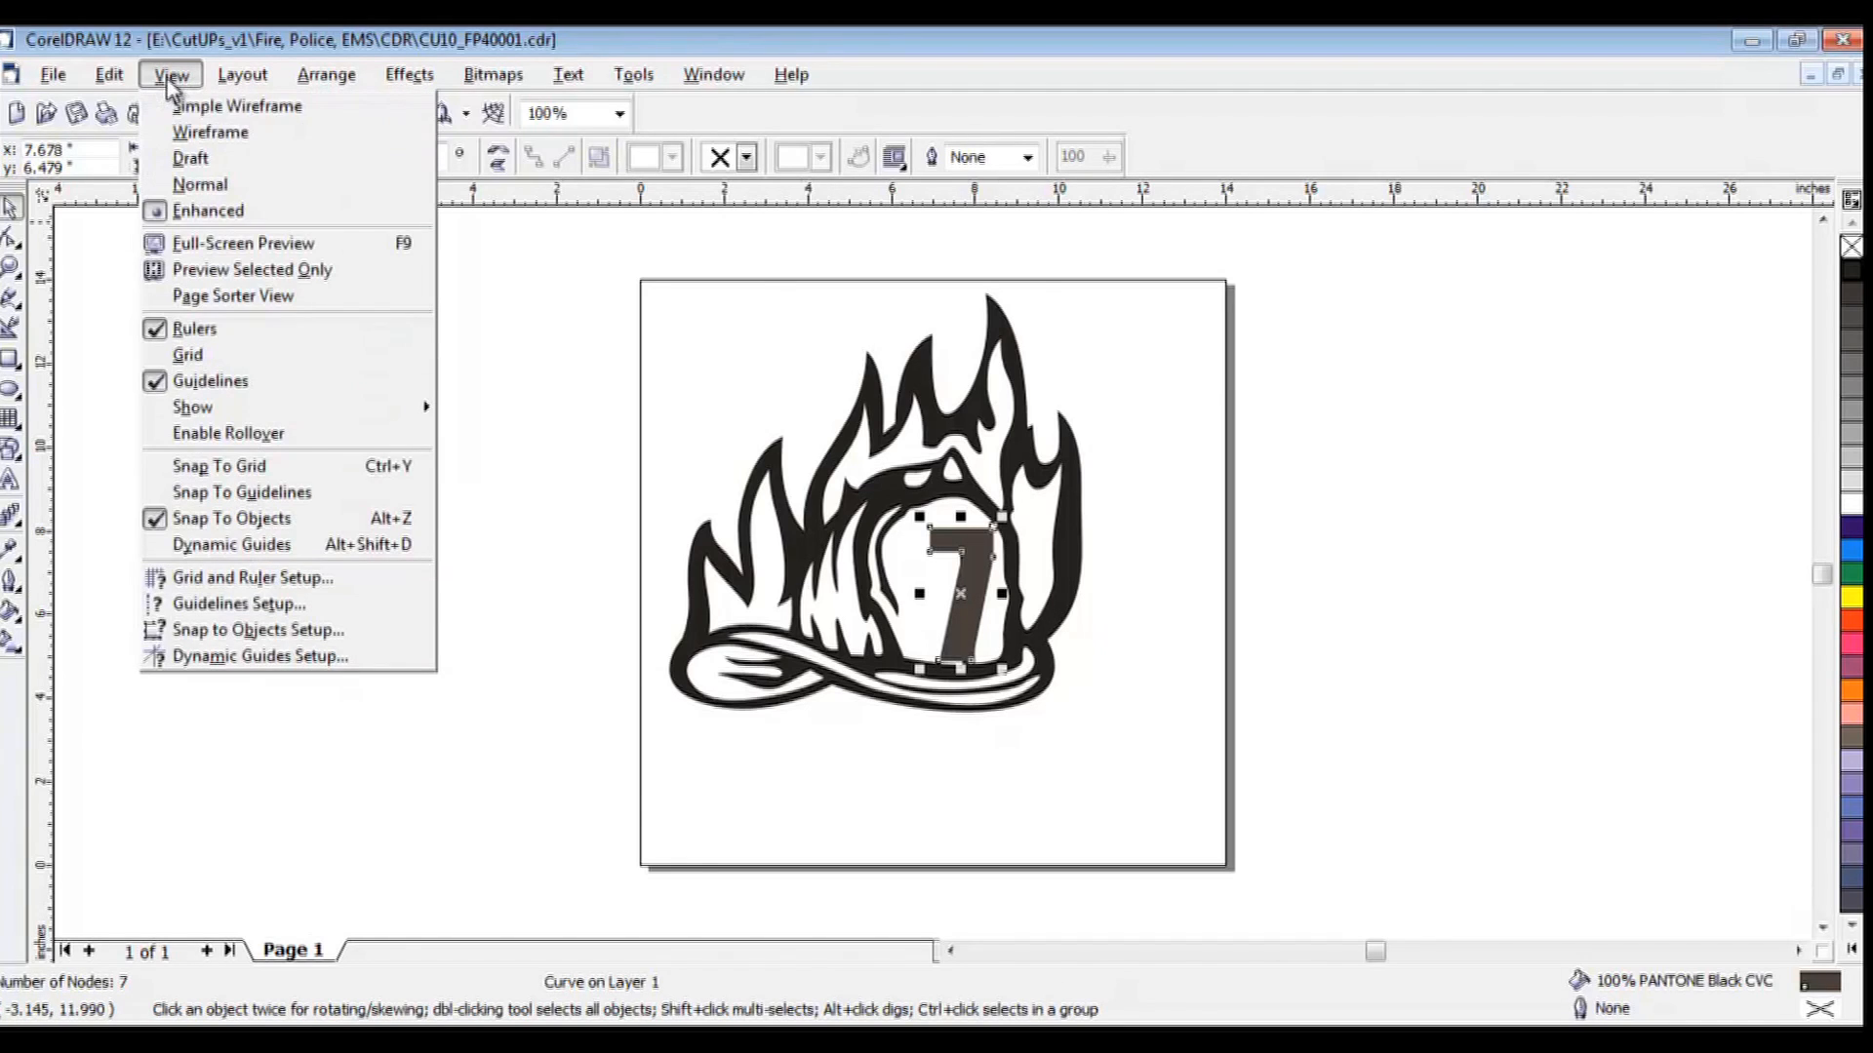
left_click(209, 137)
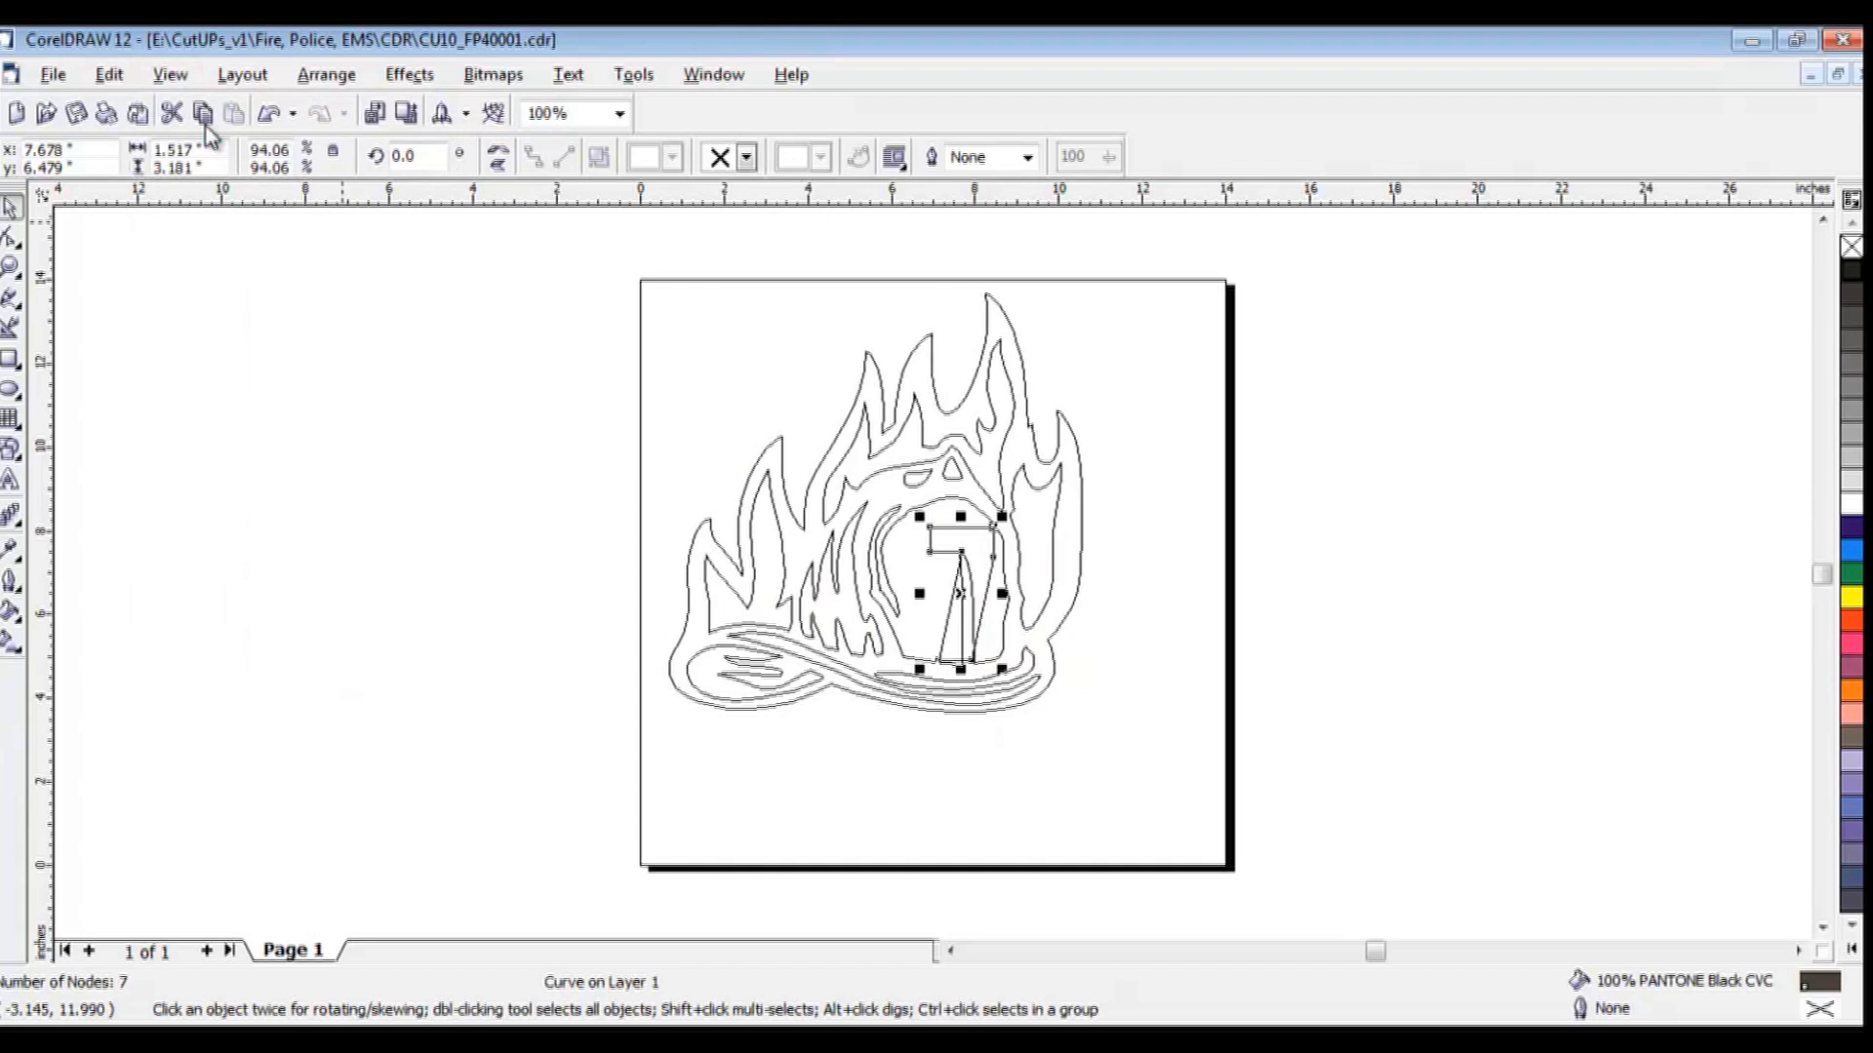
left_click(912, 780)
left_click(11, 266)
left_click_drag(824, 813, 1133, 472)
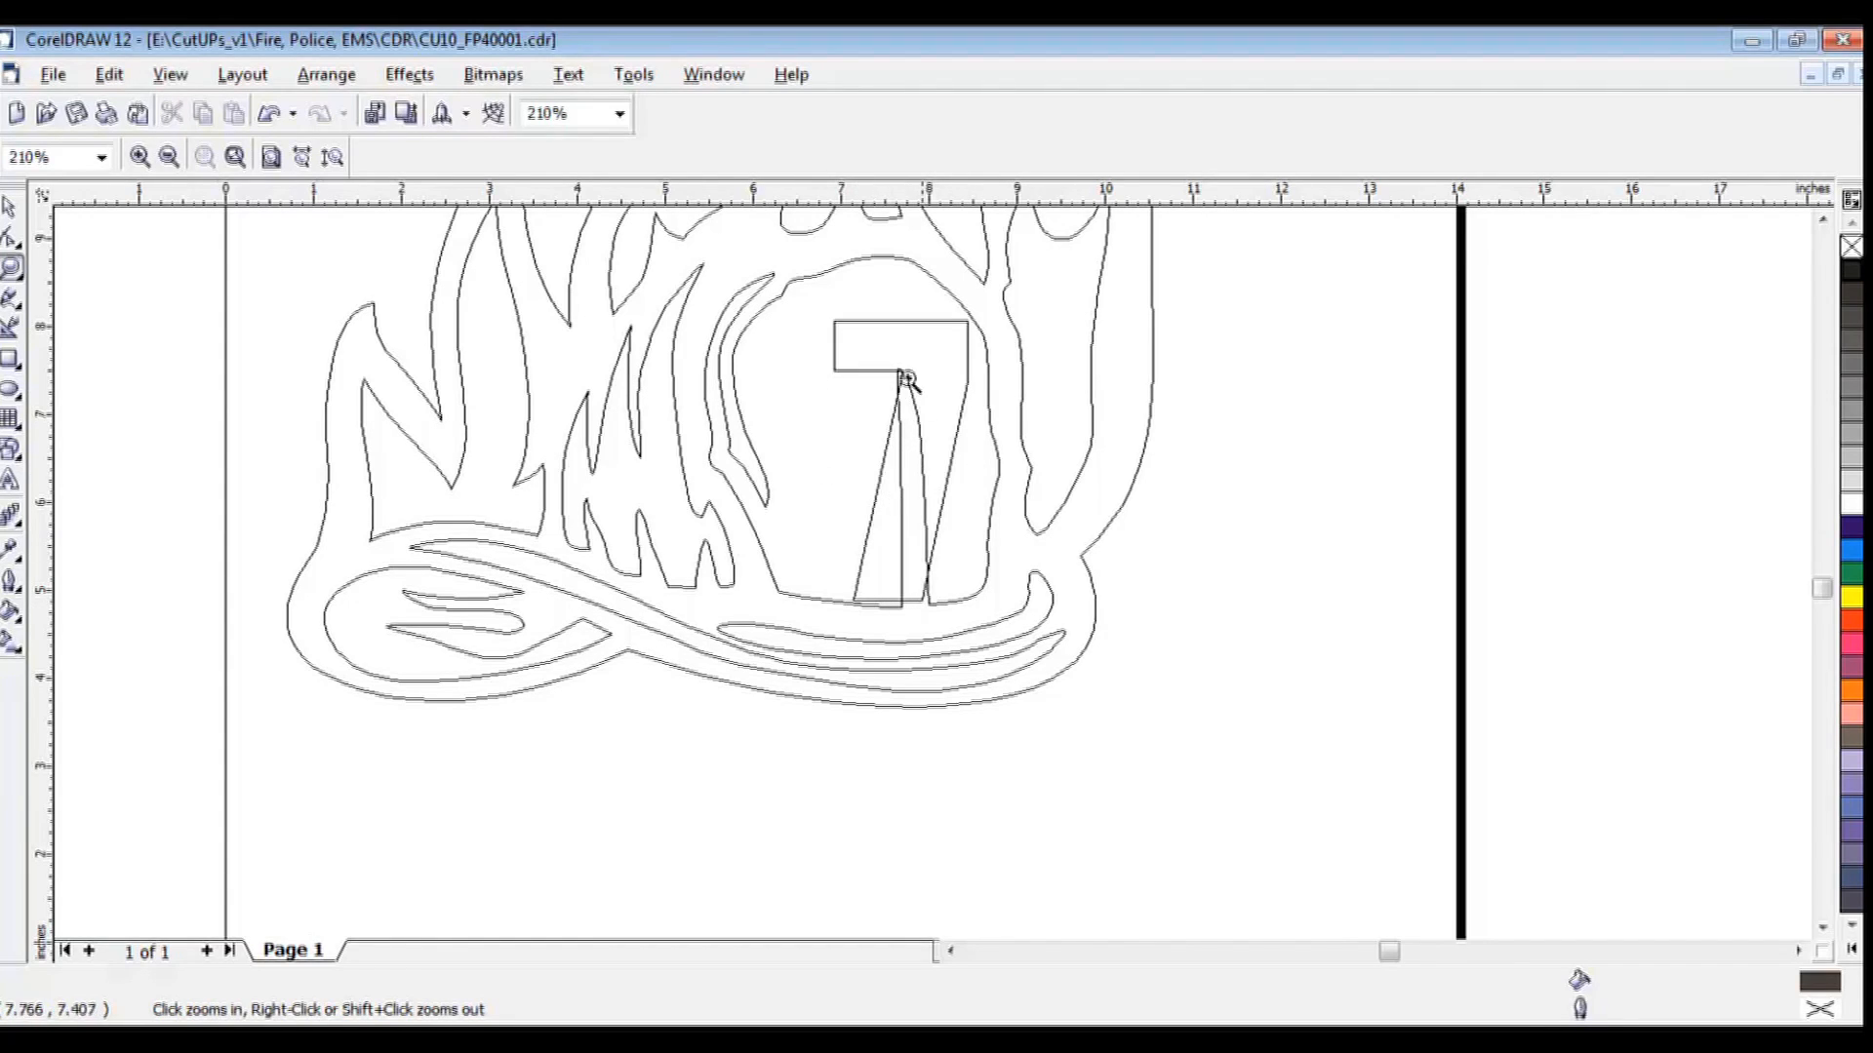
right_click(939, 488)
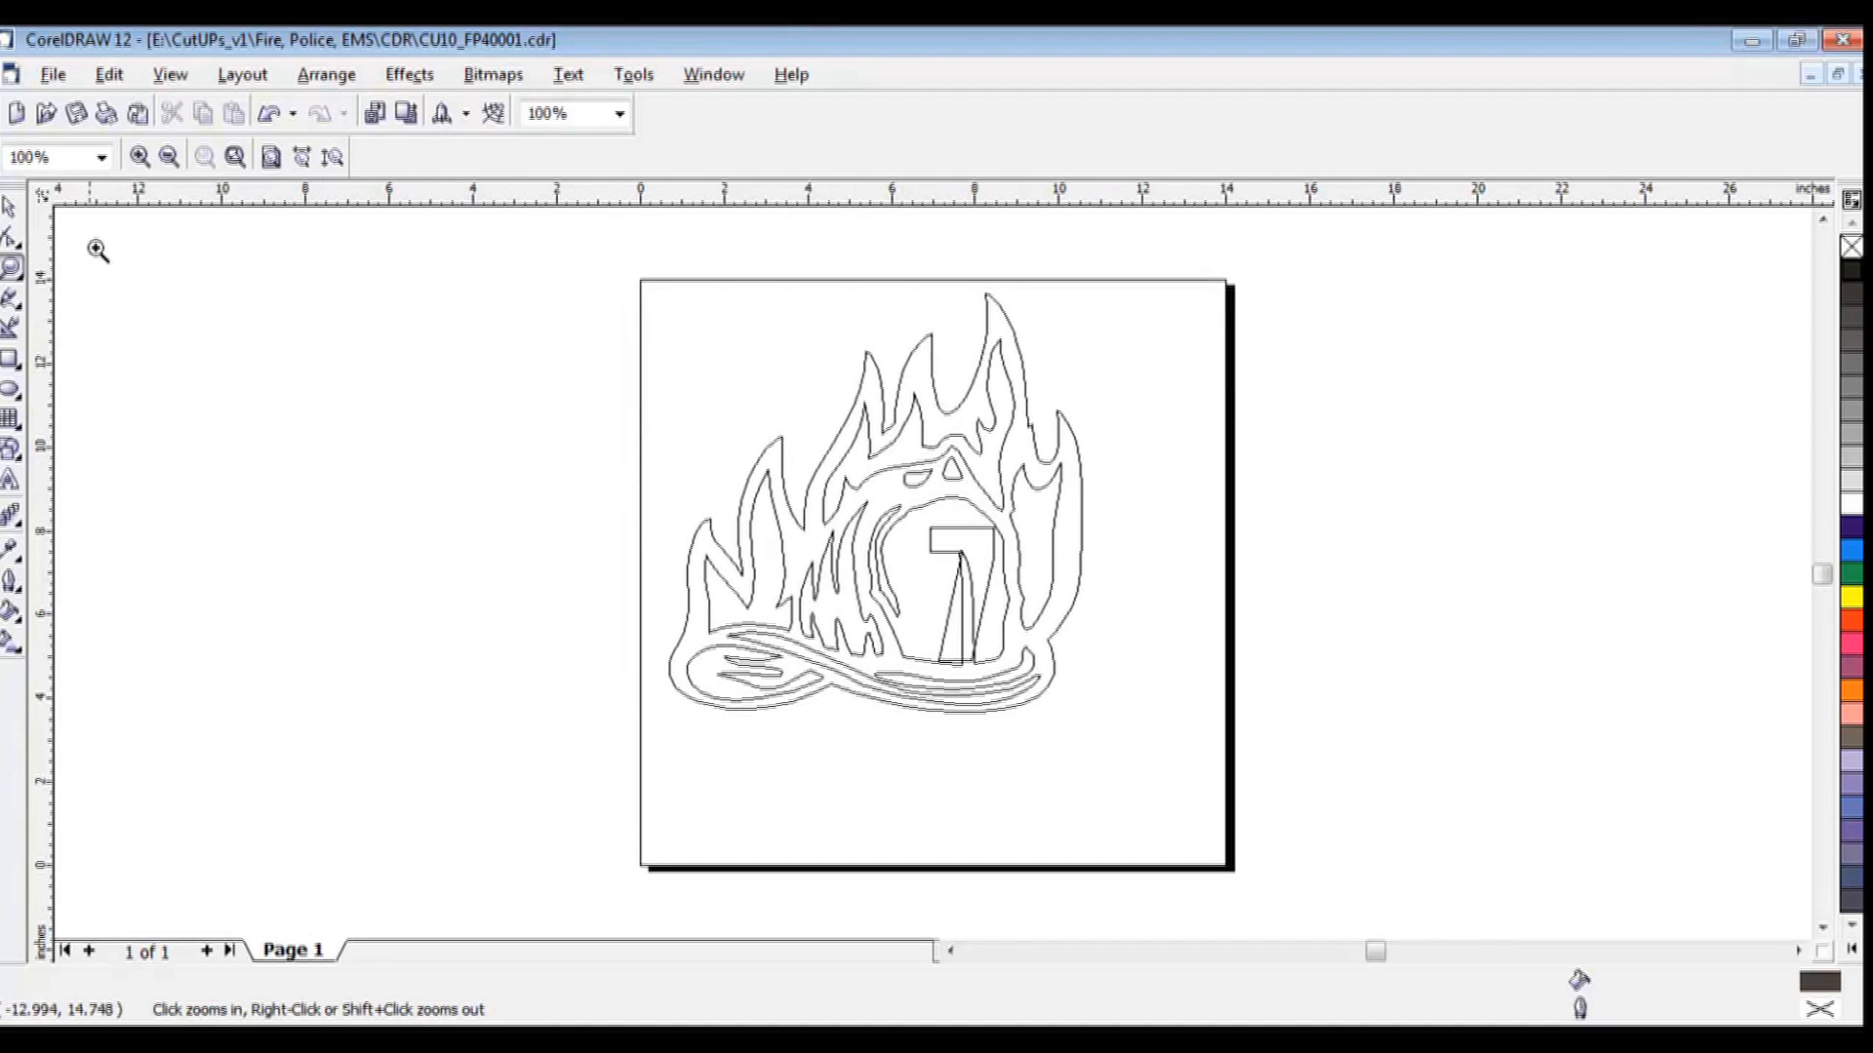
left_click(12, 210)
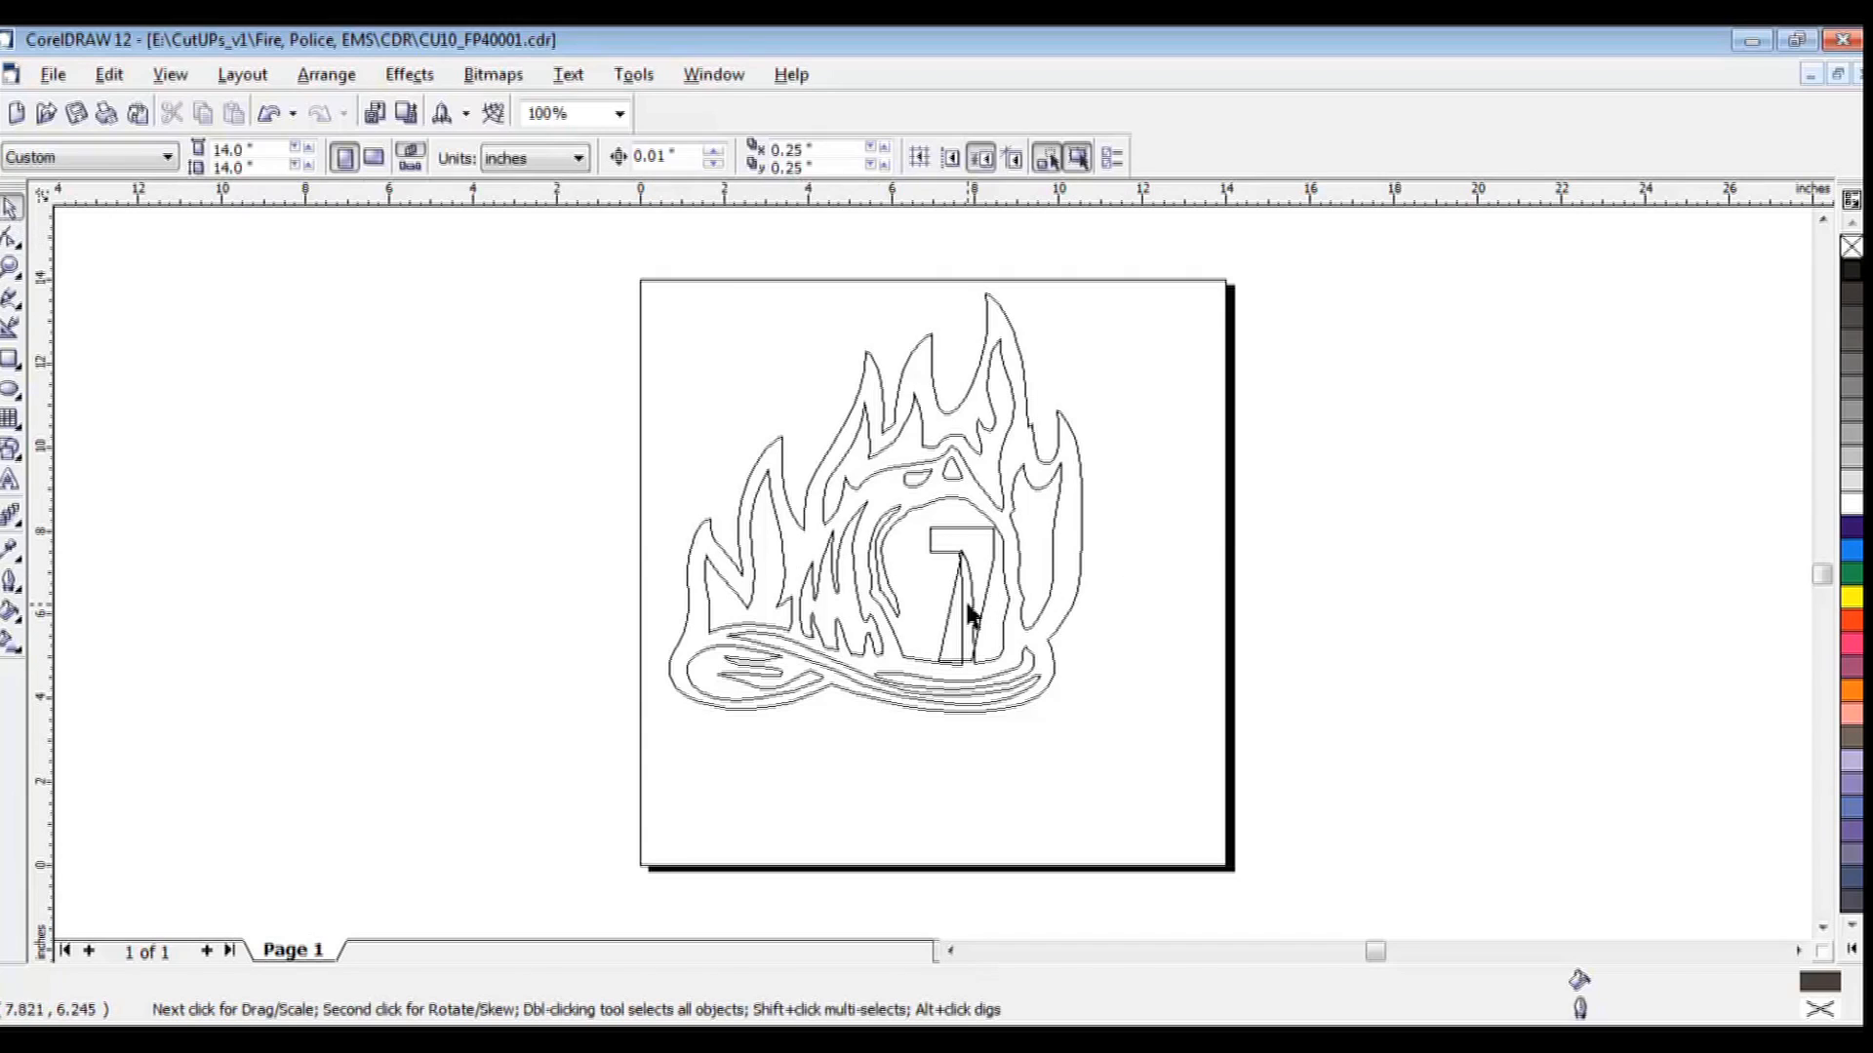
Add the artistic text "CVFD" in Impact below the helmet's brim.
left_click(11, 483)
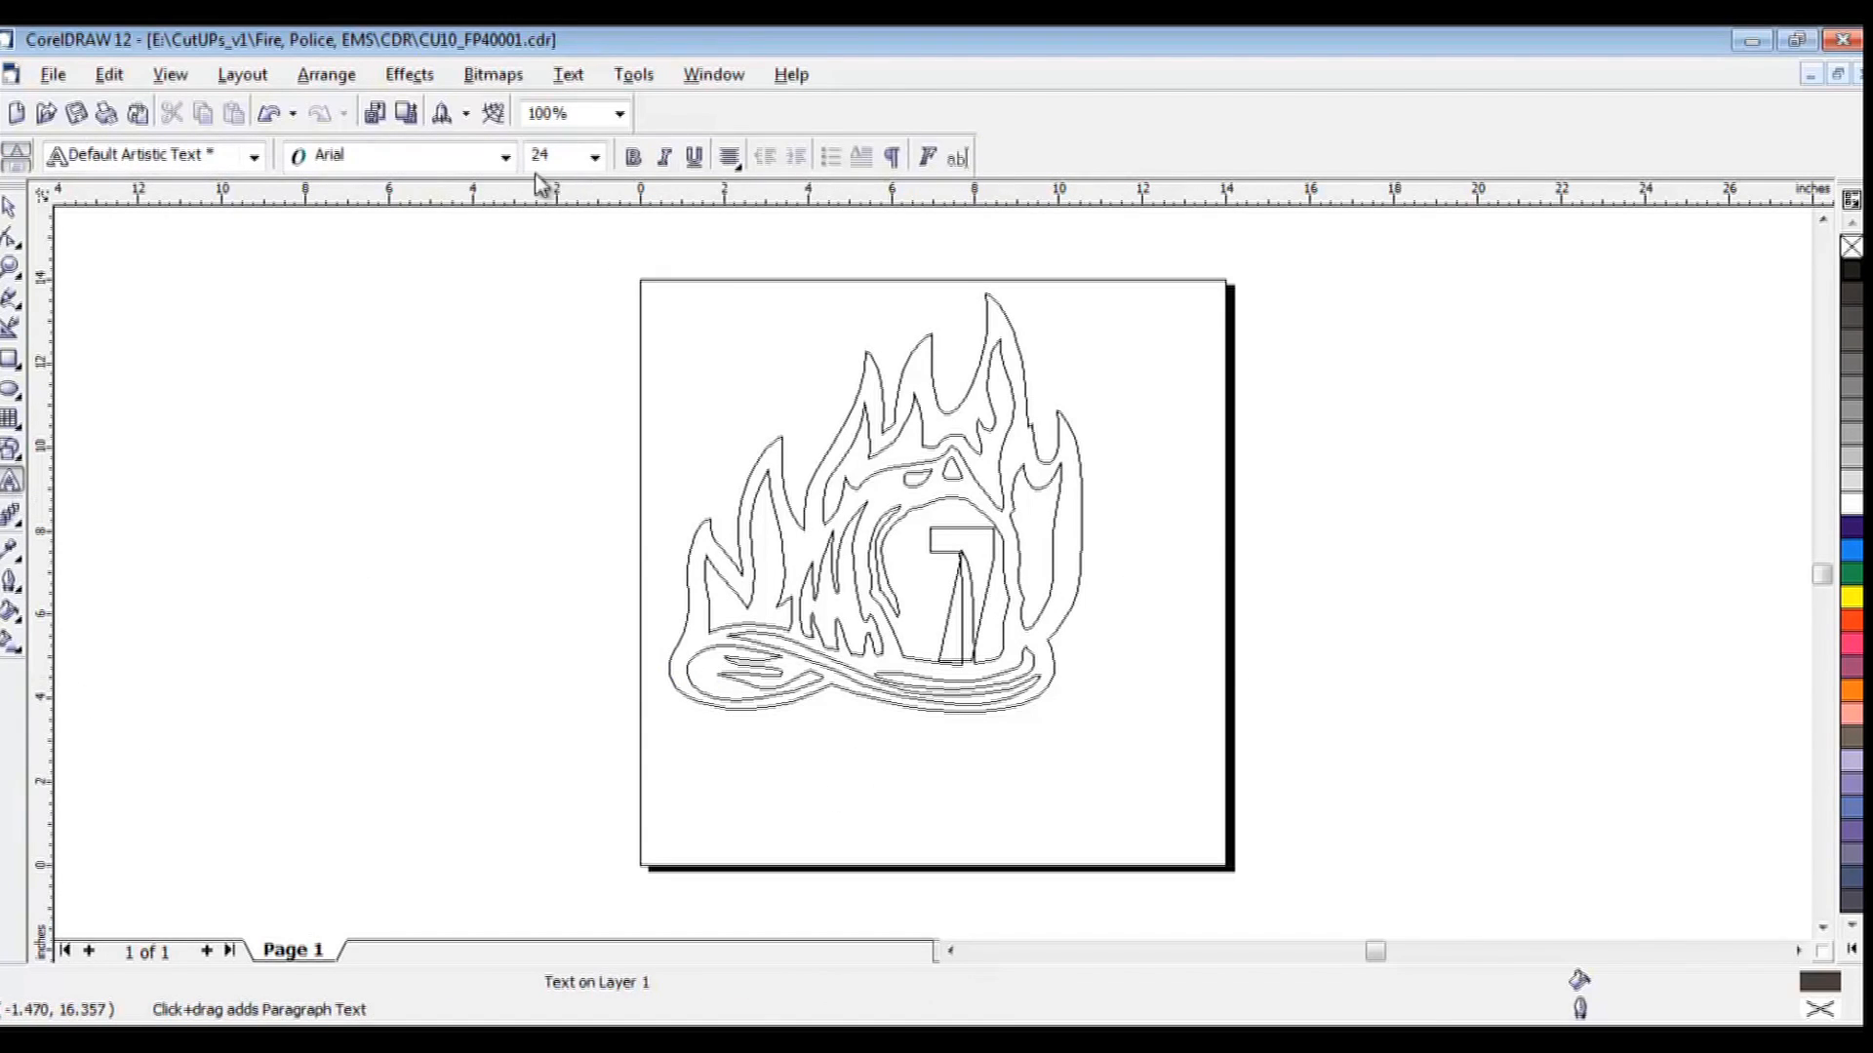
left_click(505, 156)
left_click(455, 213)
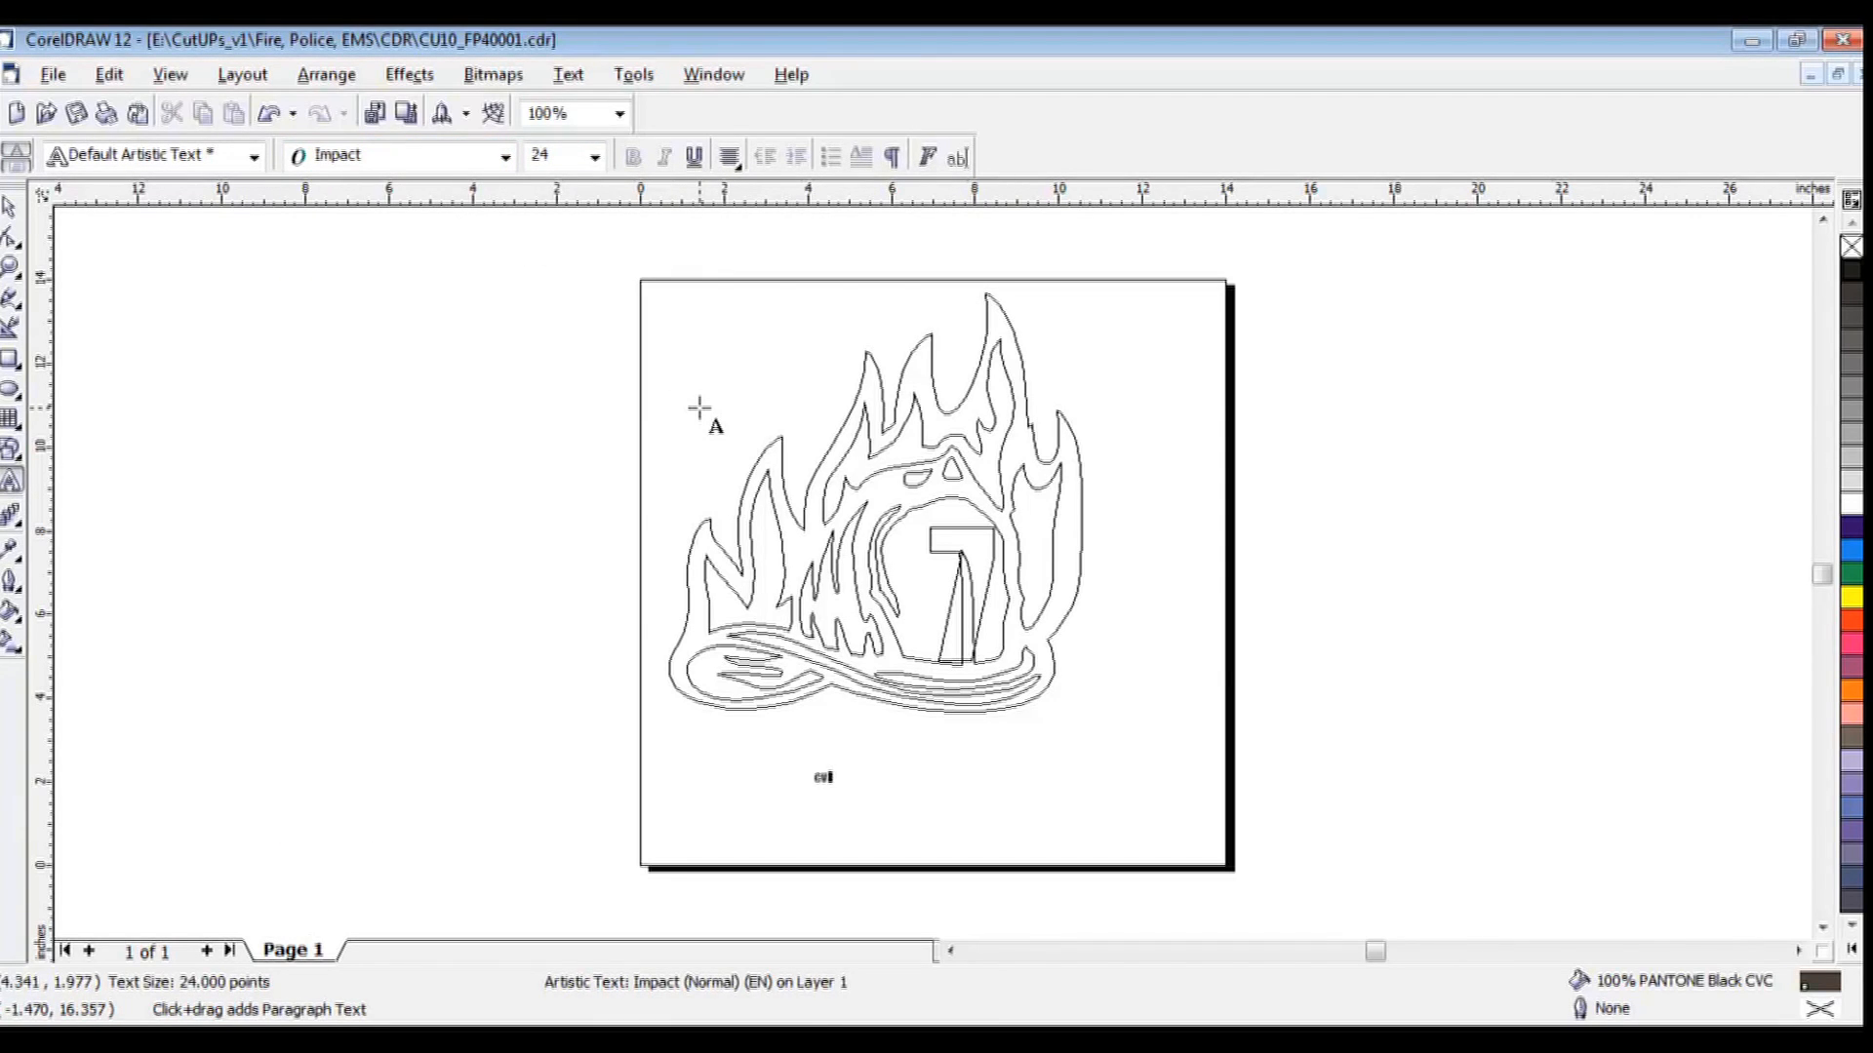
key("BackSpace")
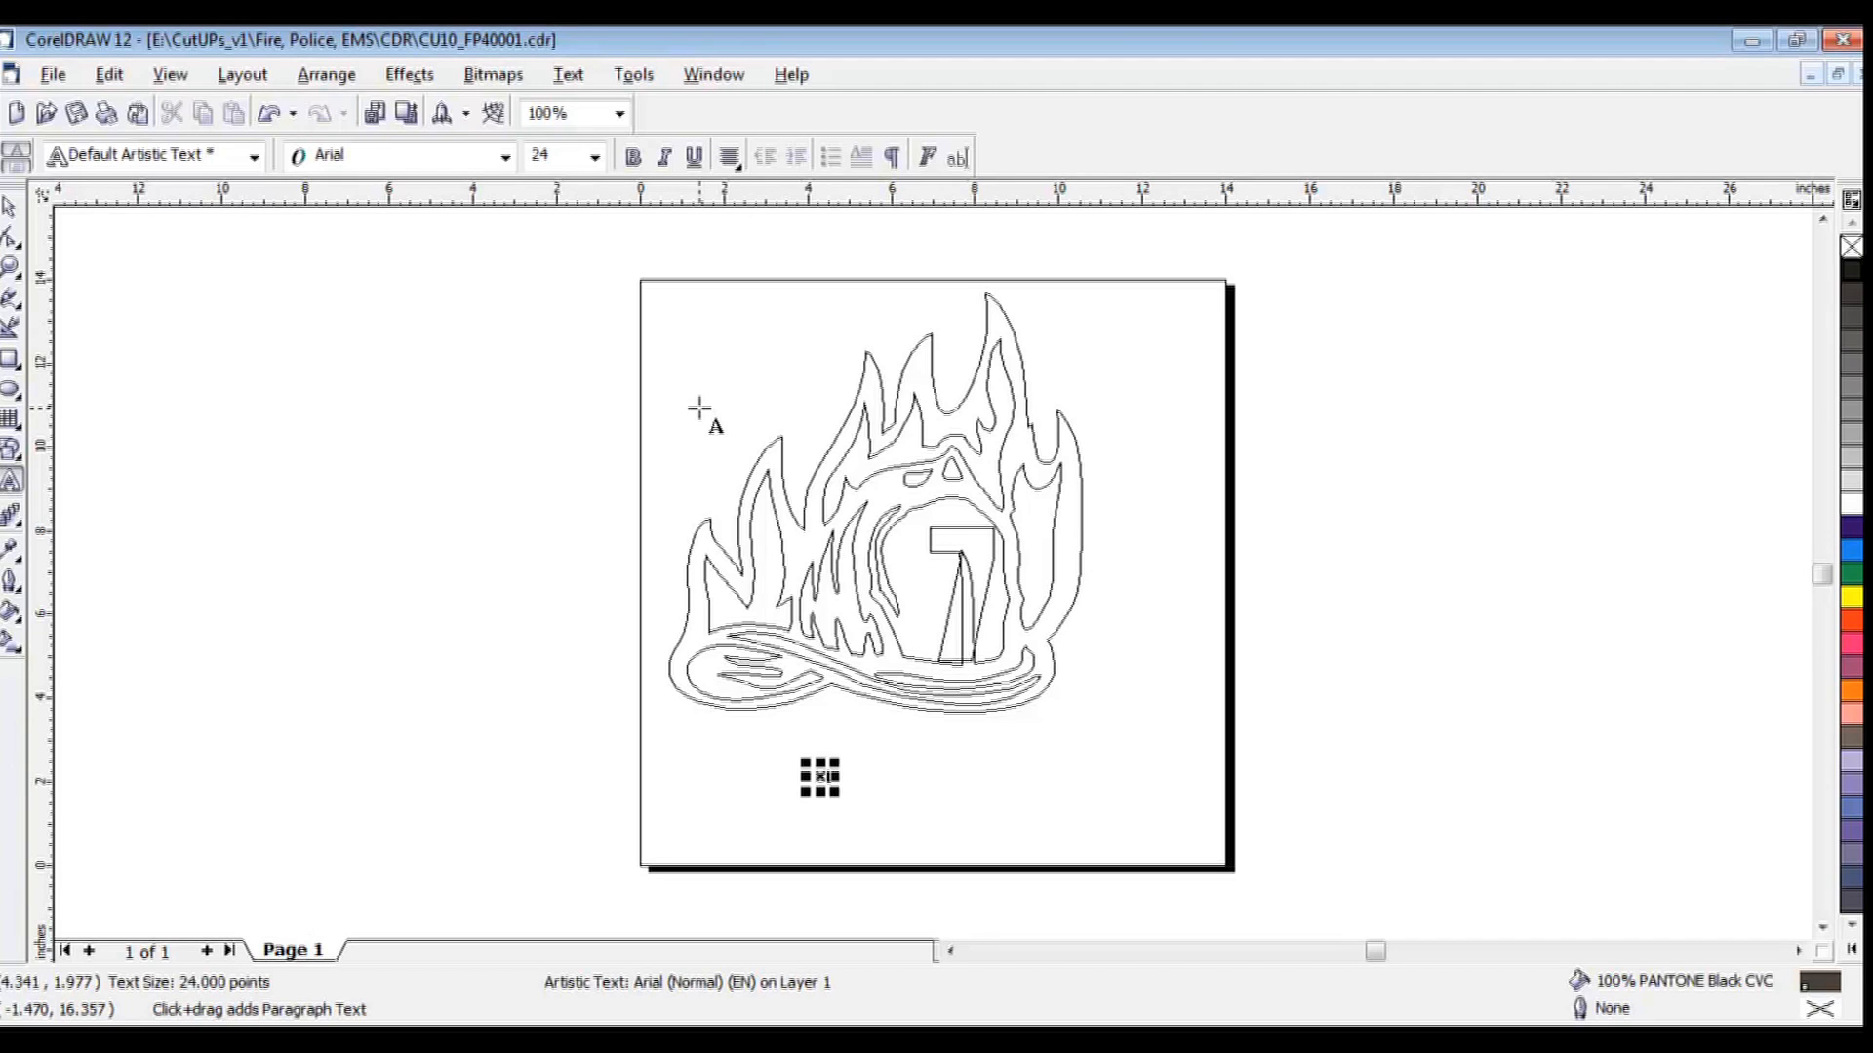
type("VFD")
left_click(8, 207)
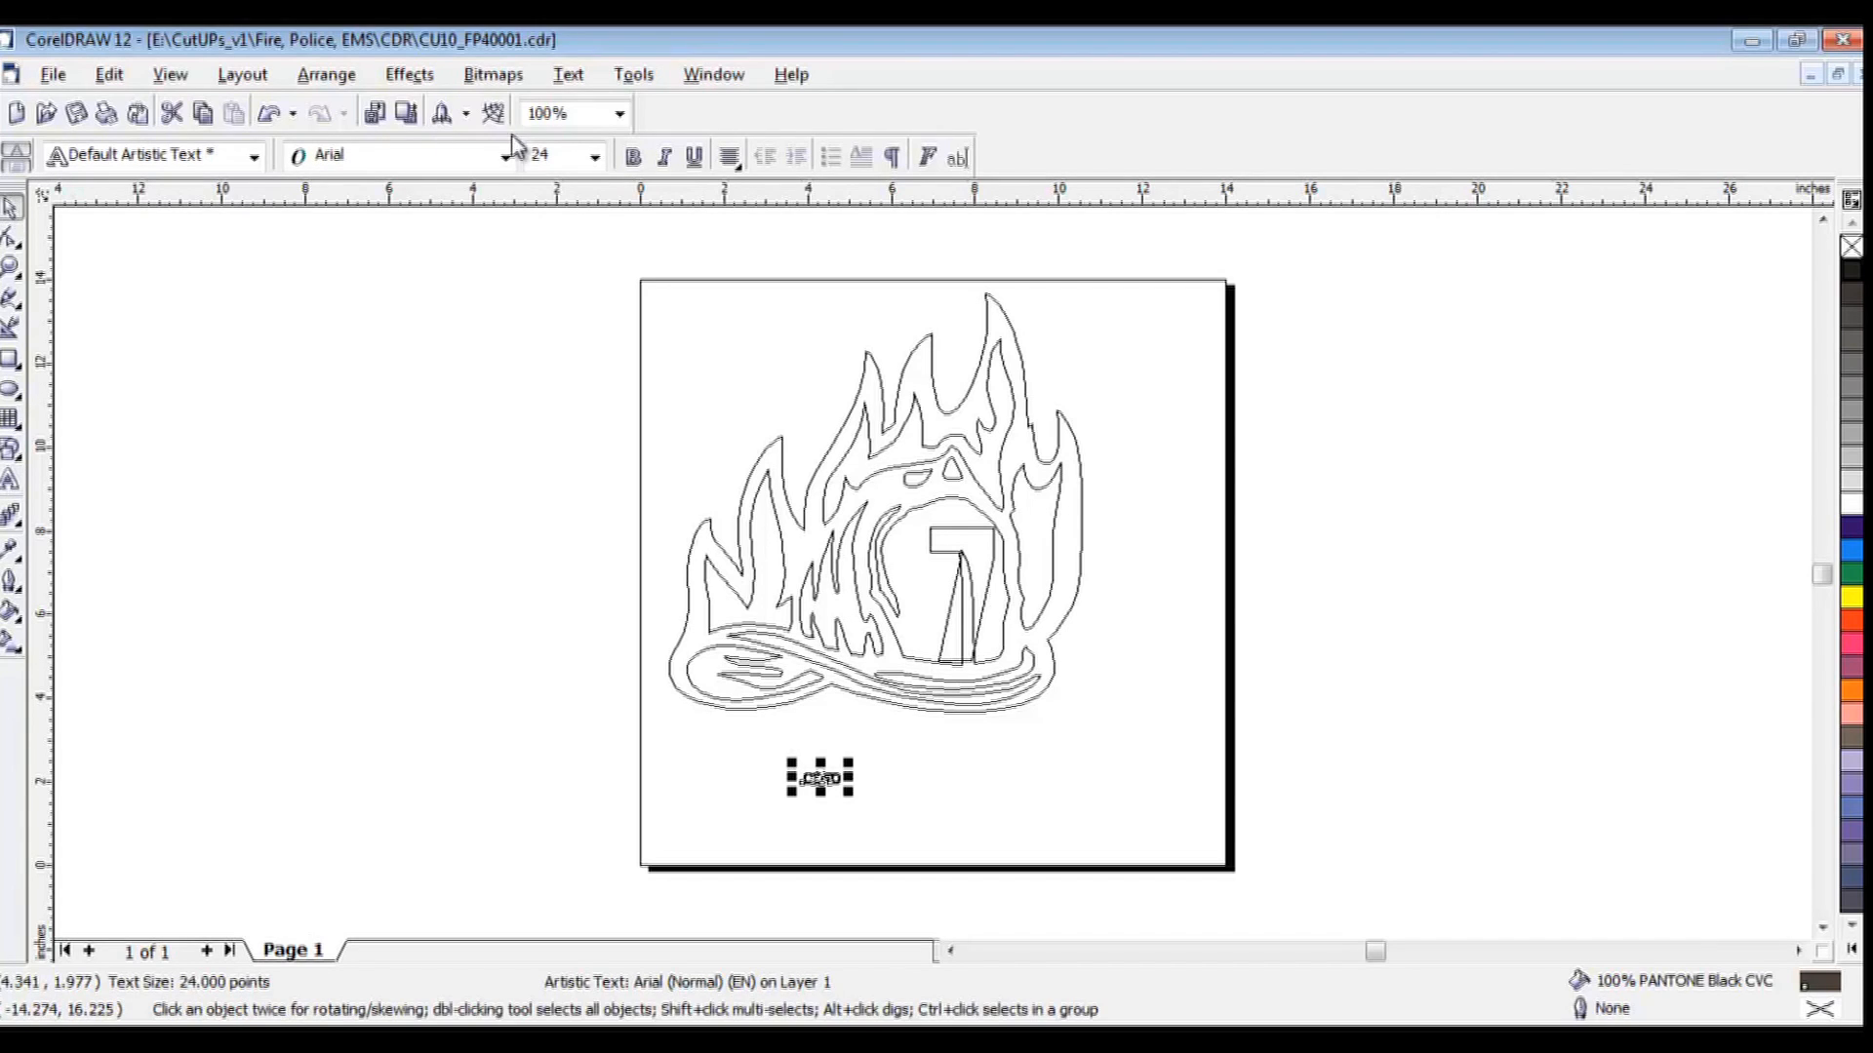
left_click(506, 156)
left_click(472, 214)
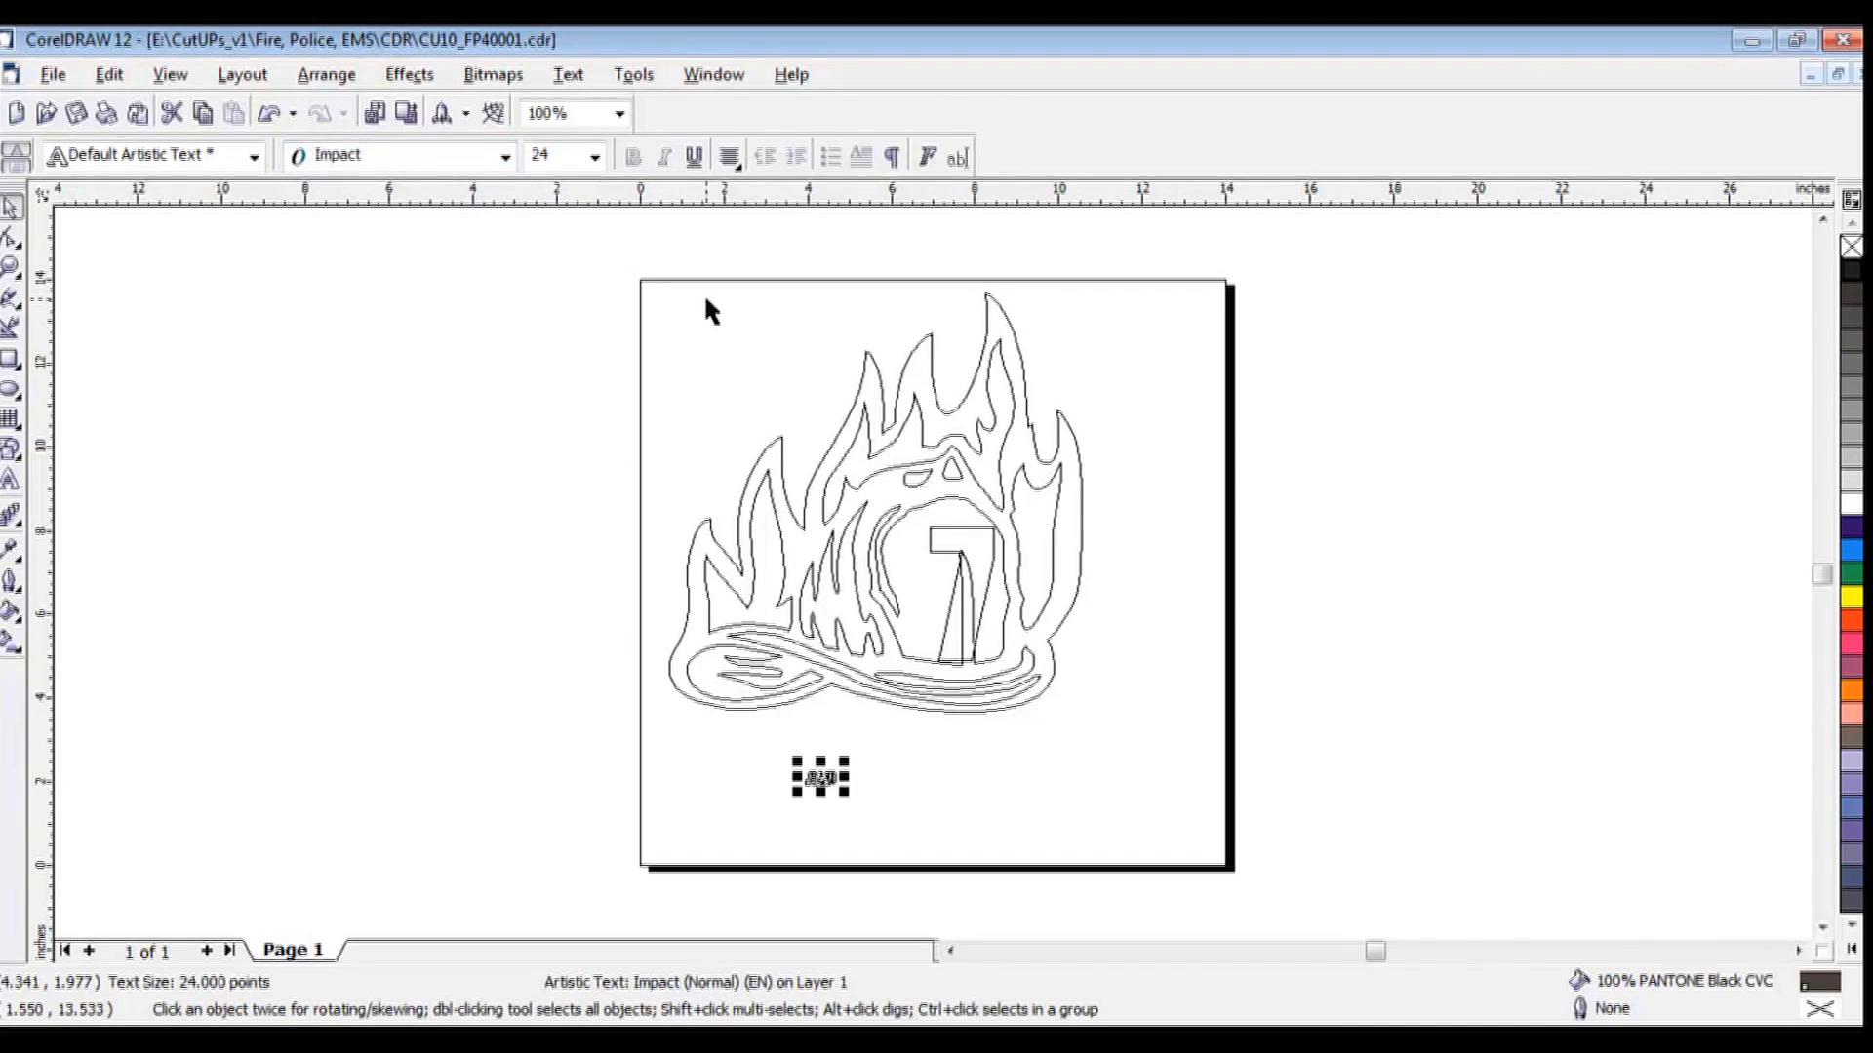
Enlarge CVFD to about 187 points, convert it to curves and place it over the brim at about X 7.7 and Y 3.5 inches.
left_click_drag(846, 760, 1031, 682)
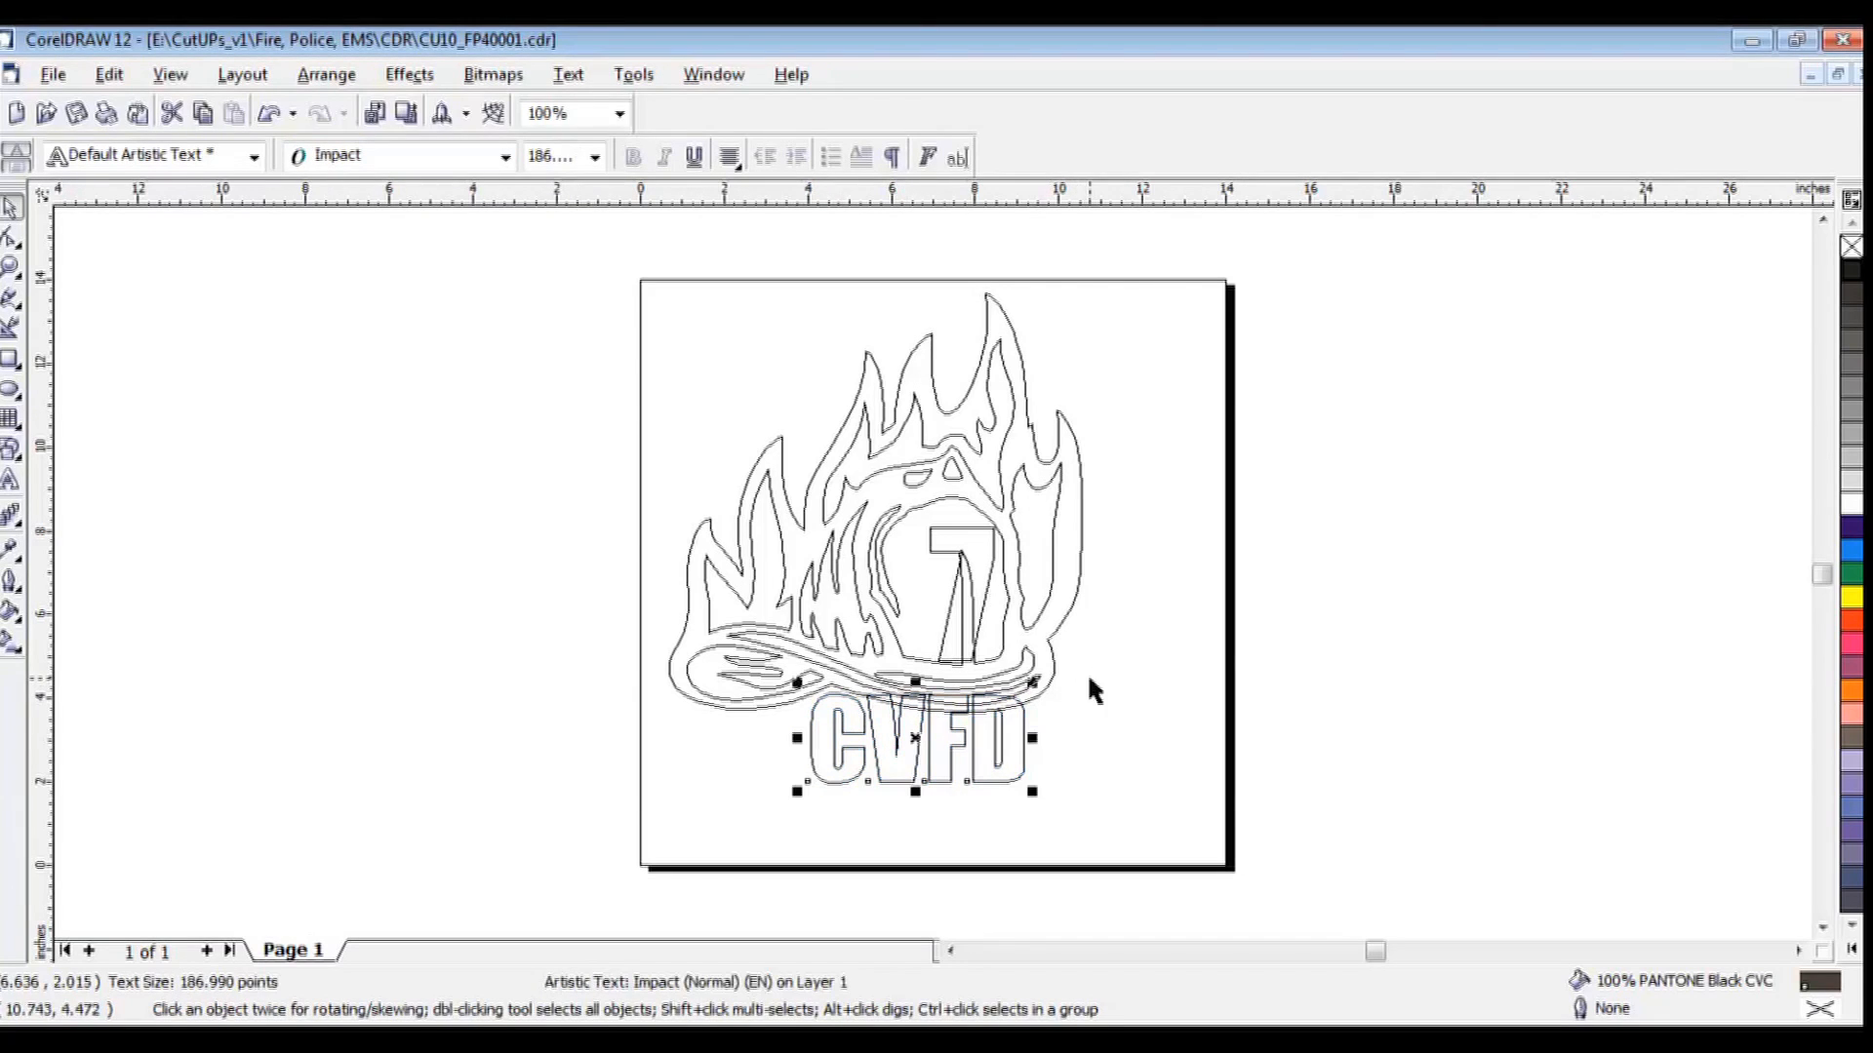
left_click(327, 74)
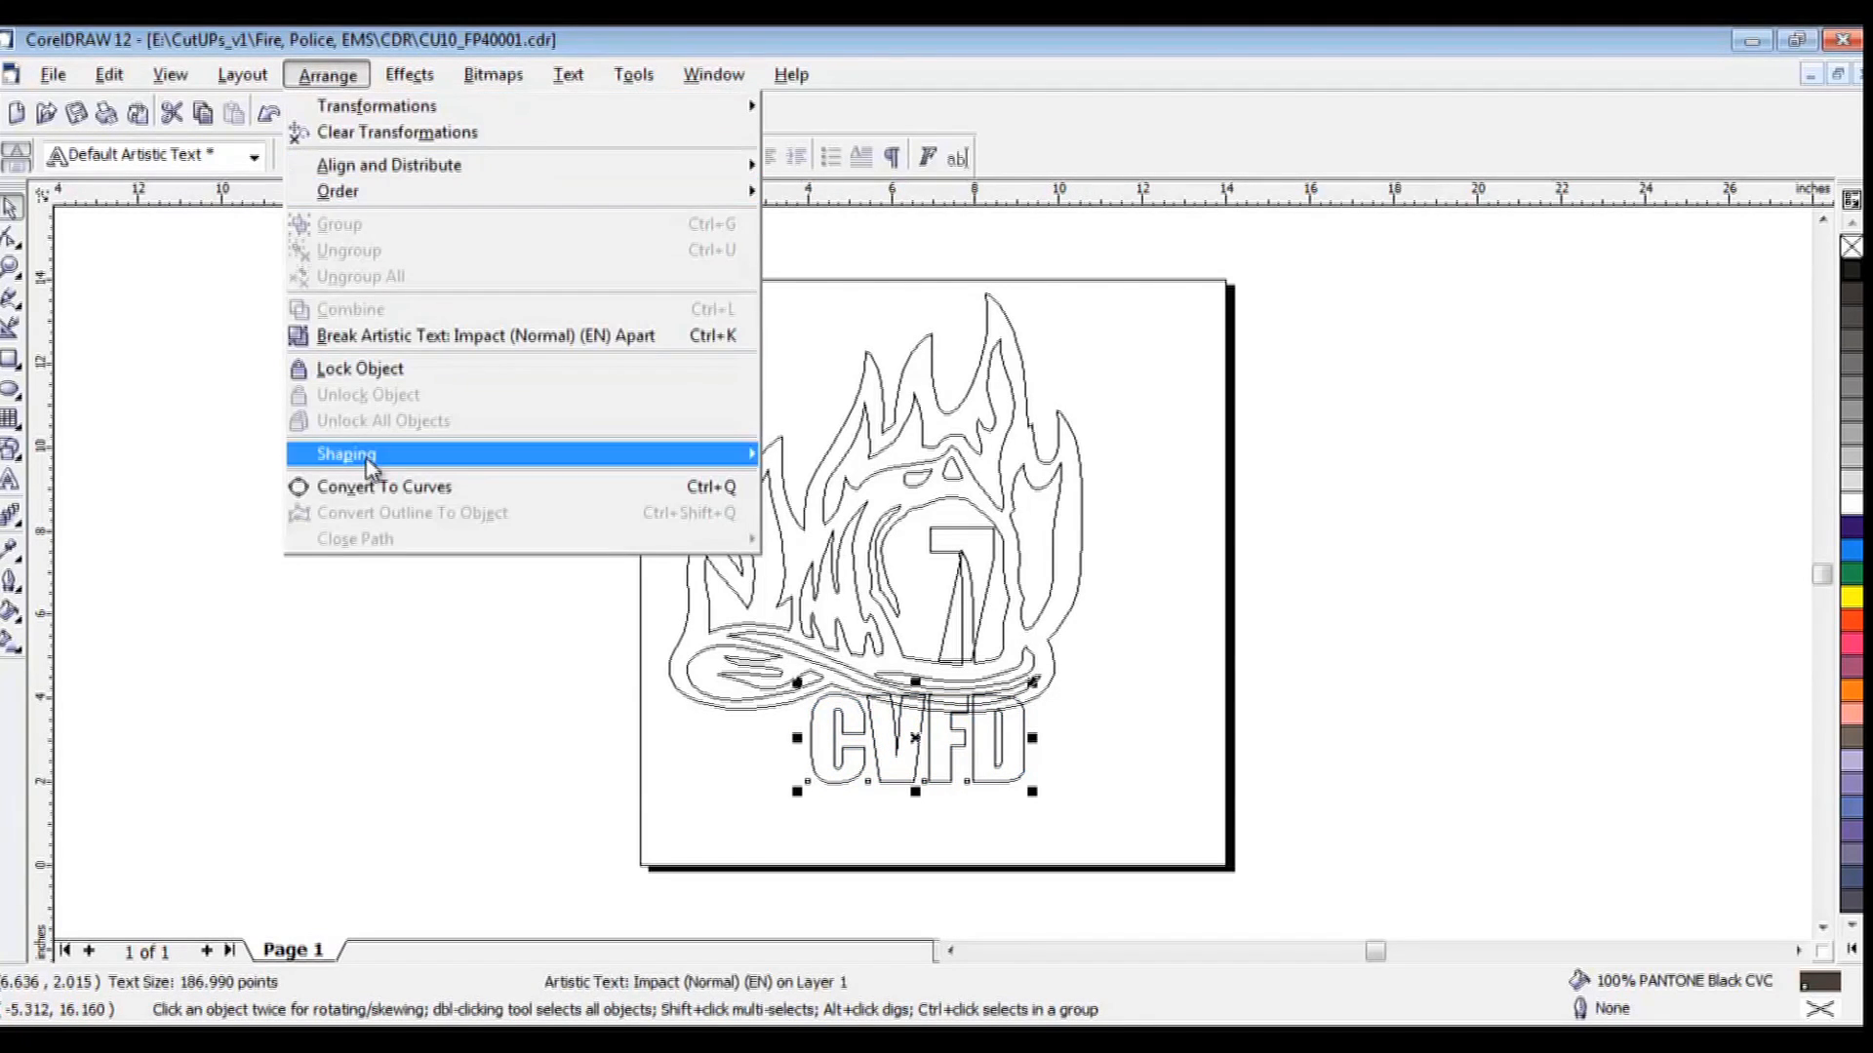
left_click(376, 487)
left_click_drag(922, 741, 961, 710)
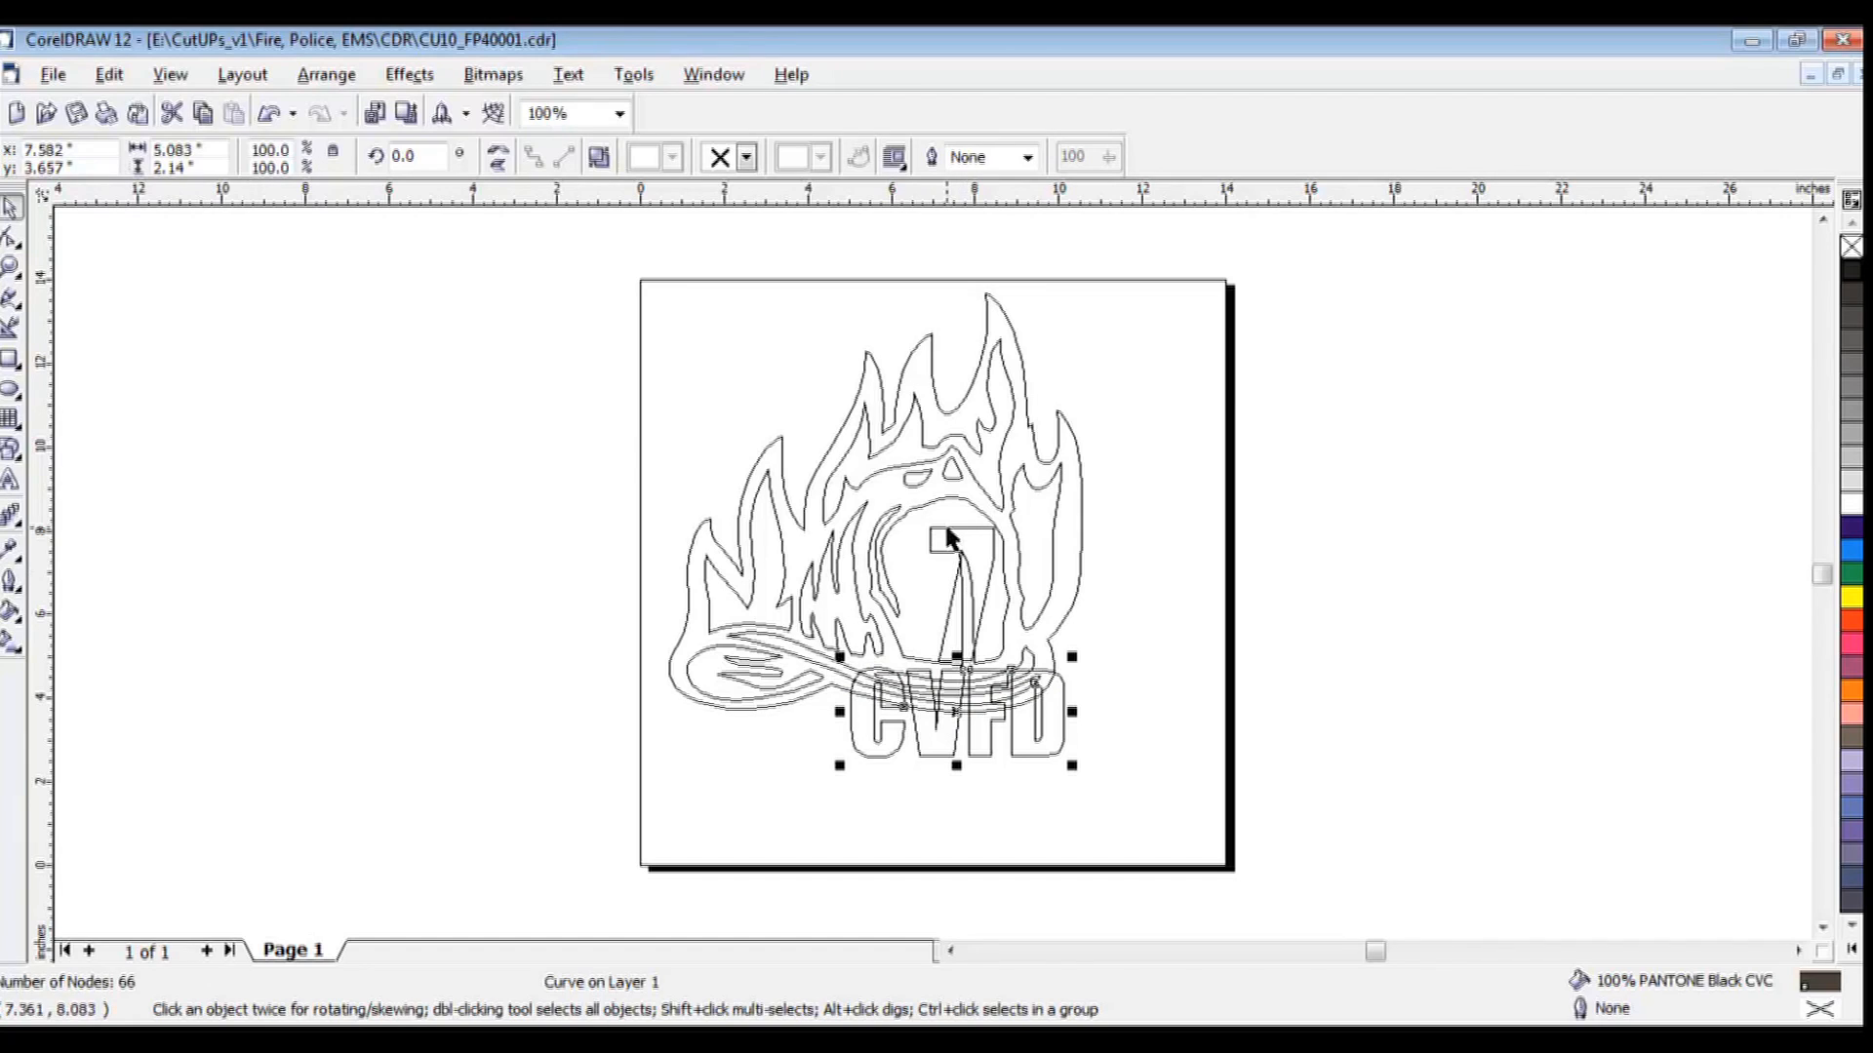
mouse_move(965, 712)
left_mouse_down()
mouse_move(1267, 786)
mouse_move(963, 785)
mouse_move(962, 719)
left_mouse_up()
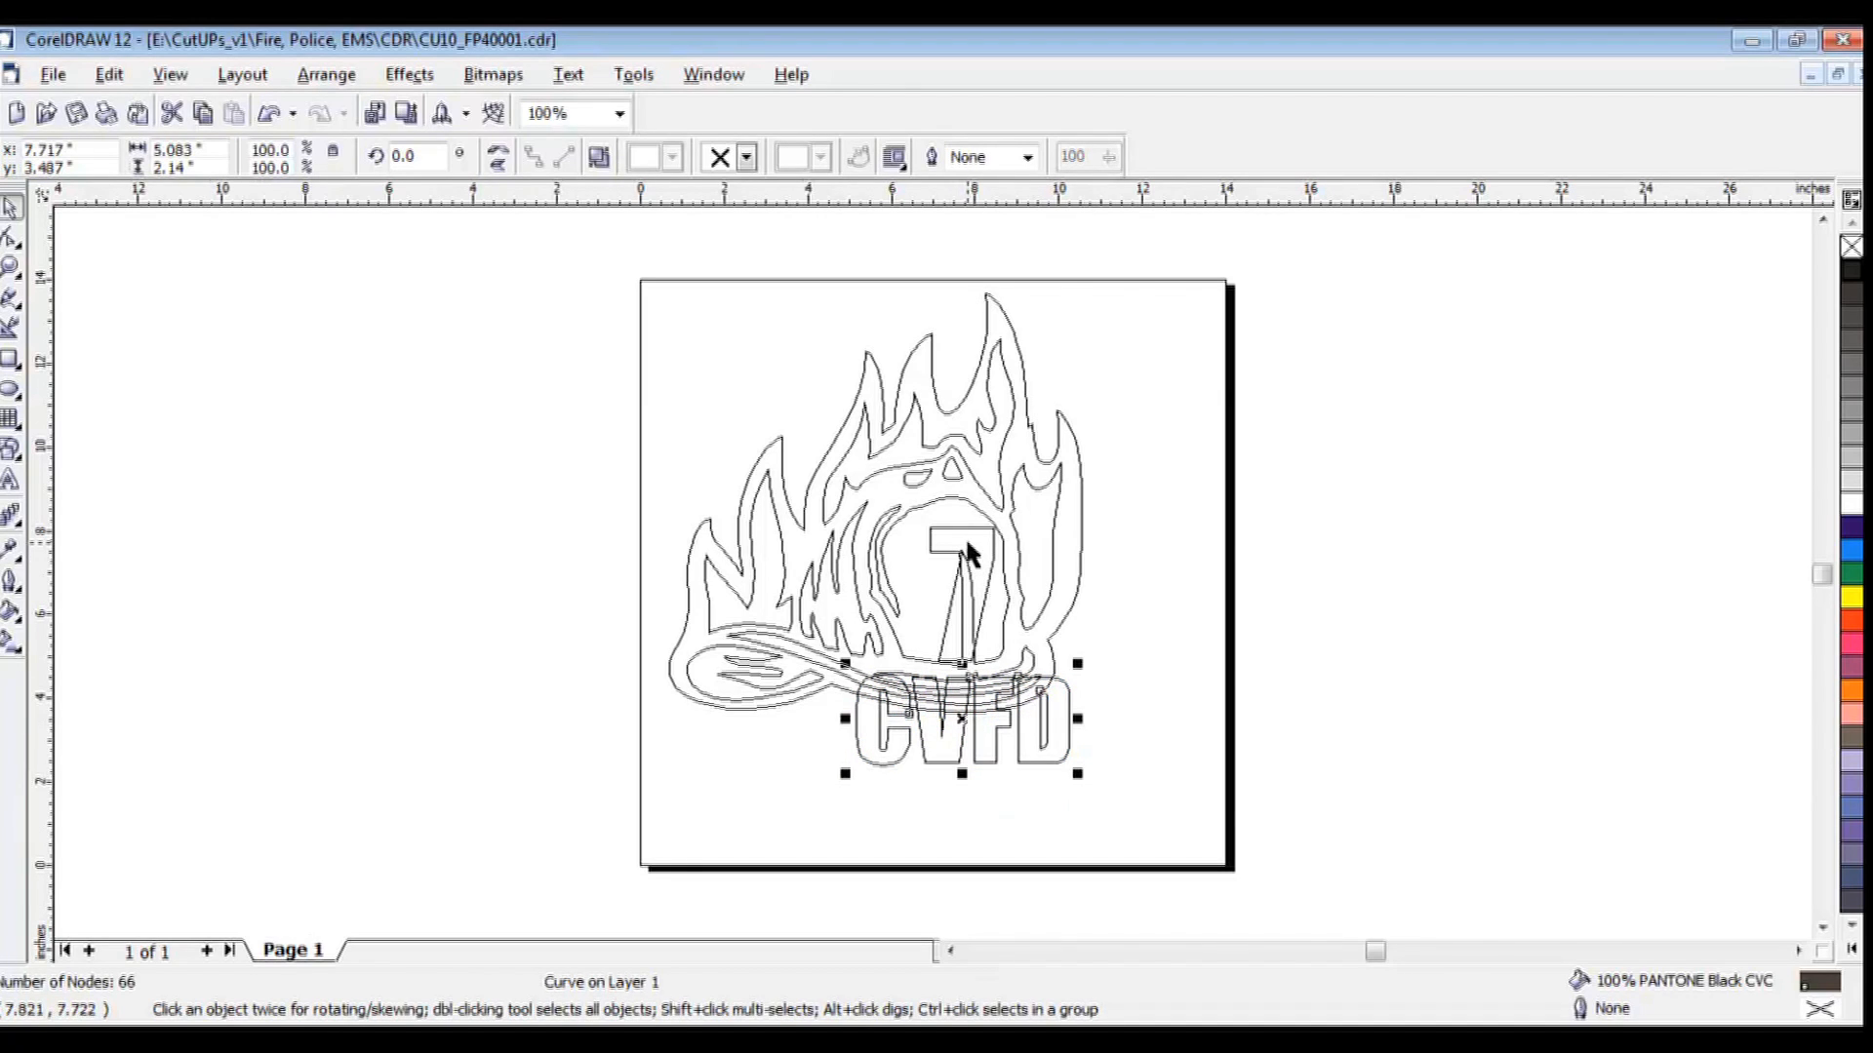
Return to Normal view and align the centres of CVFD and the 7 vertically.
left_click(170, 74)
left_click(220, 193)
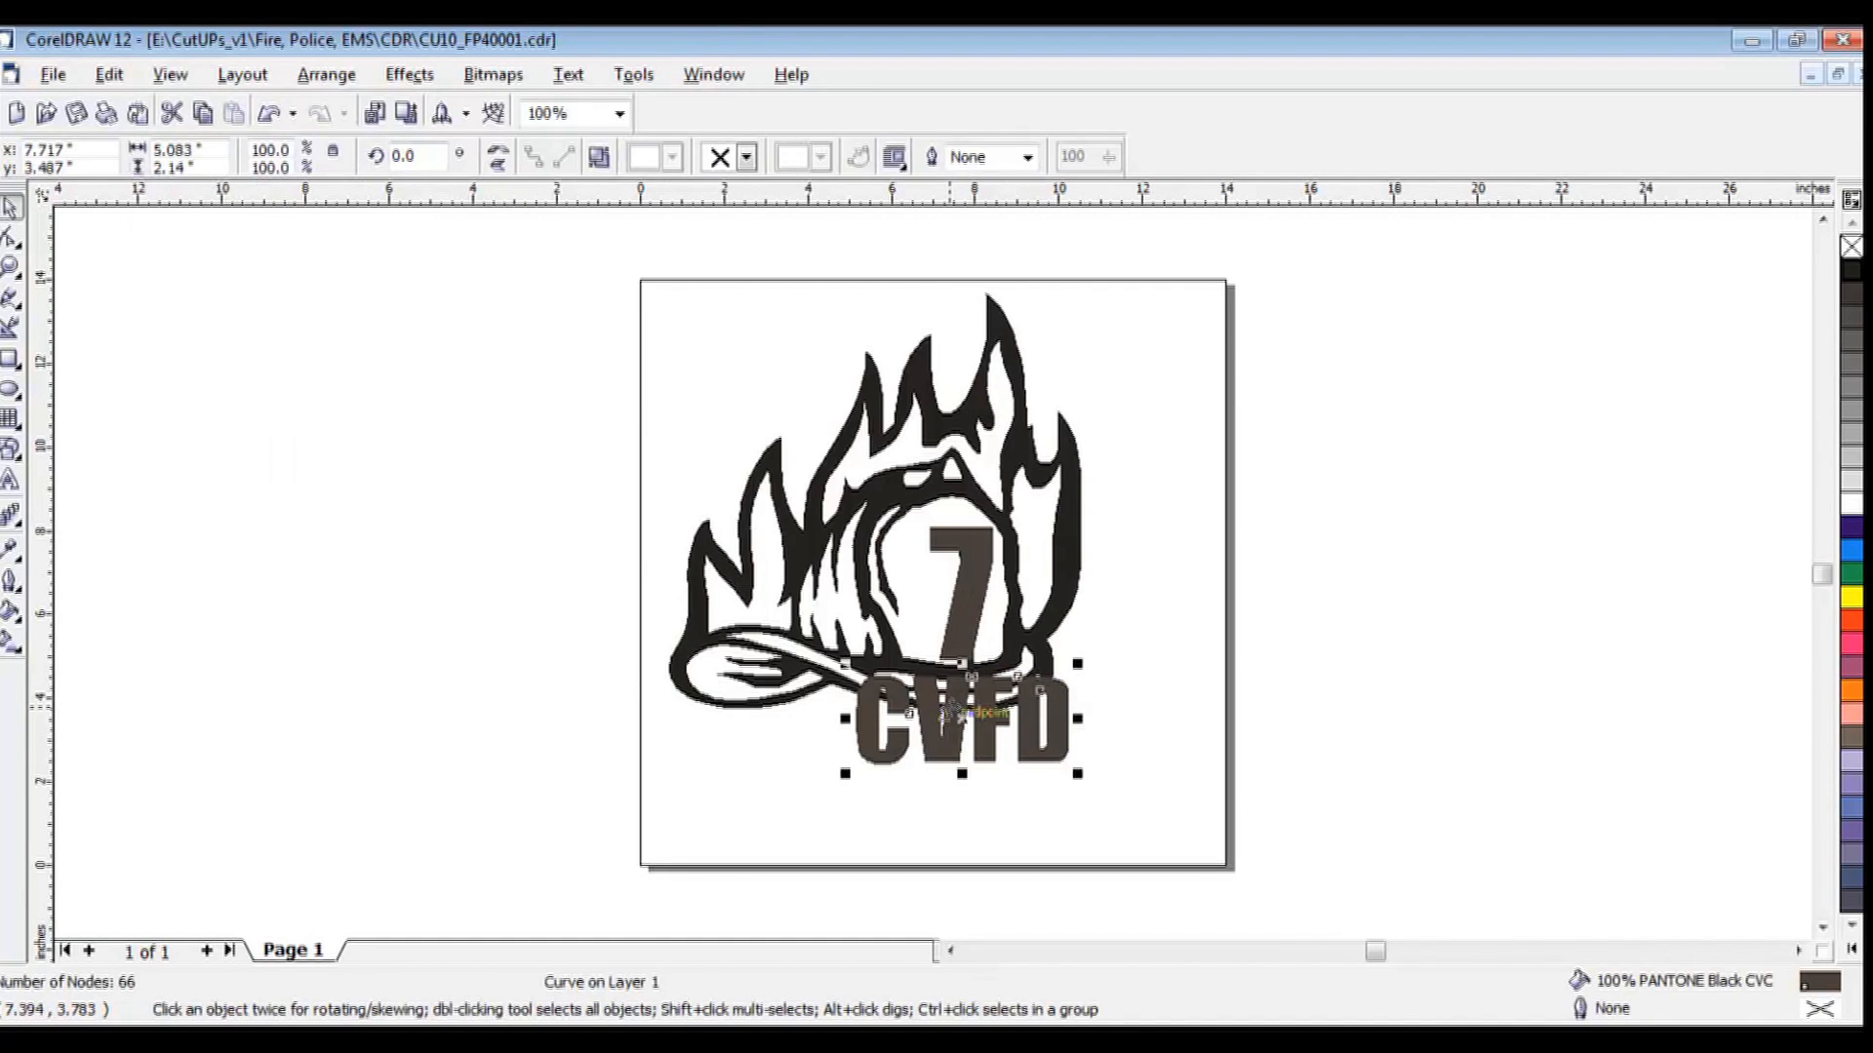
left_click(980, 590, "shift")
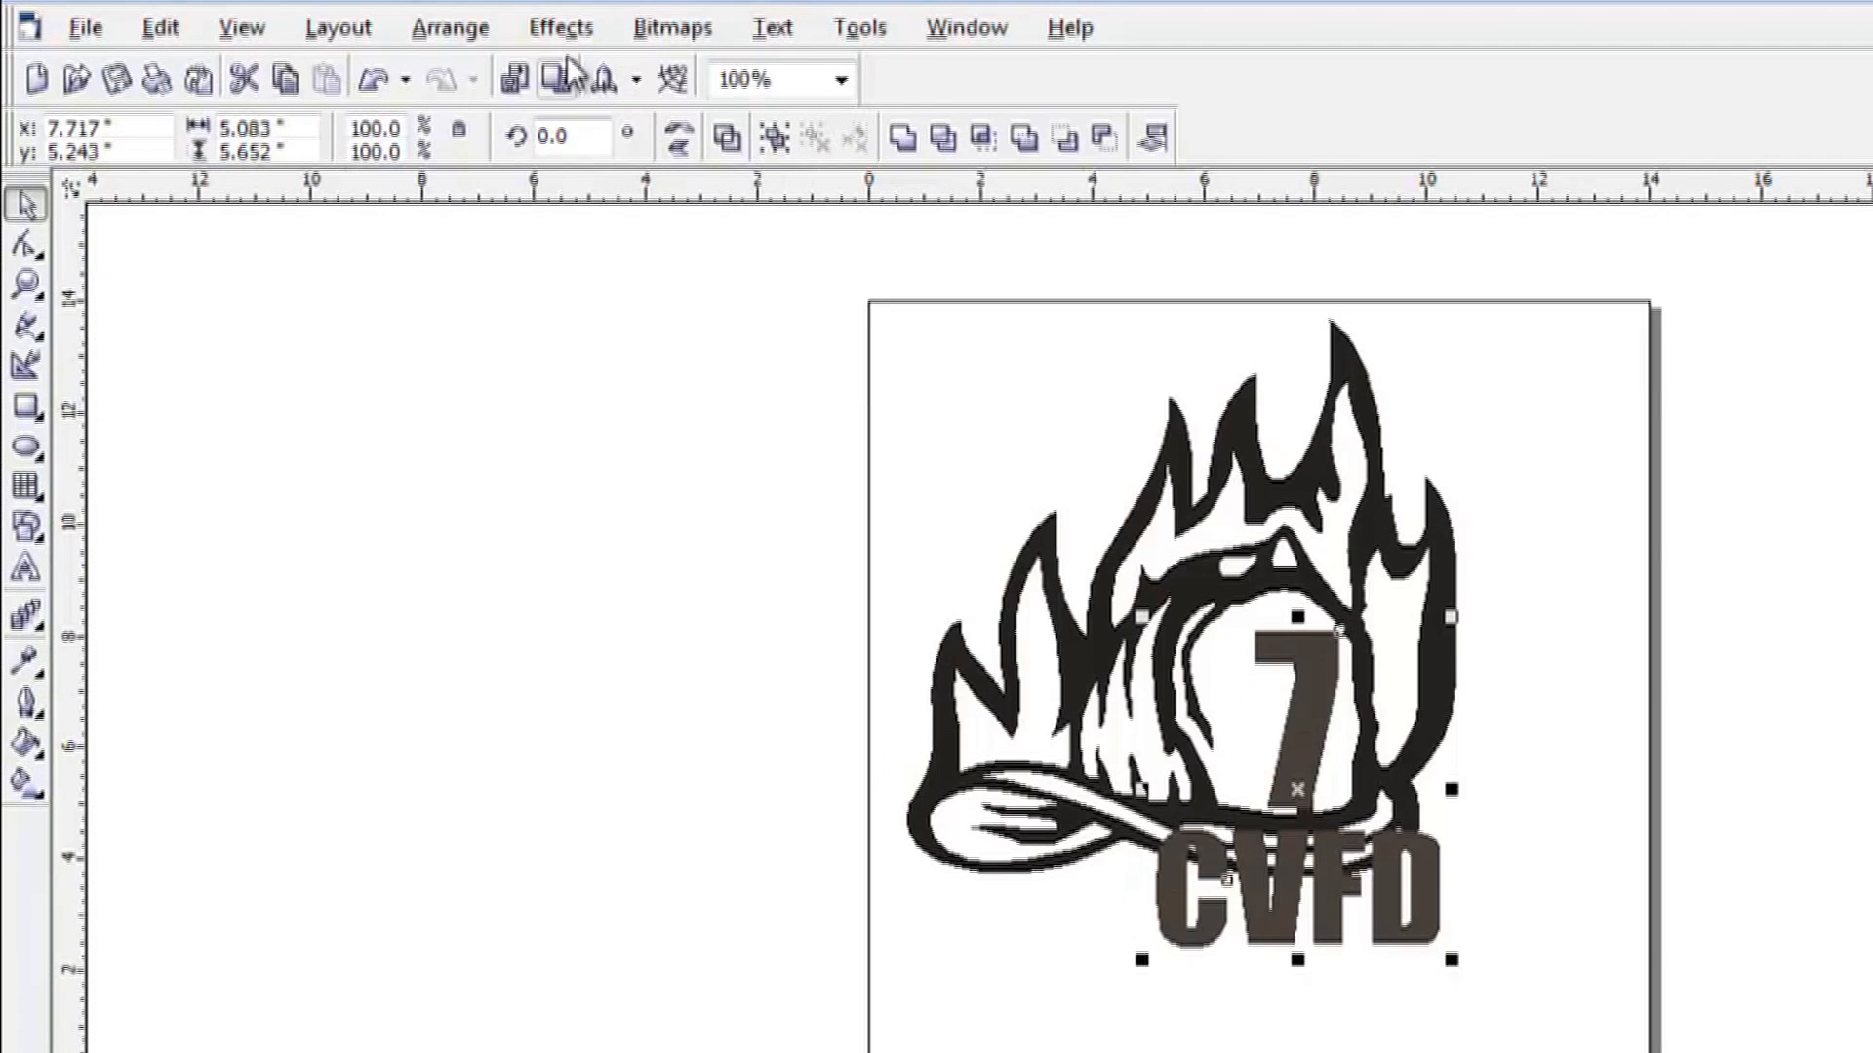
left_click(483, 30)
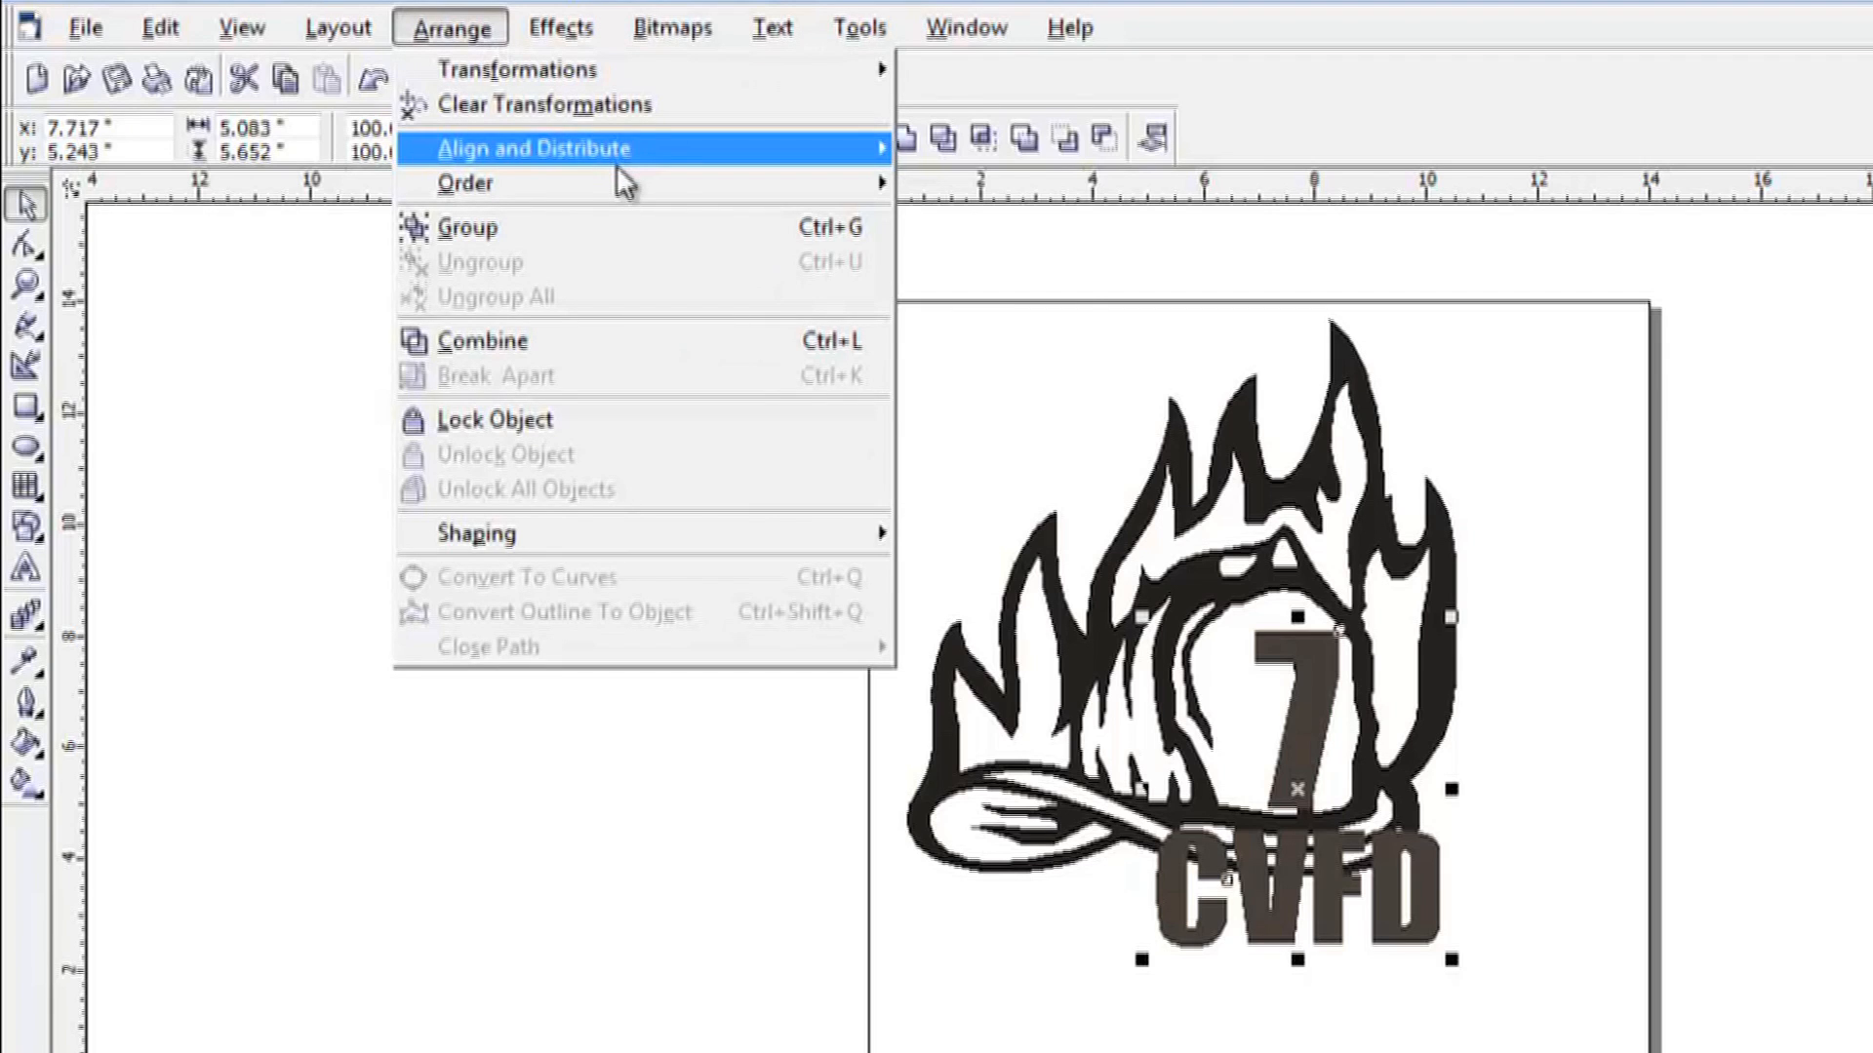
mouse_move(619, 175)
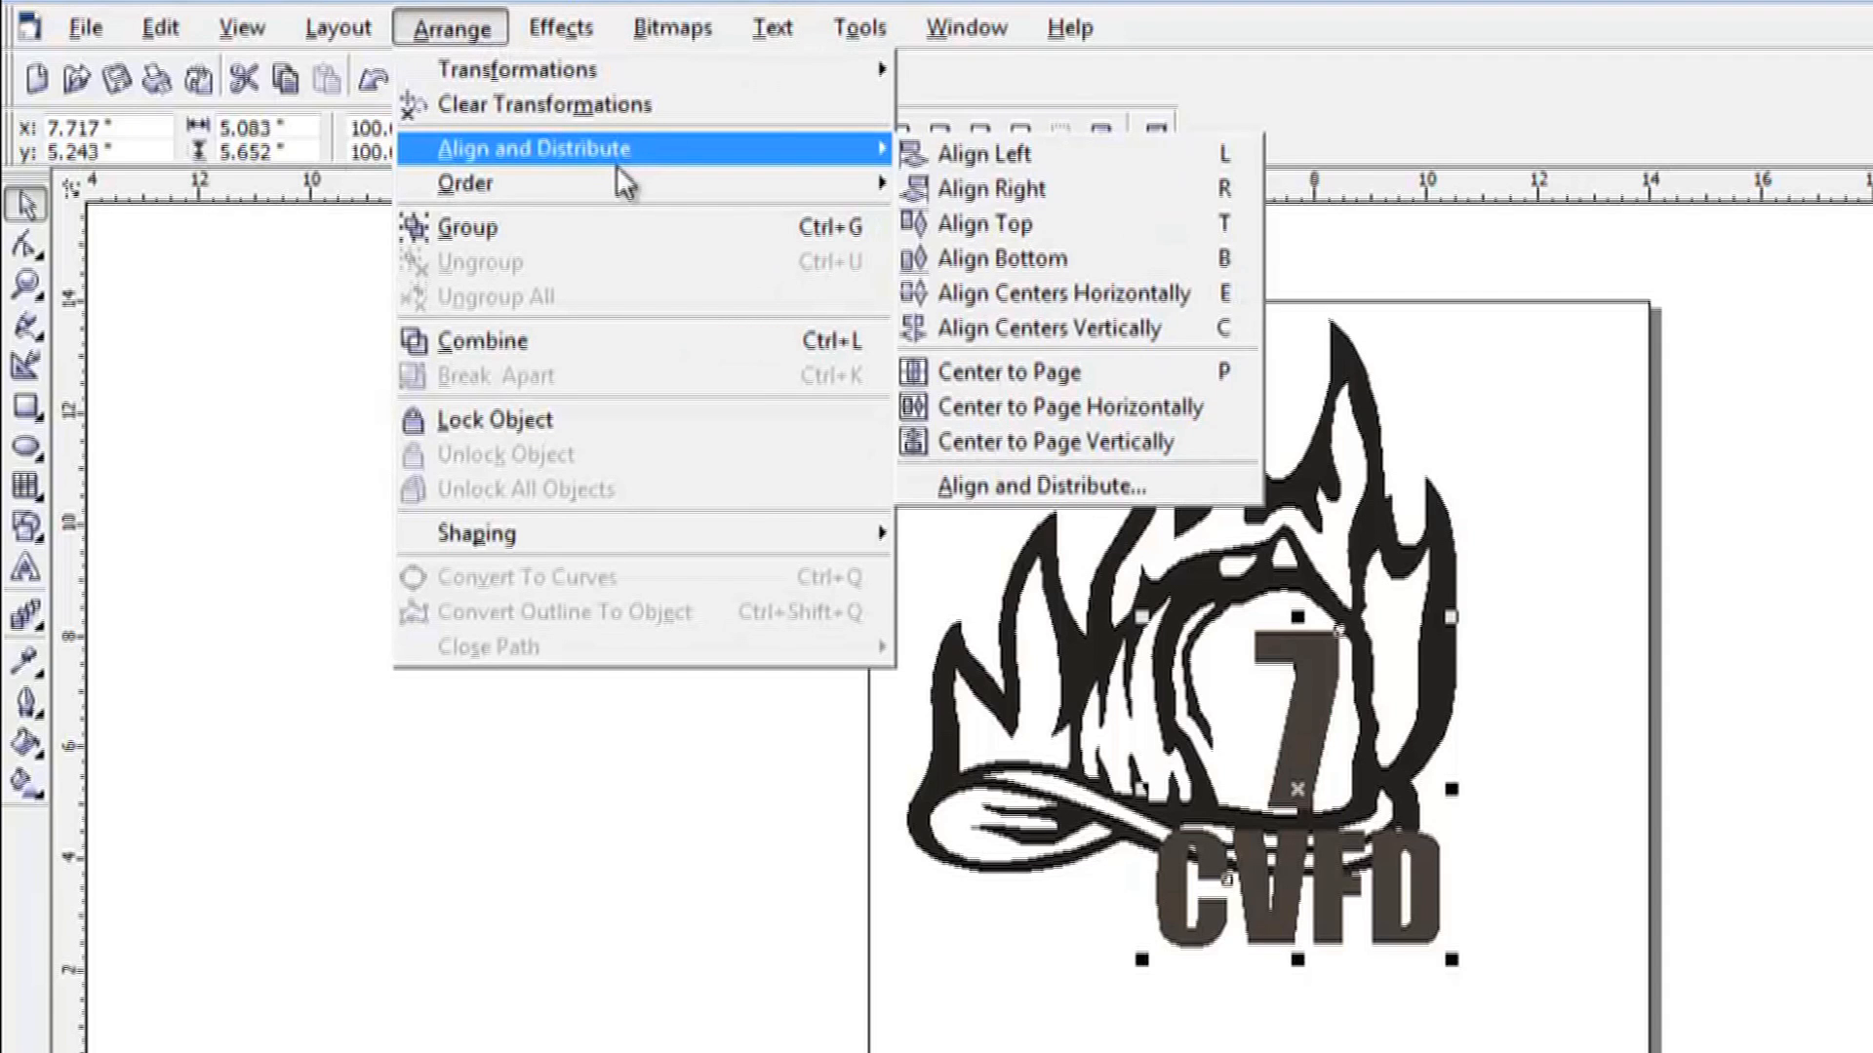
left_click(1017, 341)
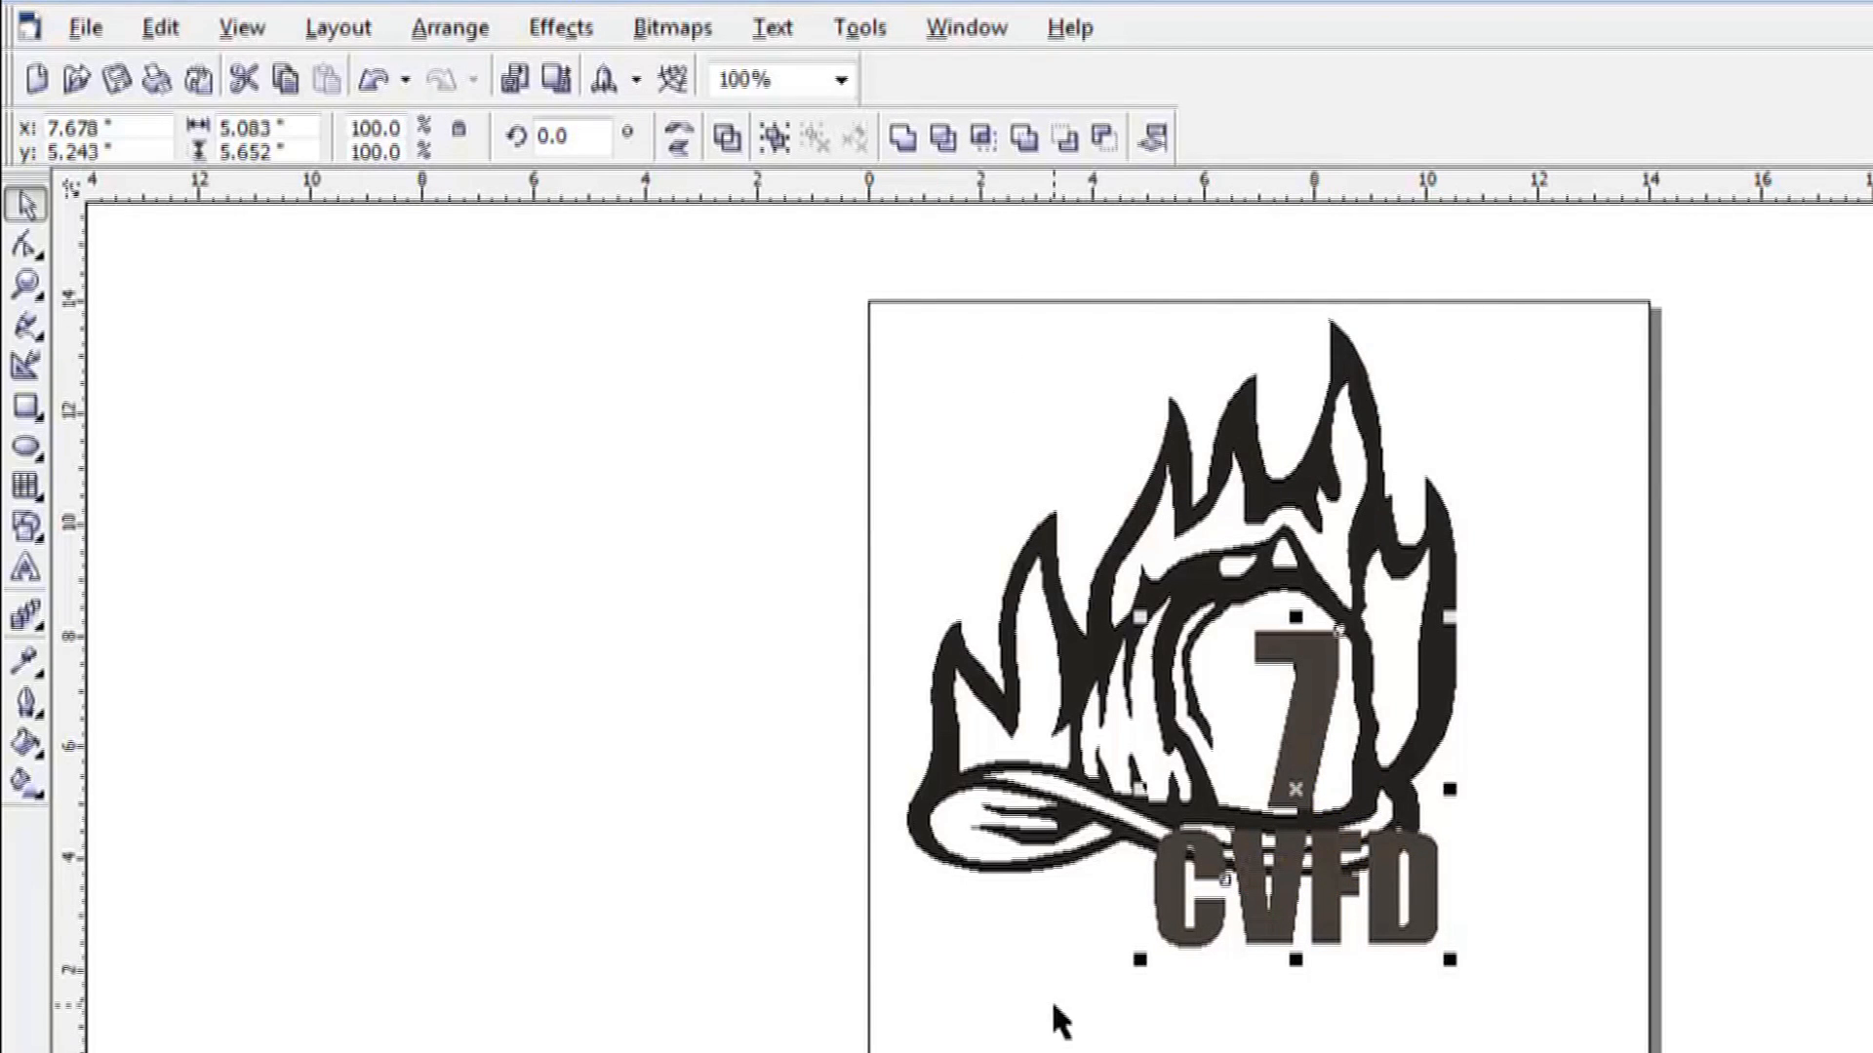
left_click(921, 1020)
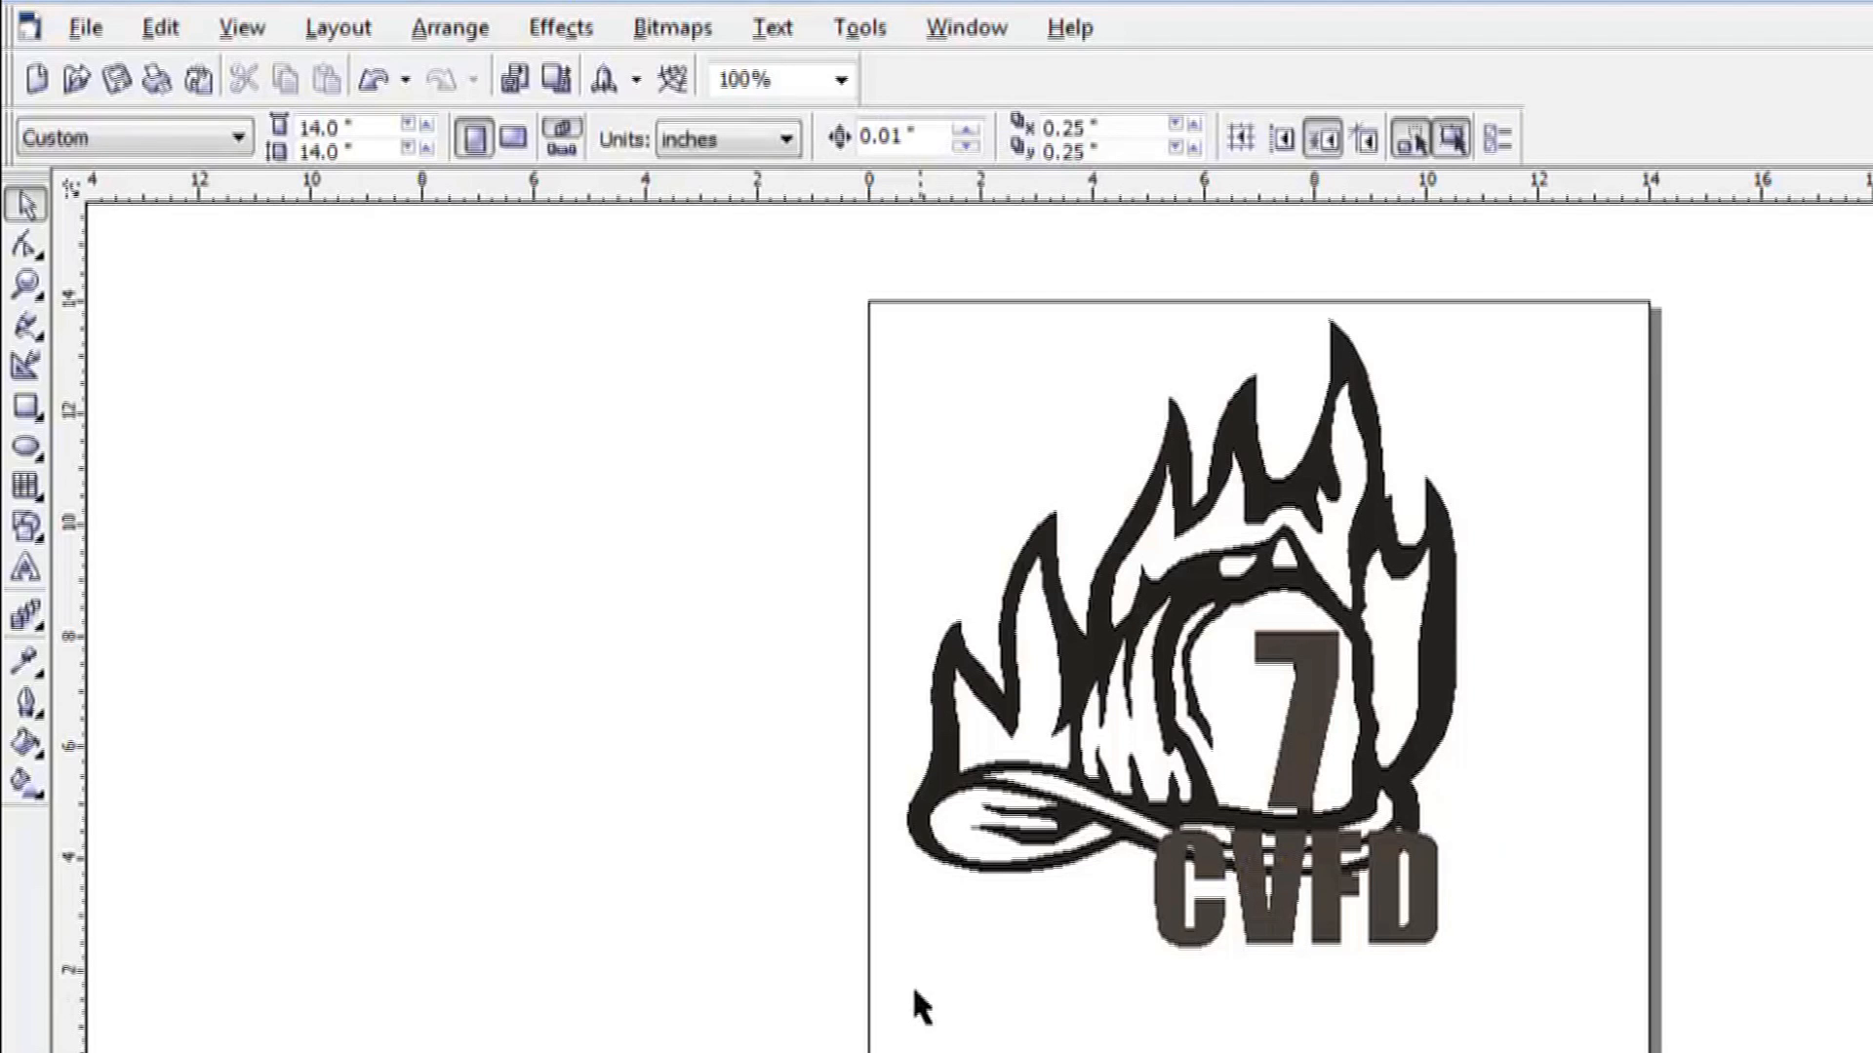
Check the overlapping outlines of the helmet, the 7 and CVFD in Wireframe view, and return to Normal view.
left_click(256, 33)
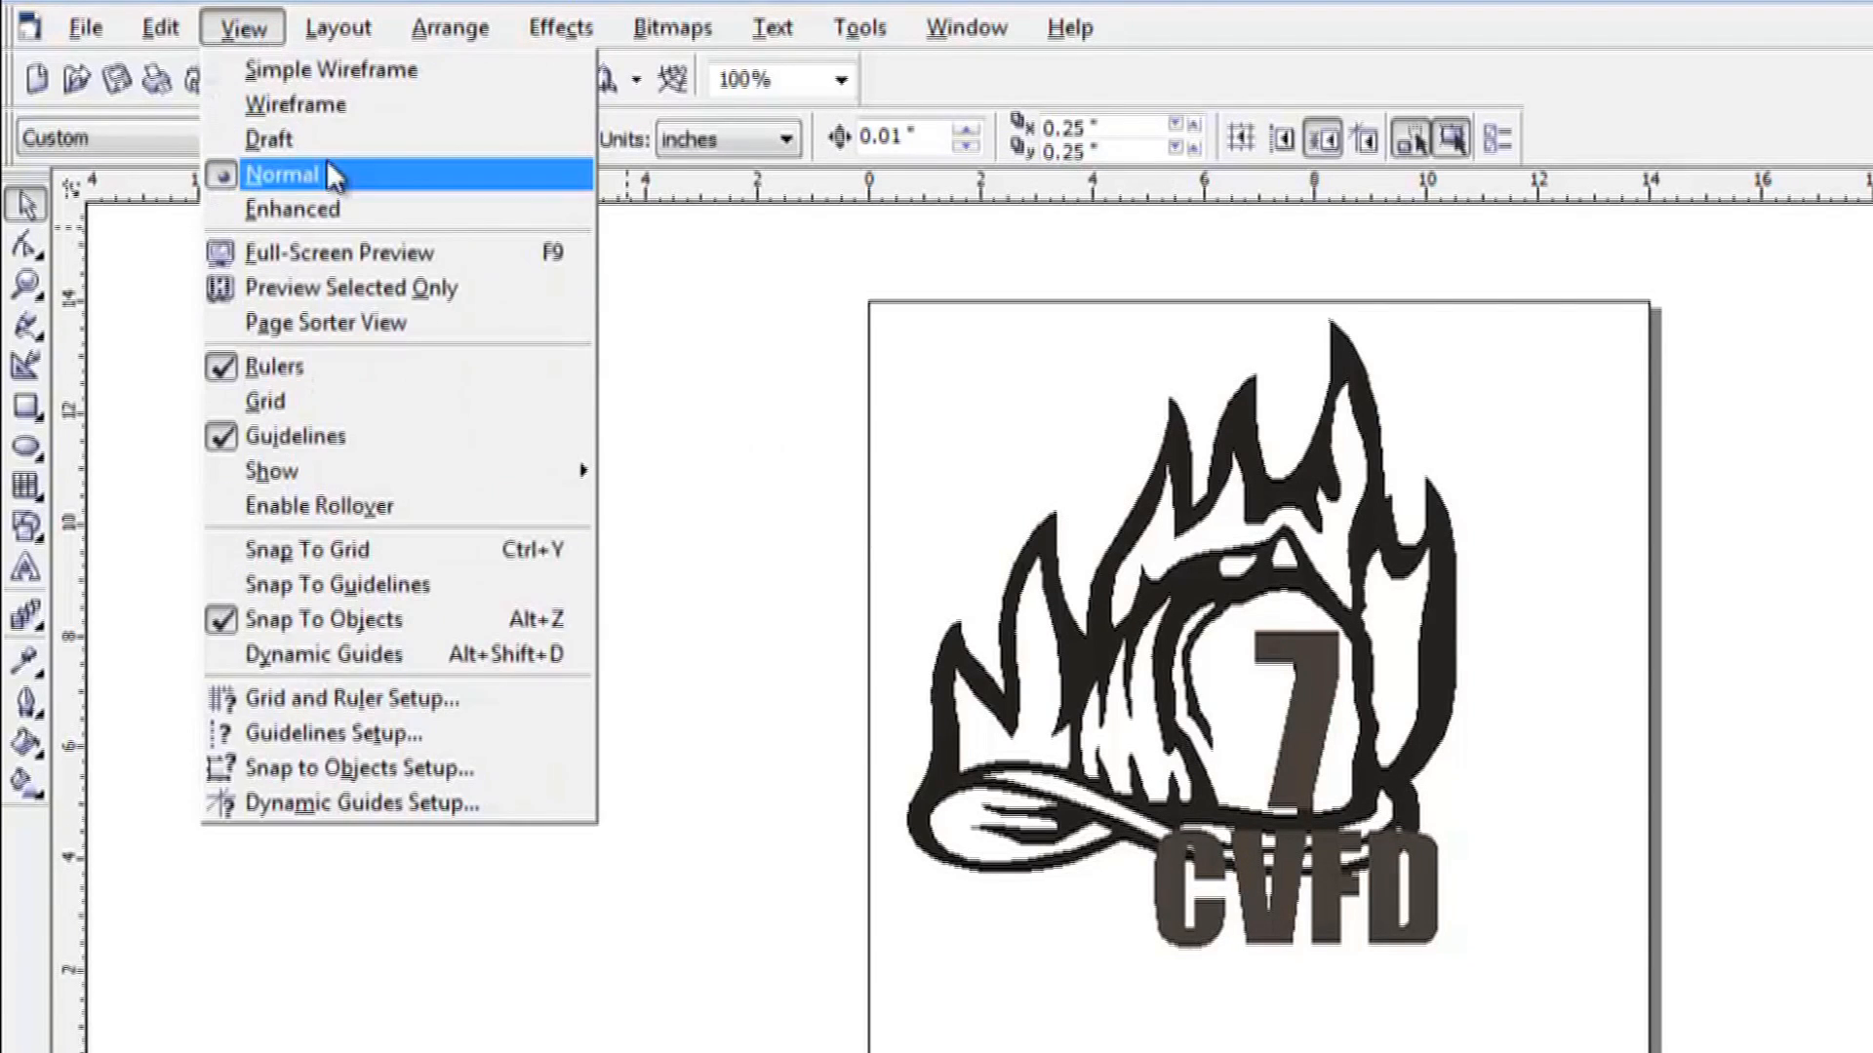
left_click(335, 125)
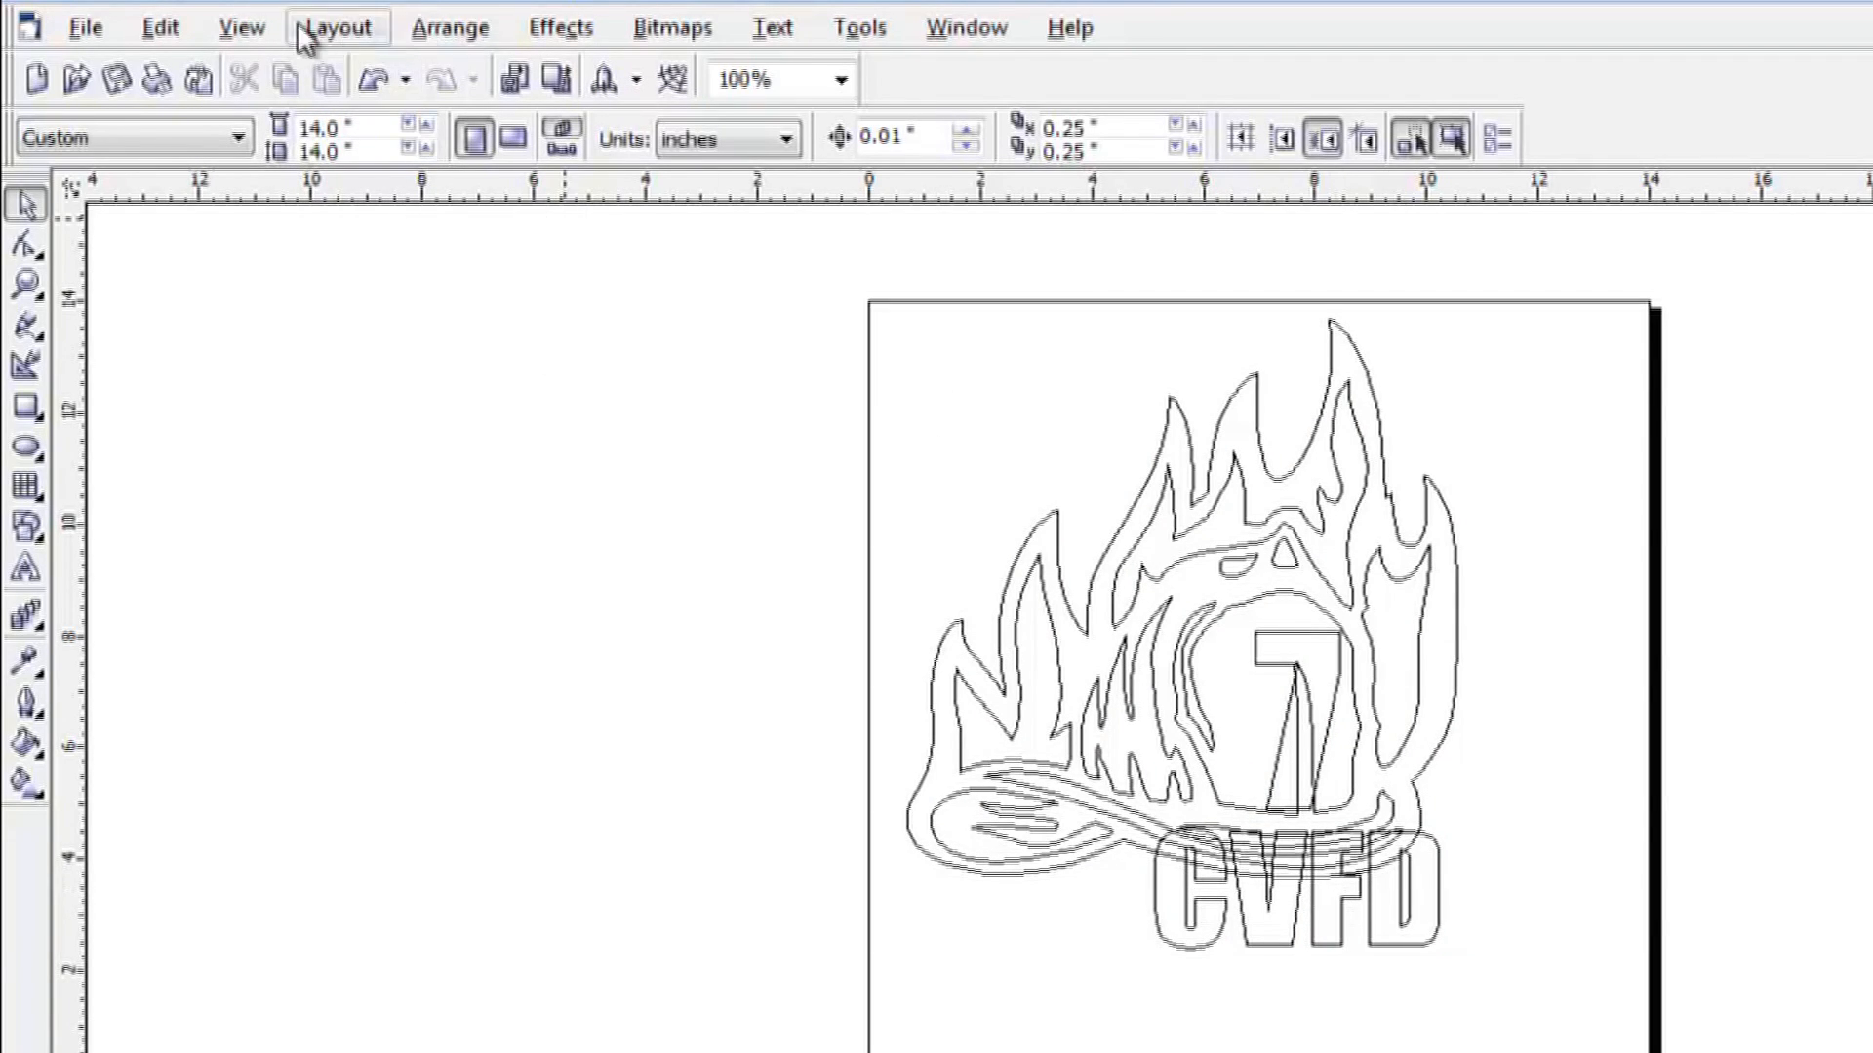
left_click(252, 29)
left_click(282, 175)
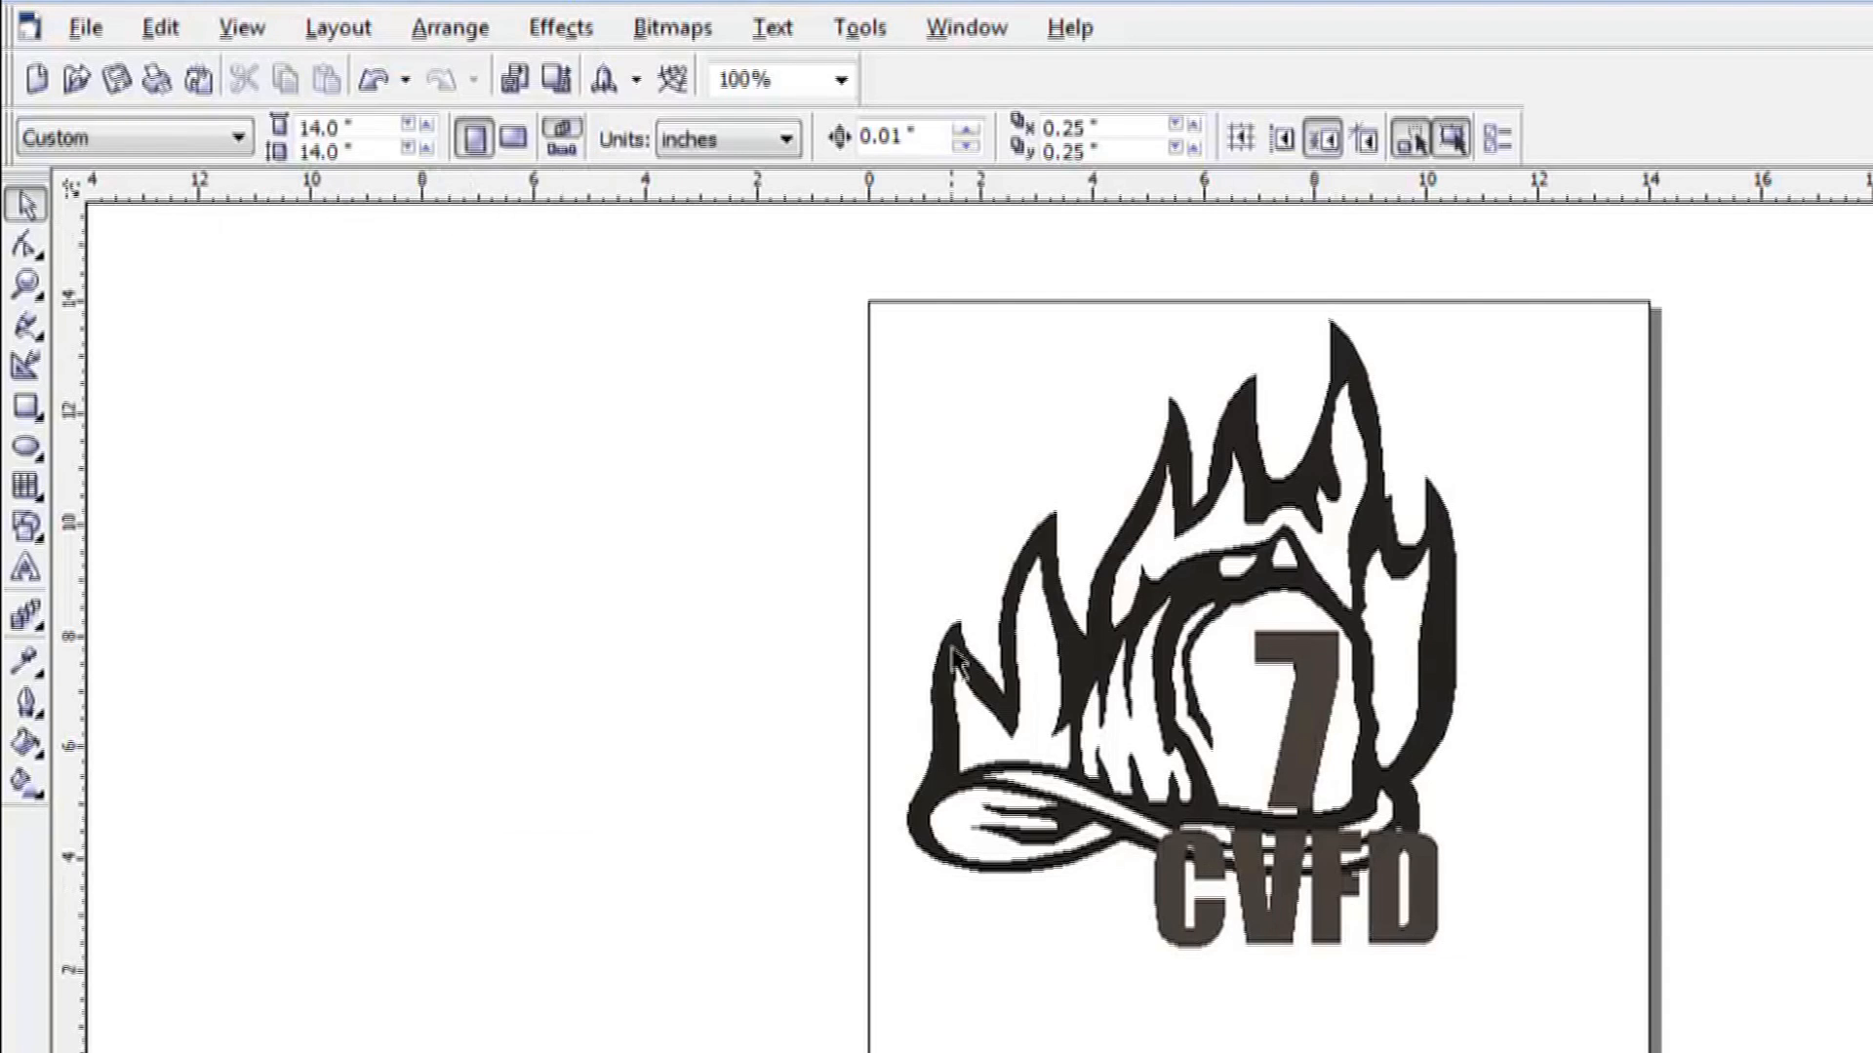
Group the 7 and the CVFD lettering into one object.
left_click(1170, 907)
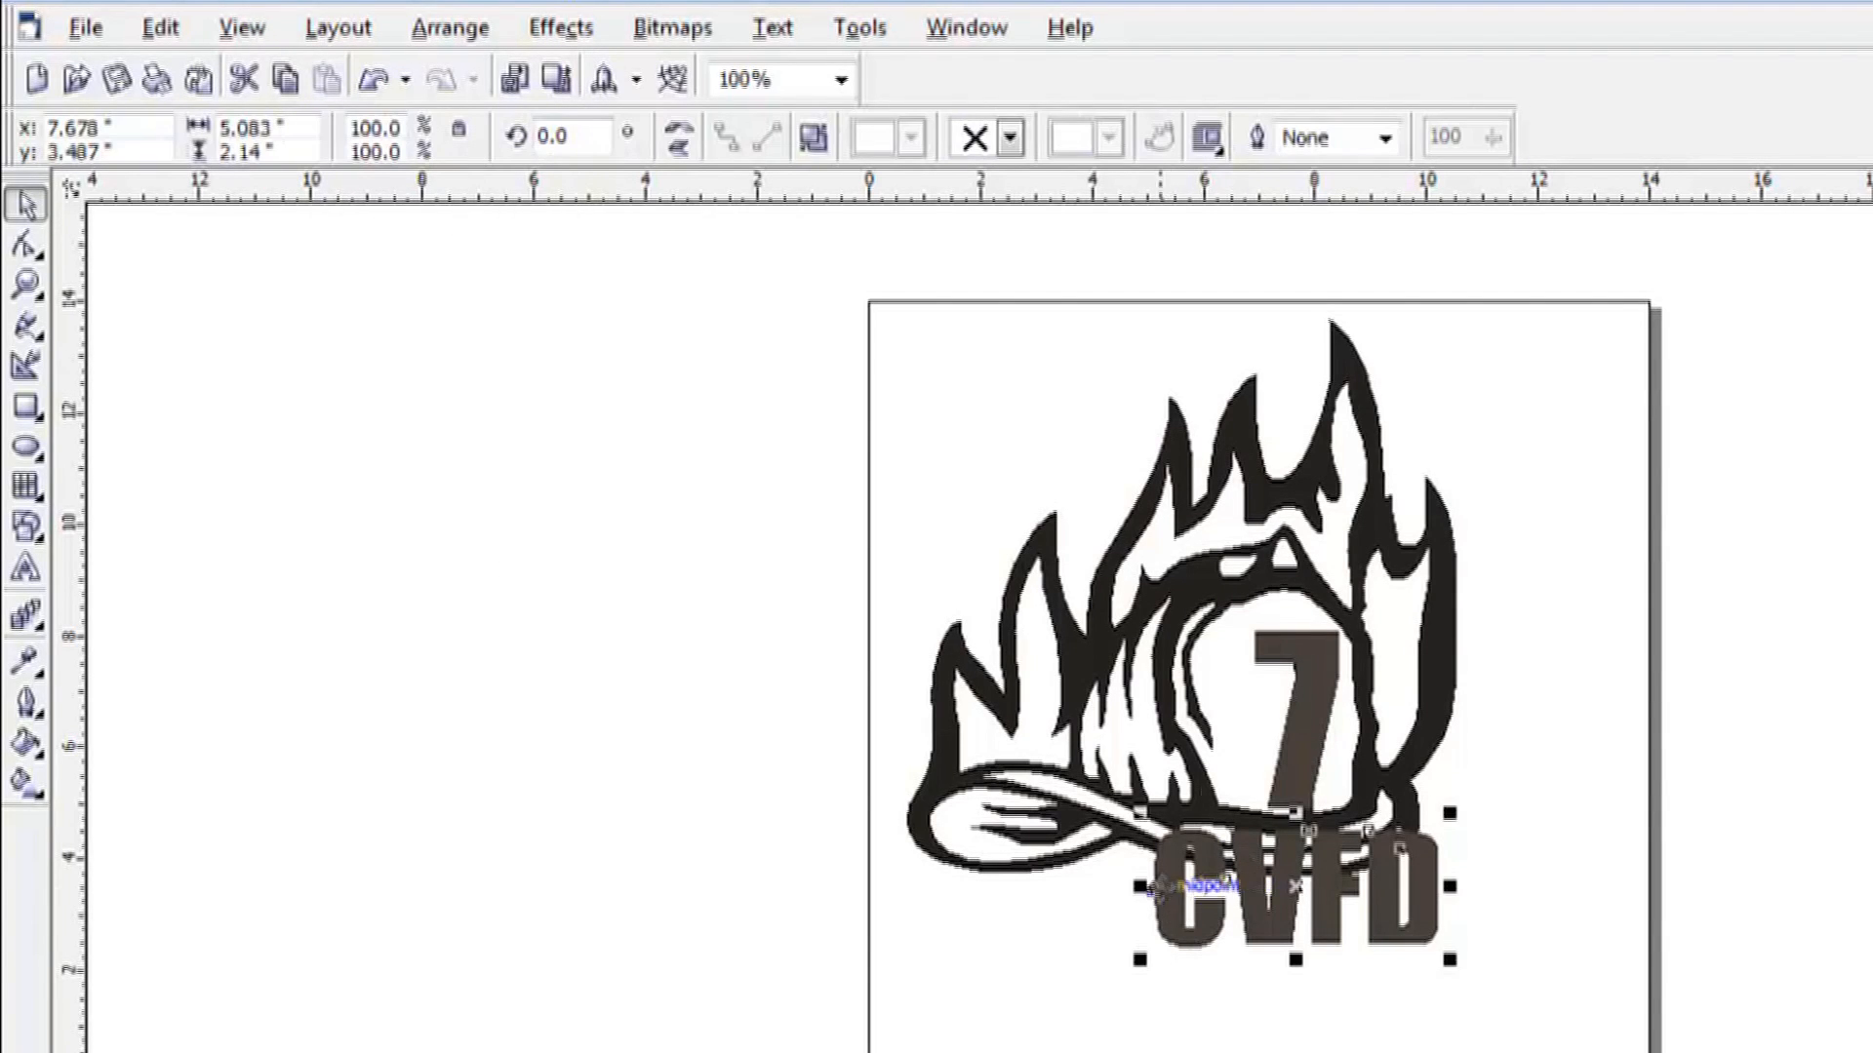
left_click(1320, 682, "shift")
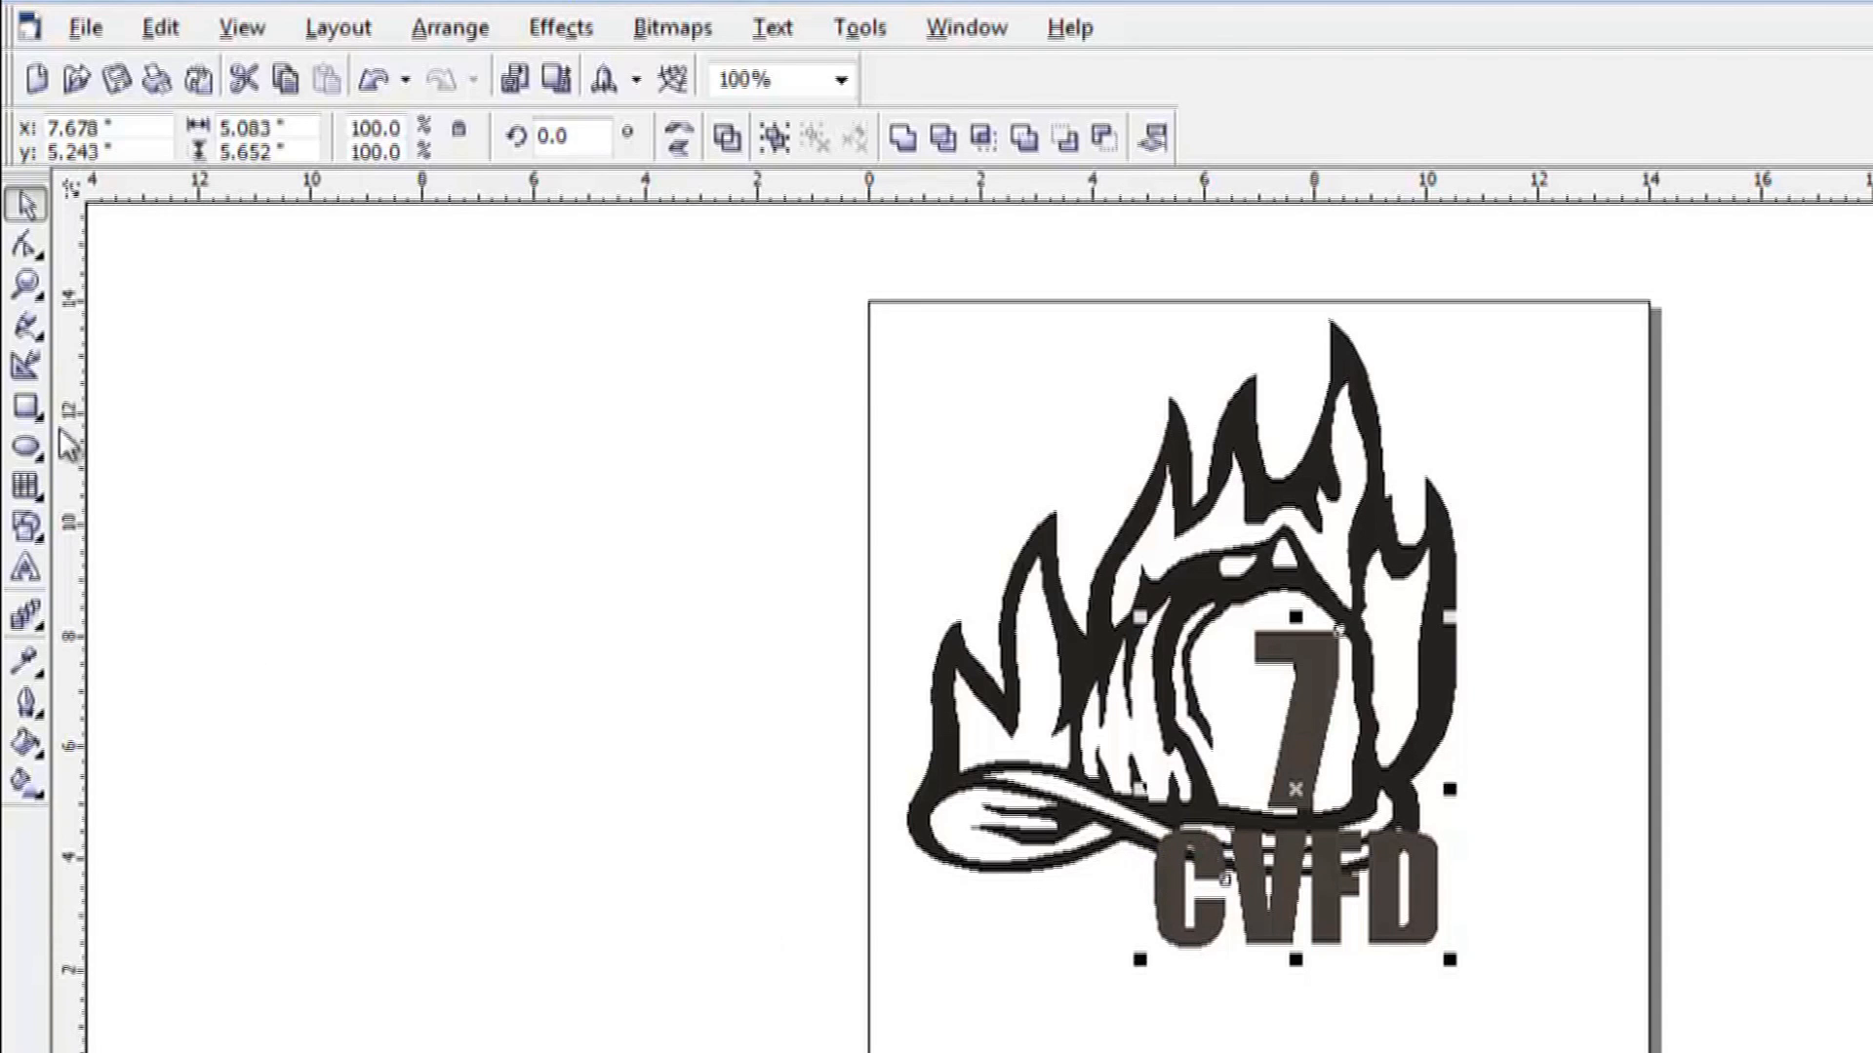
left_click(27, 285)
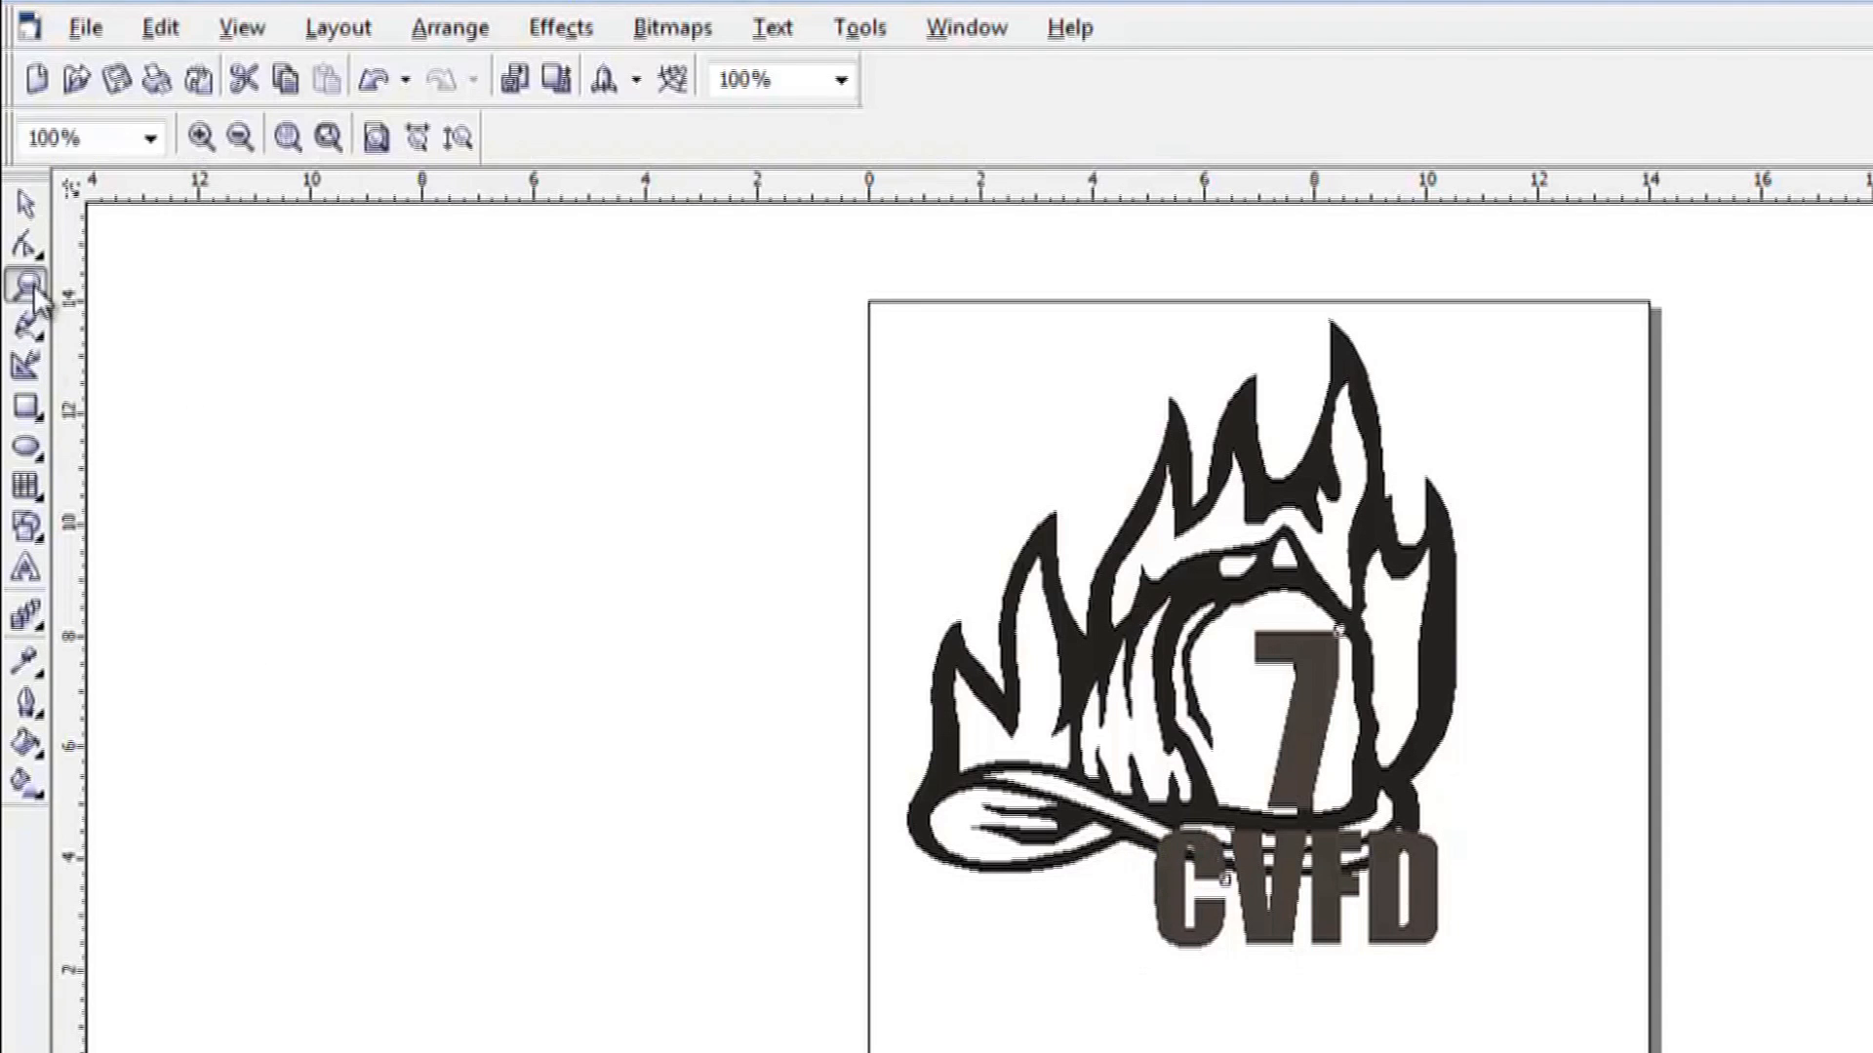
left_click_drag(1243, 800, 1243, 802)
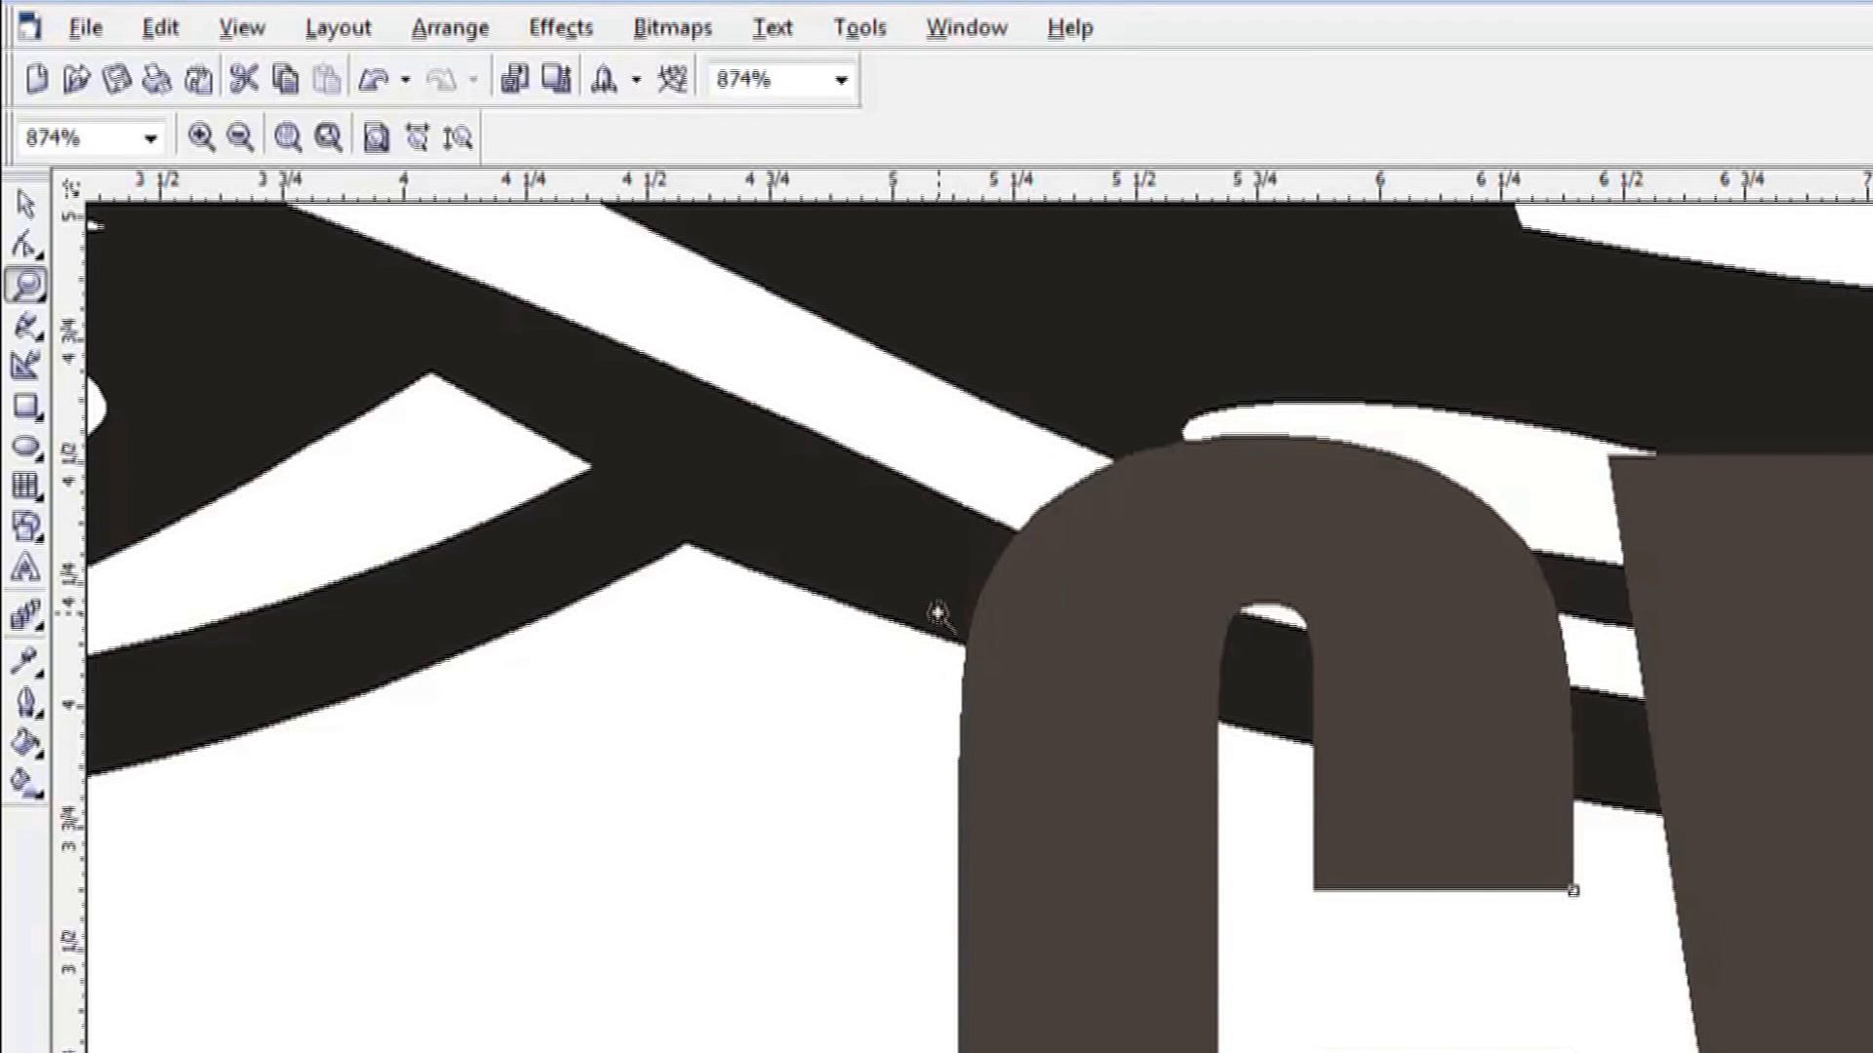
right_click(732, 717)
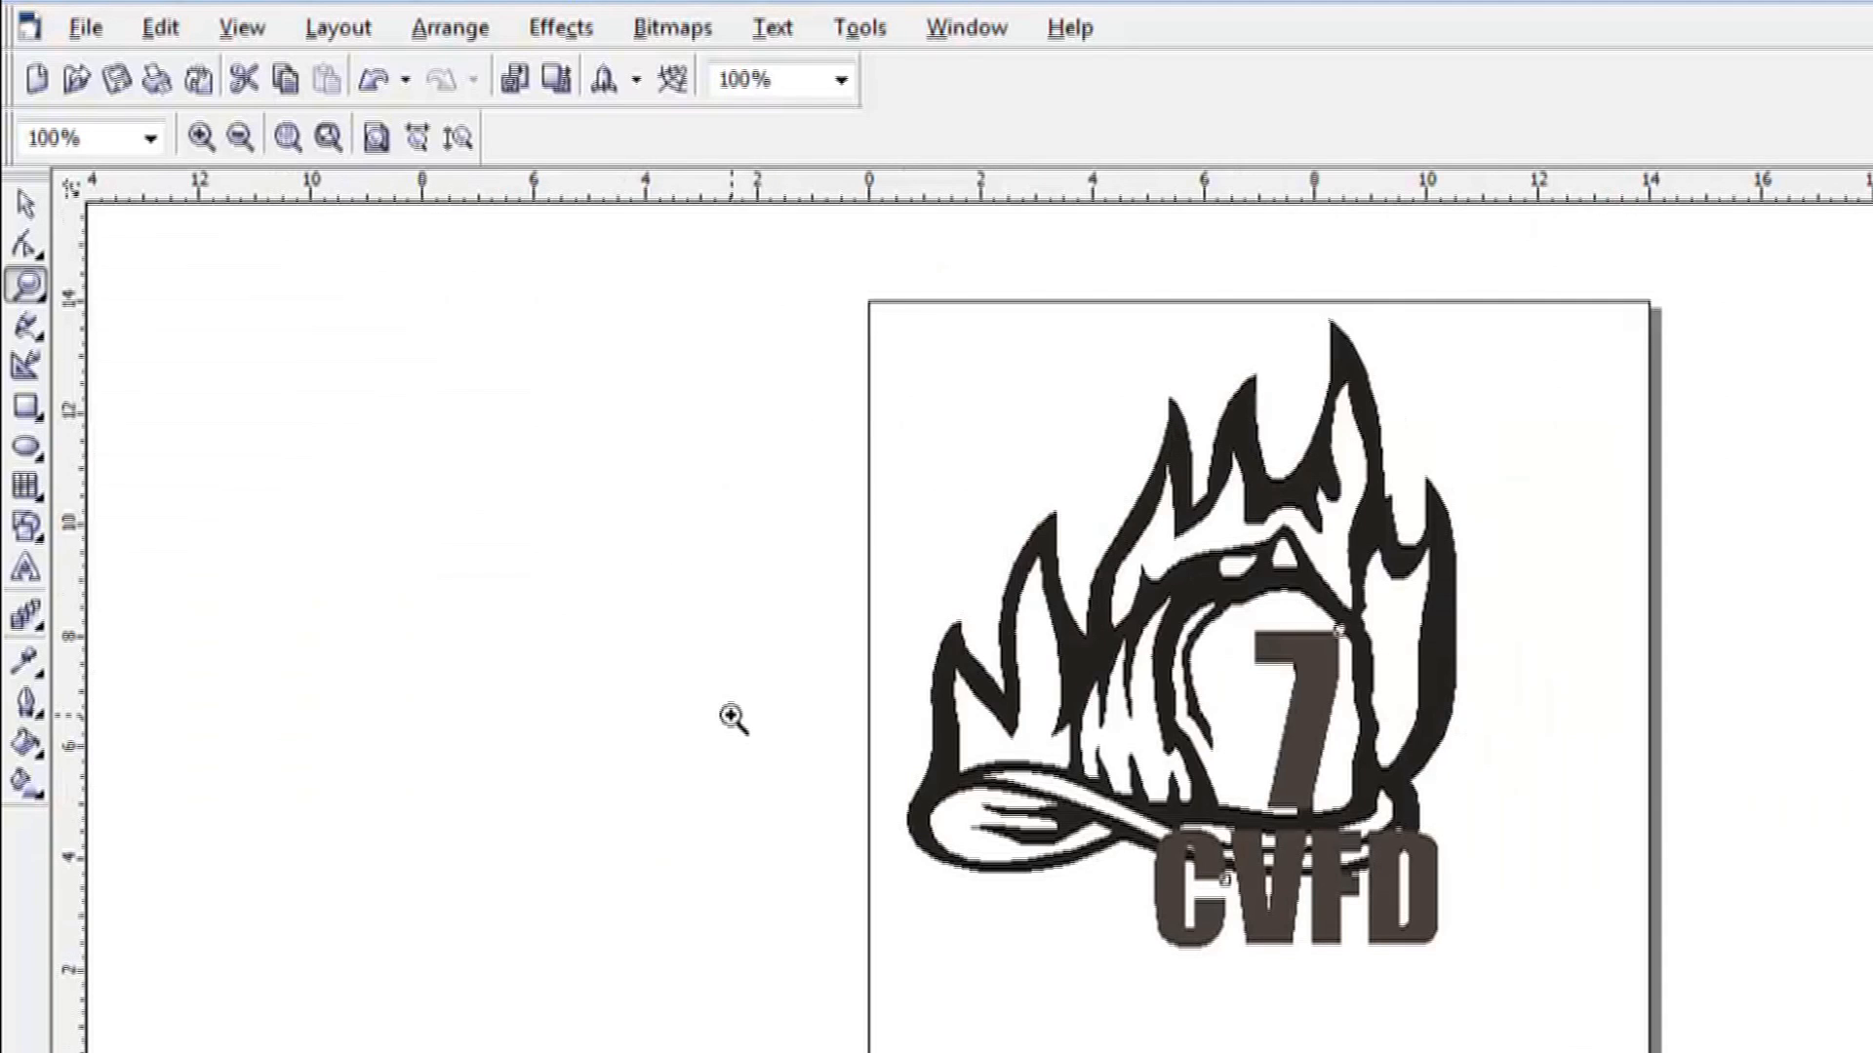
left_click(25, 203)
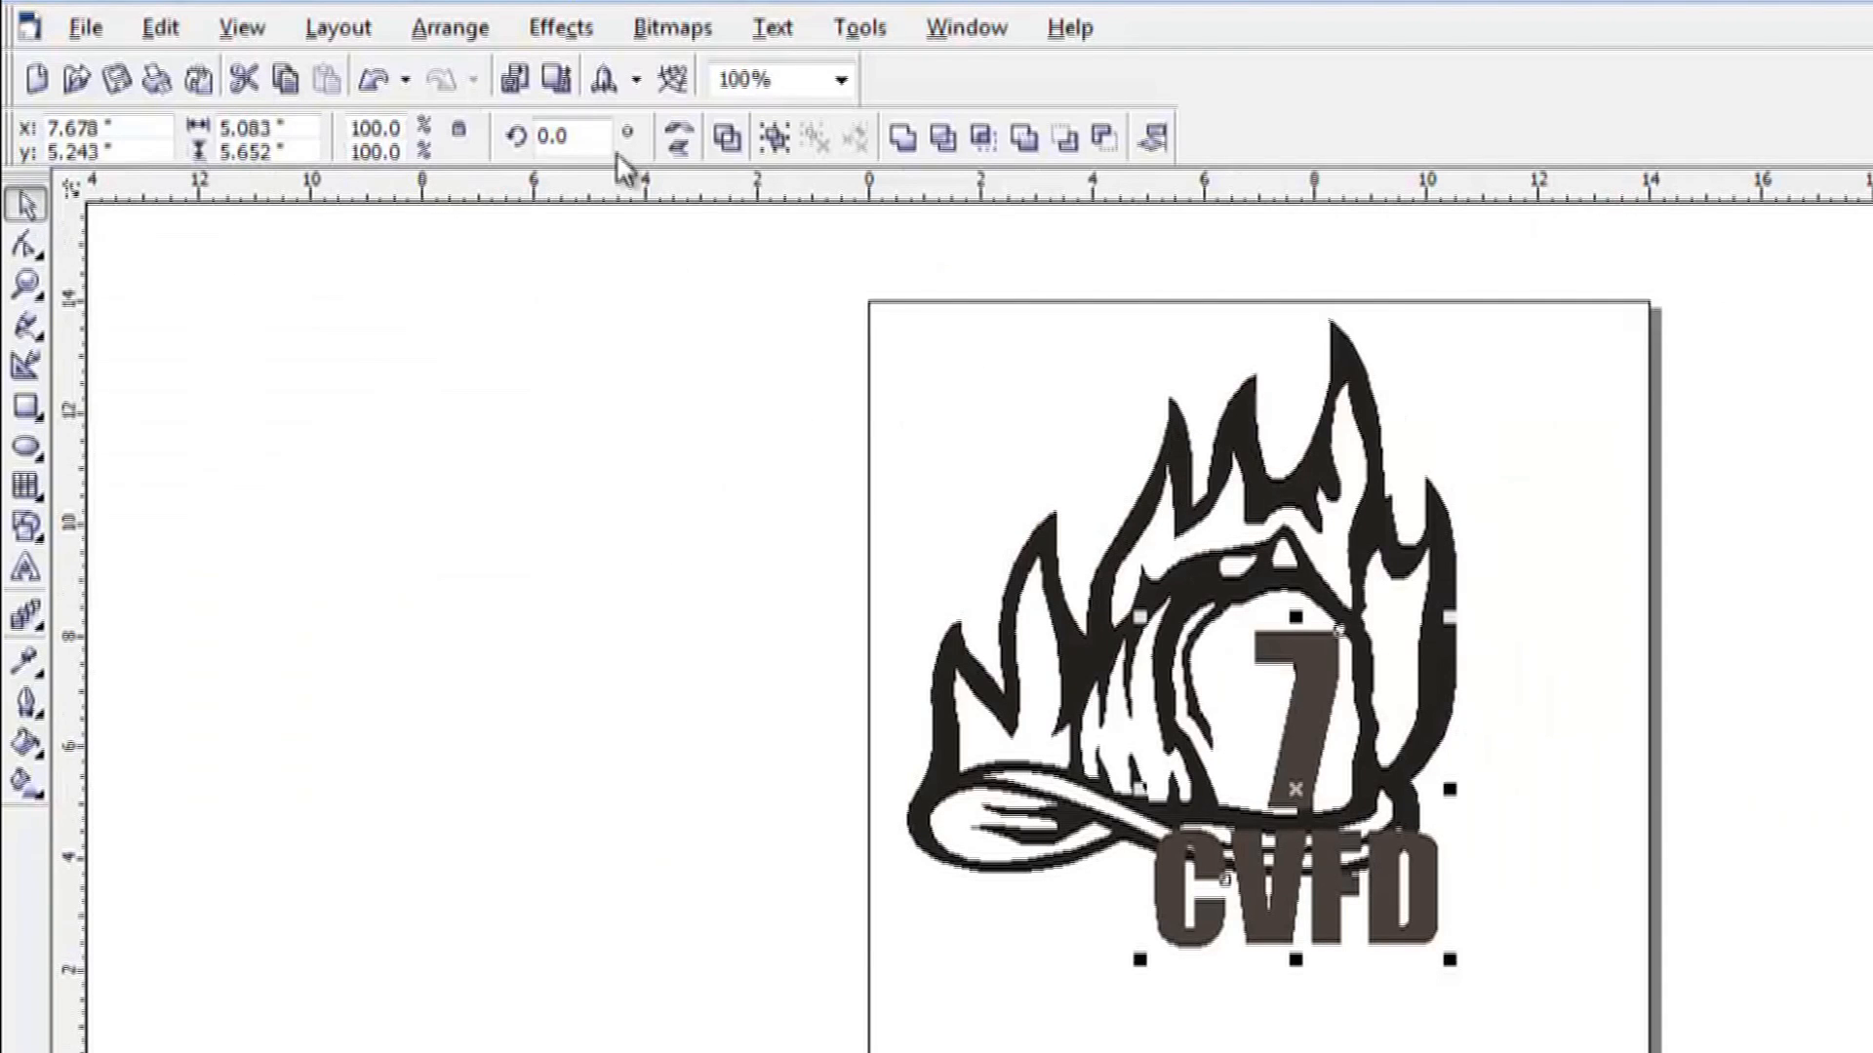
left_click(452, 27)
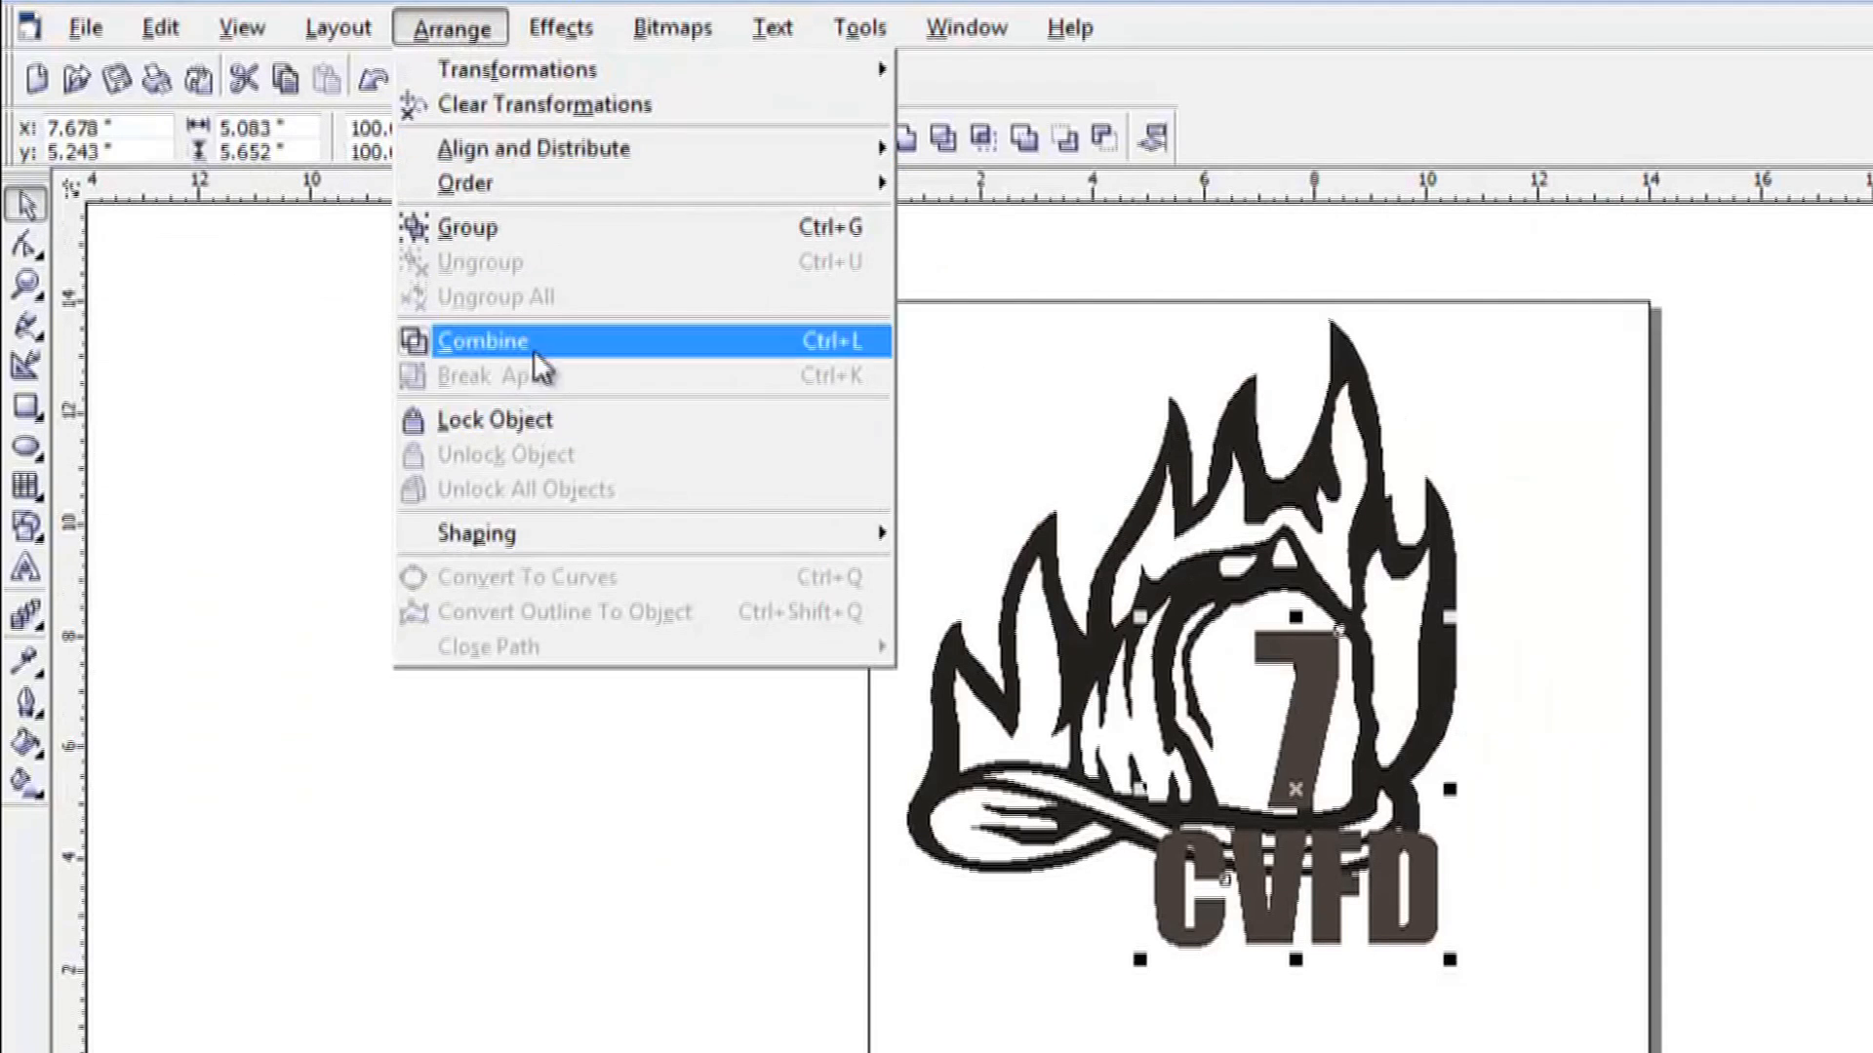
left_click(502, 239)
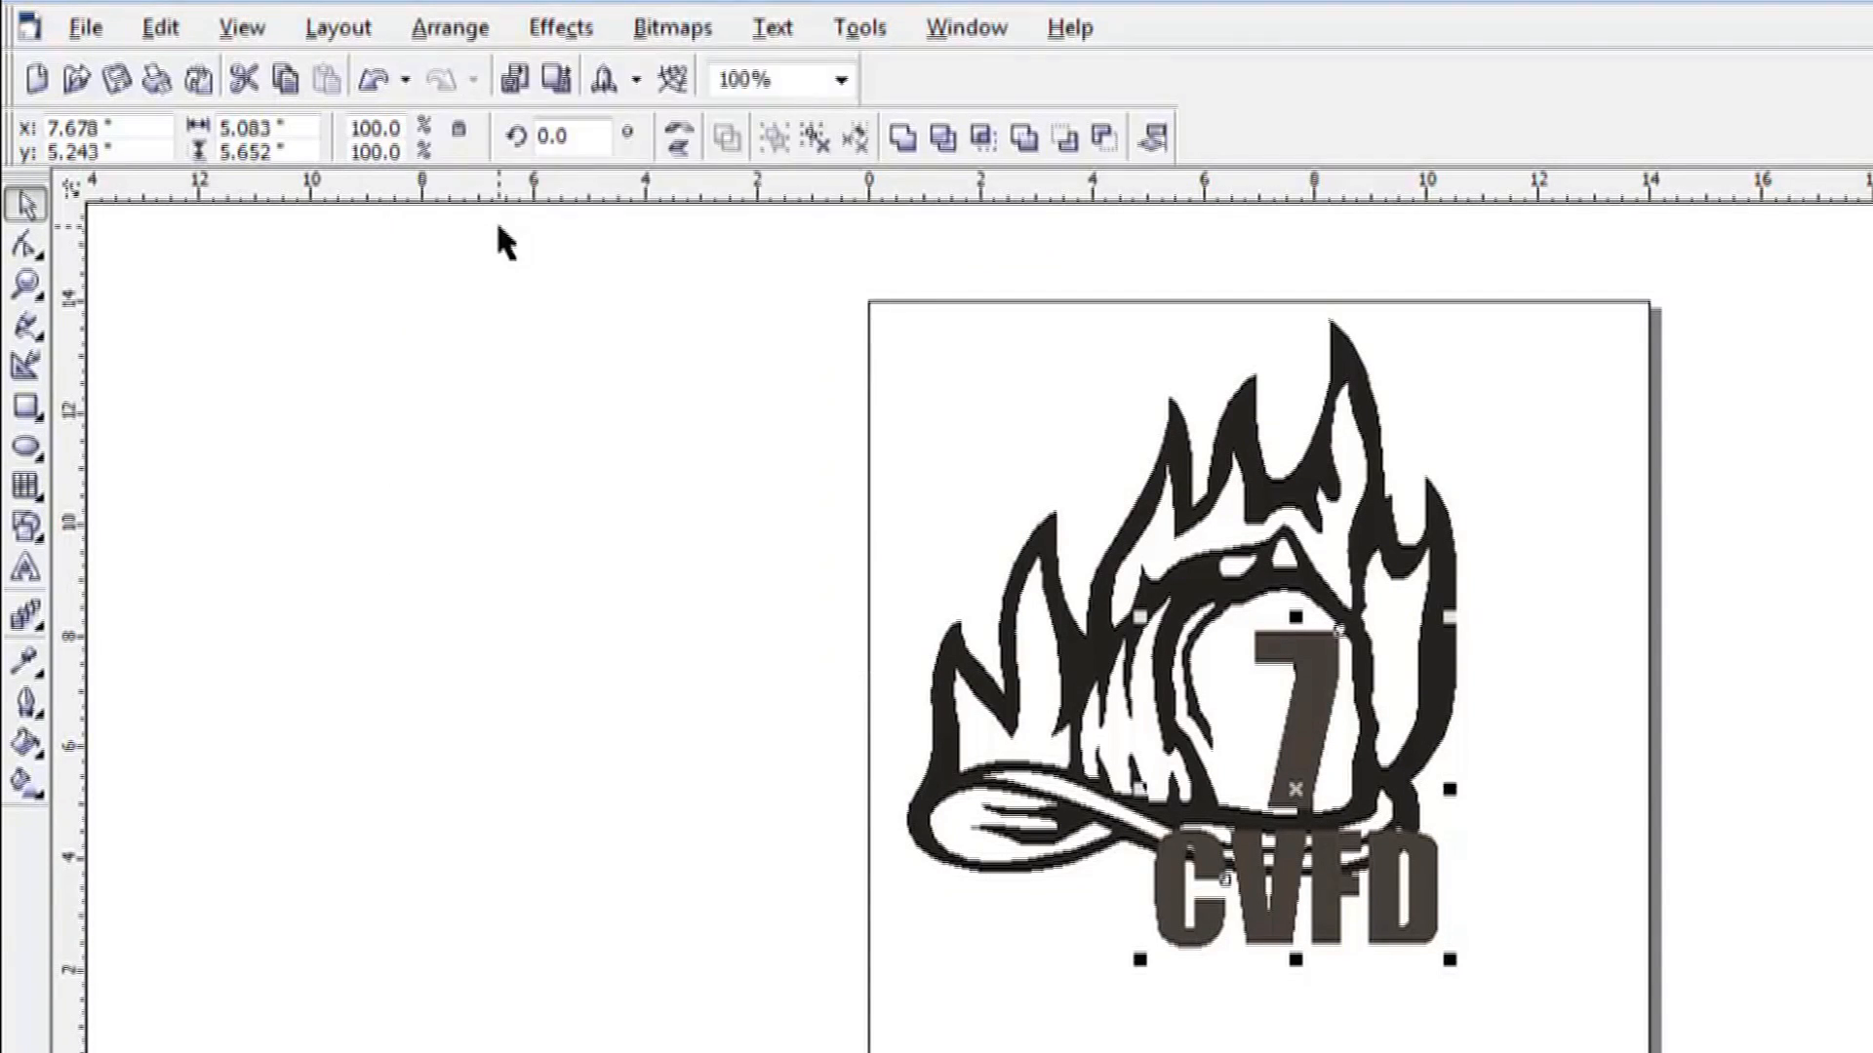
left_click(447, 29)
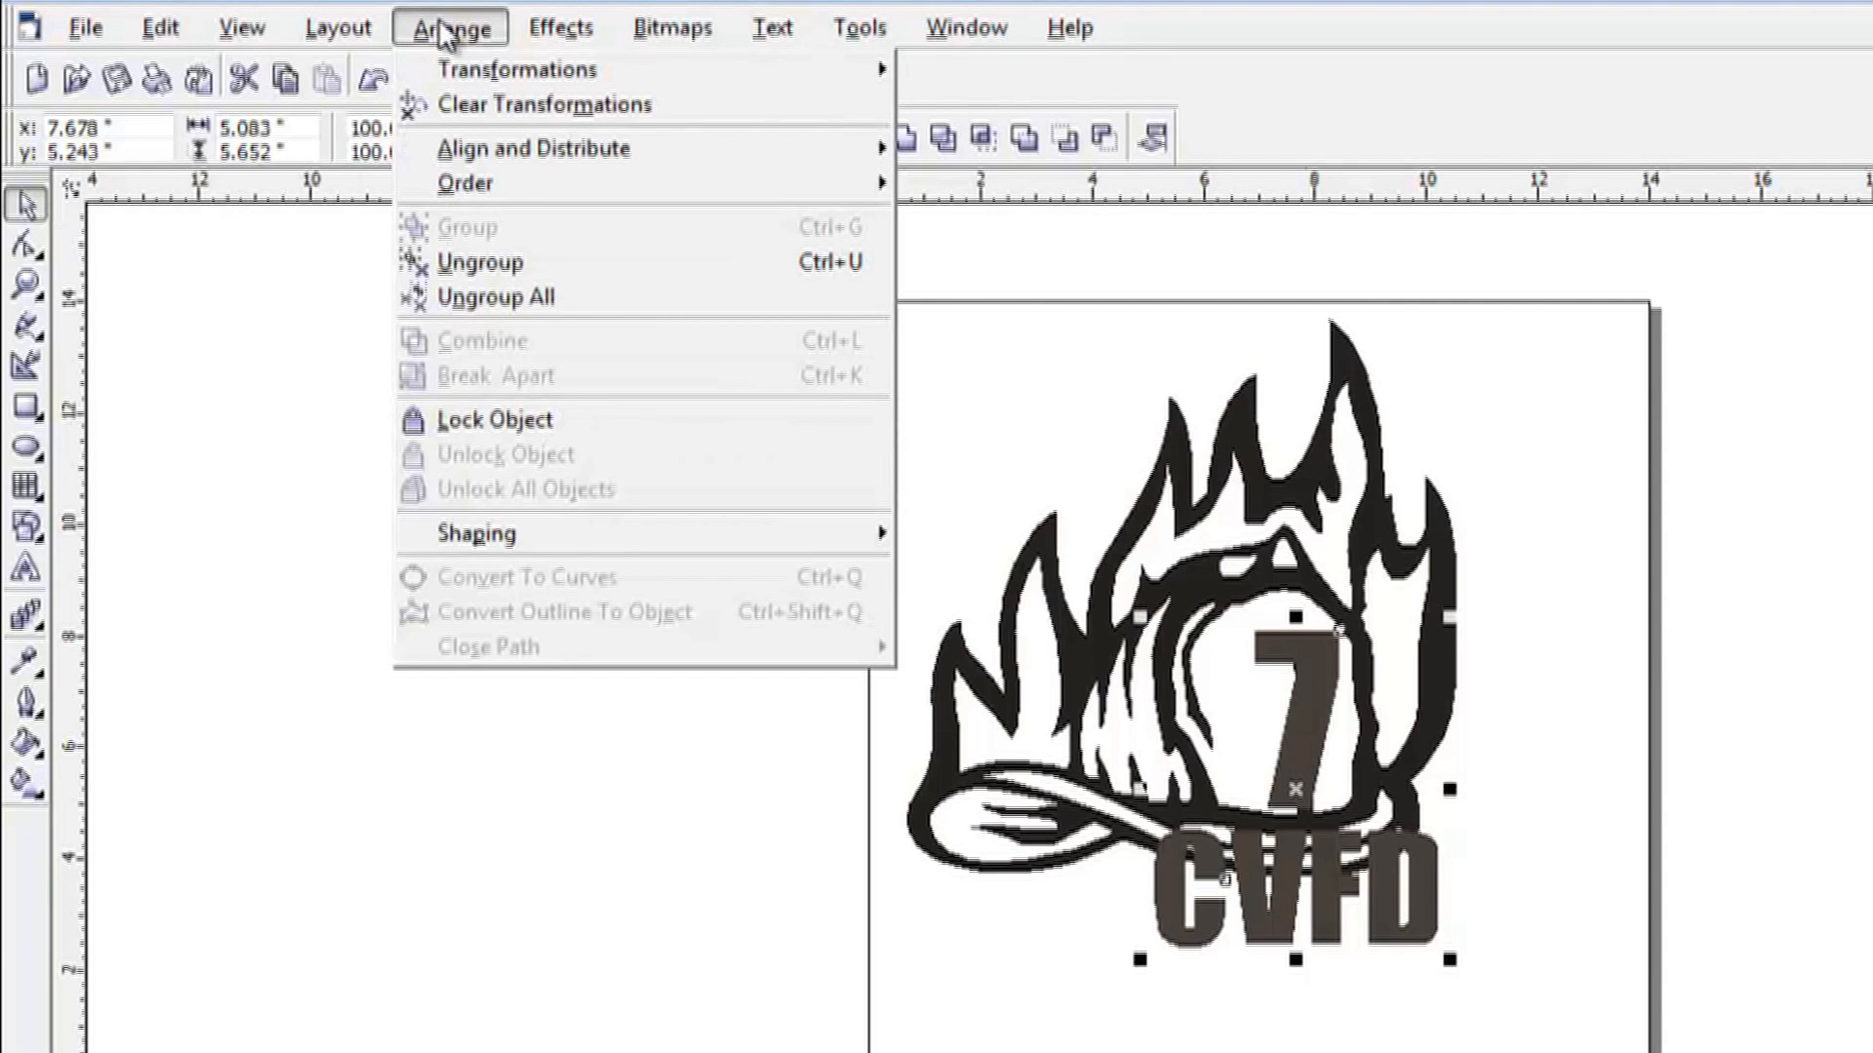
left_click(263, 496)
left_click_drag(1264, 896, 1024, 1034)
left_click(1263, 924)
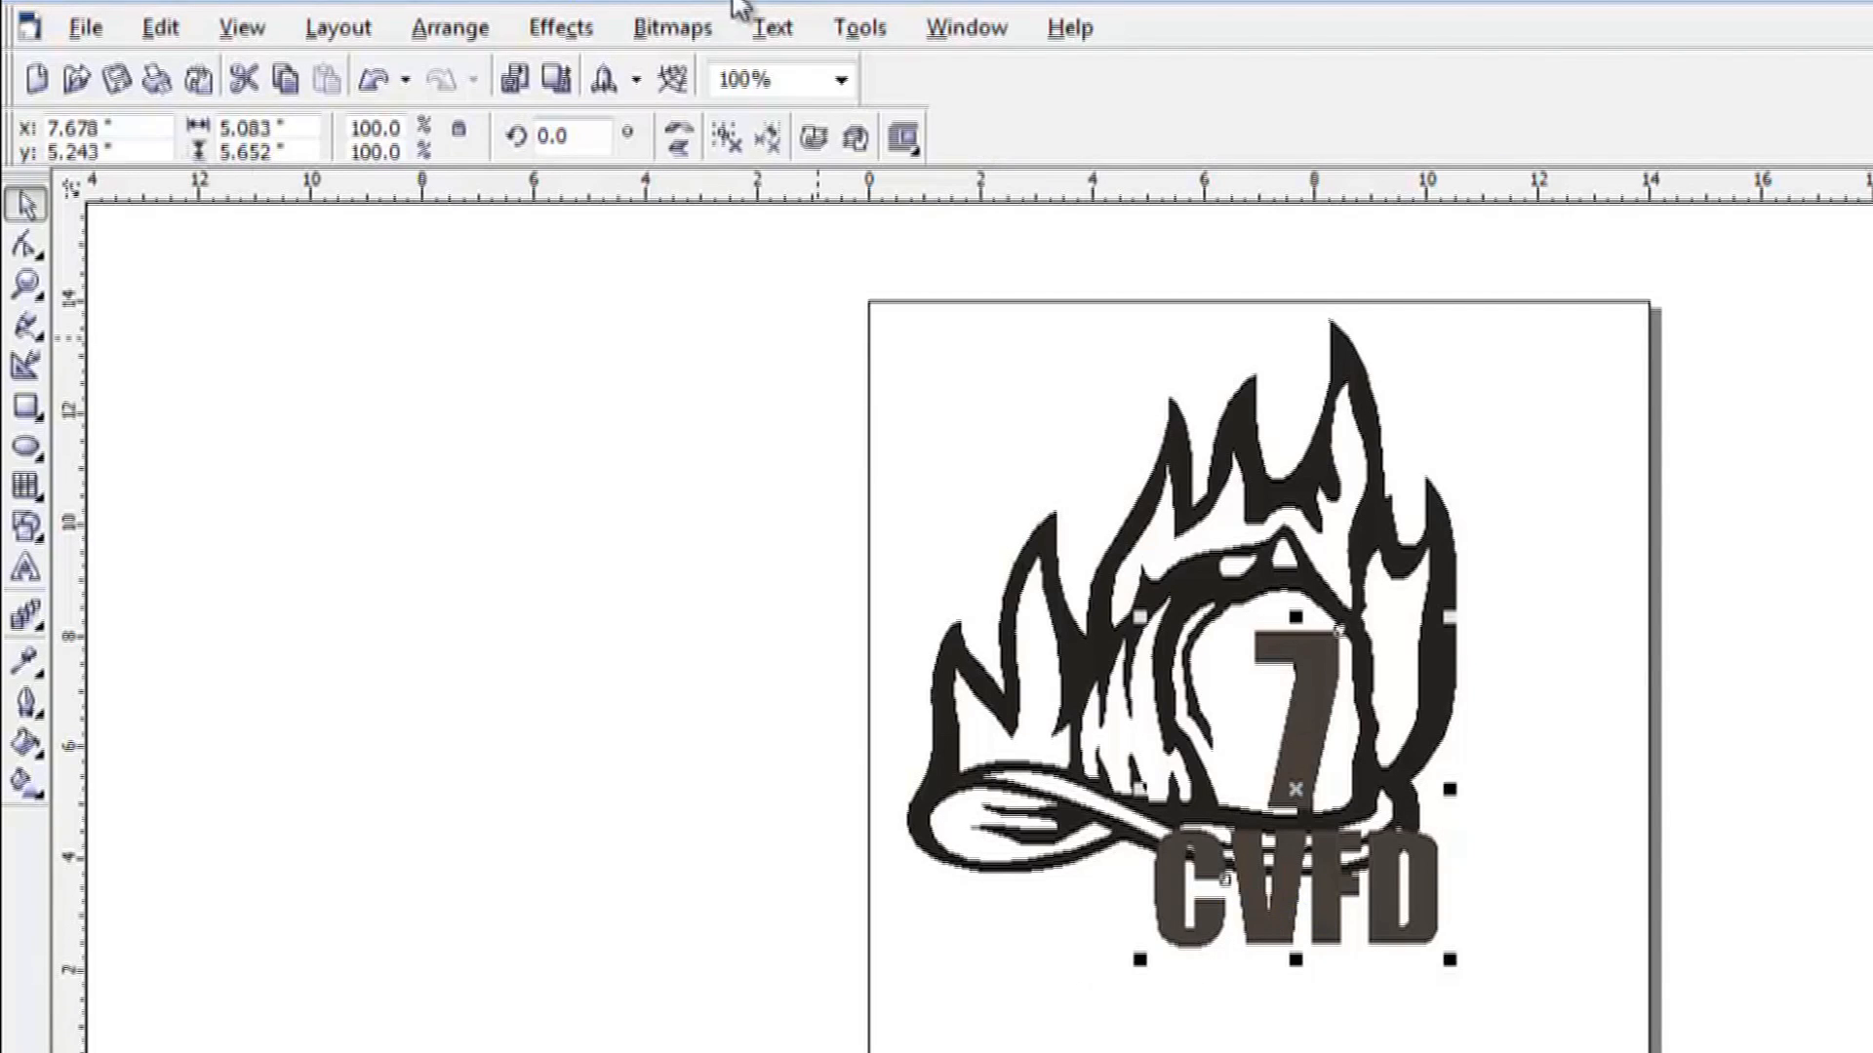
left_click(444, 31)
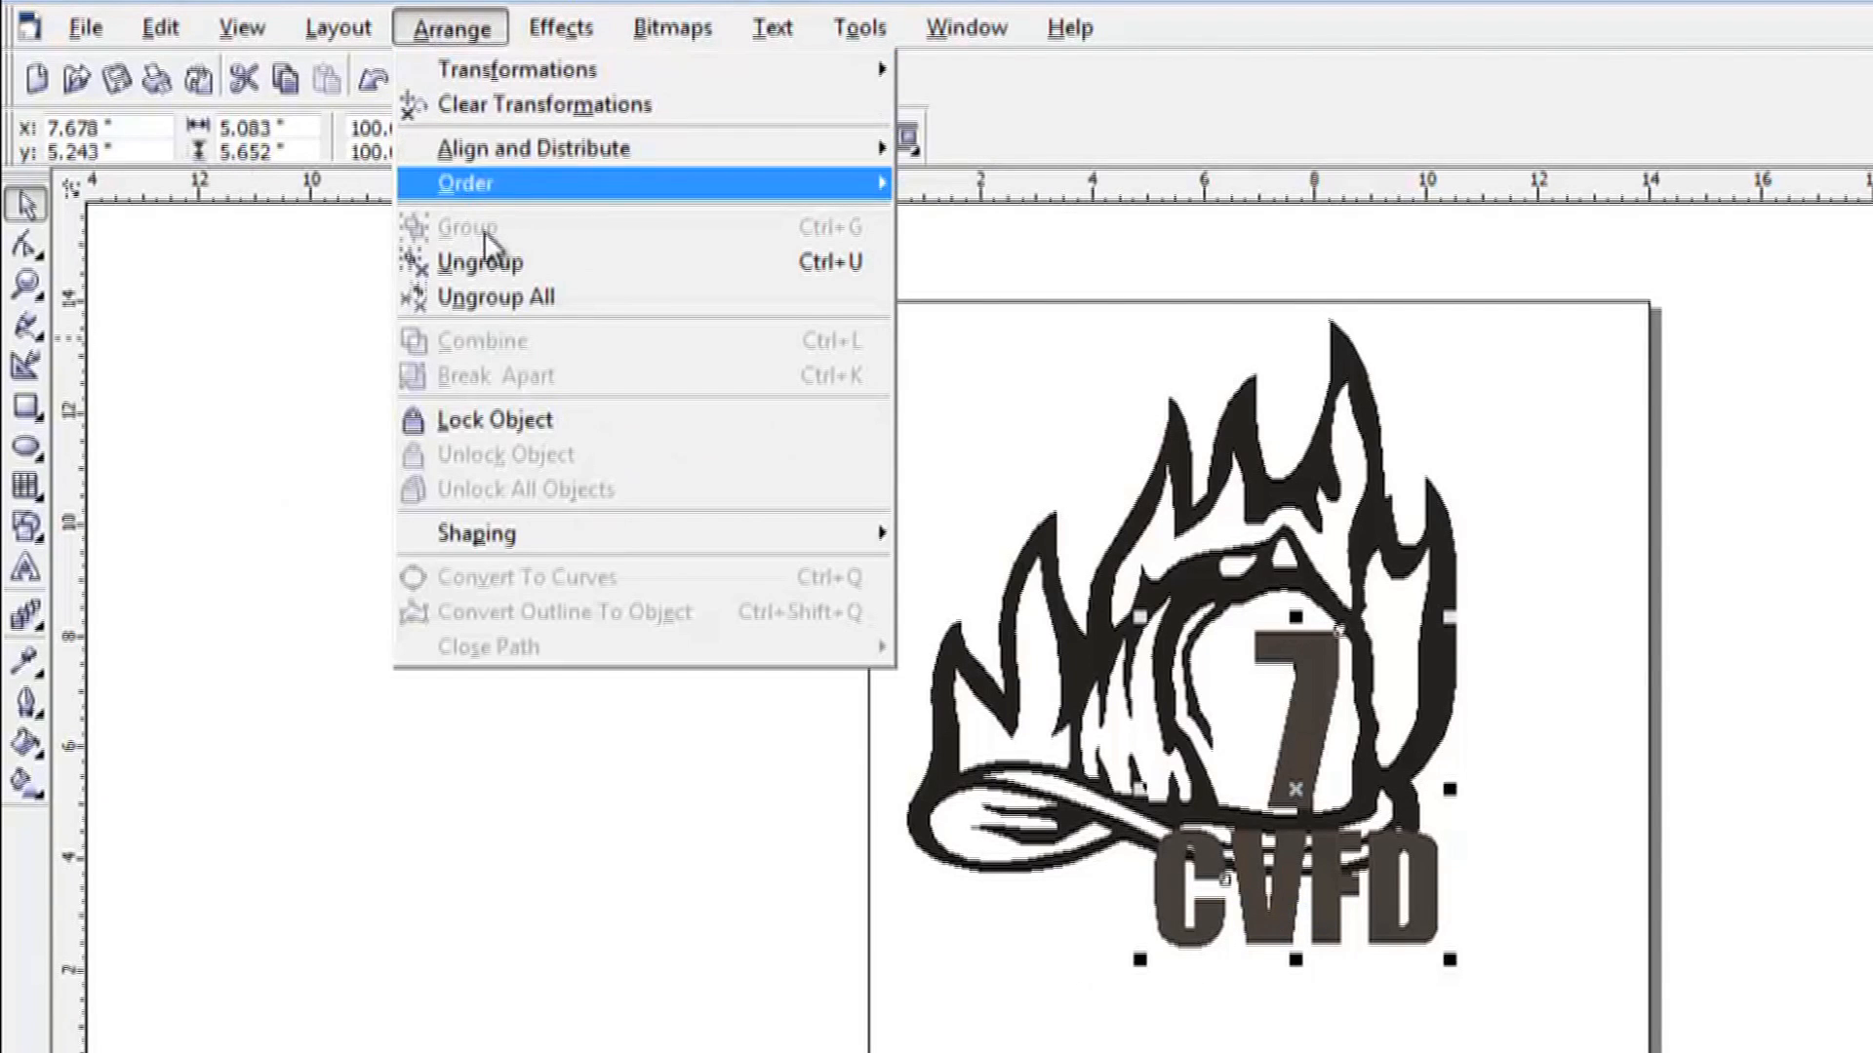
Apply a one-step outside contour with a 0.1 inch offset to the grouped 7 and CVFD lettering.
mouse_move(563, 39)
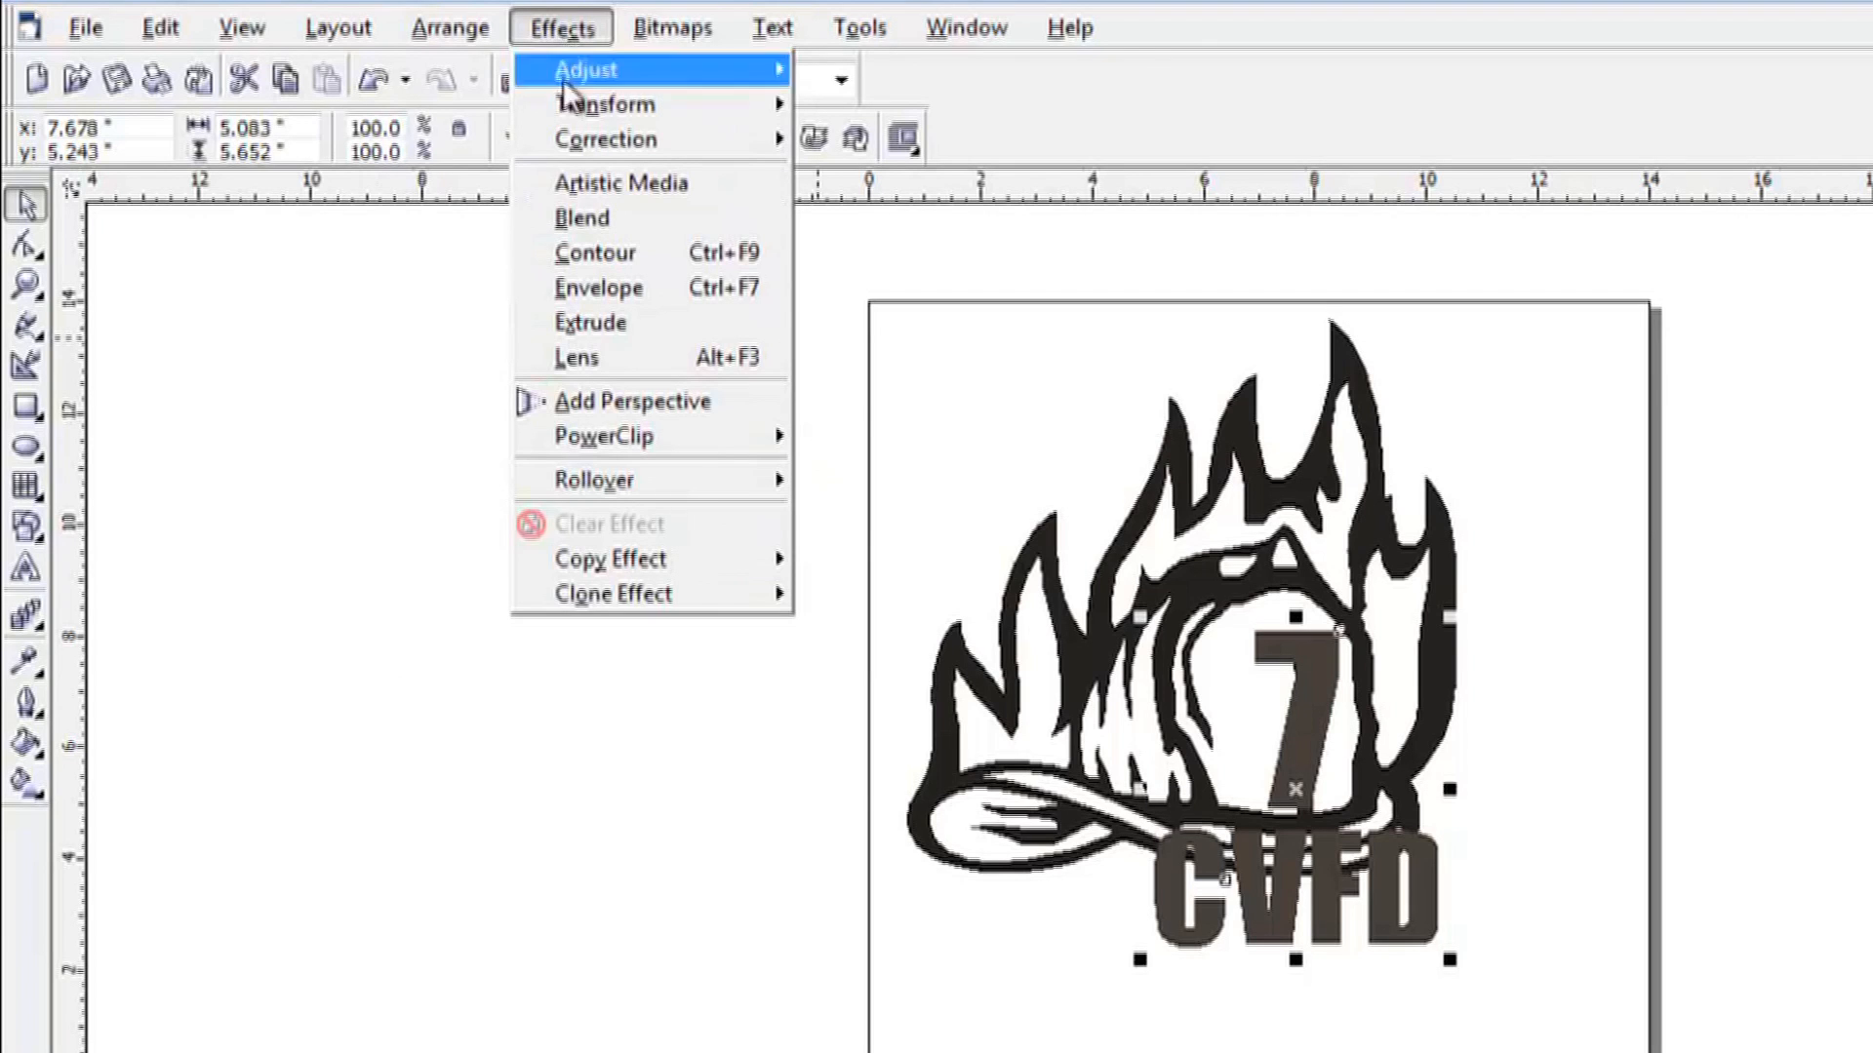
left_click(594, 255)
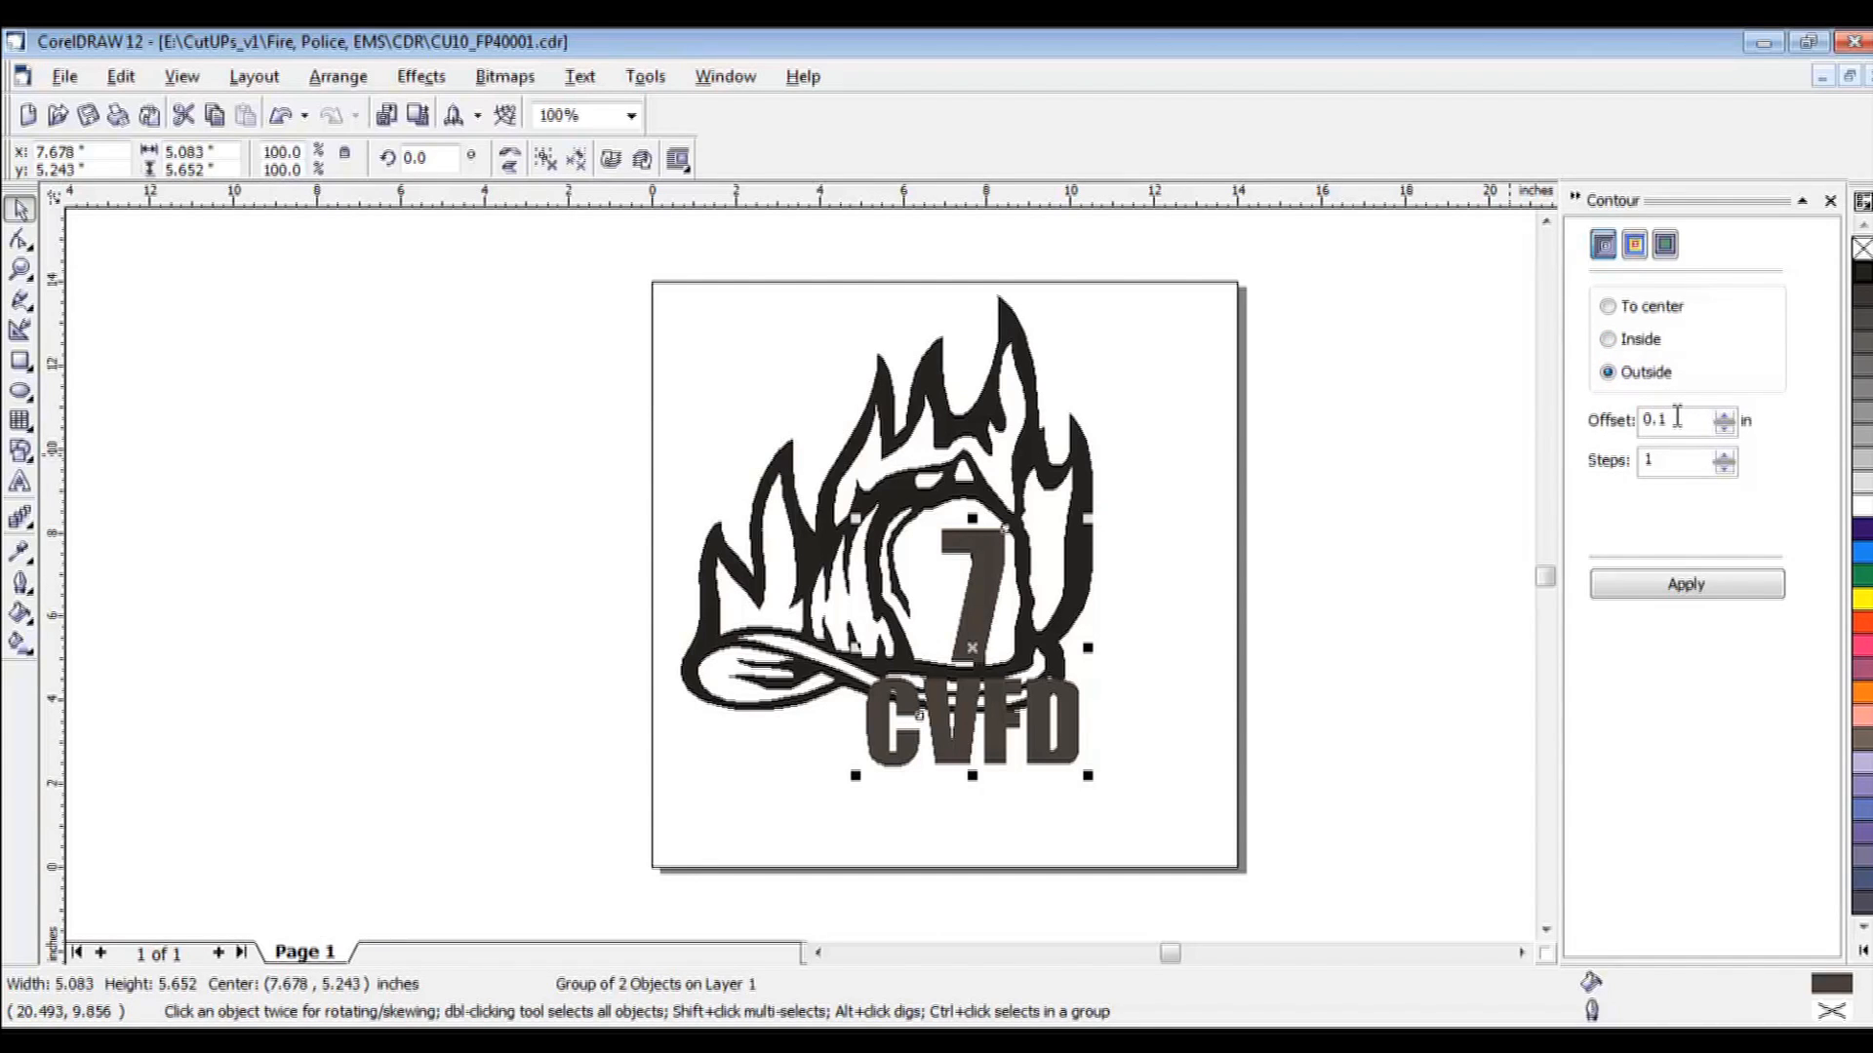
left_click(1662, 589)
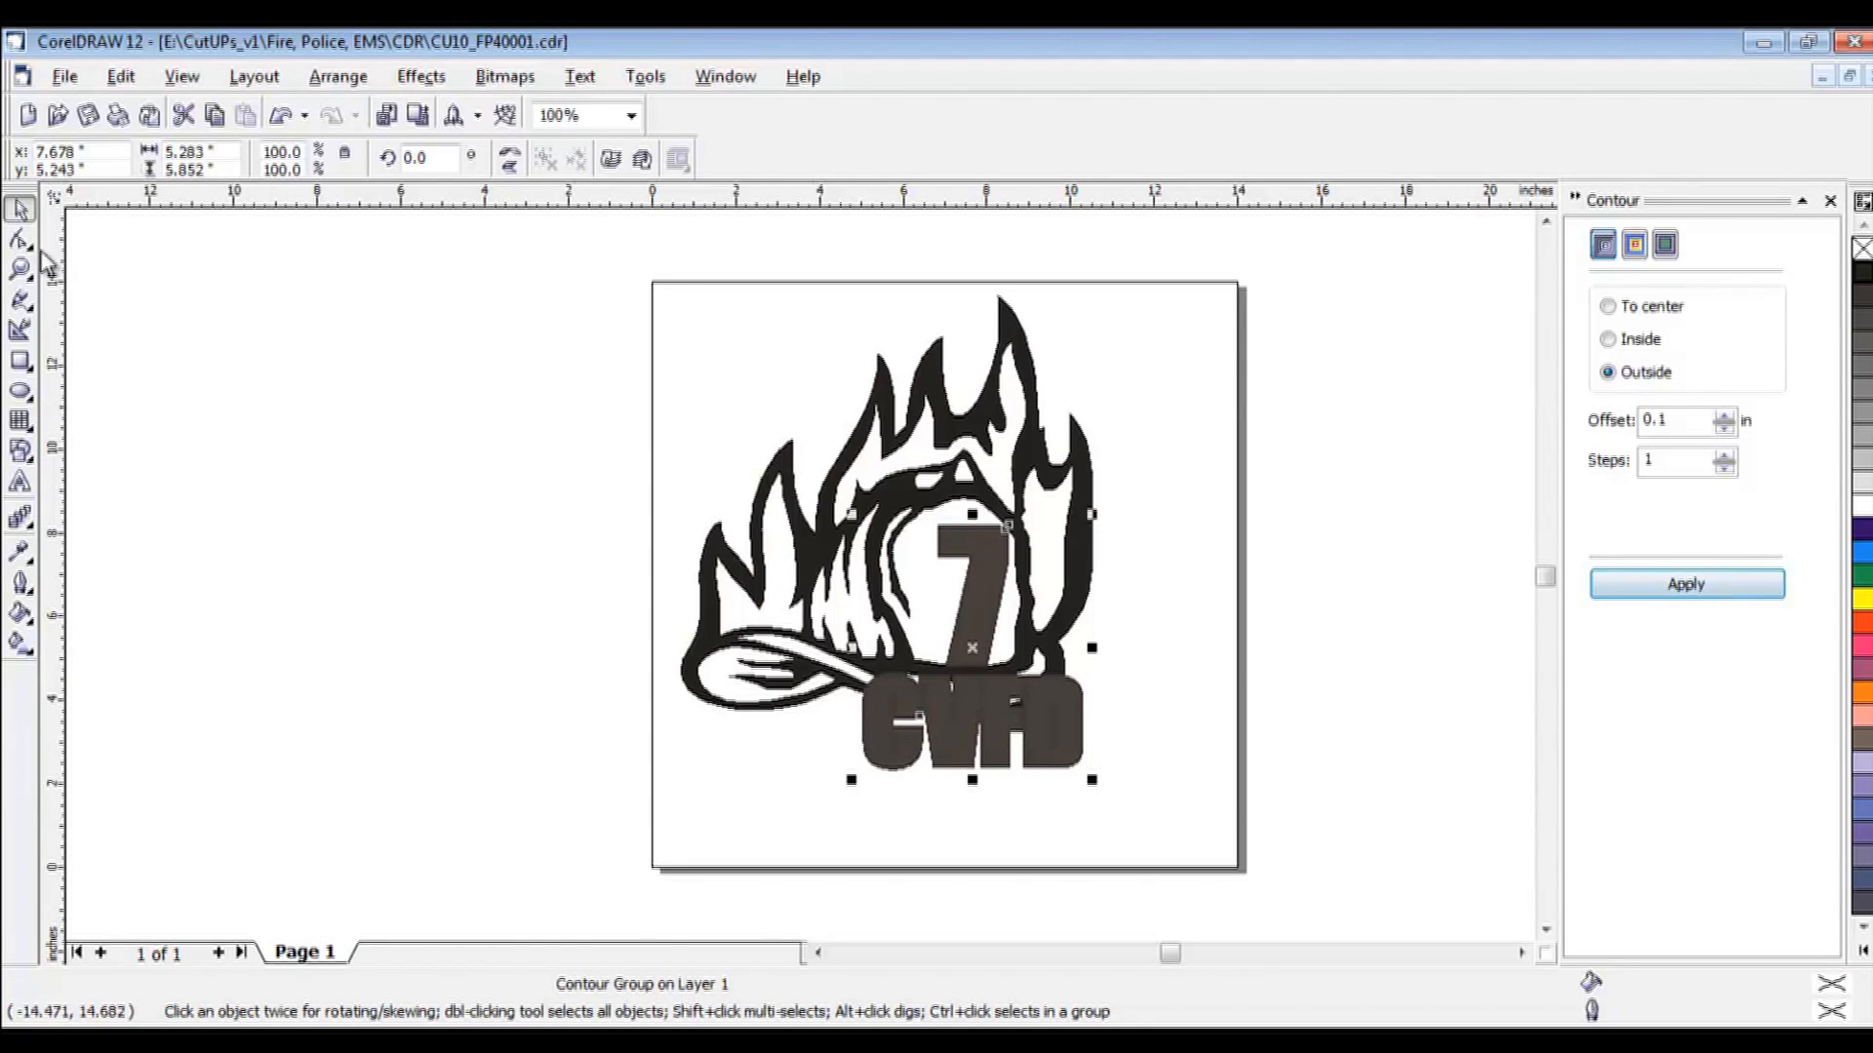
Fill the 7 and CVFD lettering yellow and break the contour group apart from it.
left_click(1865, 601)
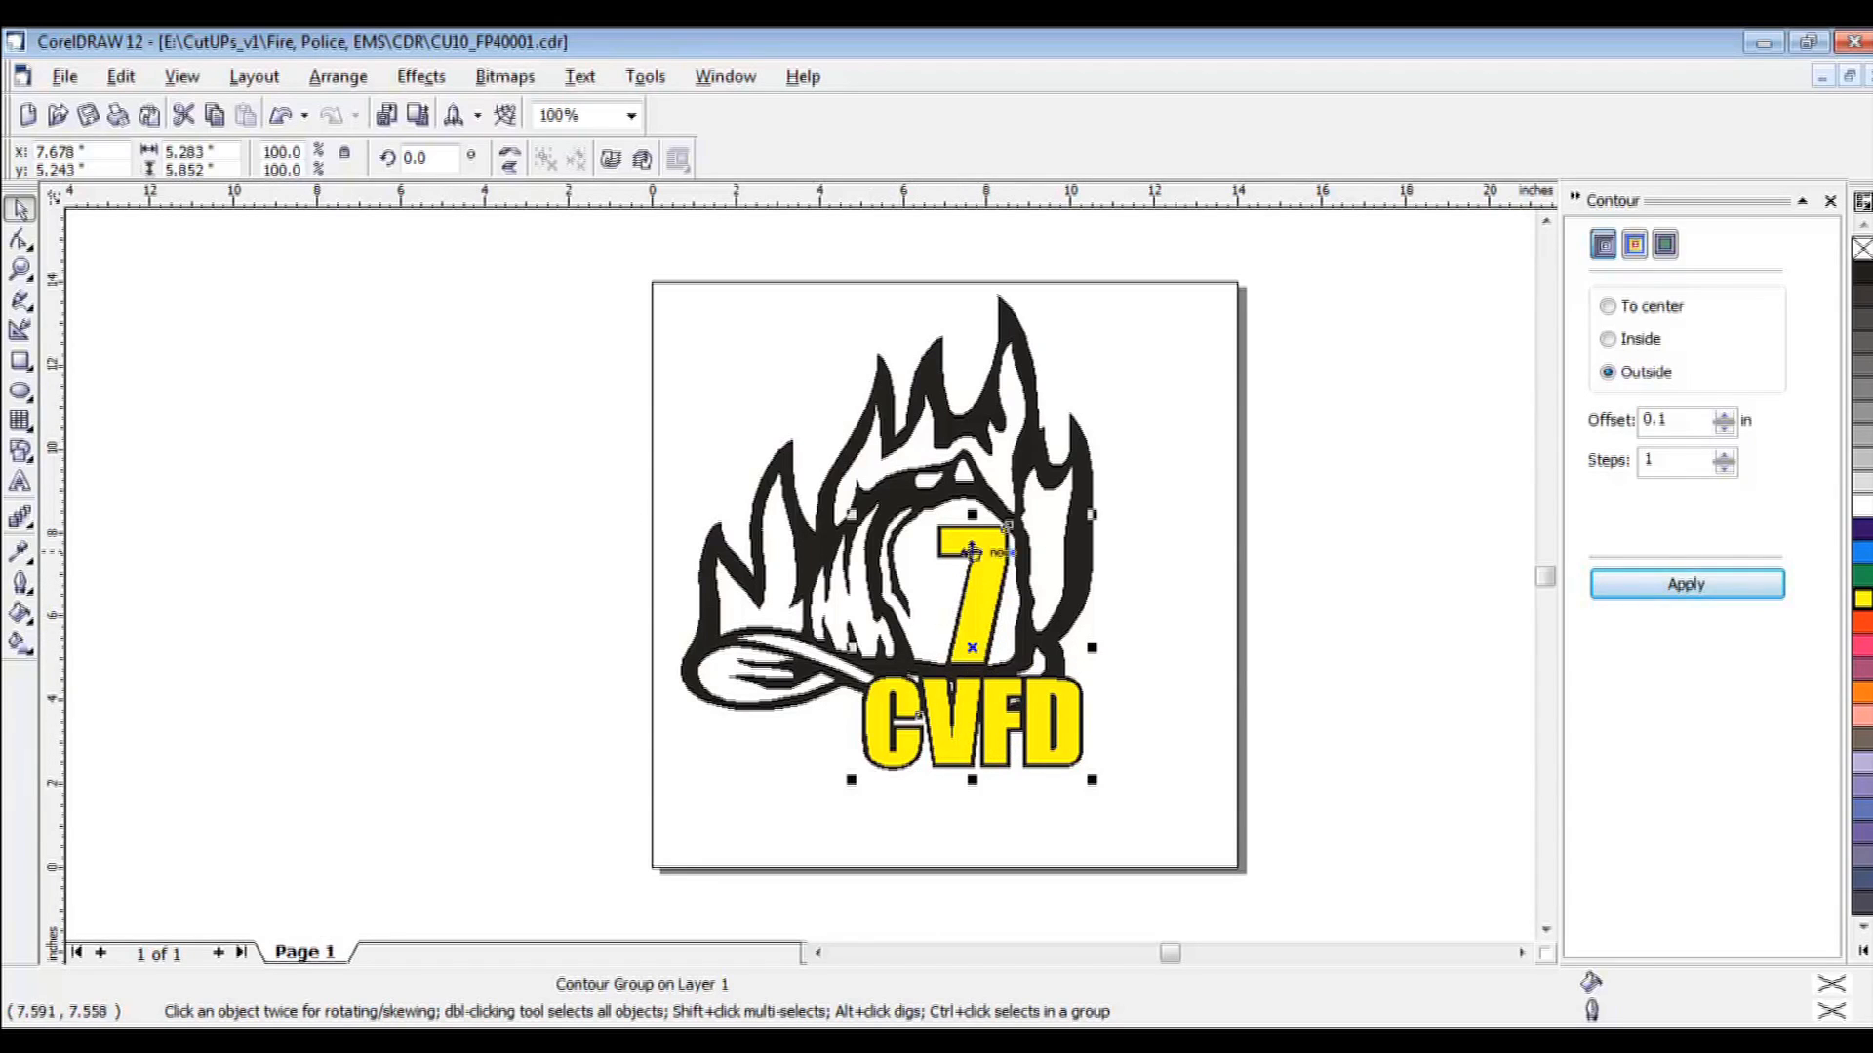
left_click(349, 82)
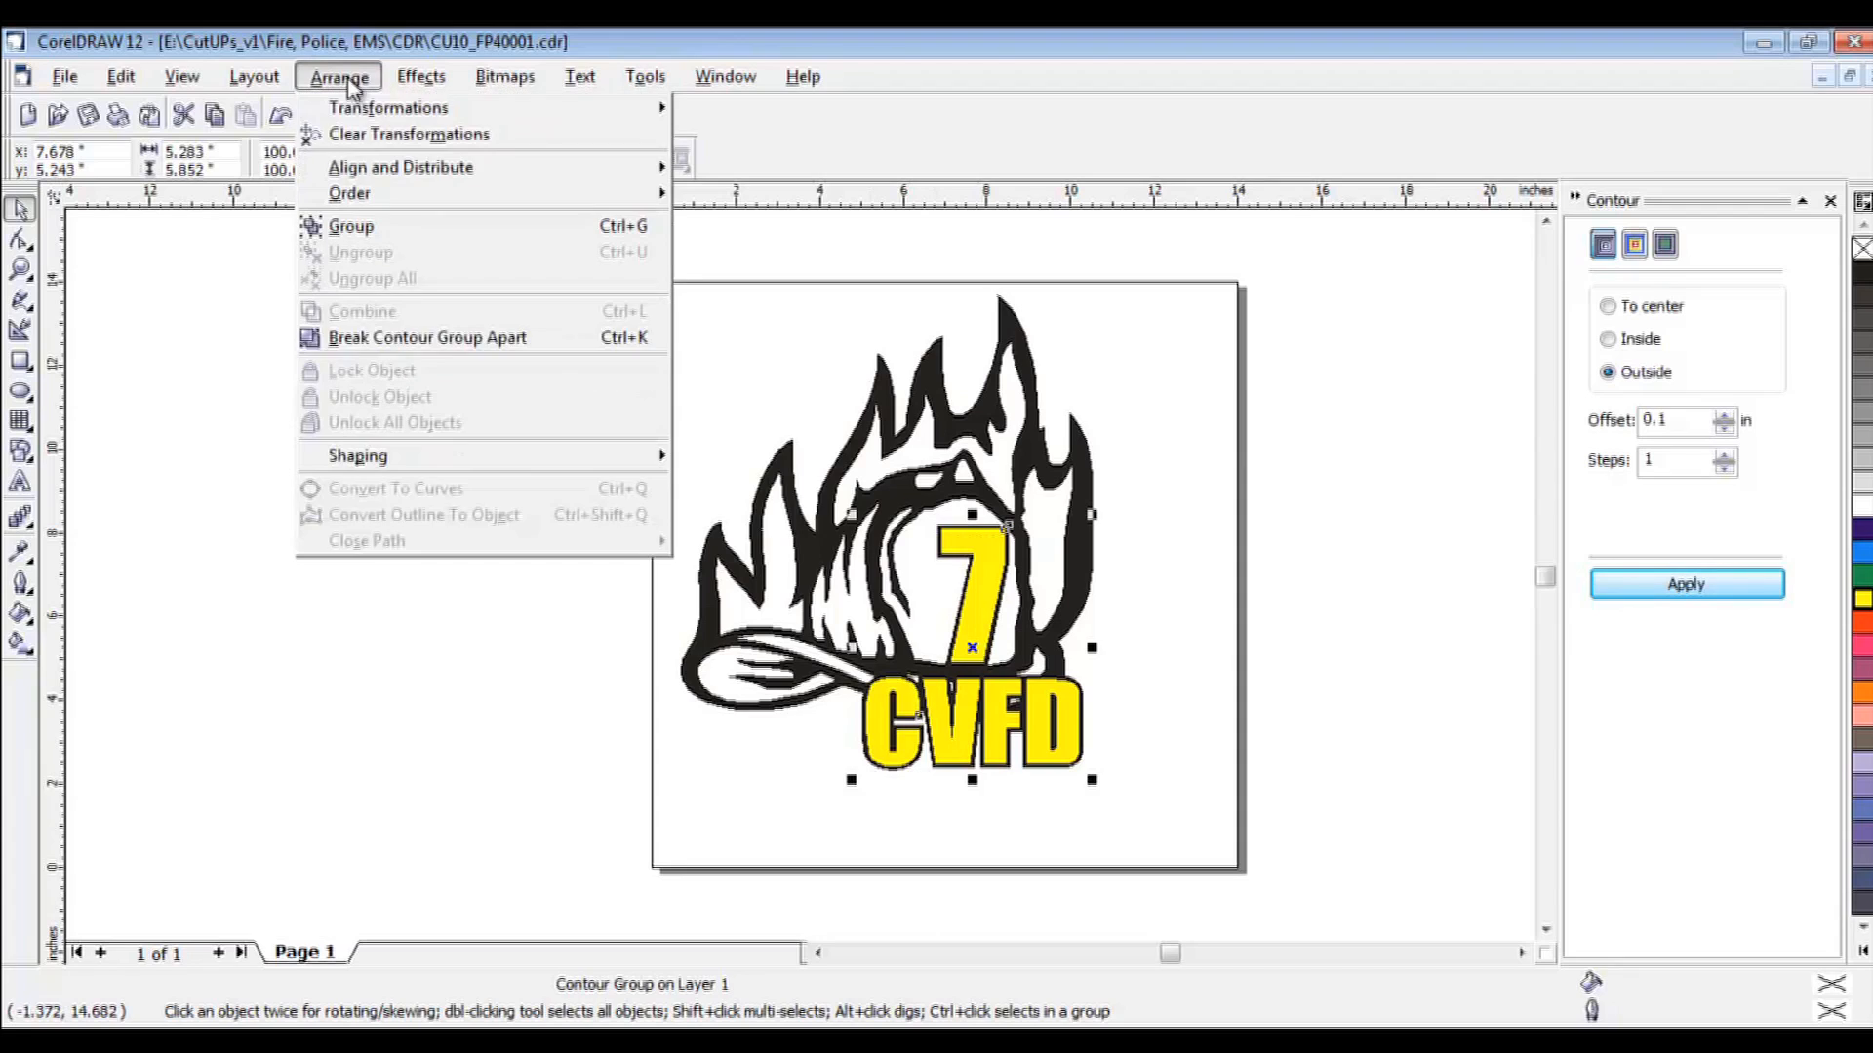
left_click(419, 339)
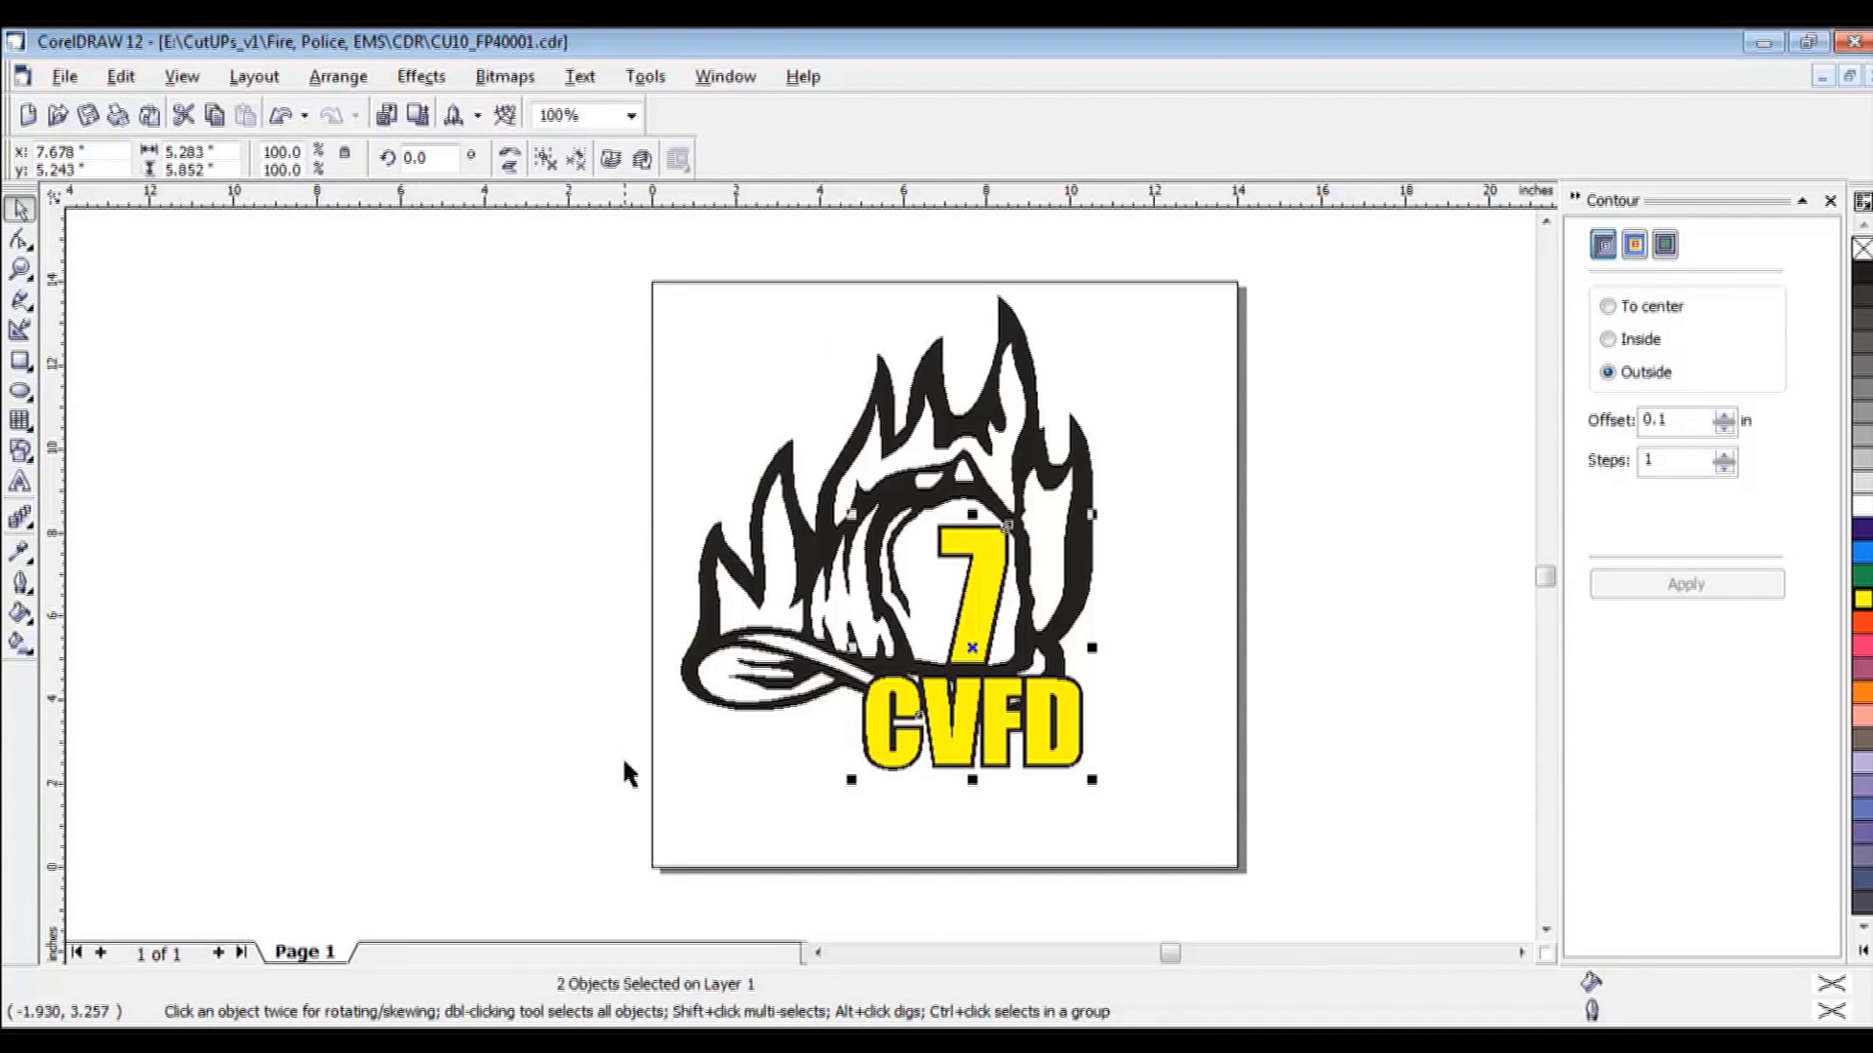
left_click(591, 831)
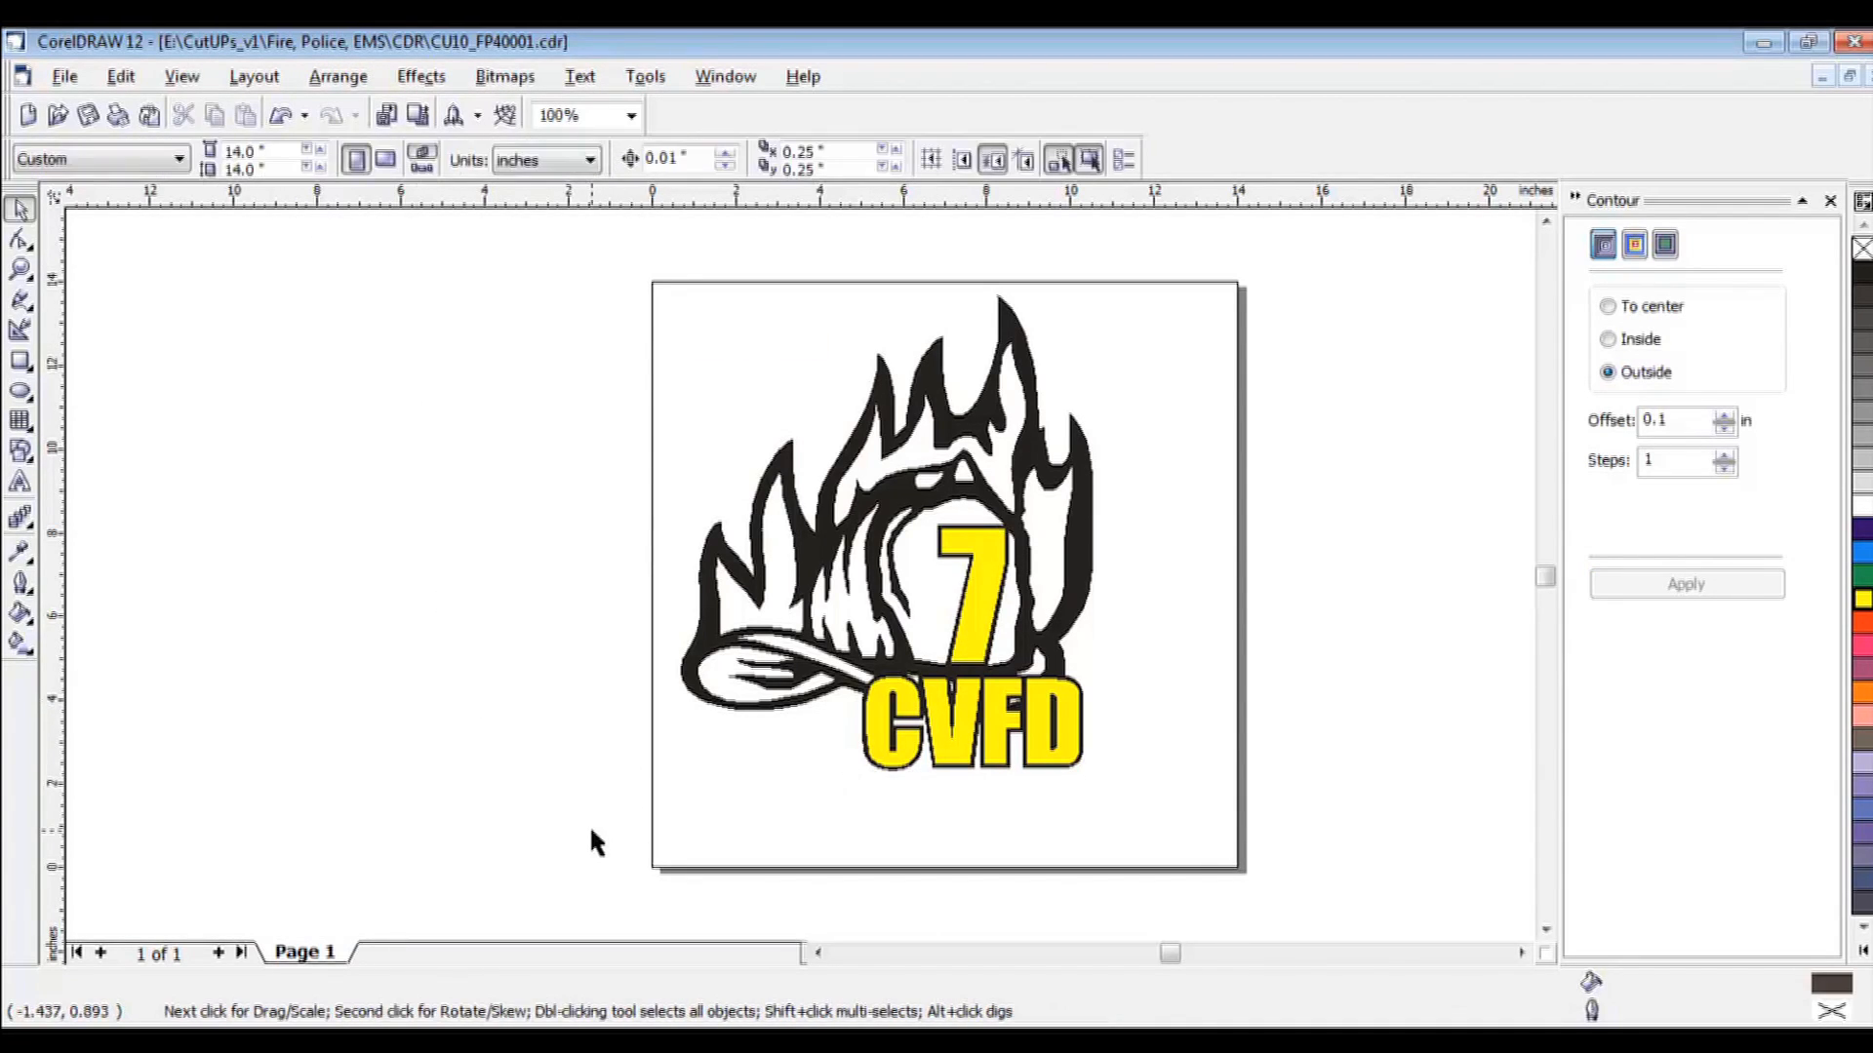
Try to trim the dark lettering contour with the helmet by selecting the helmet first and the contour last.
left_click(1036, 433)
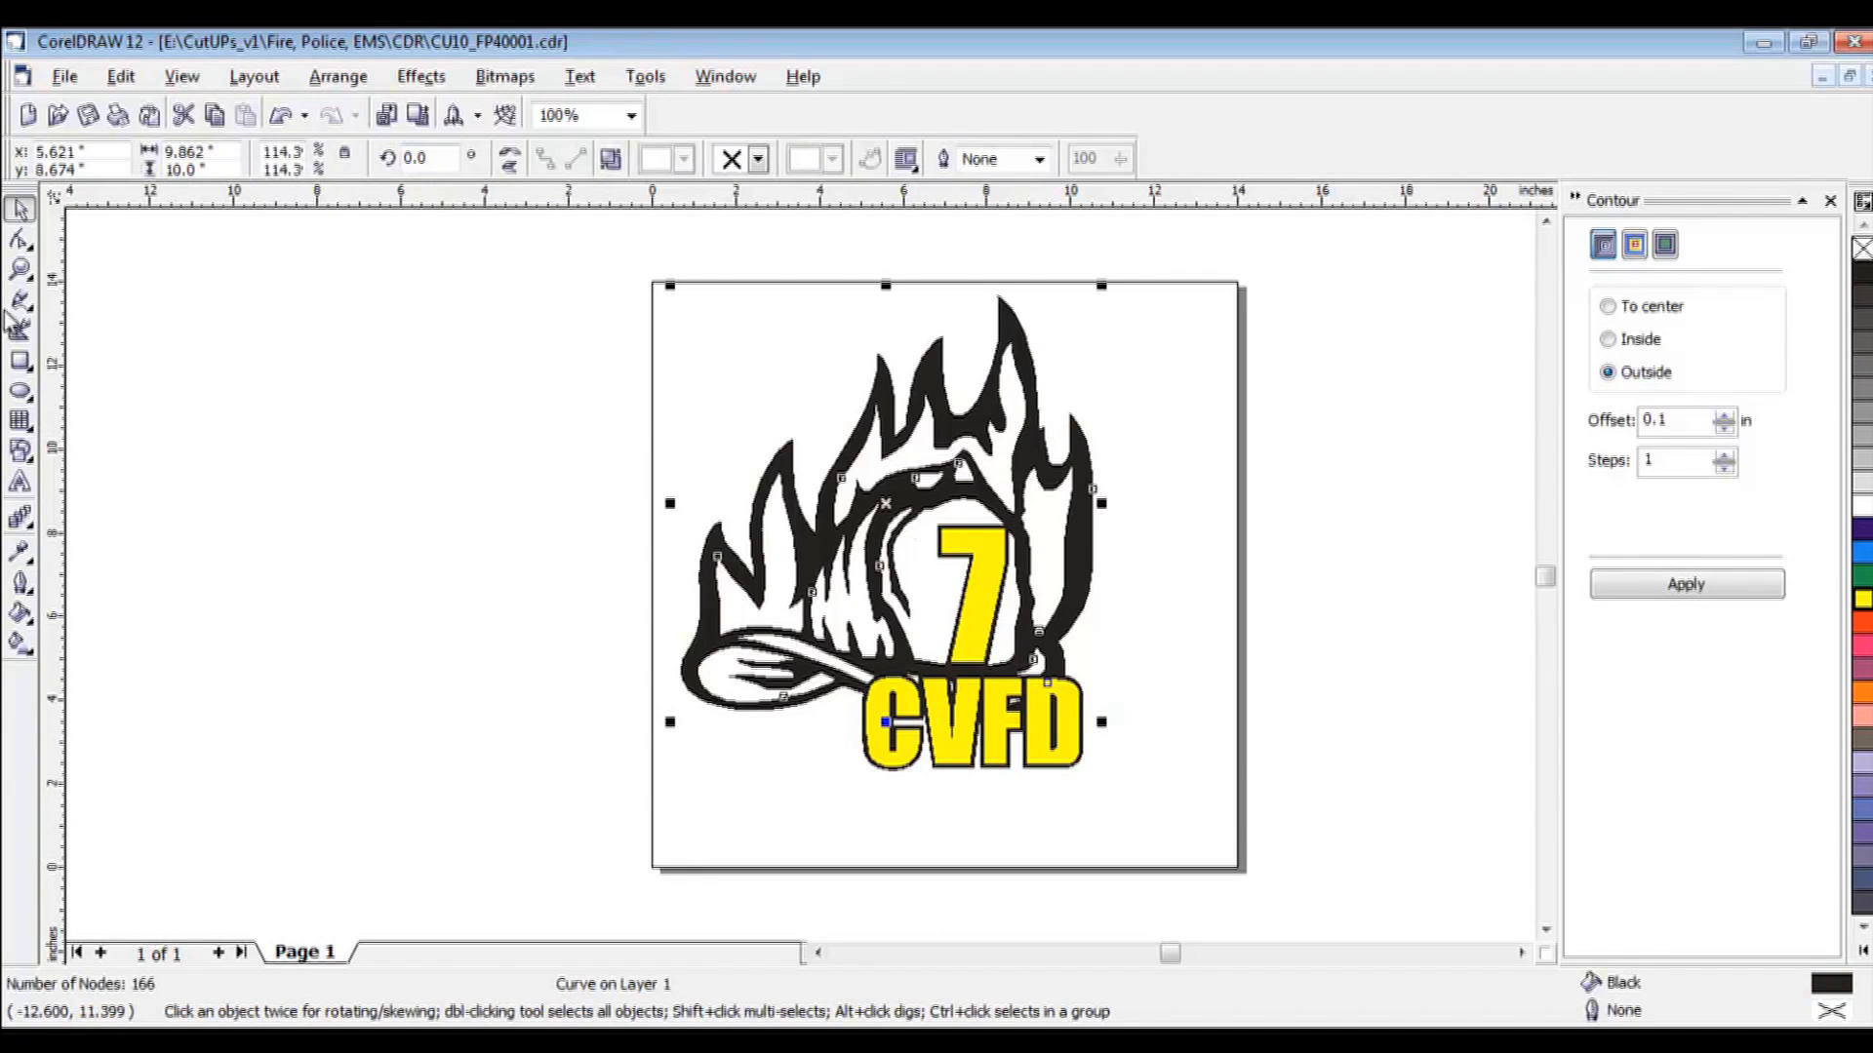
left_click(20, 269)
left_click_drag(780, 824, 1059, 646)
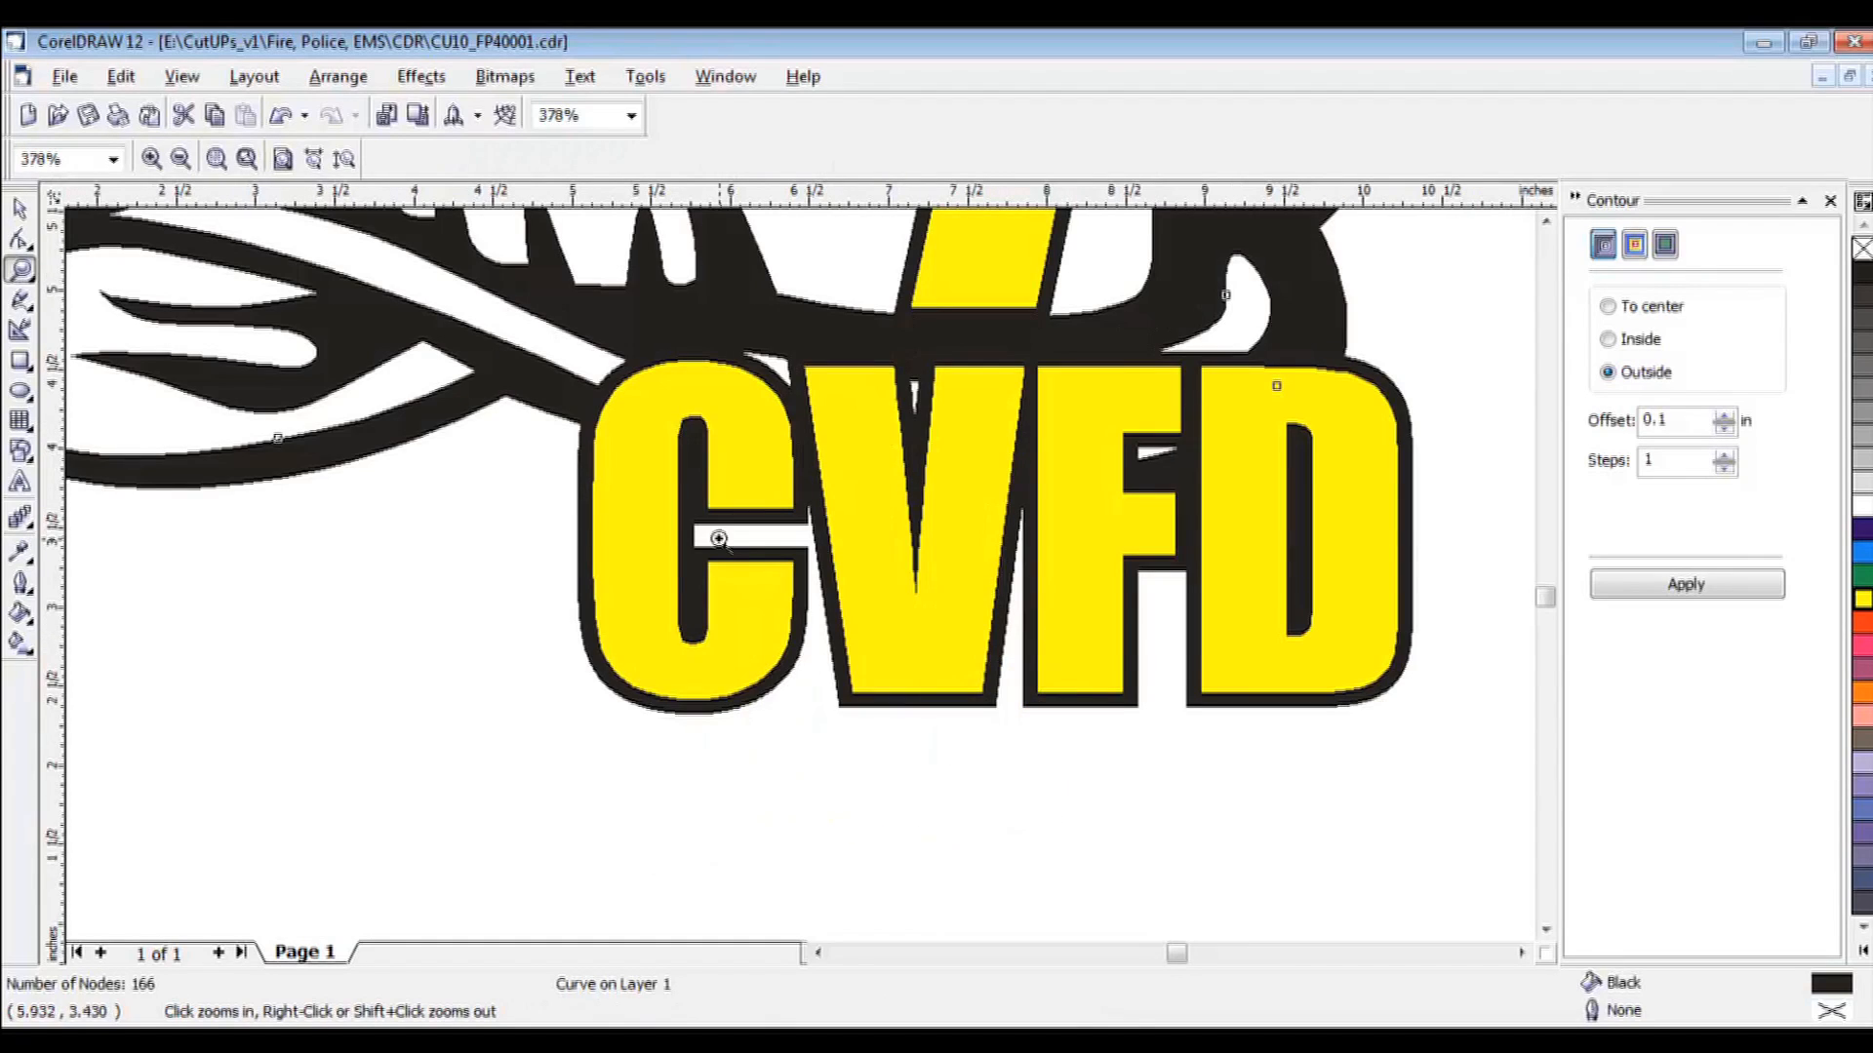
left_click(20, 208)
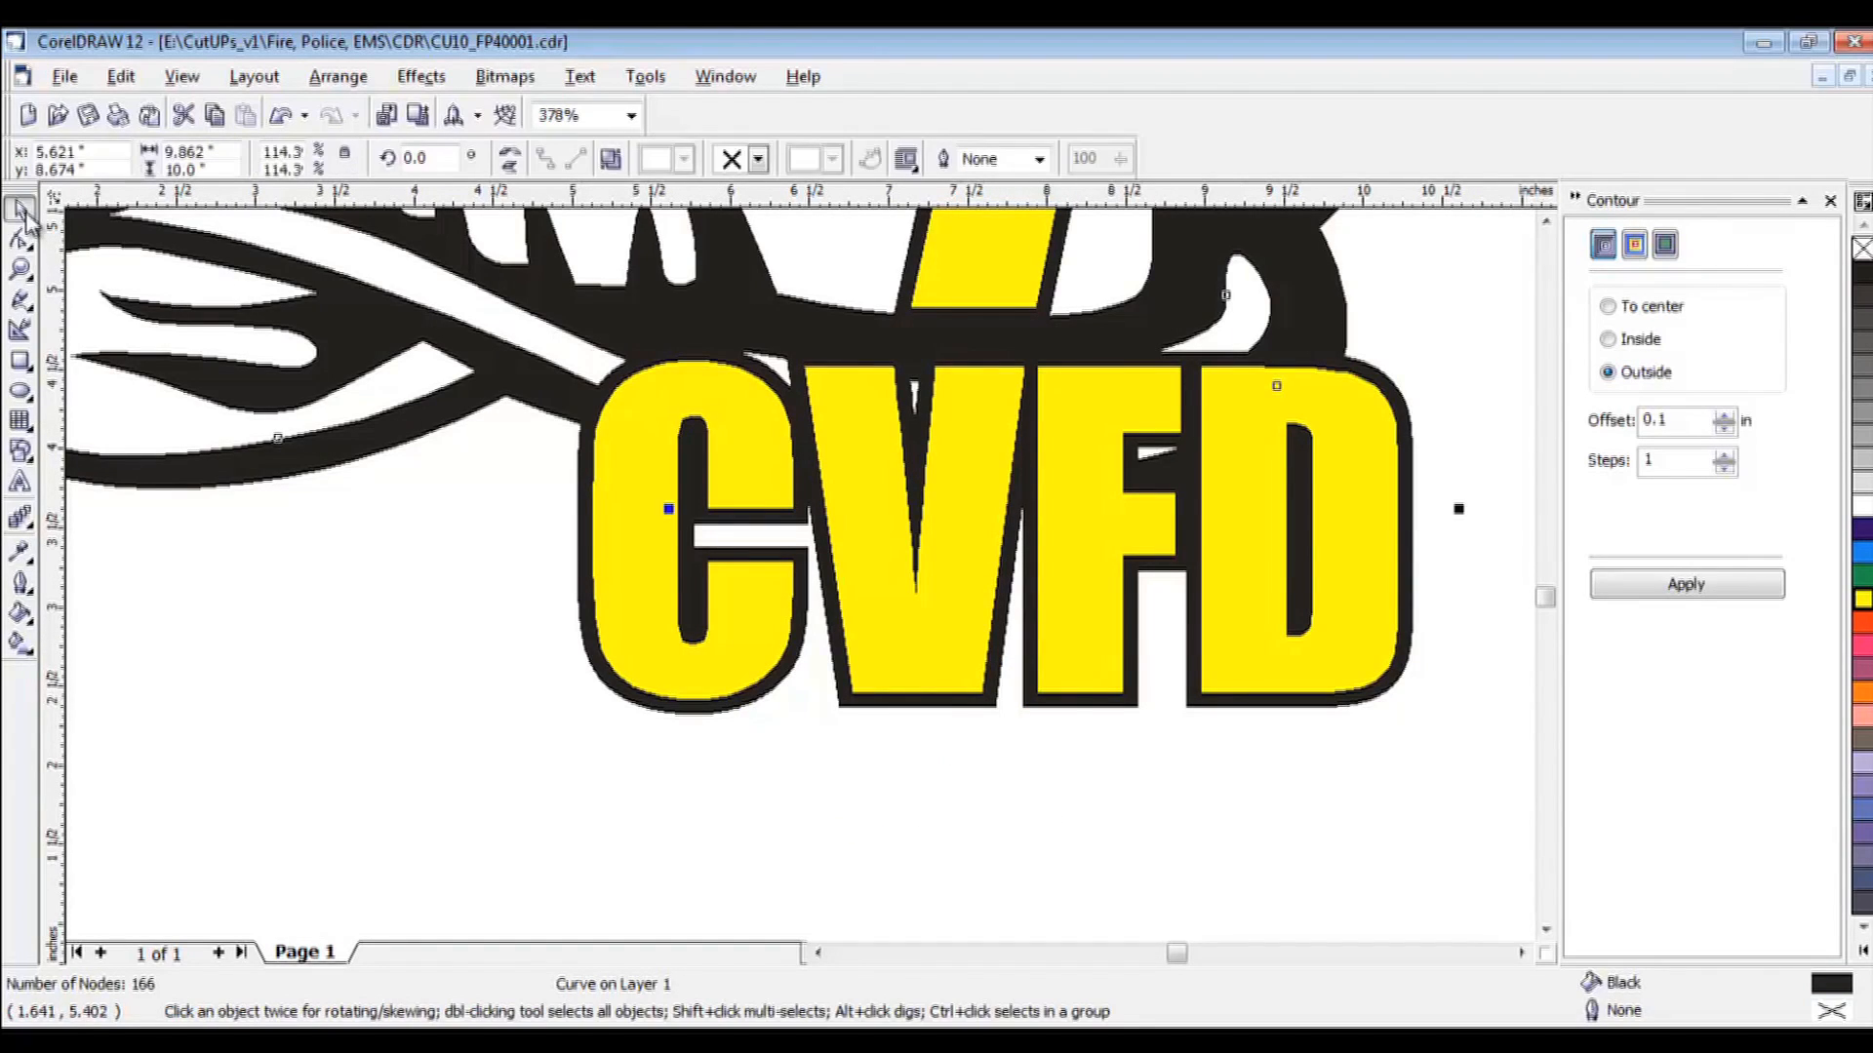
left_click(579, 625, "shift")
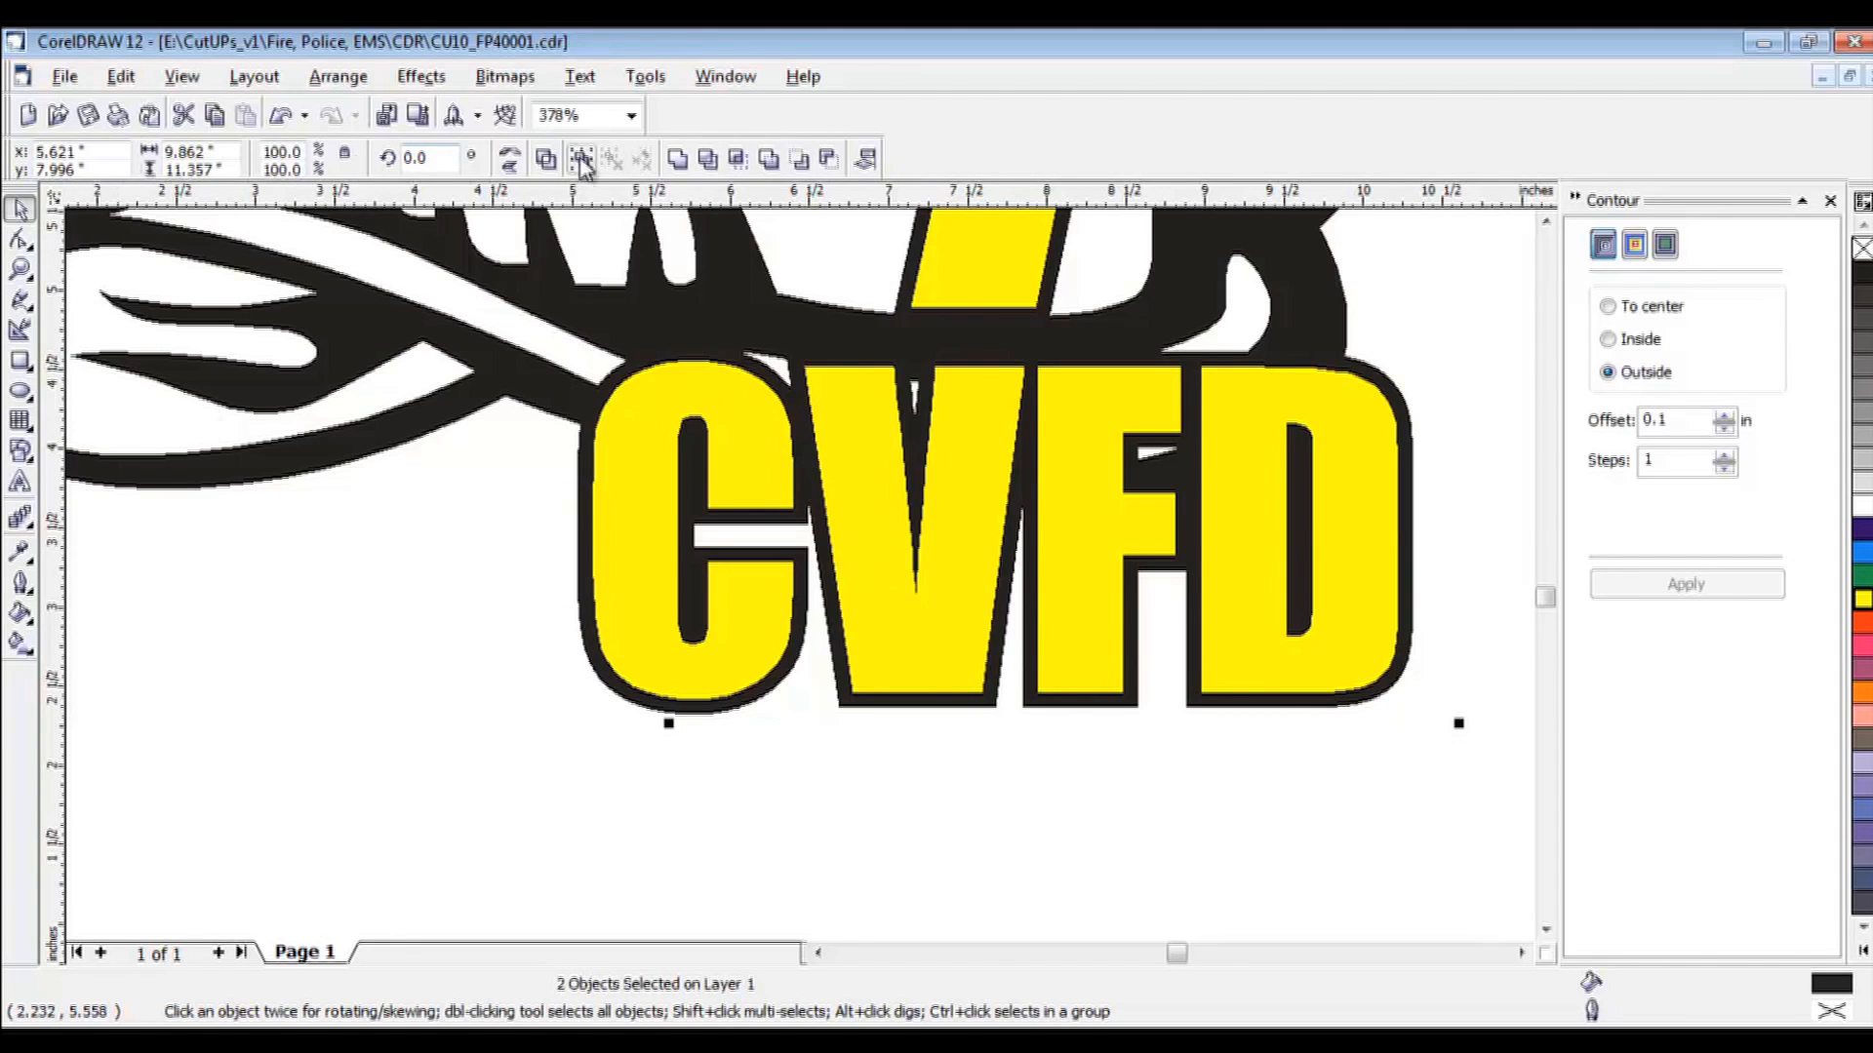
left_click(708, 159)
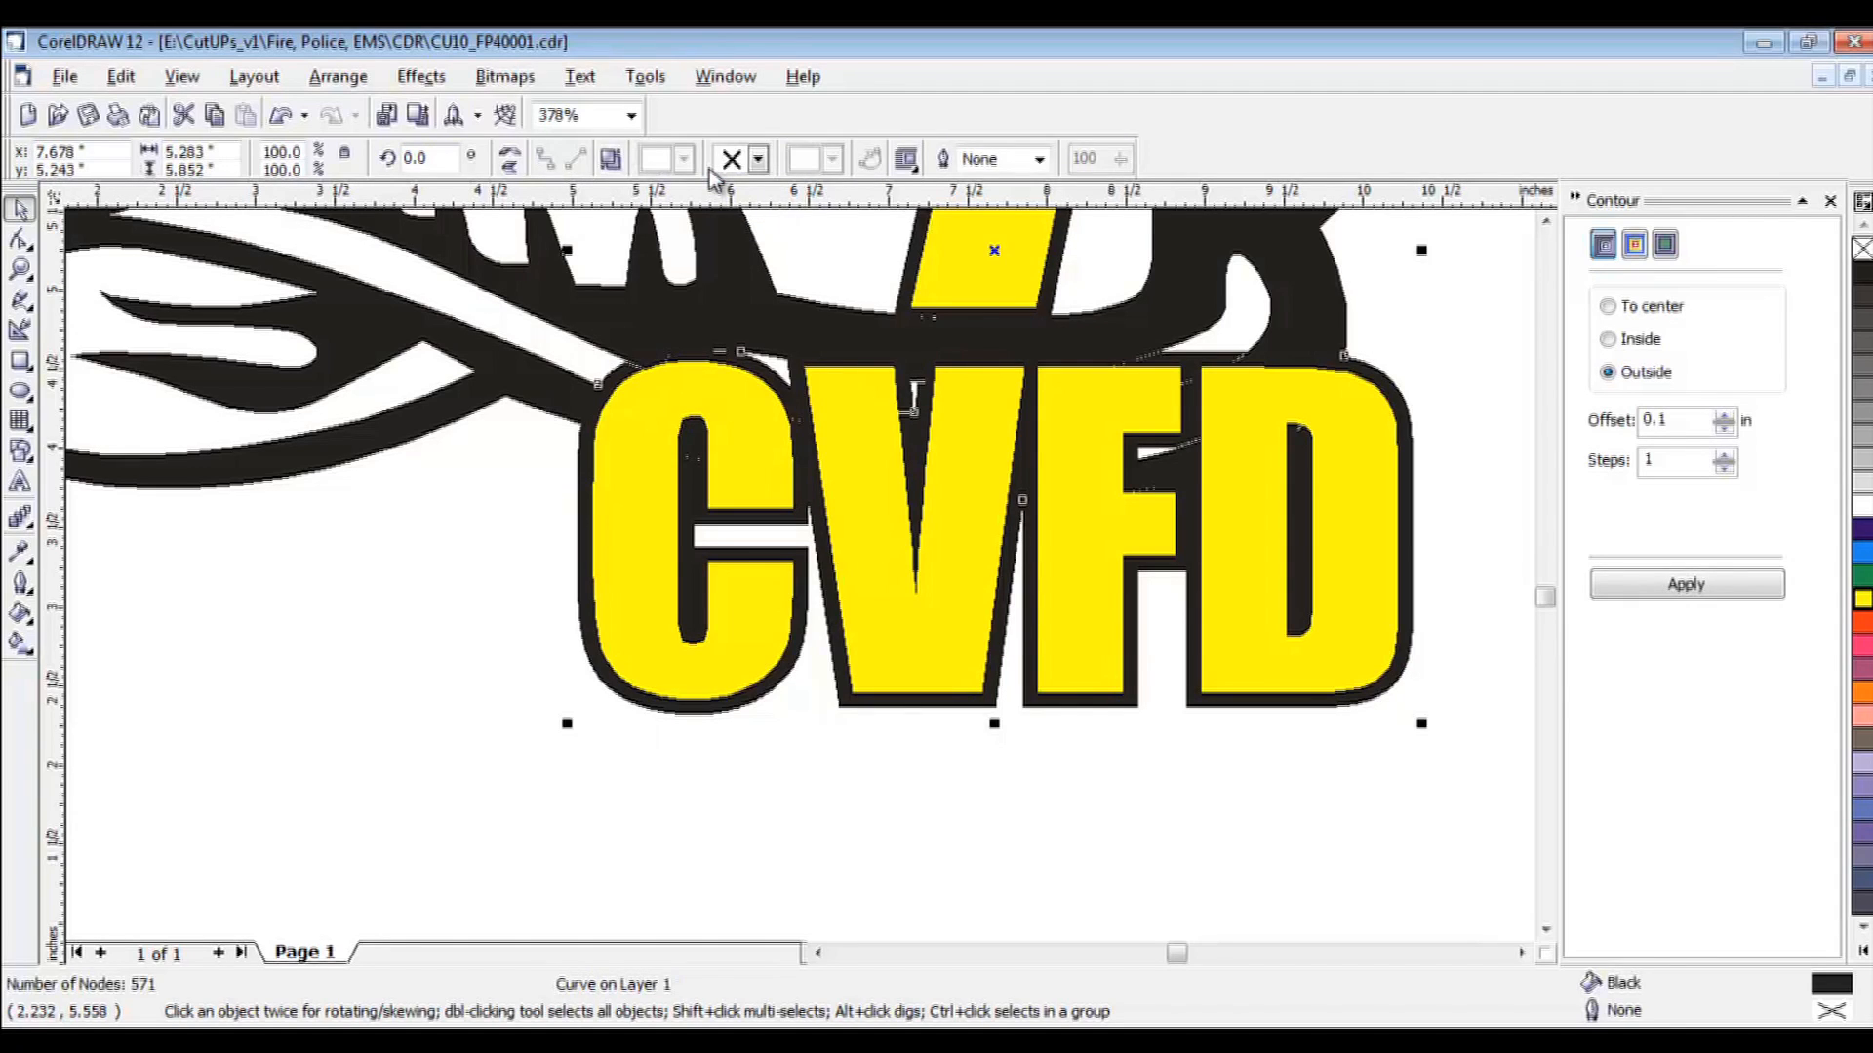
Switch to Wireframe view to check the trimmed outlines and undo the last trim.
left_click(181, 78)
left_click(217, 135)
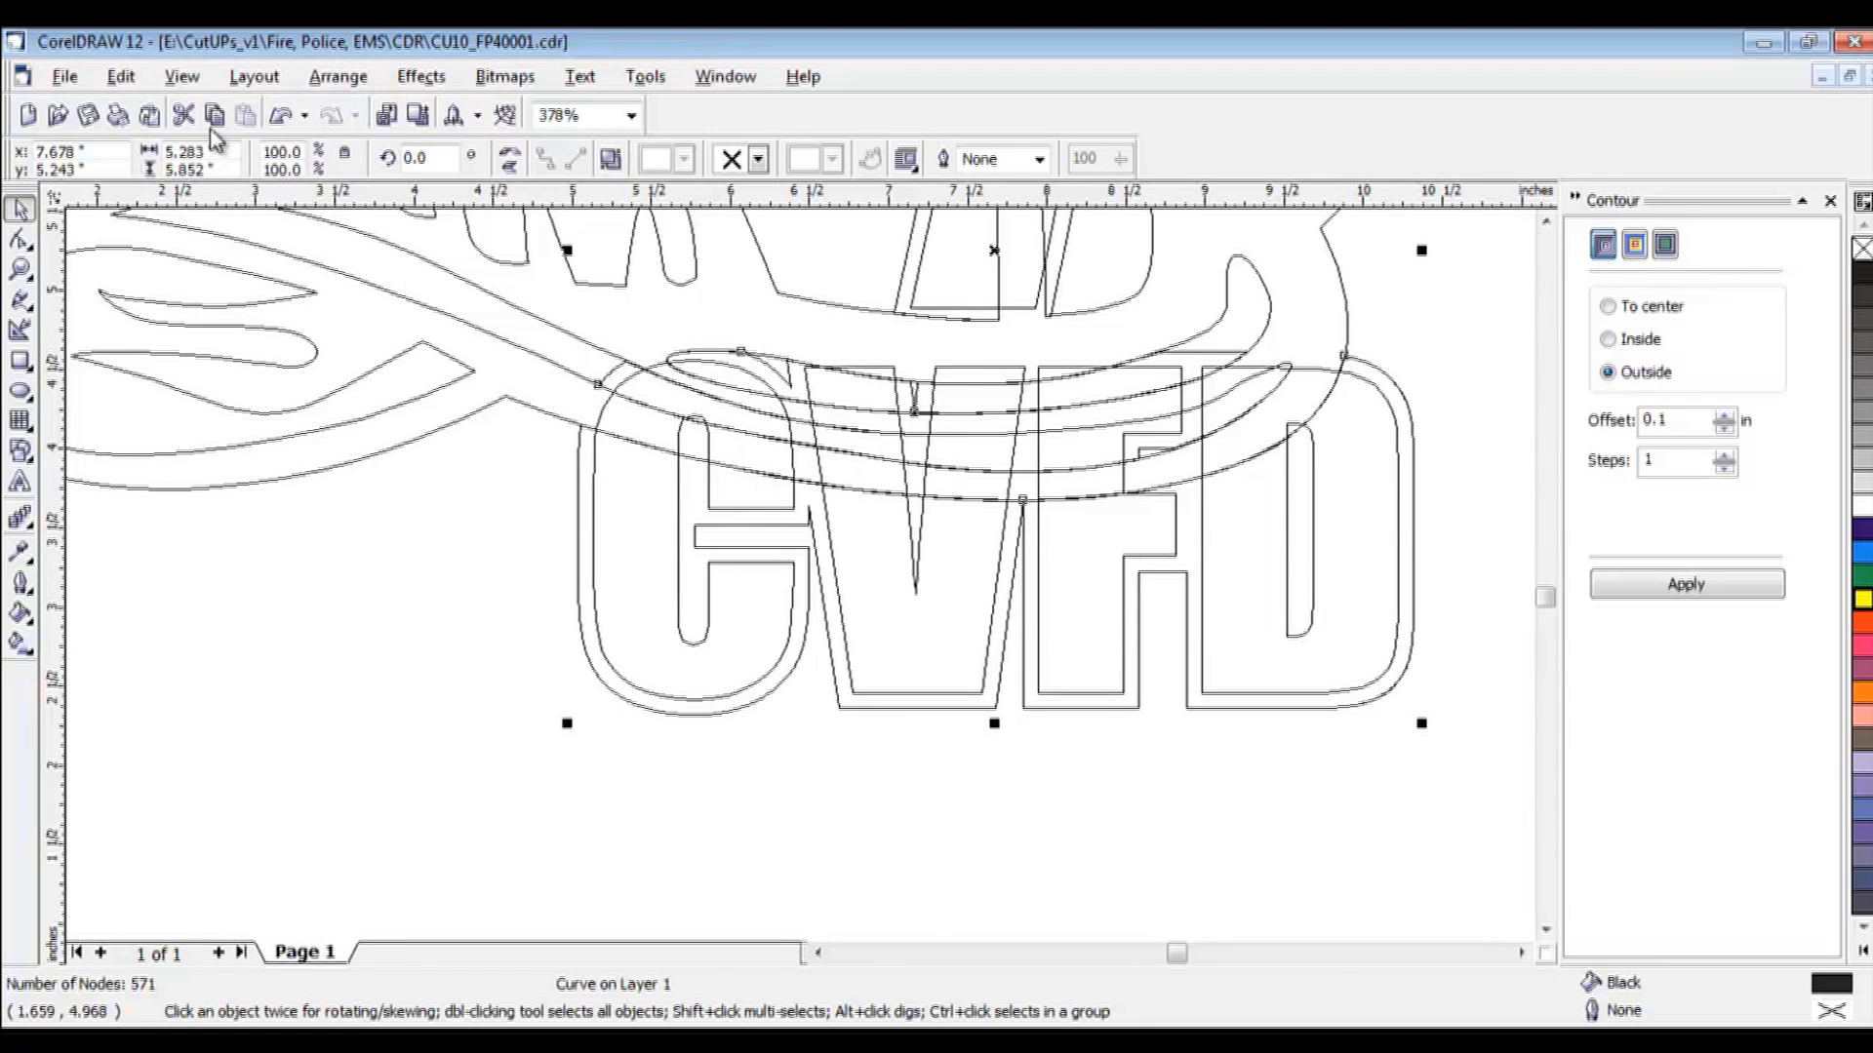
key("Escape")
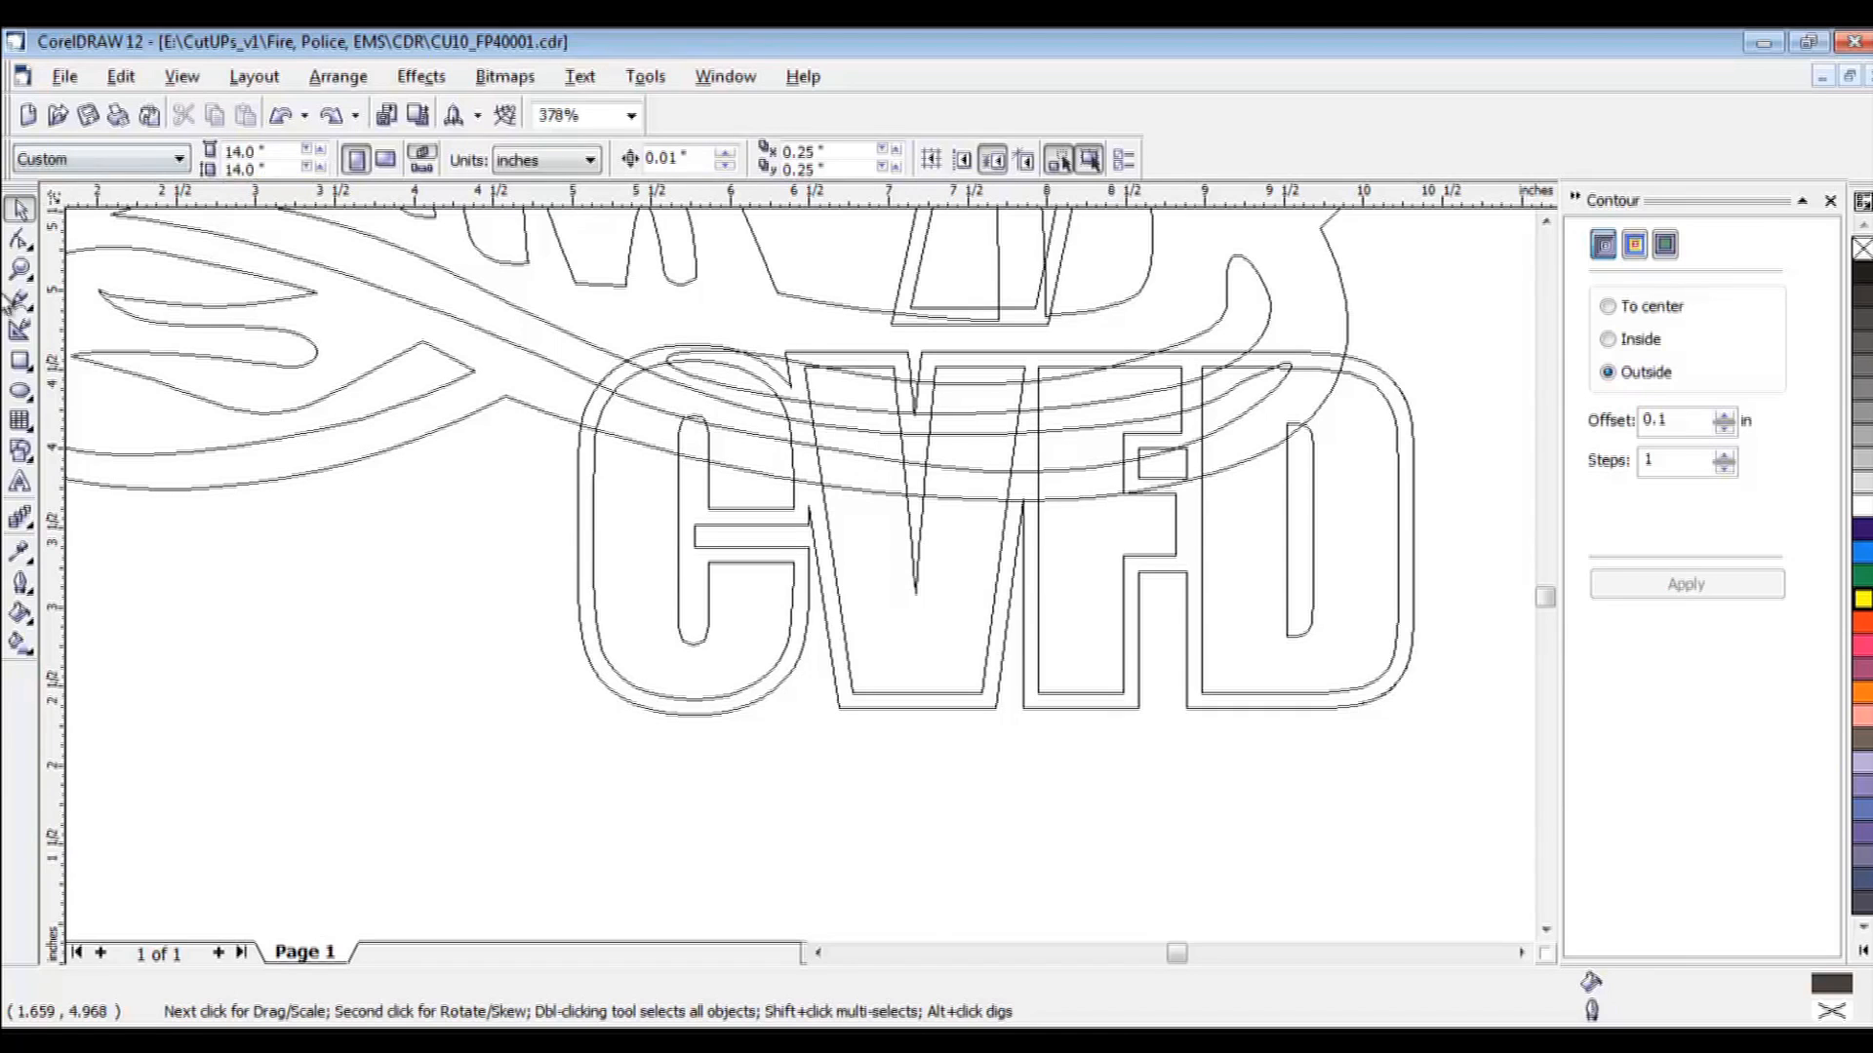
Move the 7 and CVFD lettering group off its contour to beside the helmet, at about X 15.5 and Y 5.4 inches.
left_click(21, 269)
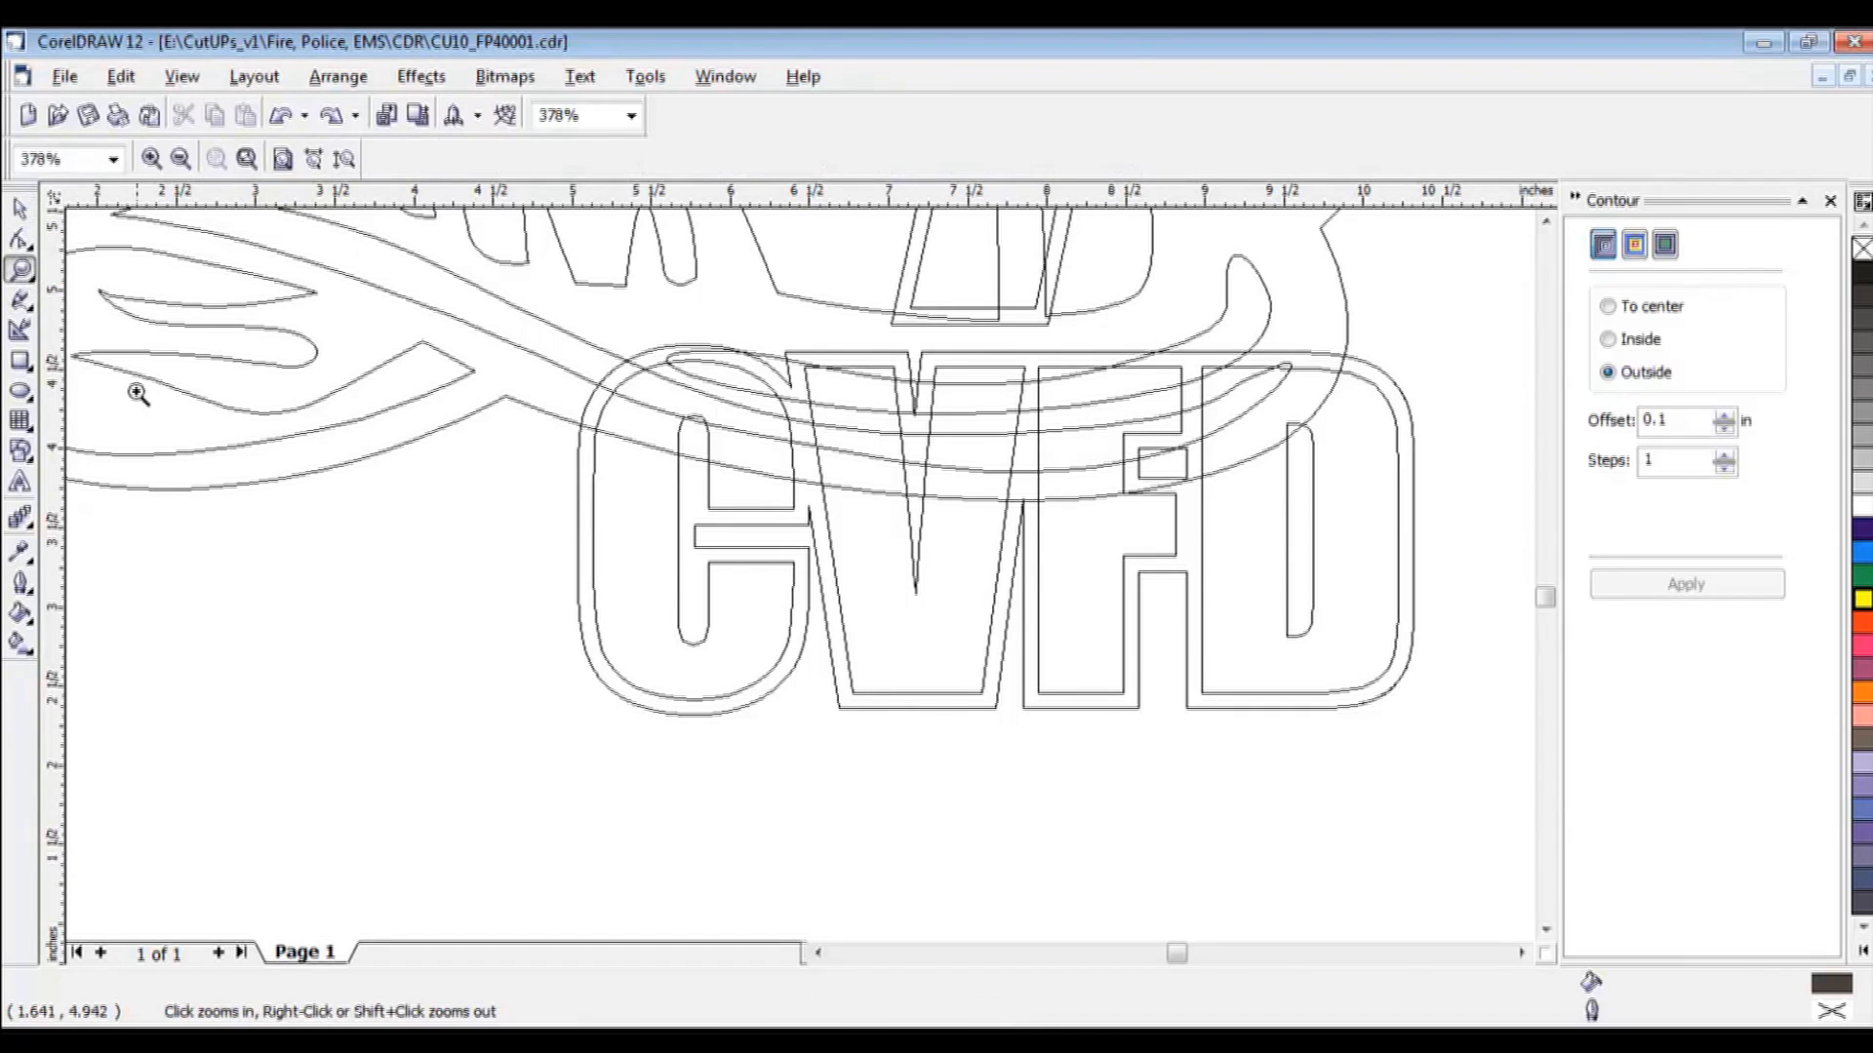
left_click(566, 693, "shift")
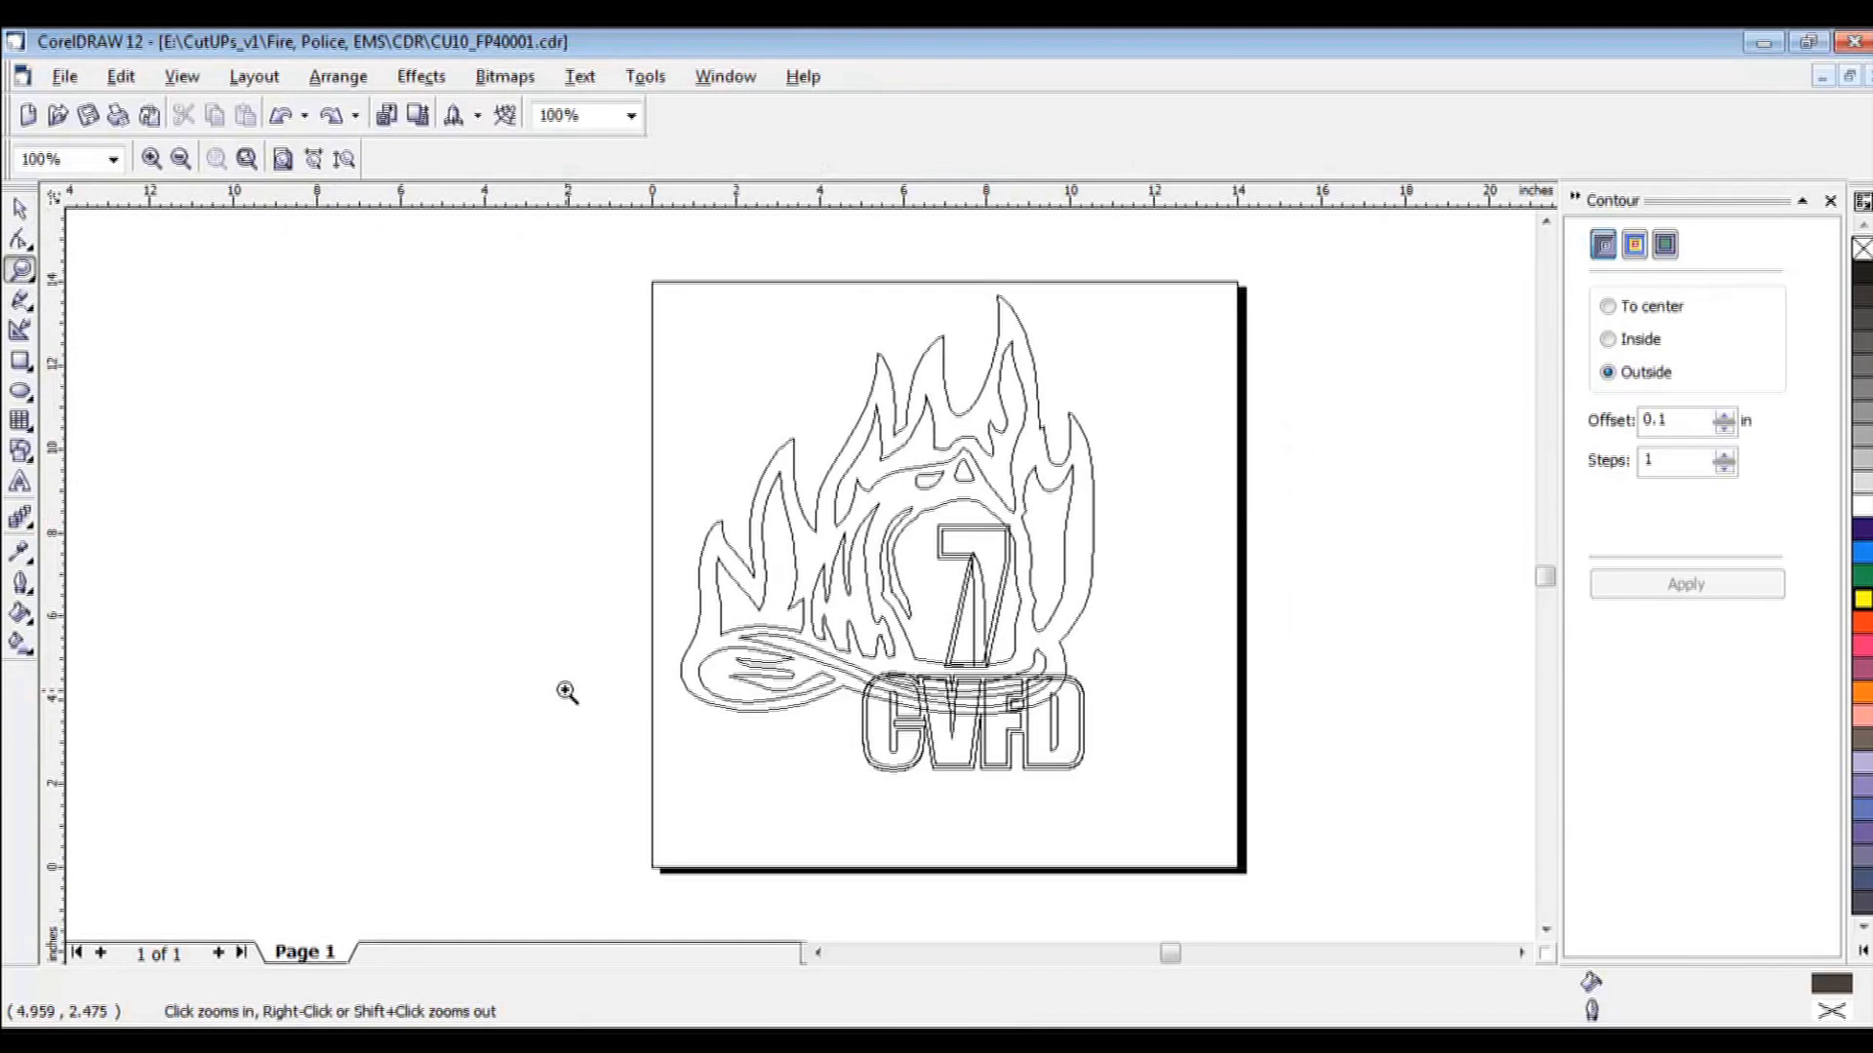
left_click(22, 207)
left_click(885, 737)
left_click_drag(981, 640, 1307, 632)
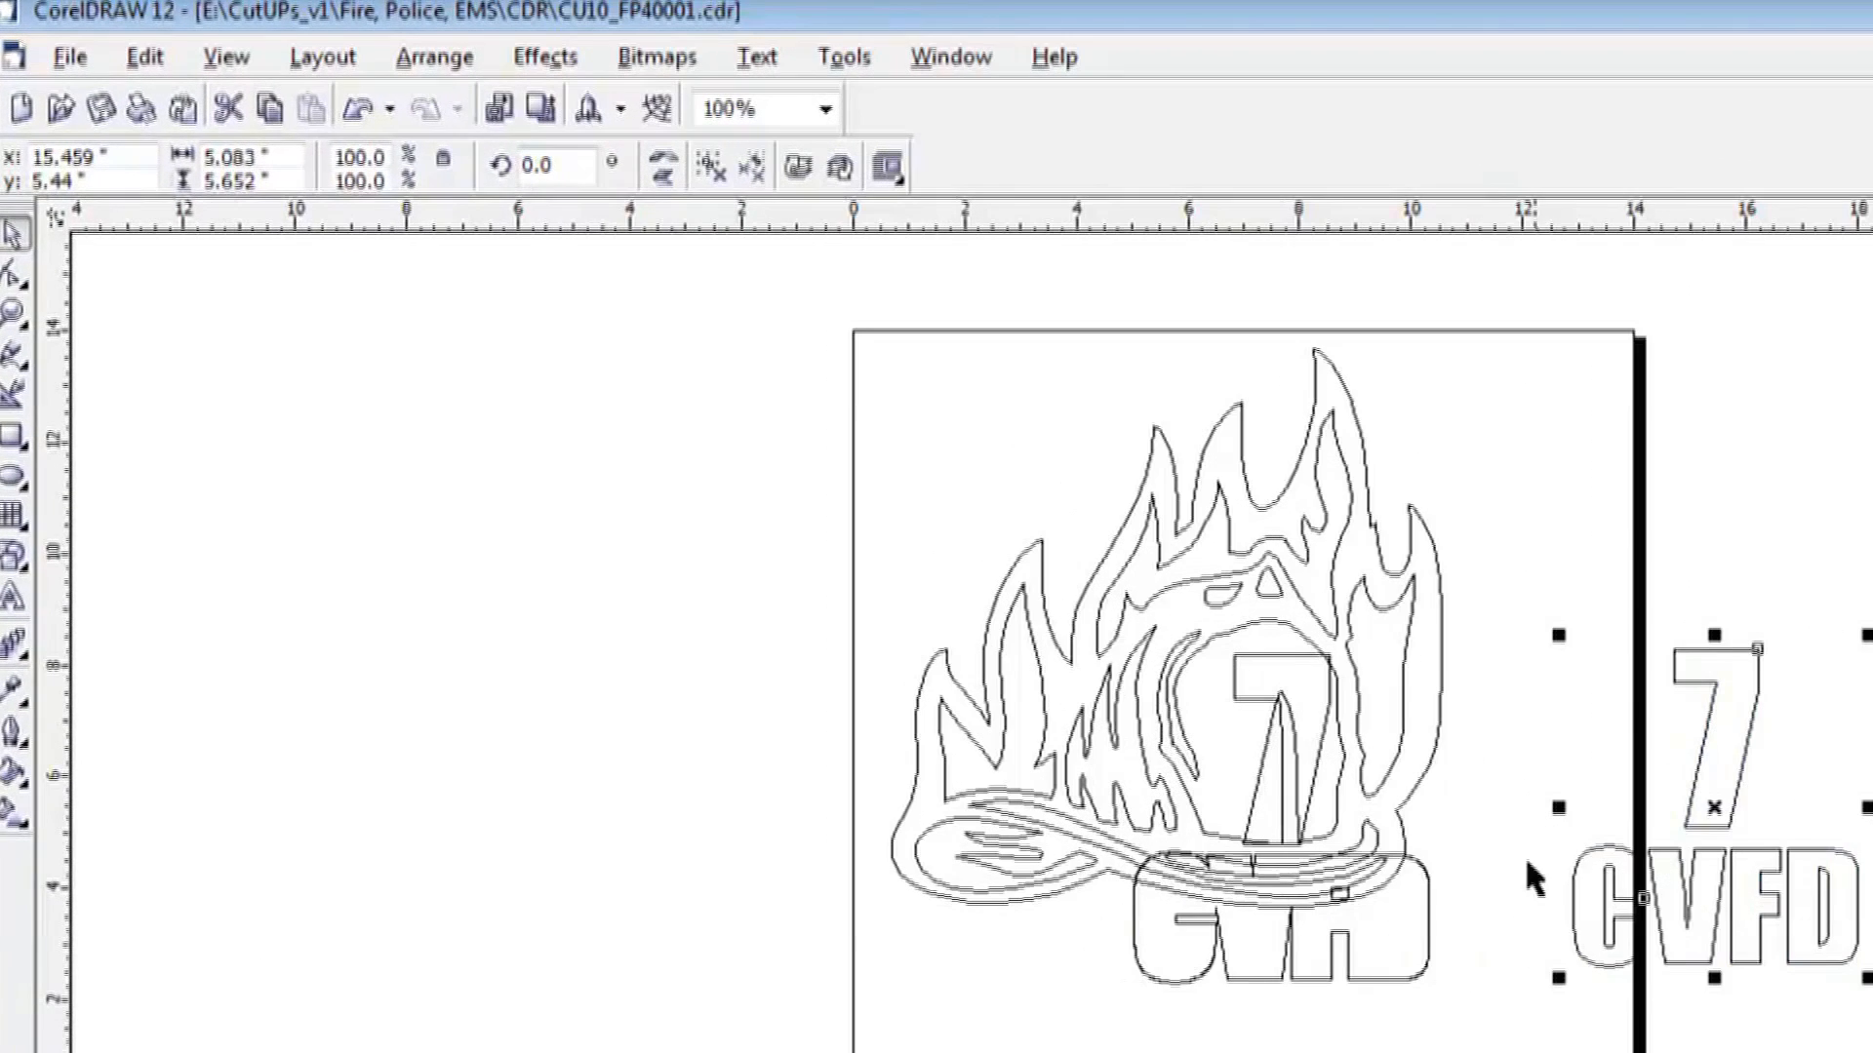
Trim the flaming helmet with the lettering's contour, selecting the contour first and the helmet last.
left_click(1088, 858, "shift")
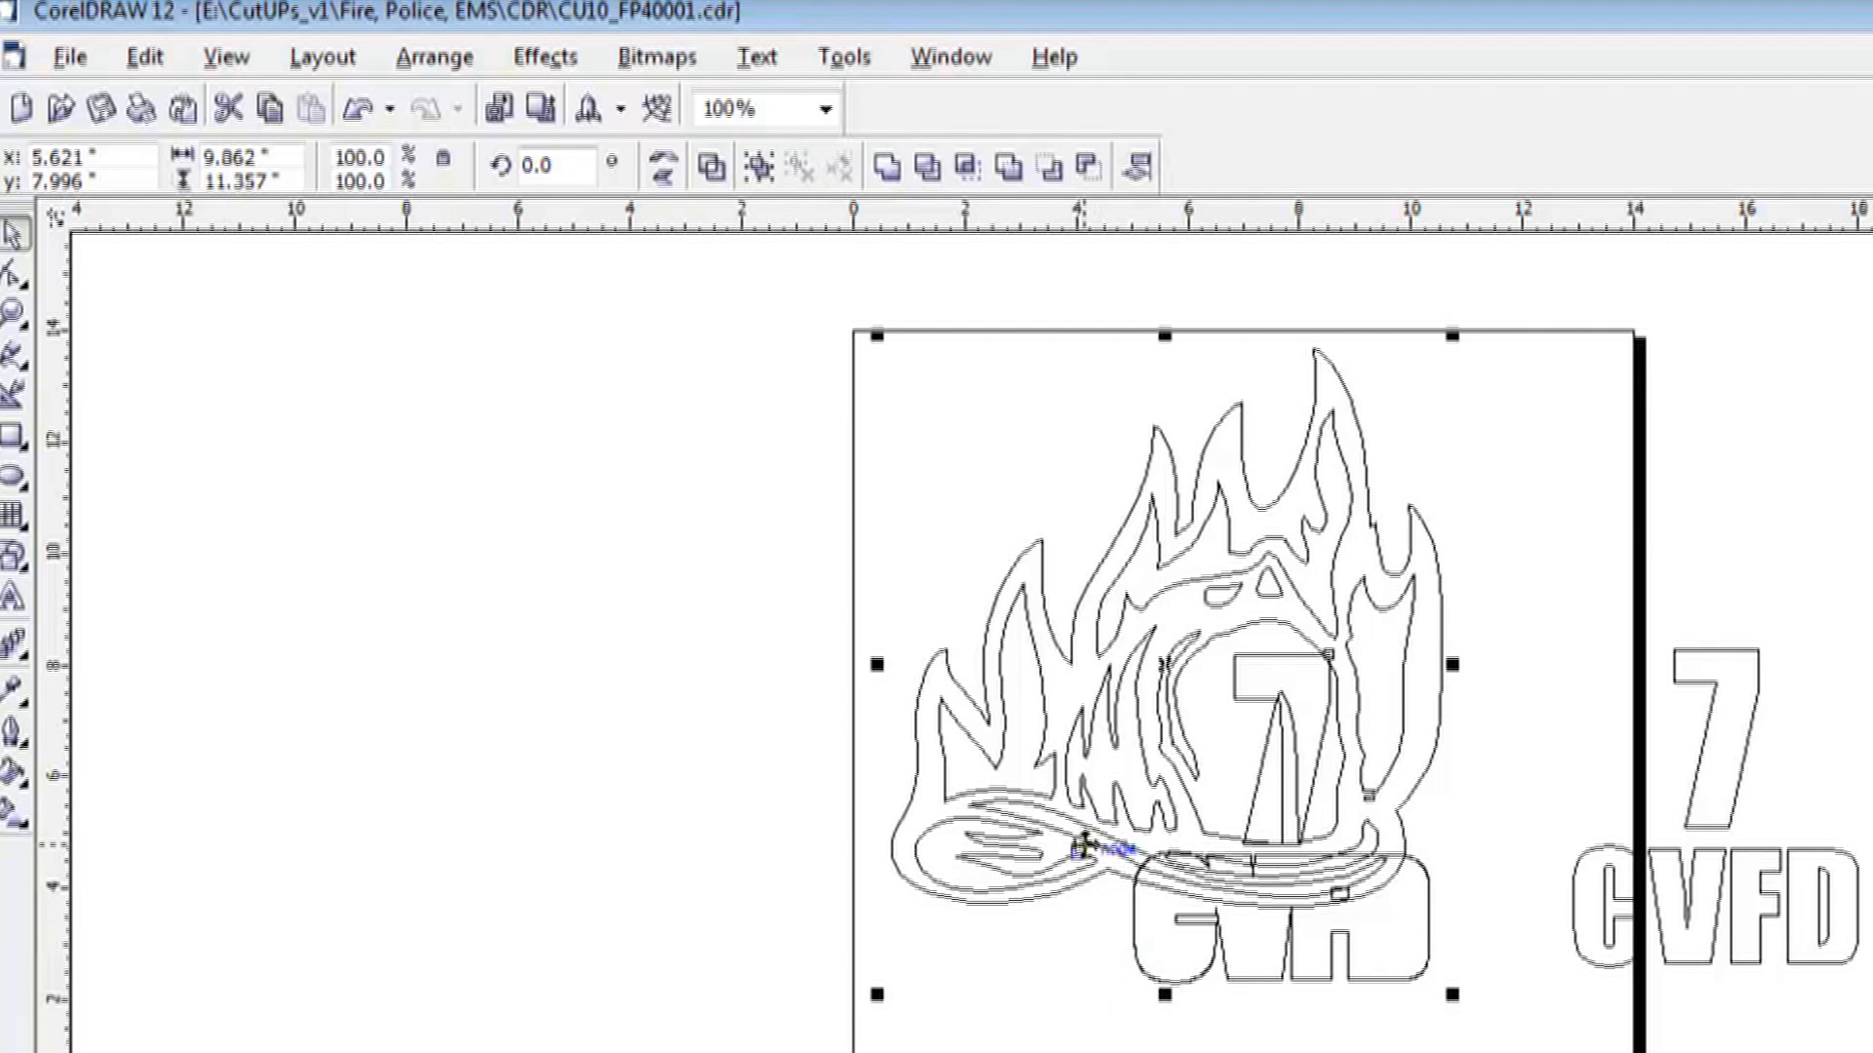
left_click(928, 168)
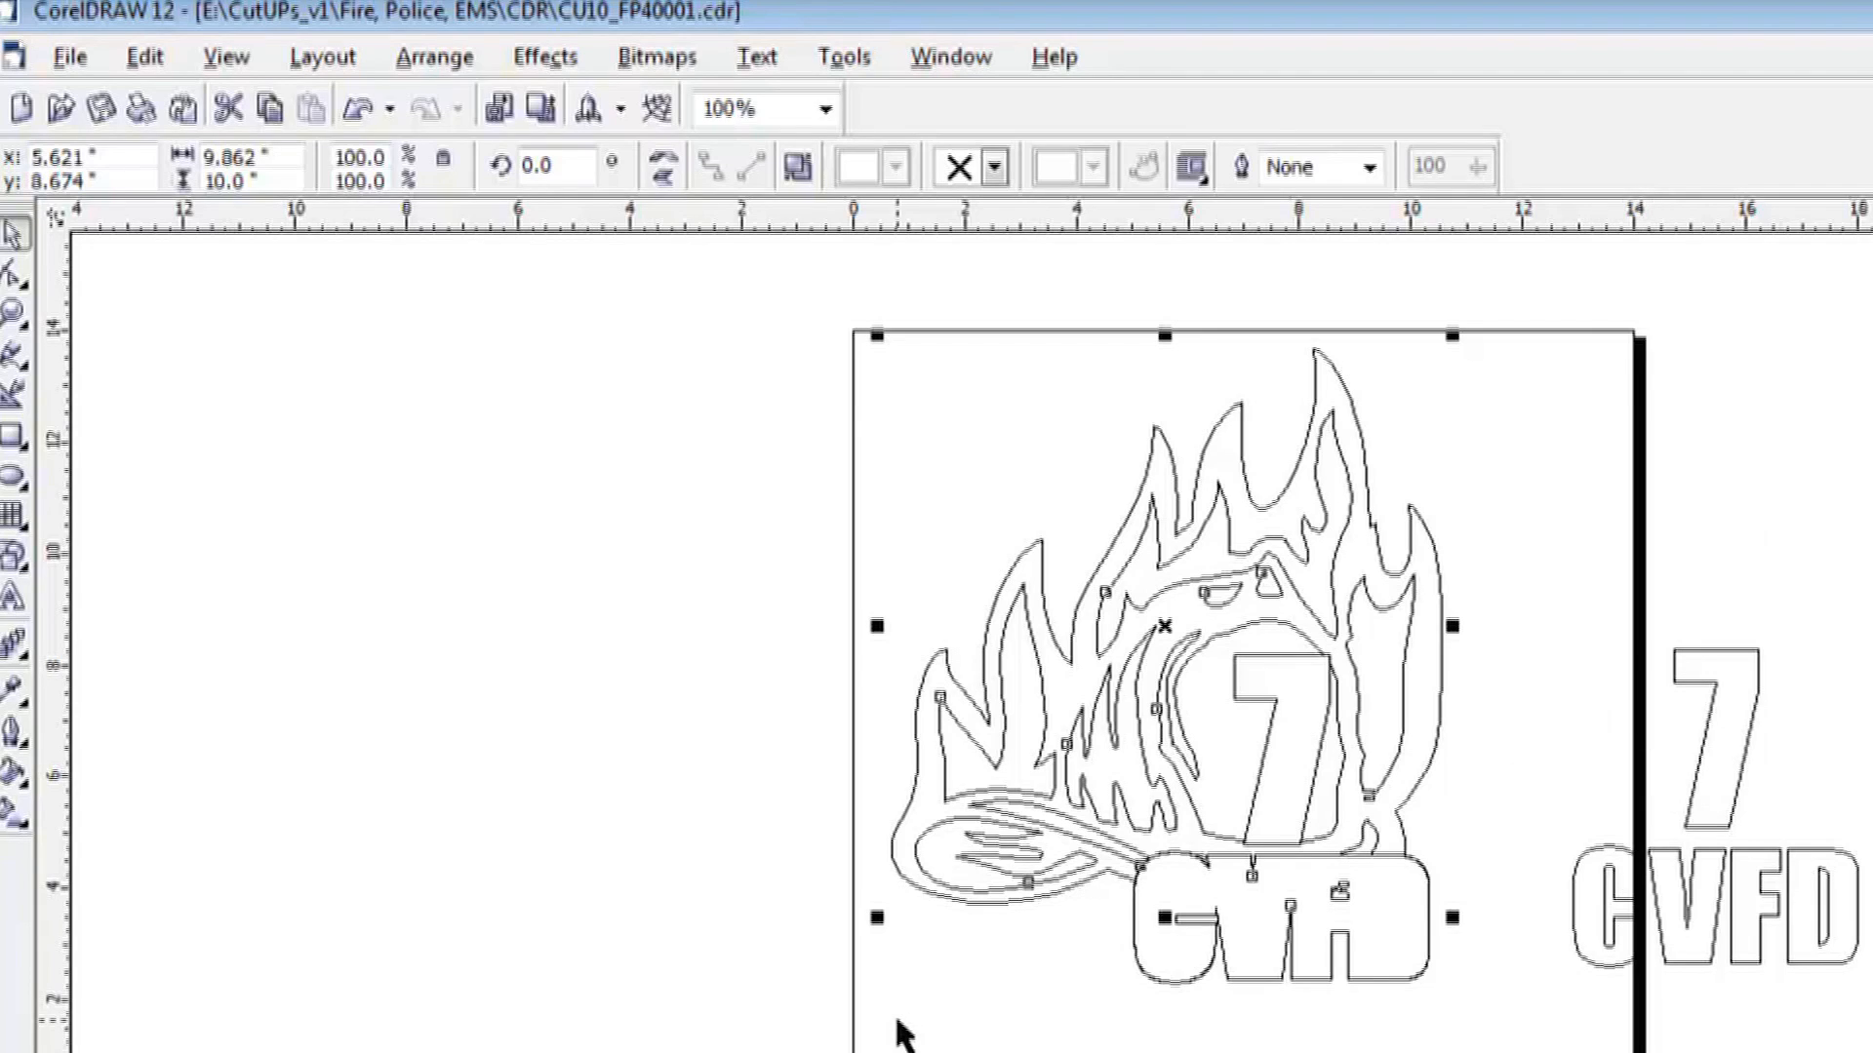
left_click(944, 1012)
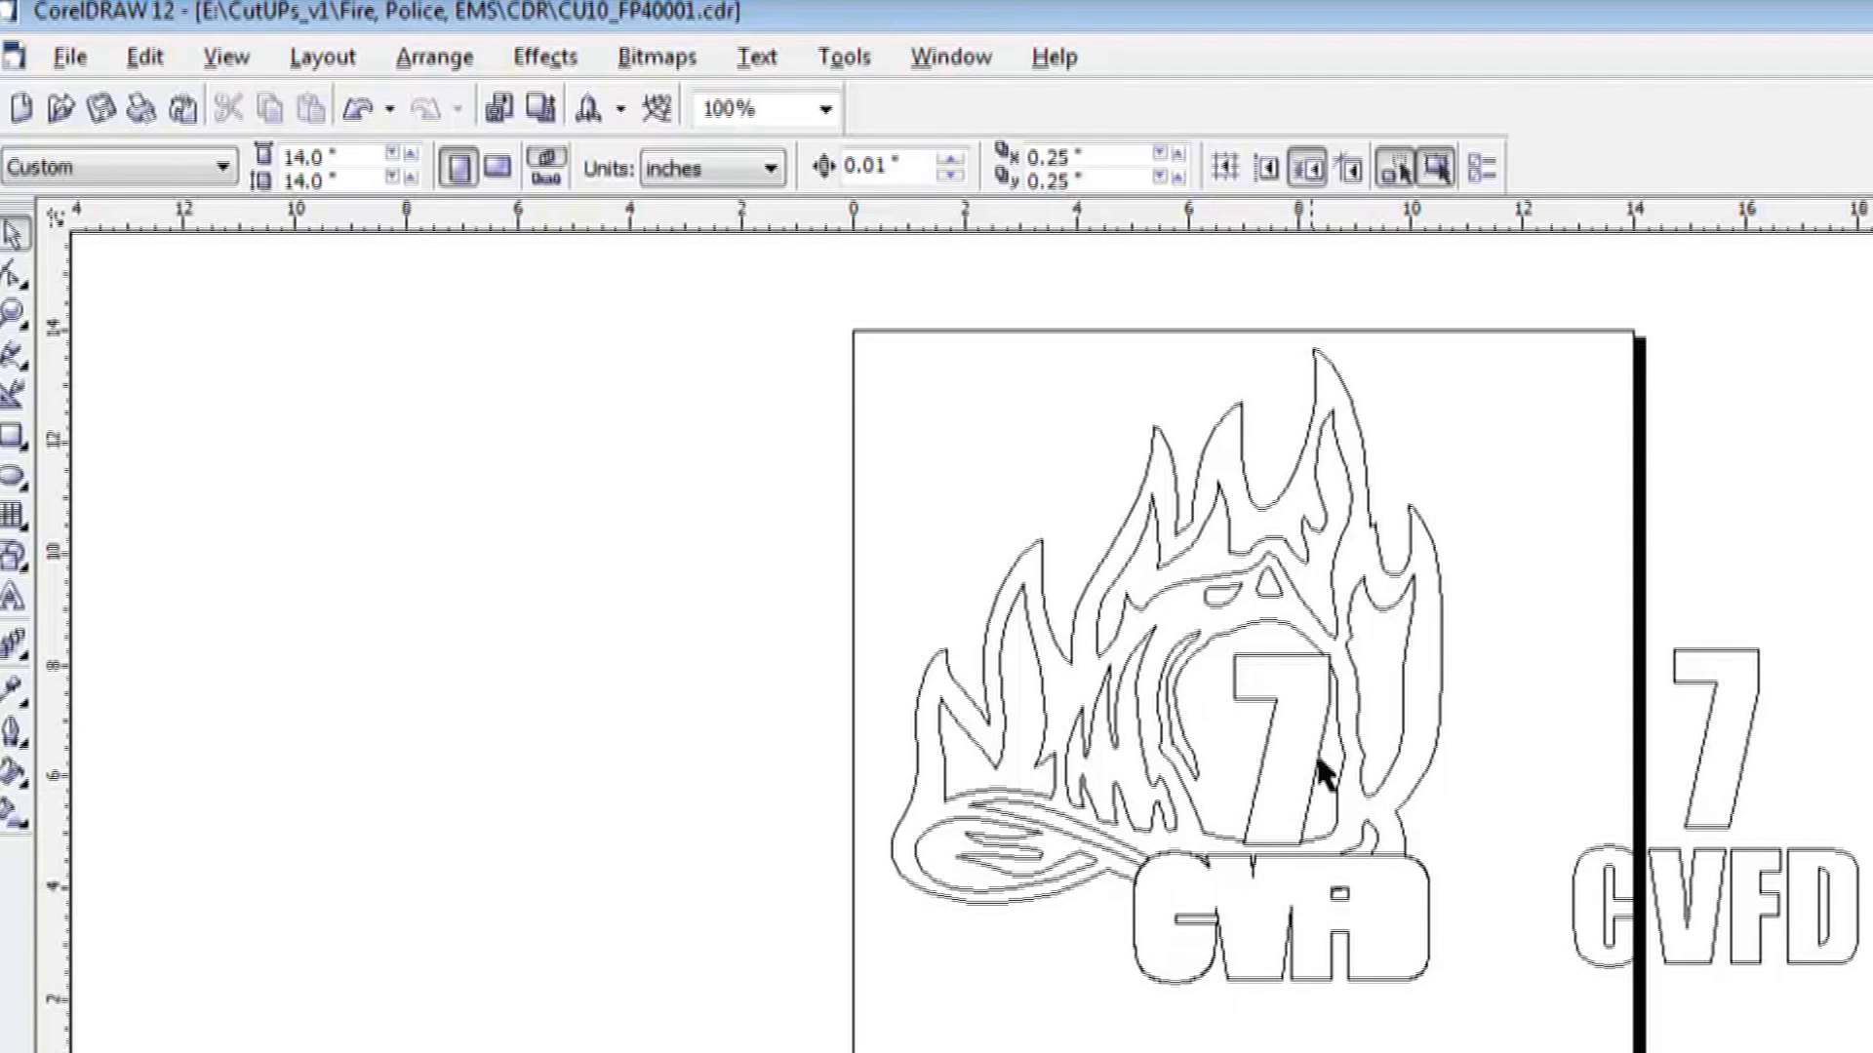
Move the 7 and CVFD lettering group back so it sits centred inside its contour, and return to Normal view.
left_click(1709, 802)
left_click_drag(1709, 801, 1267, 816)
left_click(1267, 819)
left_click(1286, 827)
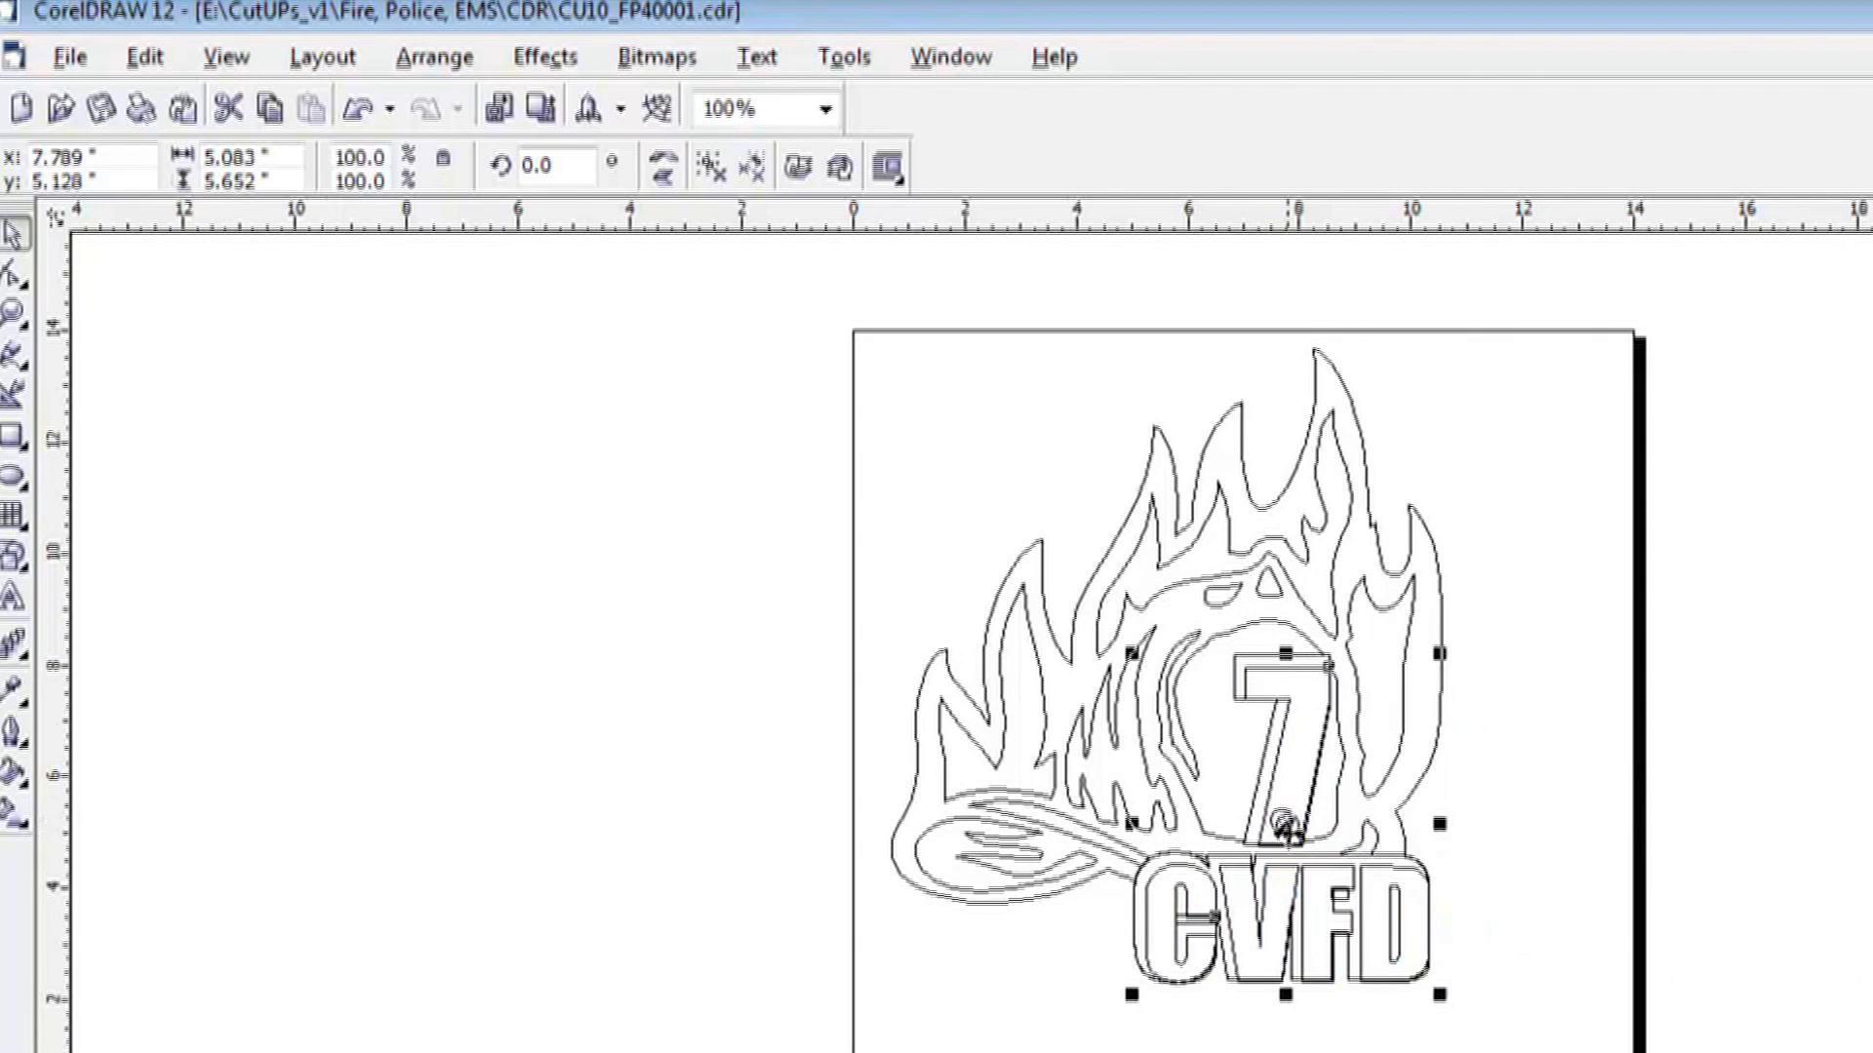
left_click_drag(1286, 822, 1279, 816)
left_click(1593, 828)
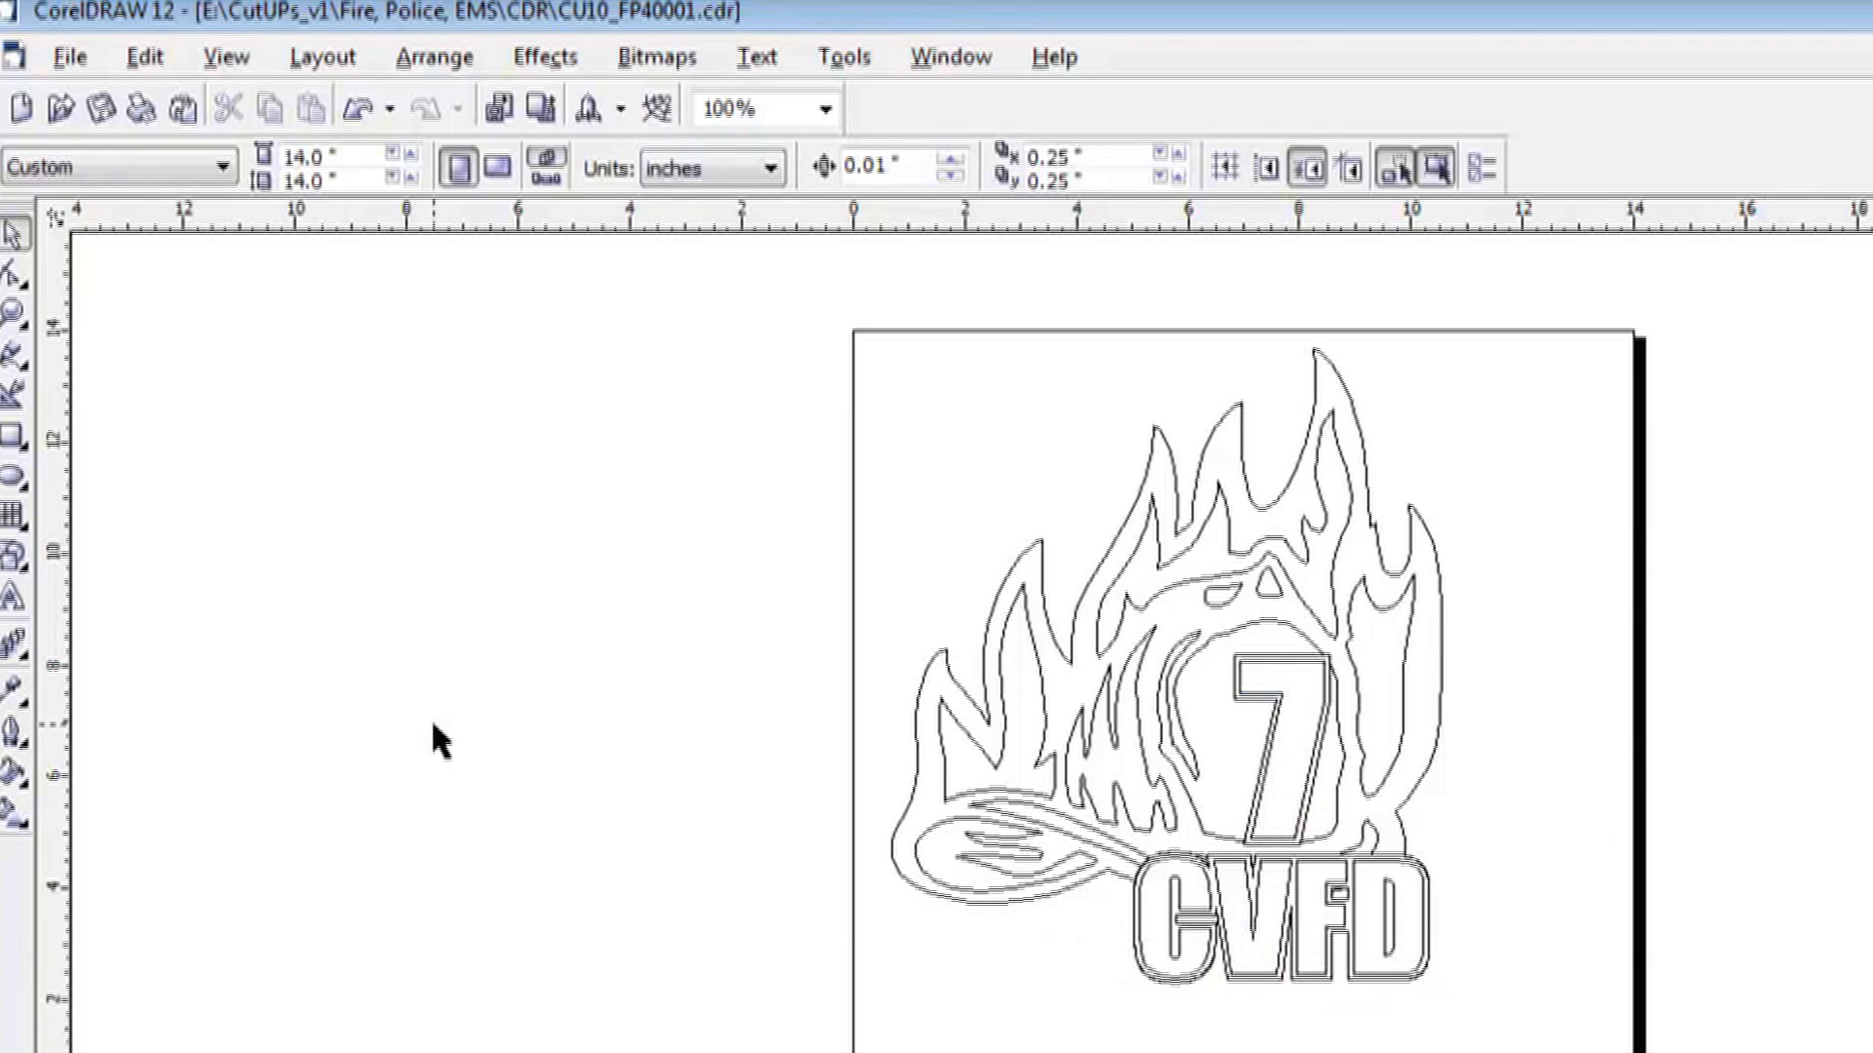
left_click(230, 60)
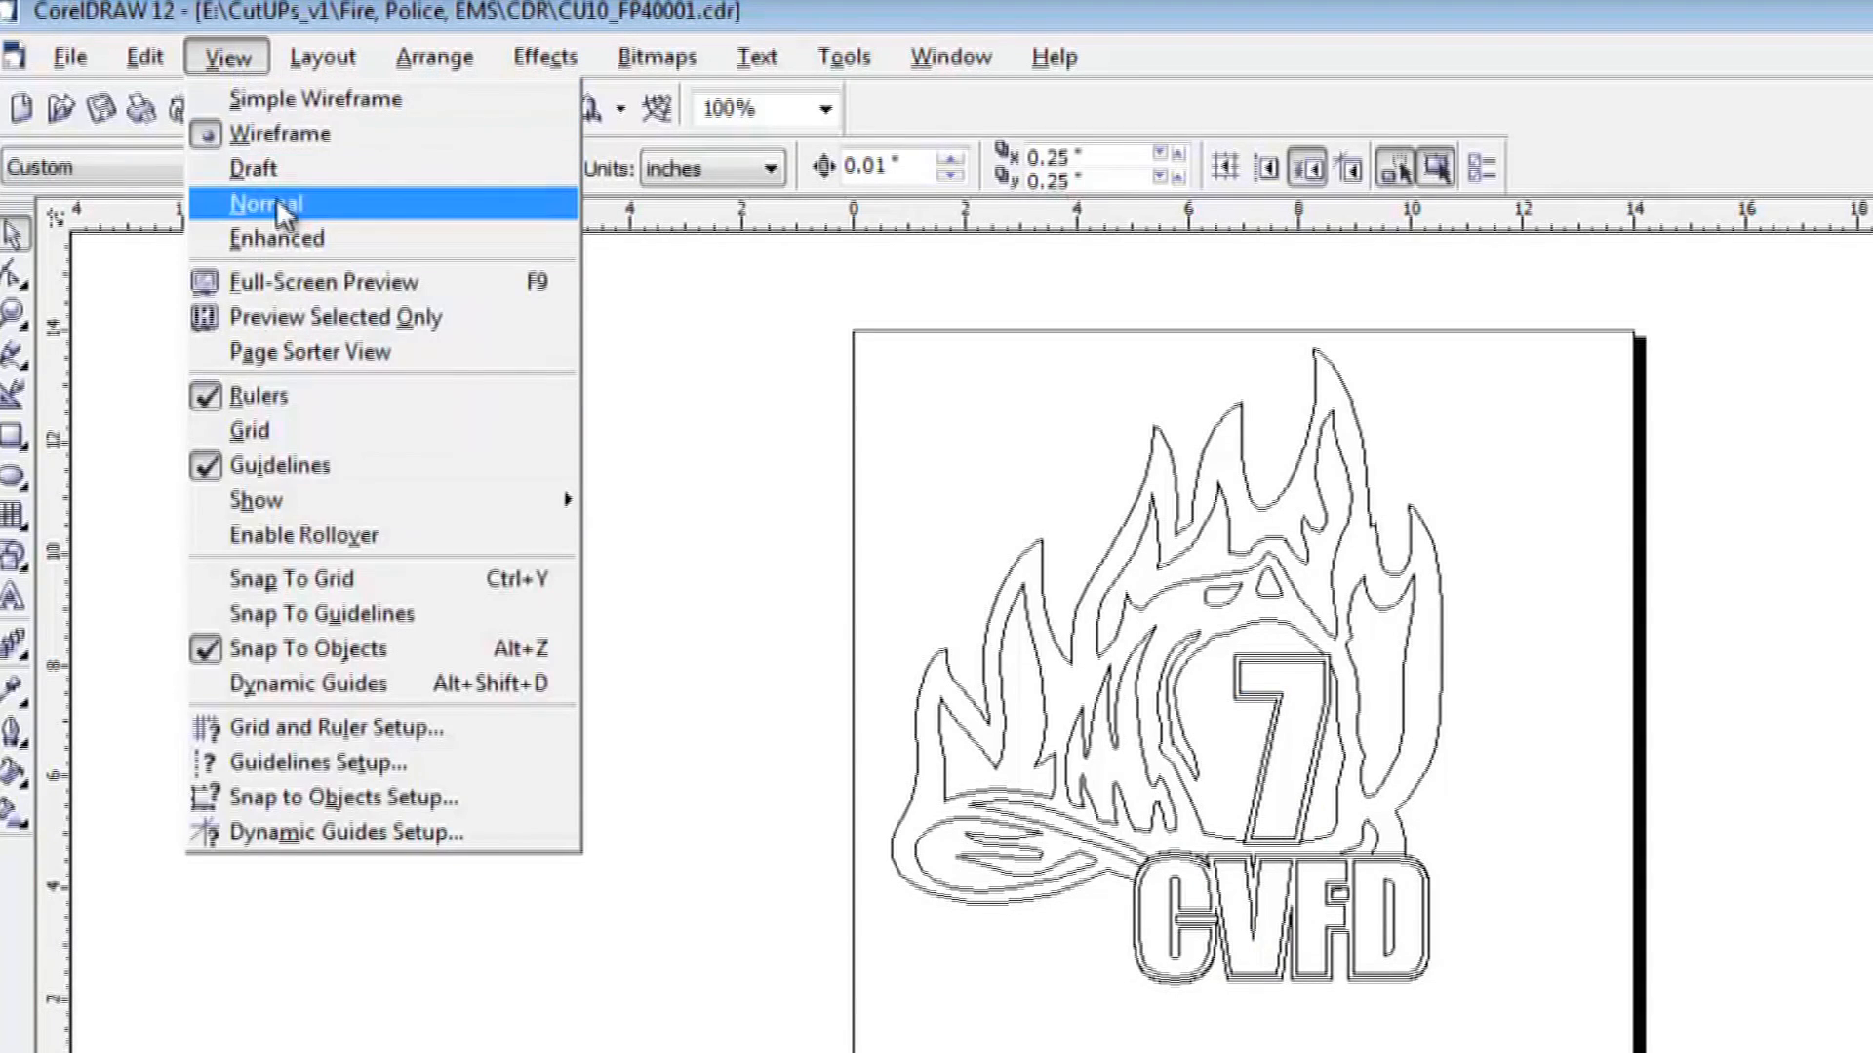
left_click(277, 199)
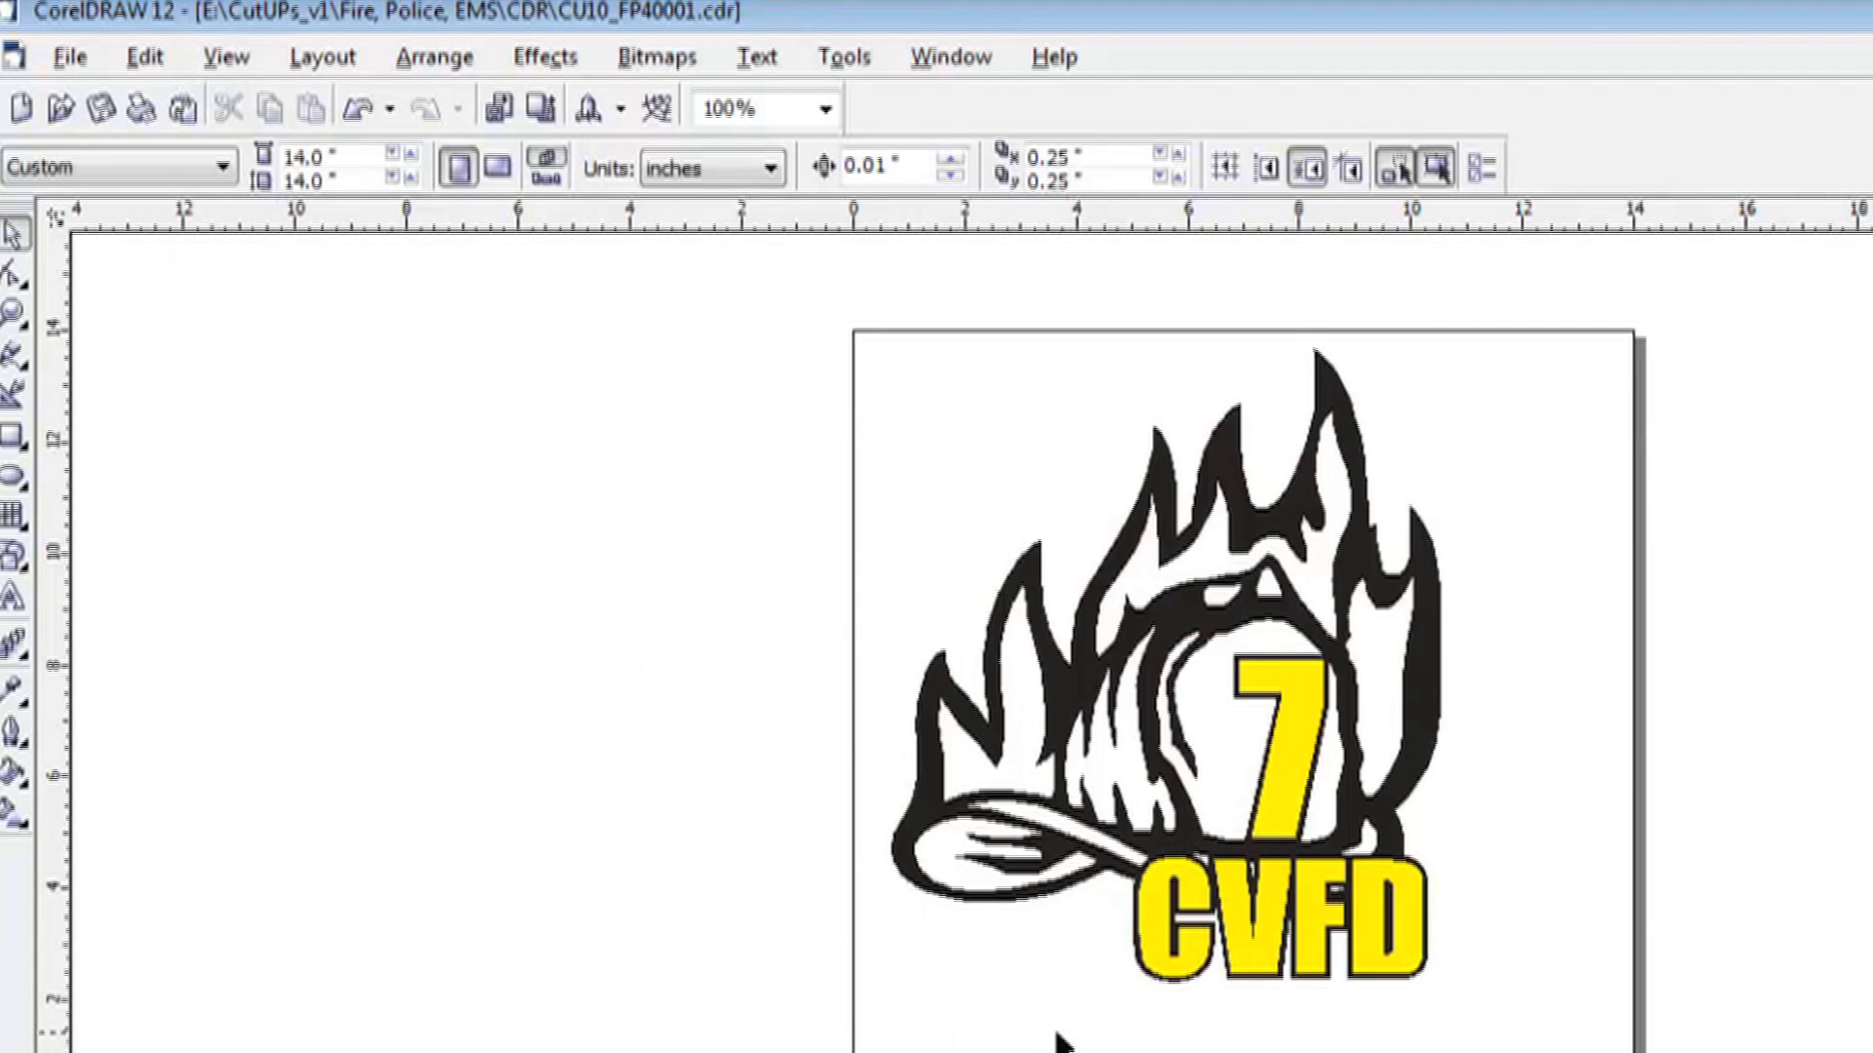
Delete the contour shape behind the 7 and CVFD lettering, and fill the lettering group black.
left_click(1139, 961)
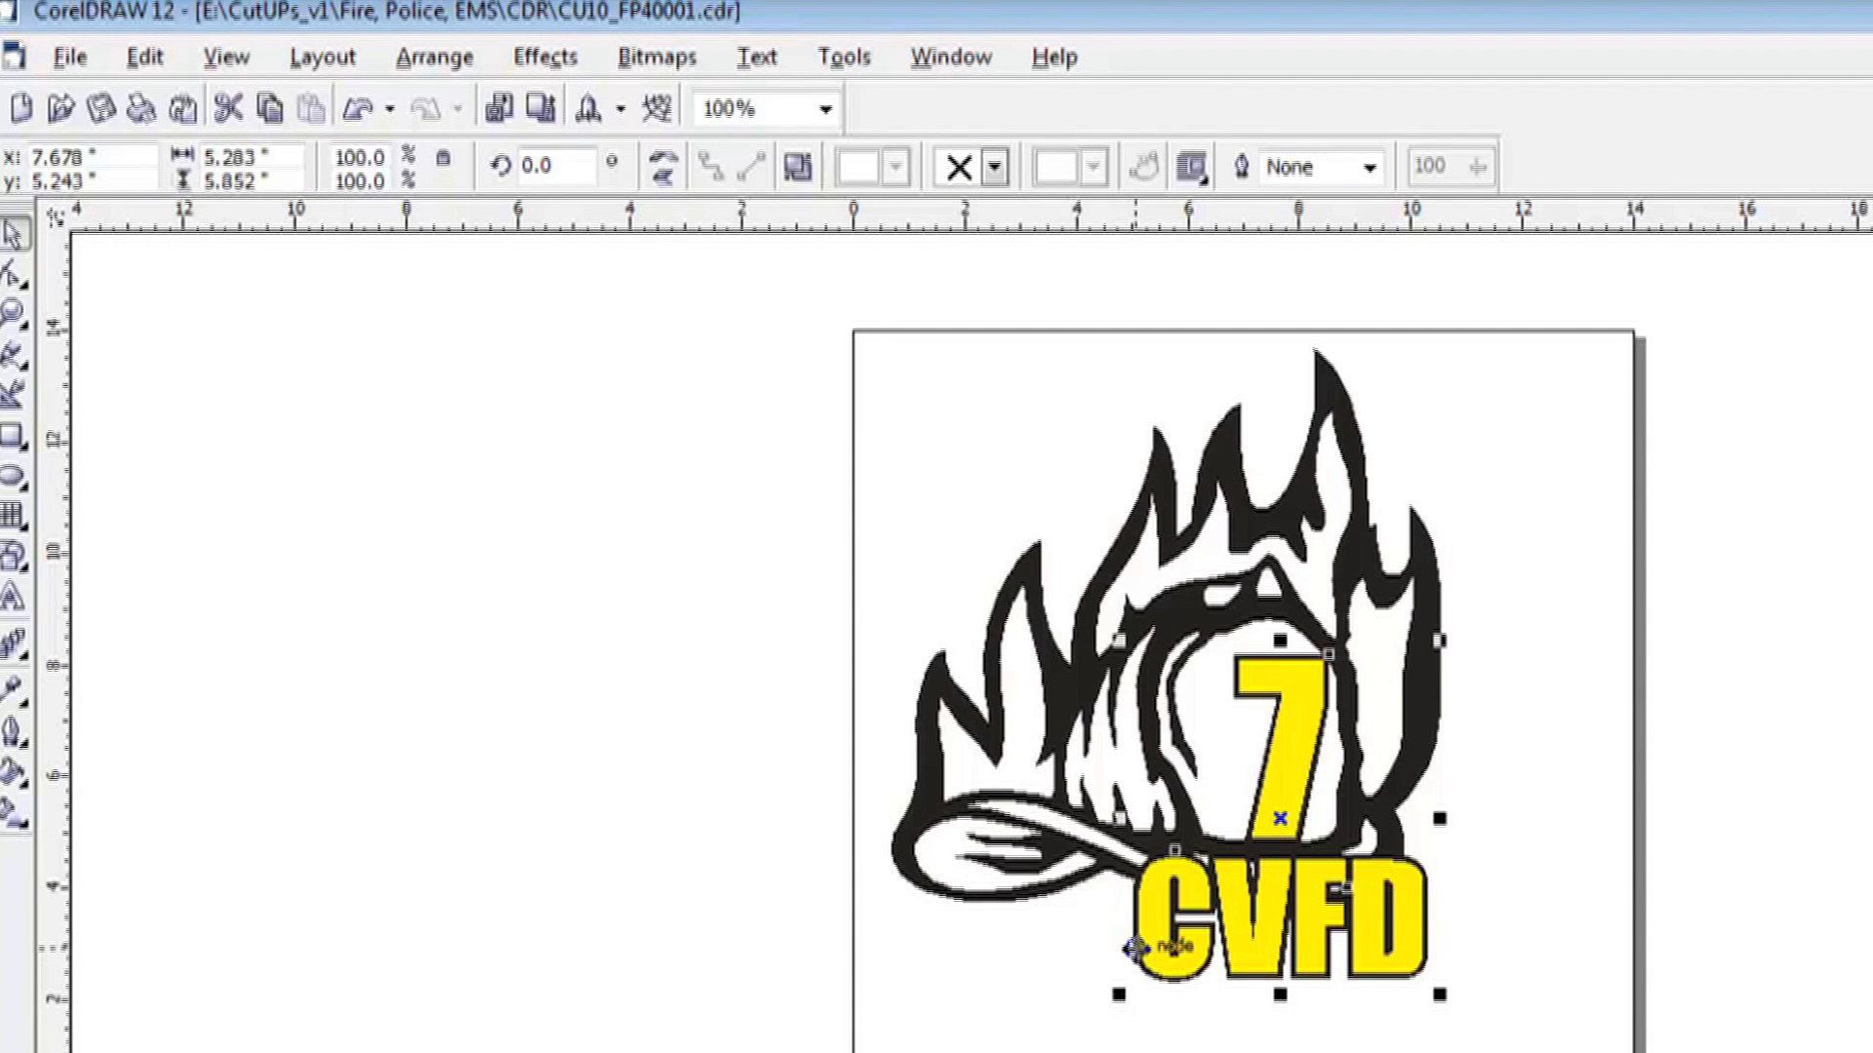
left_click(1135, 948)
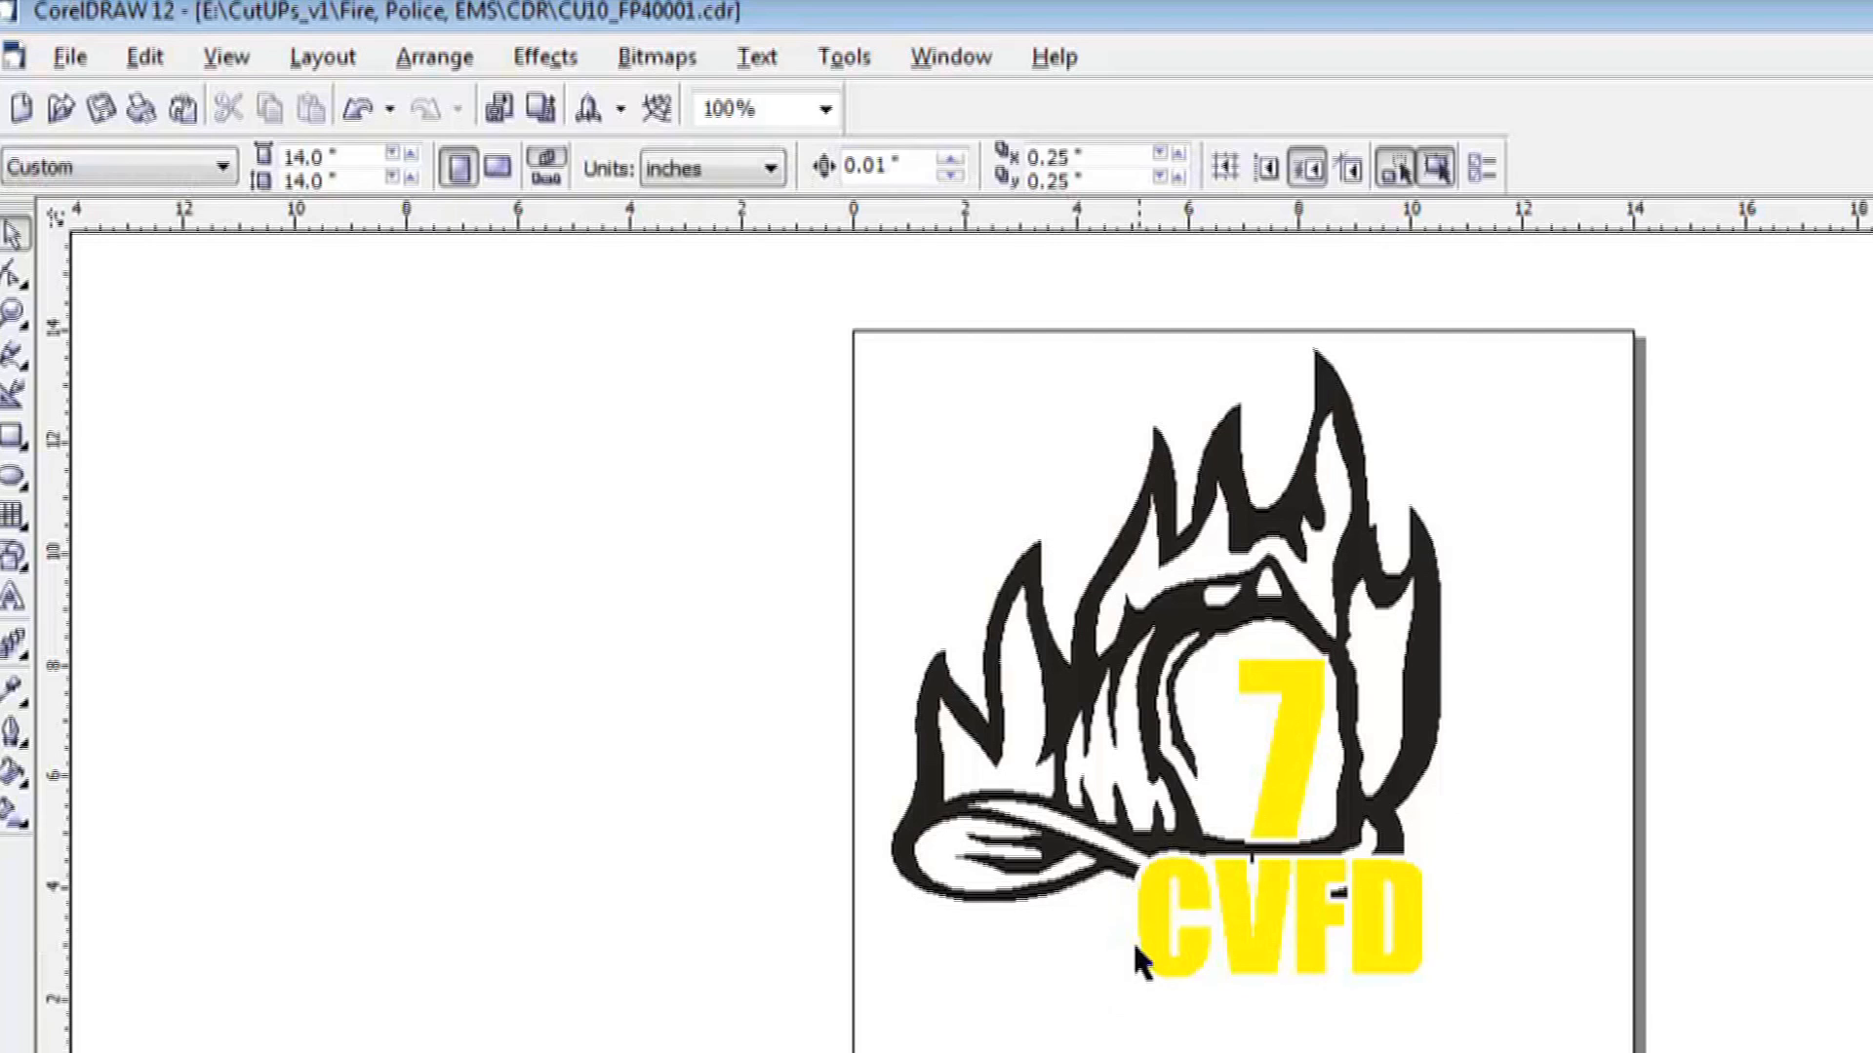
left_click(1171, 903)
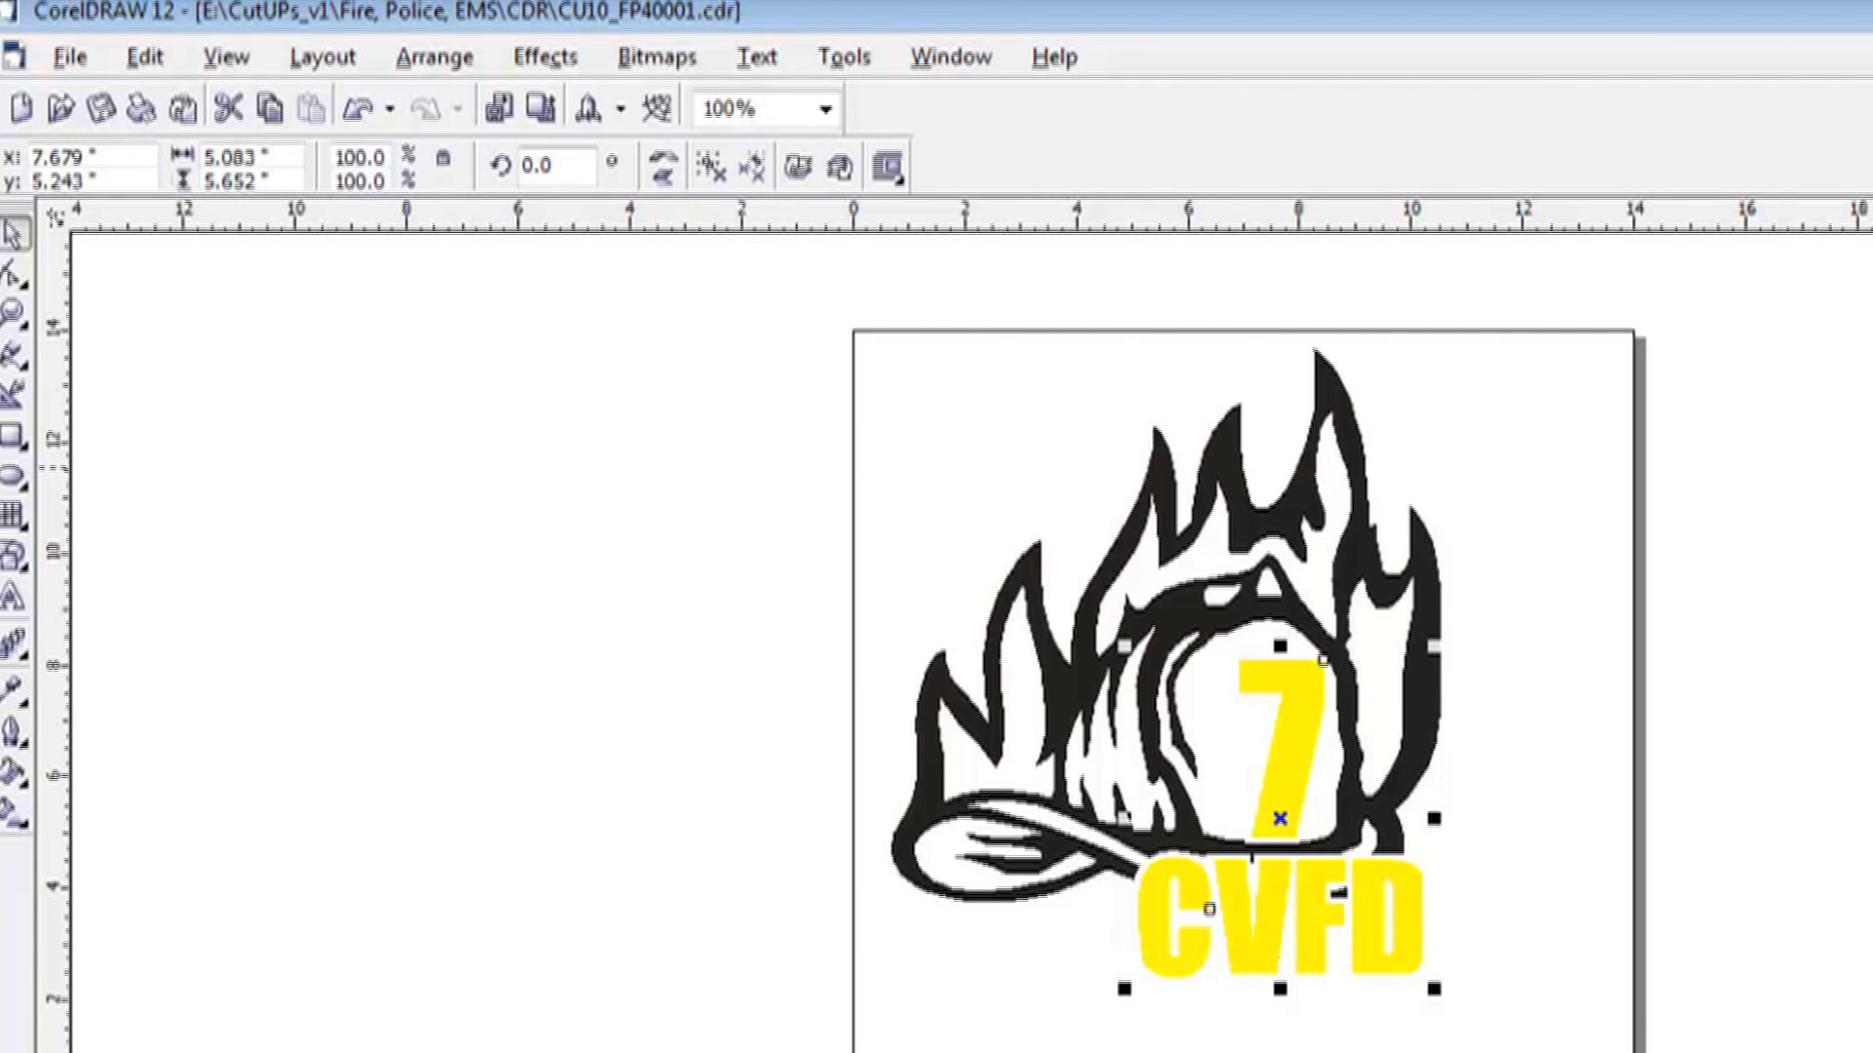
left_click(939, 1034)
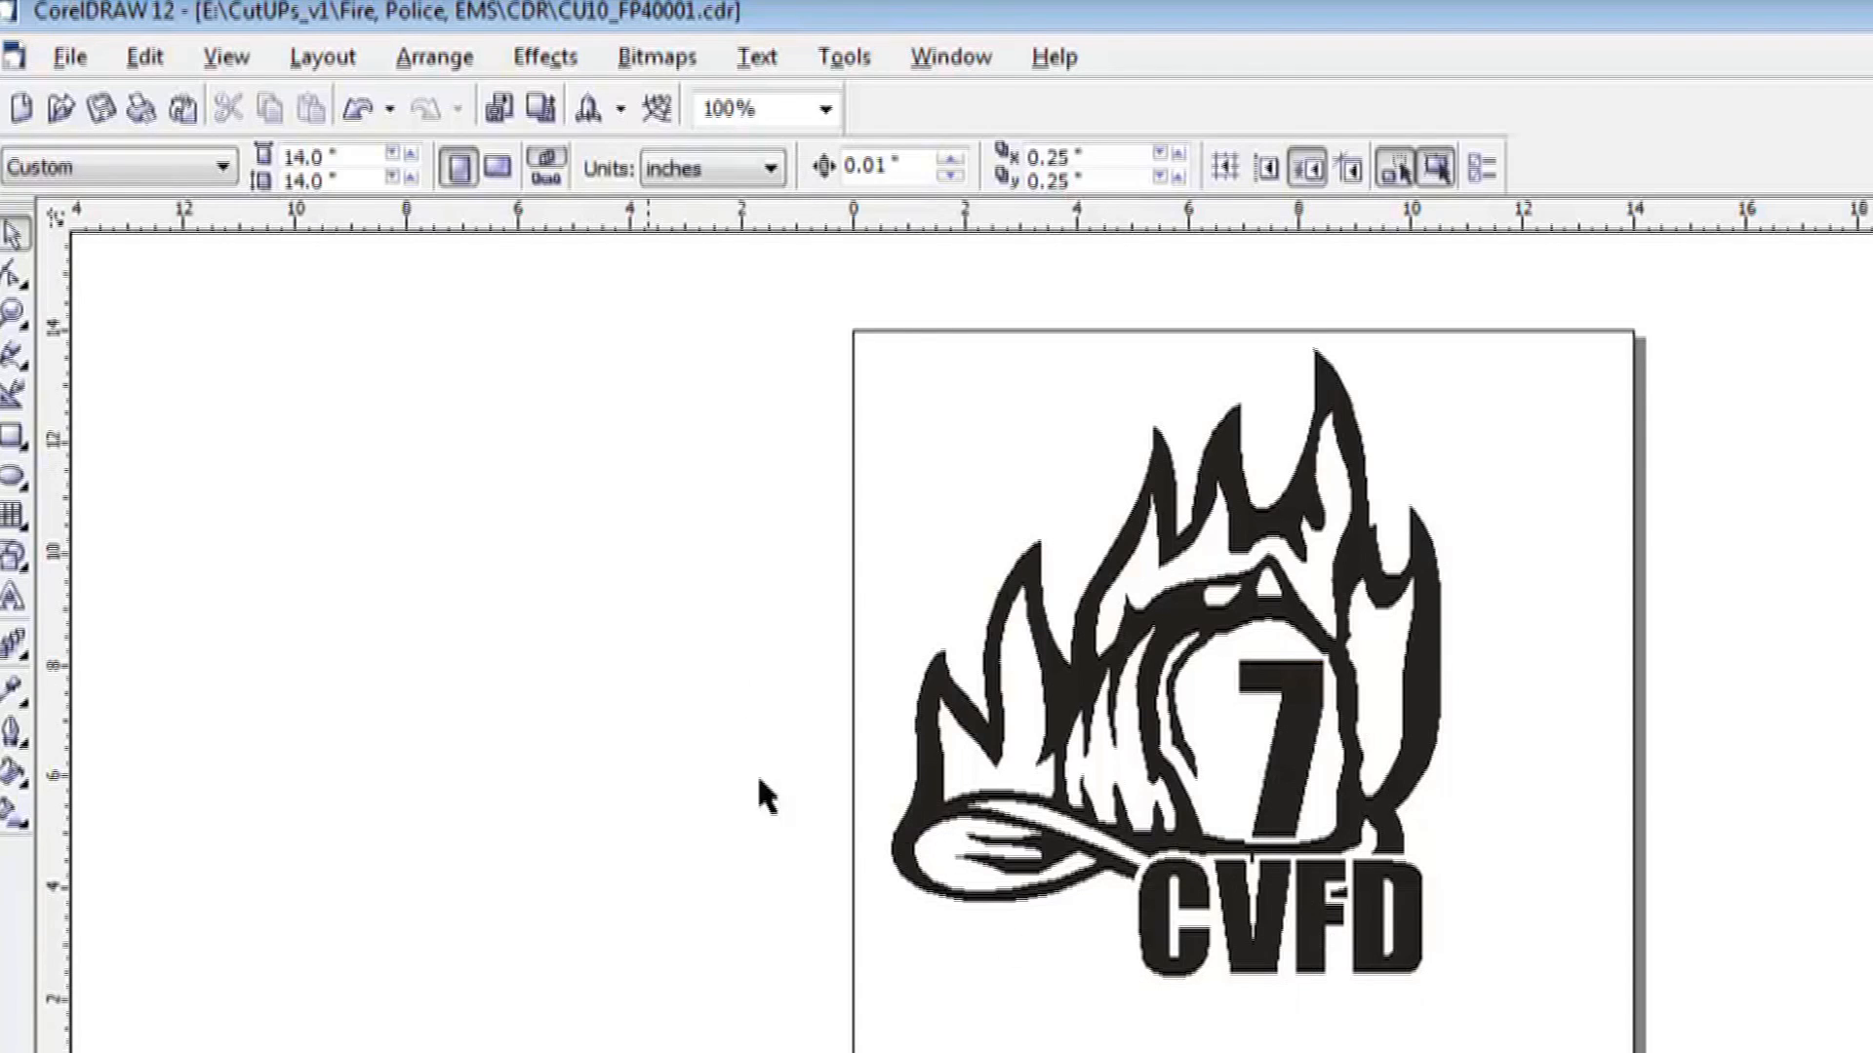
Inspect the cut outlines of the trimmed helmet and lettering in Wireframe view, and return to Normal view.
left_click(13, 312)
left_click_drag(817, 1046, 1542, 515)
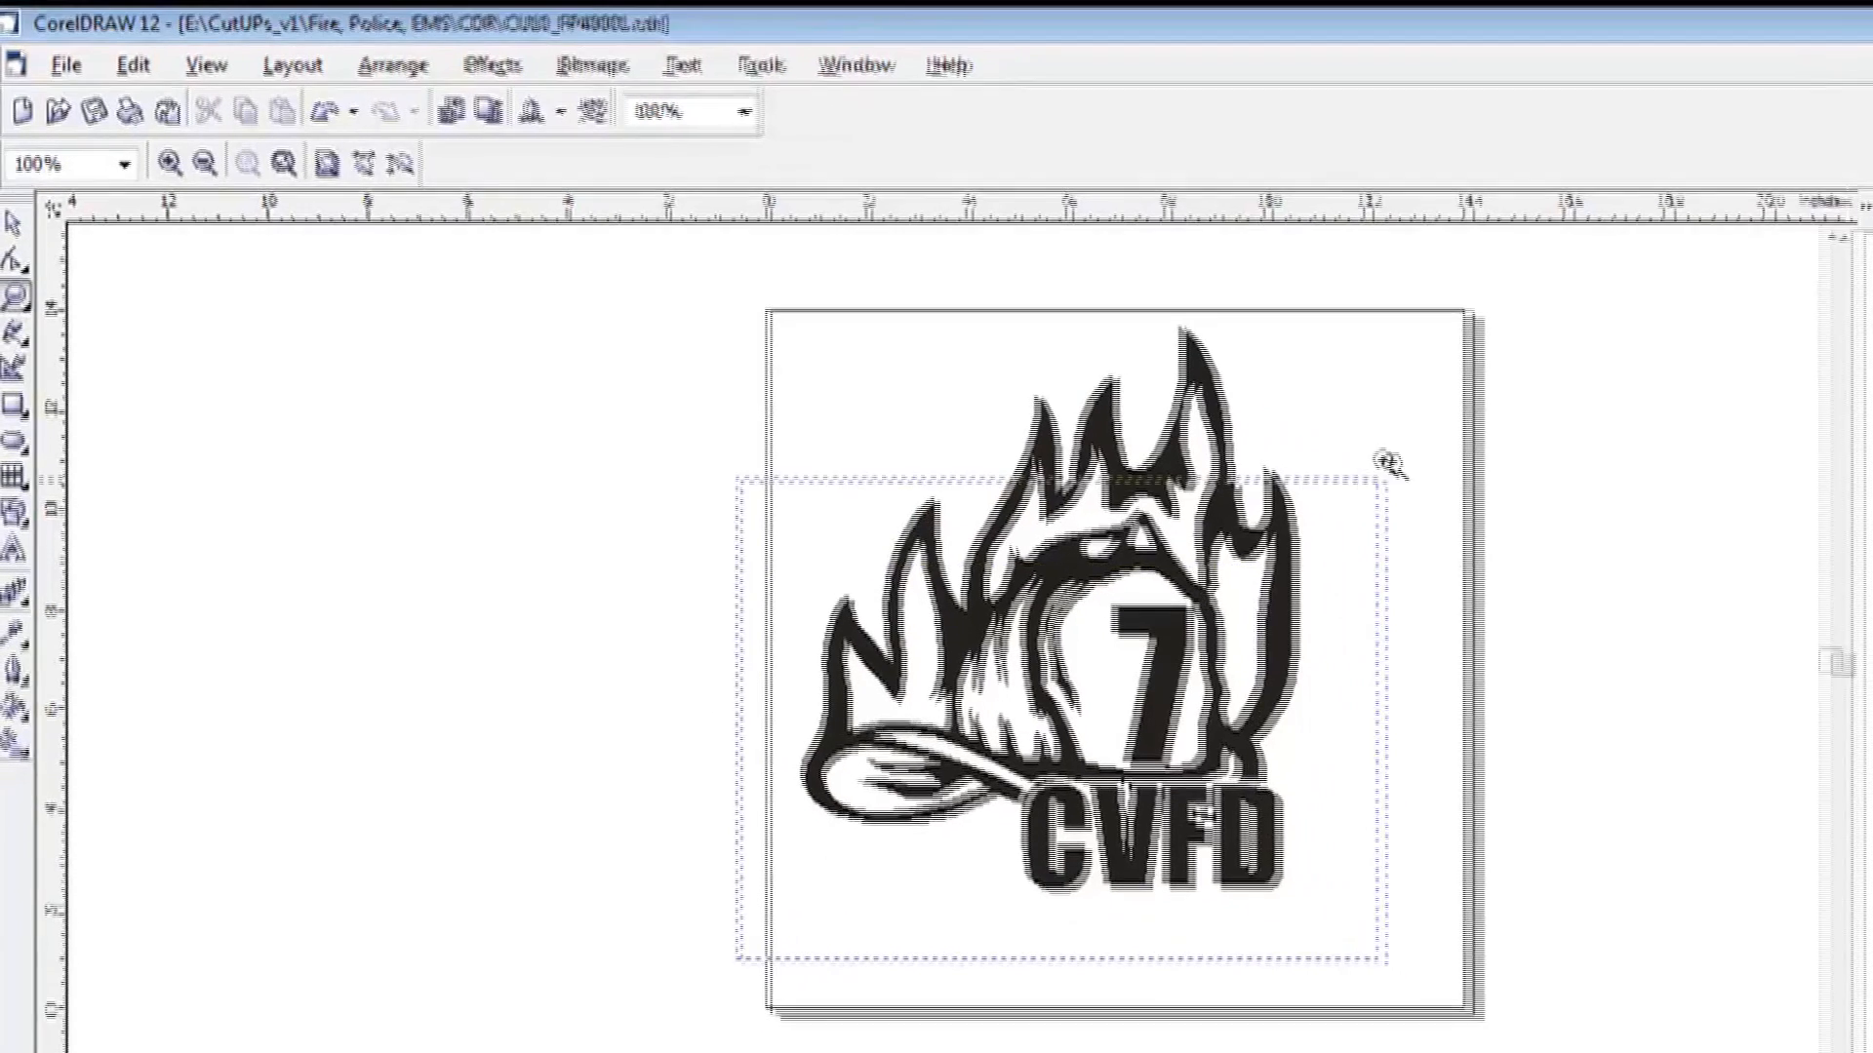
left_click_drag(1386, 462, 1352, 335)
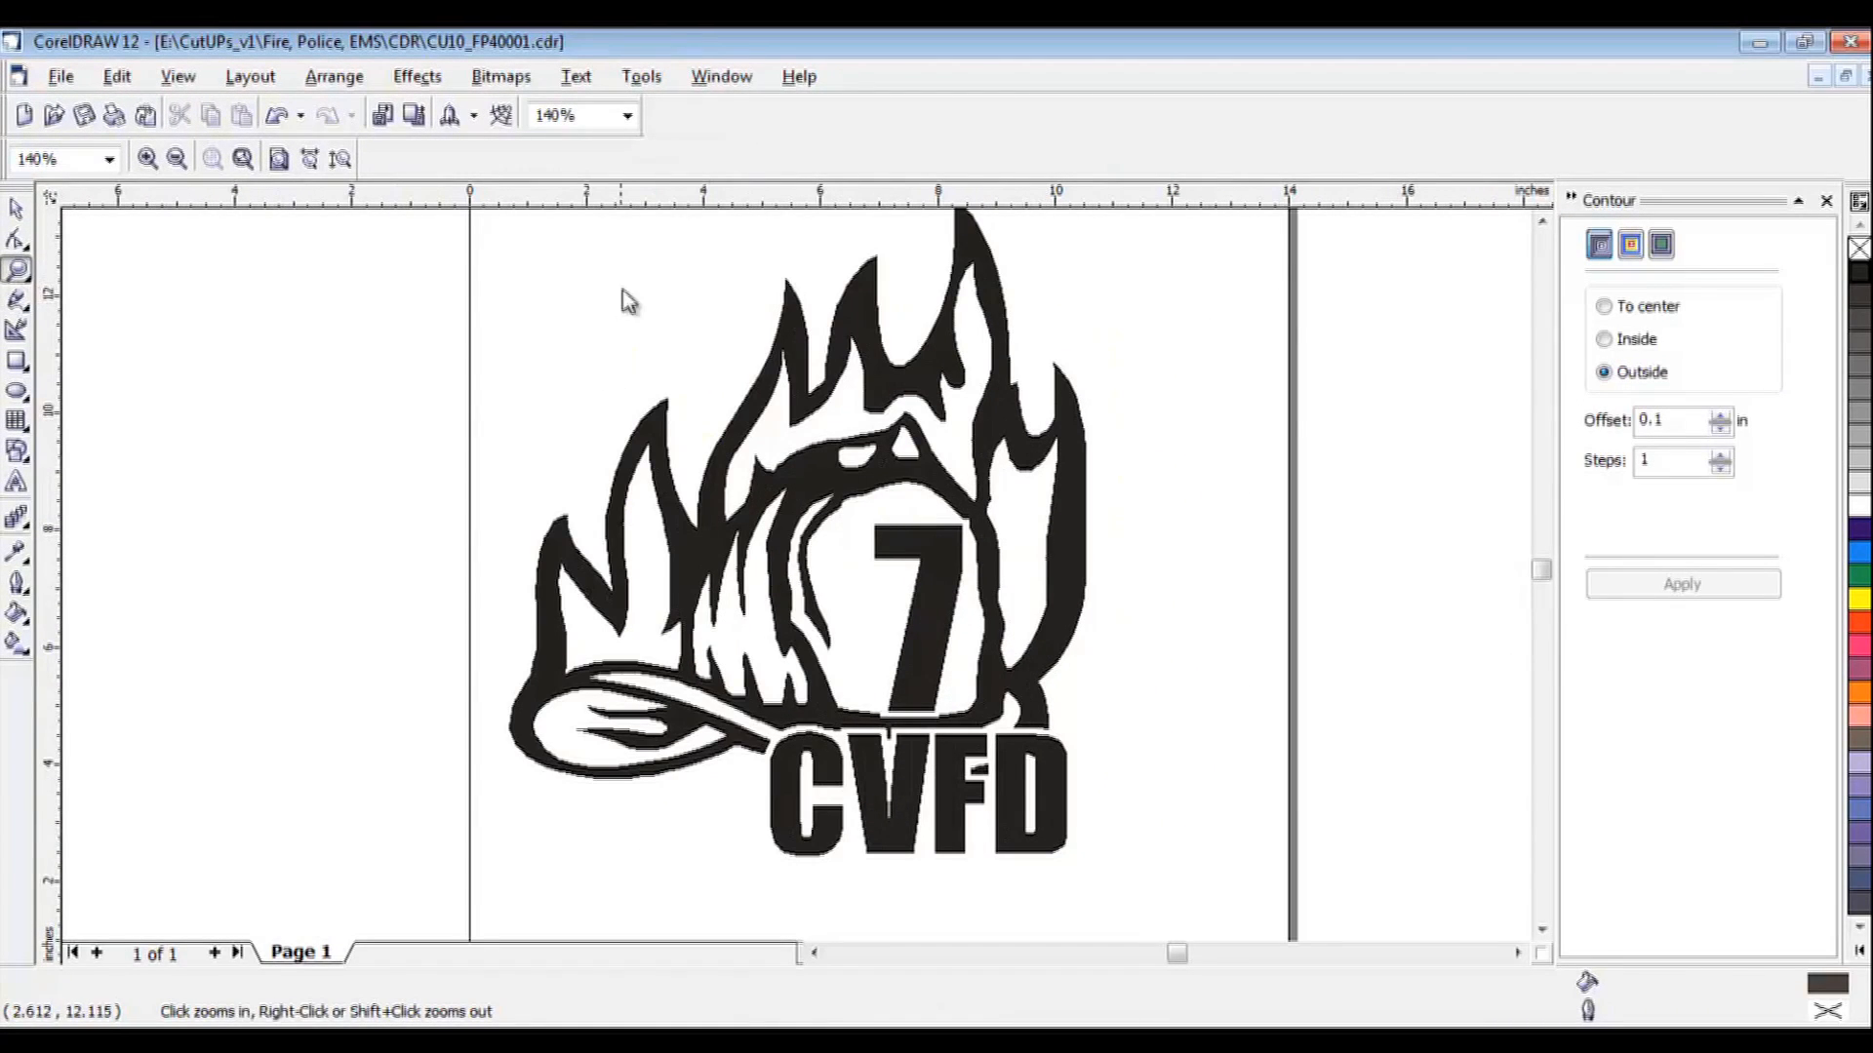
left_click(178, 77)
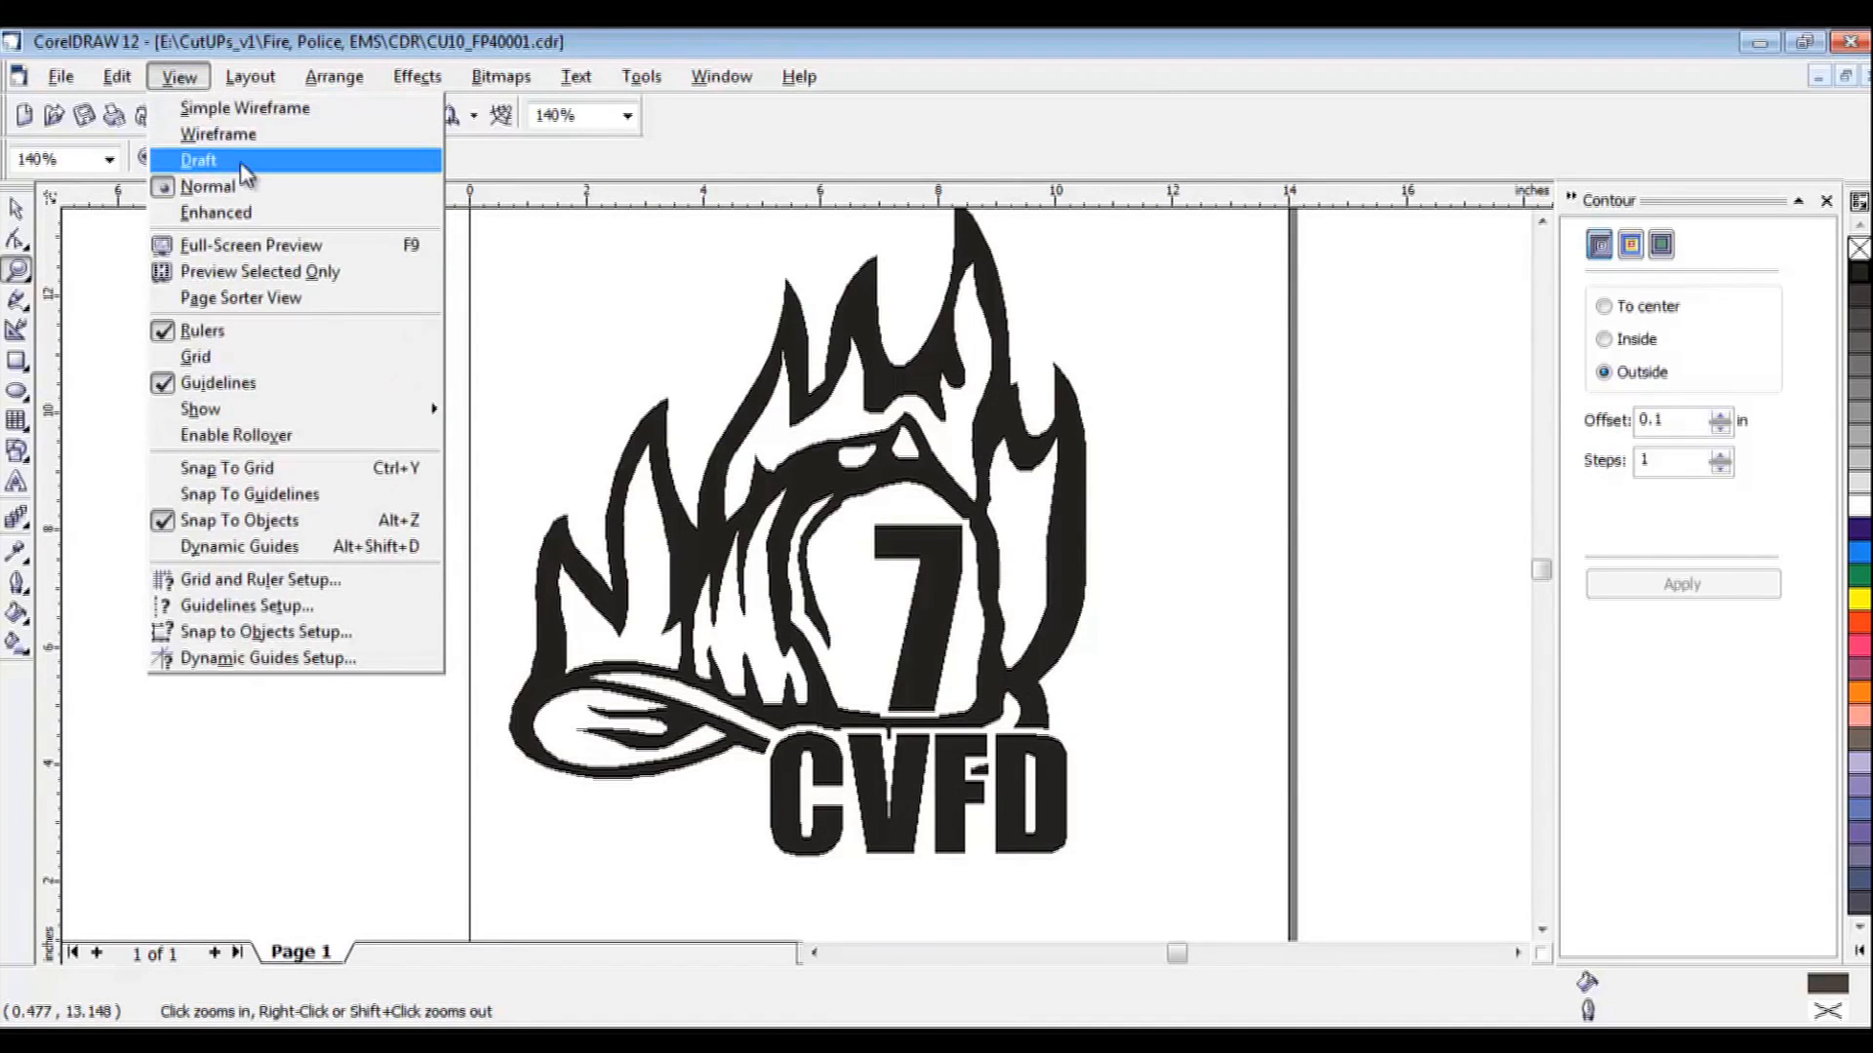
left_click(244, 134)
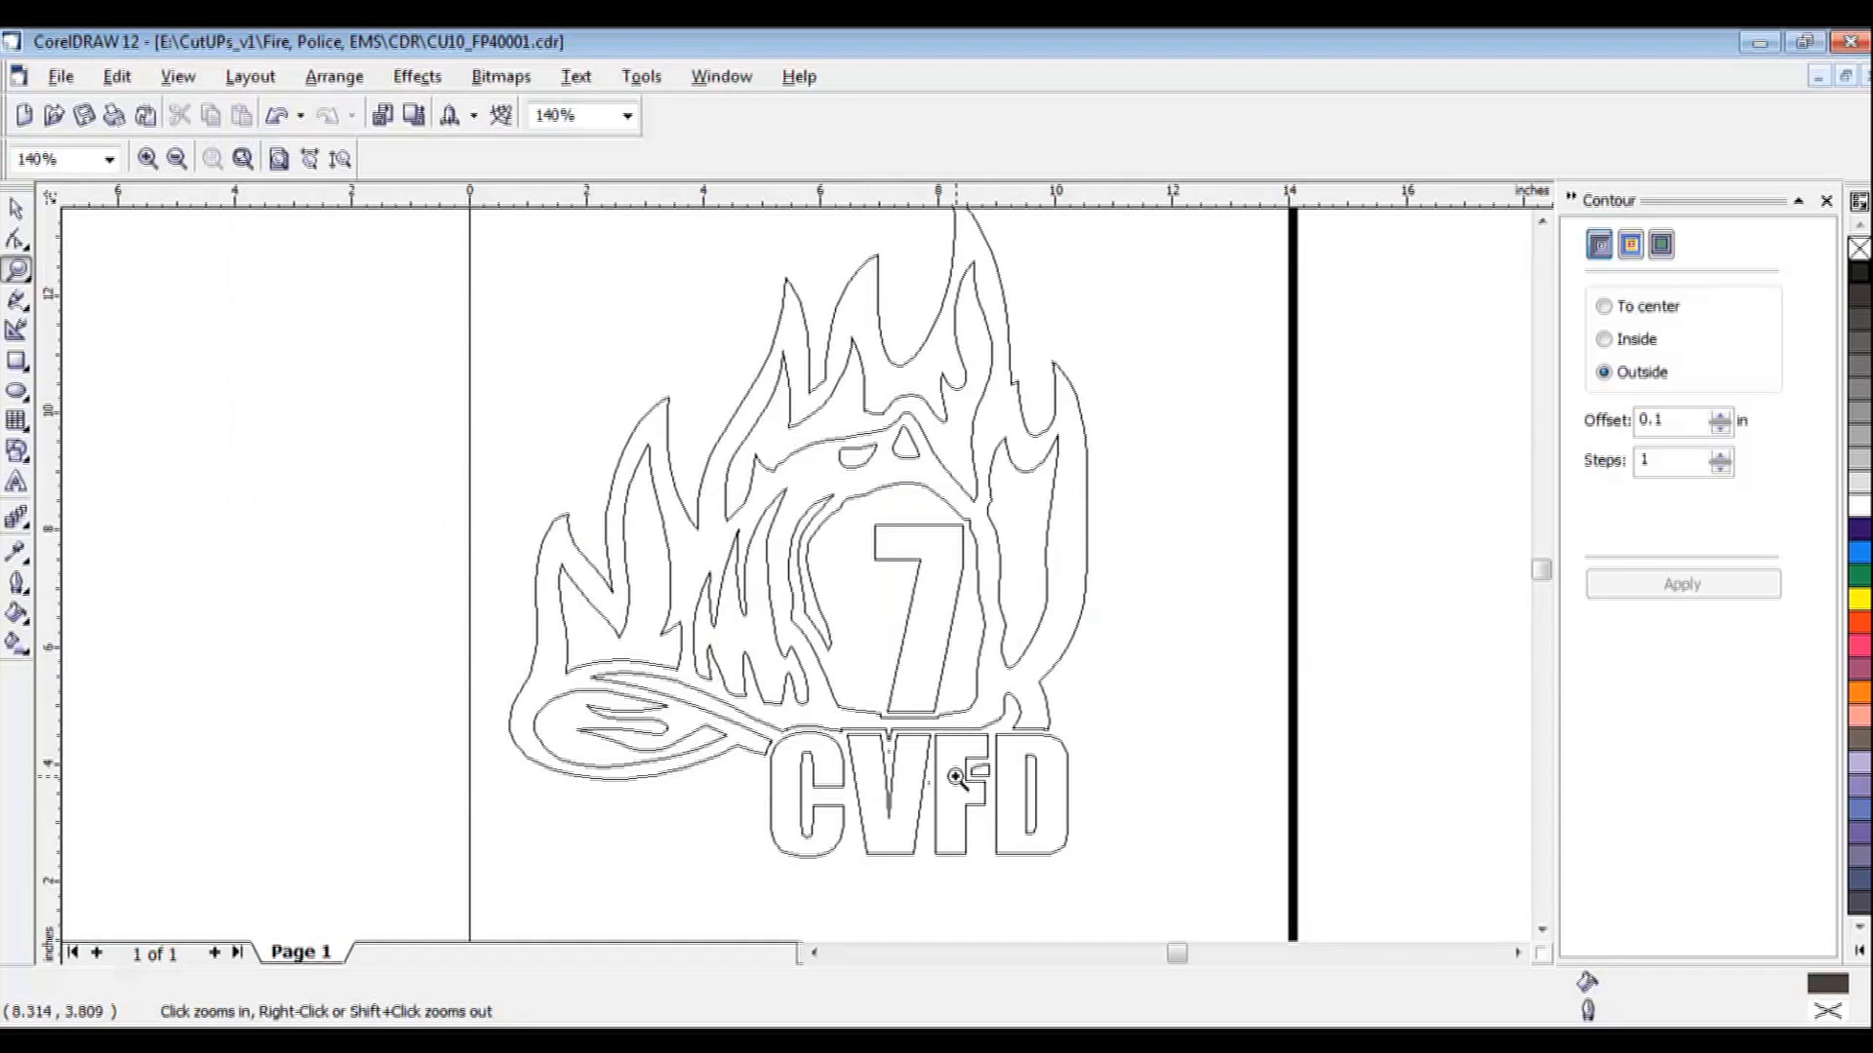
left_click(178, 77)
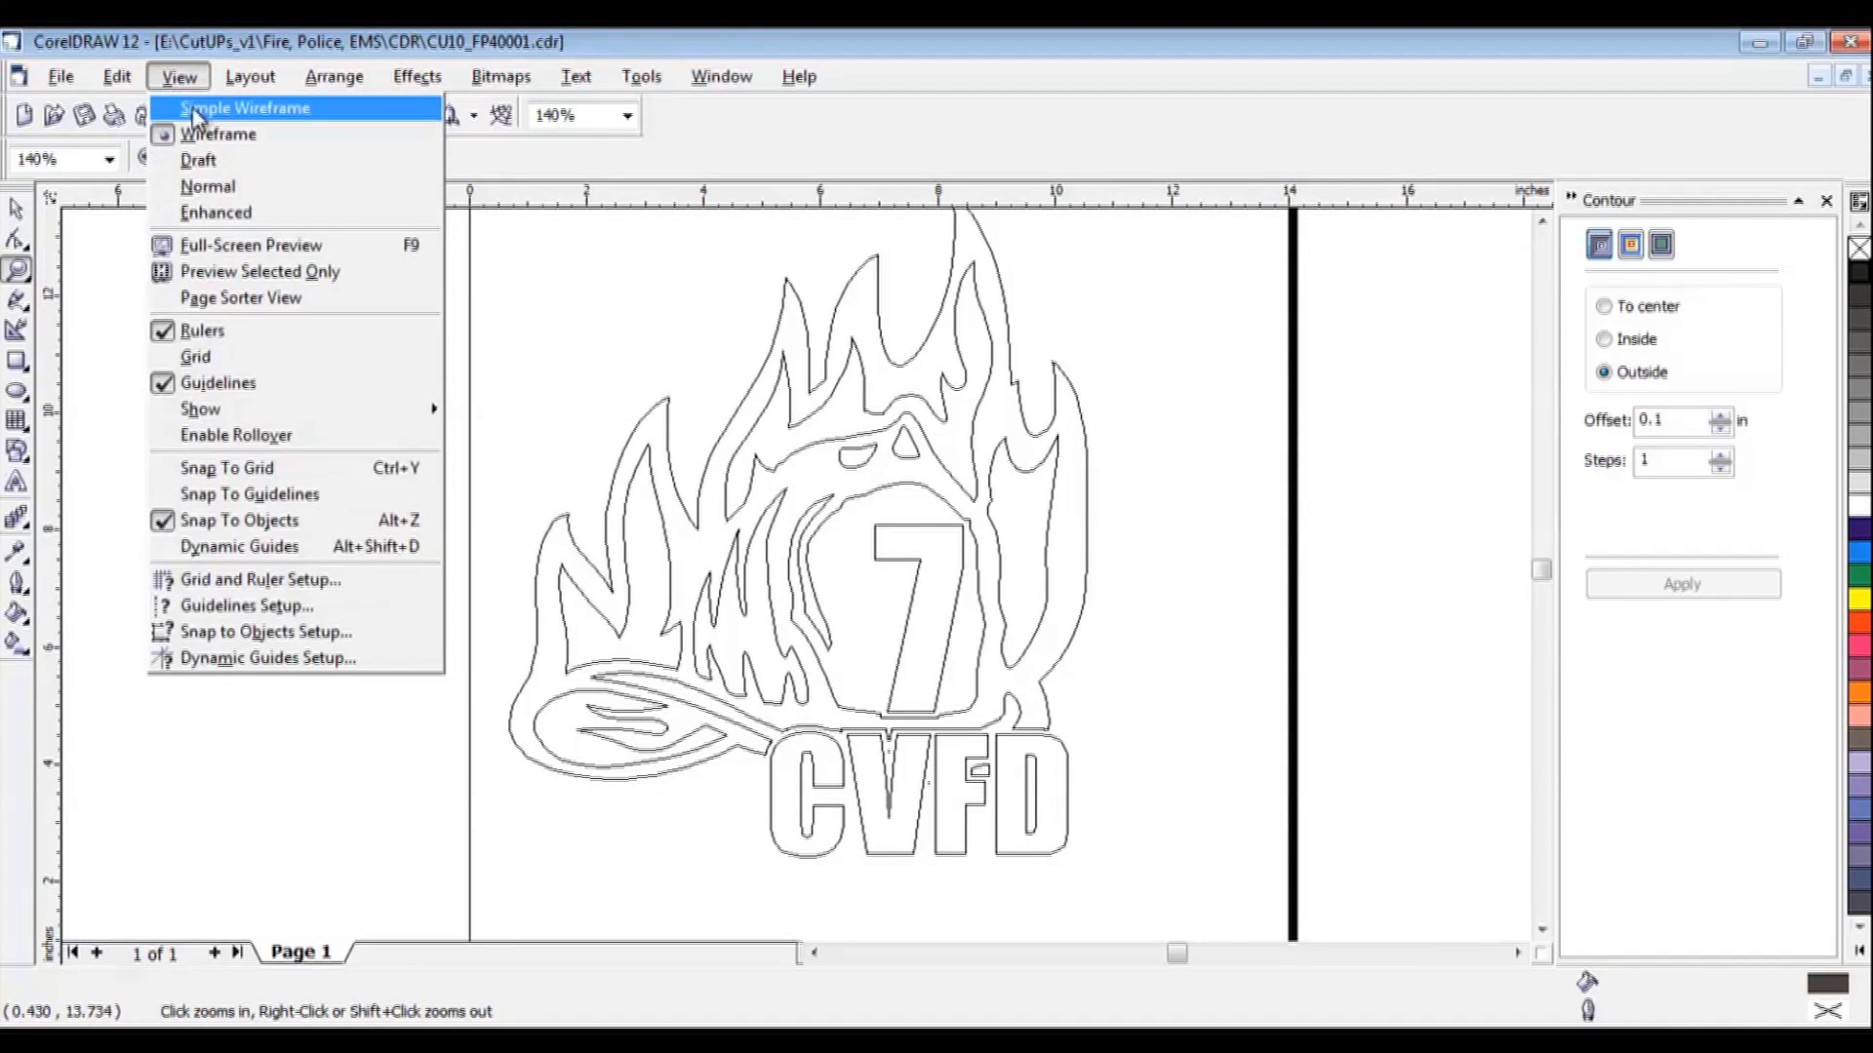
left_click(224, 188)
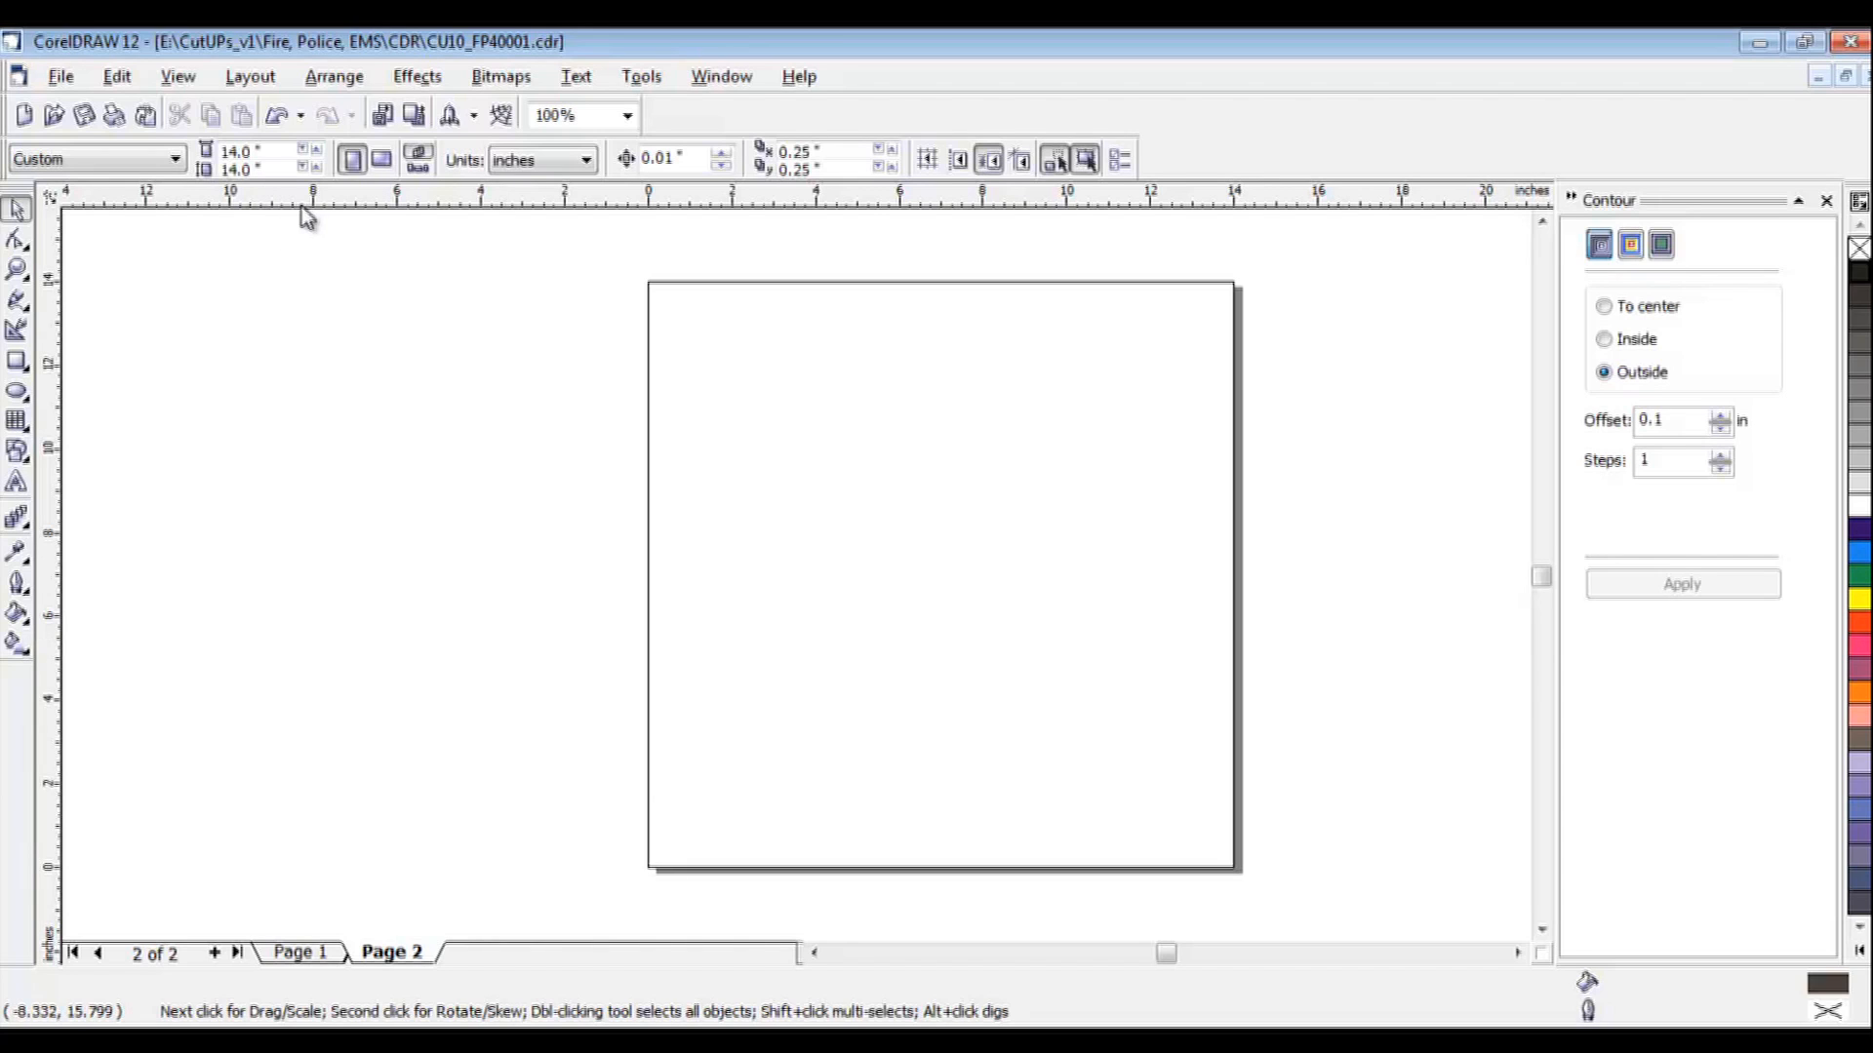
Browse the drawings to open, going from Fire, Police, EMS to the CDR folder inside Mascots in CutUPs_v1.
left_click(61, 78)
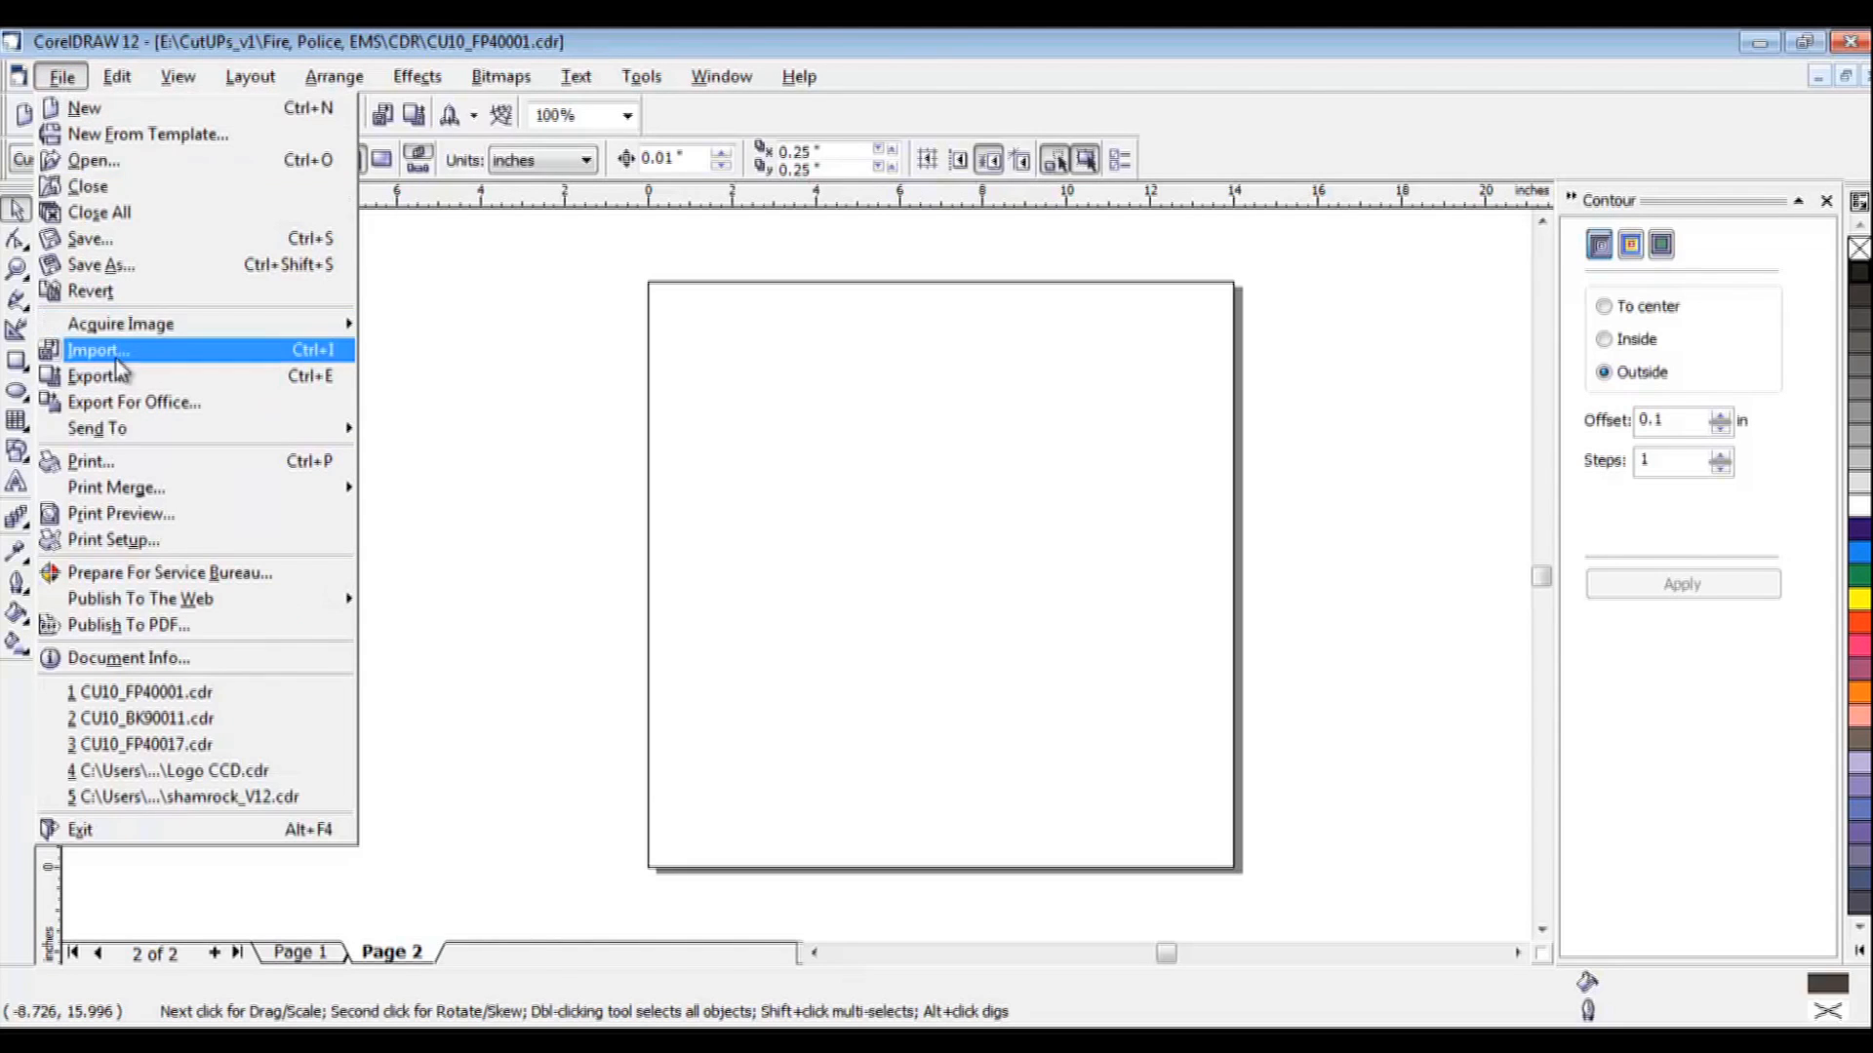
left_click(112, 158)
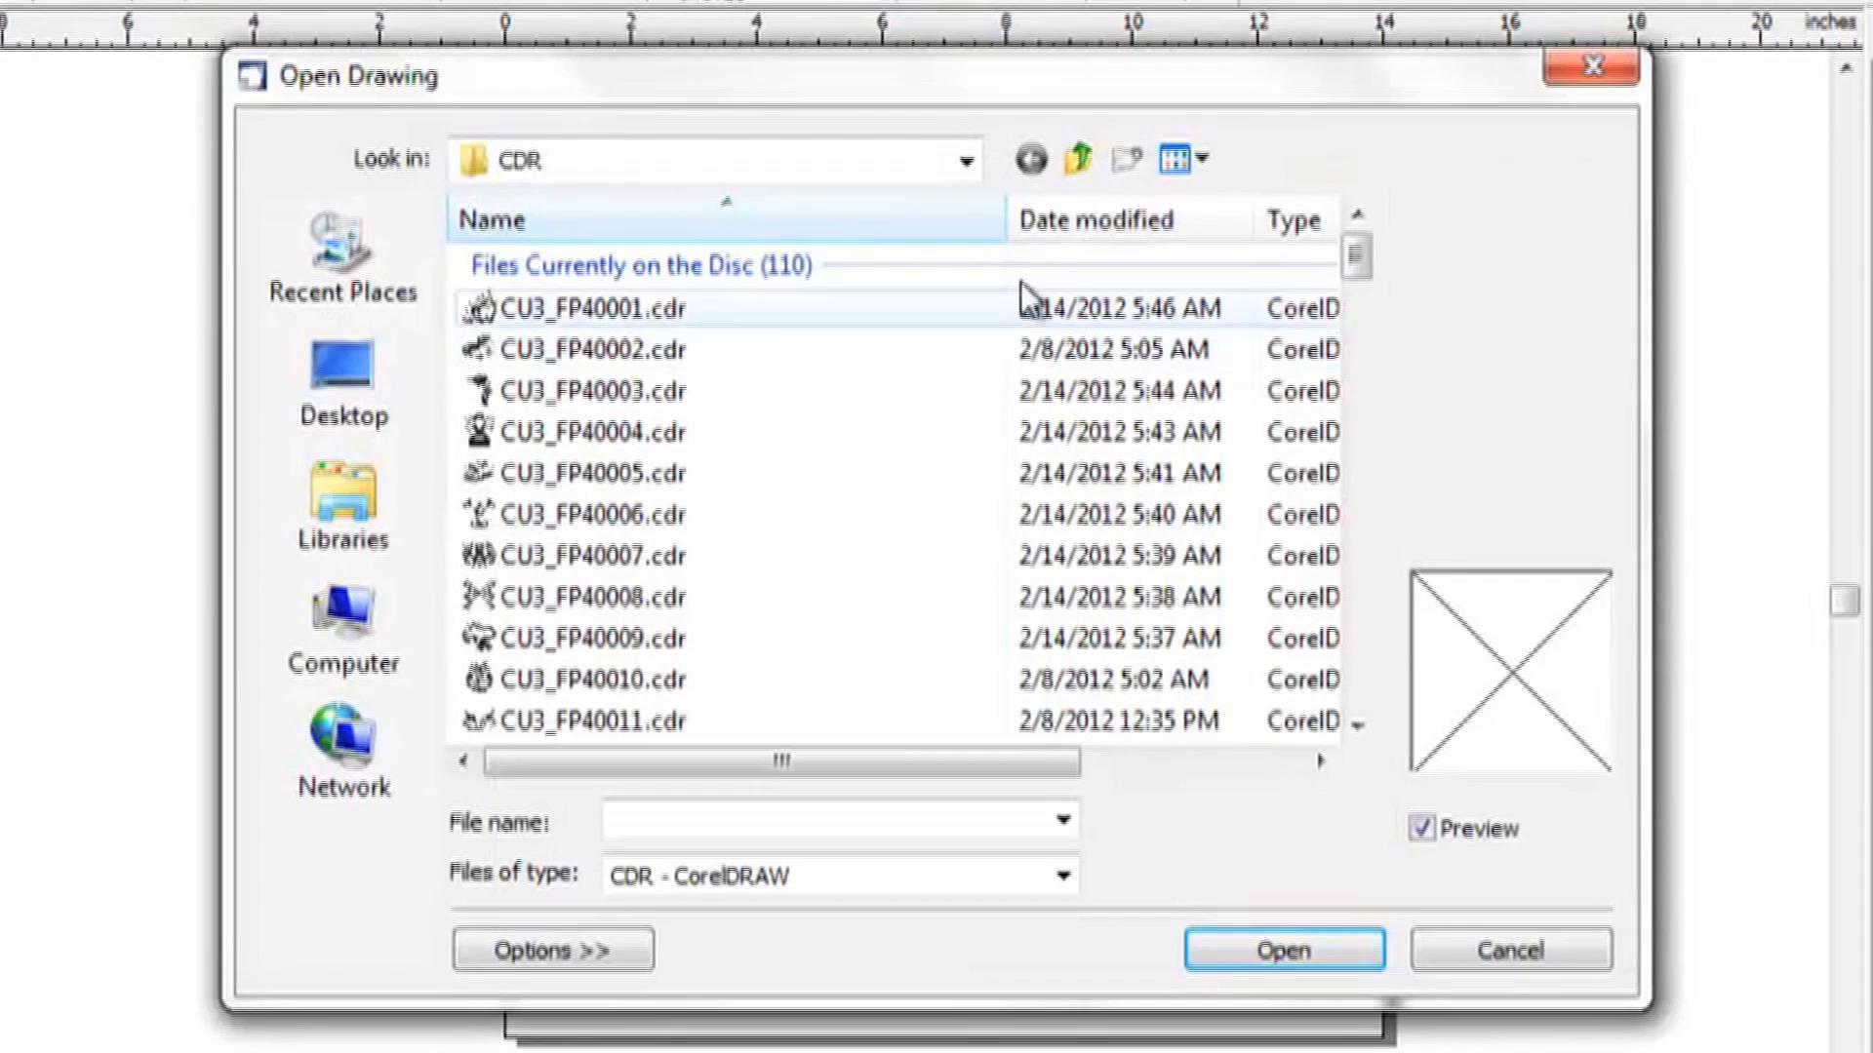
left_click(1082, 164)
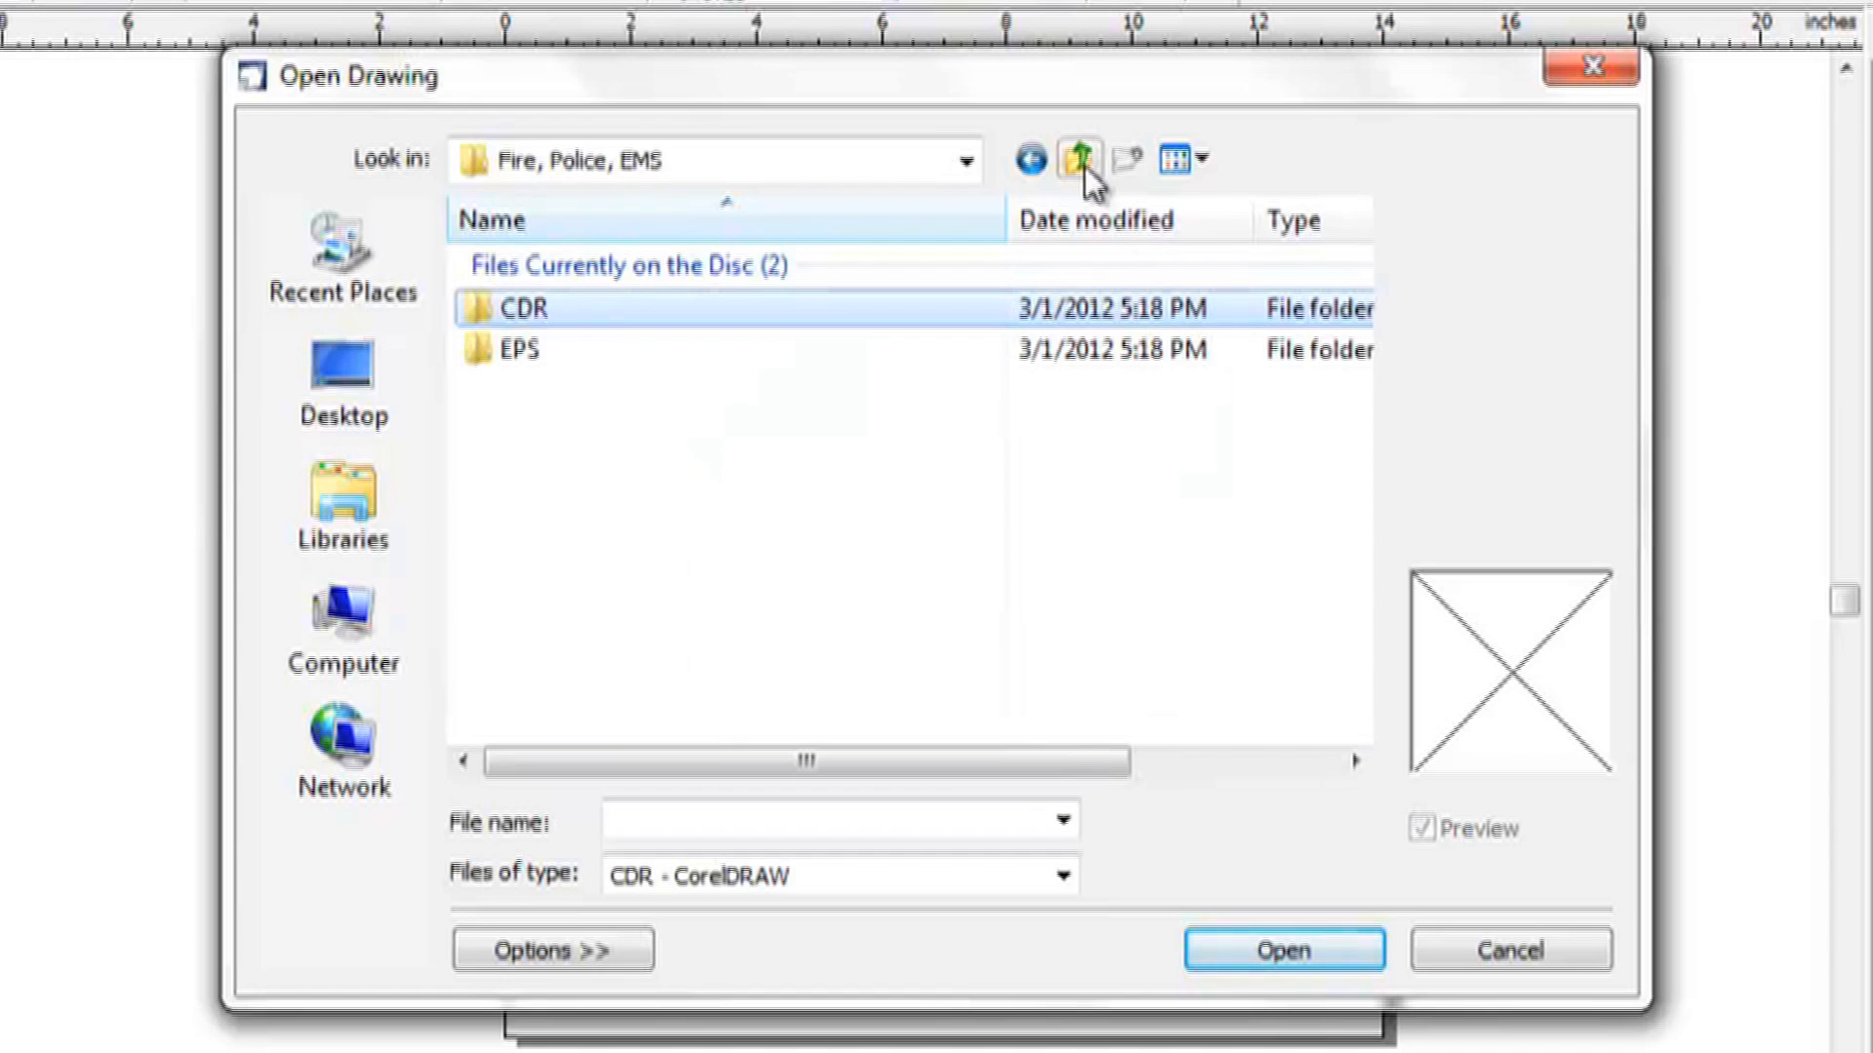
left_click(1084, 166)
left_click_drag(1354, 410, 1356, 526)
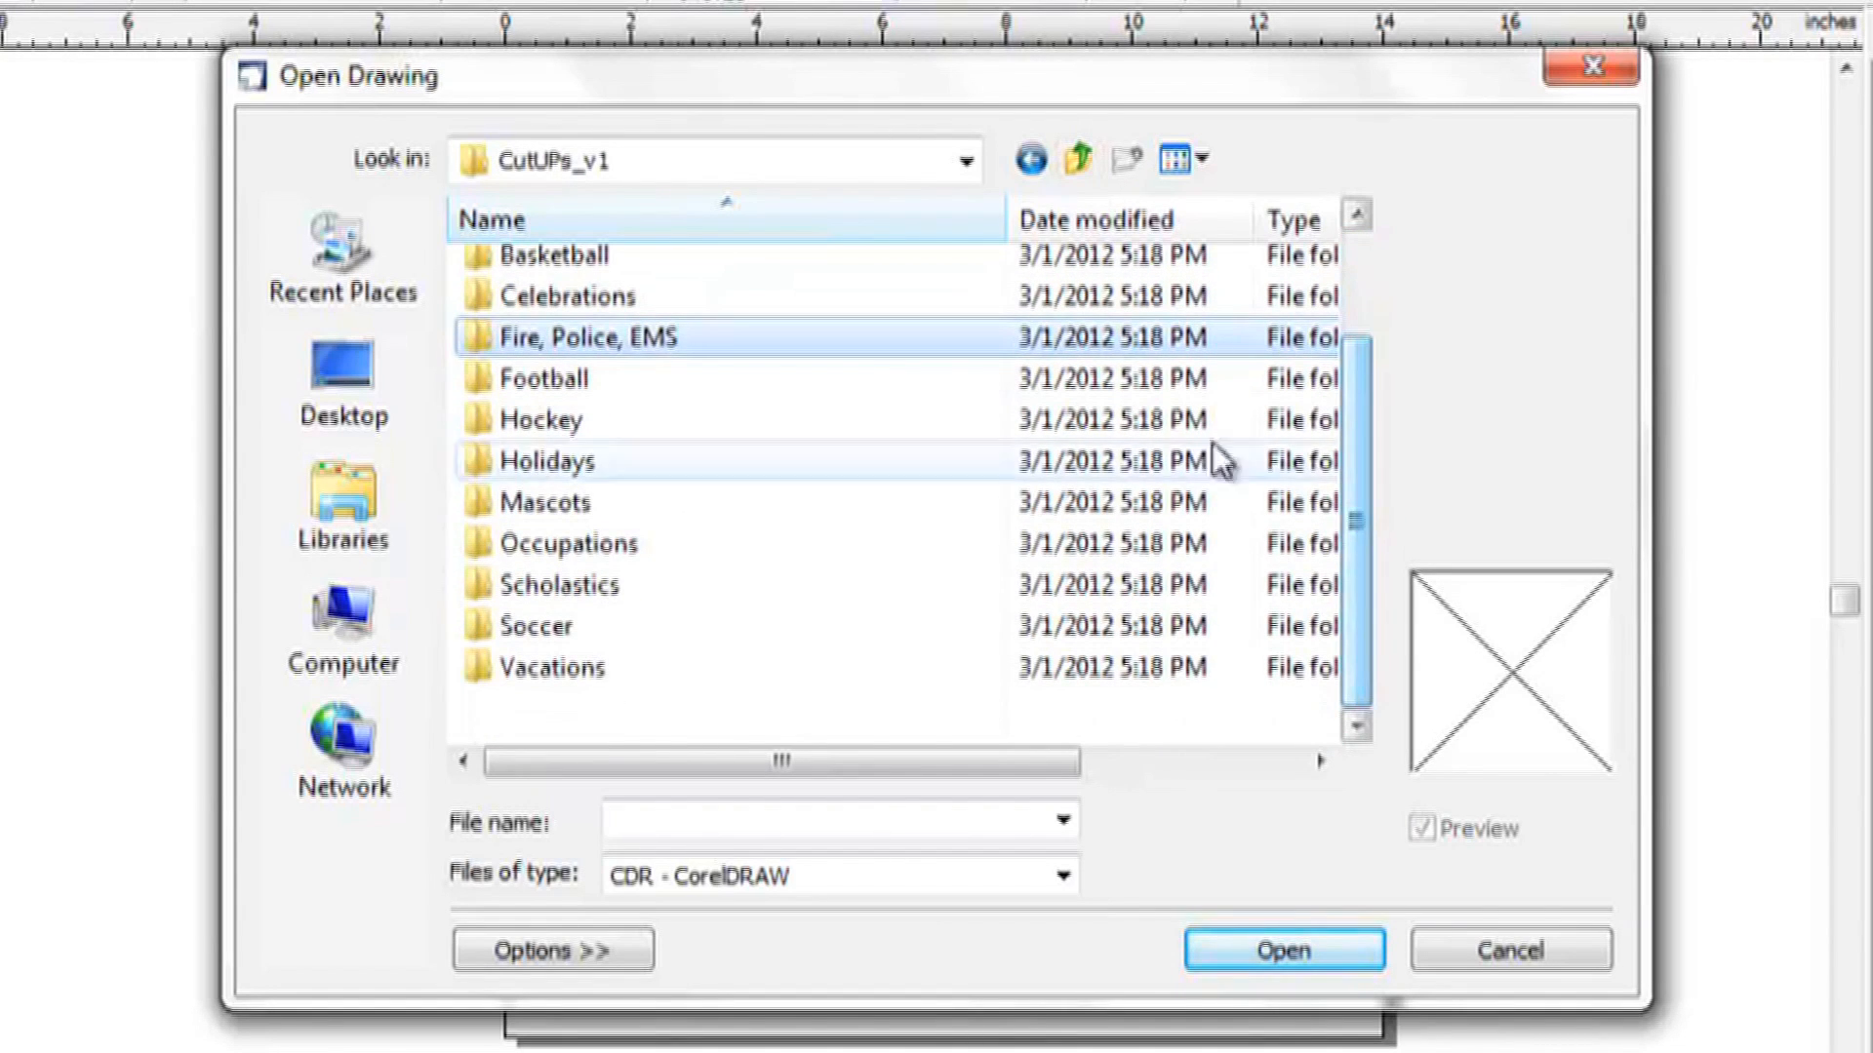
double_click(590, 514)
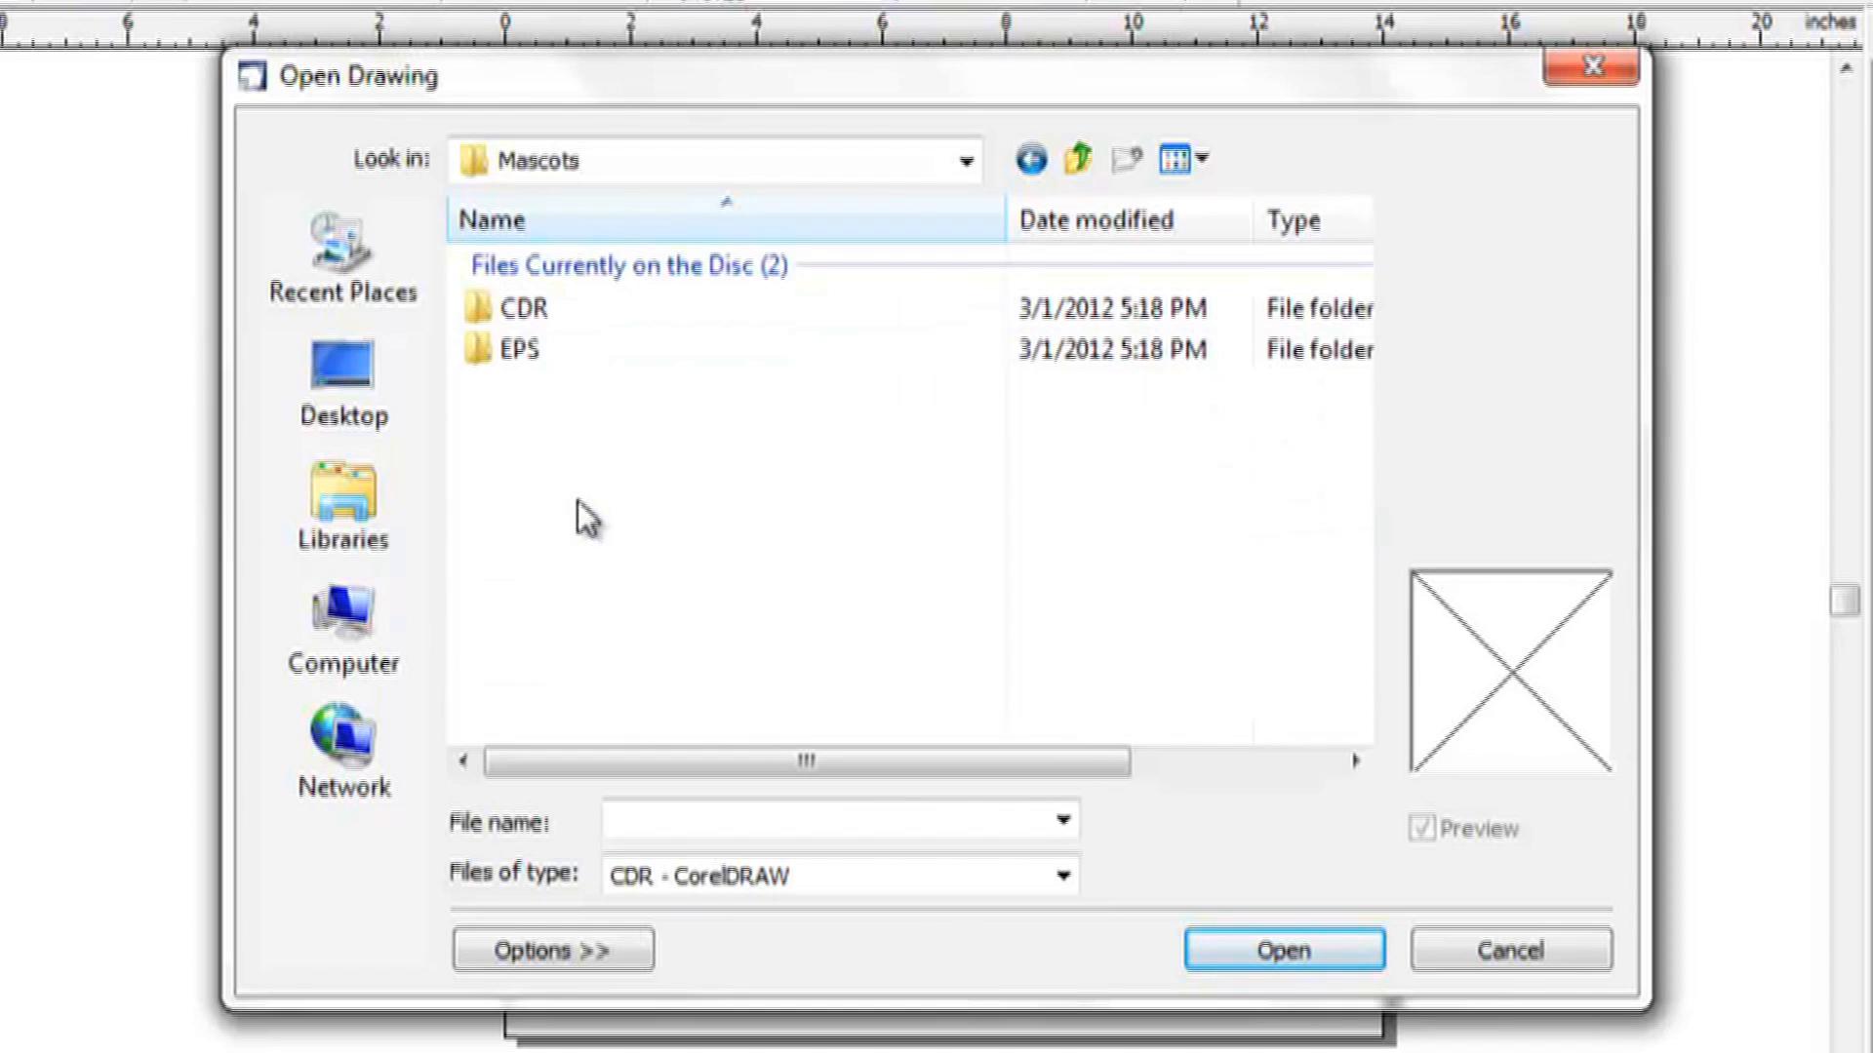
double_click(535, 314)
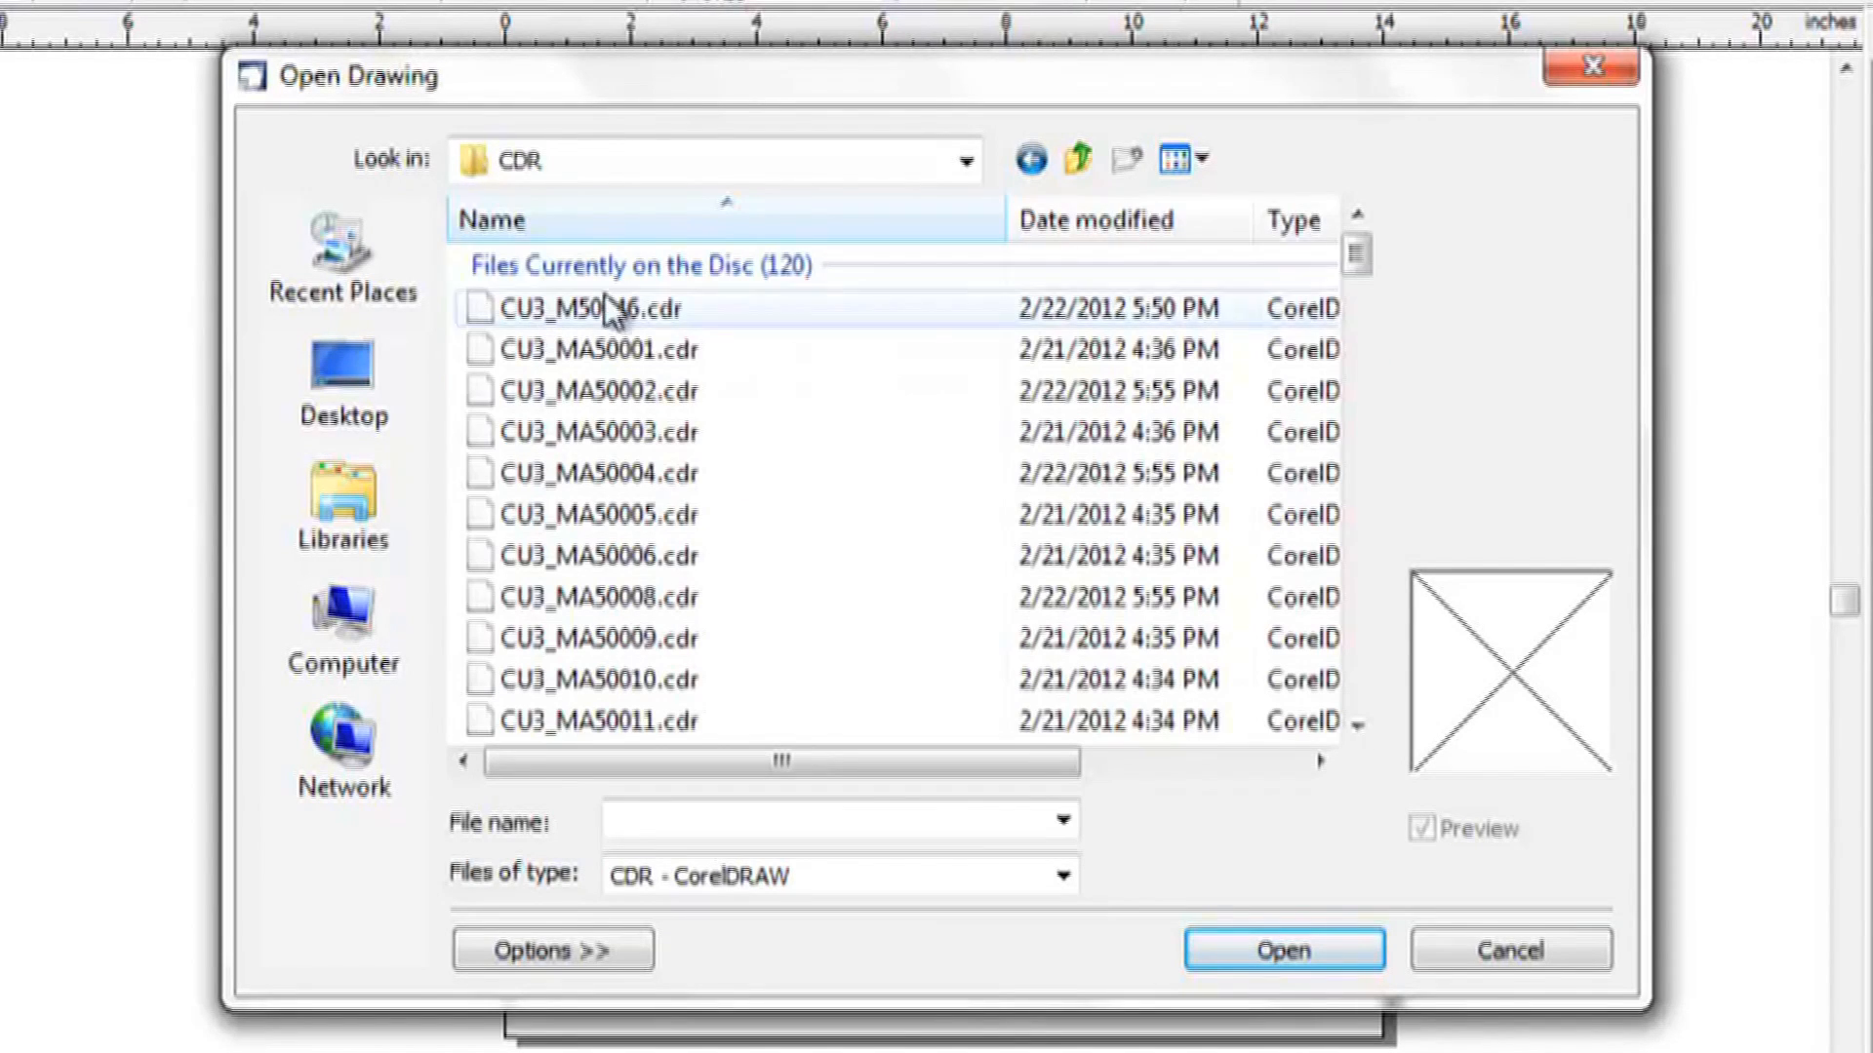
Show the mascot files as medium icons and open the hawk head drawing CU10_MA50028.cdr.
left_click(1198, 159)
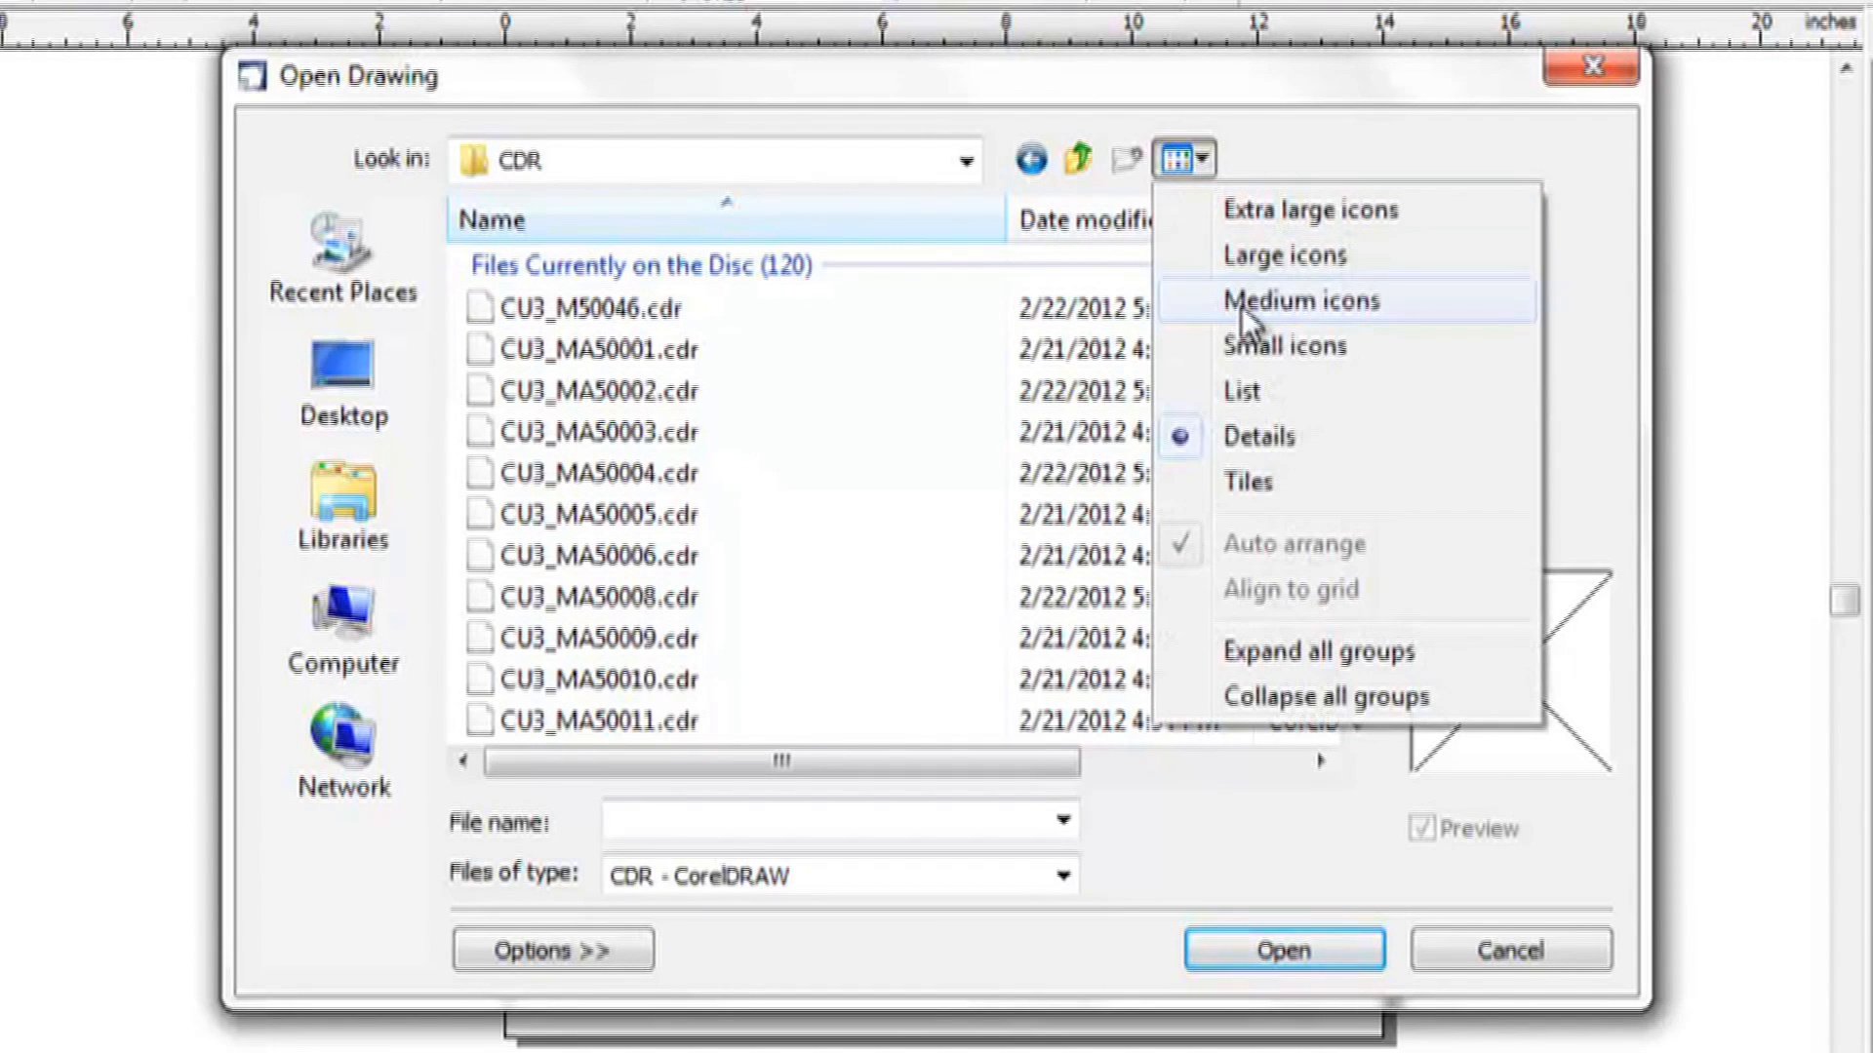
left_click(1245, 312)
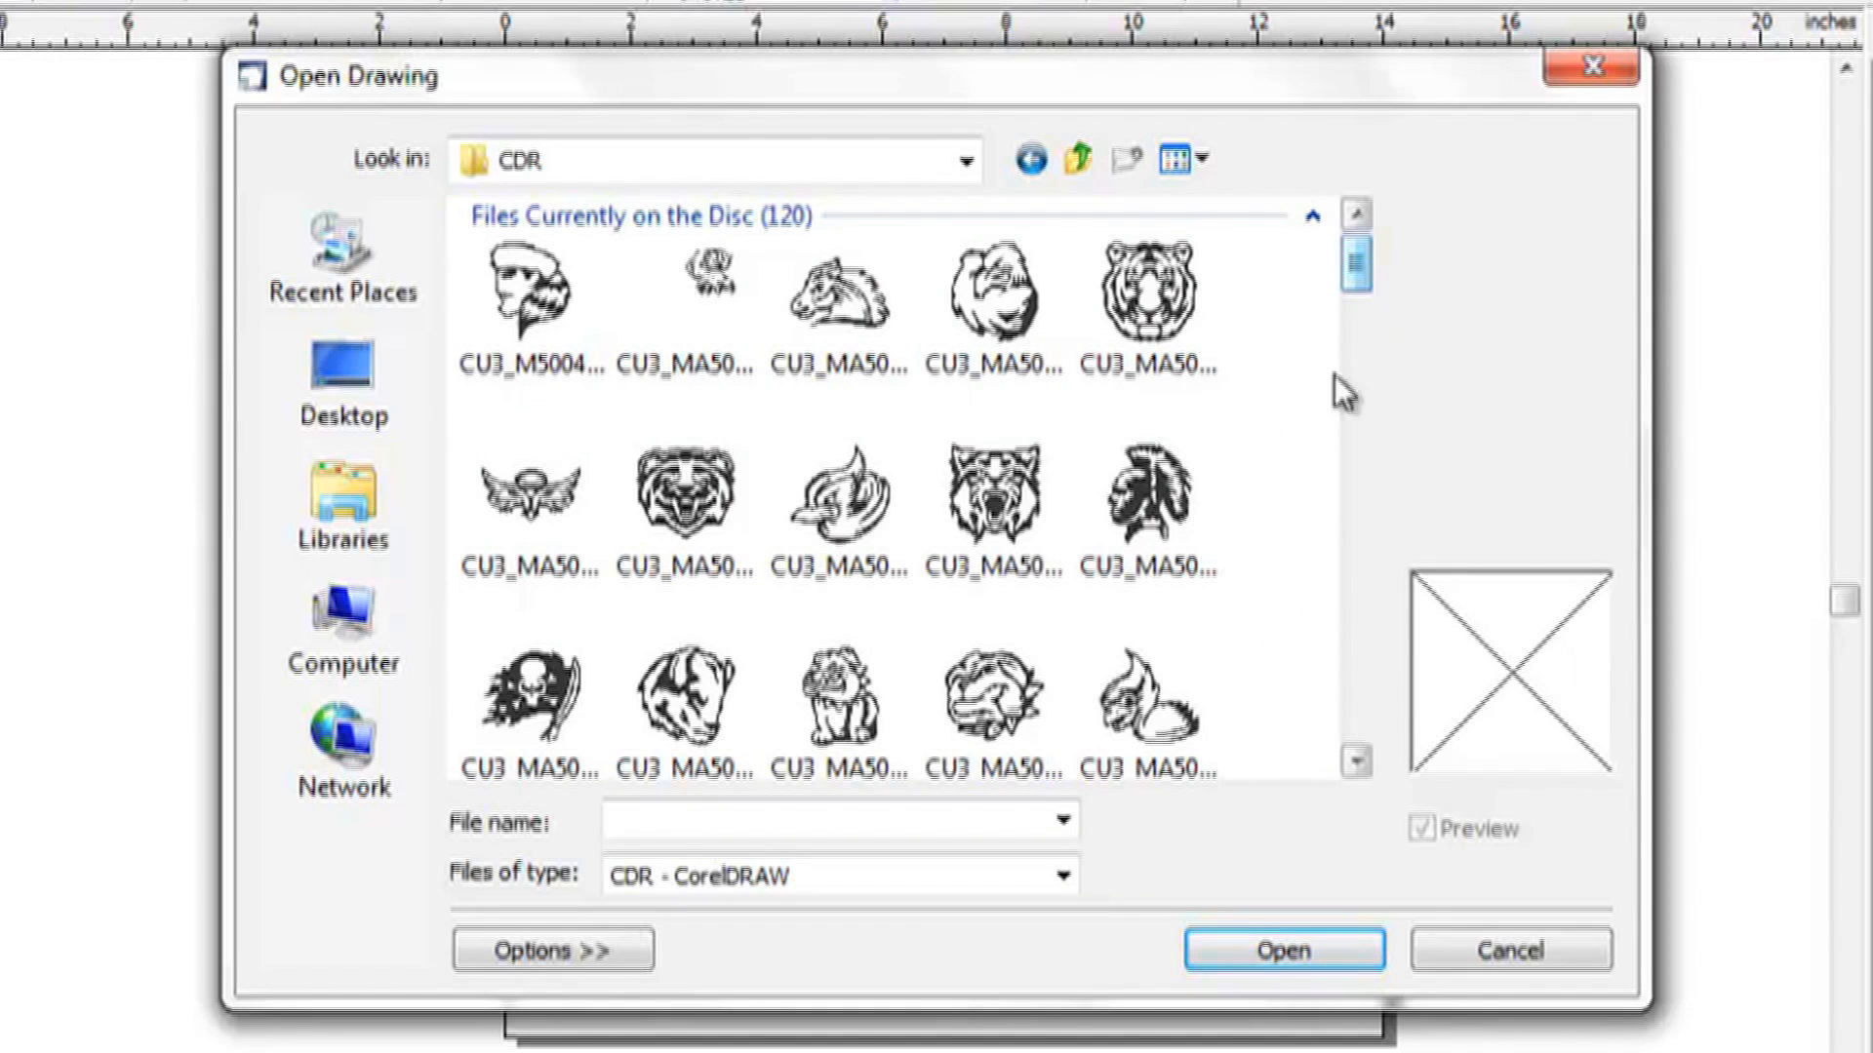
left_click_drag(1355, 256, 1356, 613)
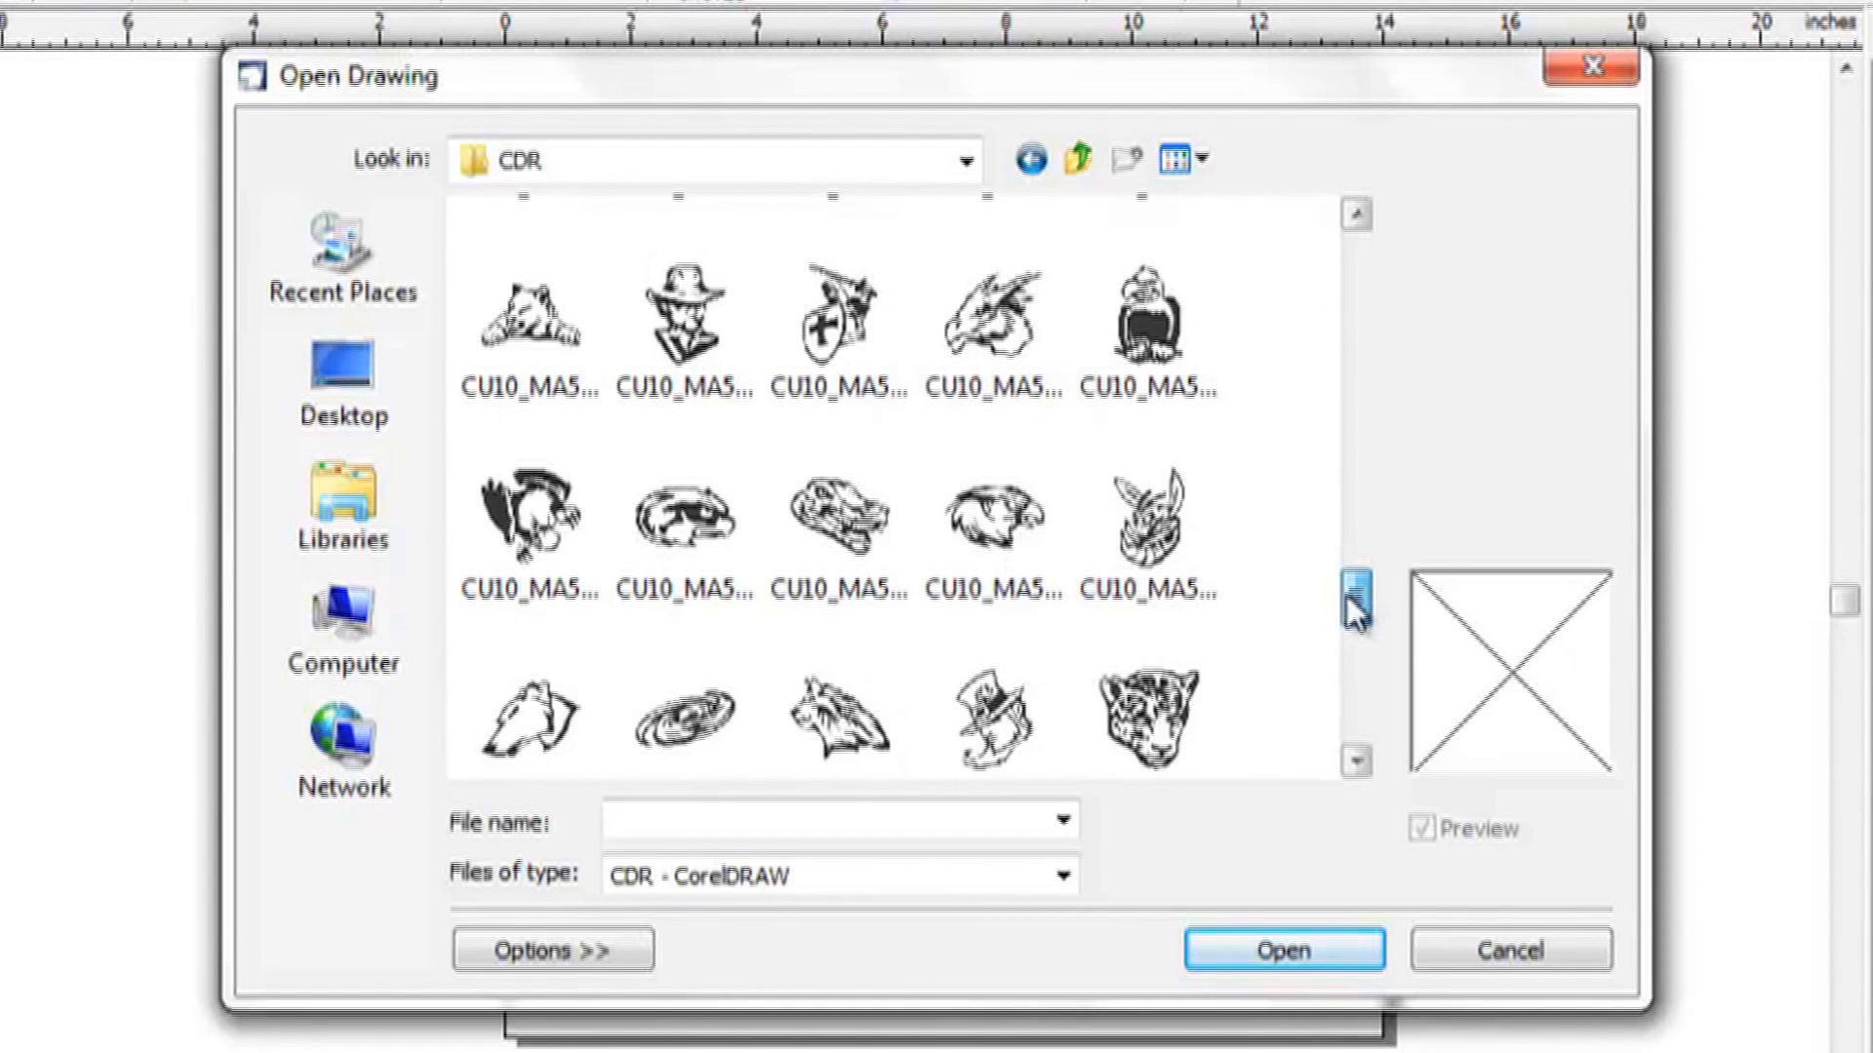
left_click_drag(1346, 598, 1346, 601)
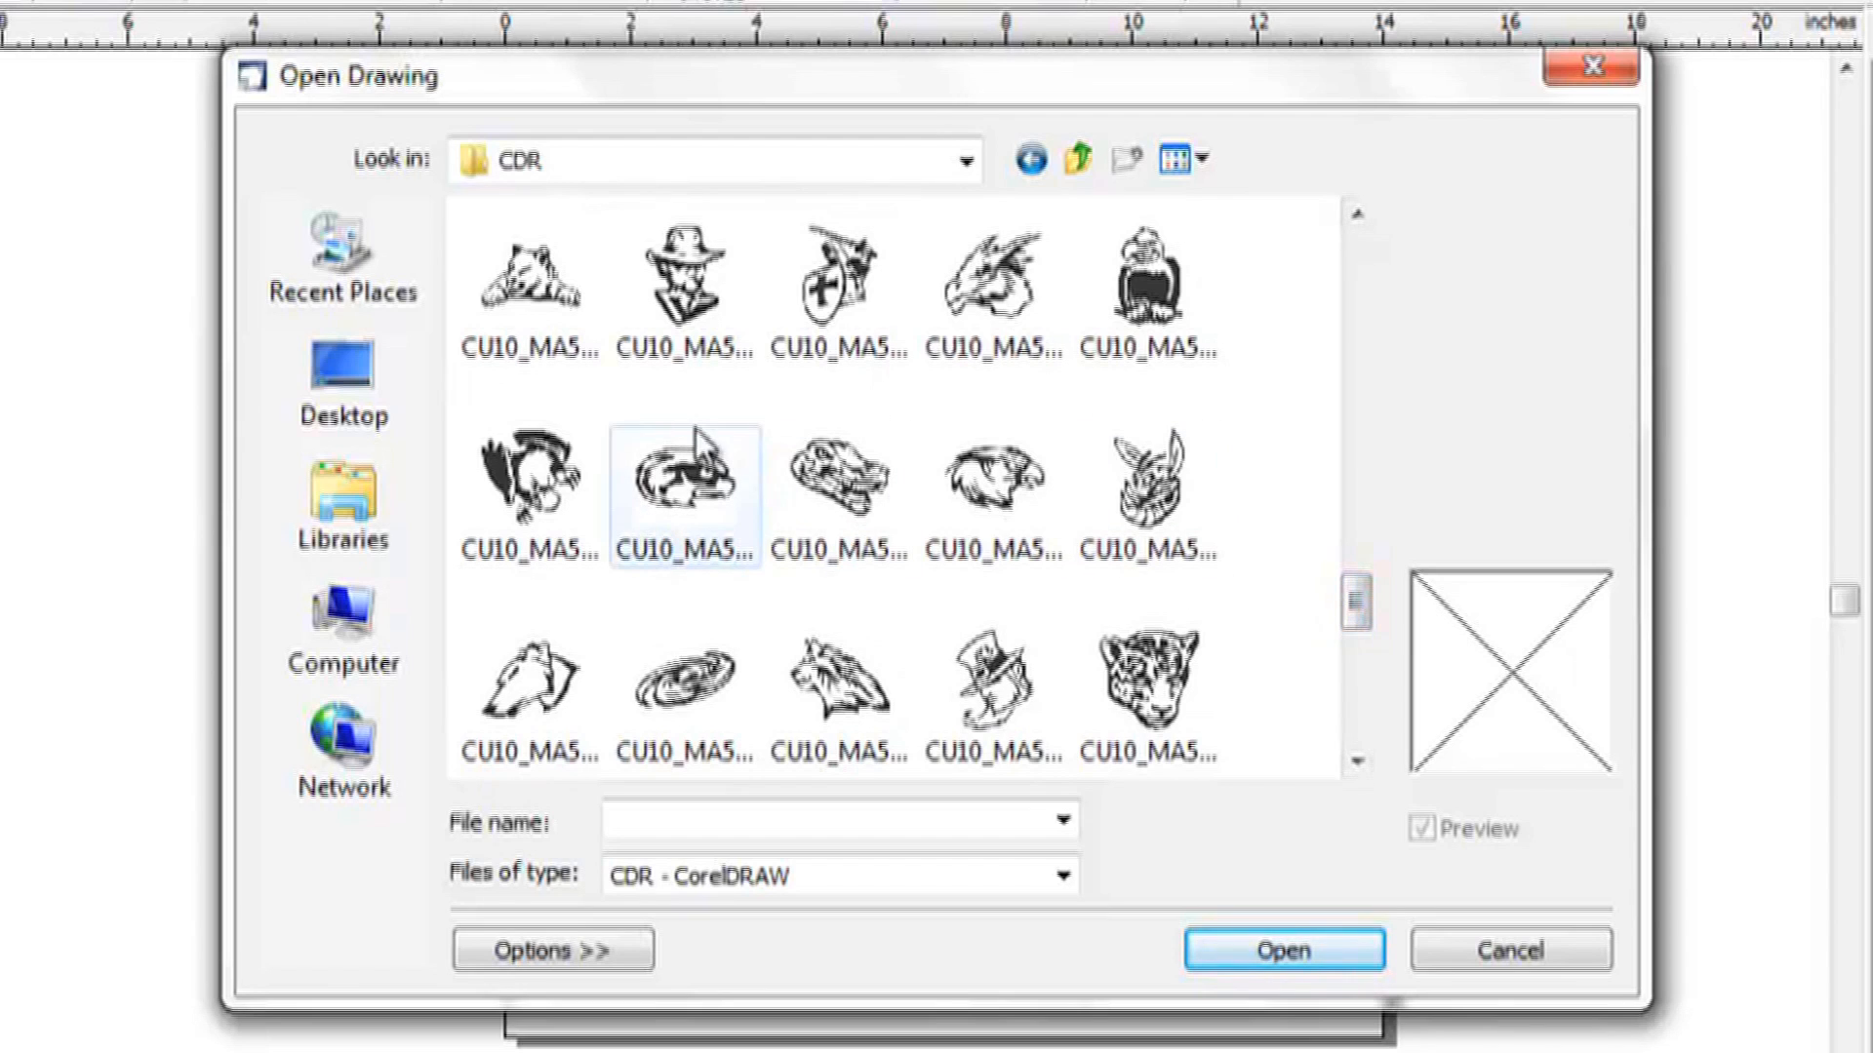
left_click(690, 477)
double_click(687, 478)
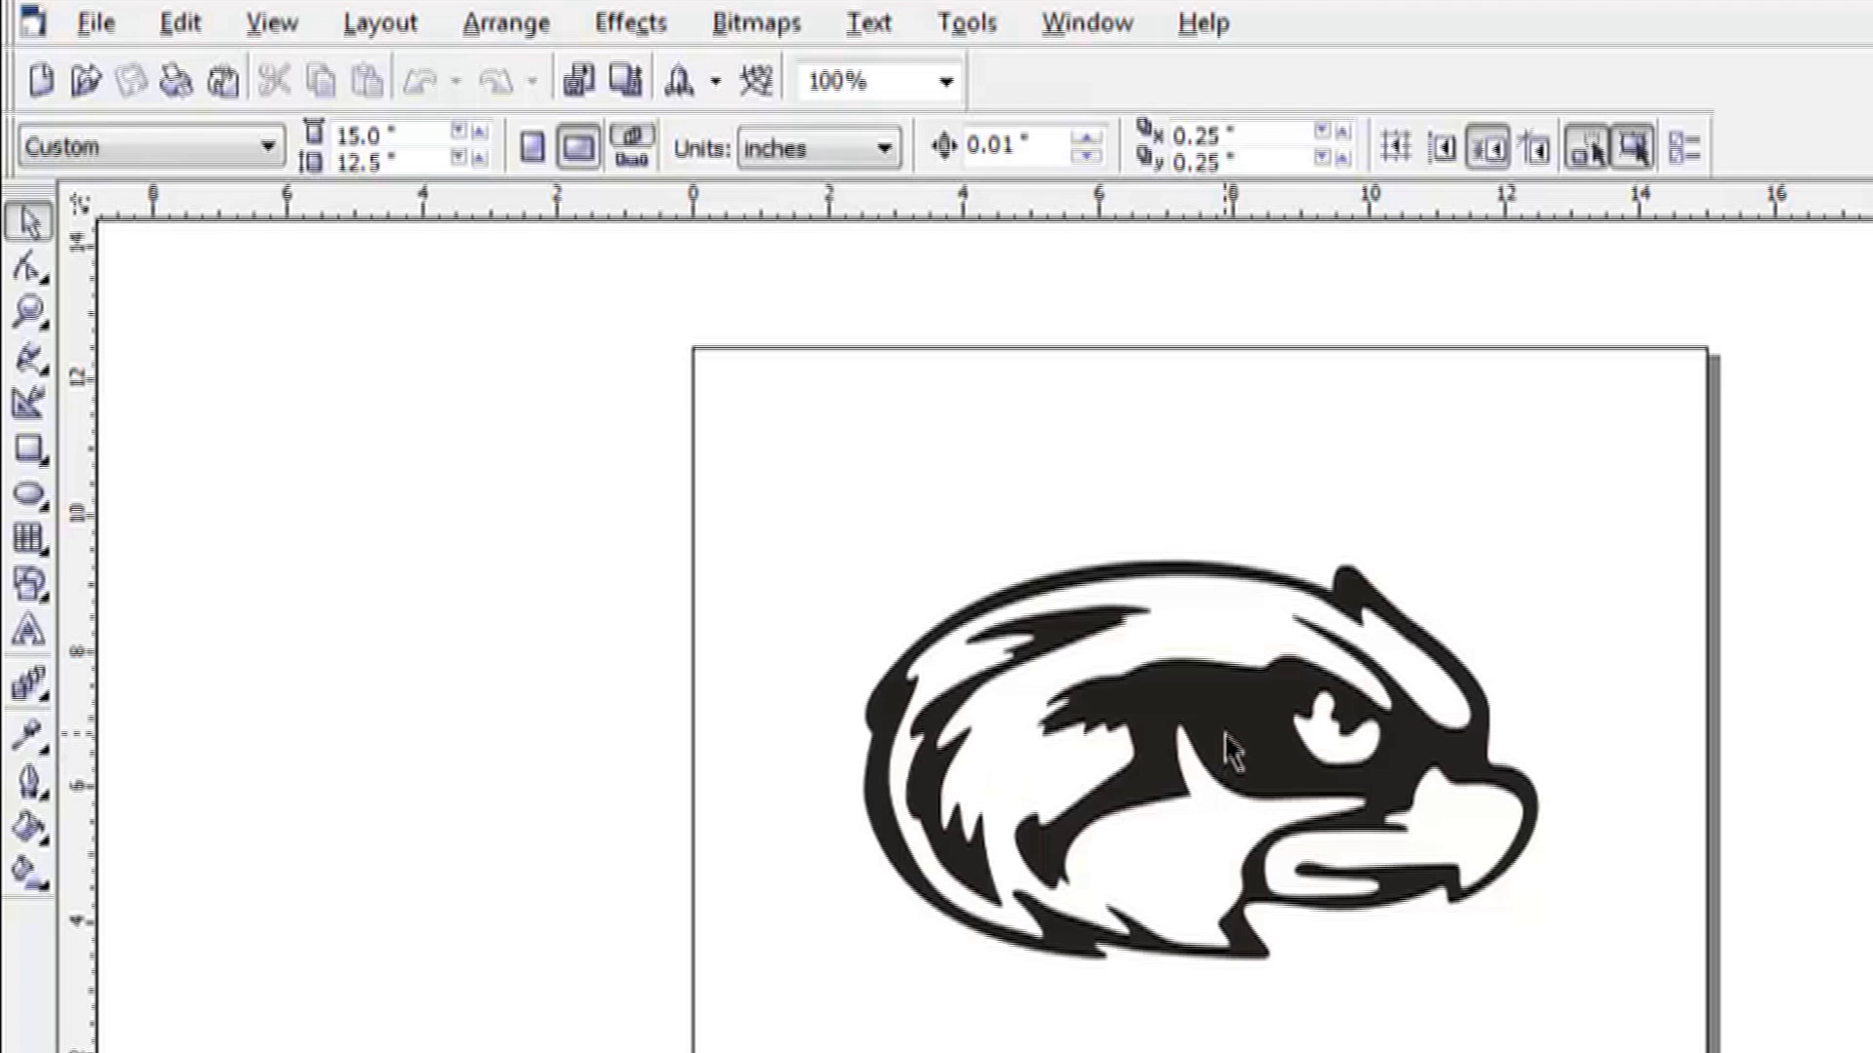
Try a one-step outside contour with a 0.25 in offset on the hawk head, and fill the head yellow.
left_click(1227, 741)
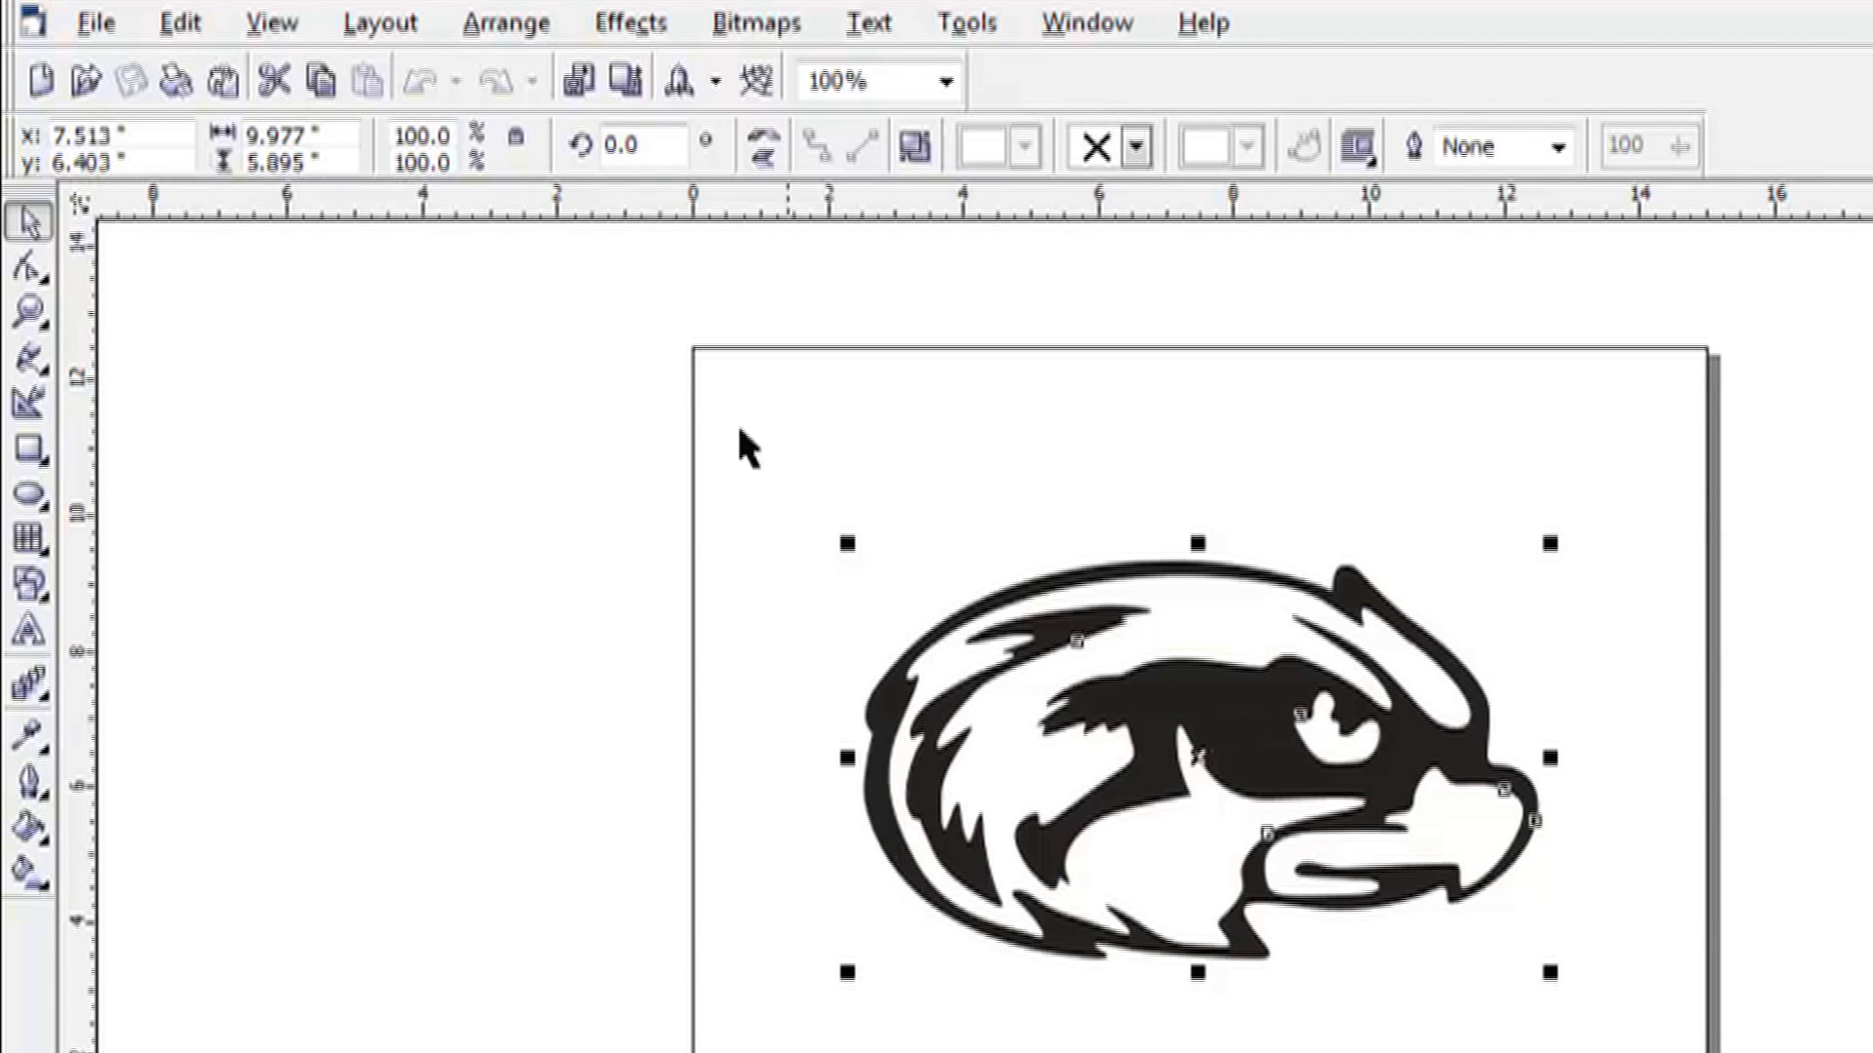
left_click(632, 23)
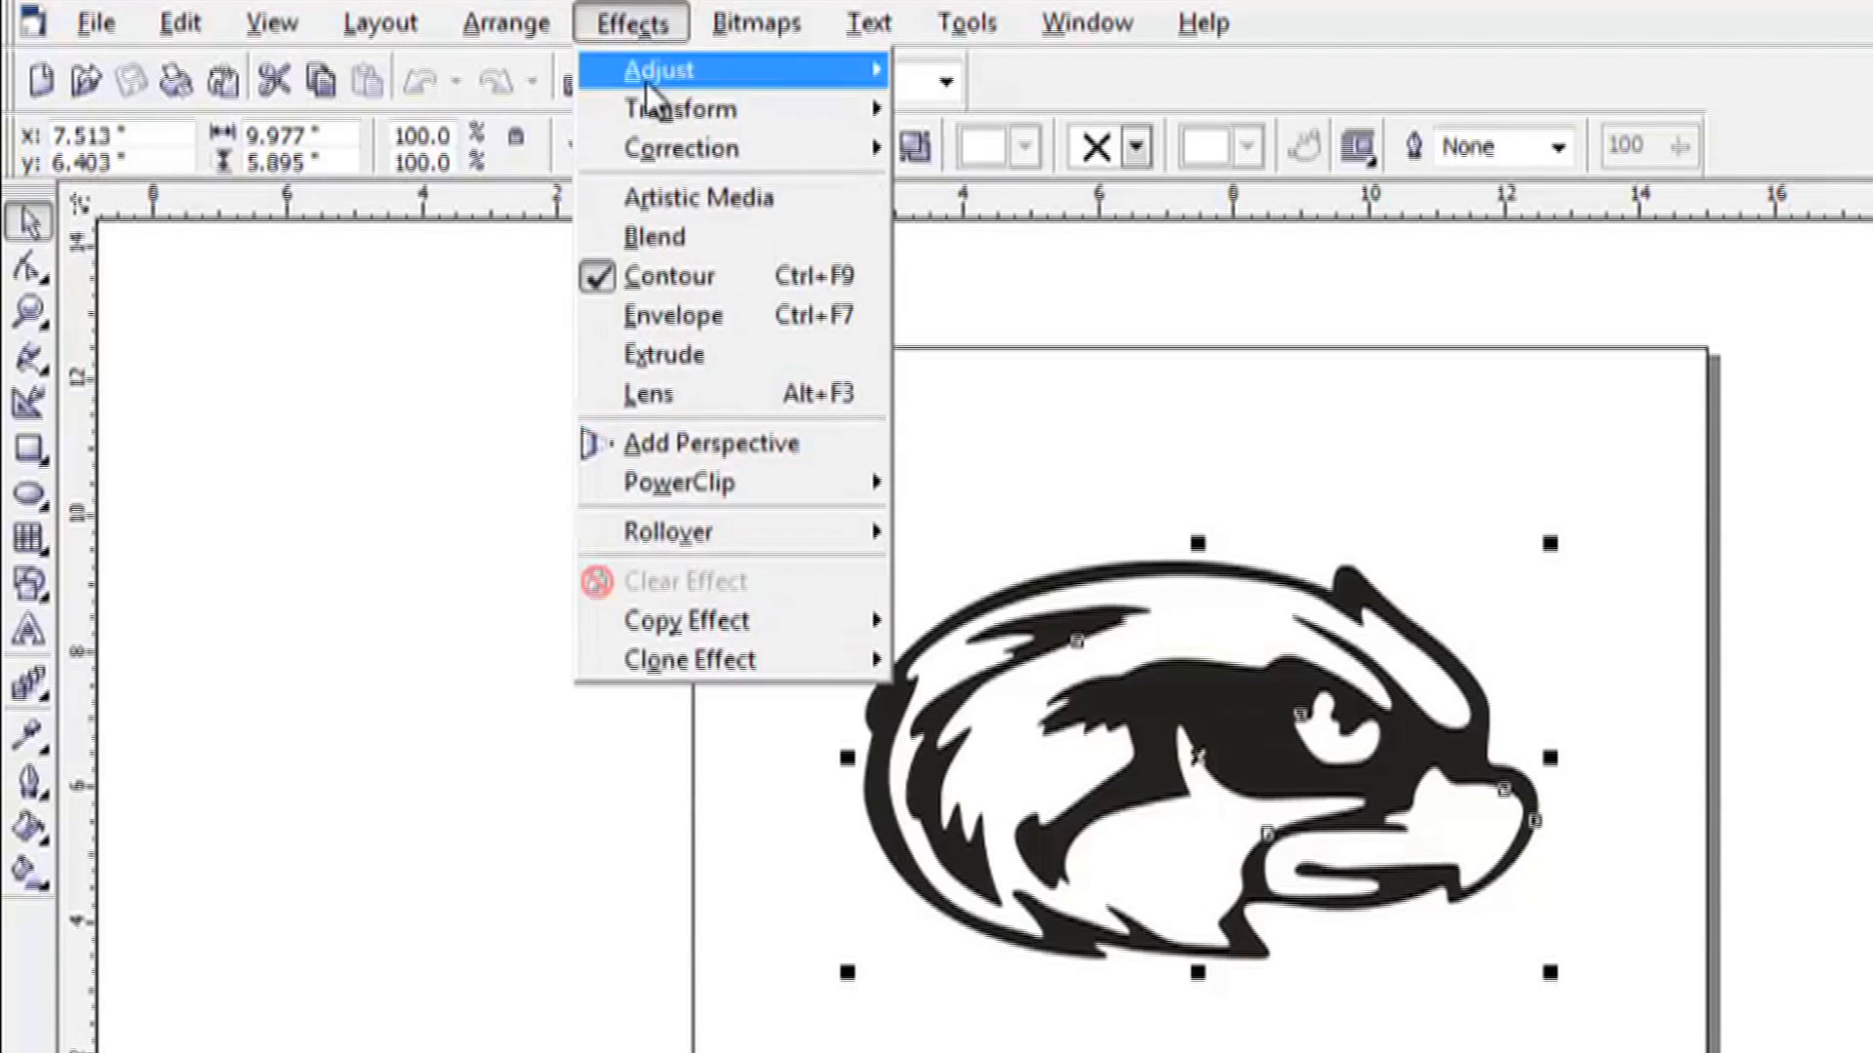
left_click(647, 281)
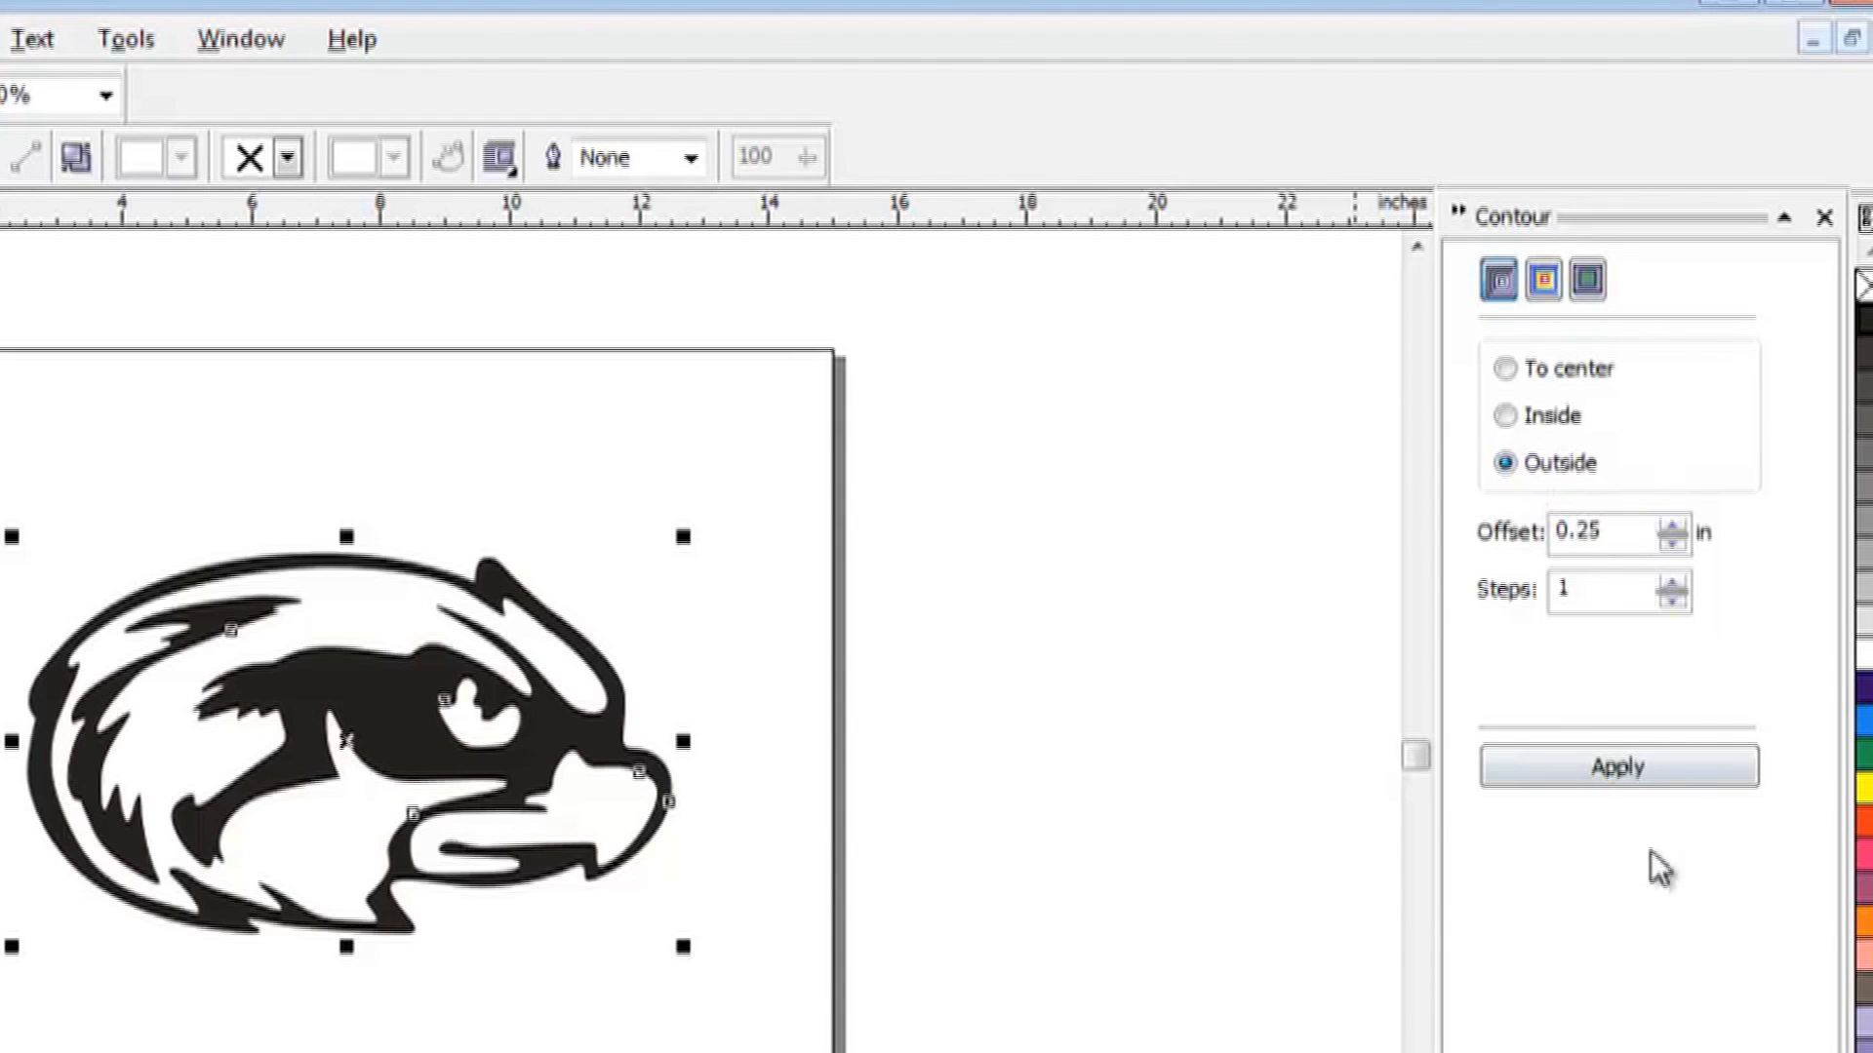
left_click(1638, 771)
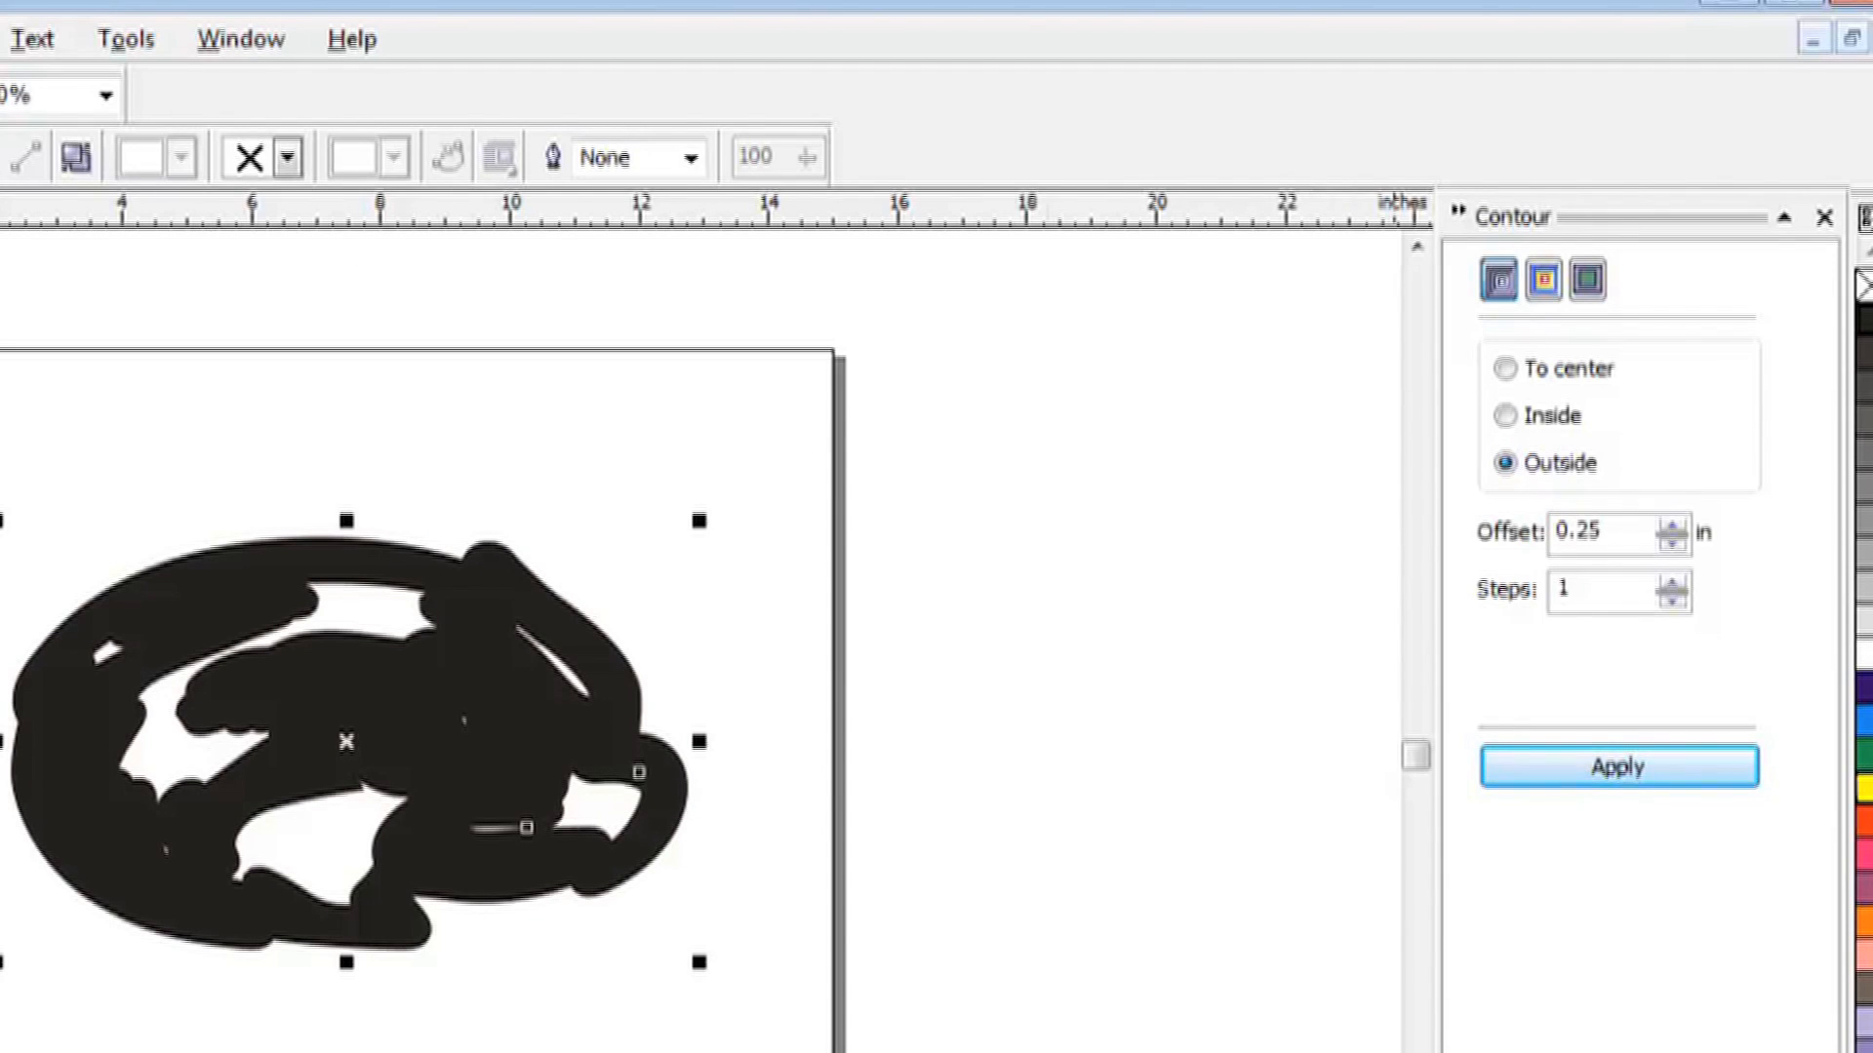
left_click(1865, 788)
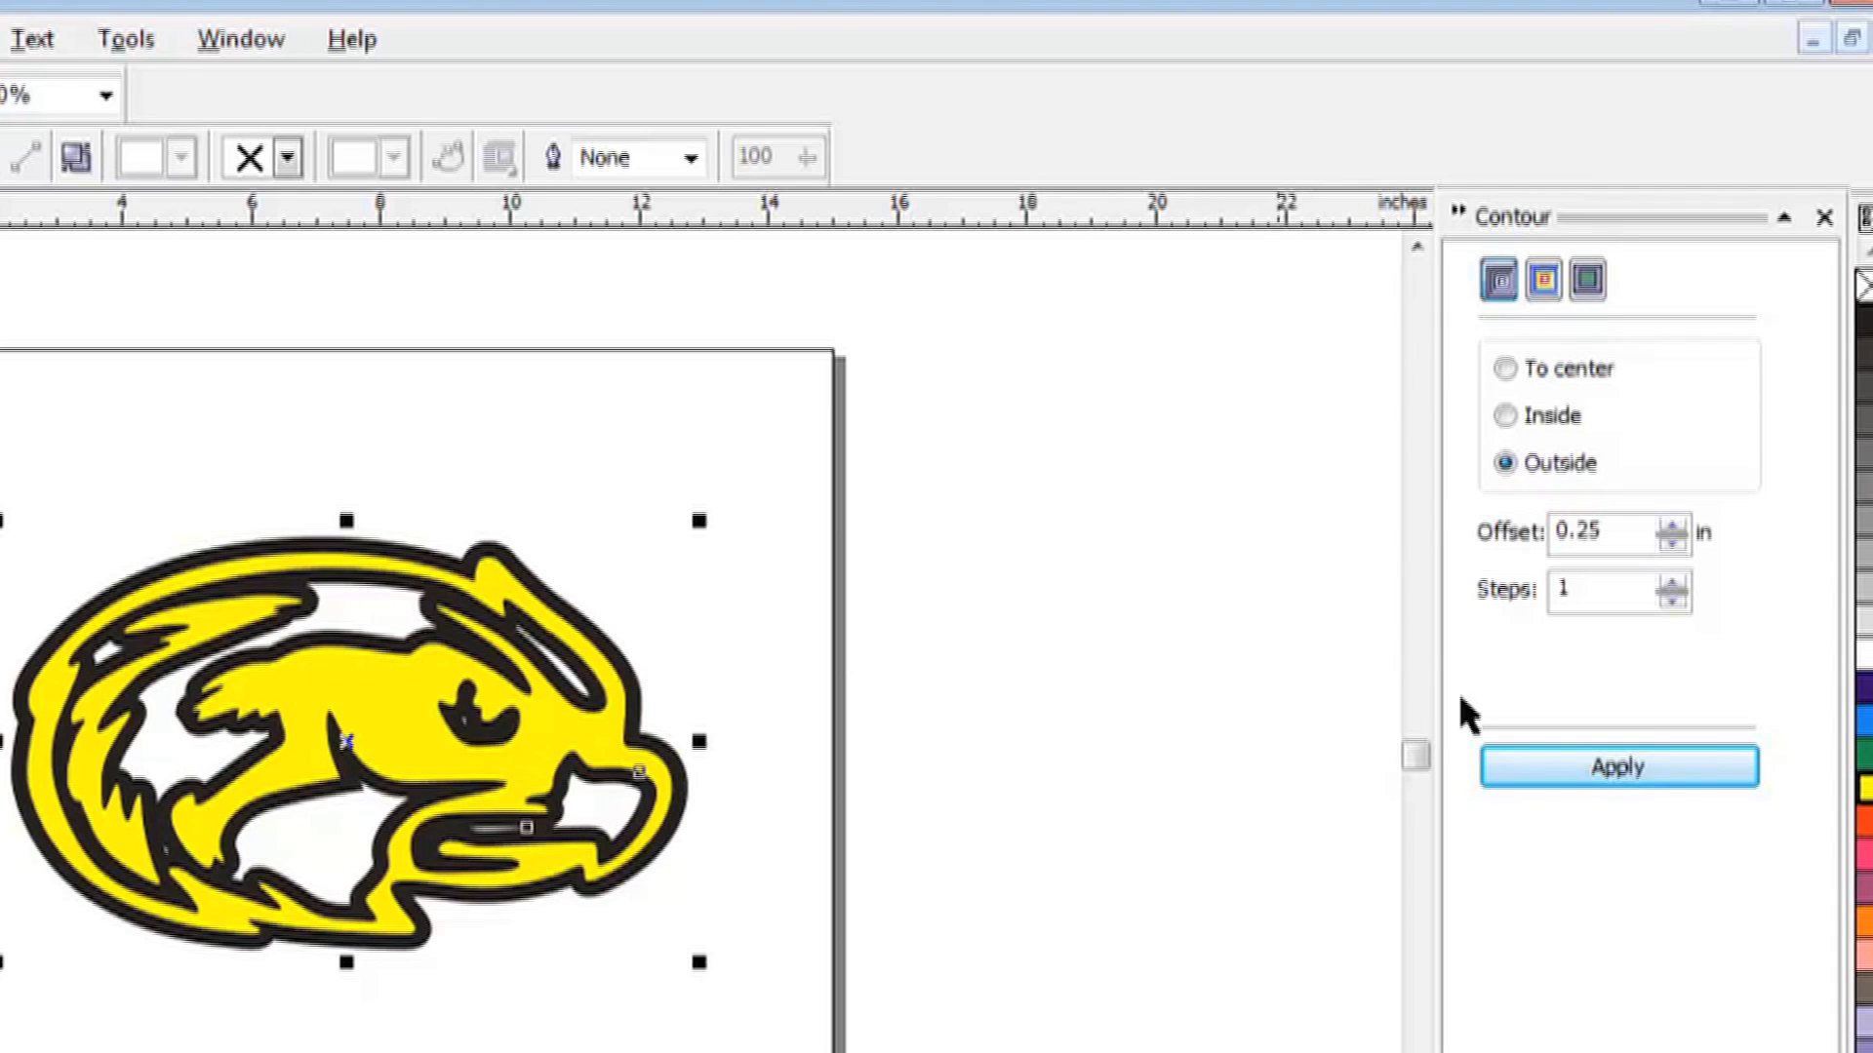
left_click(239, 473)
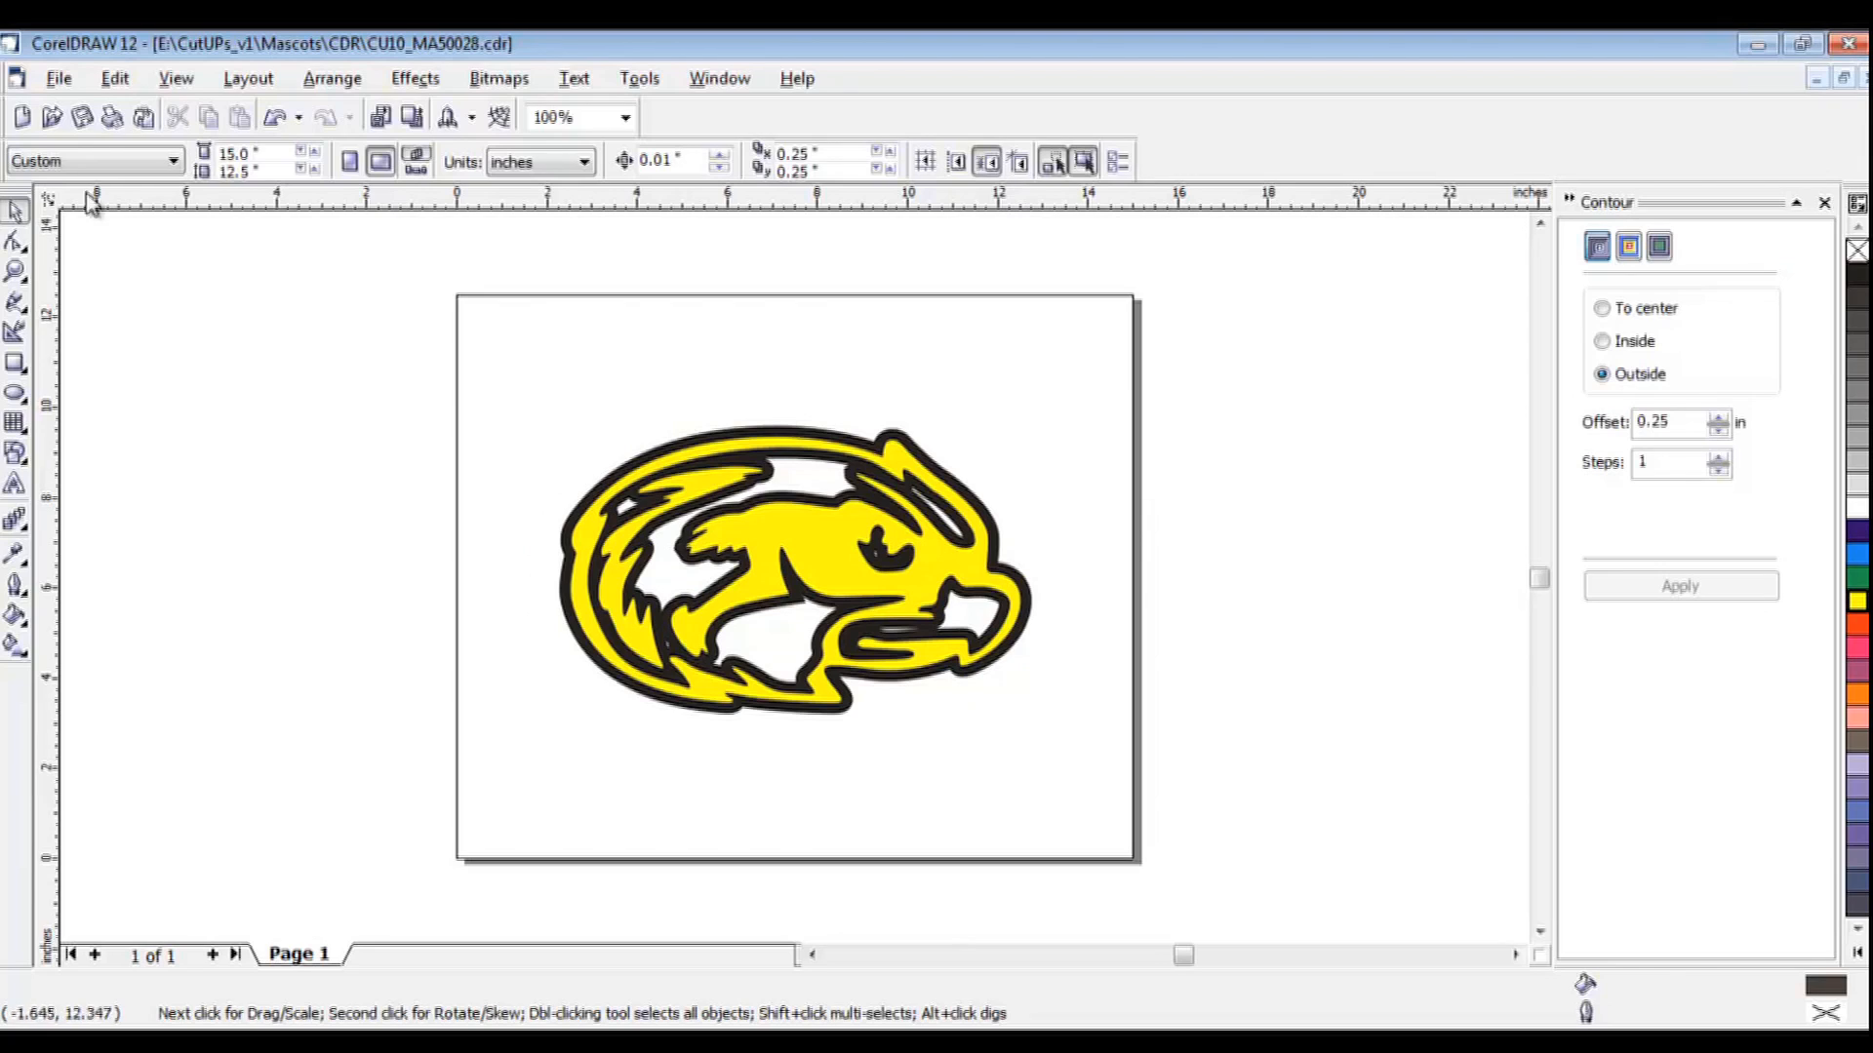
Undo the yellow fill and the 0.25 in contour on the hawk head.
left_click(116, 79)
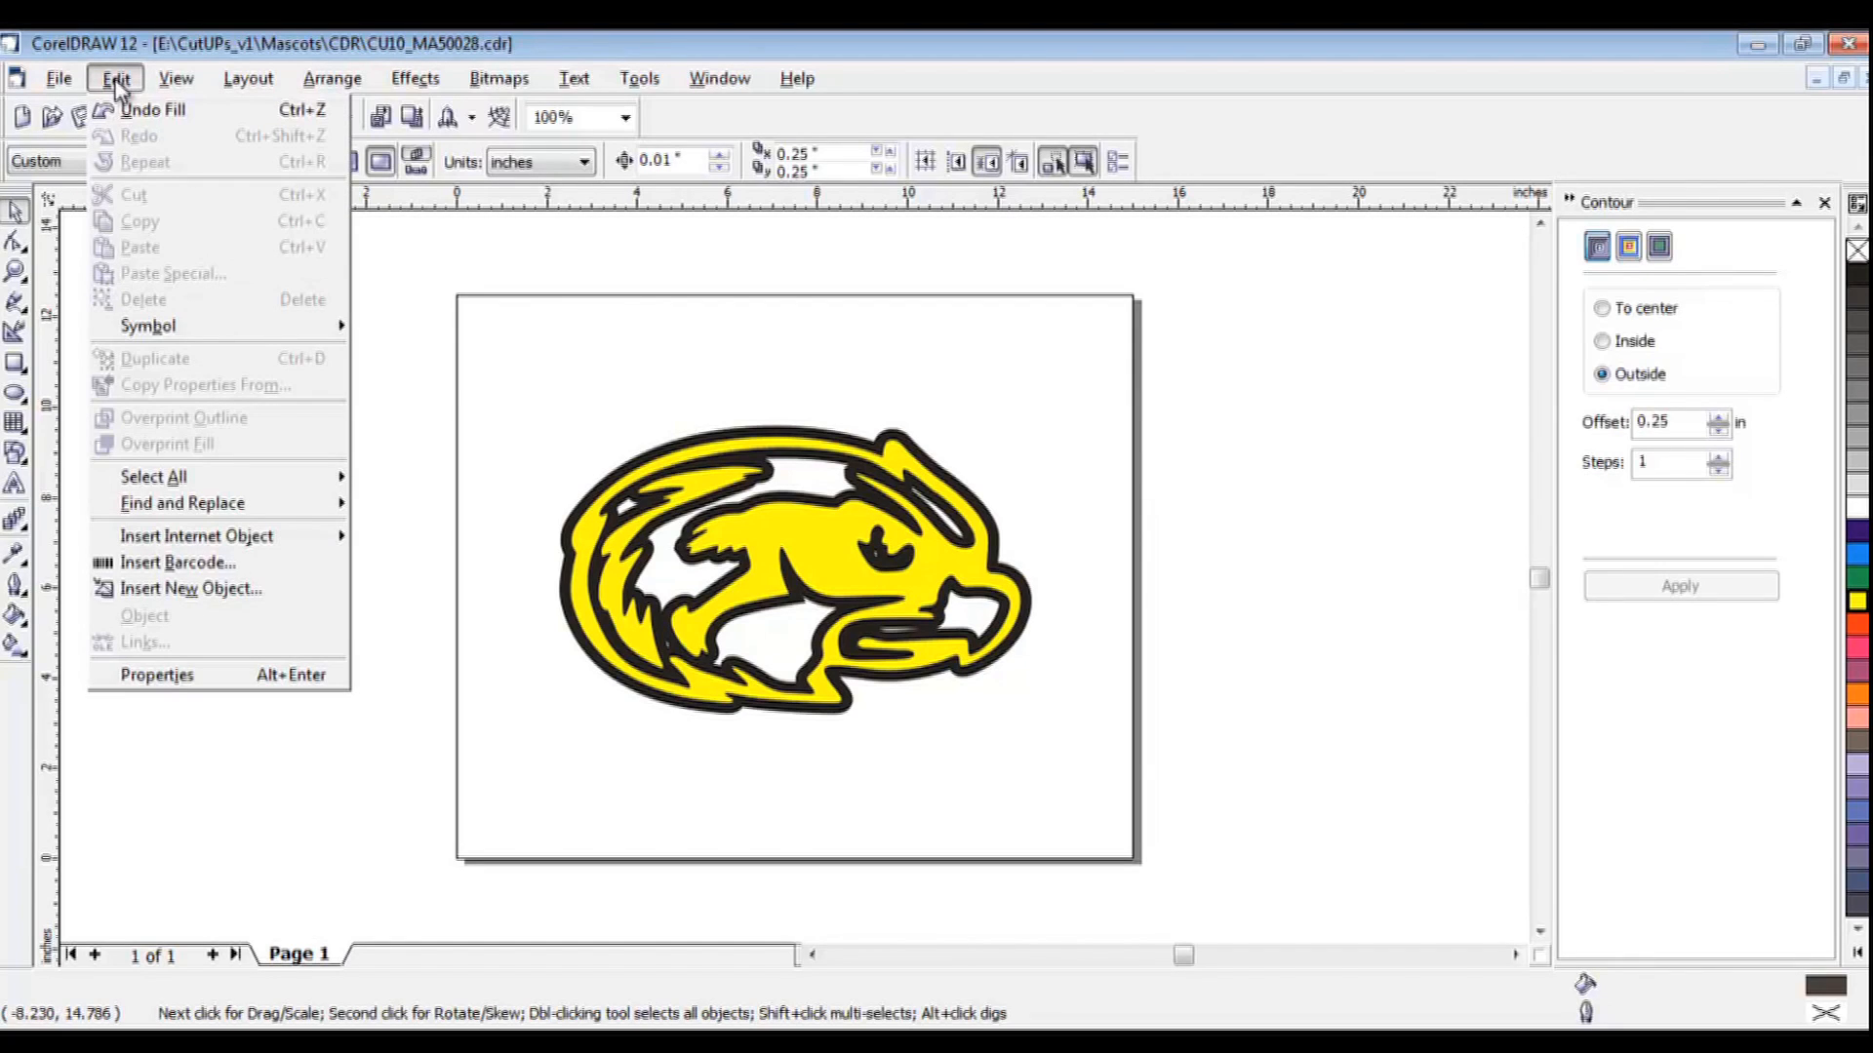
left_click(143, 111)
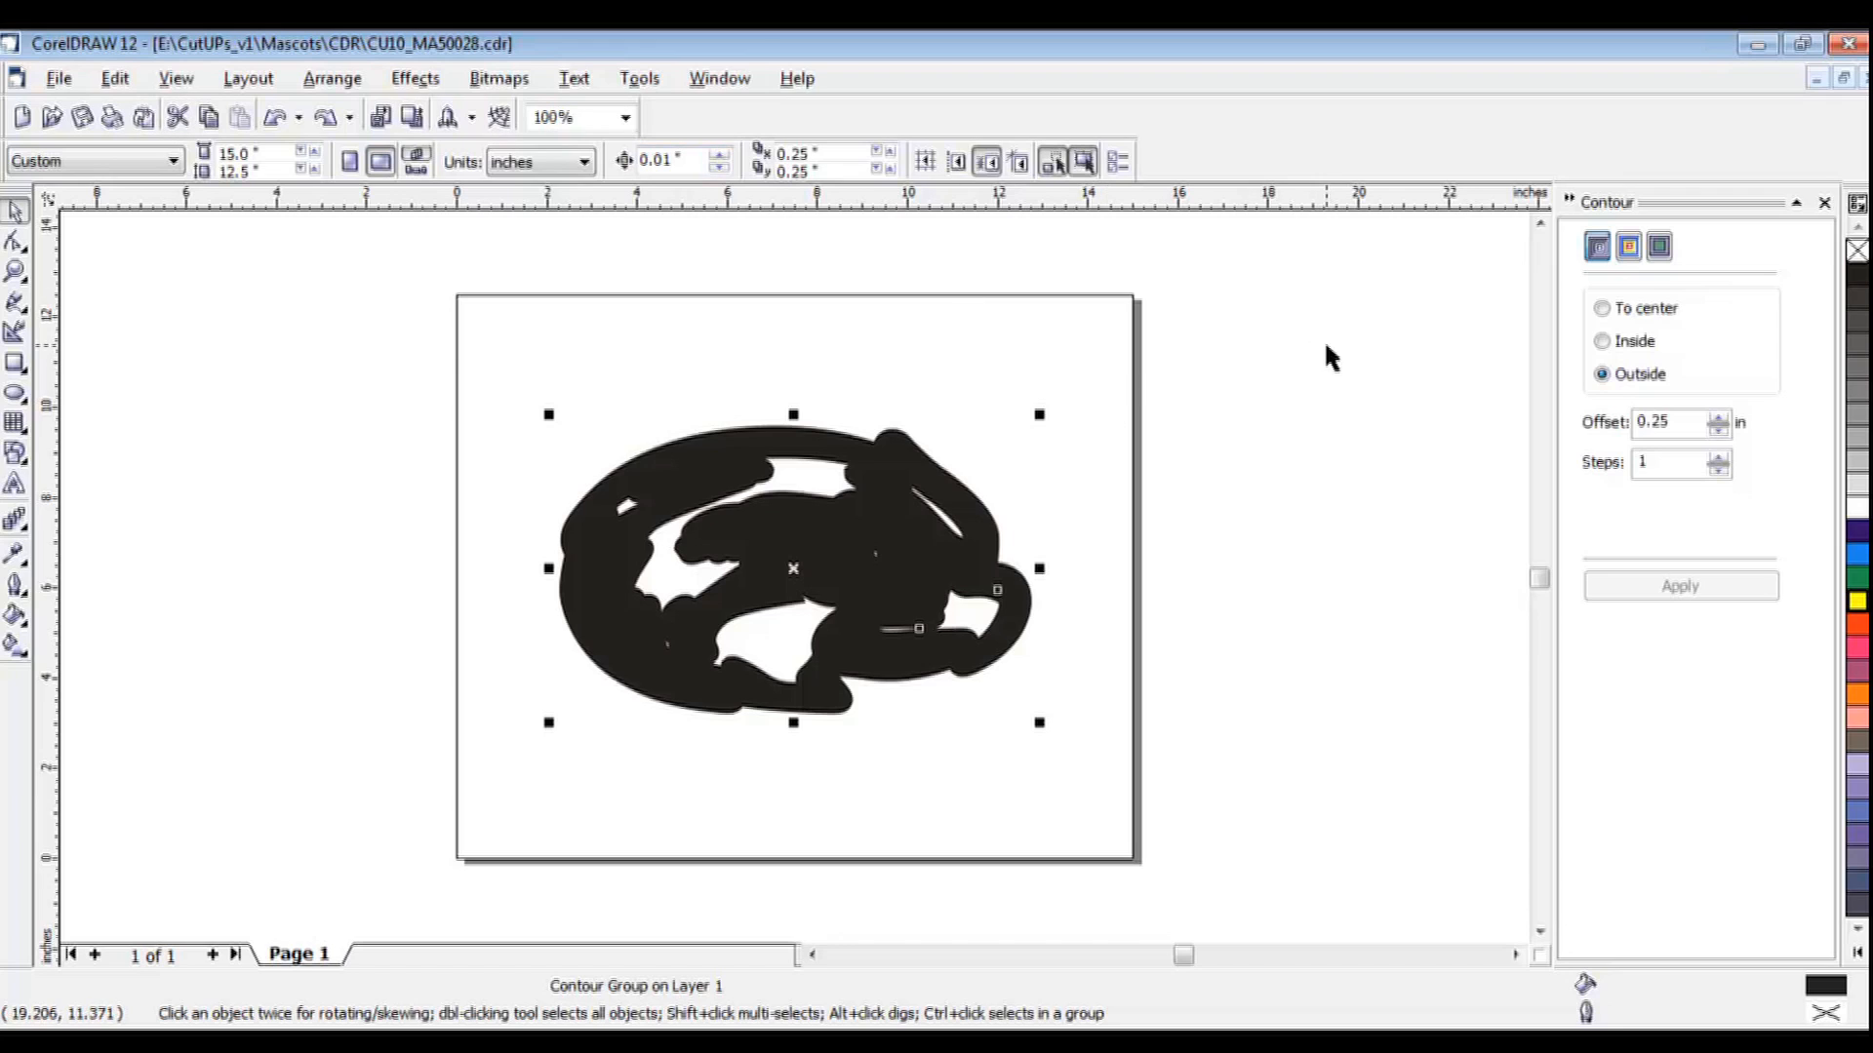
key("ctrl+z")
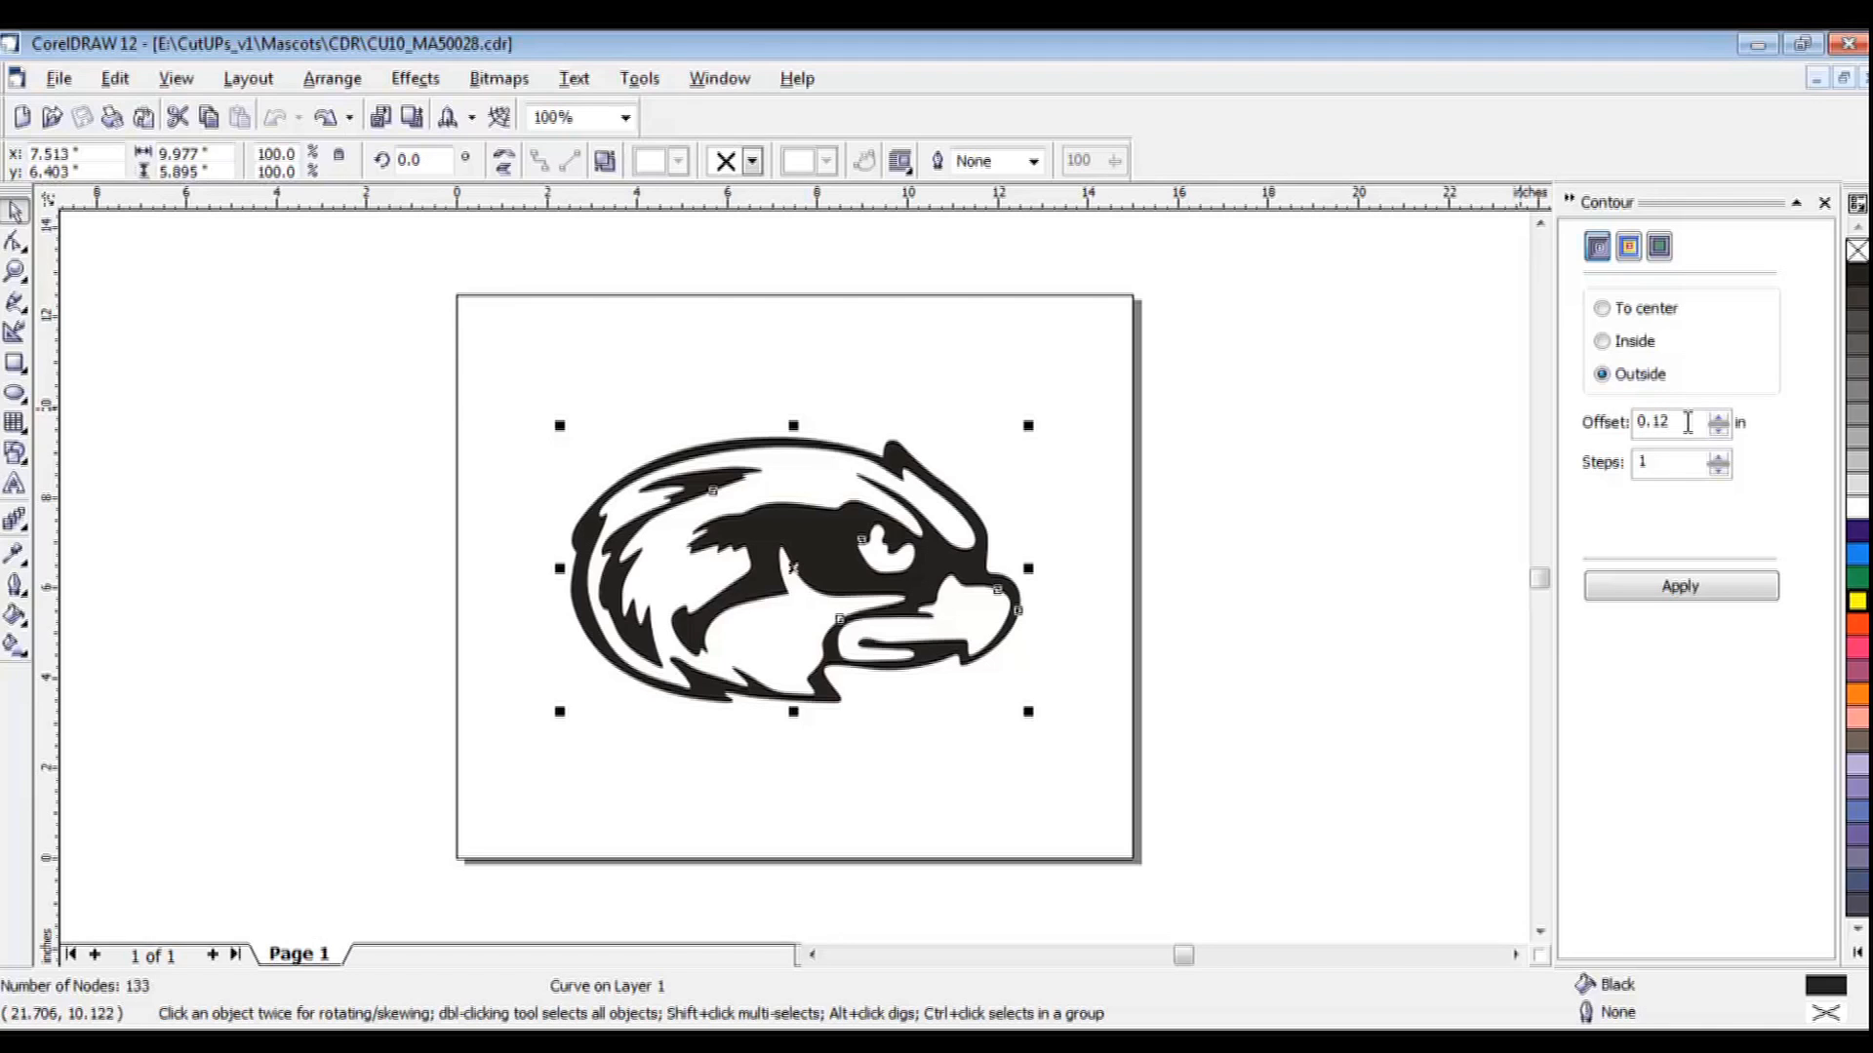
Apply a one-step outside contour with a 0.125 in offset to the hawk head, and fill the head yellow.
left_click(1674, 595)
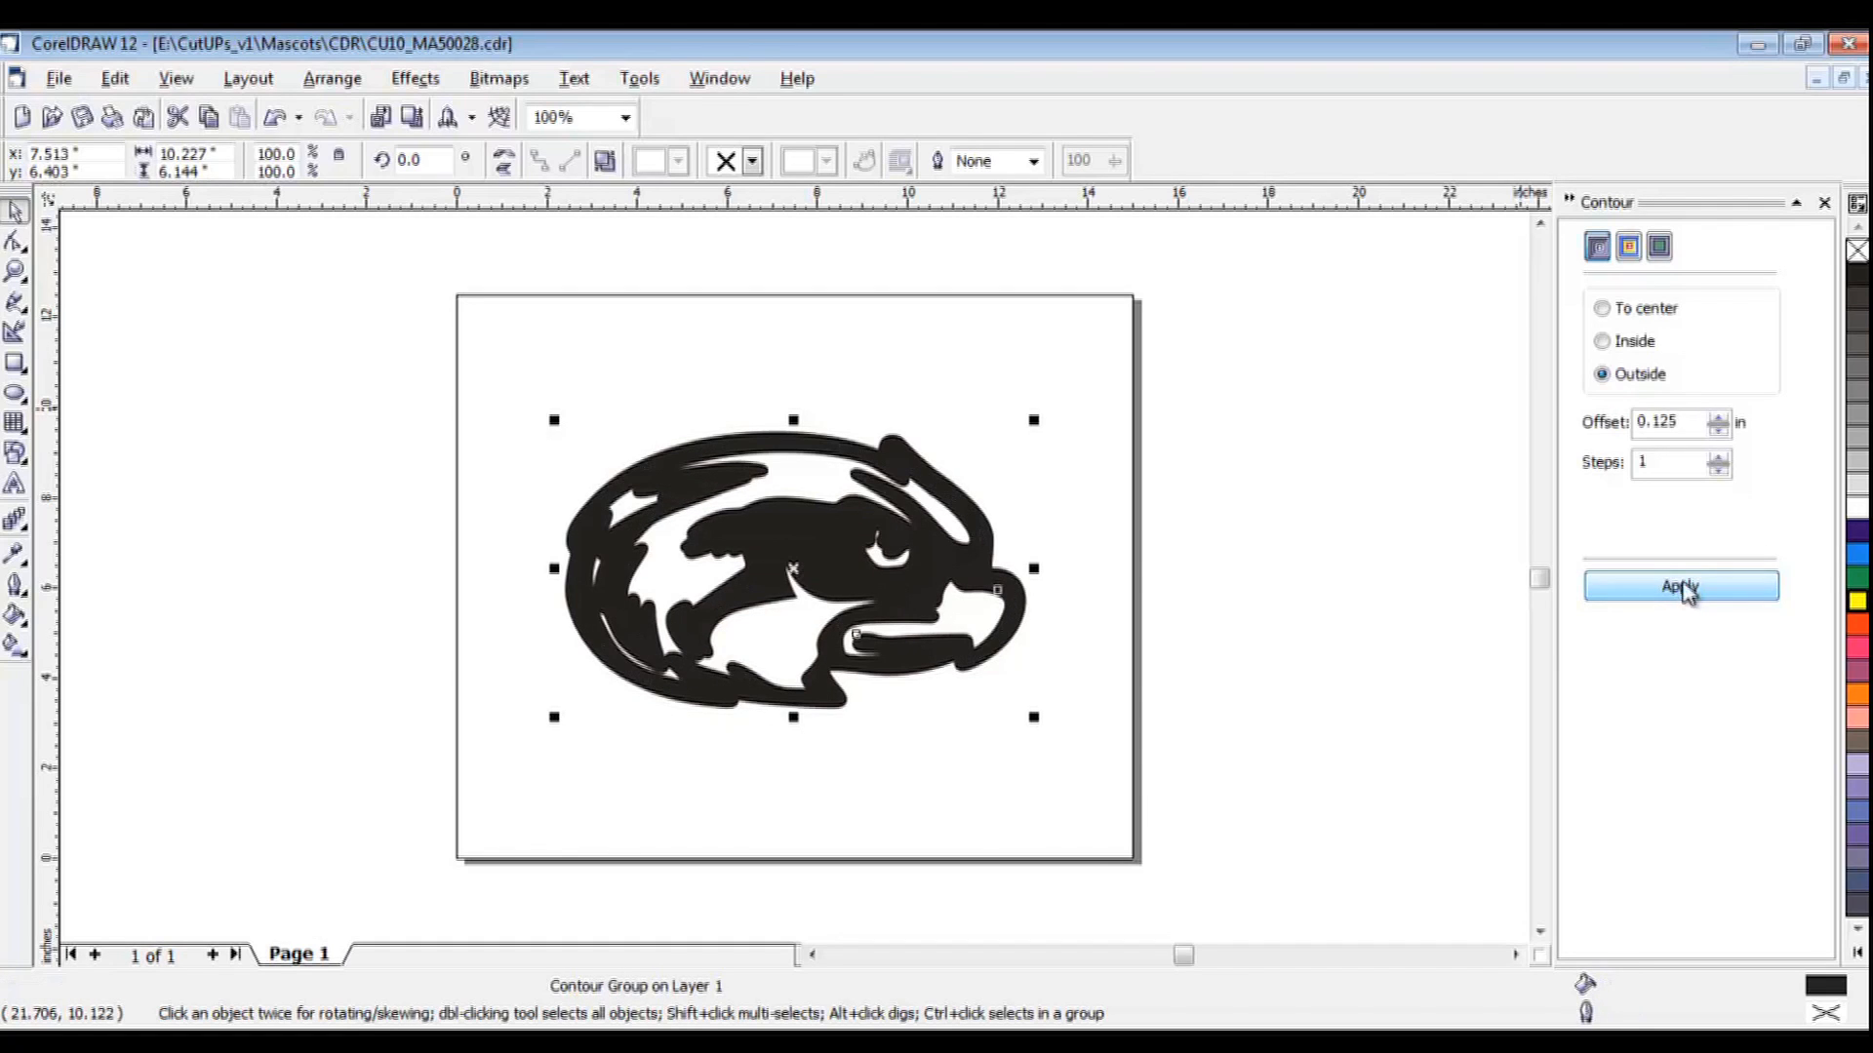
left_click(1861, 602)
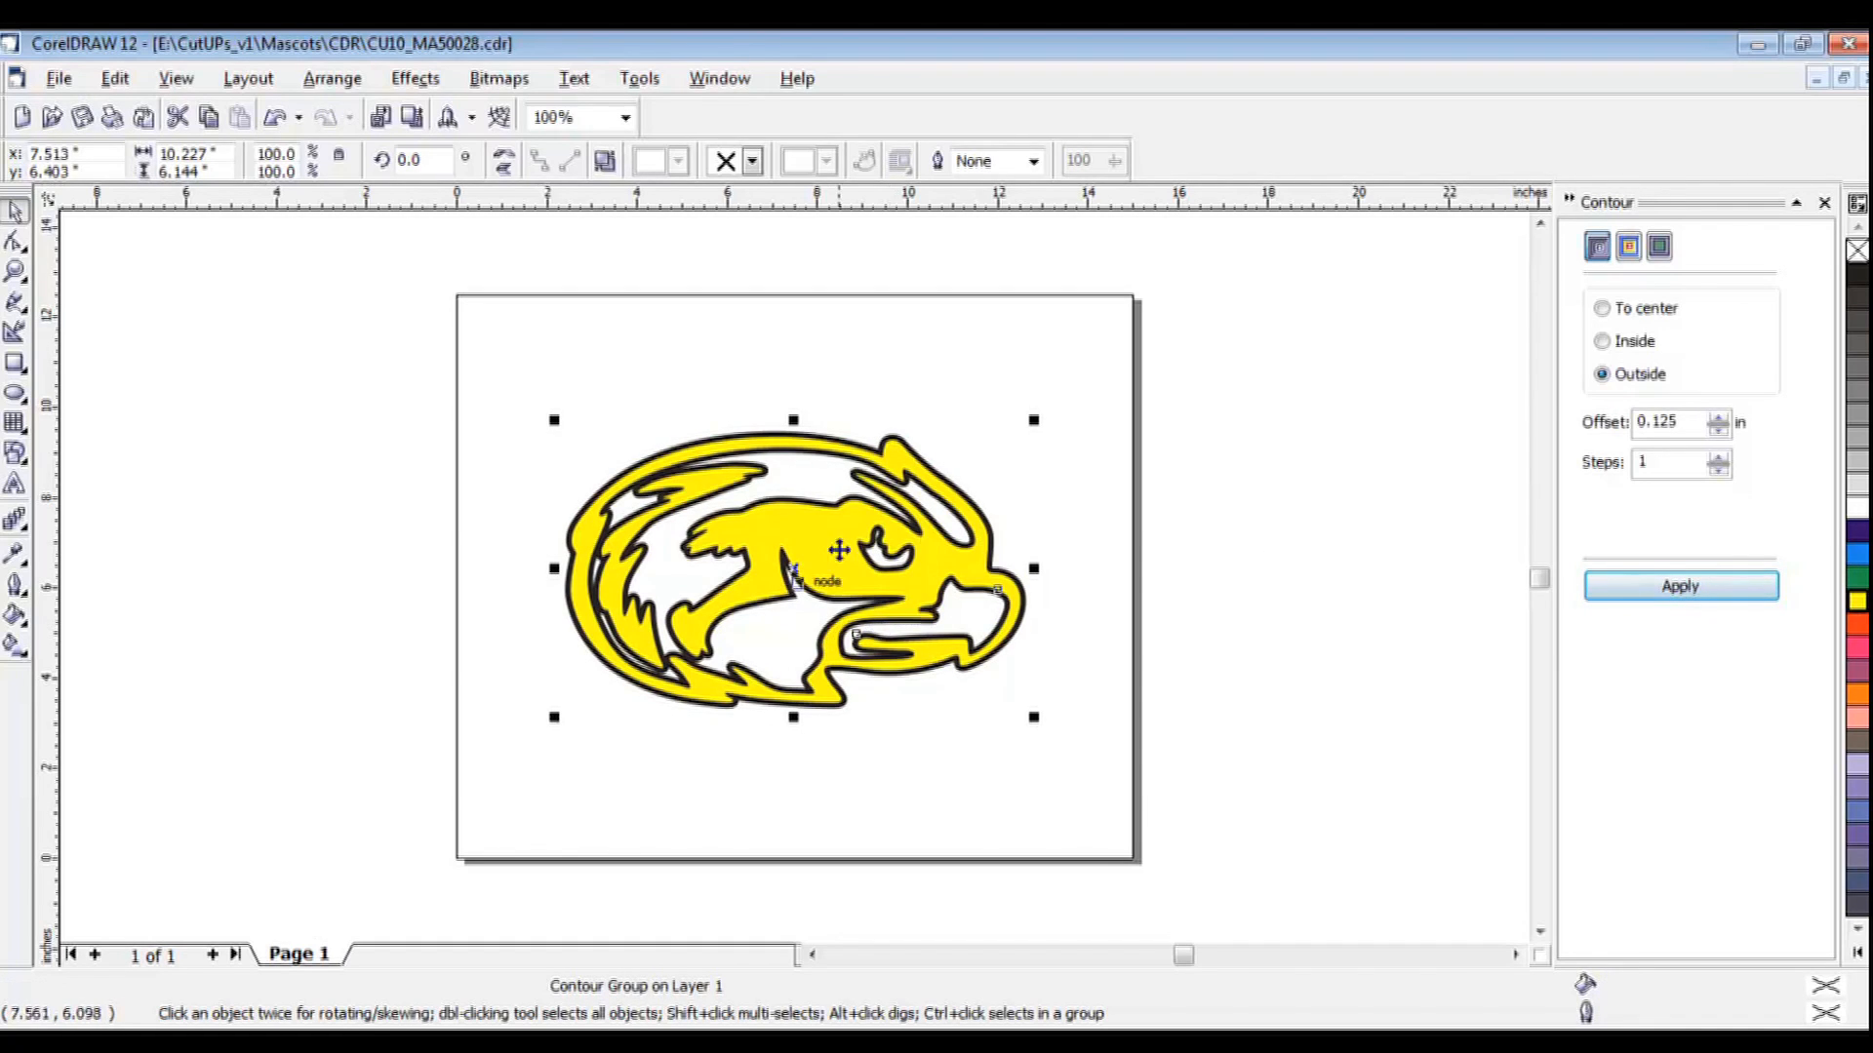
left_click(418, 400)
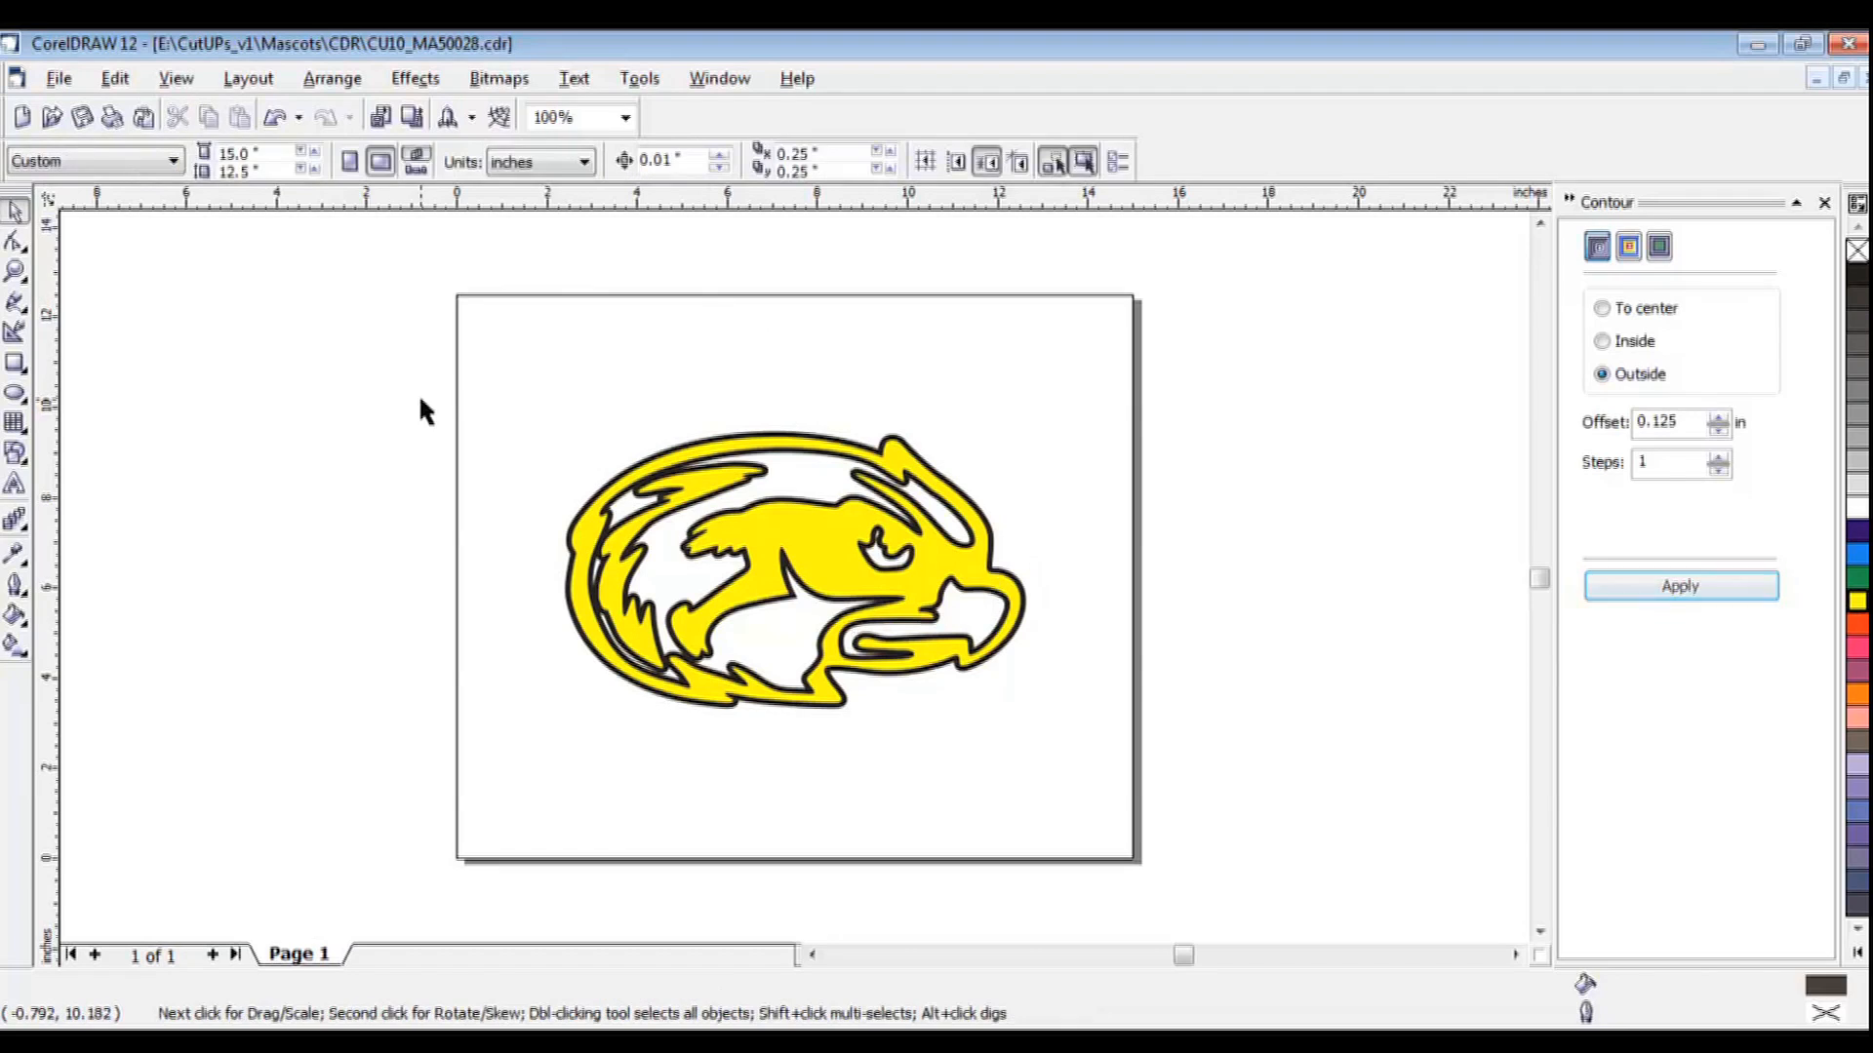
Move the contoured hawk head to about X 9.15 and Y 6.54 inches, and switch to Wireframe view.
left_click(777, 524)
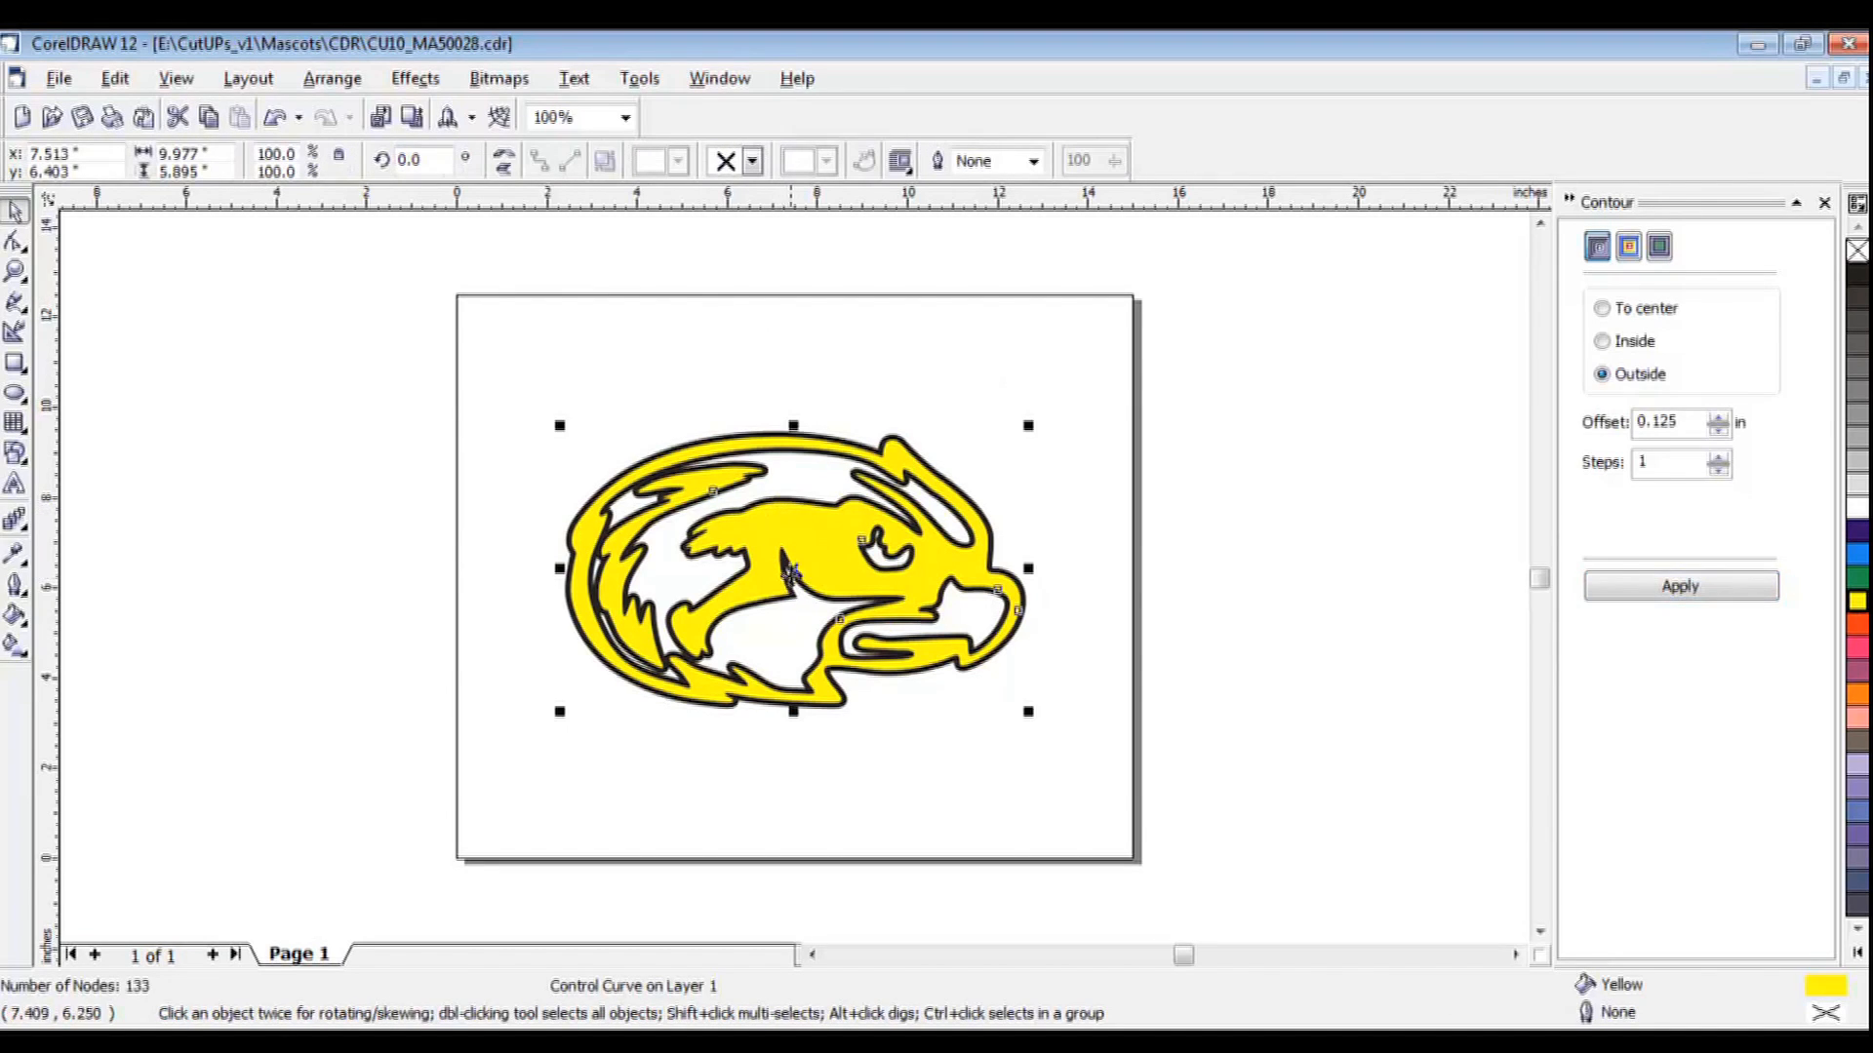
left_click_drag(792, 565, 846, 556)
left_click(176, 78)
left_click(215, 136)
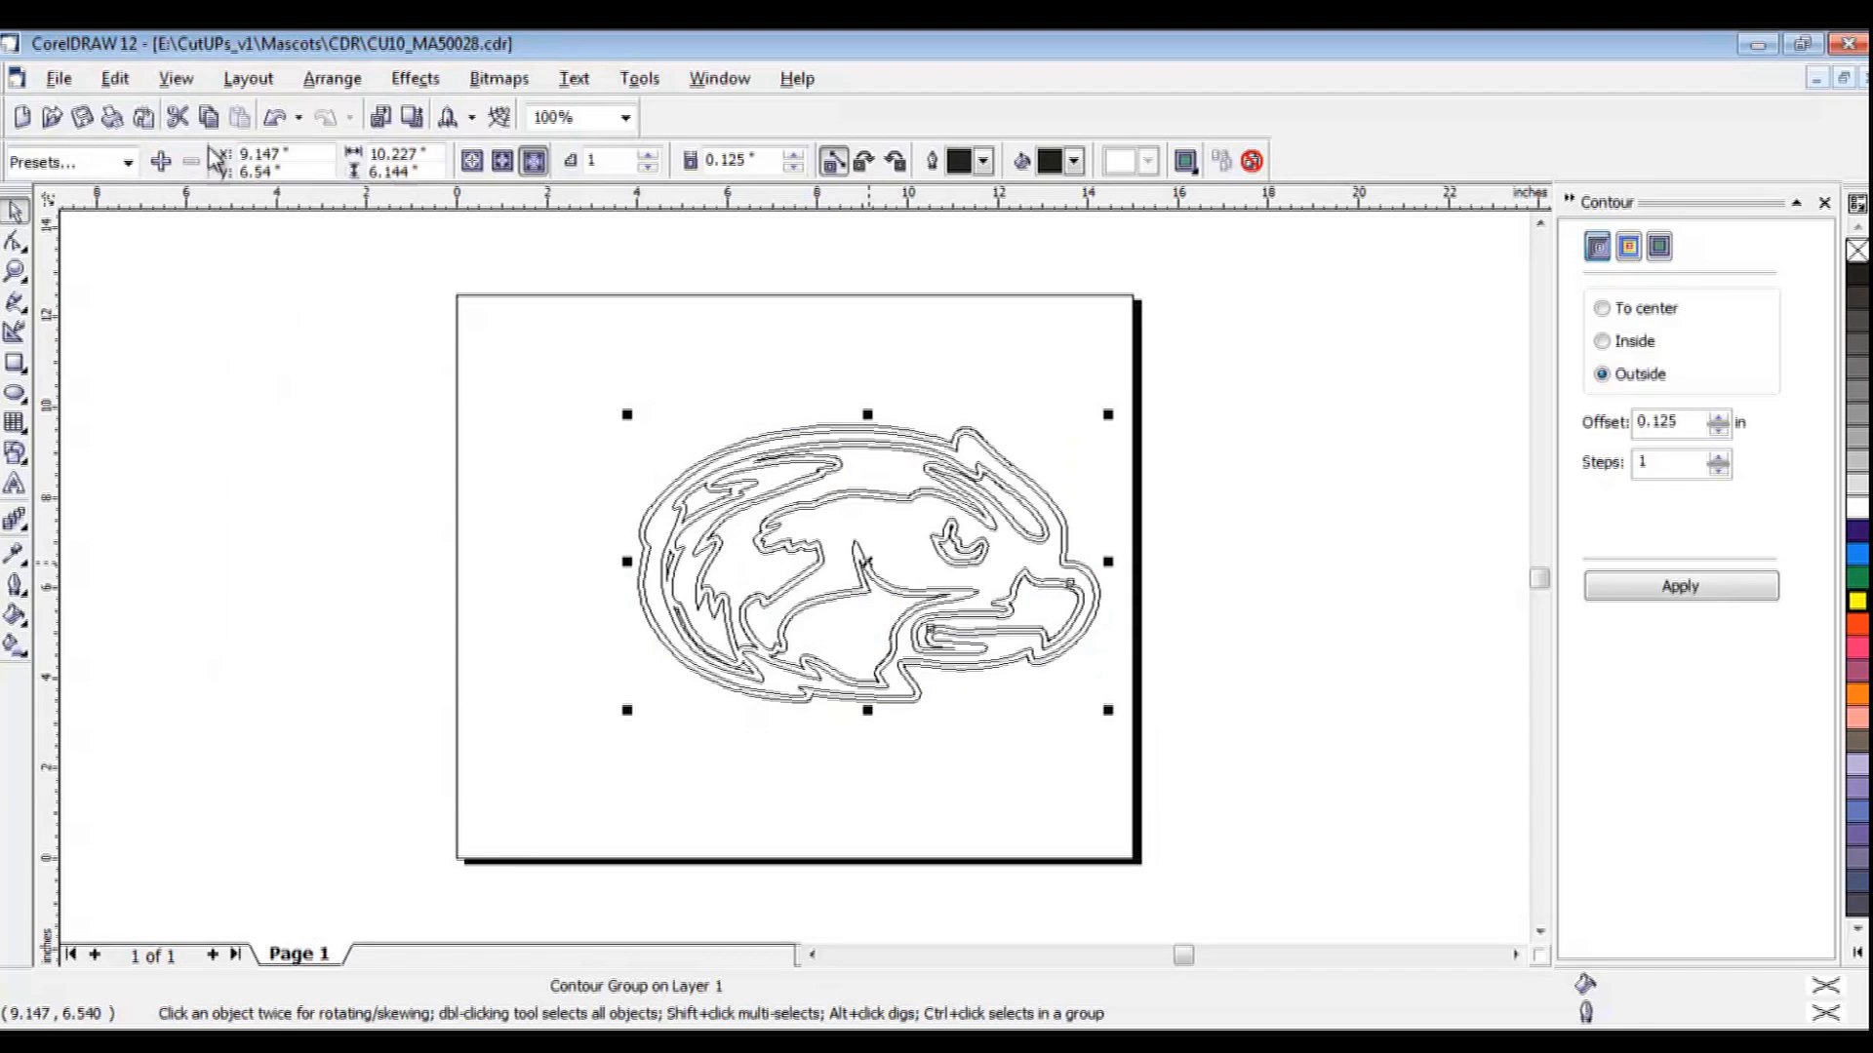
Switch back to Normal view and break the hawk head's contour group apart.
left_click(177, 78)
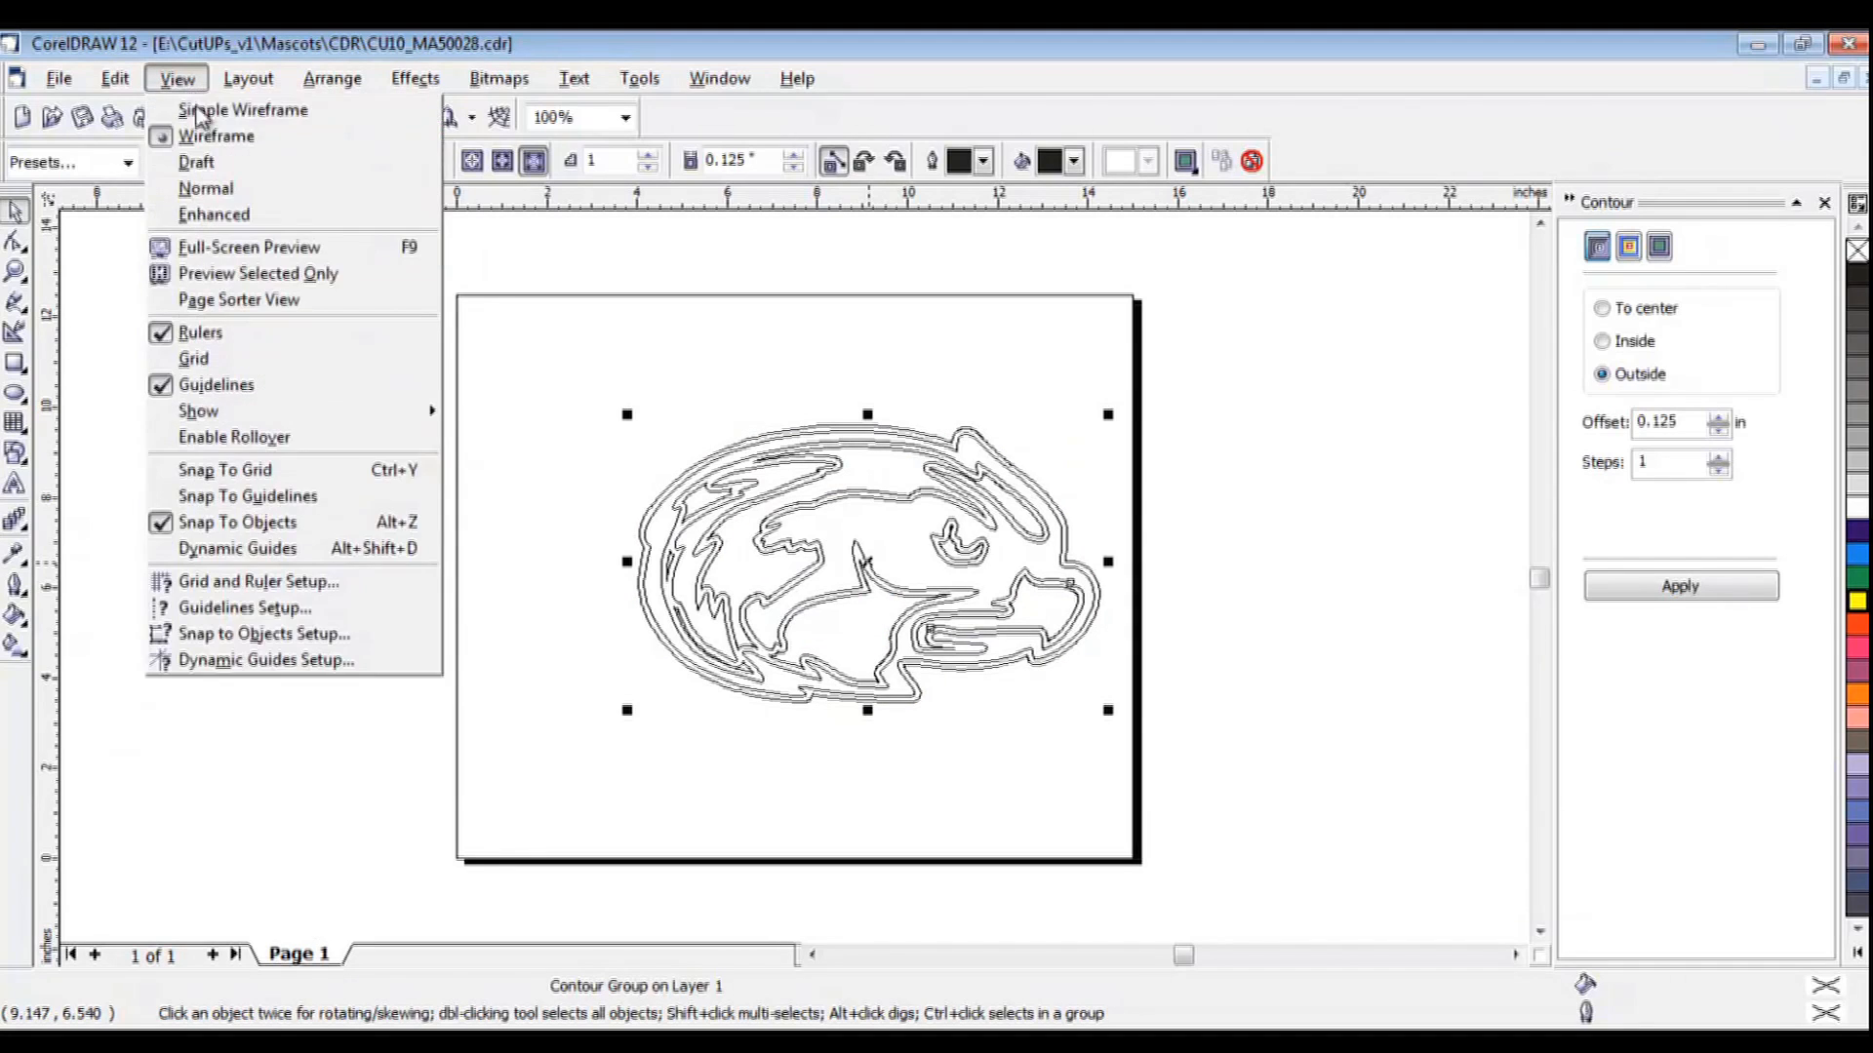
left_click(219, 185)
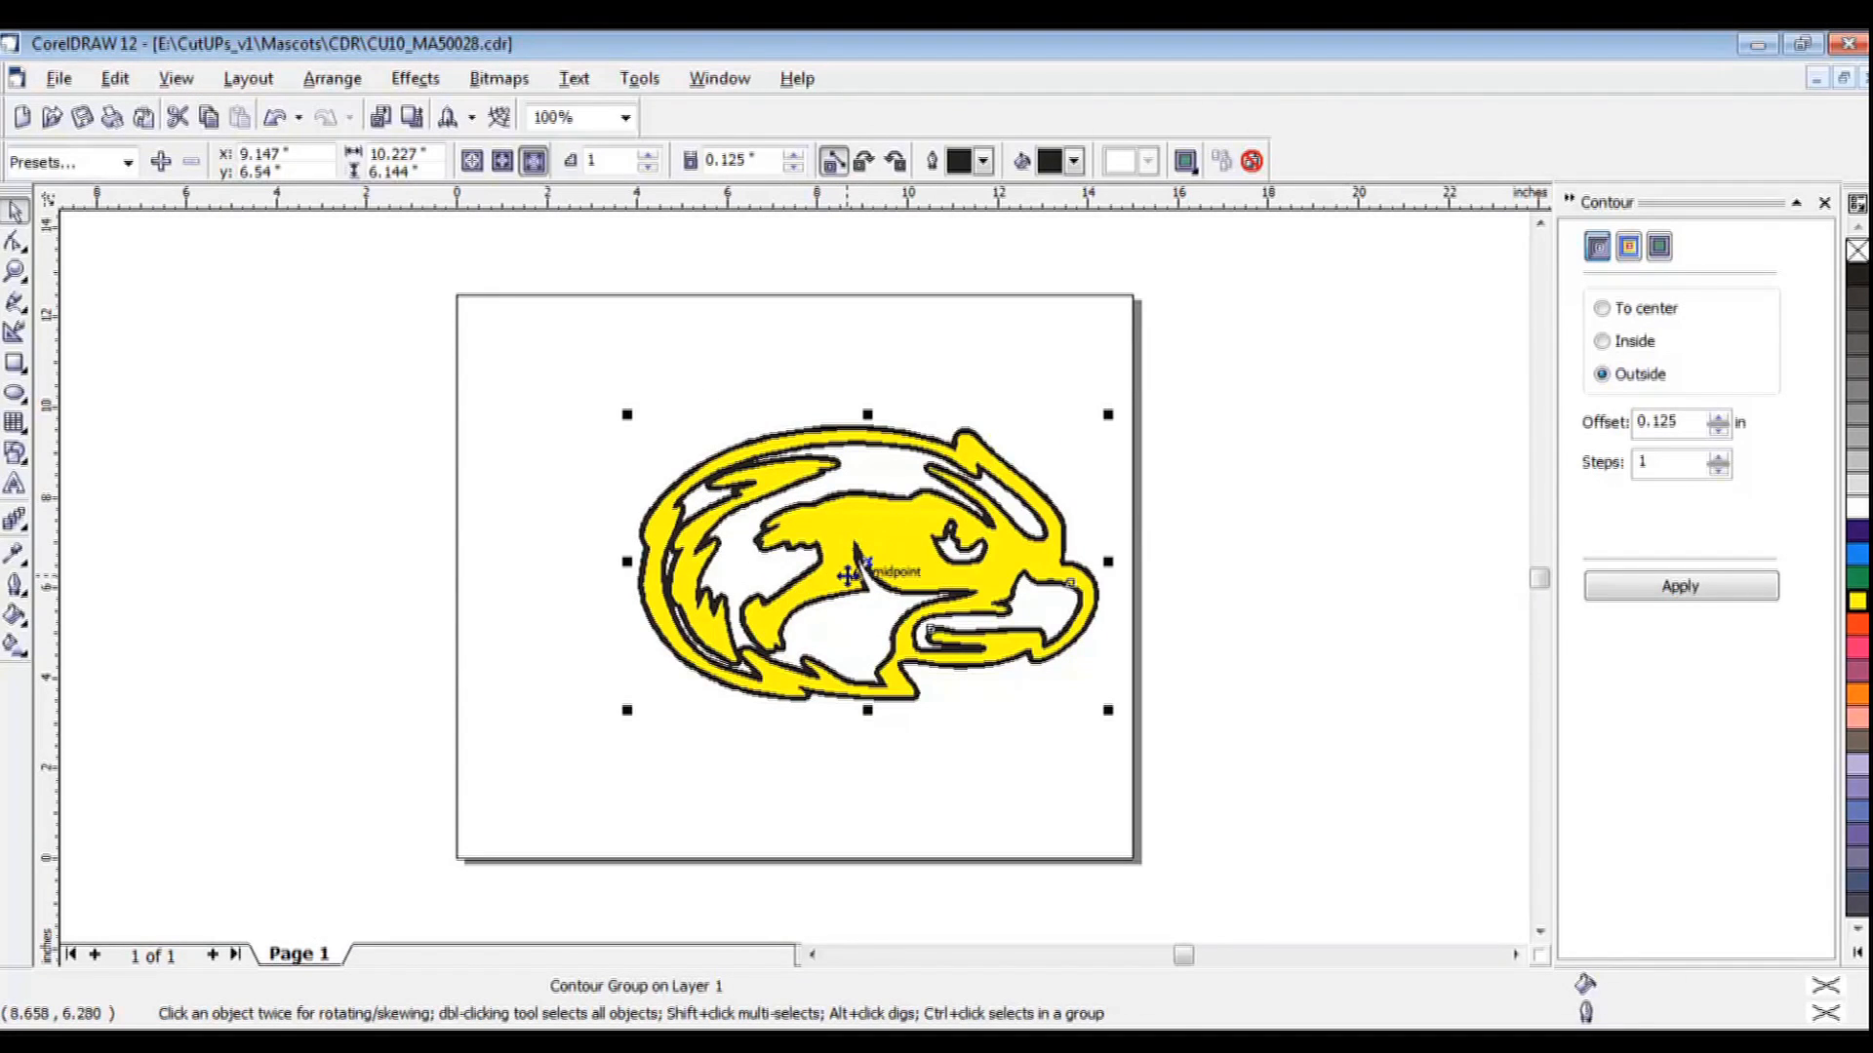
left_click(333, 79)
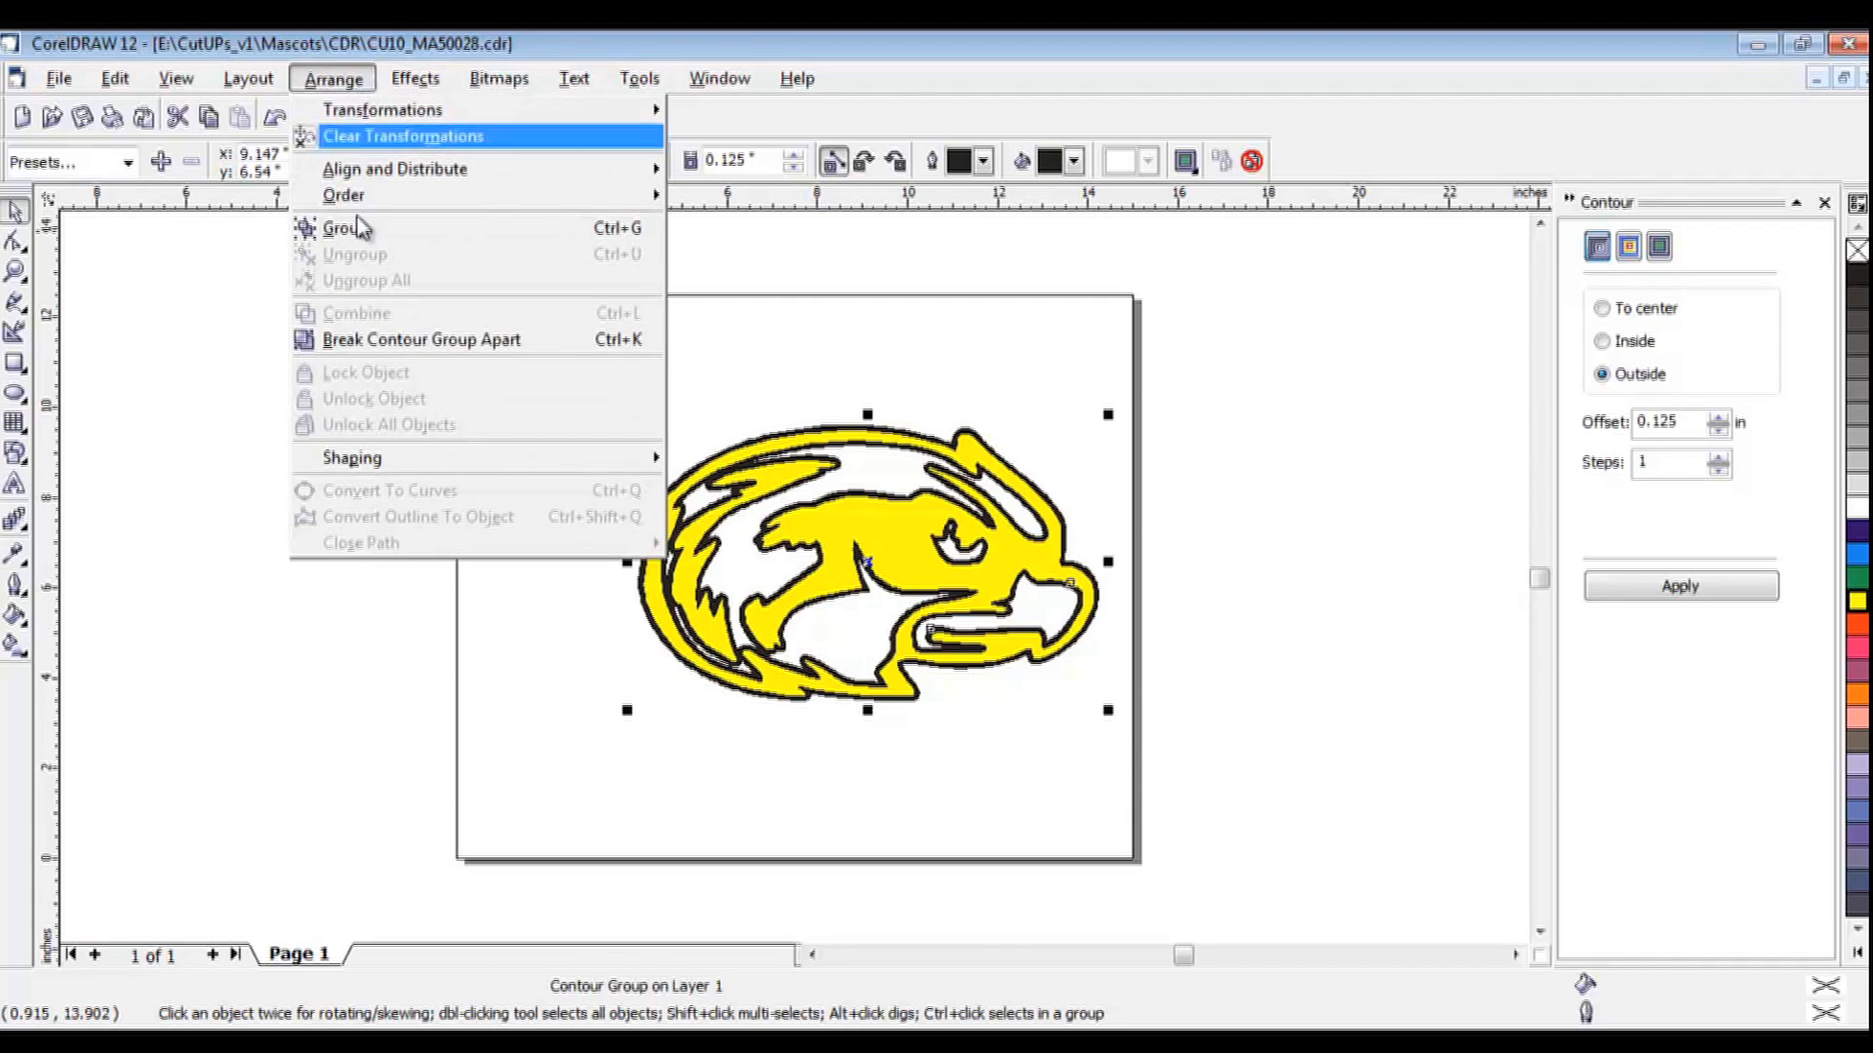
left_click(388, 337)
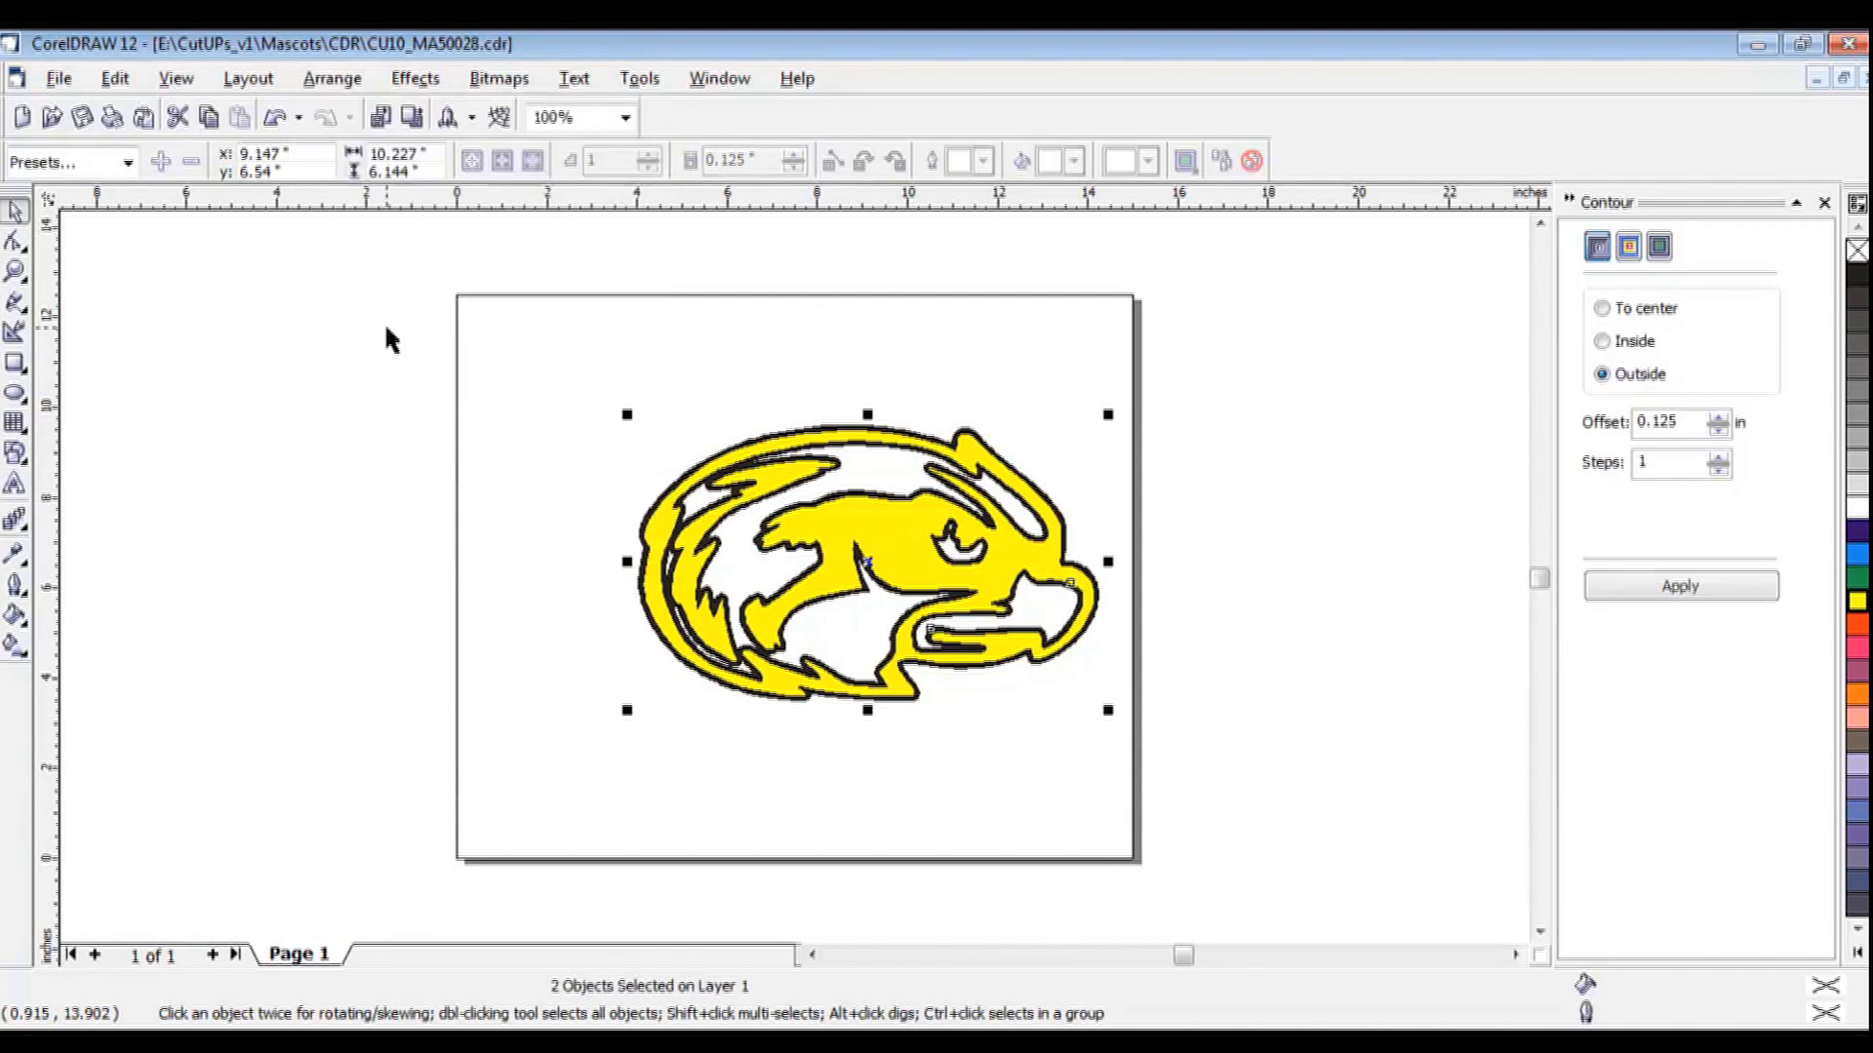
Move the yellow hawk head alone off its black contour to about X -3.05 and Y 7.62 inches.
left_click(459, 316)
left_click(886, 537)
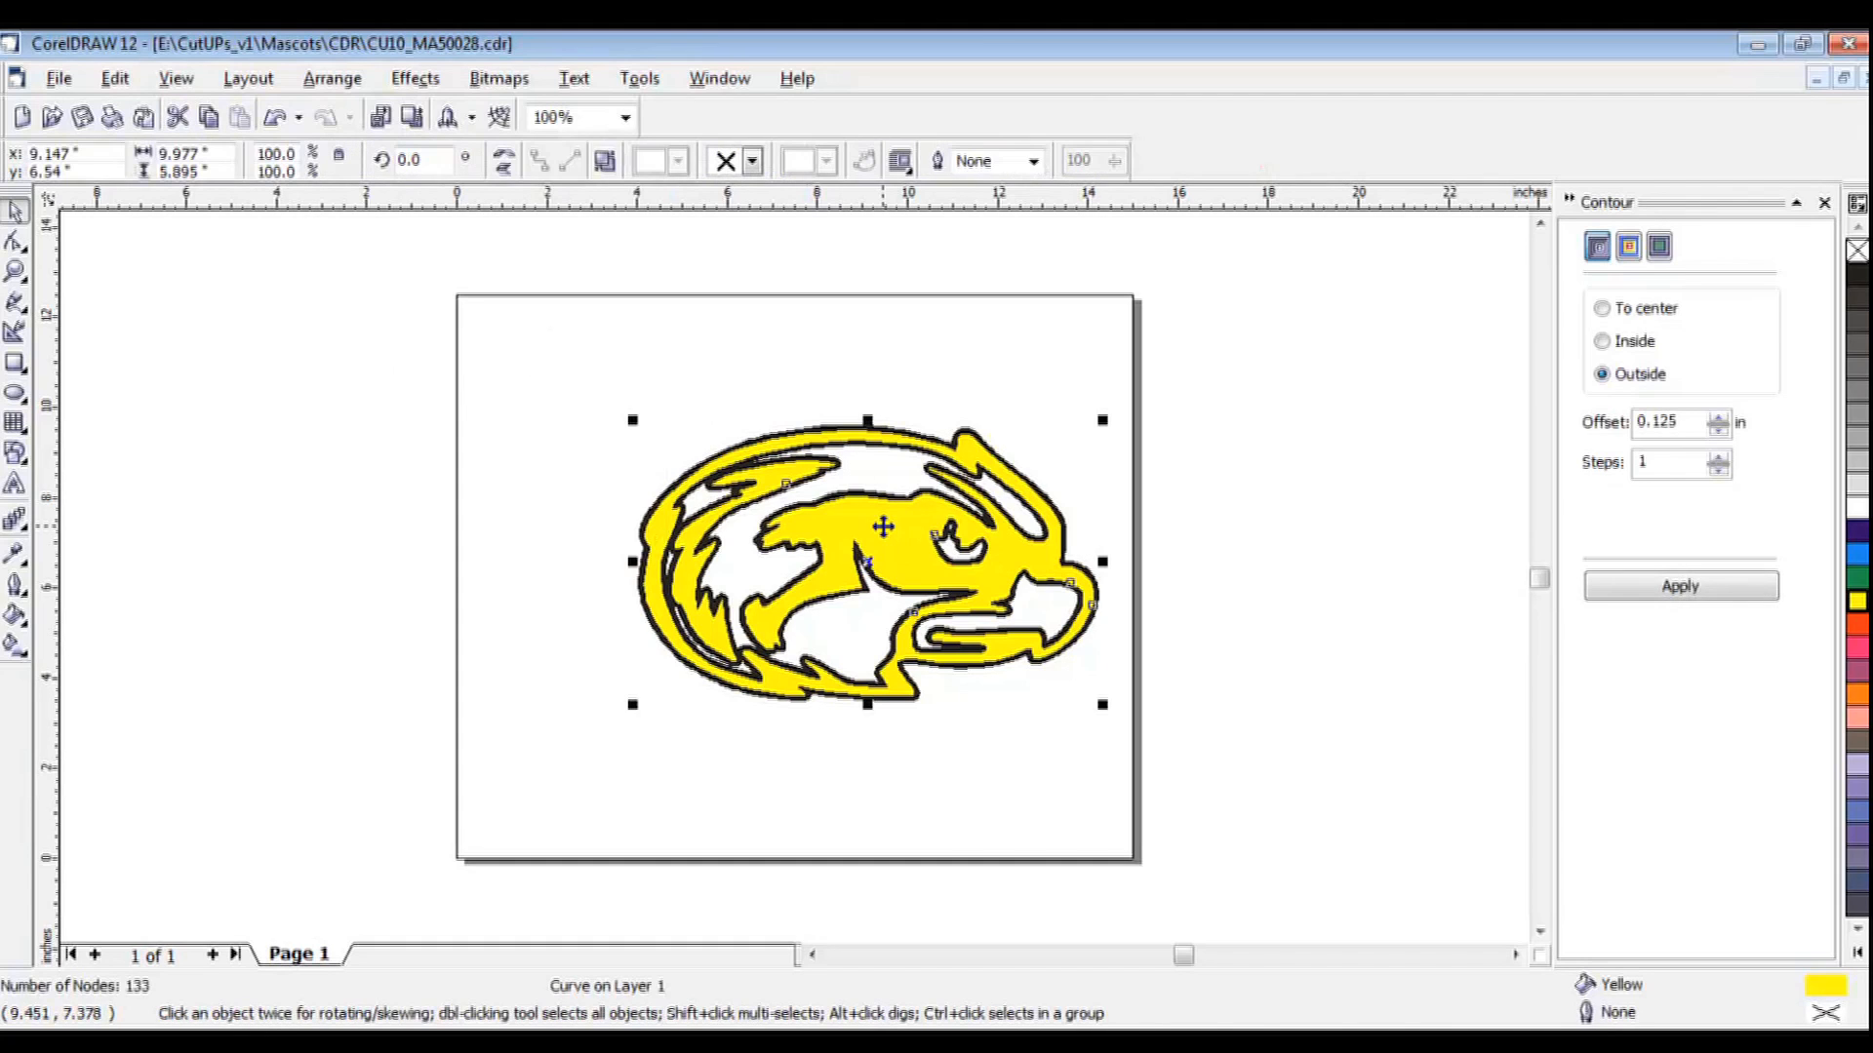
left_click_drag(434, 511, 318, 510)
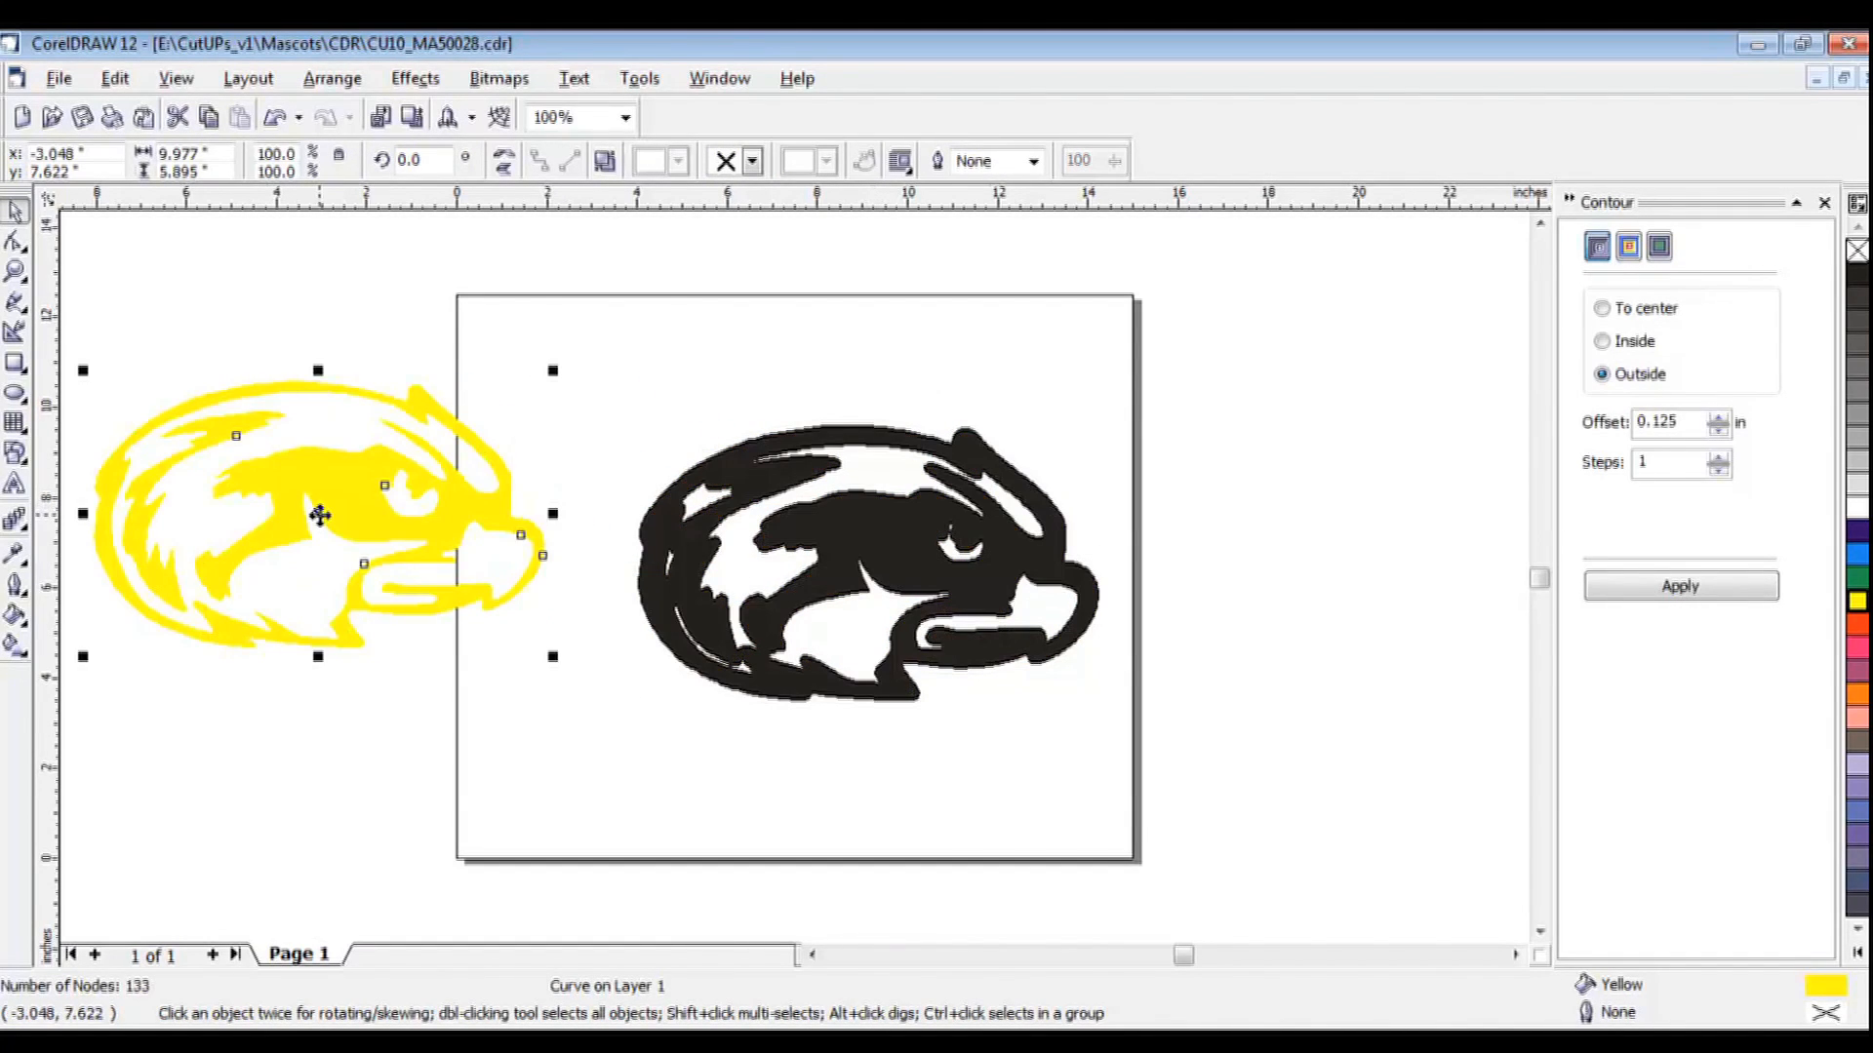
Fill the separated yellow hawk head with magenta.
left_click(656, 339)
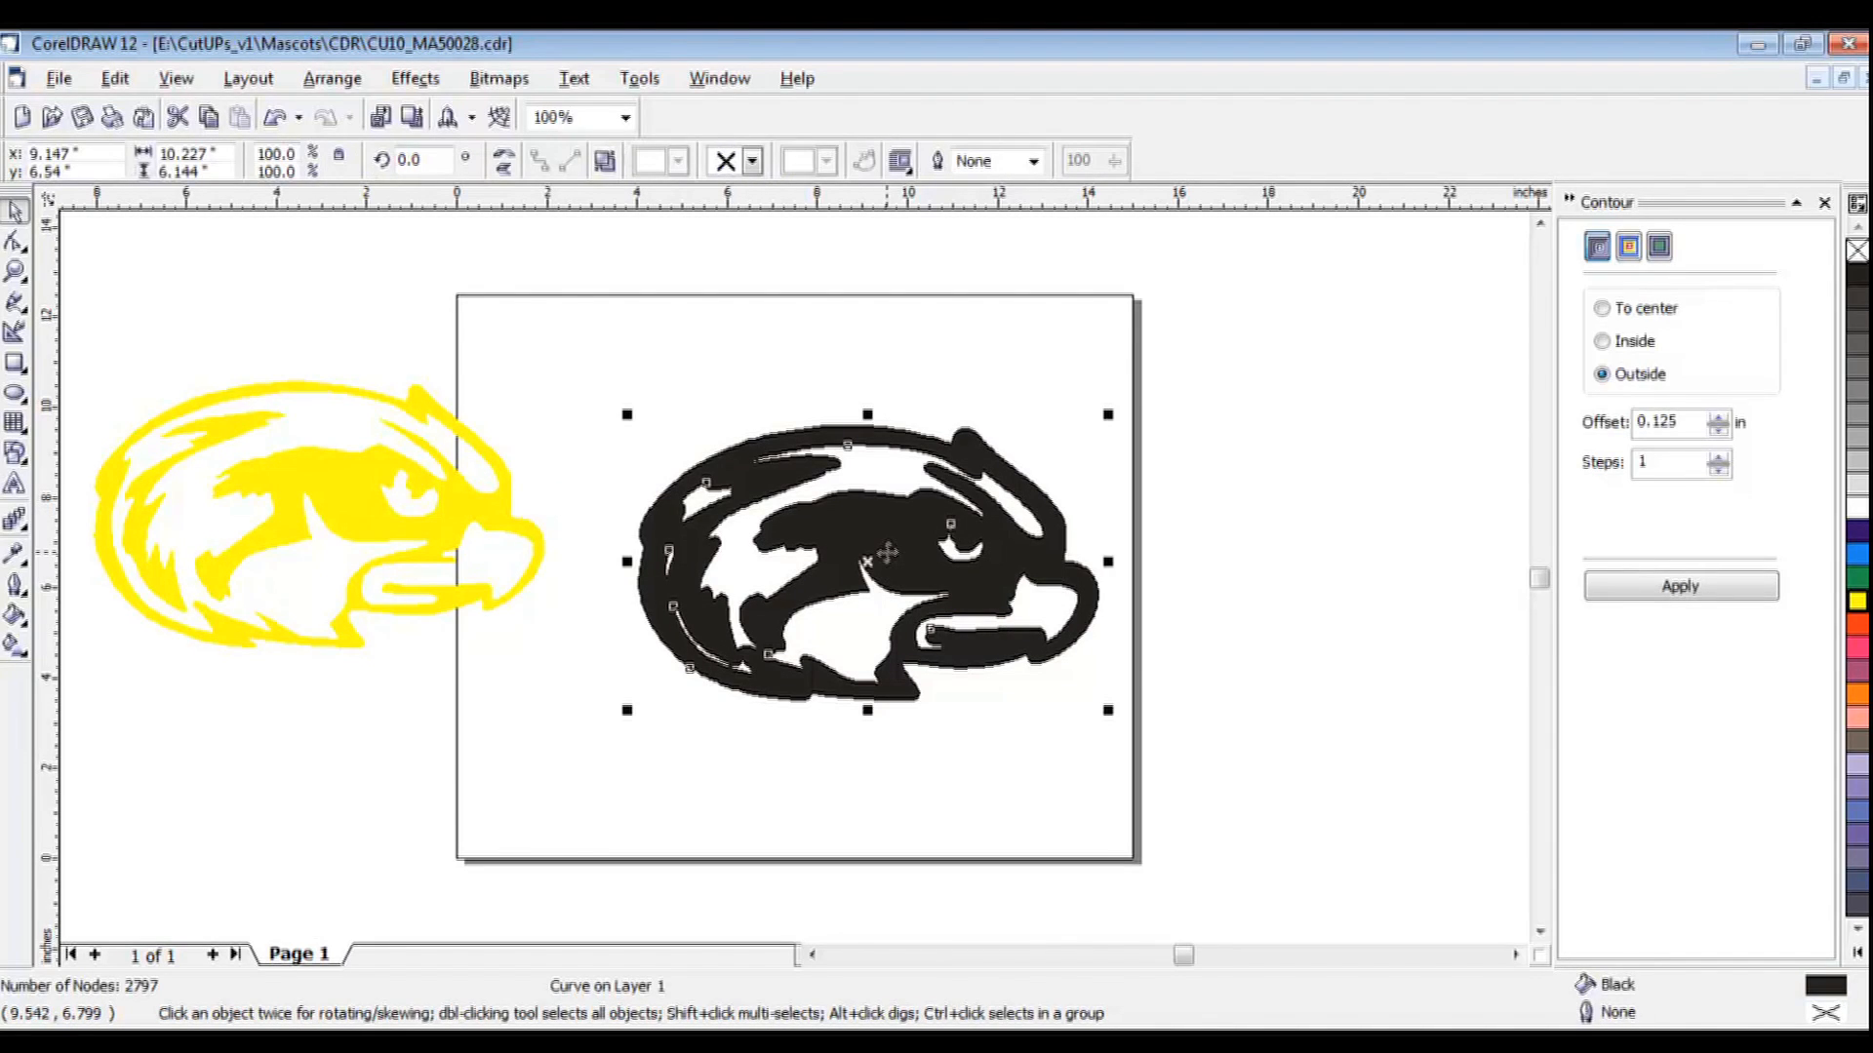
left_click(372, 493)
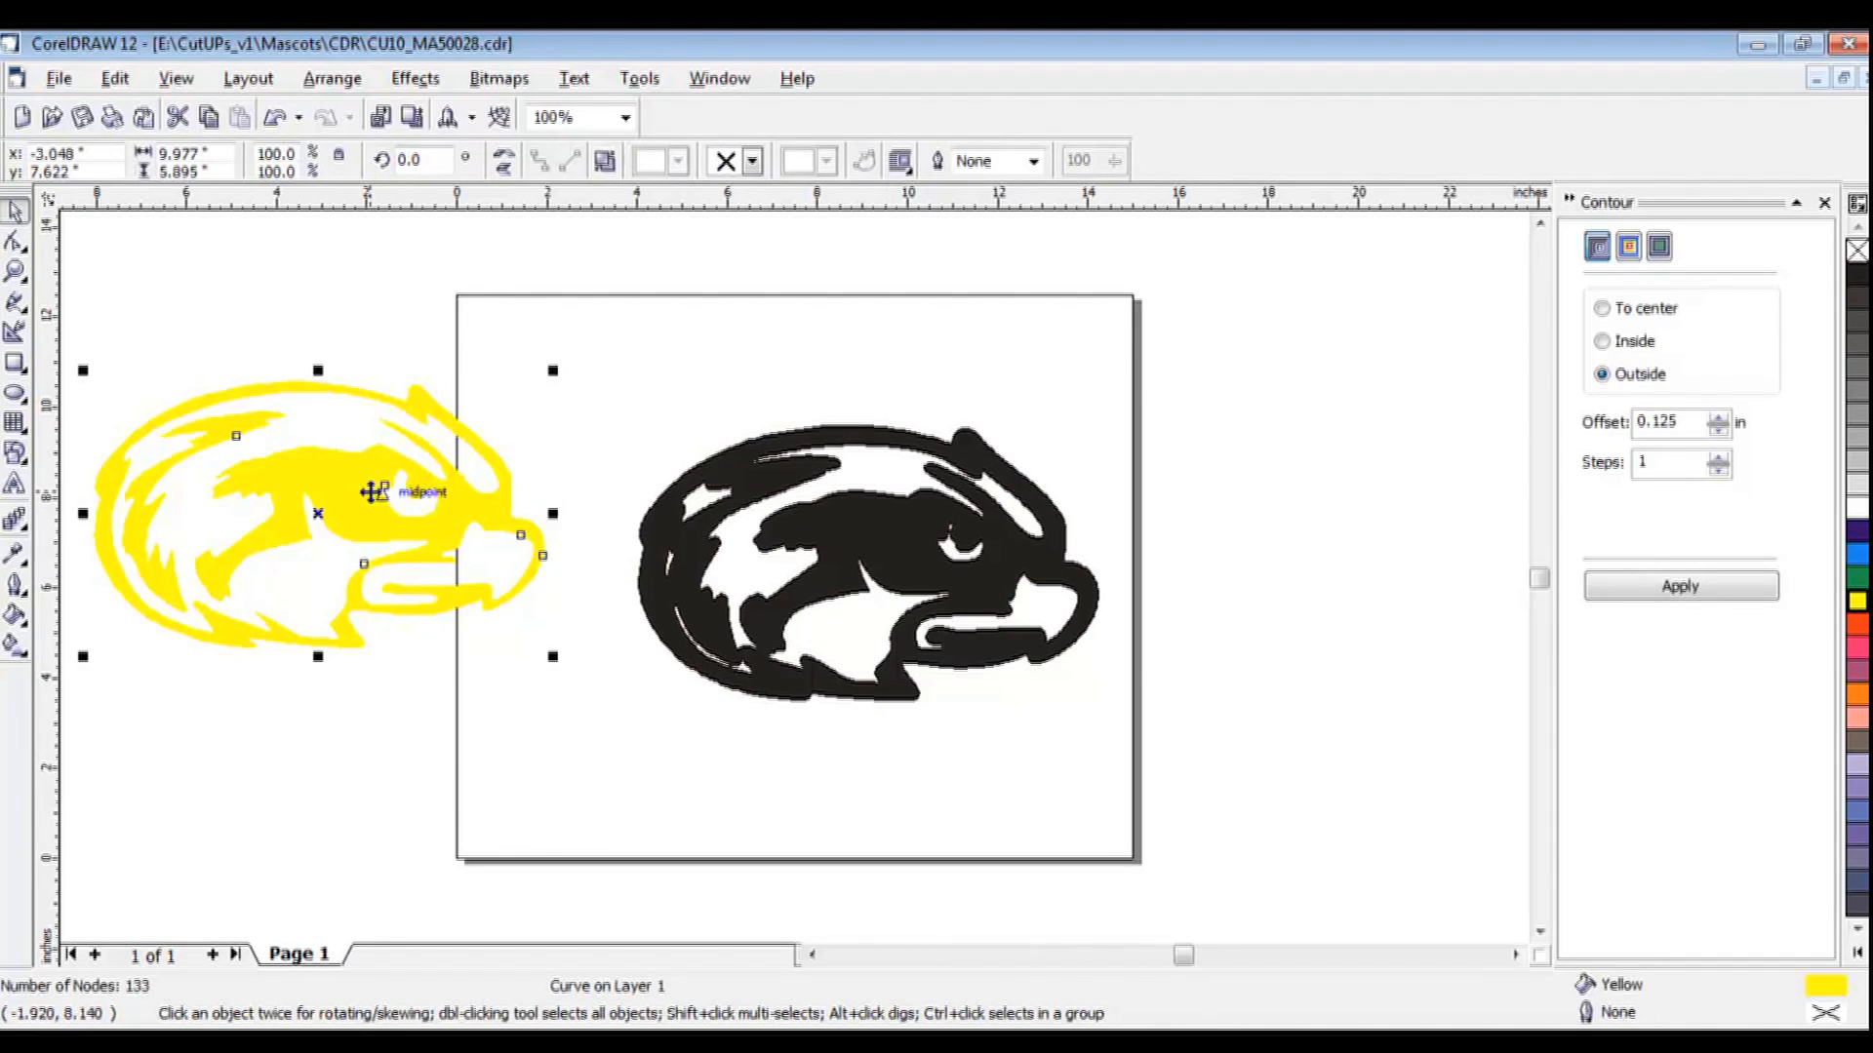
left_click(1858, 627)
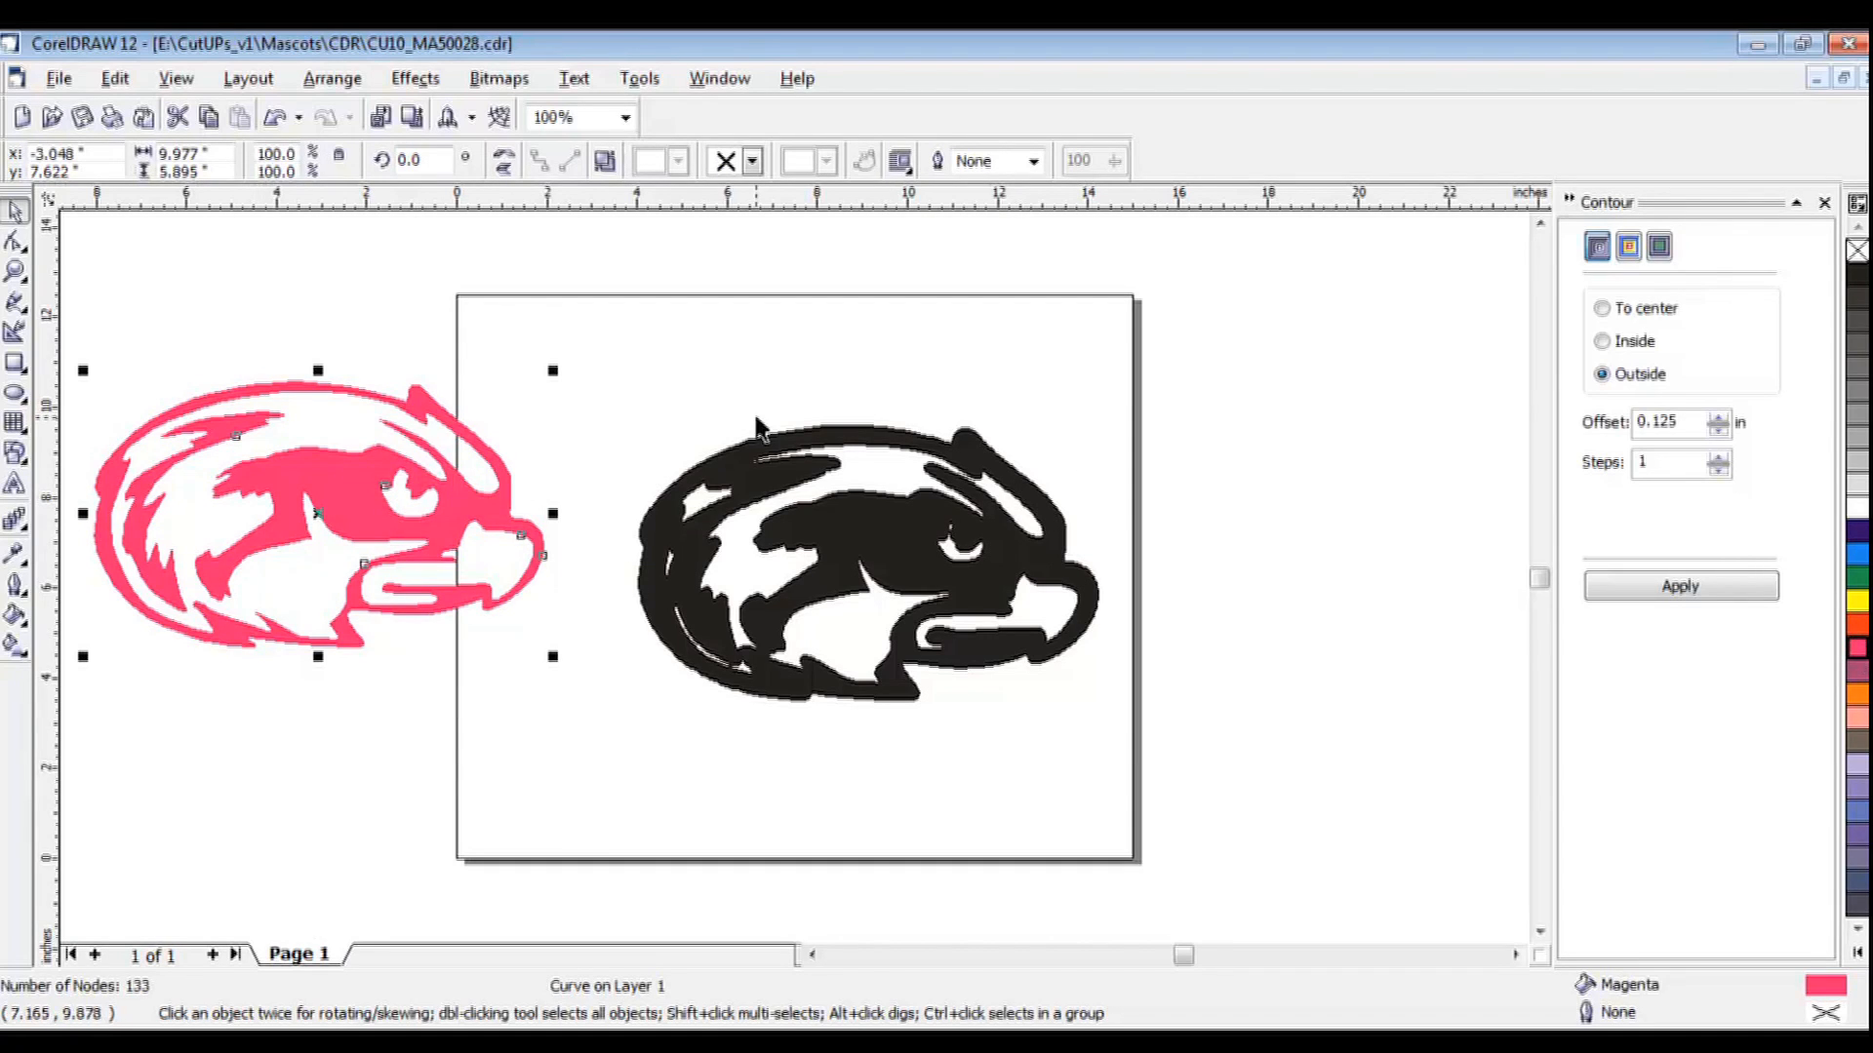
left_click(662, 365)
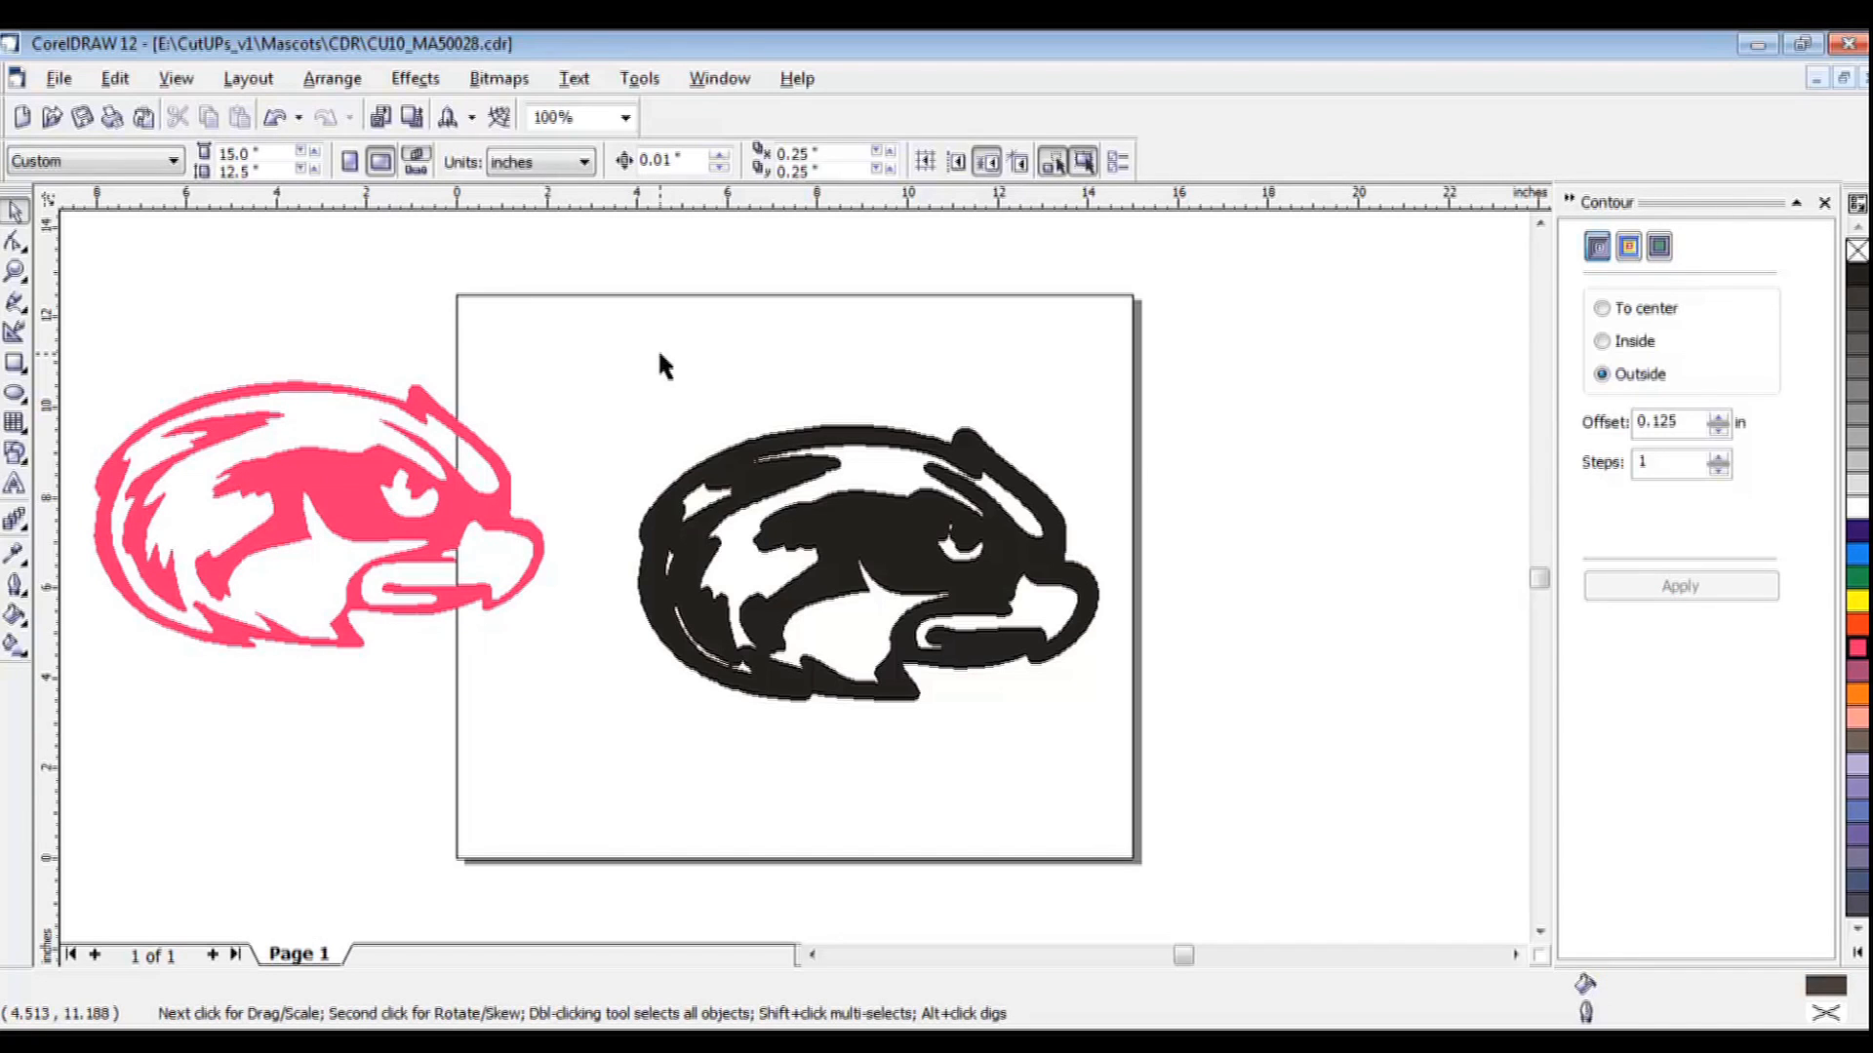
Add a blank second page to the hawk document.
left_click(839, 517)
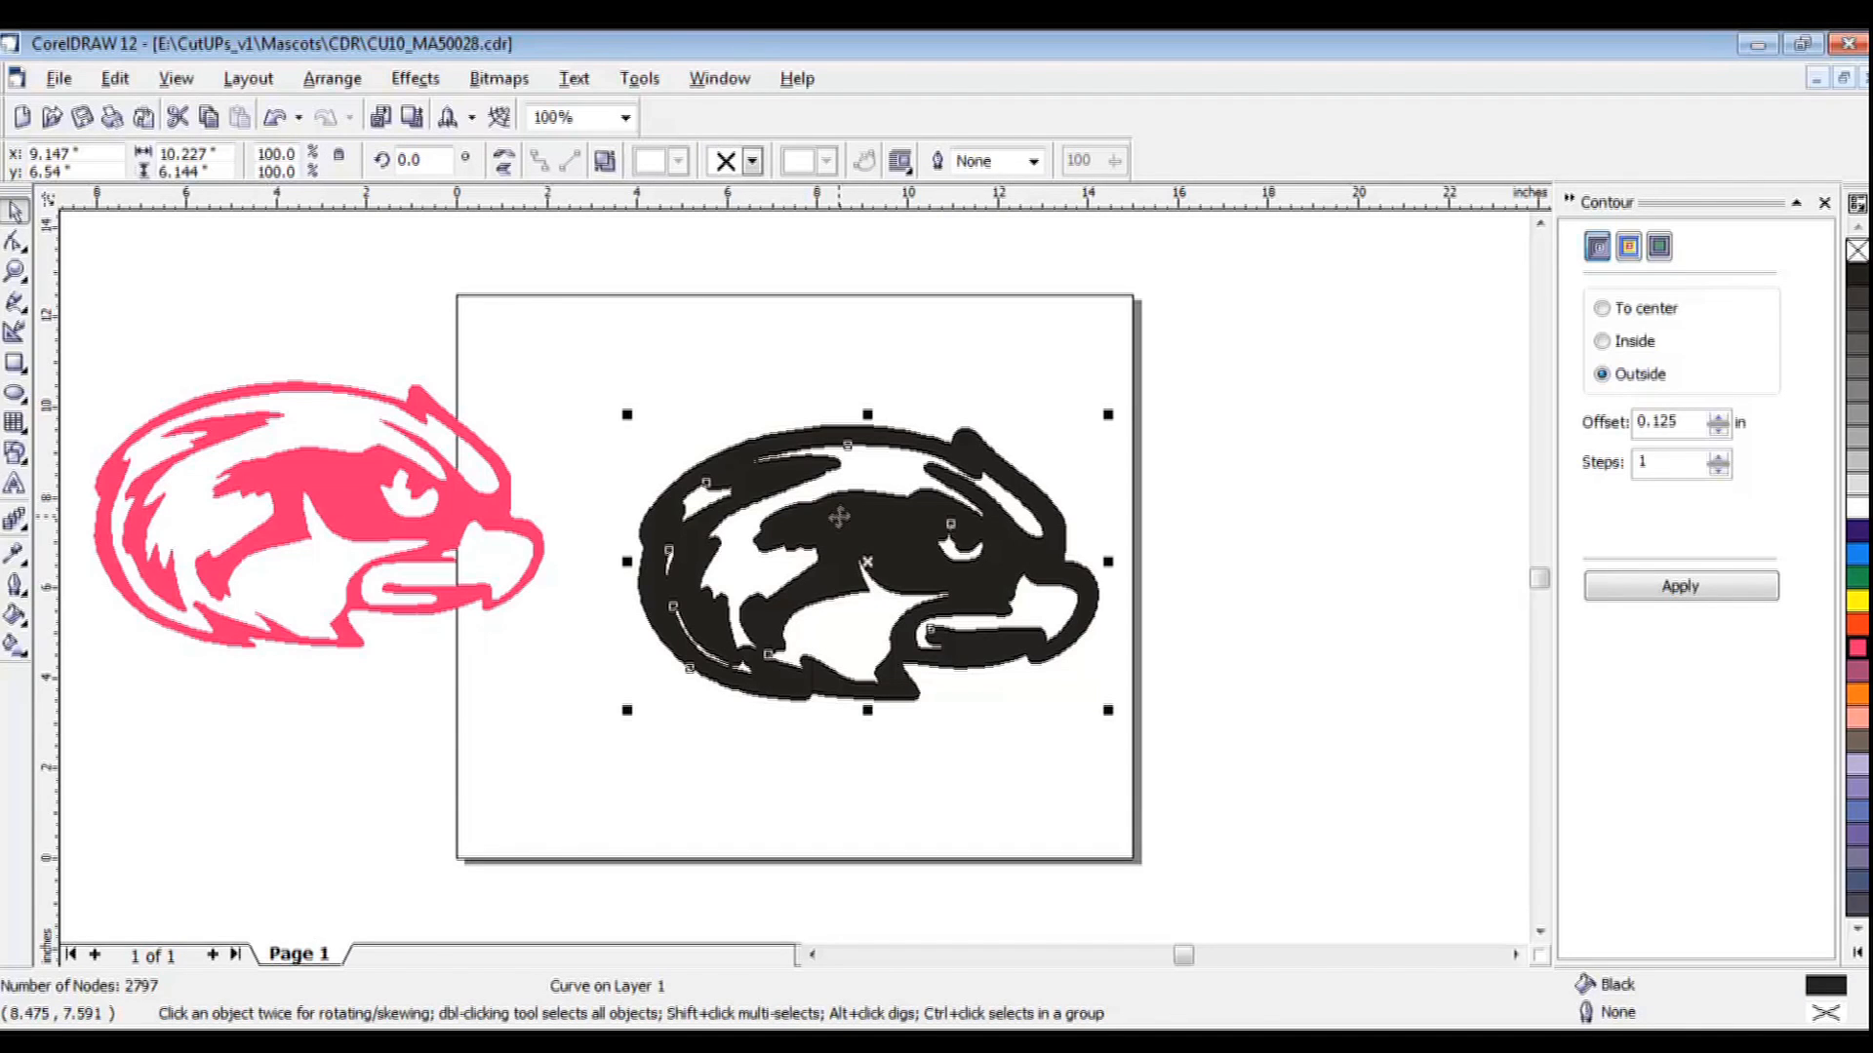
left_click(321, 493)
left_click_drag(540, 522, 597, 704)
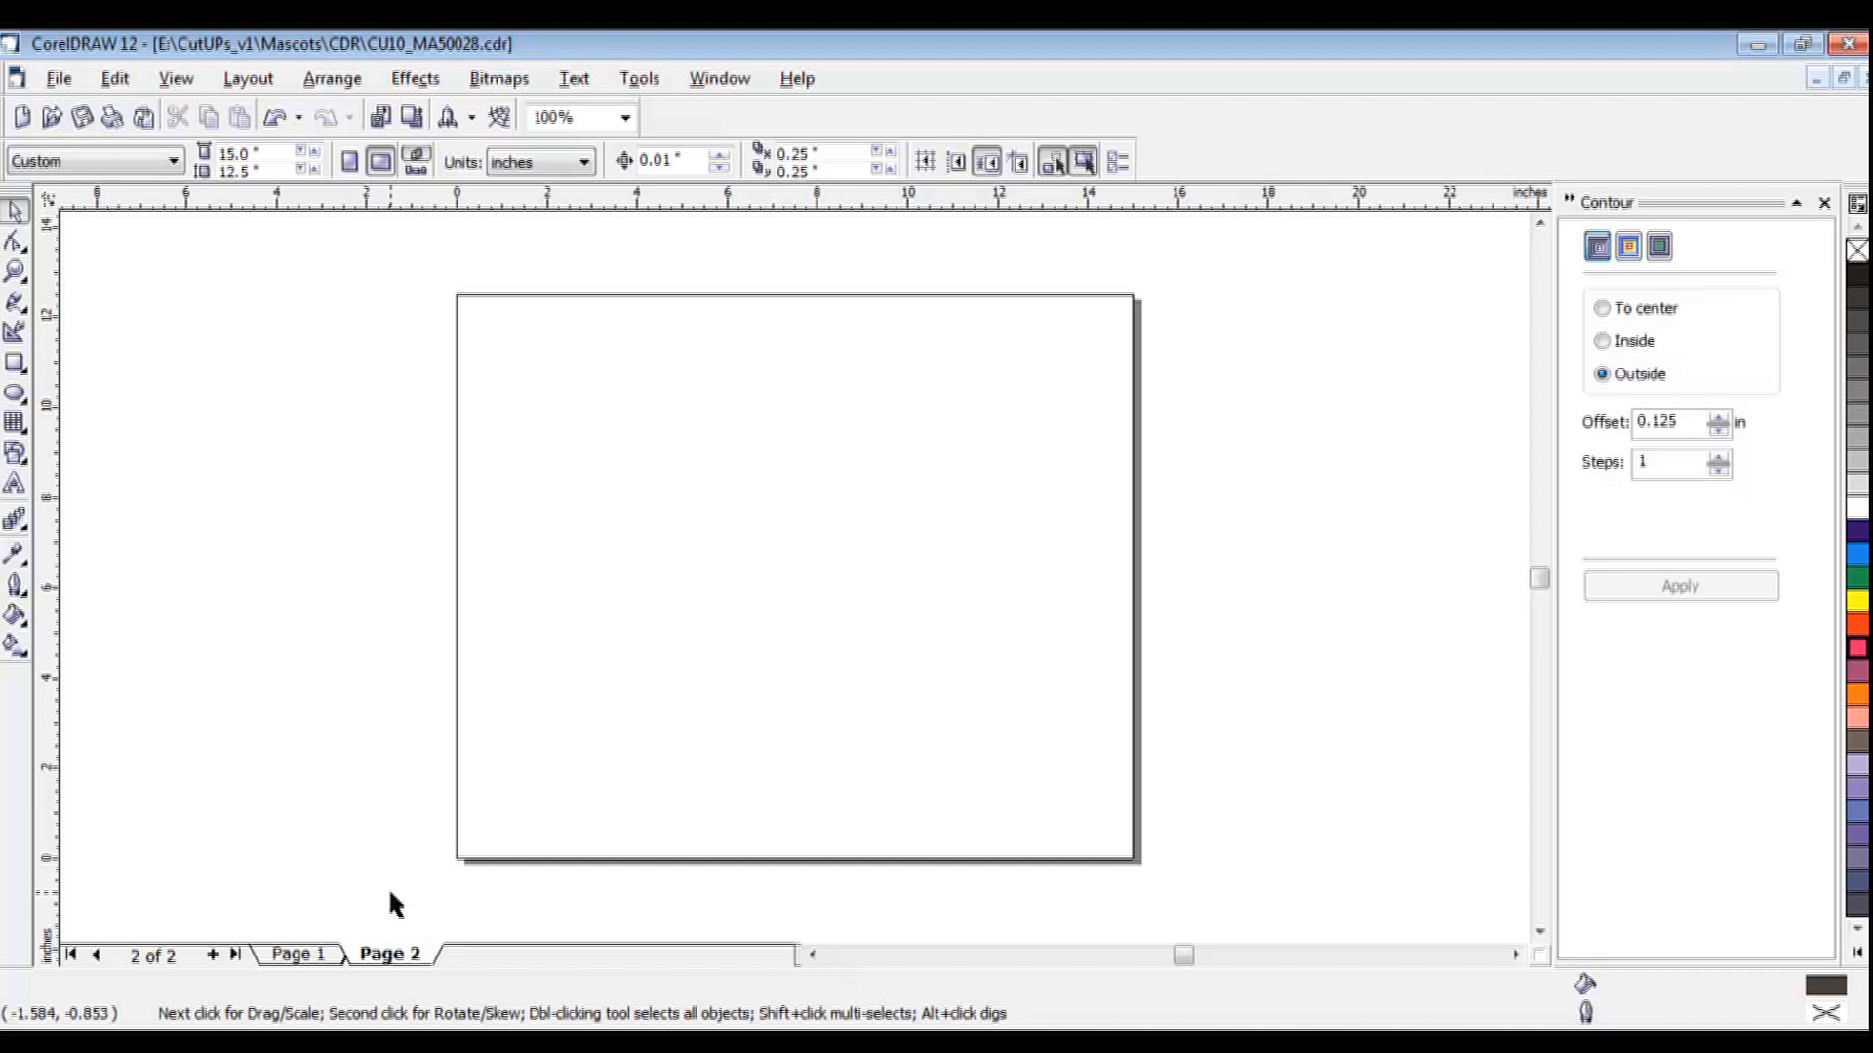
Browse for a drawing to open in the CDR folder of the CutUPs_v1 Soccer category, showing the files as medium icons.
left_click(59, 78)
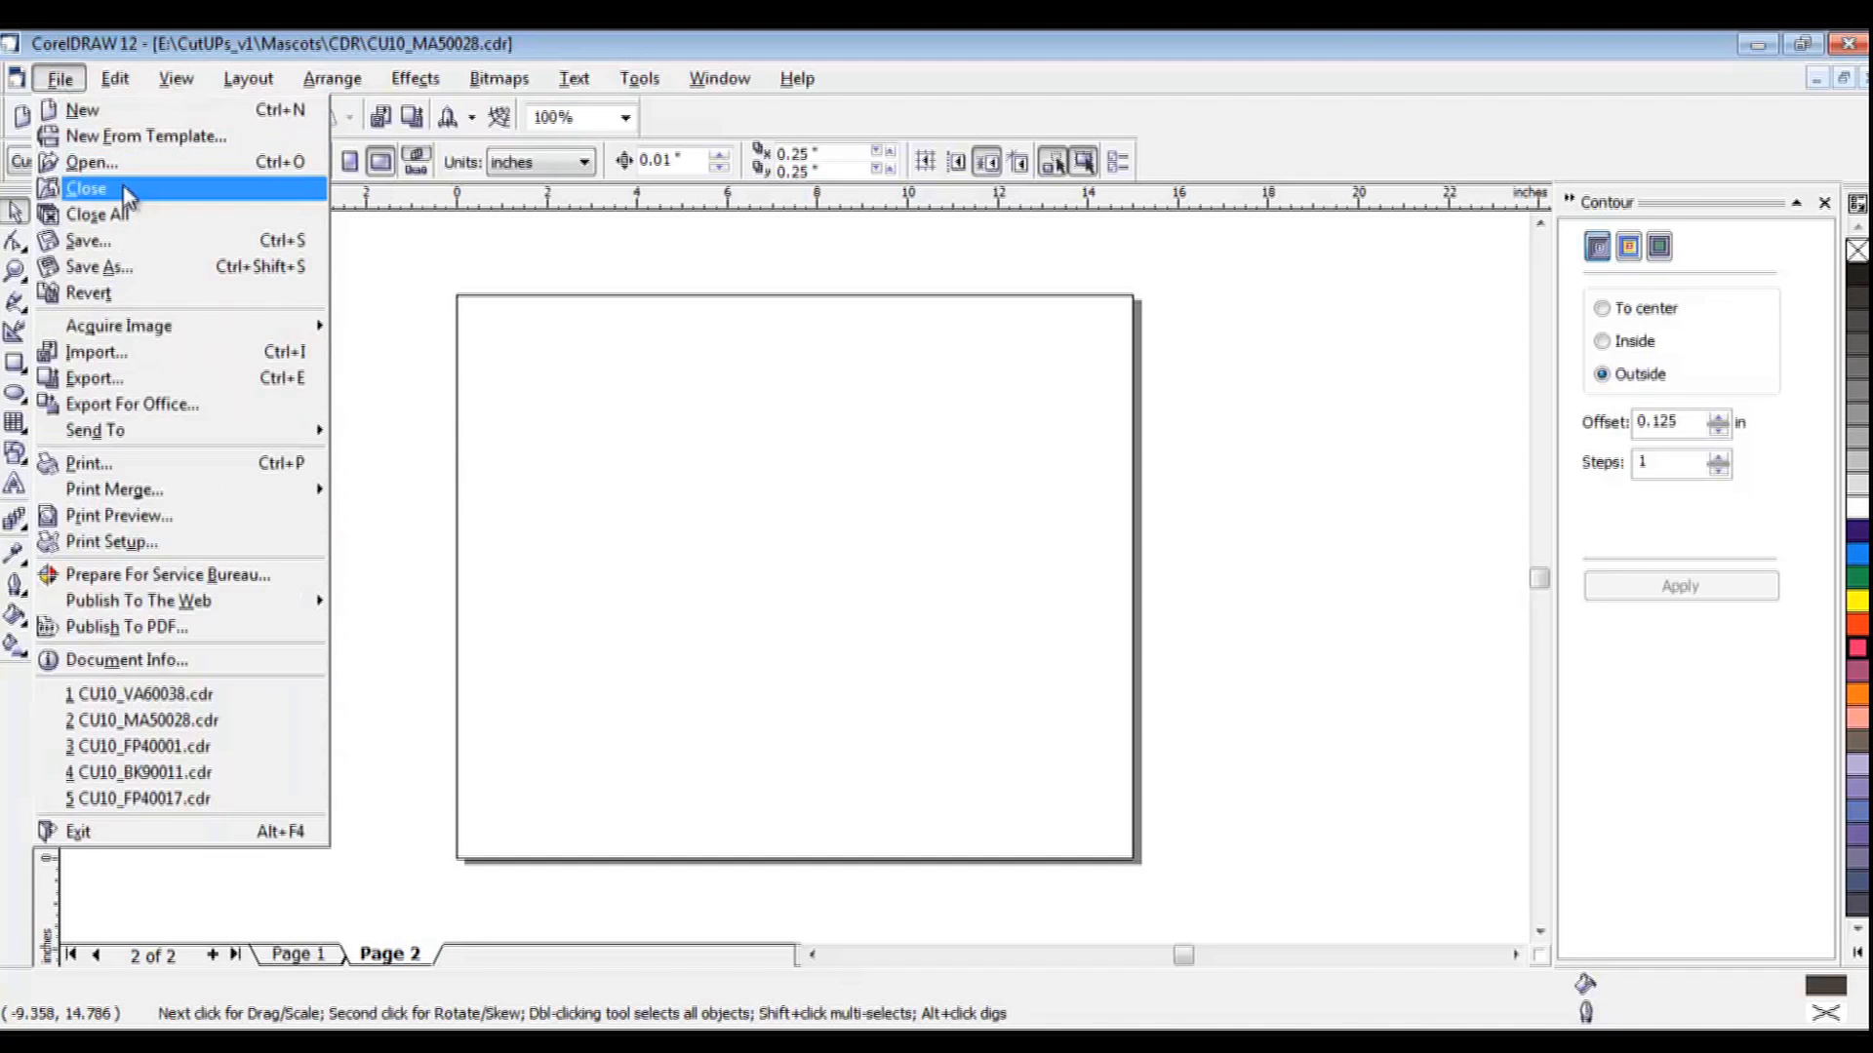
left_click(122, 166)
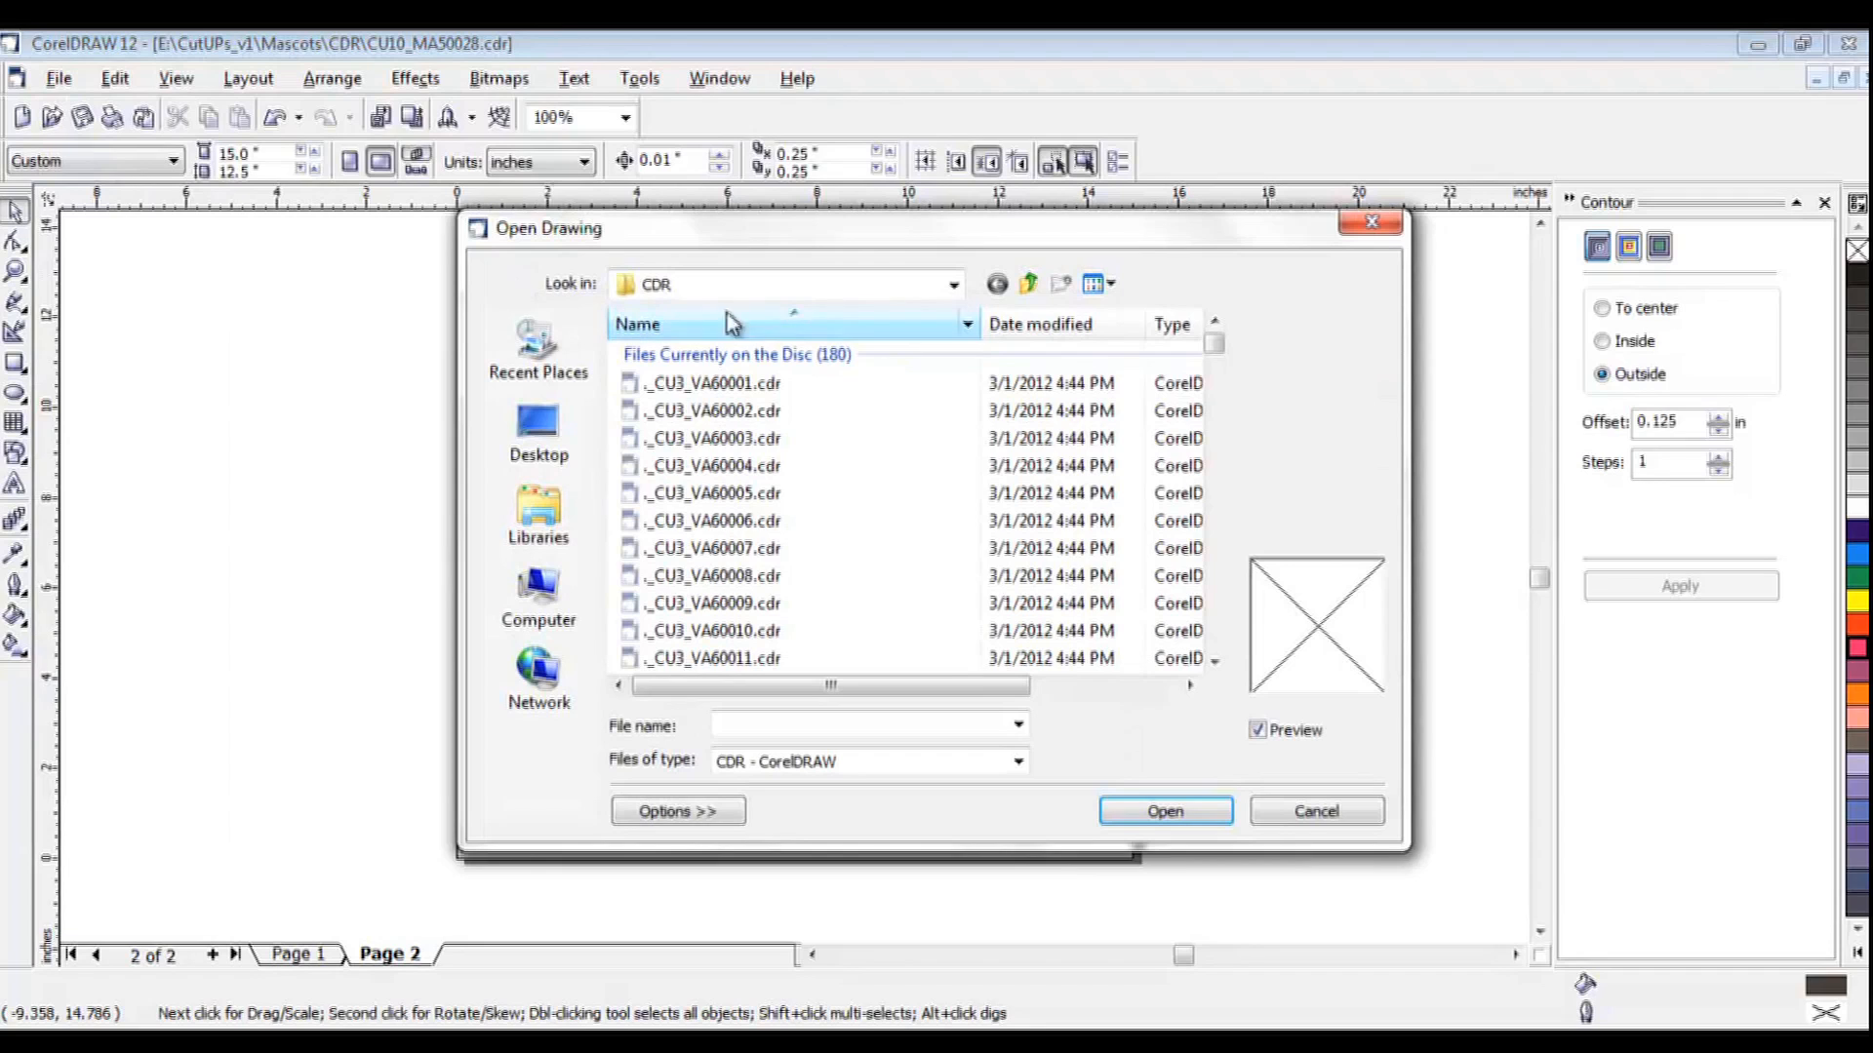
left_click(1029, 284)
left_click(1029, 284)
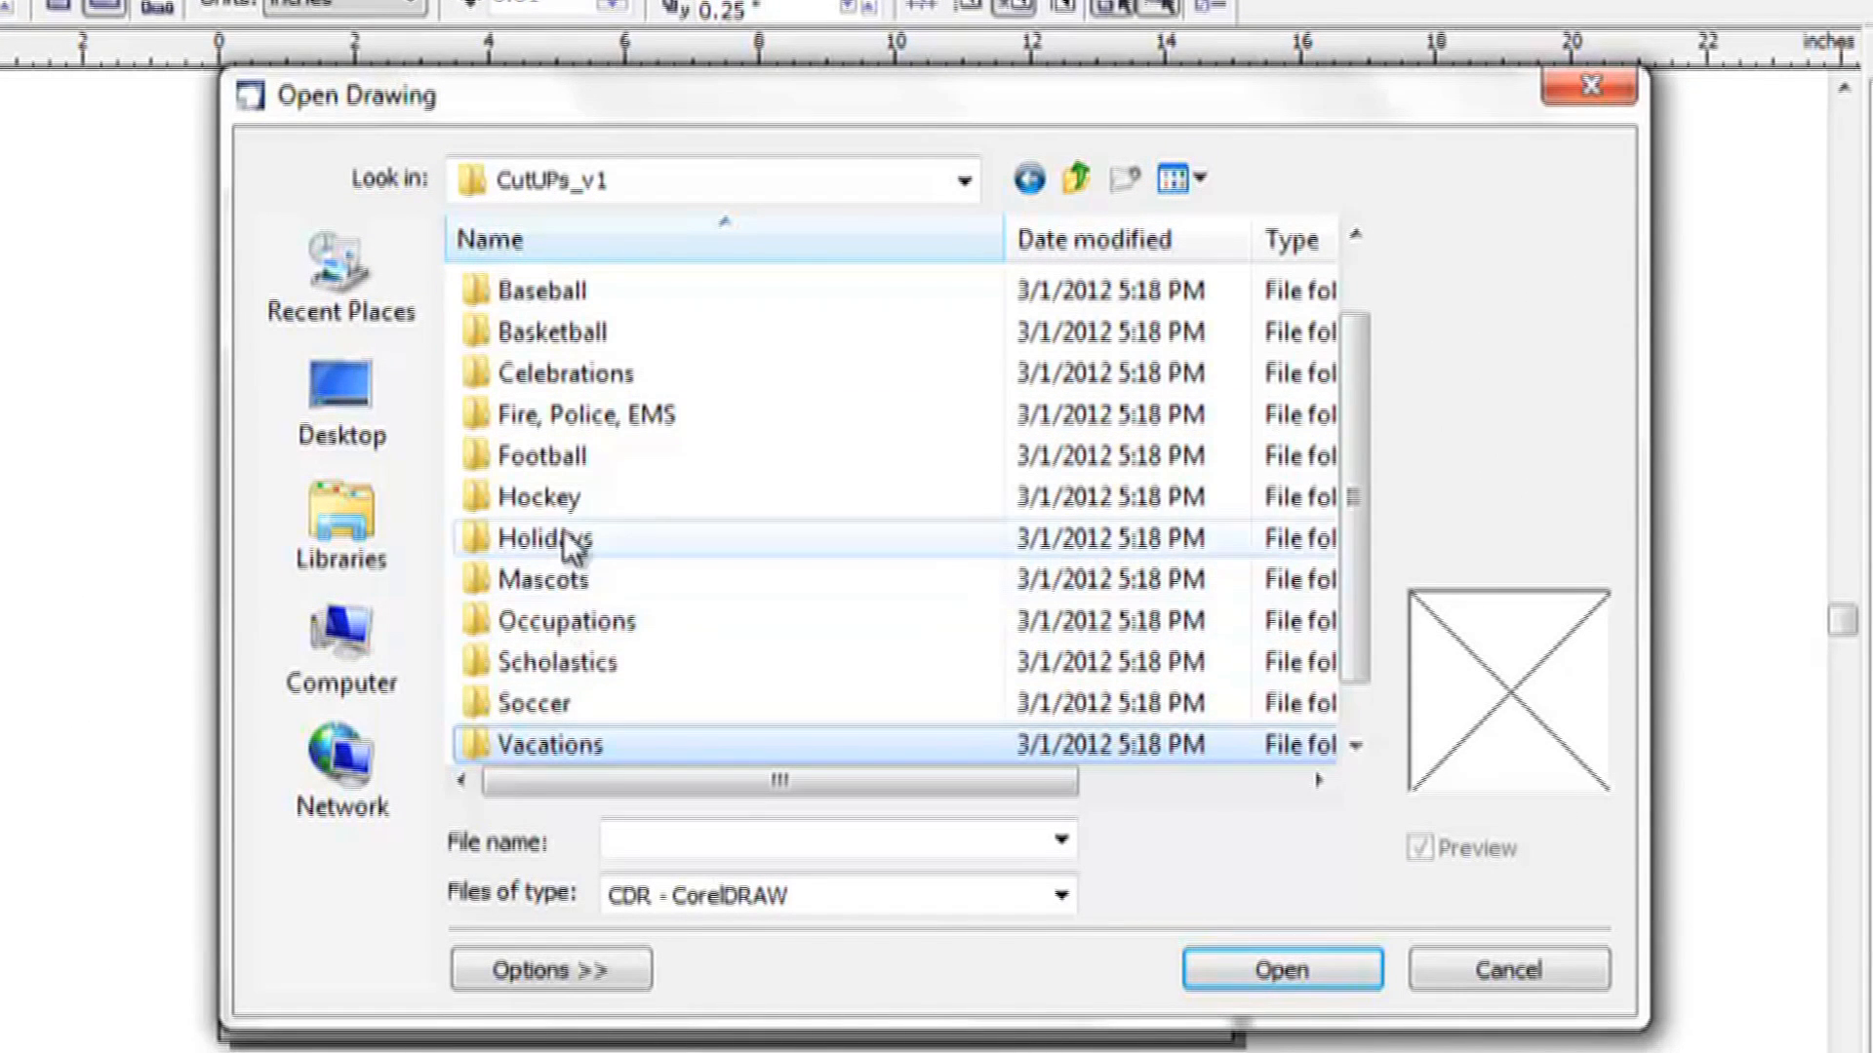
double_click(492, 717)
double_click(523, 336)
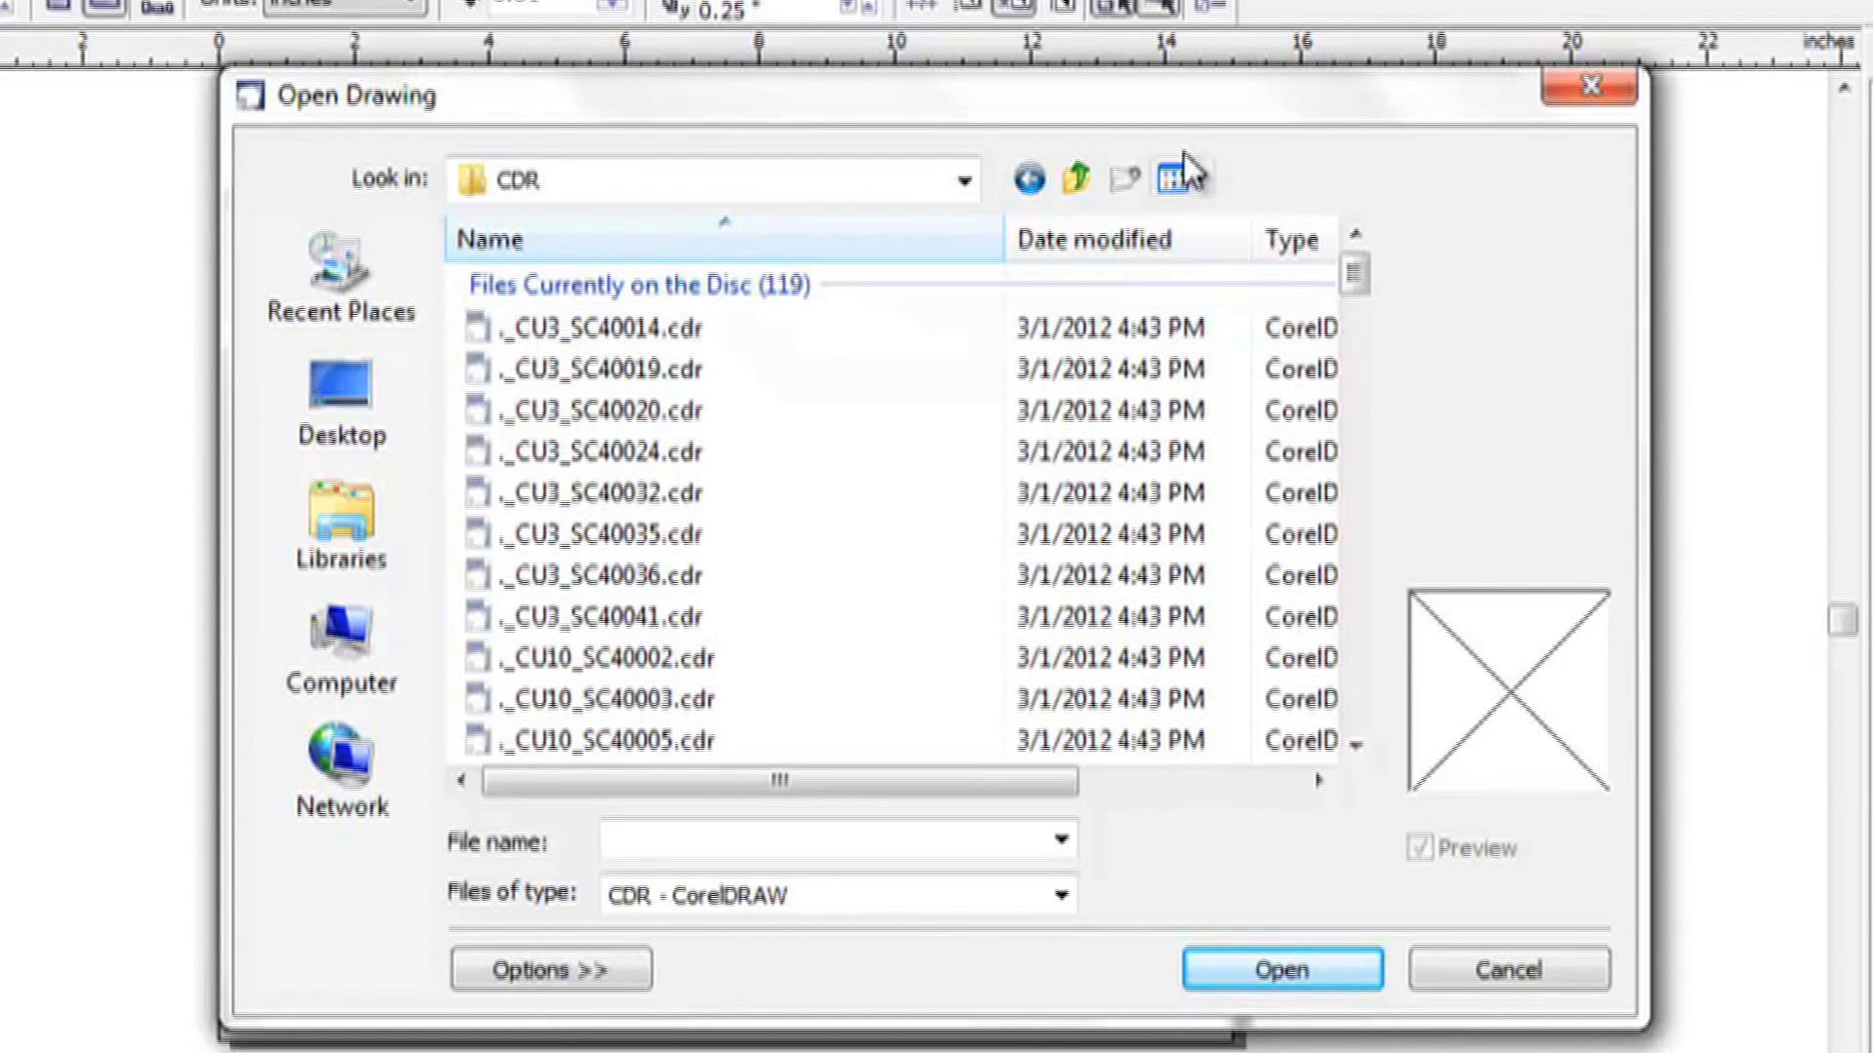
left_click(1202, 178)
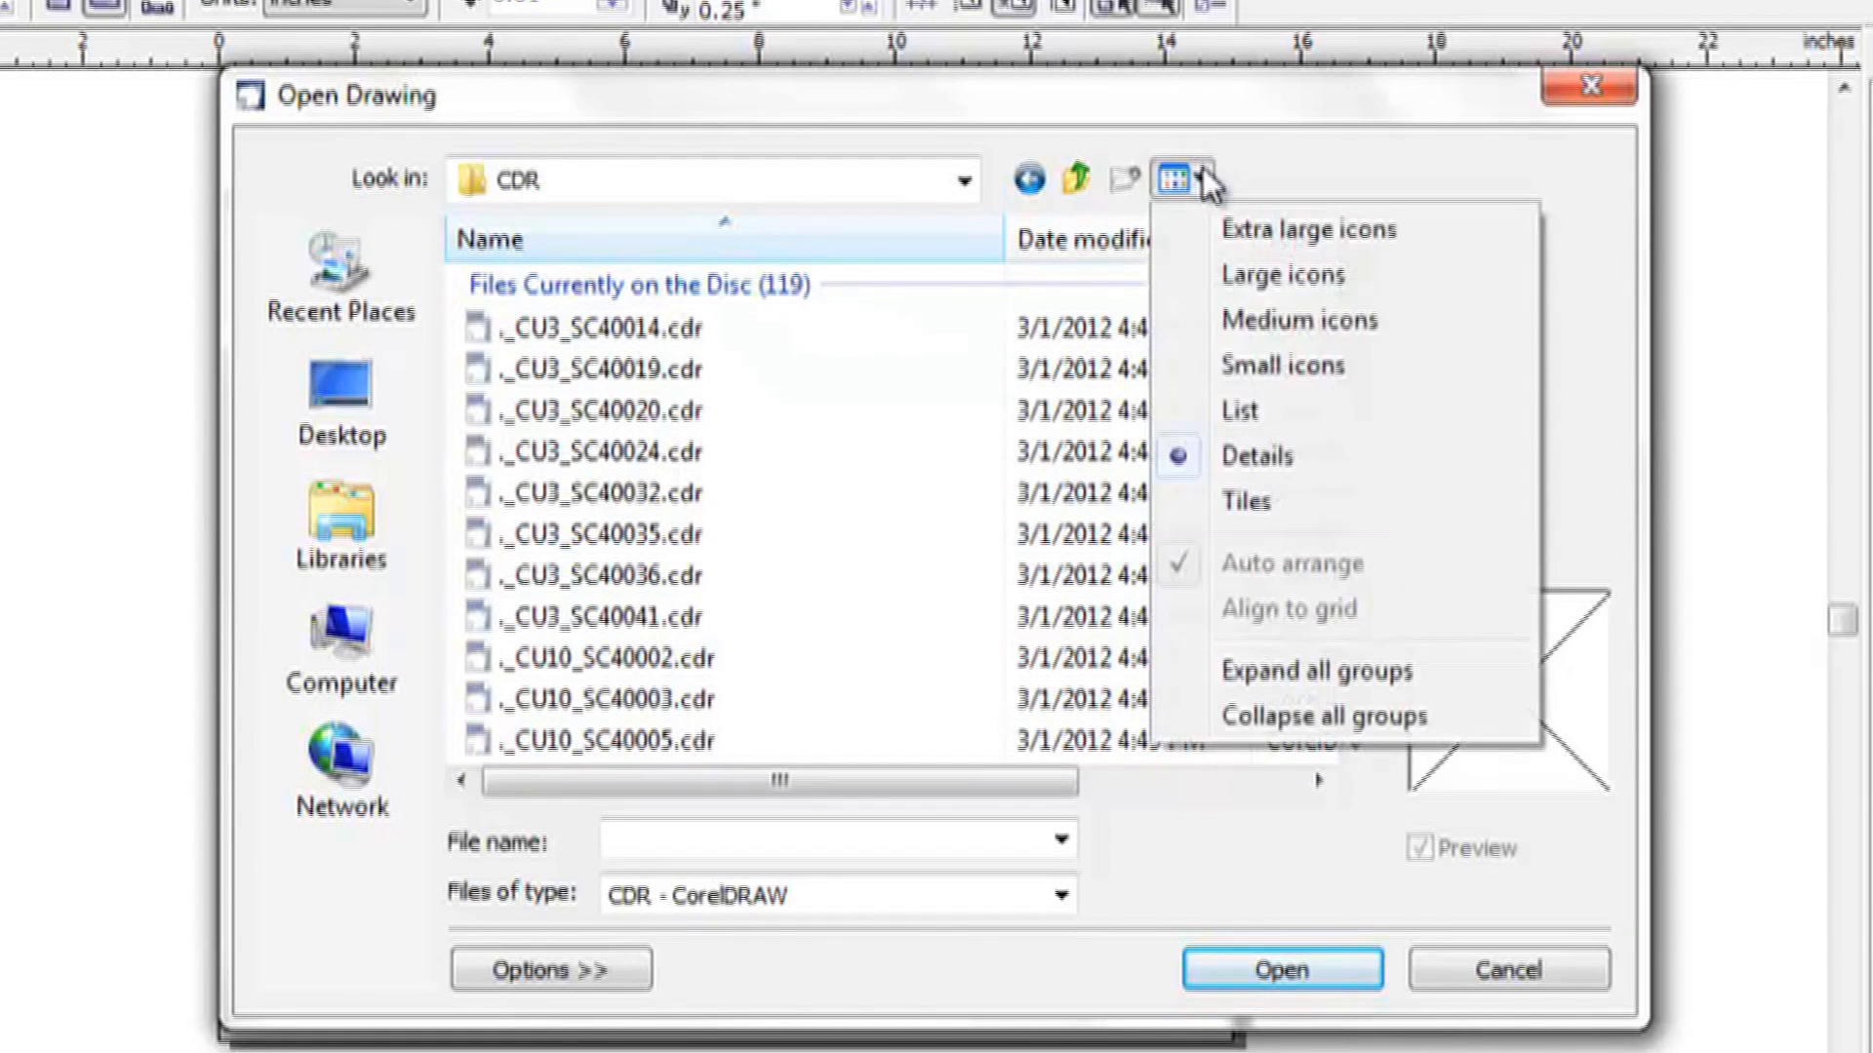
left_click(1266, 326)
Find and open the soccer ball and boot drawing CU3_SC40029.cdr.
left_click(1352, 585)
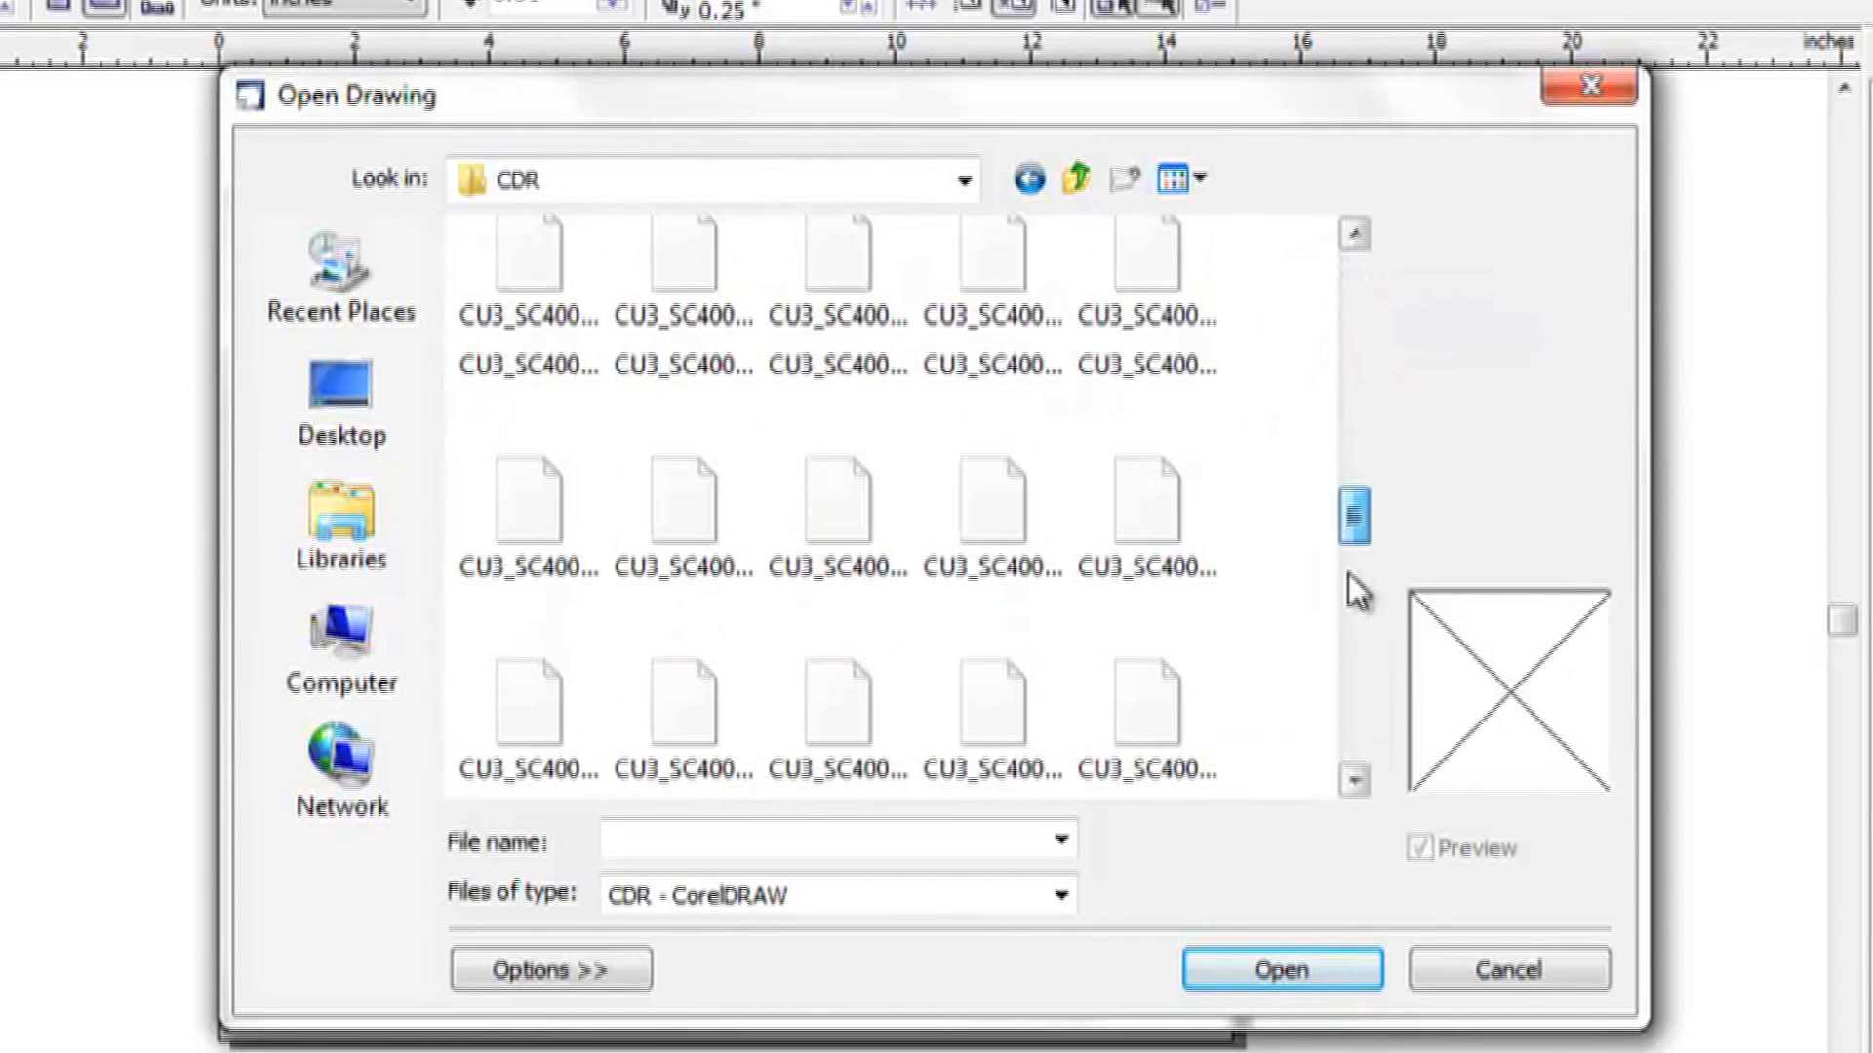
left_click_drag(1343, 629, 1318, 517)
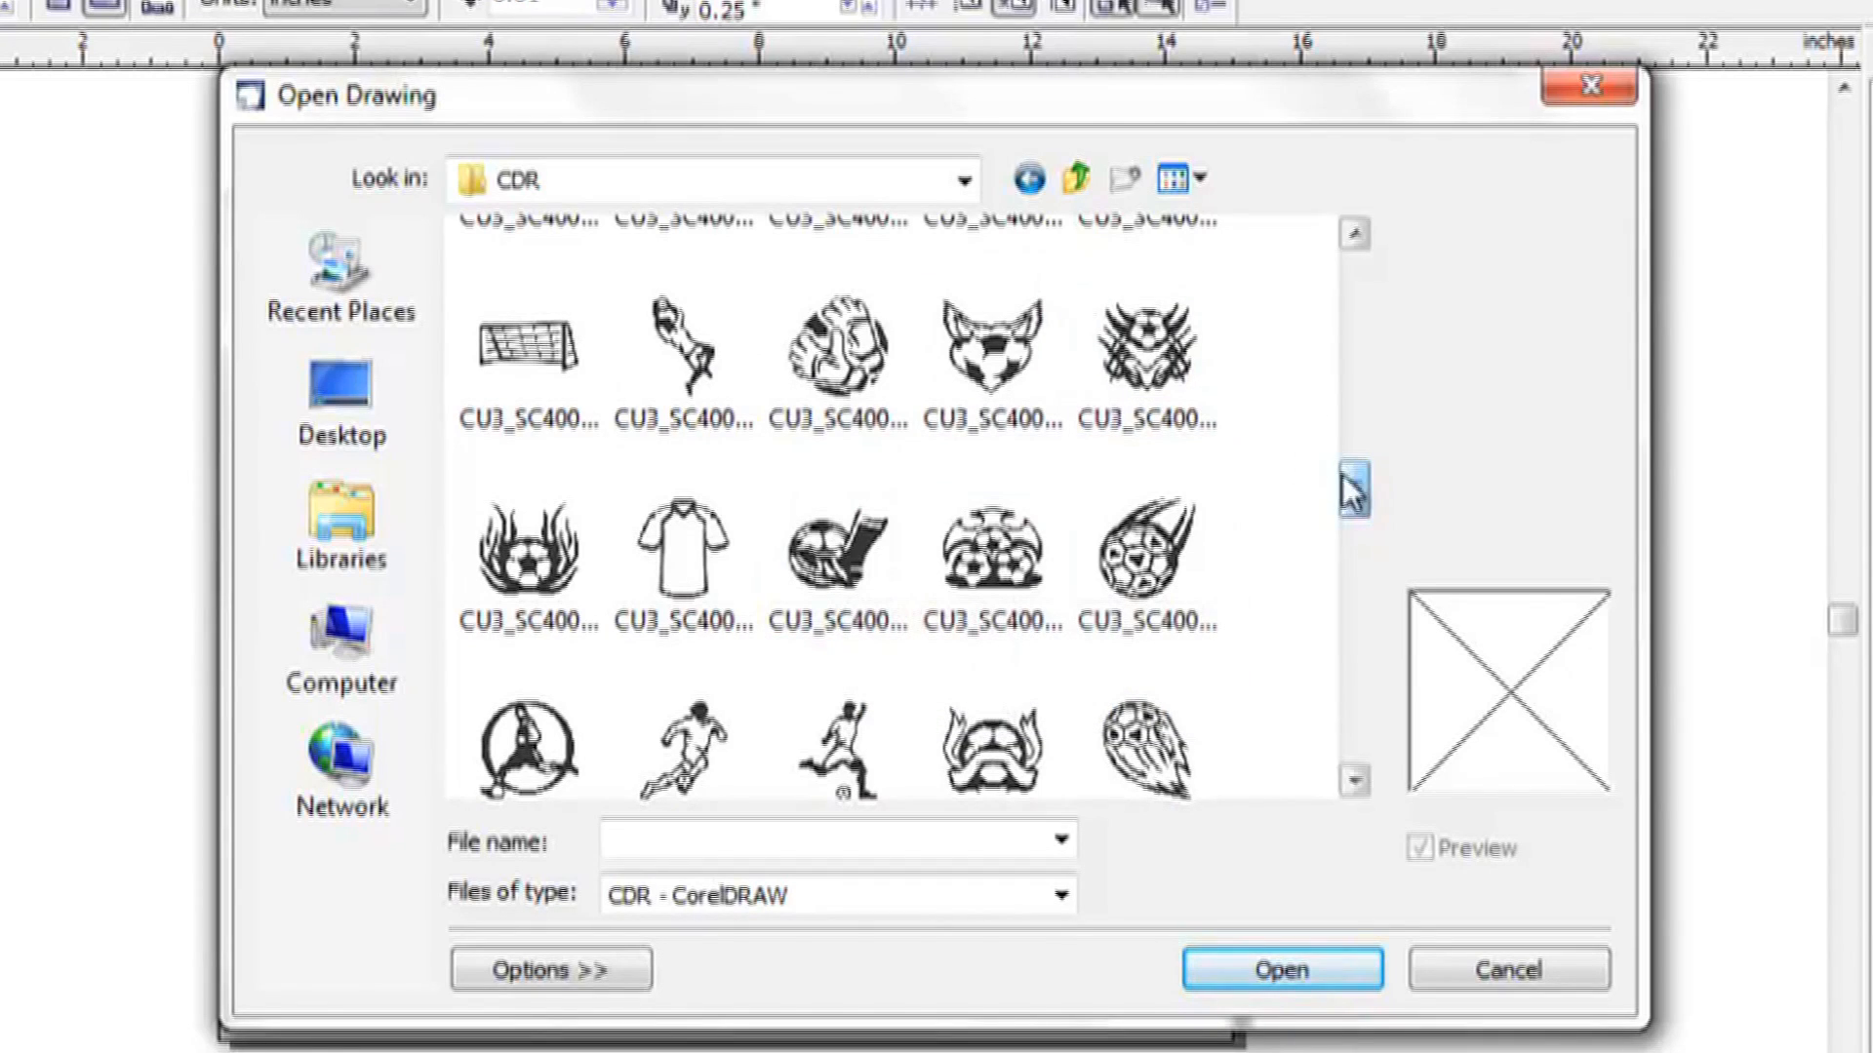
left_click(839, 561)
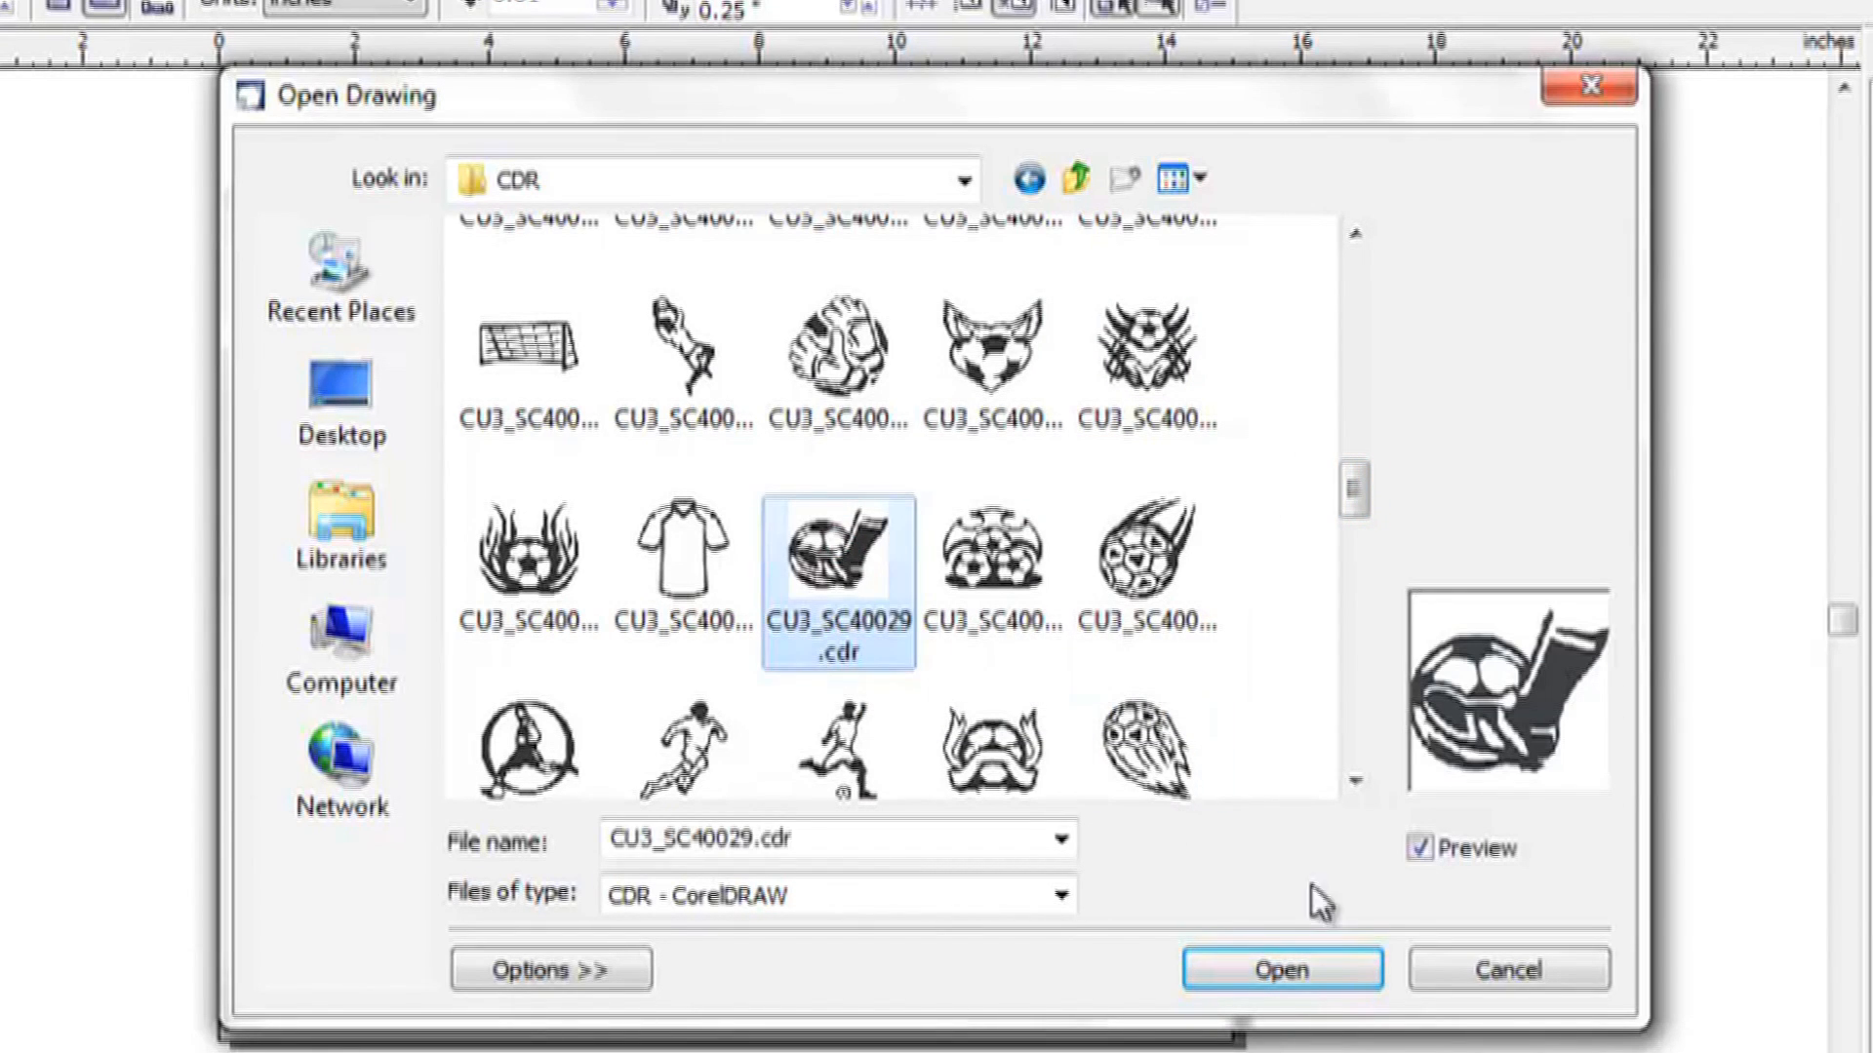
left_click(1296, 975)
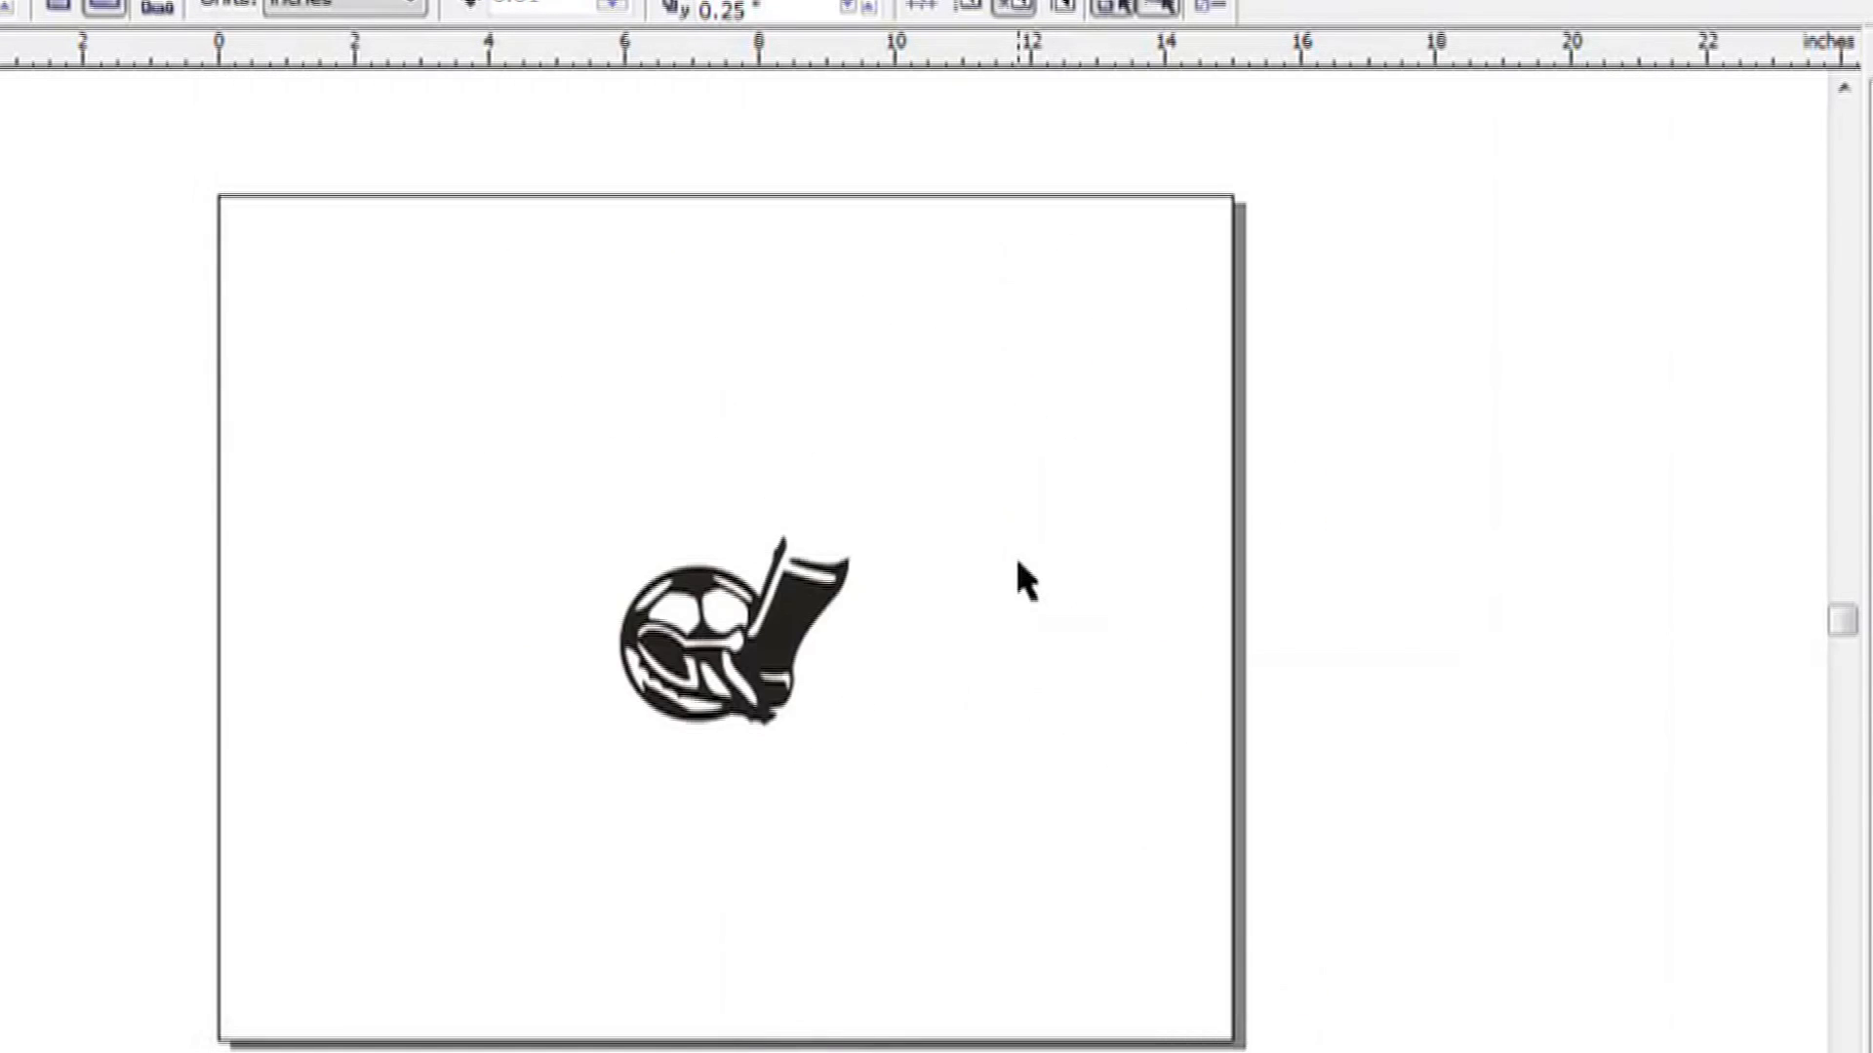
Set the soccer ball and boot design's width to 6 in, and move it to about X 4.16 and Y 6.95 inches.
left_click_drag(477, 815, 962, 483)
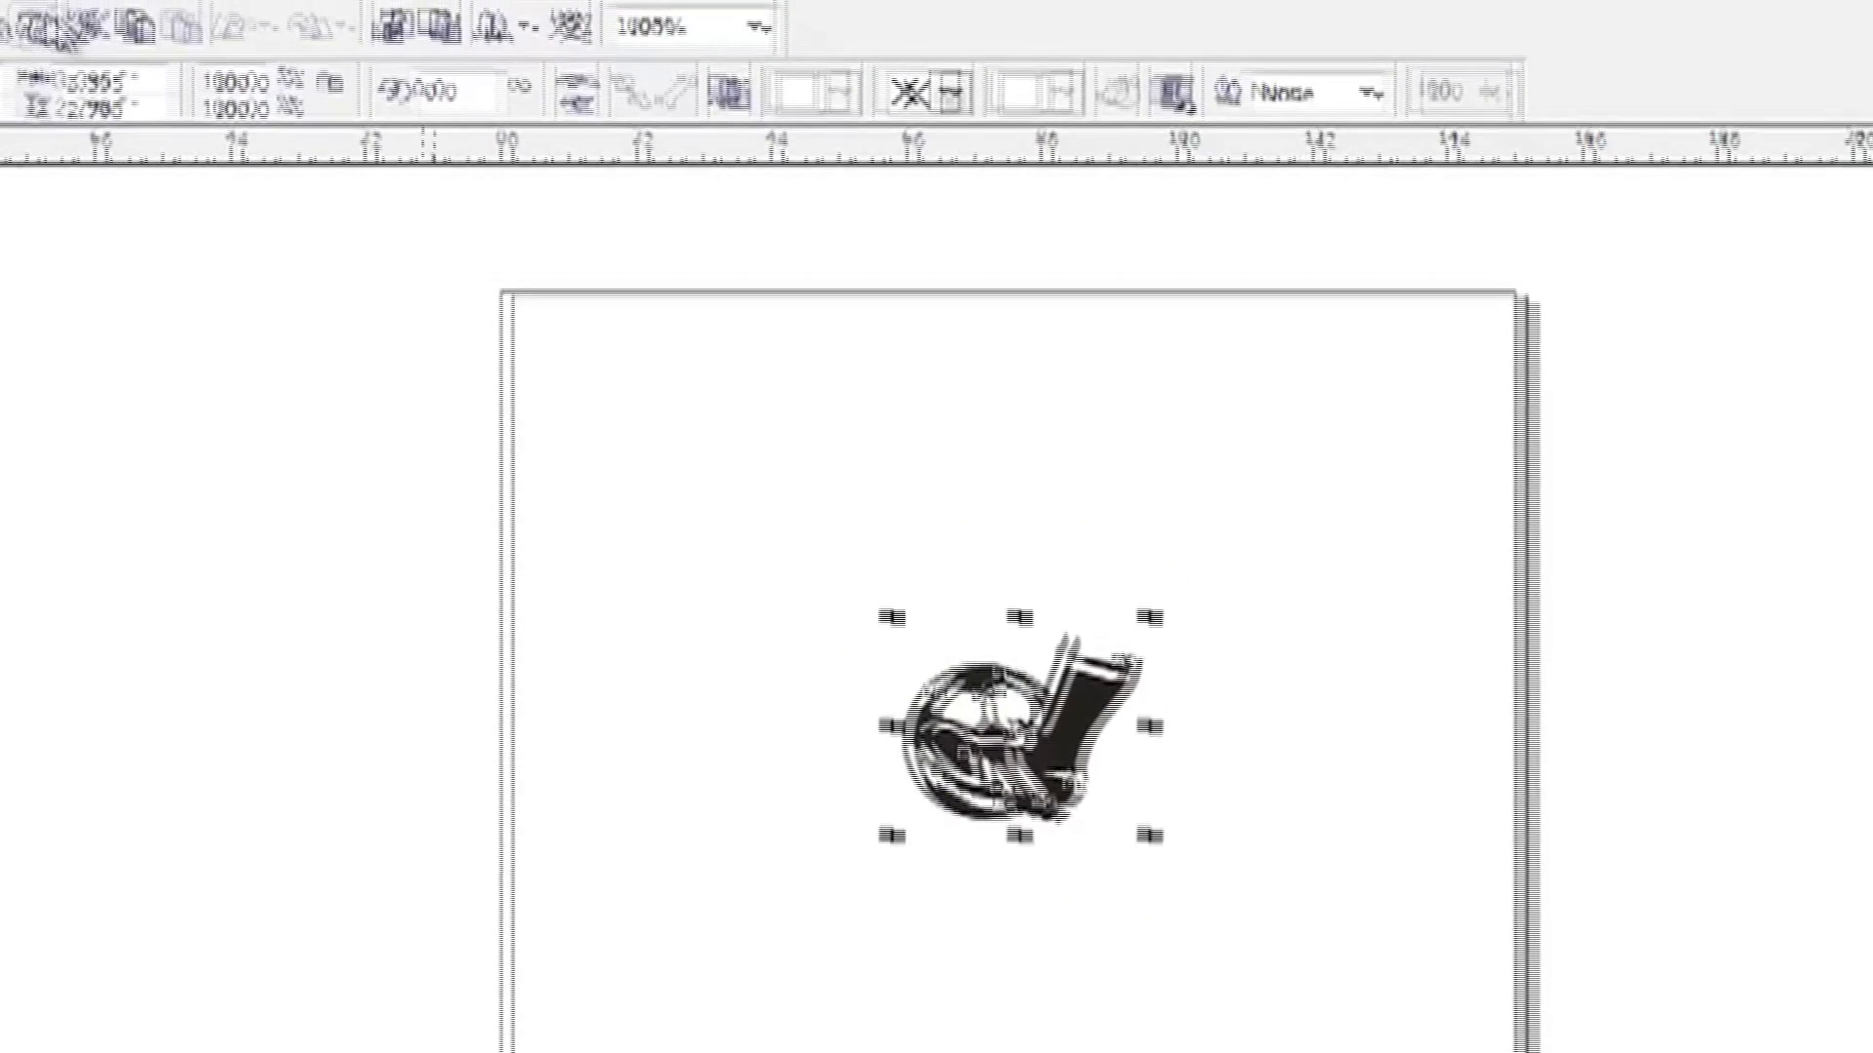
left_click_drag(157, 76, 2, 69)
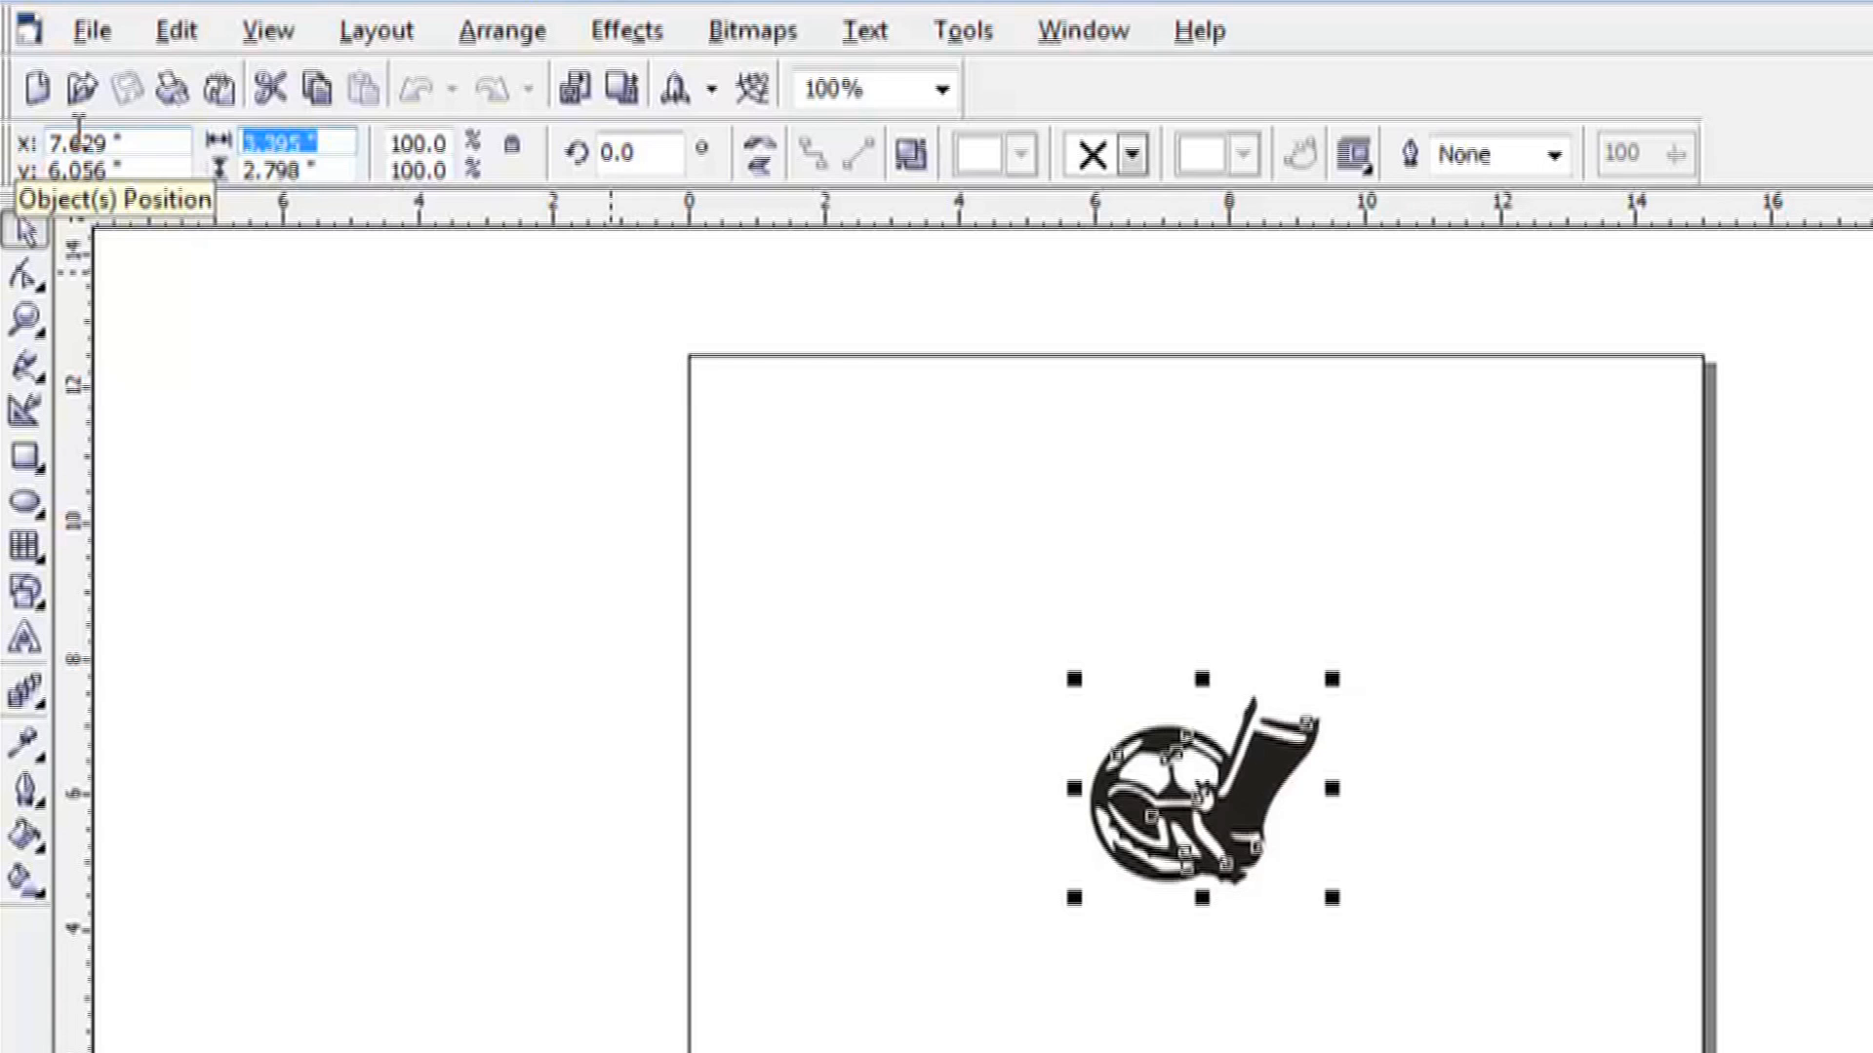
type("6")
key("Return")
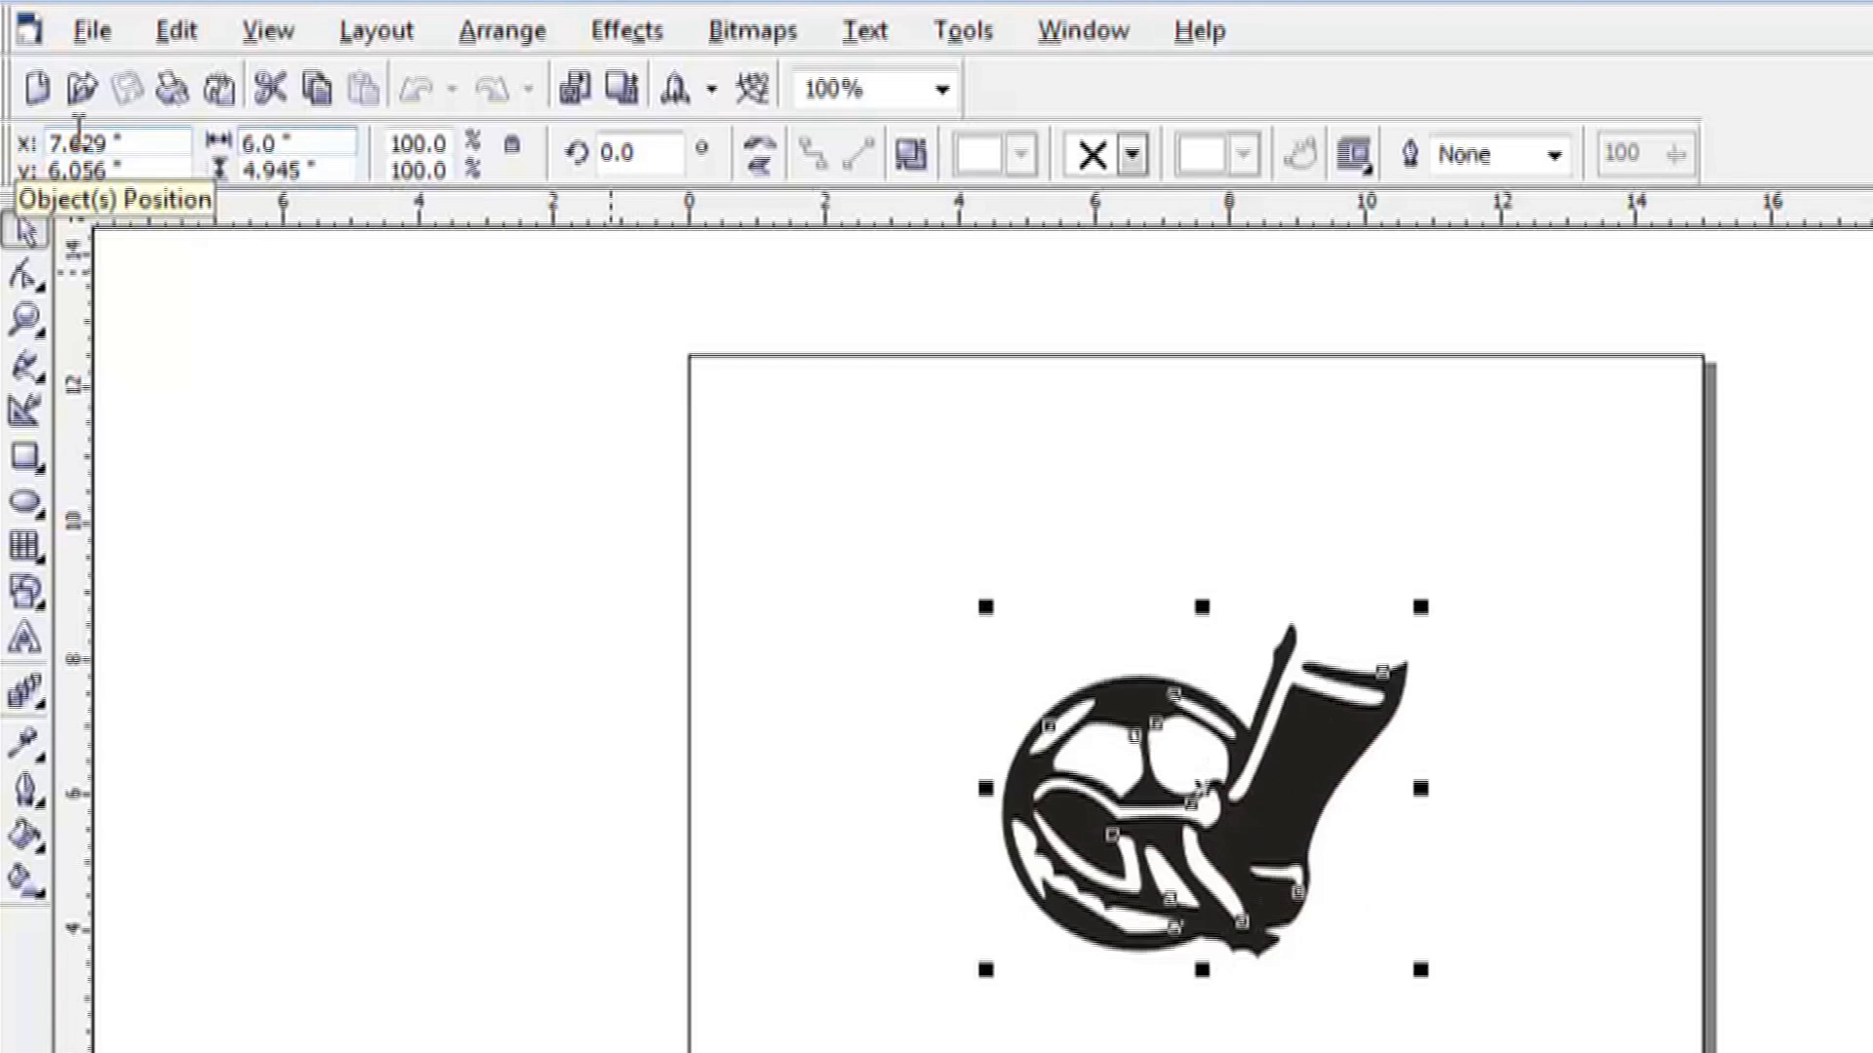
left_click_drag(1186, 790, 964, 729)
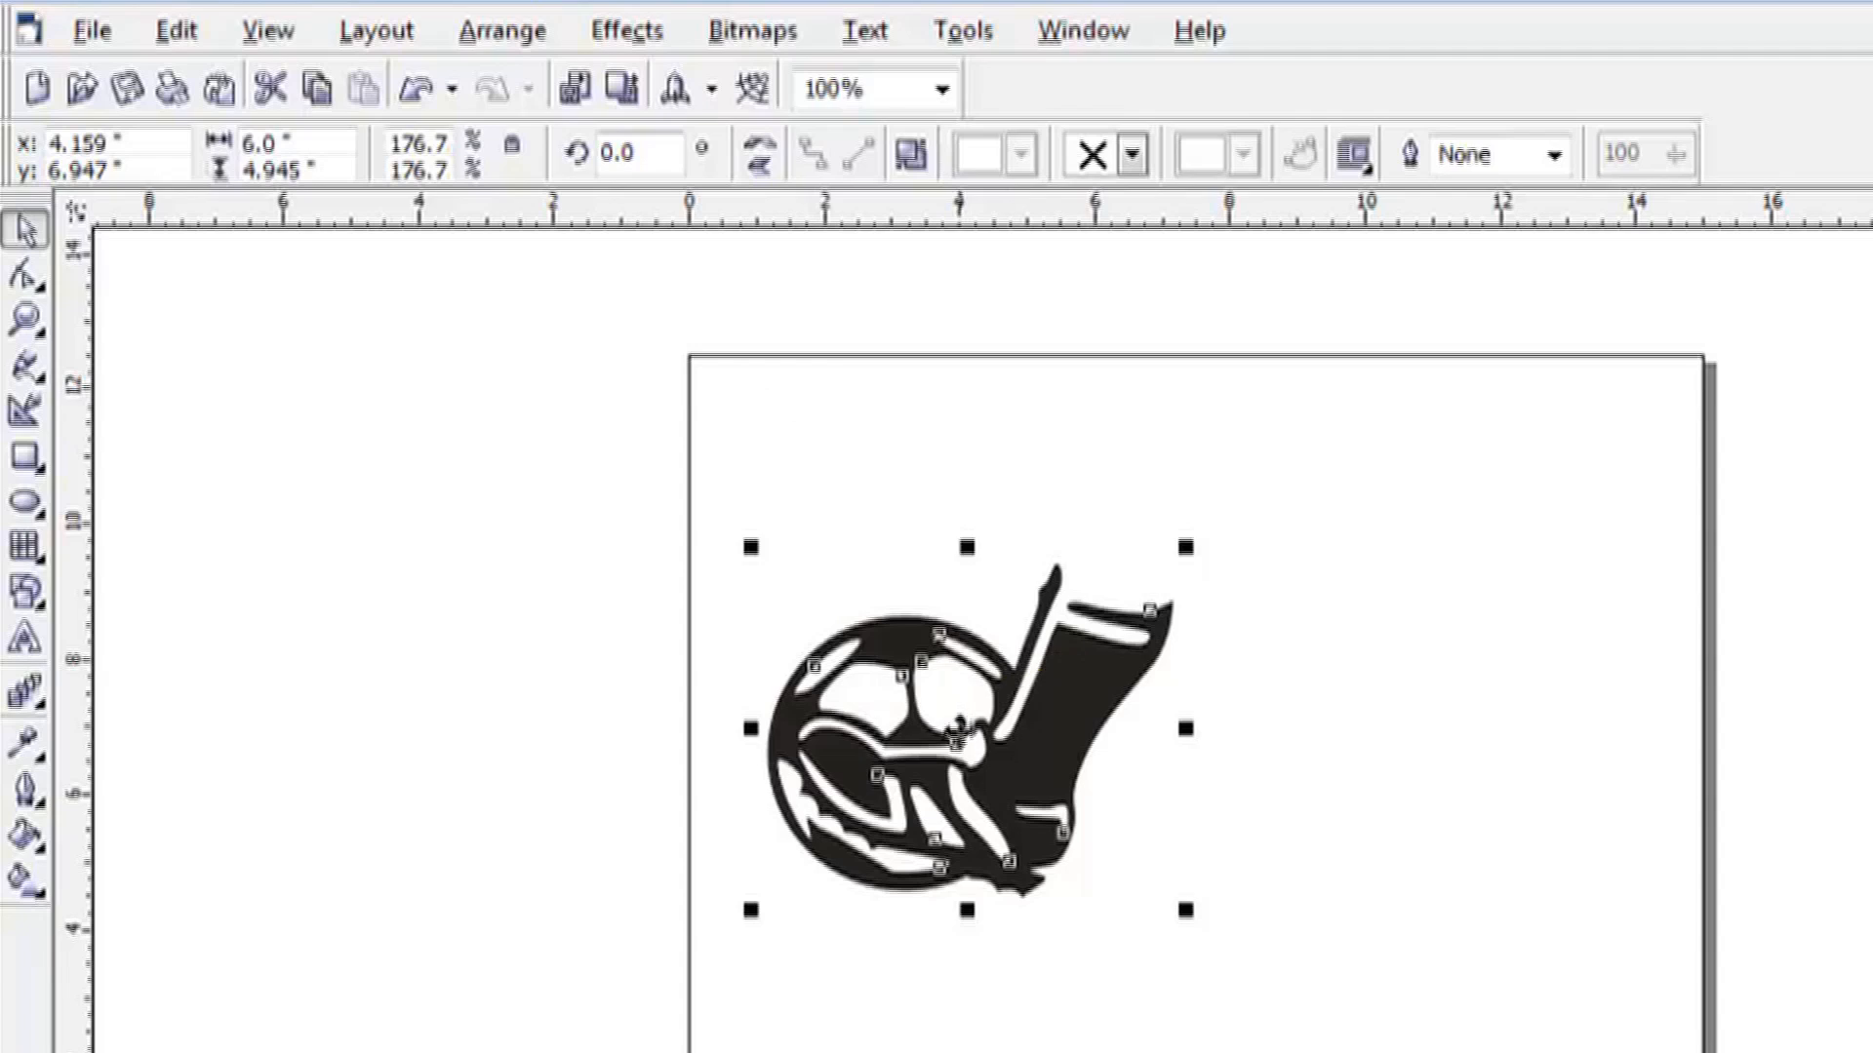
Copy and paste the soccer design, and place the duplicate beside the original at about X 11.03 and Y 6.65 inches.
right_click(907, 751)
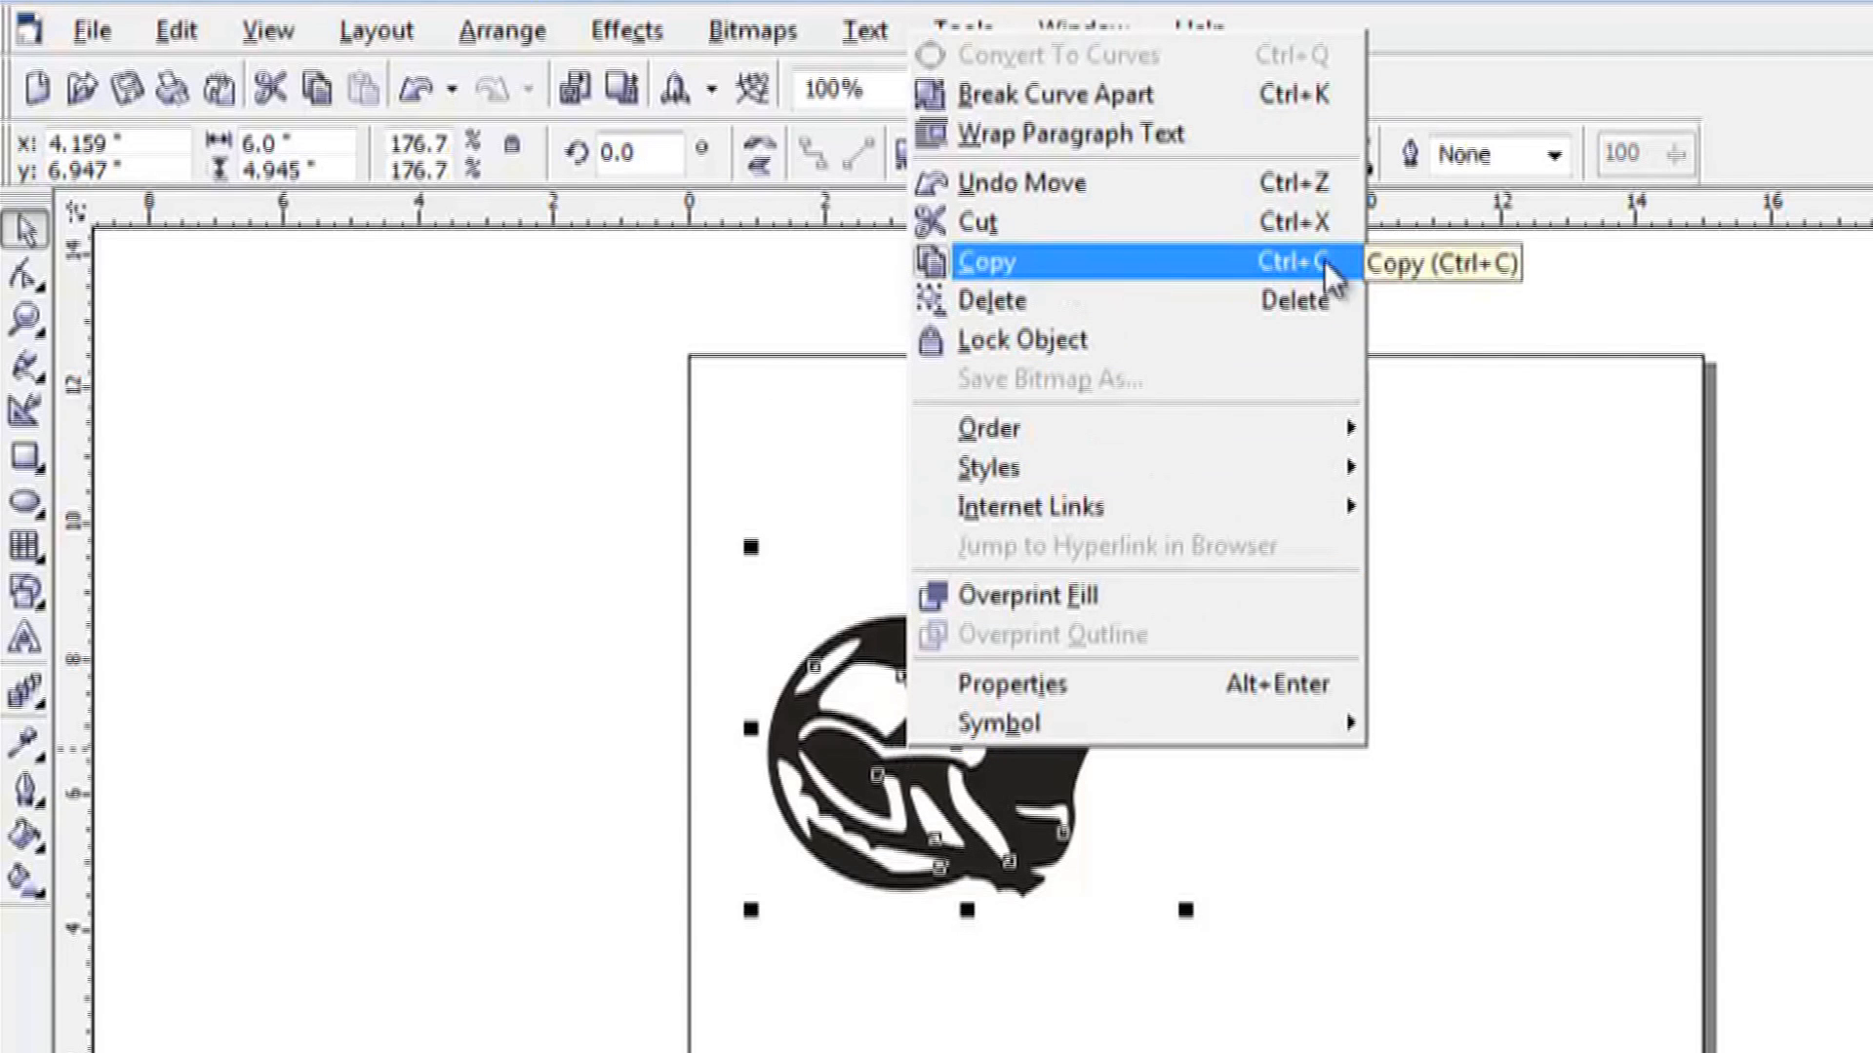
left_click(1138, 273)
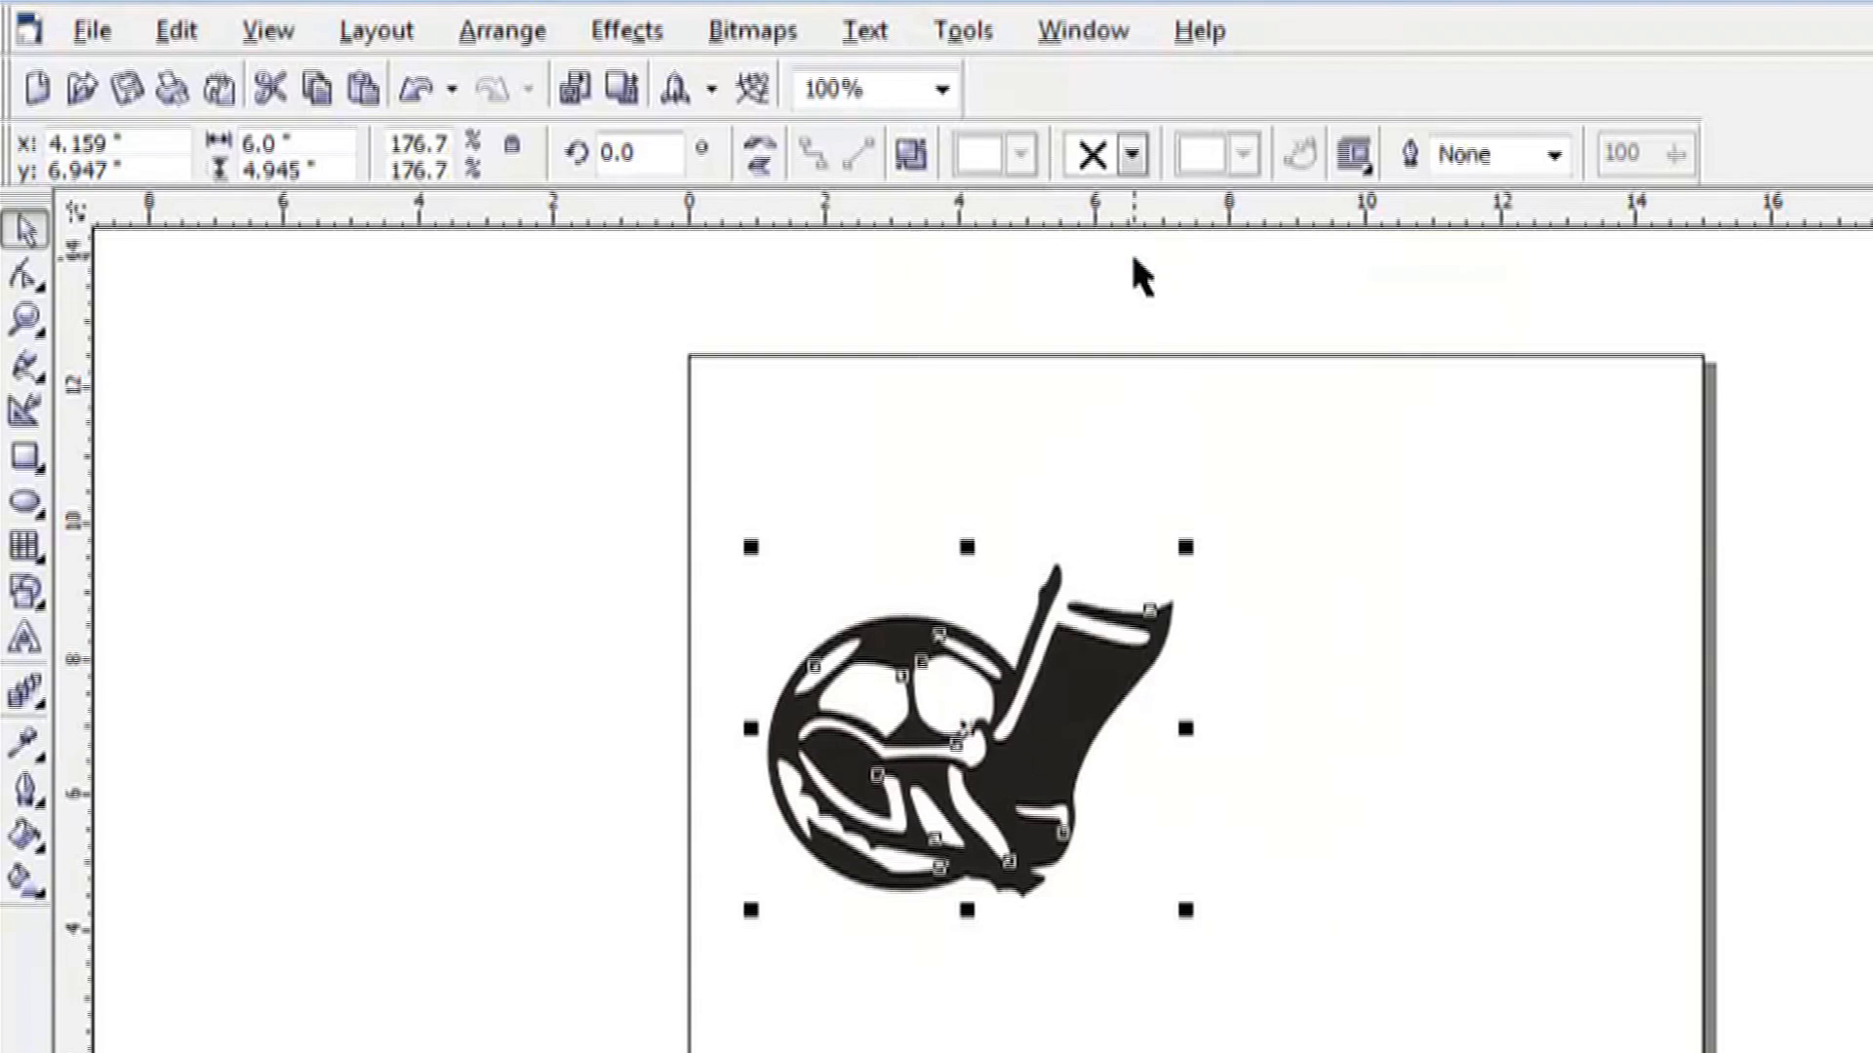
right_click(1278, 753)
left_click(1379, 966)
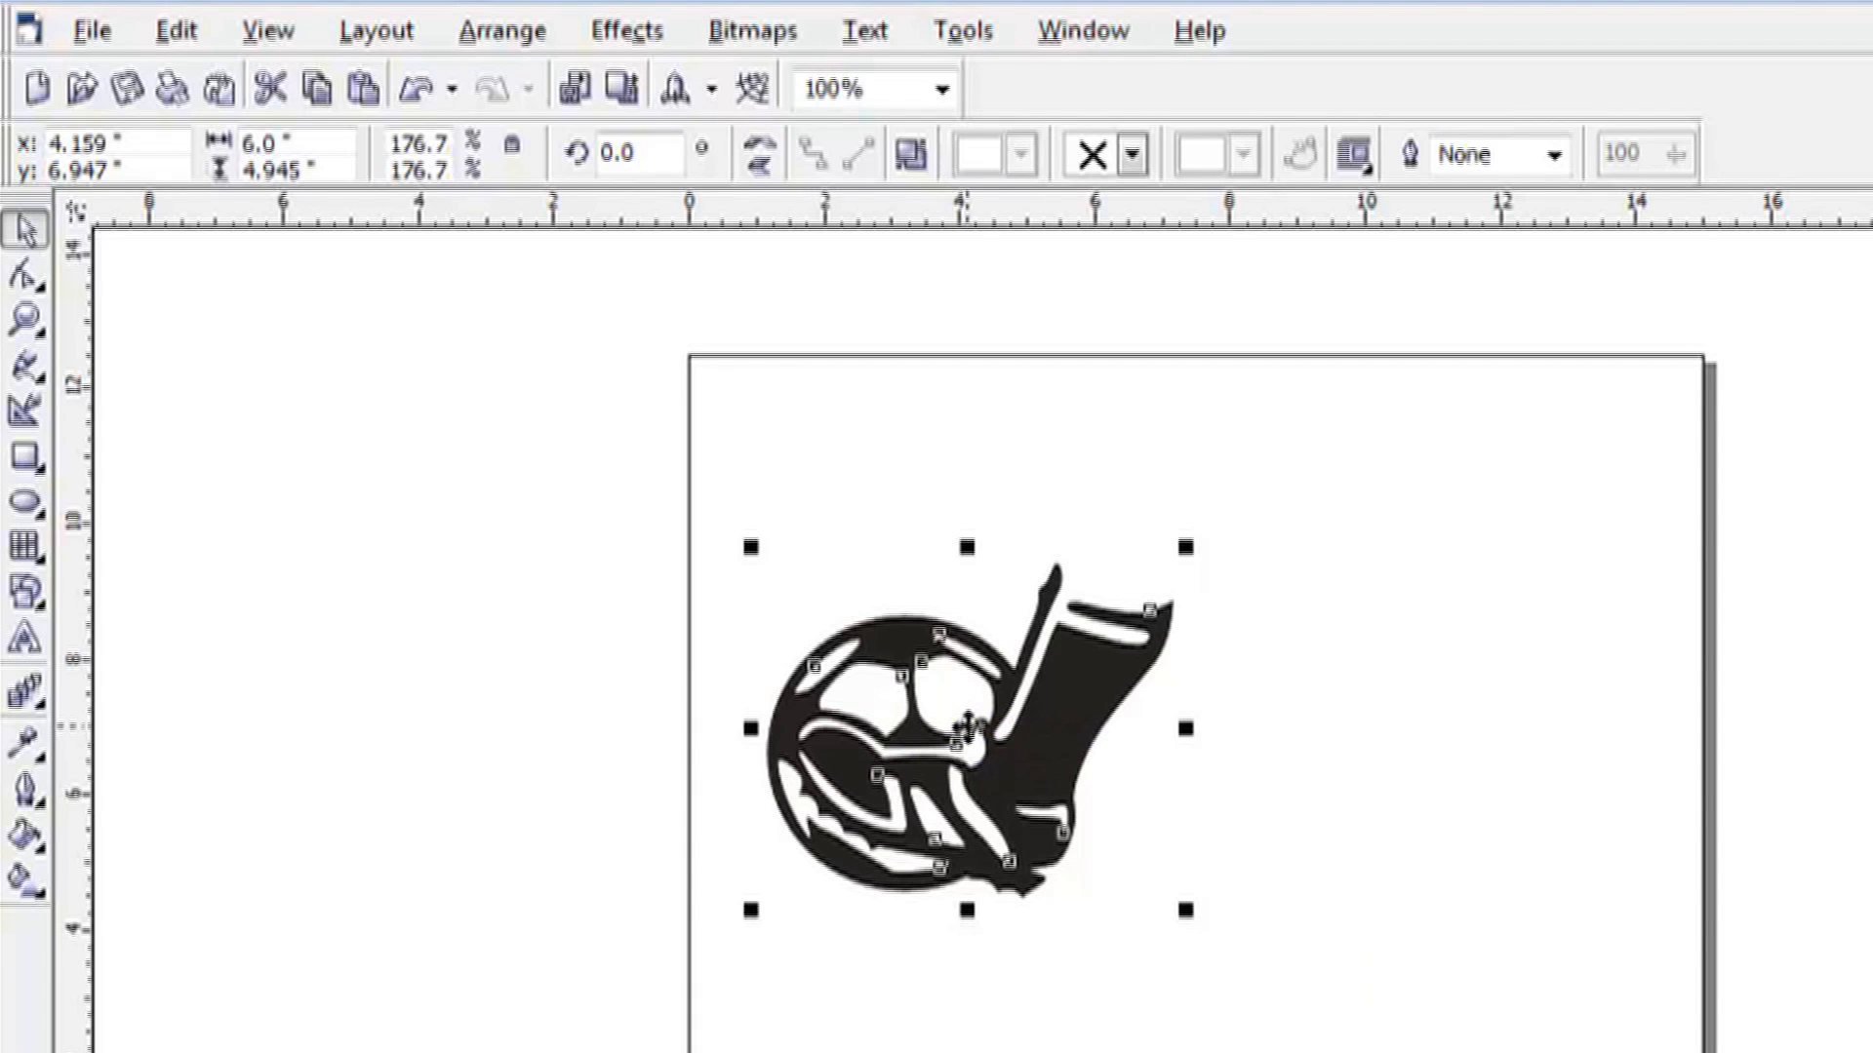
left_click_drag(965, 727, 1434, 747)
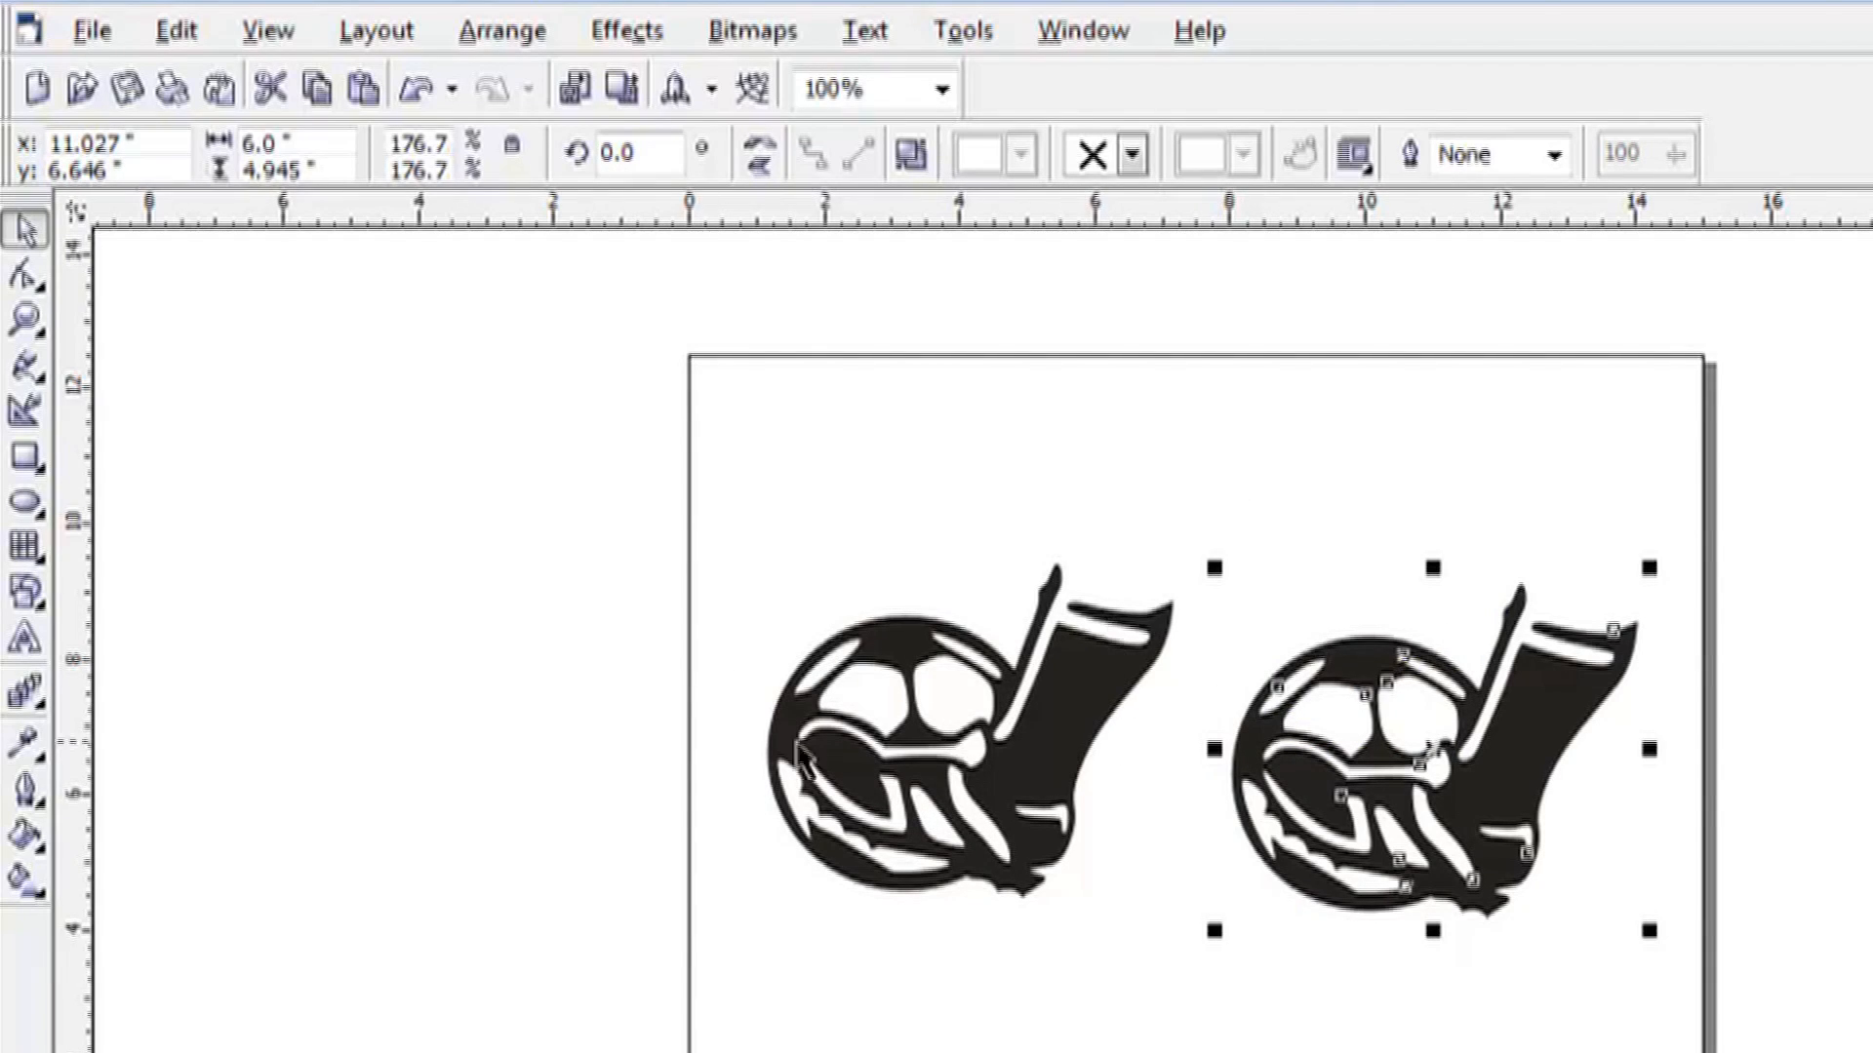
Mirror the duplicate soccer design horizontally, and move it level with the original at about X 10.53 and Y 6.95 inches.
left_click(764, 158)
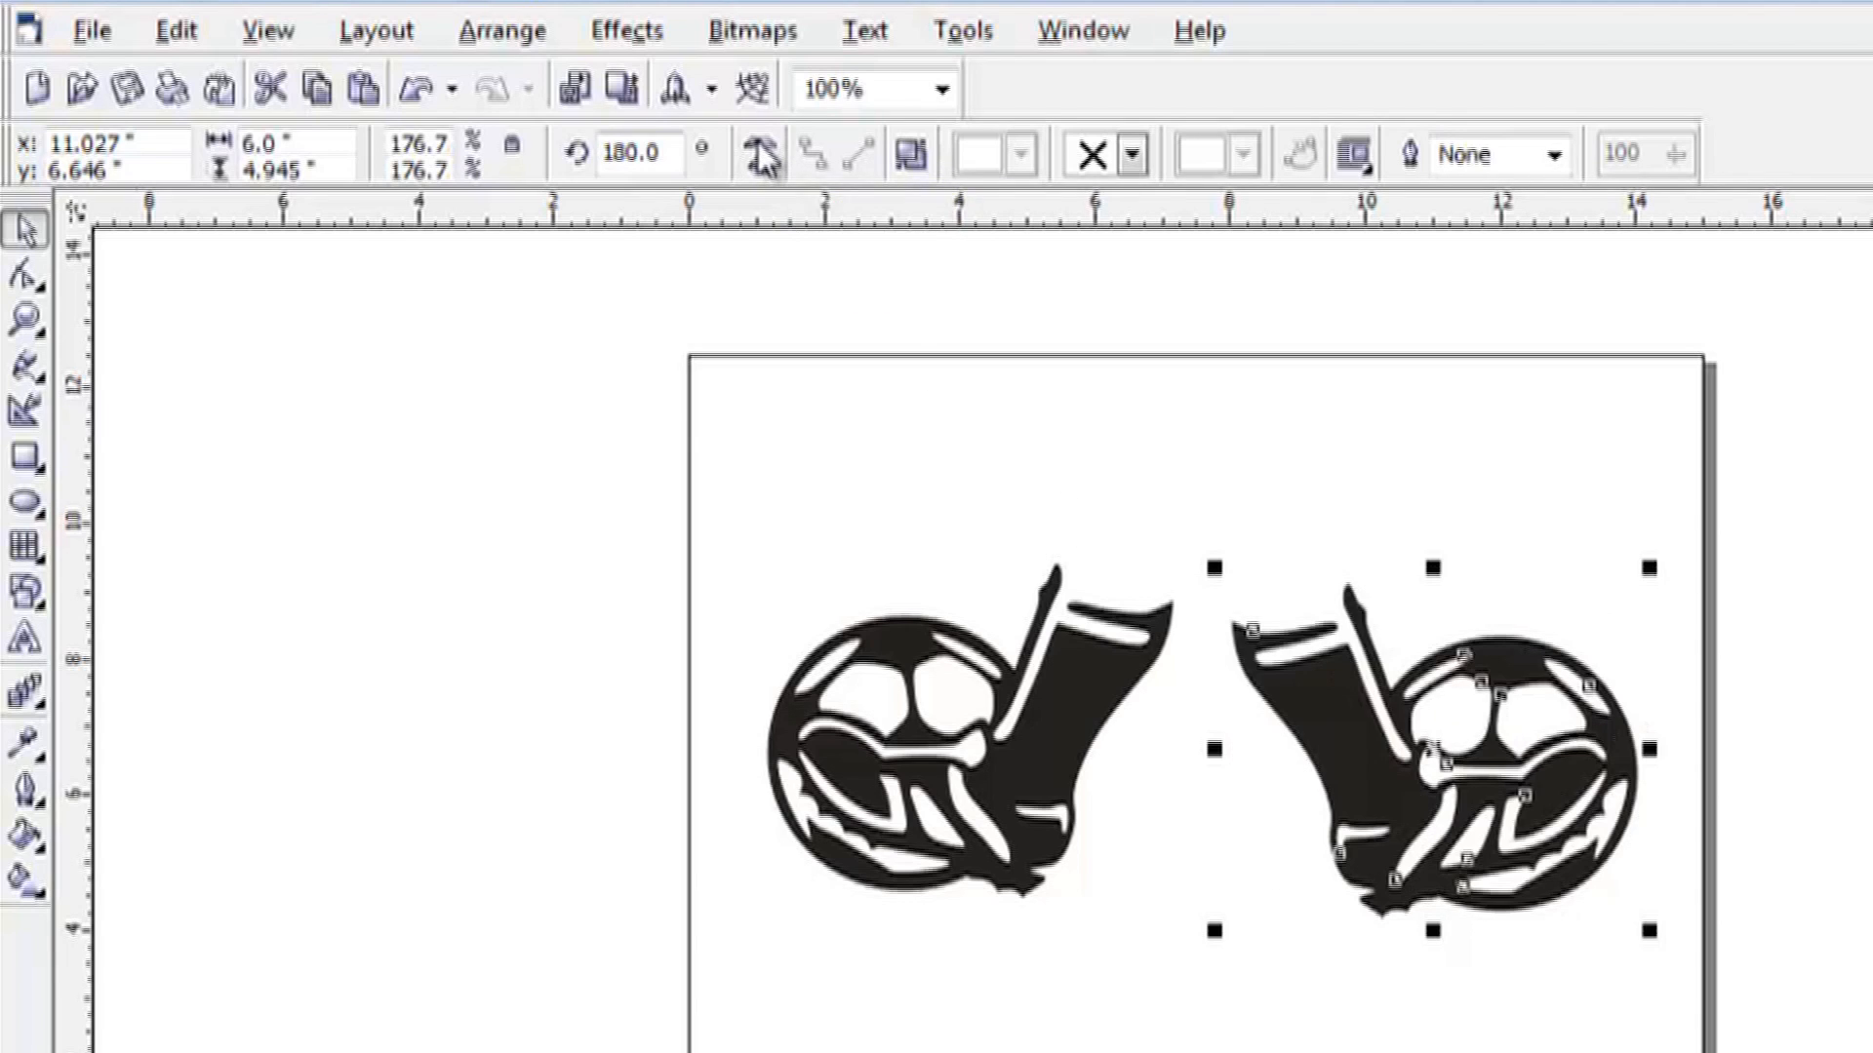
left_click_drag(1430, 745, 1389, 718)
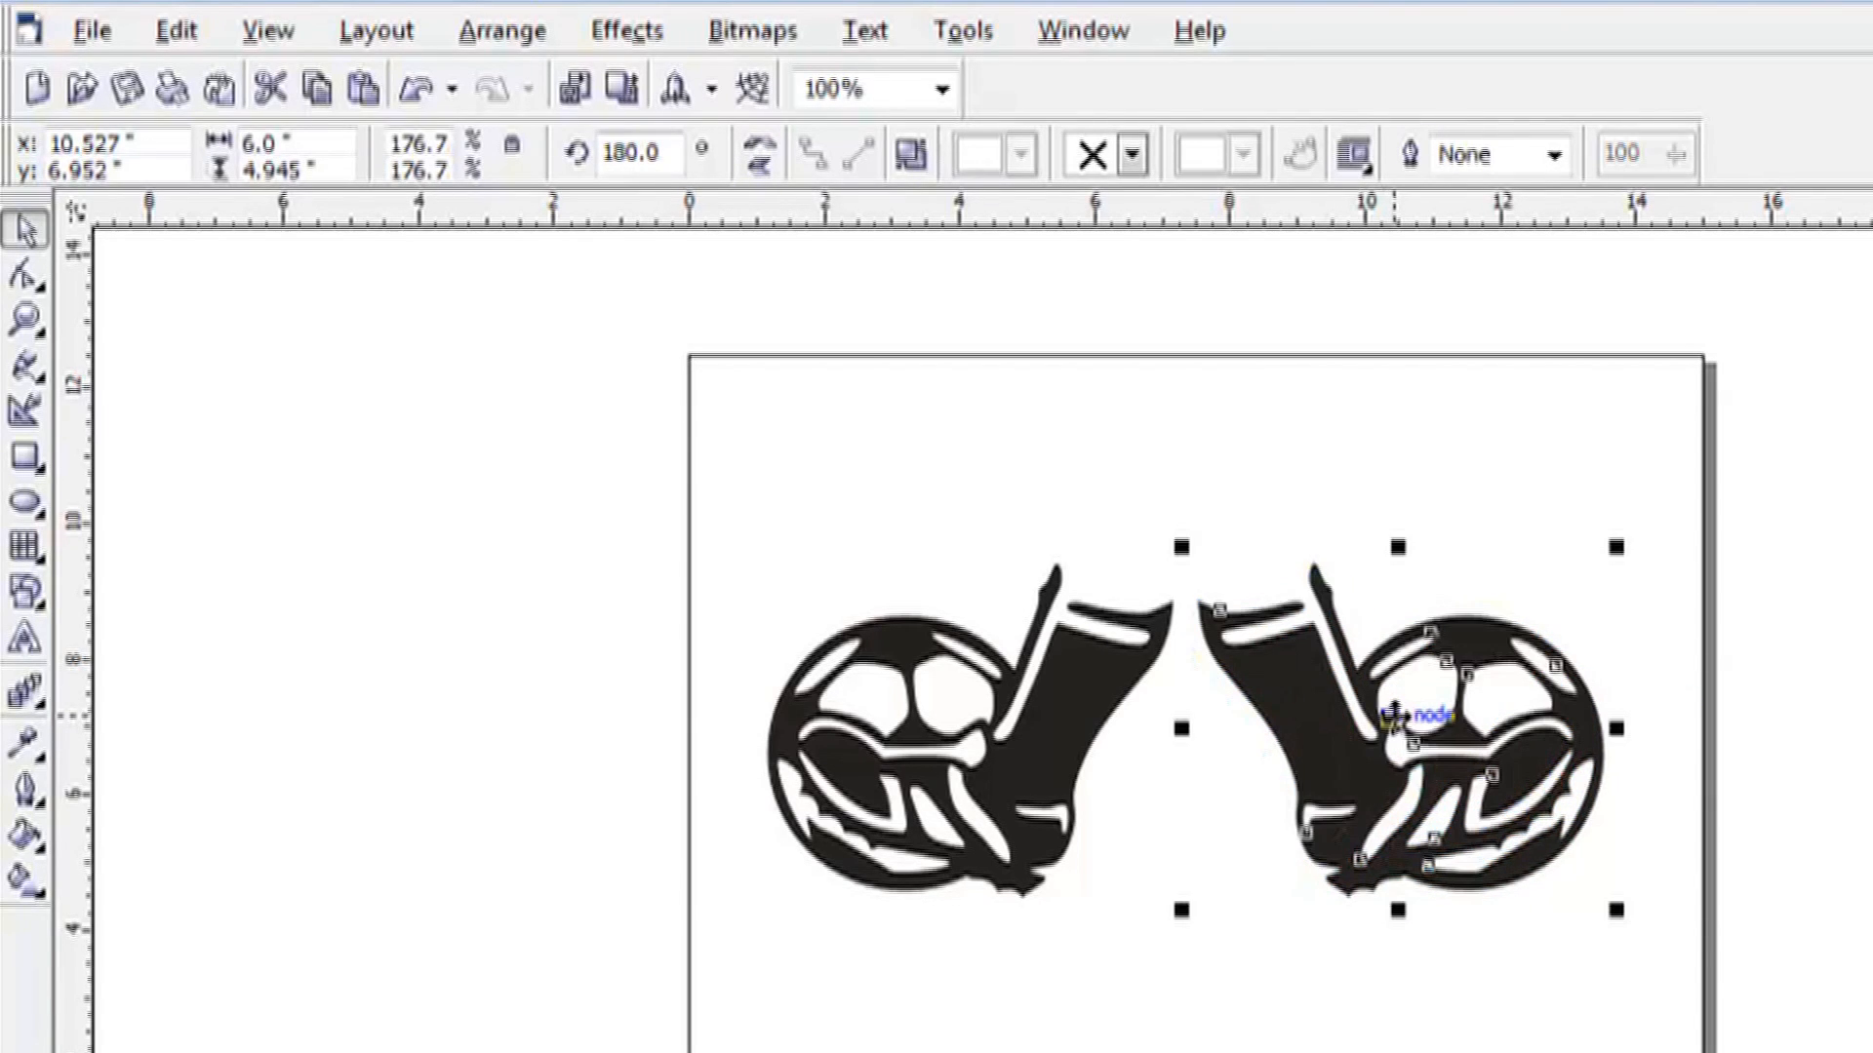
left_click(1258, 501)
left_click(1337, 764)
left_click(686, 903)
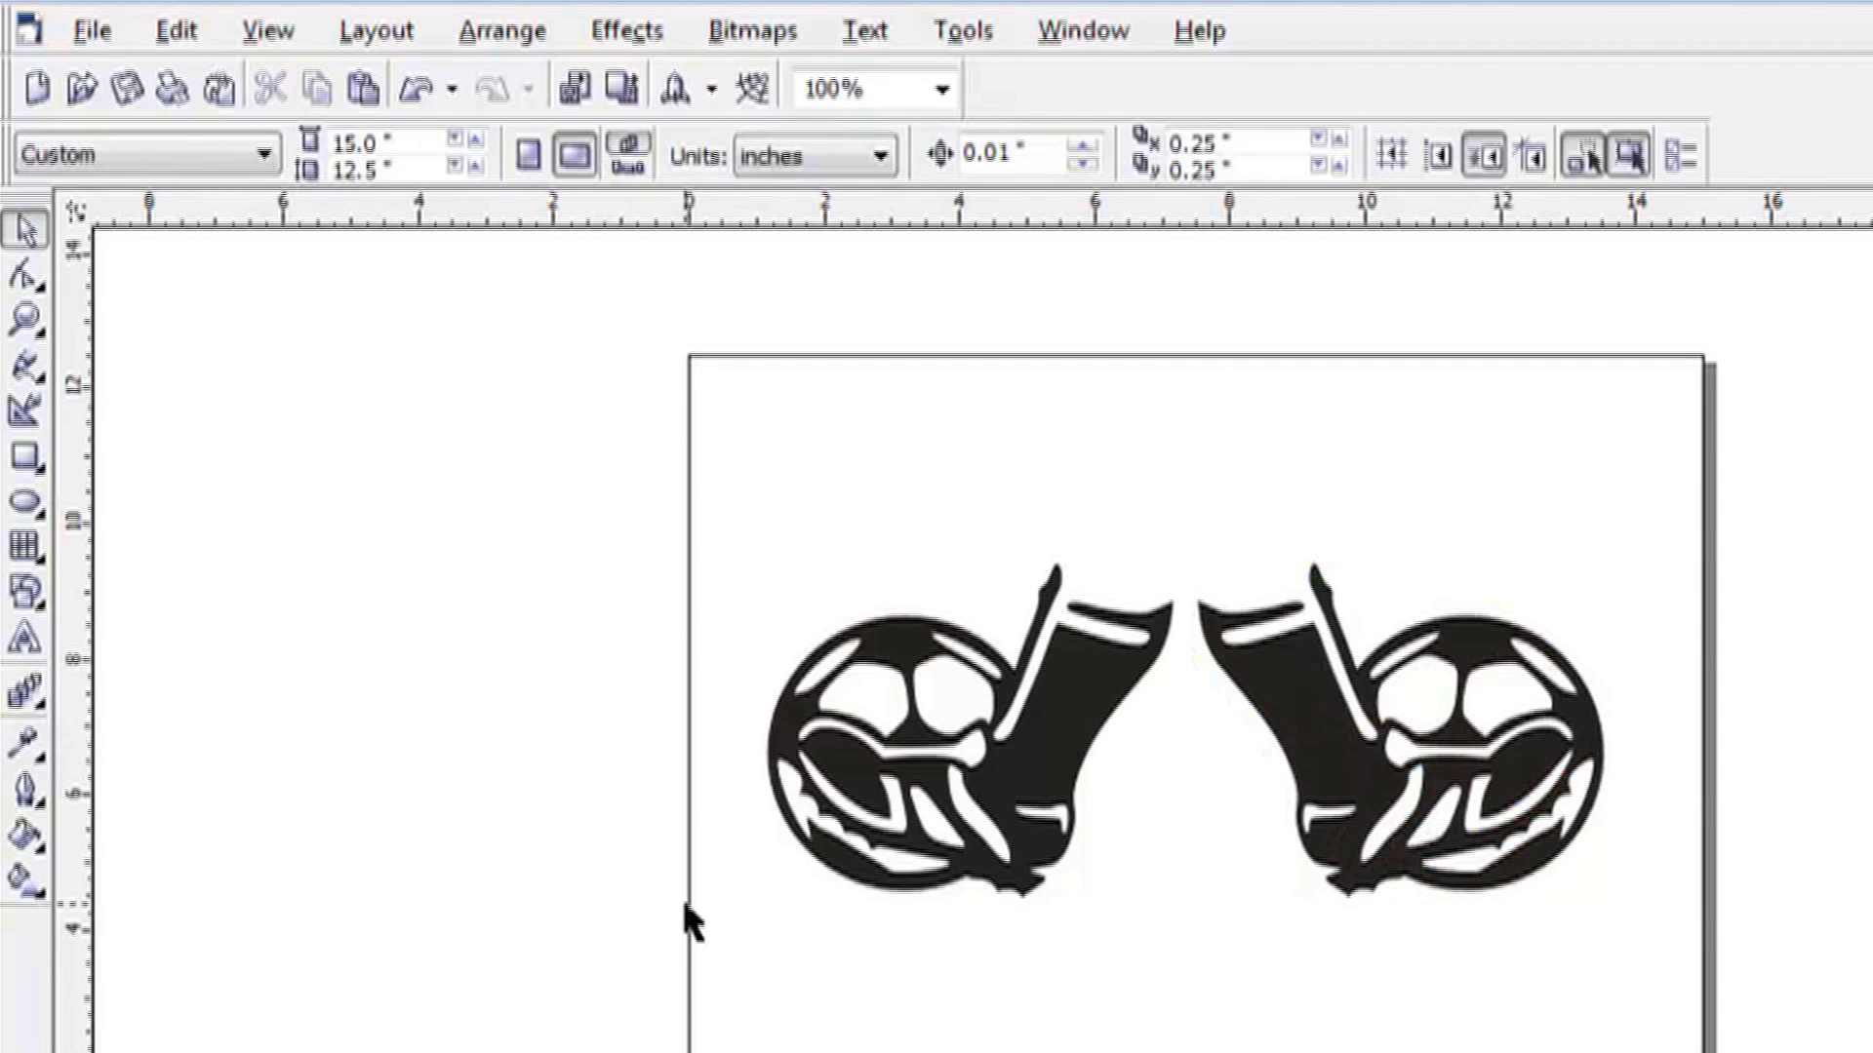
Align the centers of the two mirrored soccer designs horizontally.
left_click_drag(627, 1019, 1677, 474)
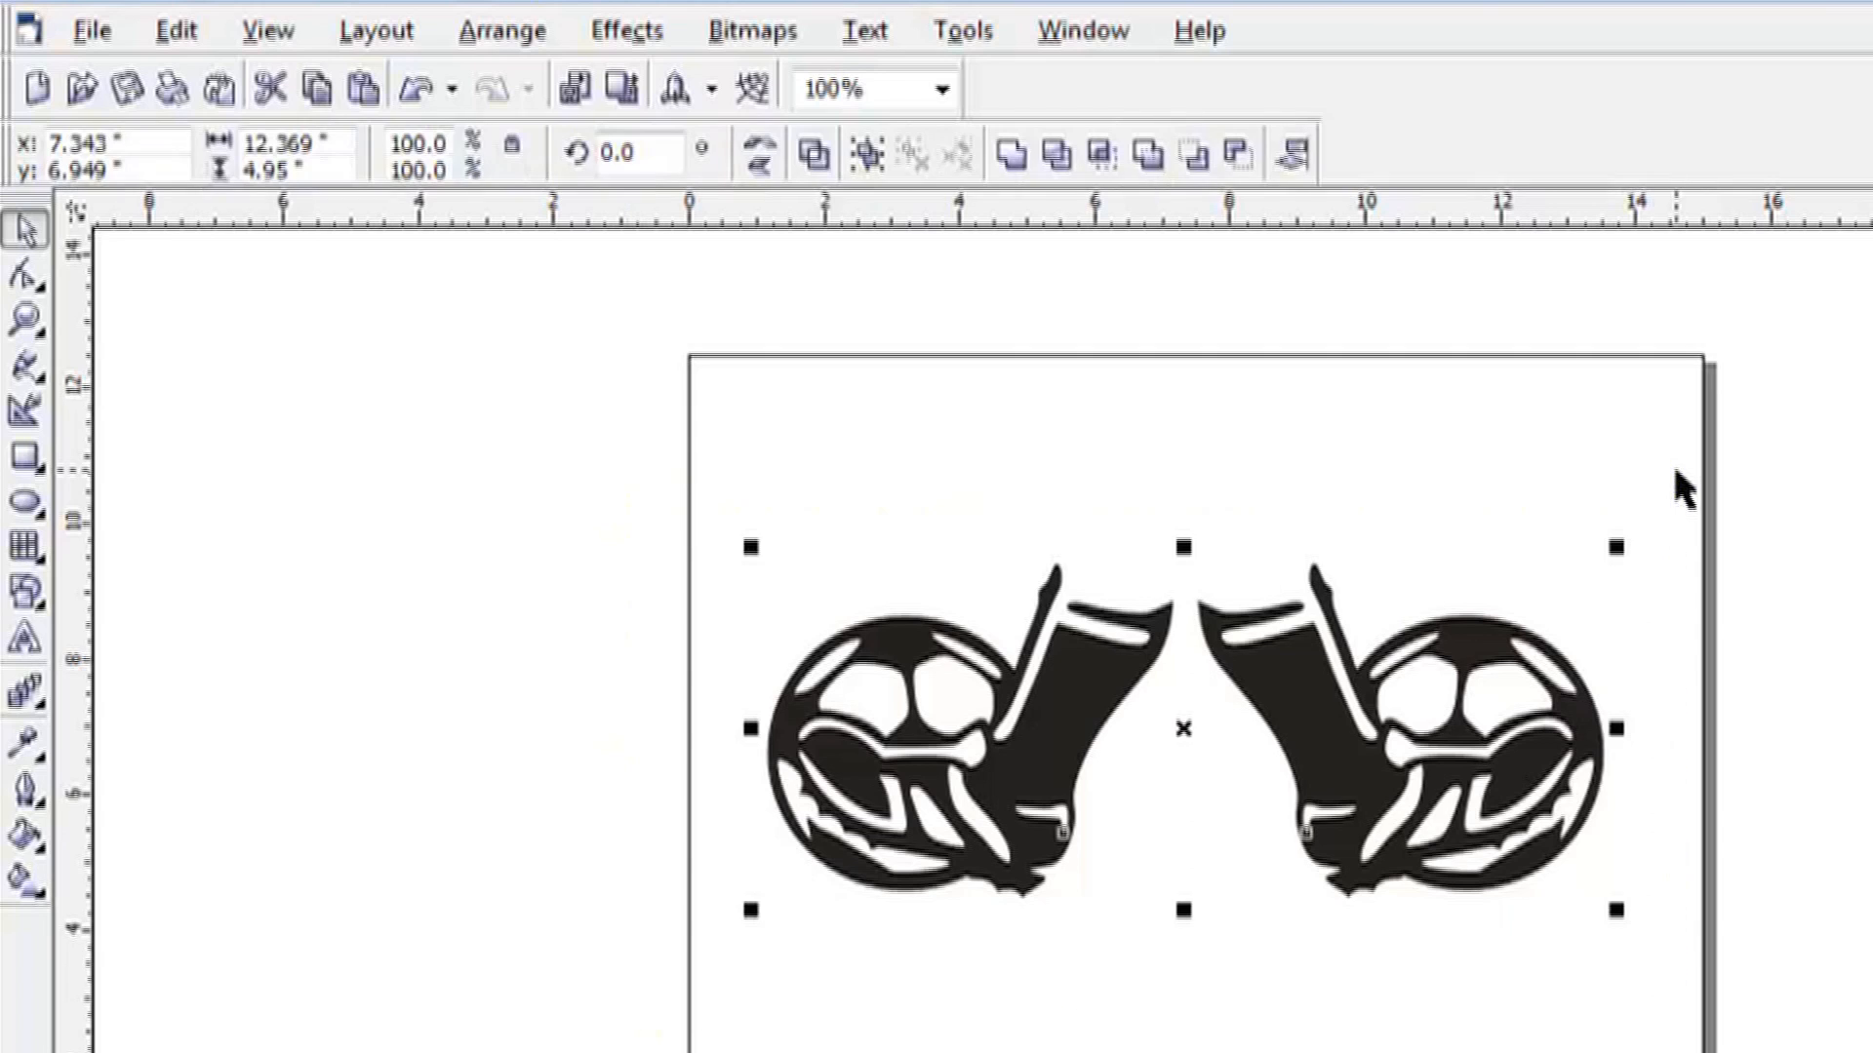
left_click(484, 26)
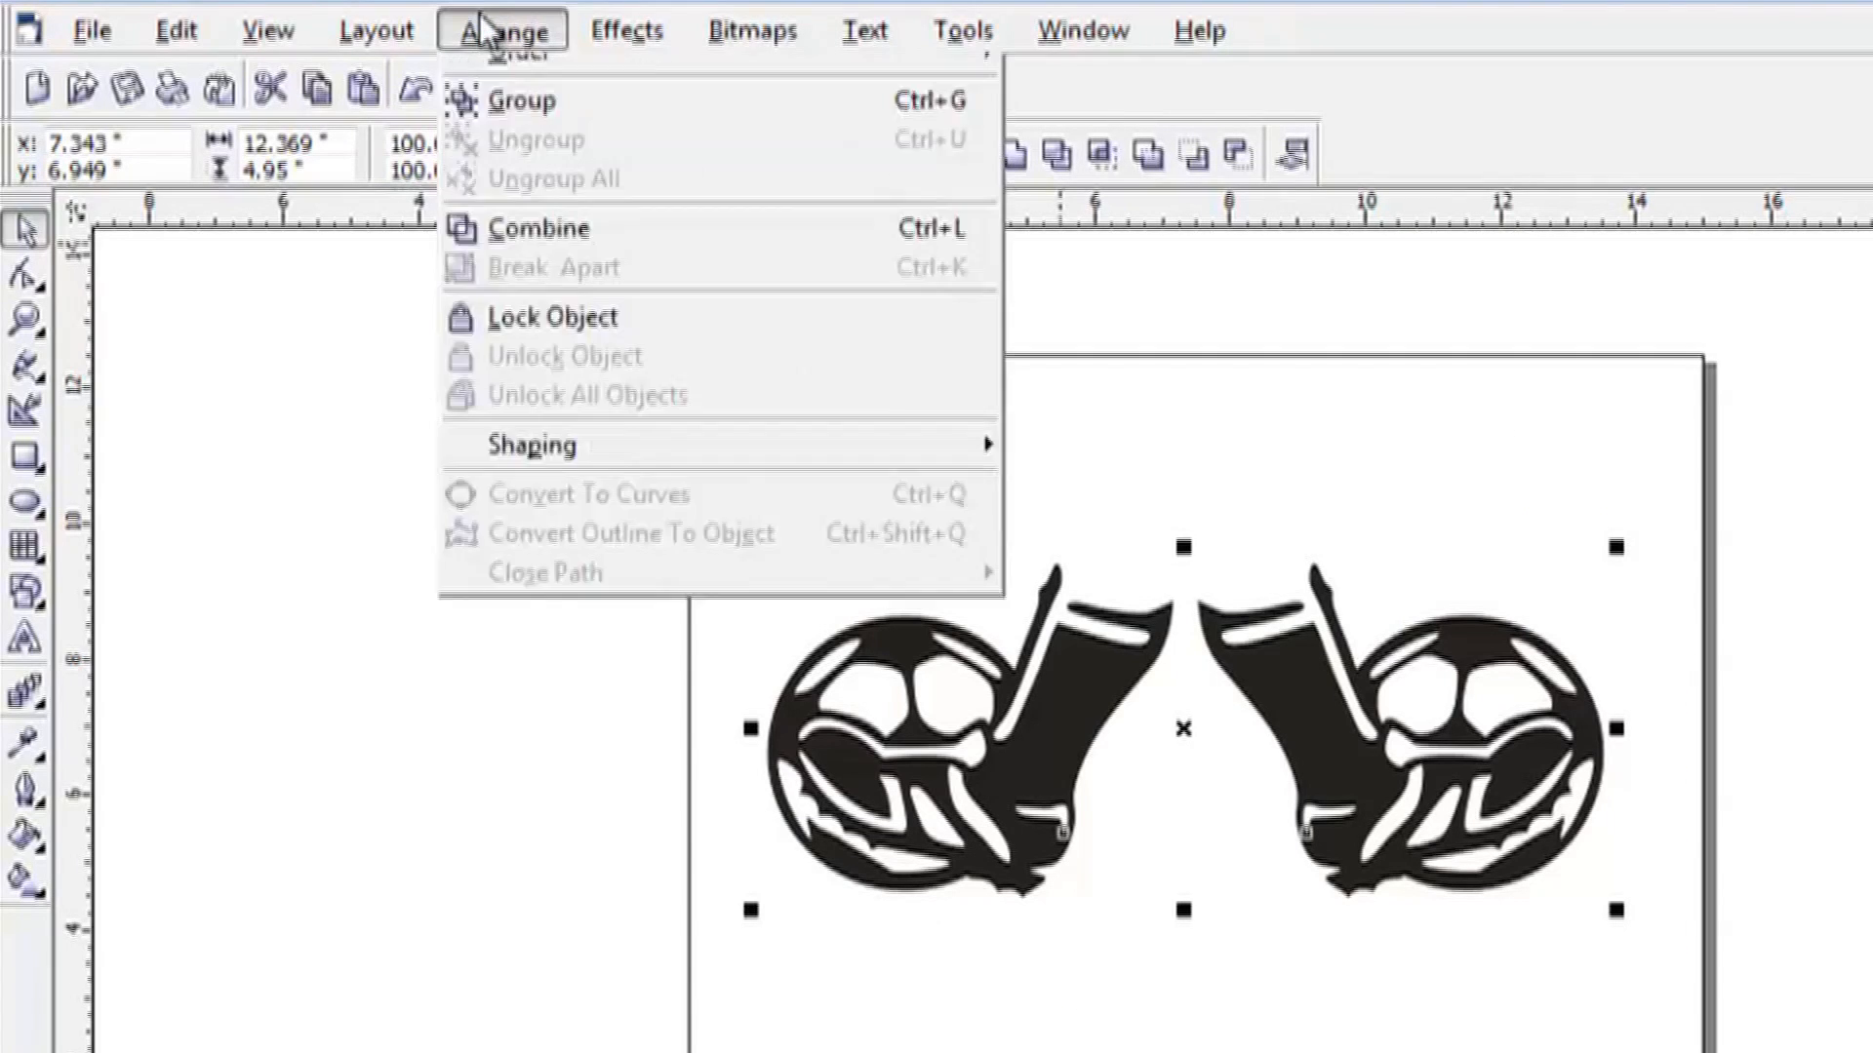
mouse_move(652, 181)
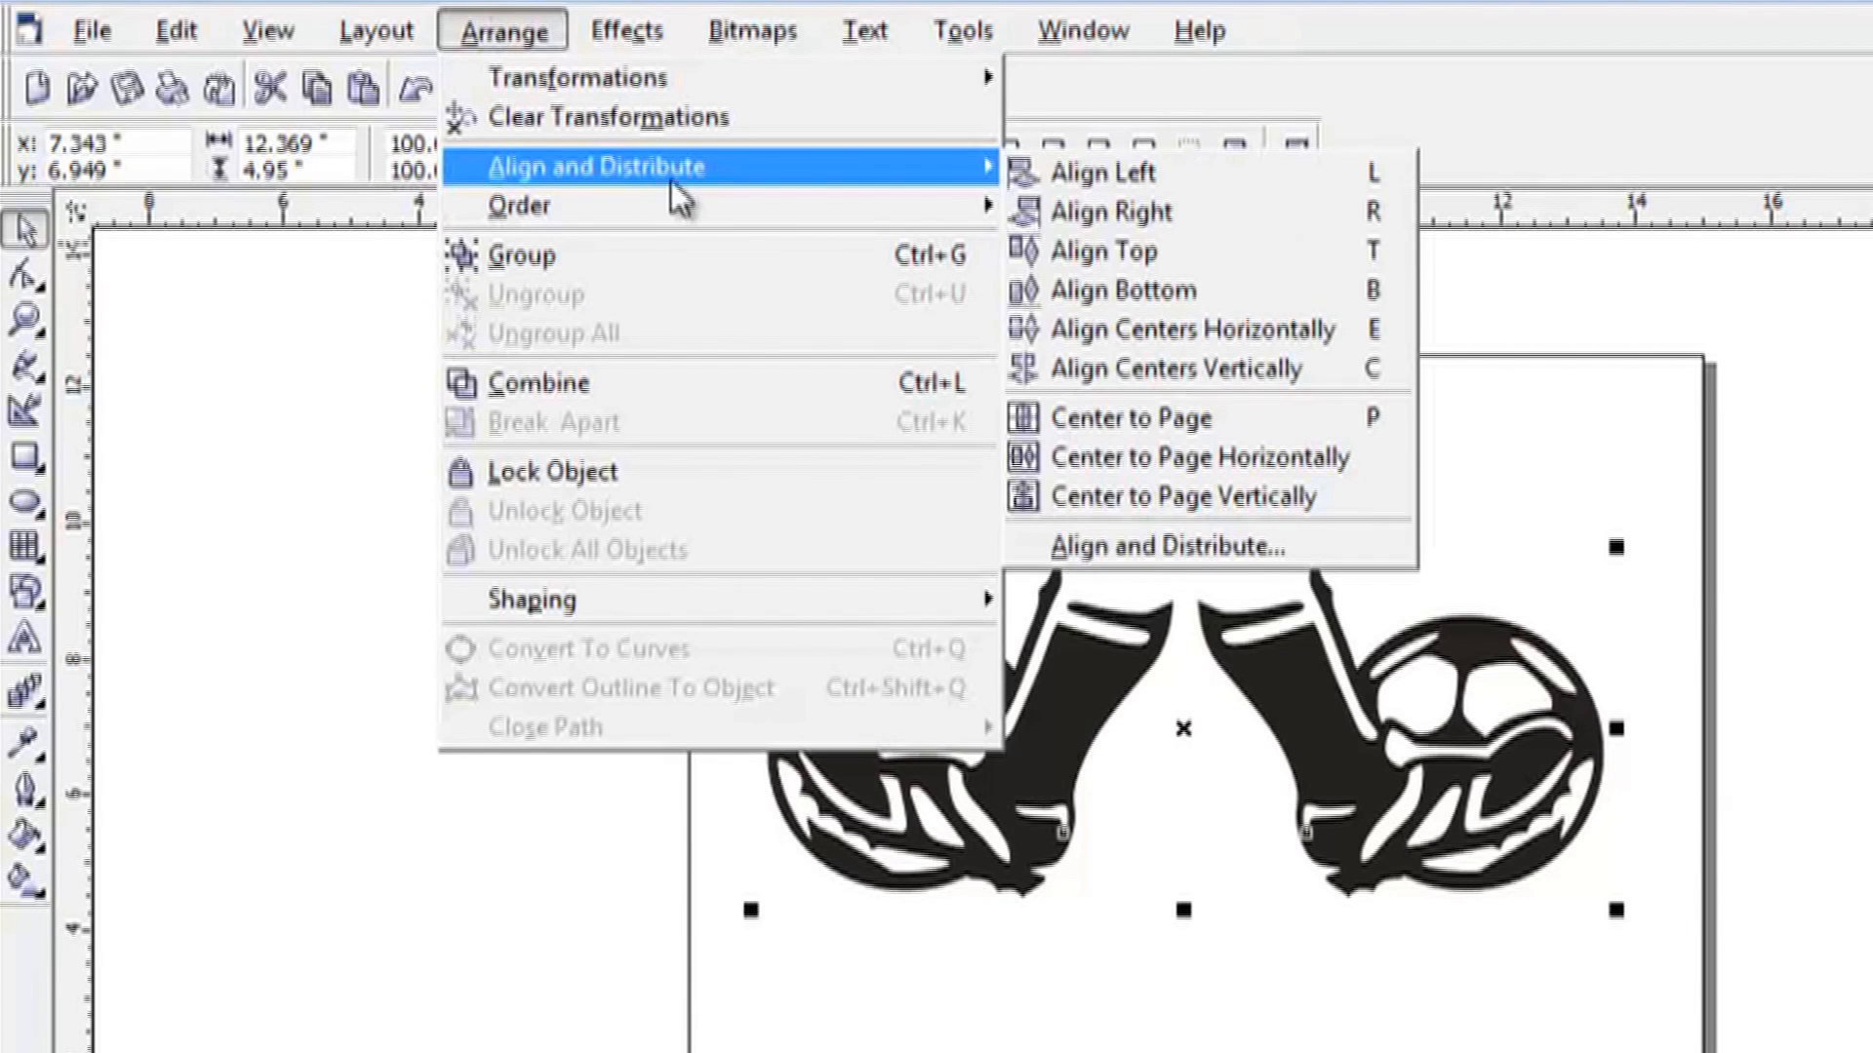
left_click(1124, 336)
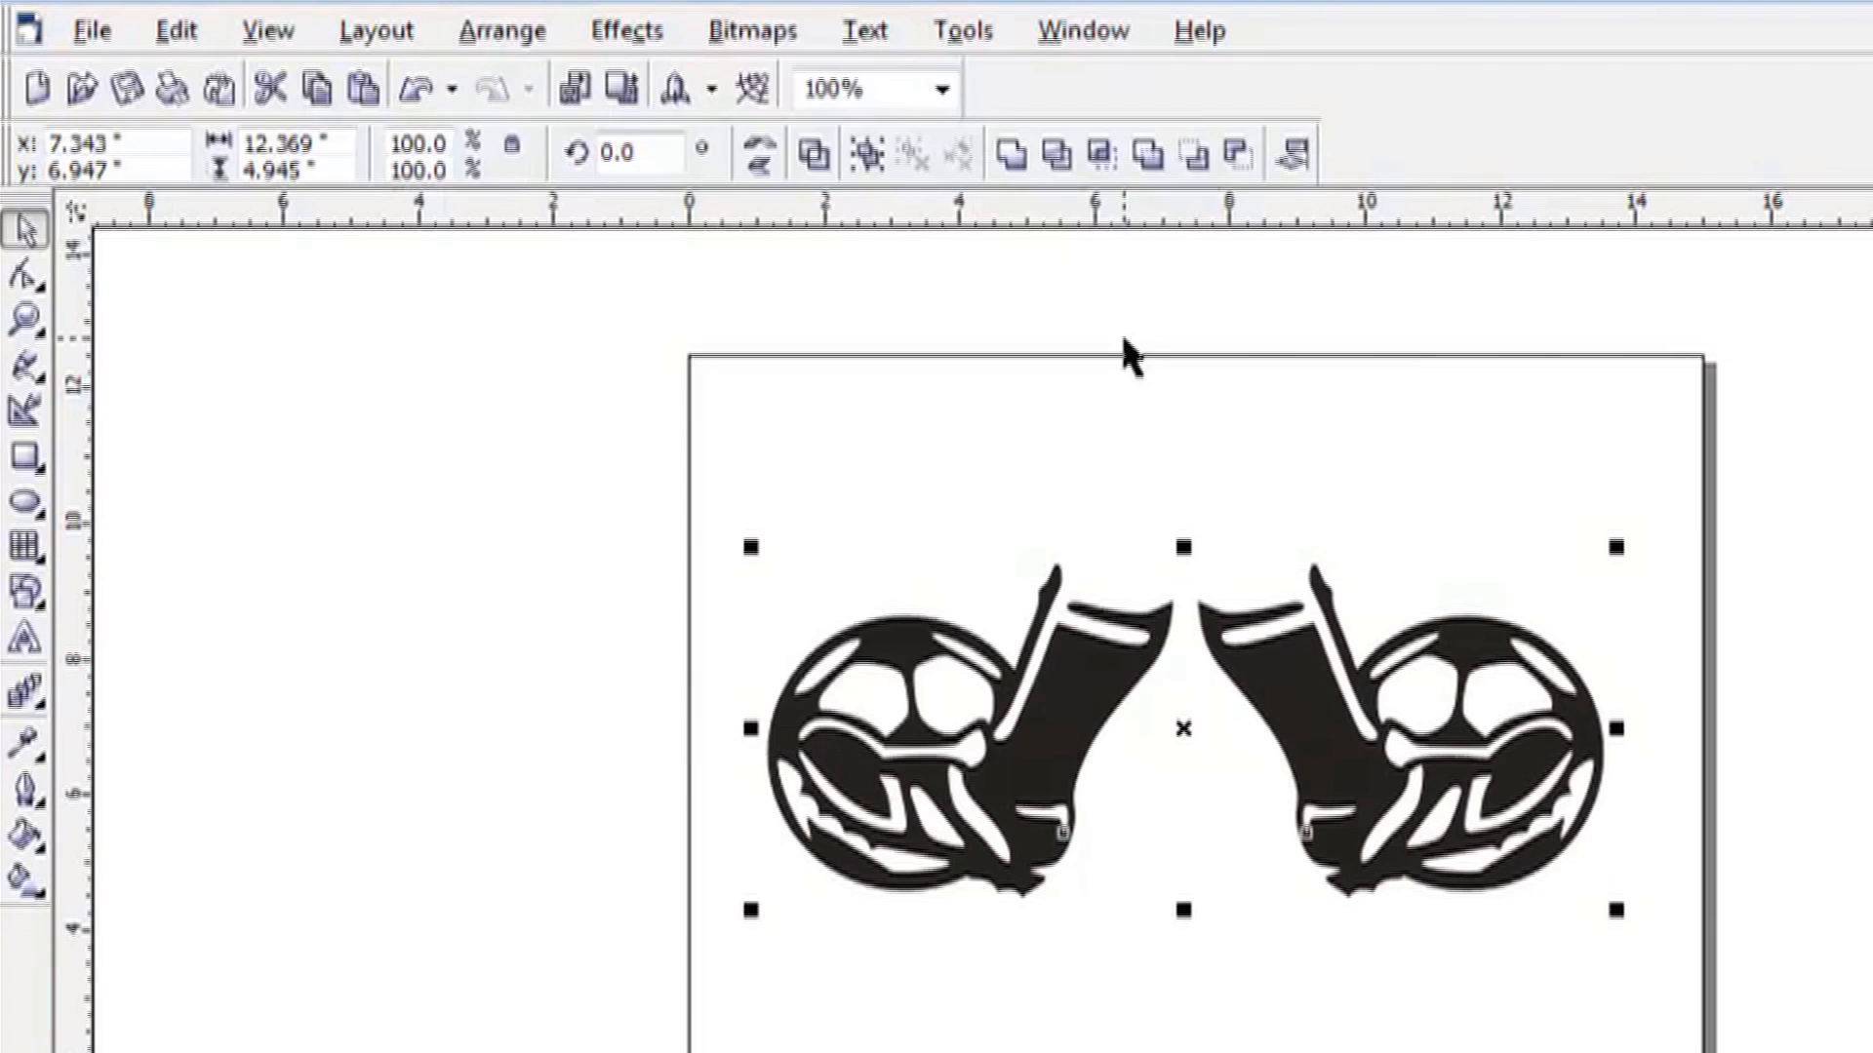
left_click(852, 458)
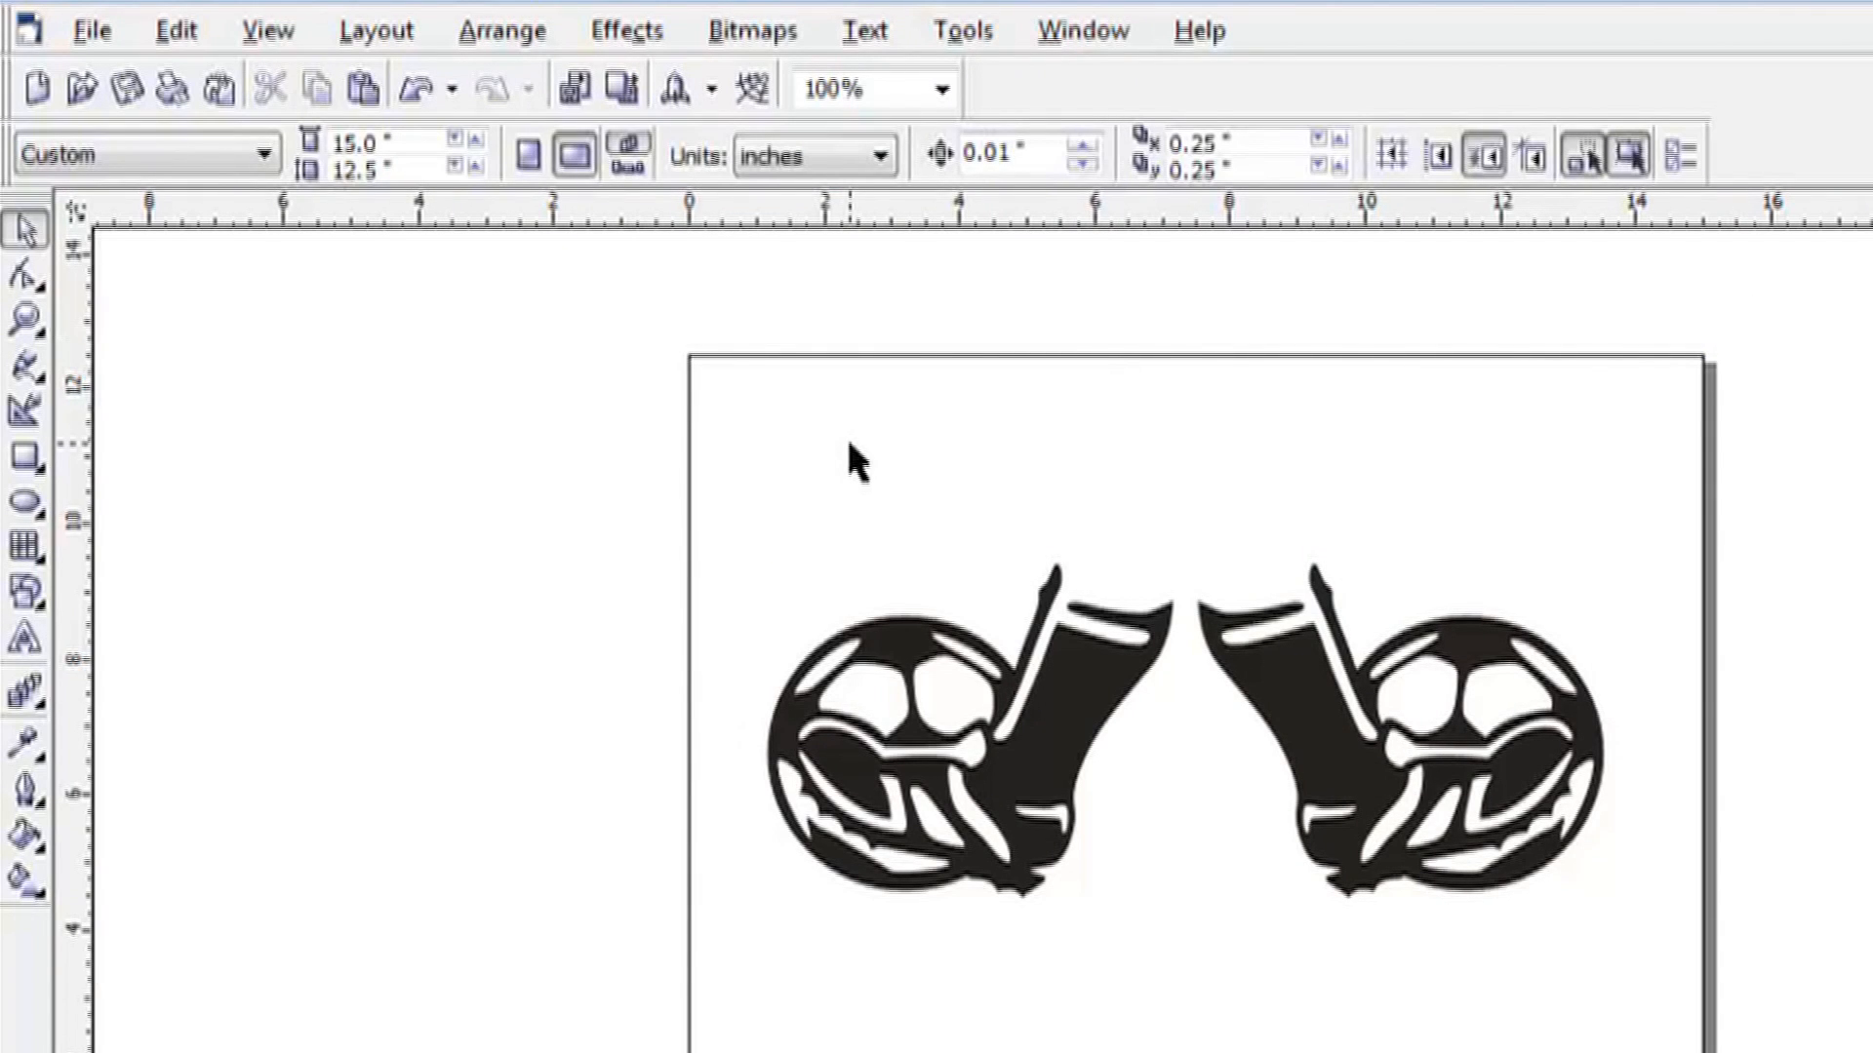
Add the text HEMPFIELD BOYS SOCCER below the soccer designs in the Microdot font at 24 pt.
left_click(25, 643)
left_click(957, 1000)
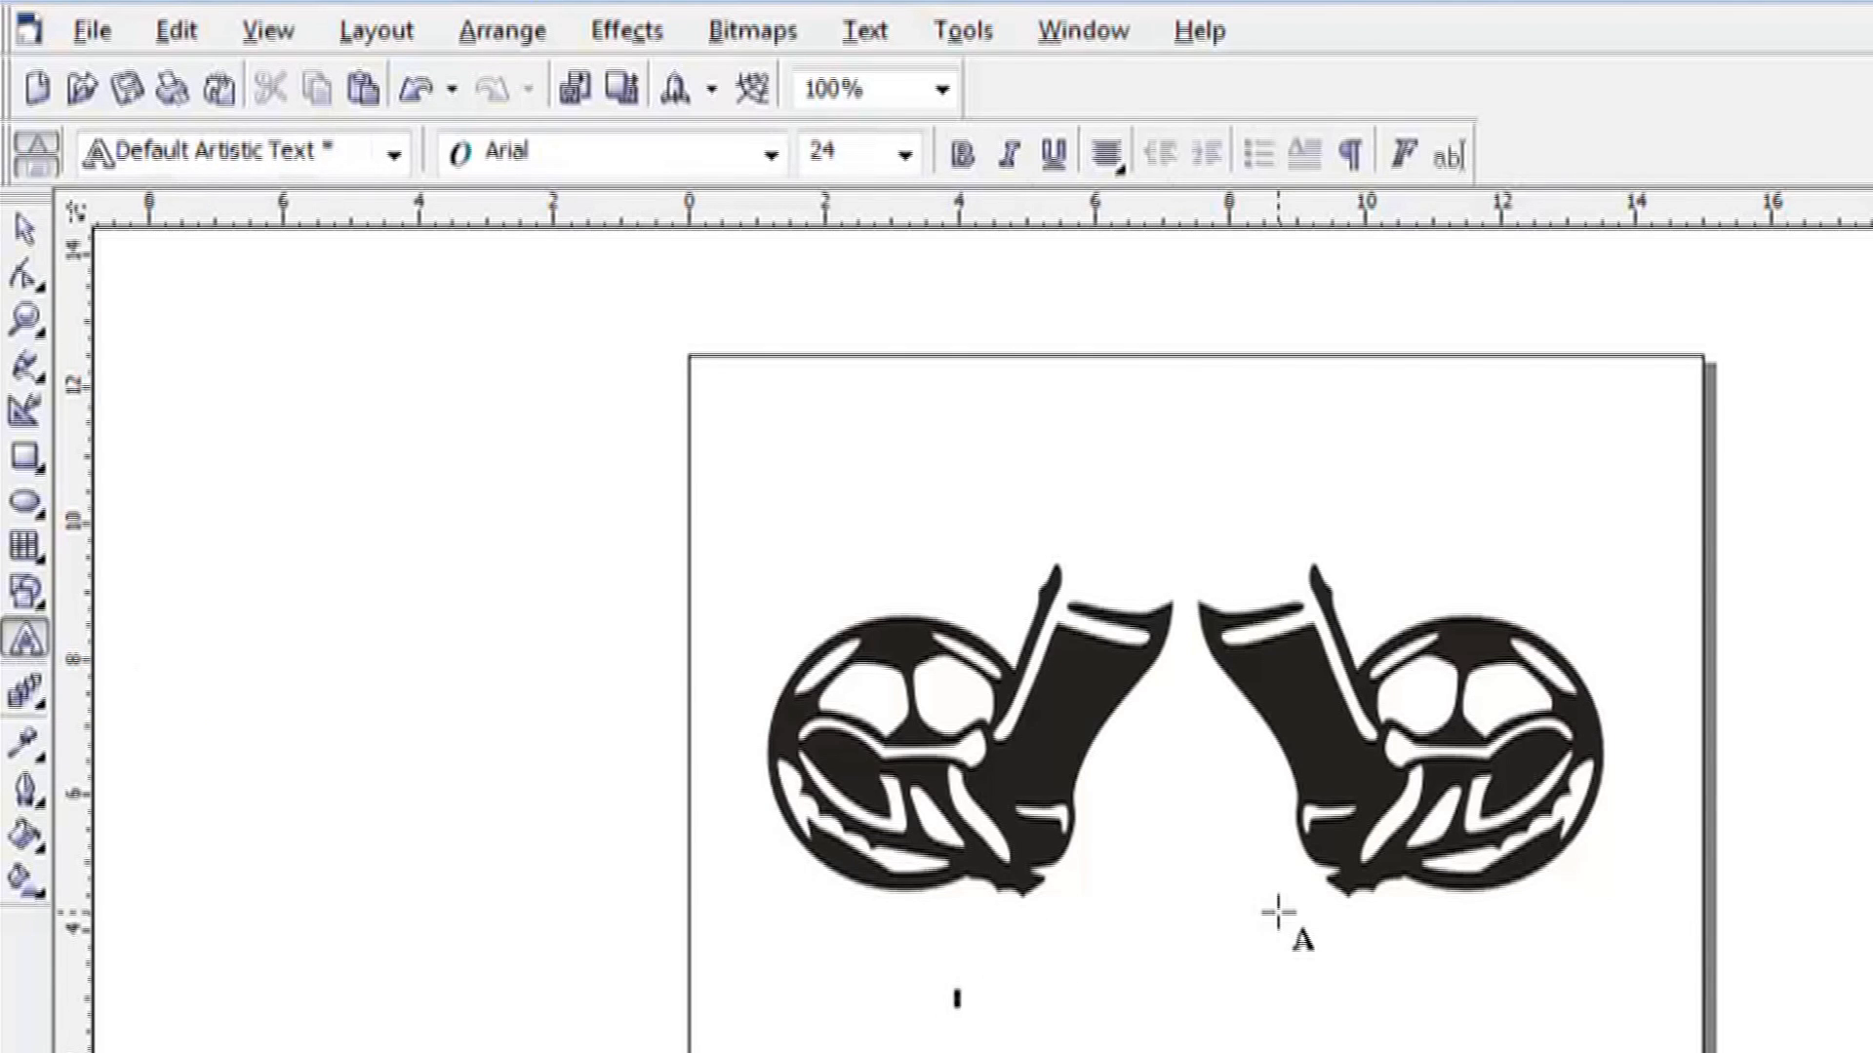
left_click(771, 154)
left_click_drag(917, 395, 895, 869)
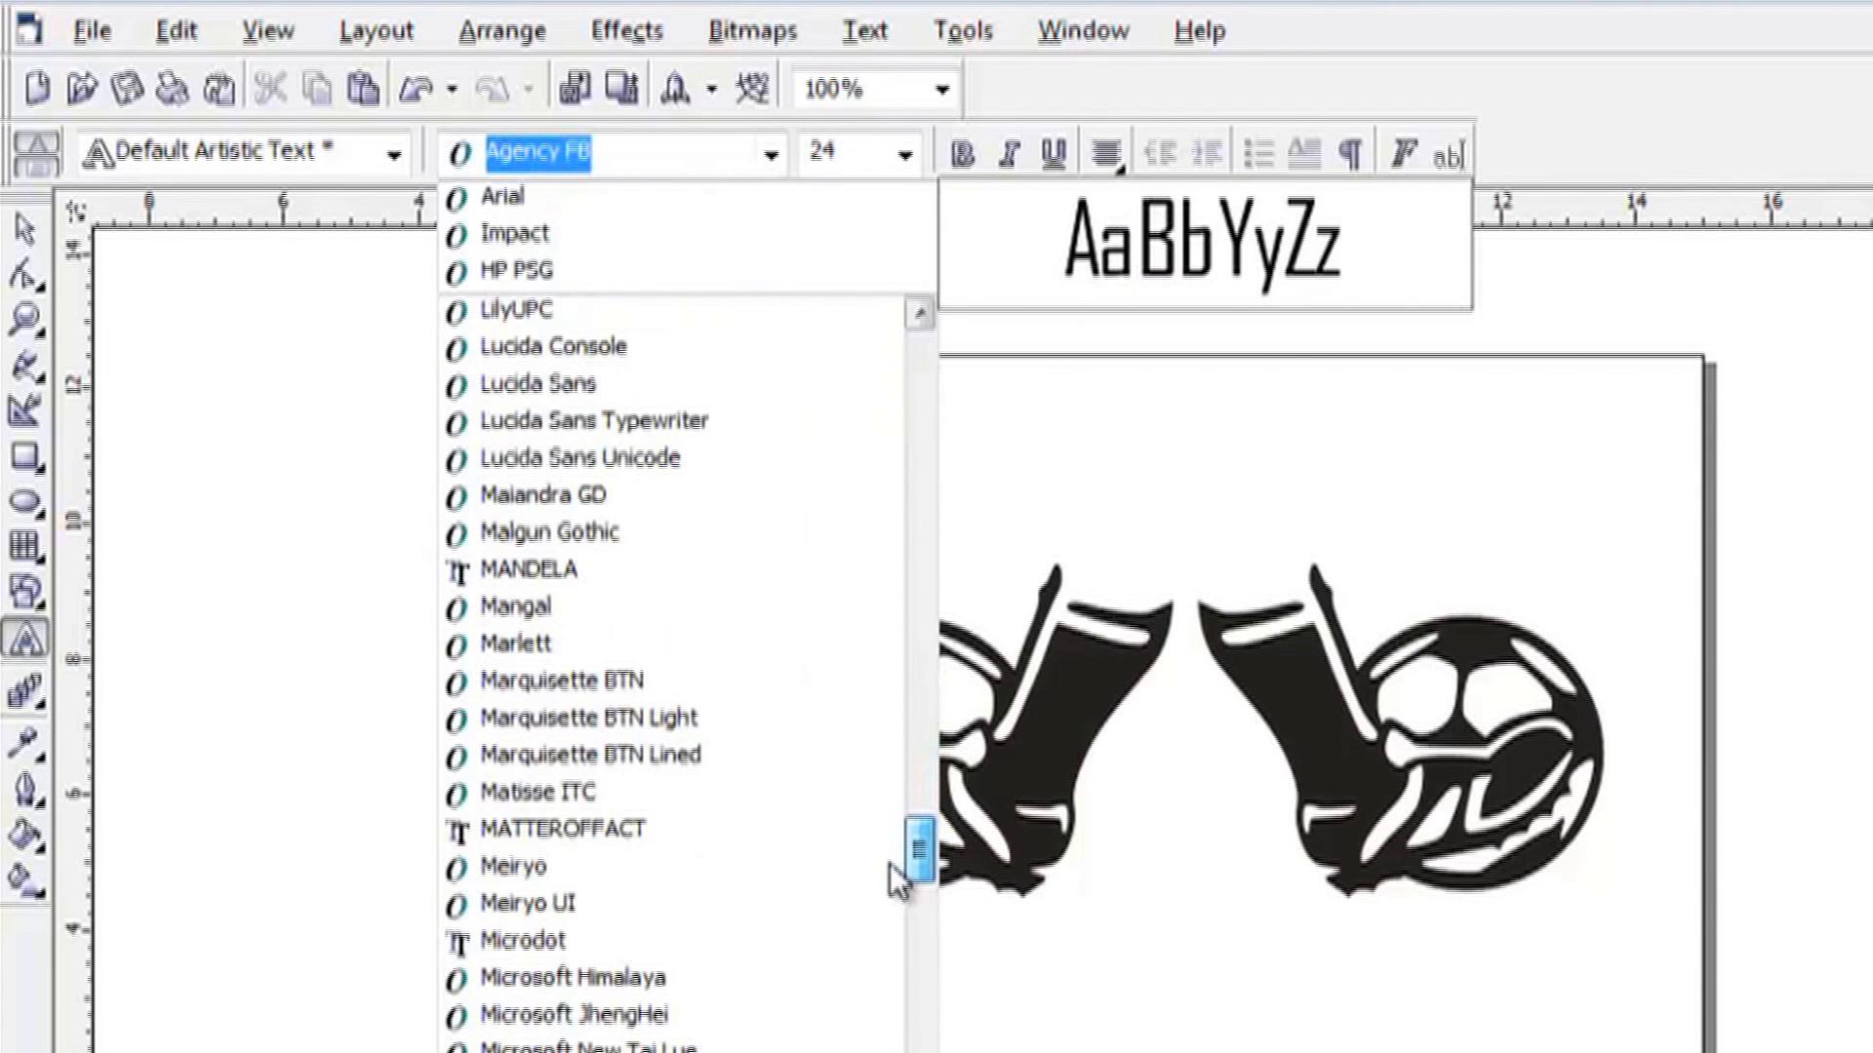
left_click(576, 945)
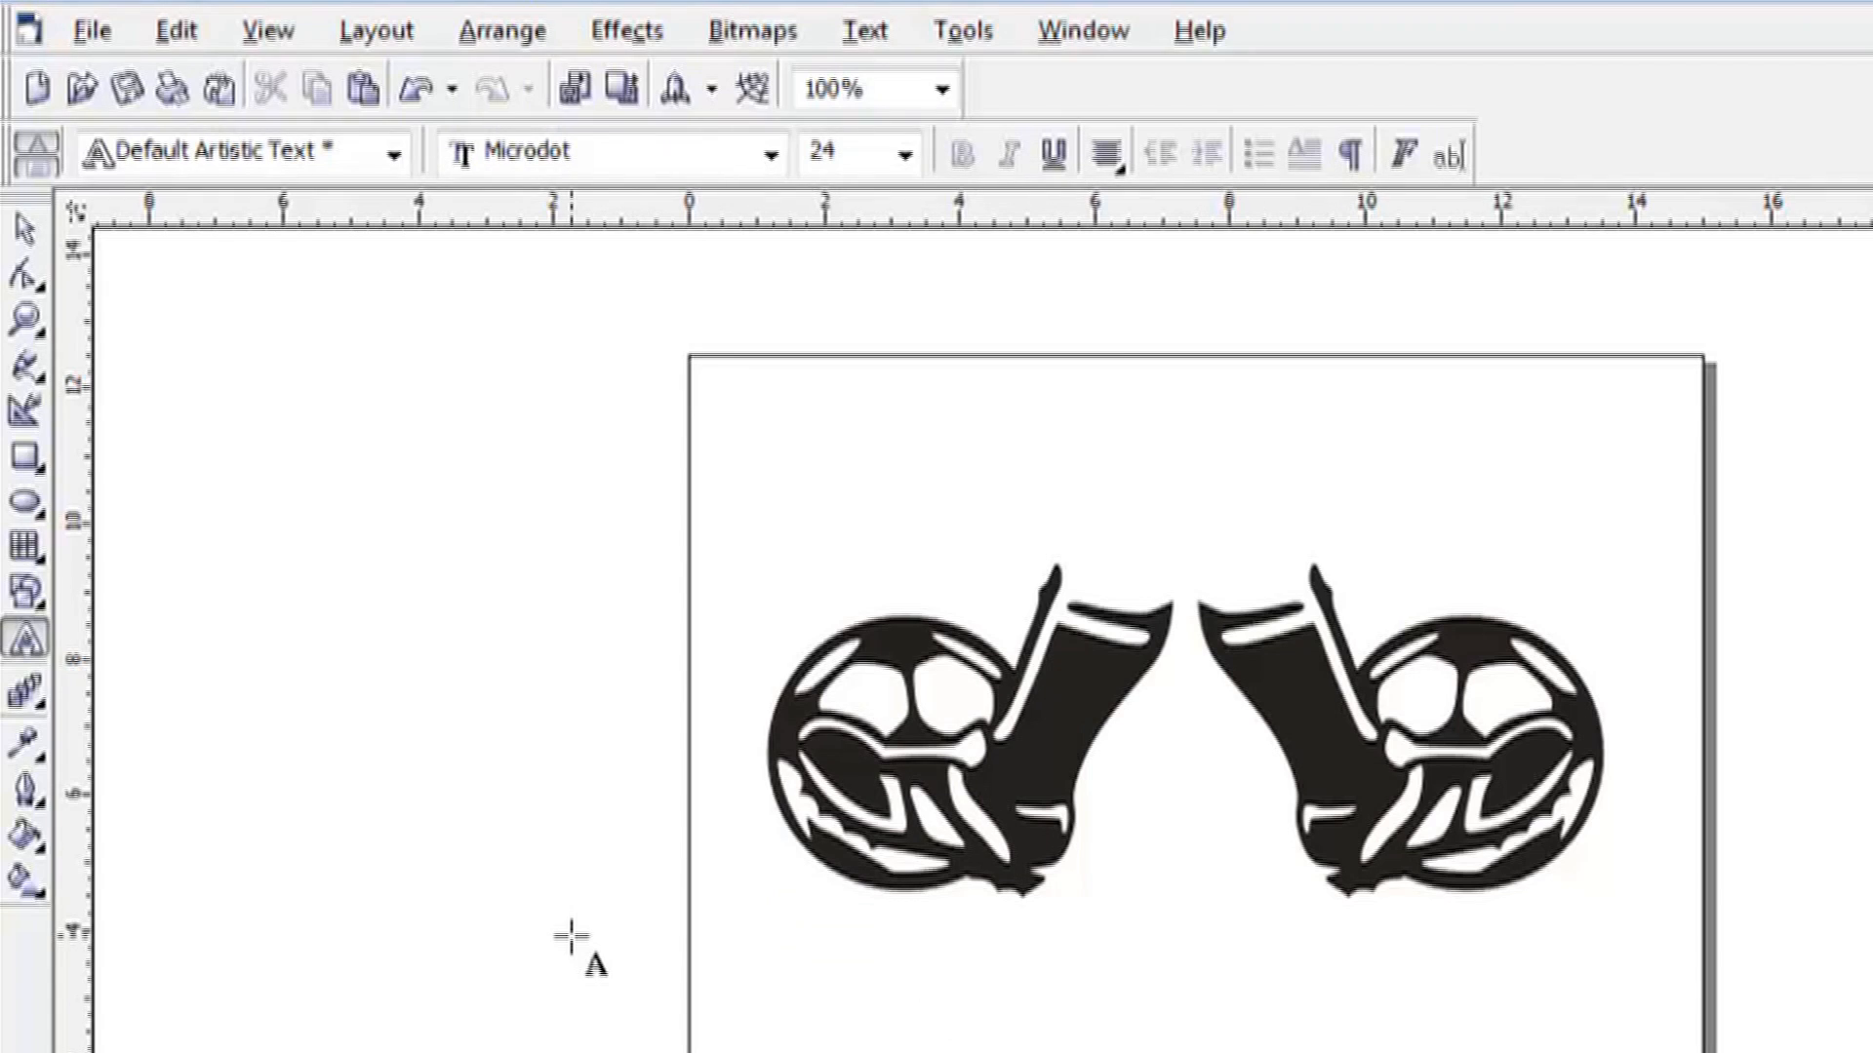
type("MPFIELD")
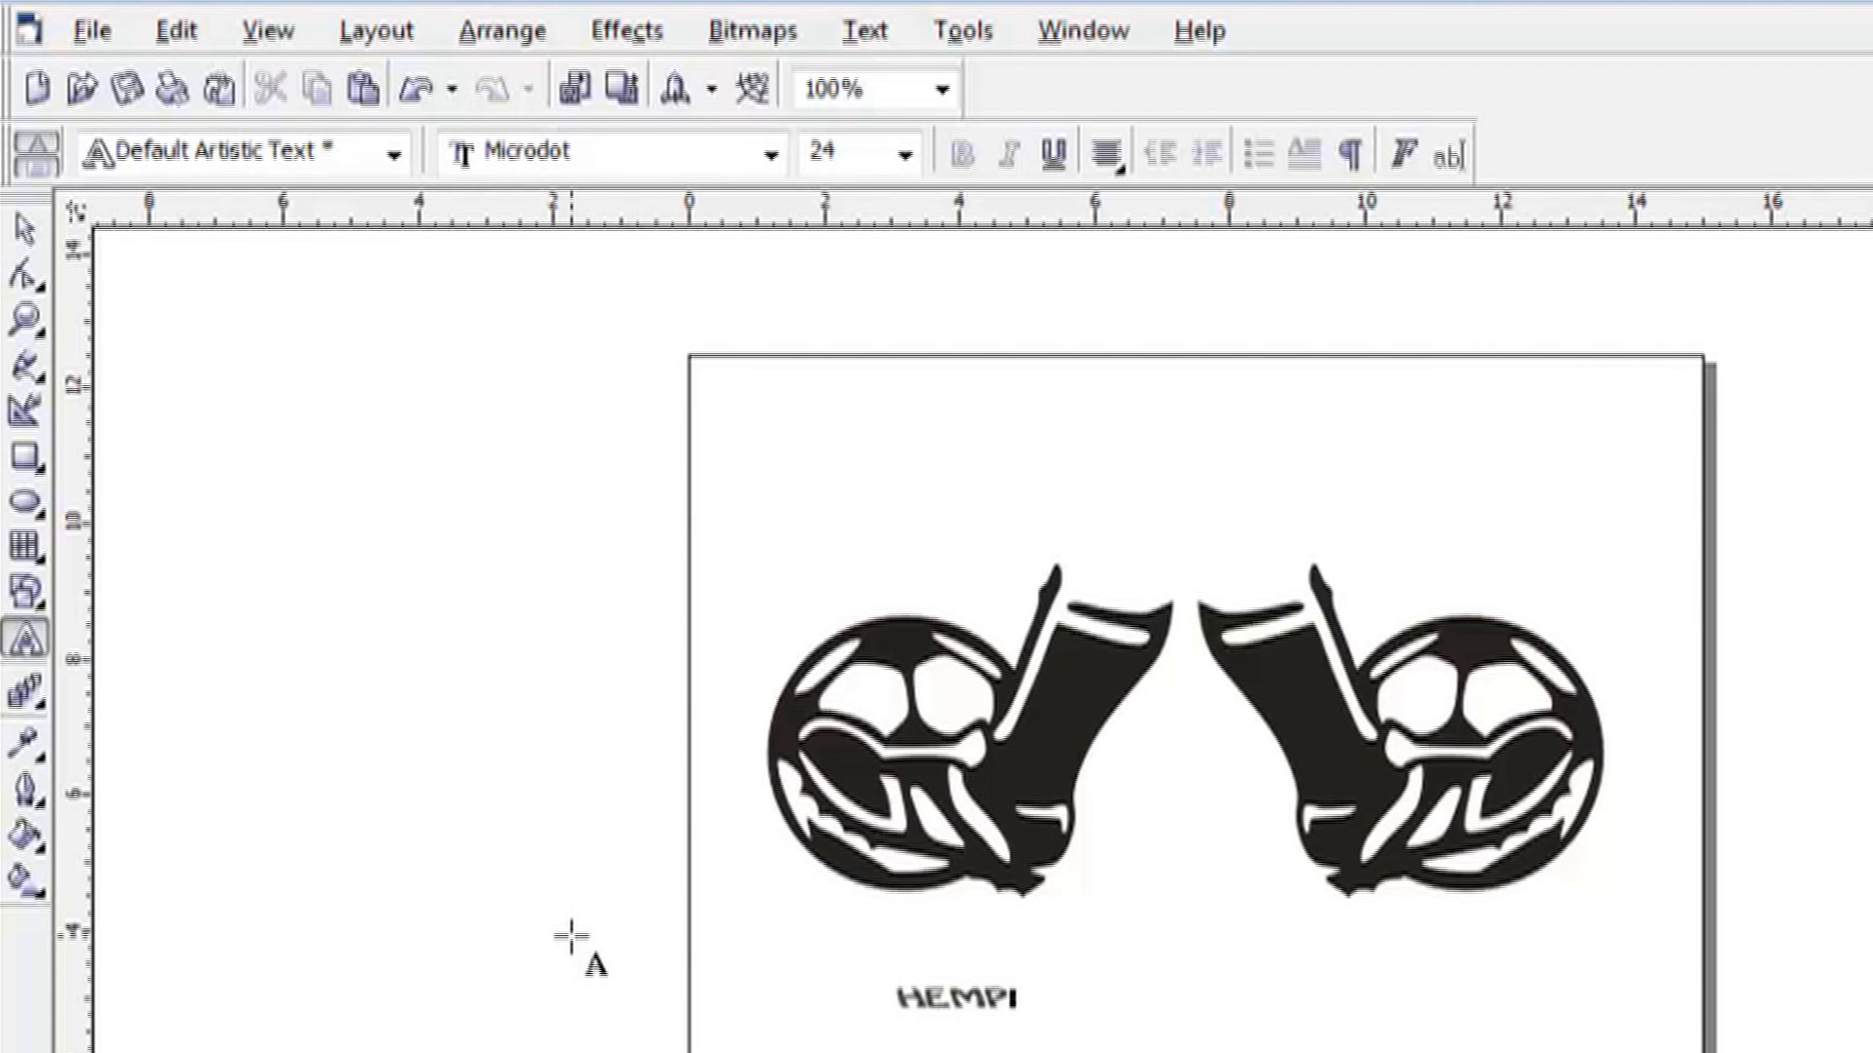
type(" BL")
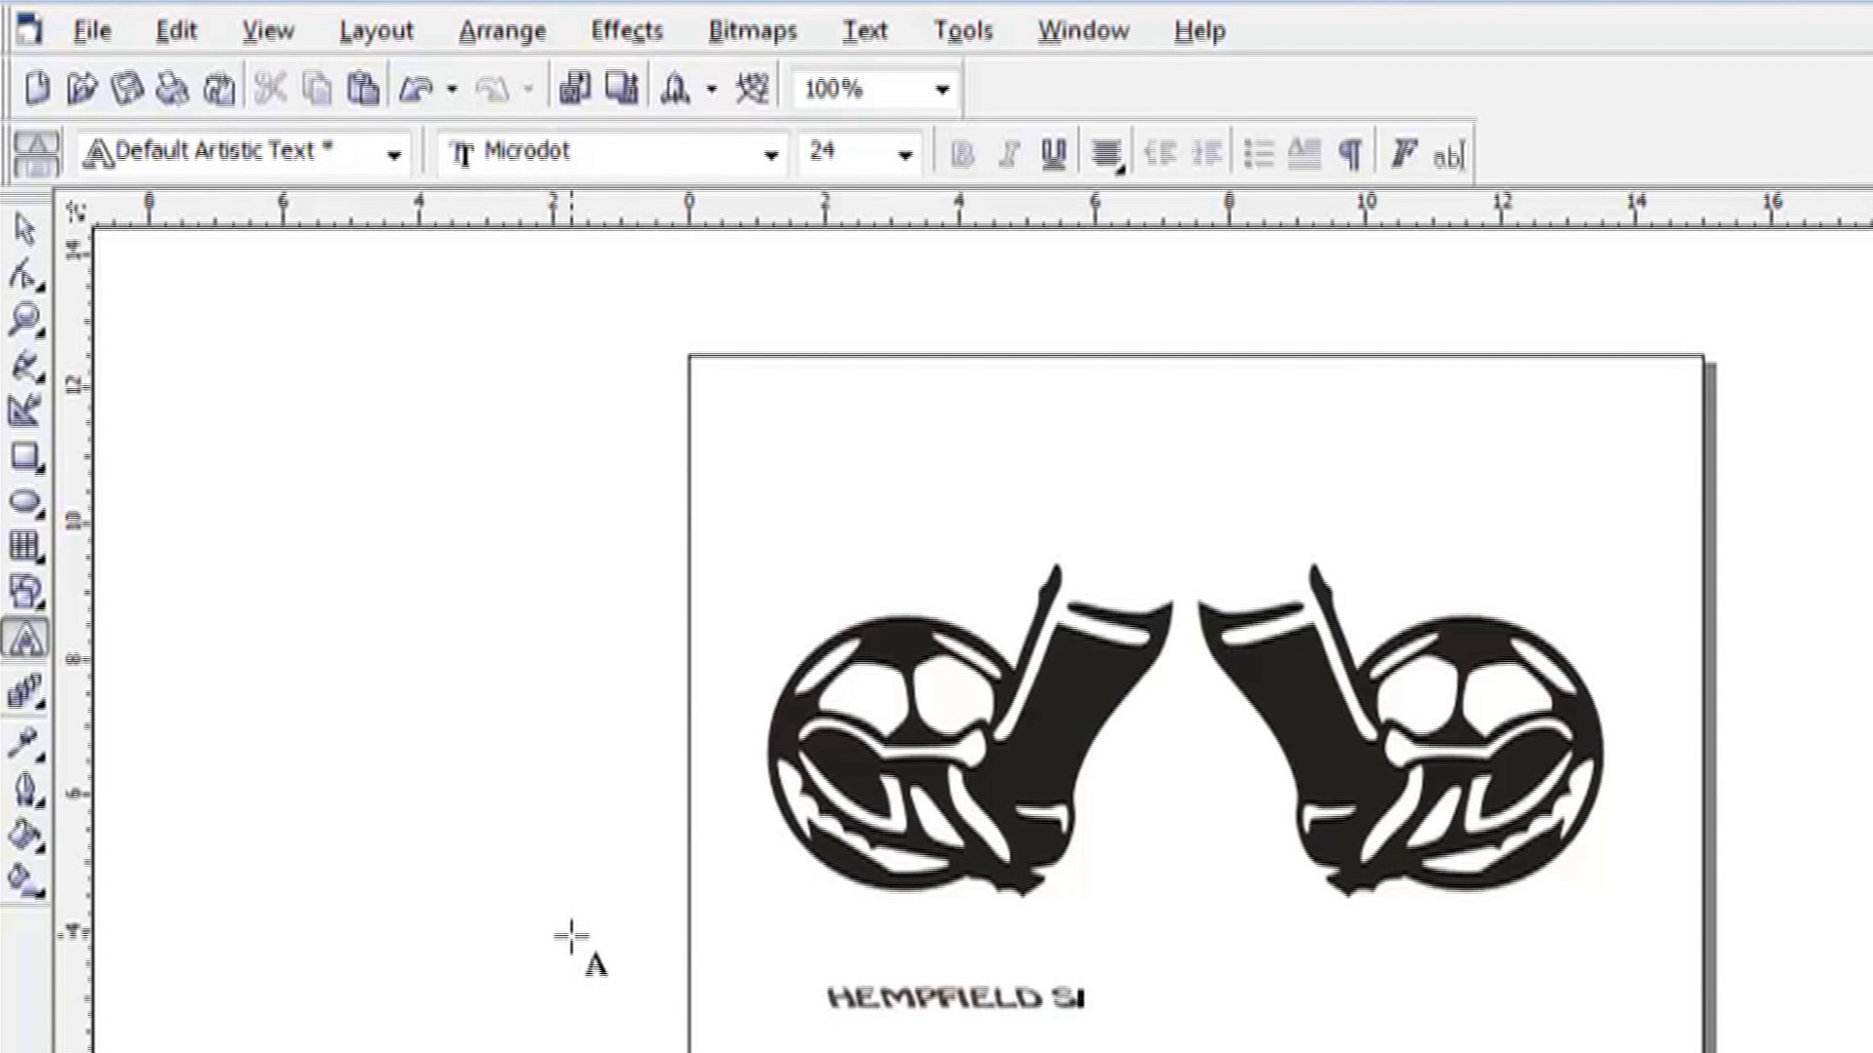
type("YS SOCCER")
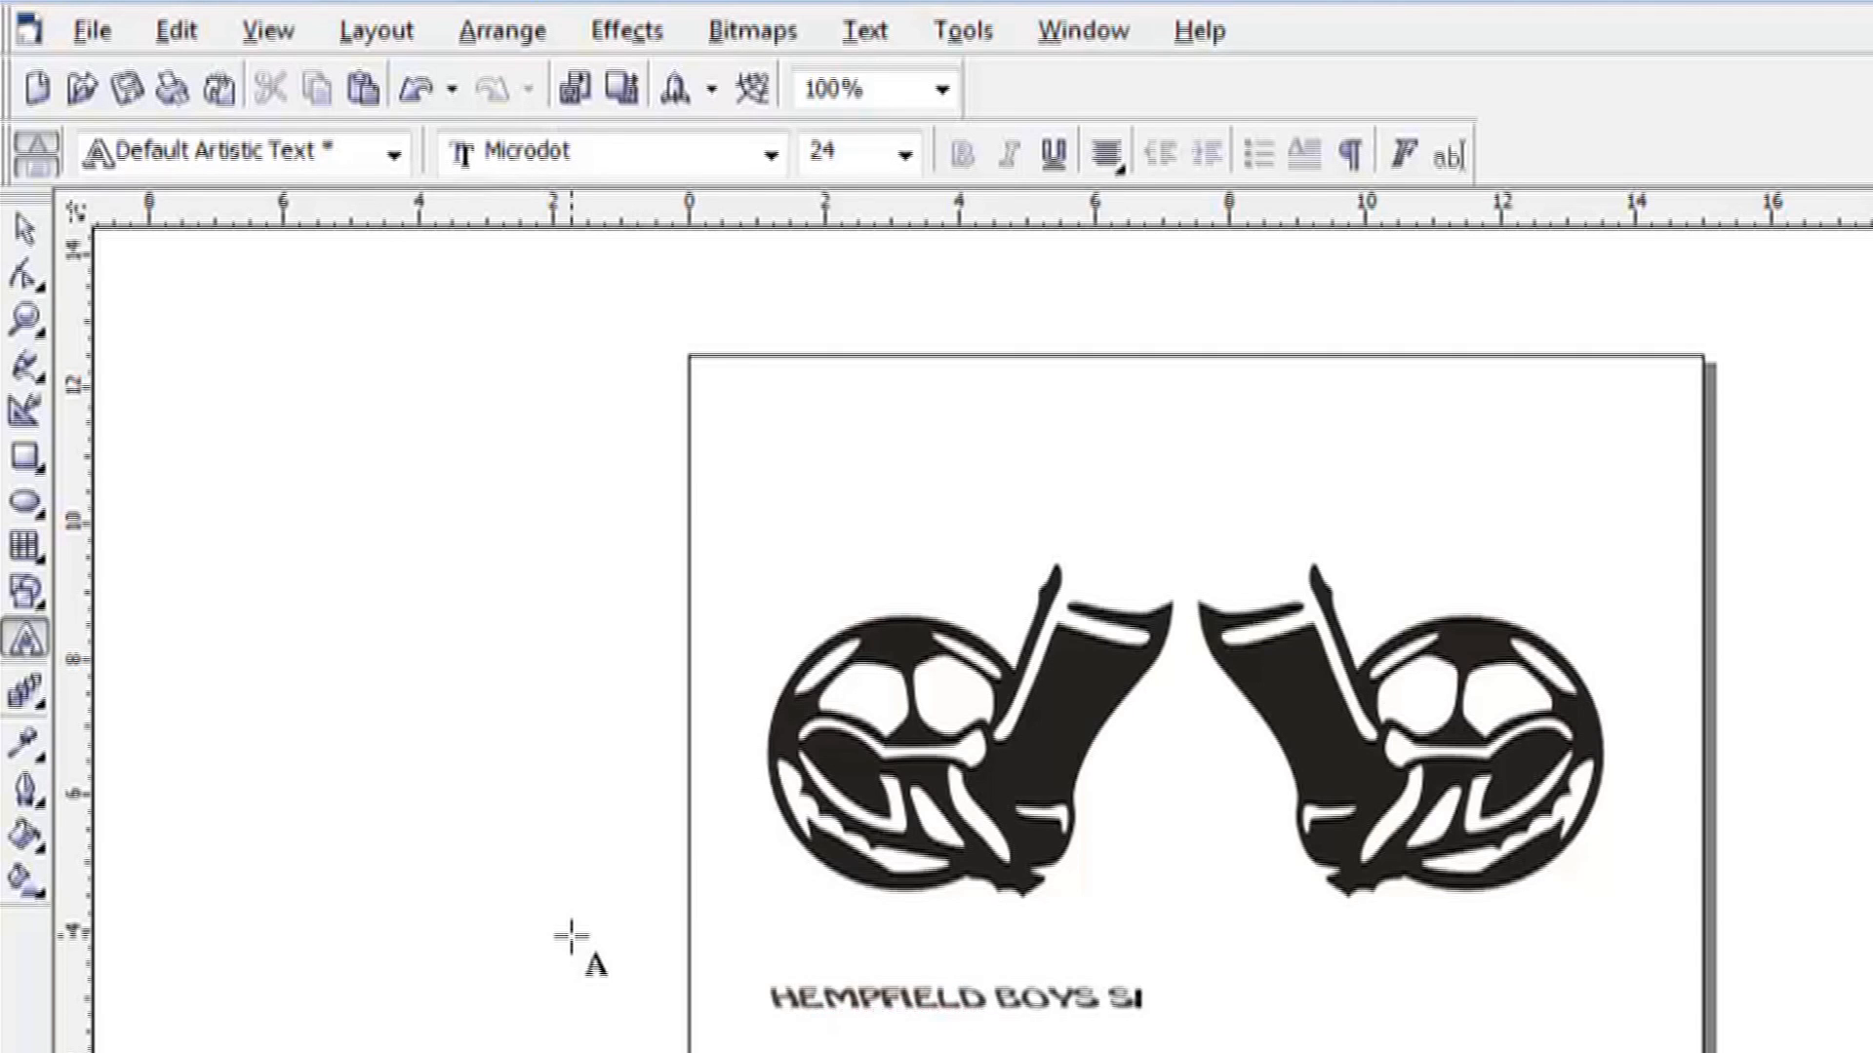
left_click(25, 230)
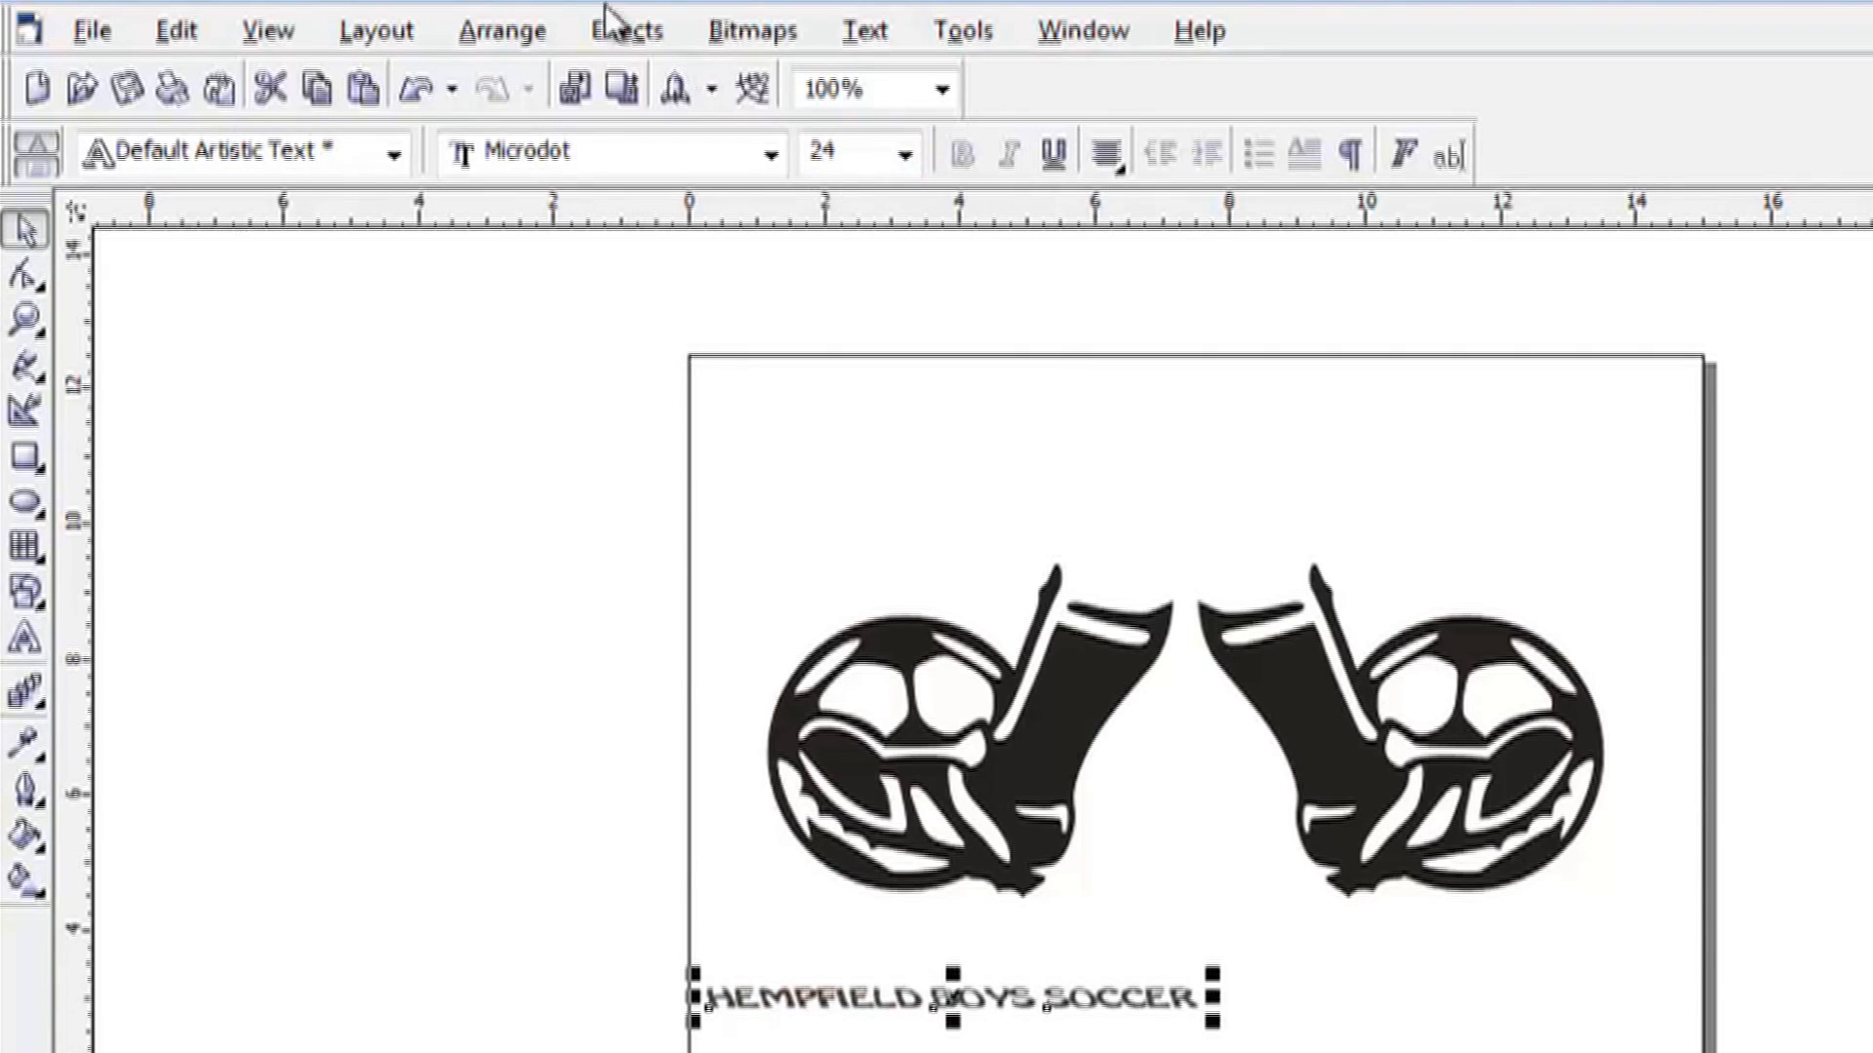
Convert the HEMPFIELD BOYS SOCCER text to curves, and stretch it to about 10.43 in wide and 1.26 in high.
left_click(502, 30)
left_click(596, 649)
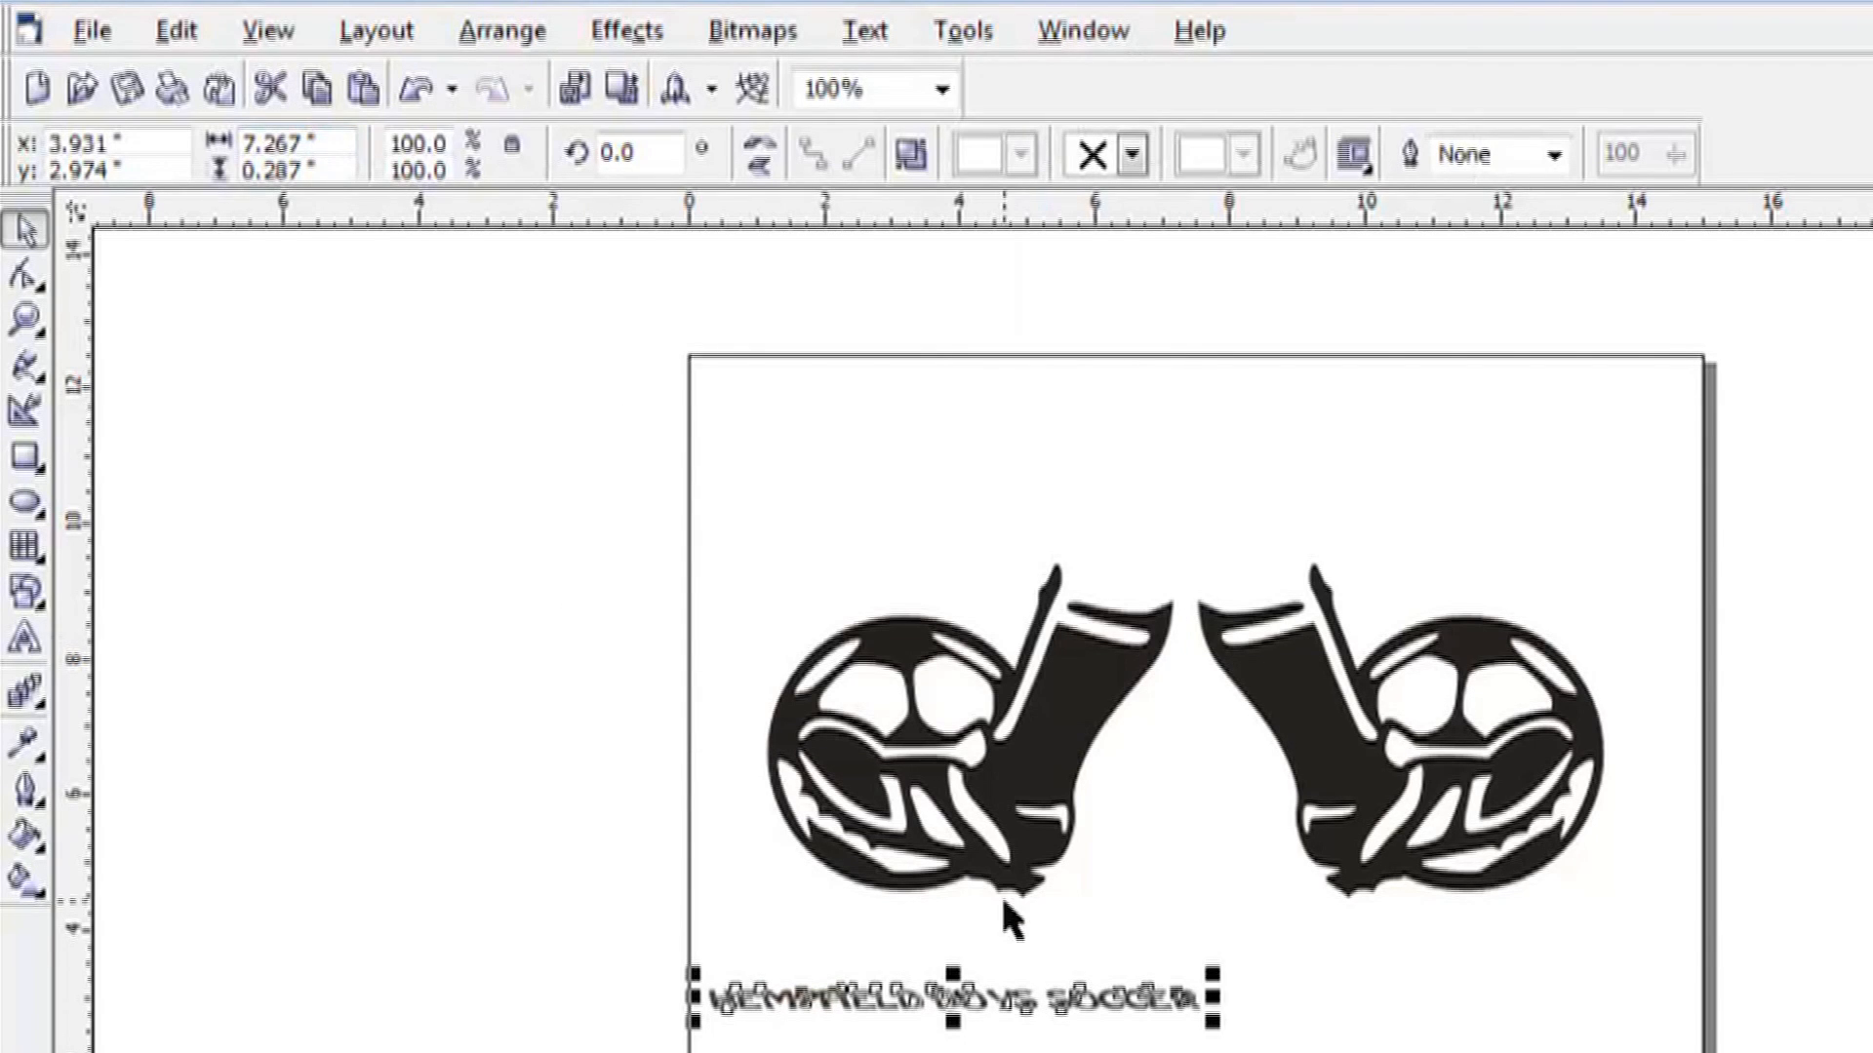
left_click_drag(952, 974, 955, 900)
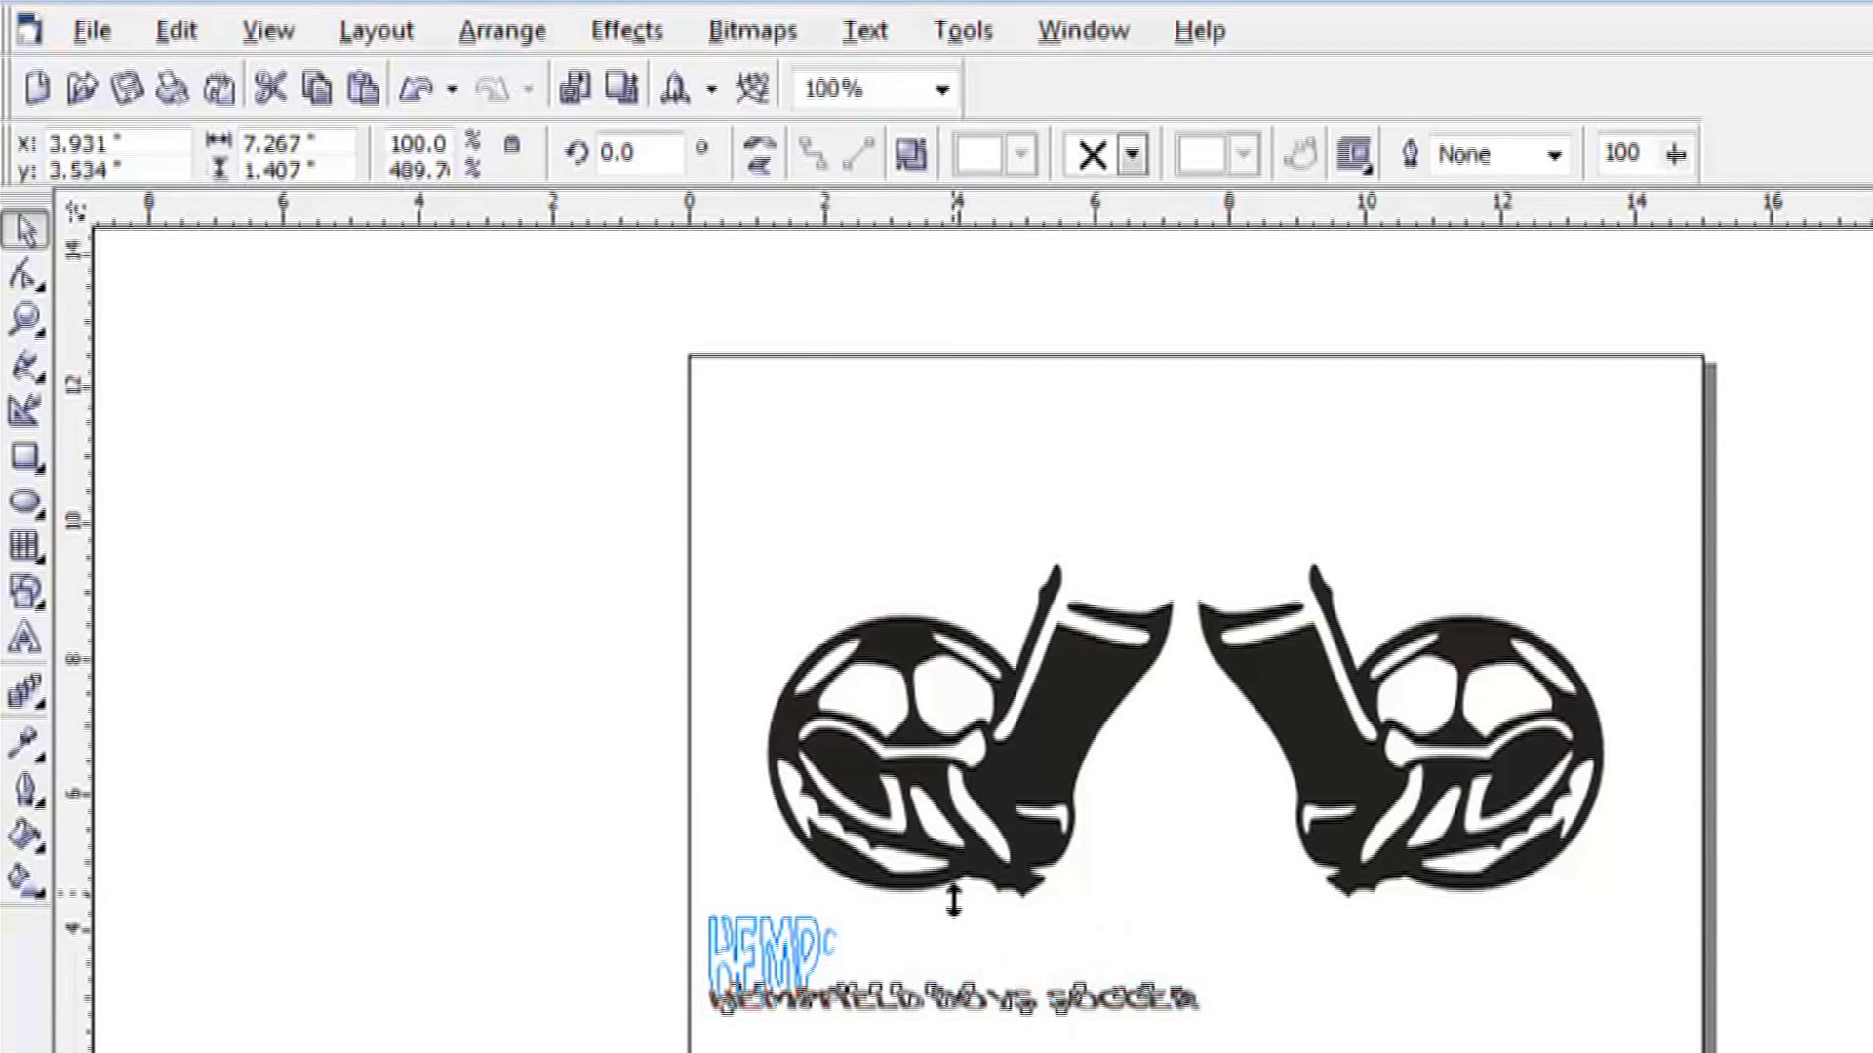
left_click_drag(1316, 967, 1421, 964)
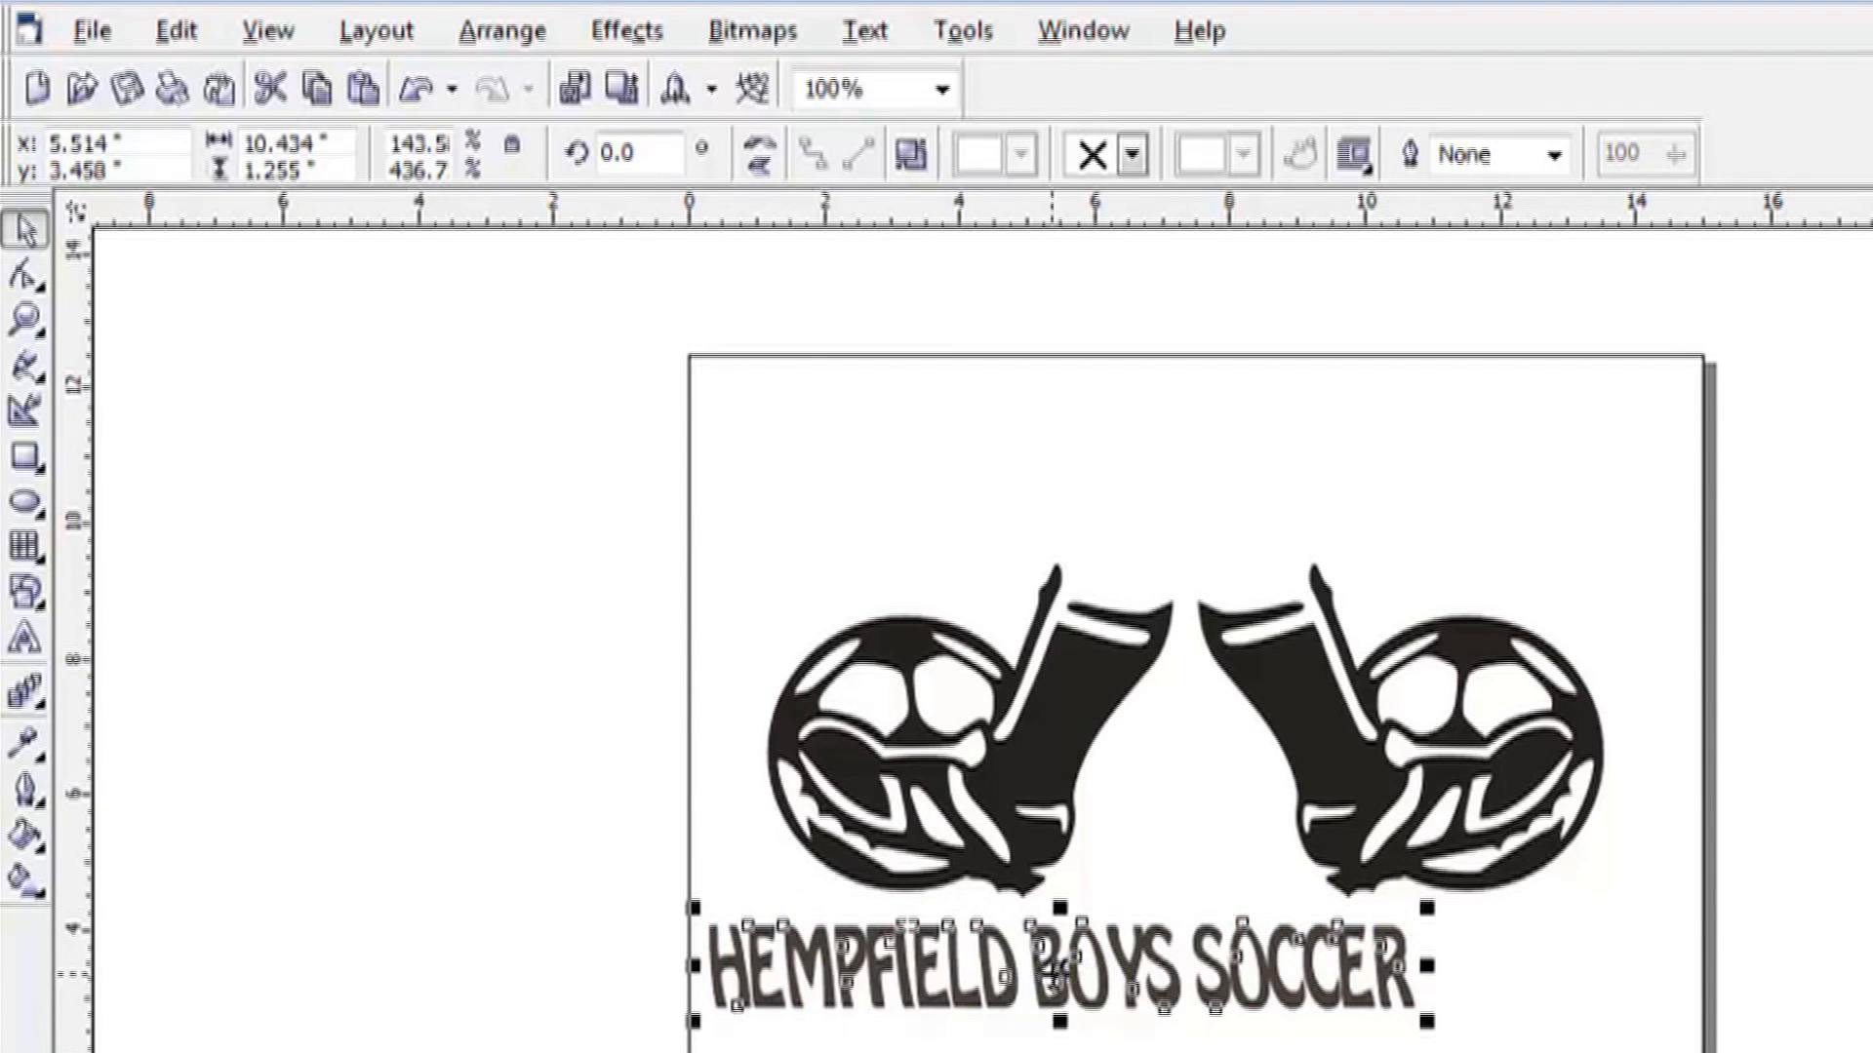
Fill the lettering blue, and place it across the soccer pair at about X 7.27 and Y 6.82 inches, enlarged to about 11.50 by 1.38 inches.
left_click_drag(1131, 944, 1202, 741)
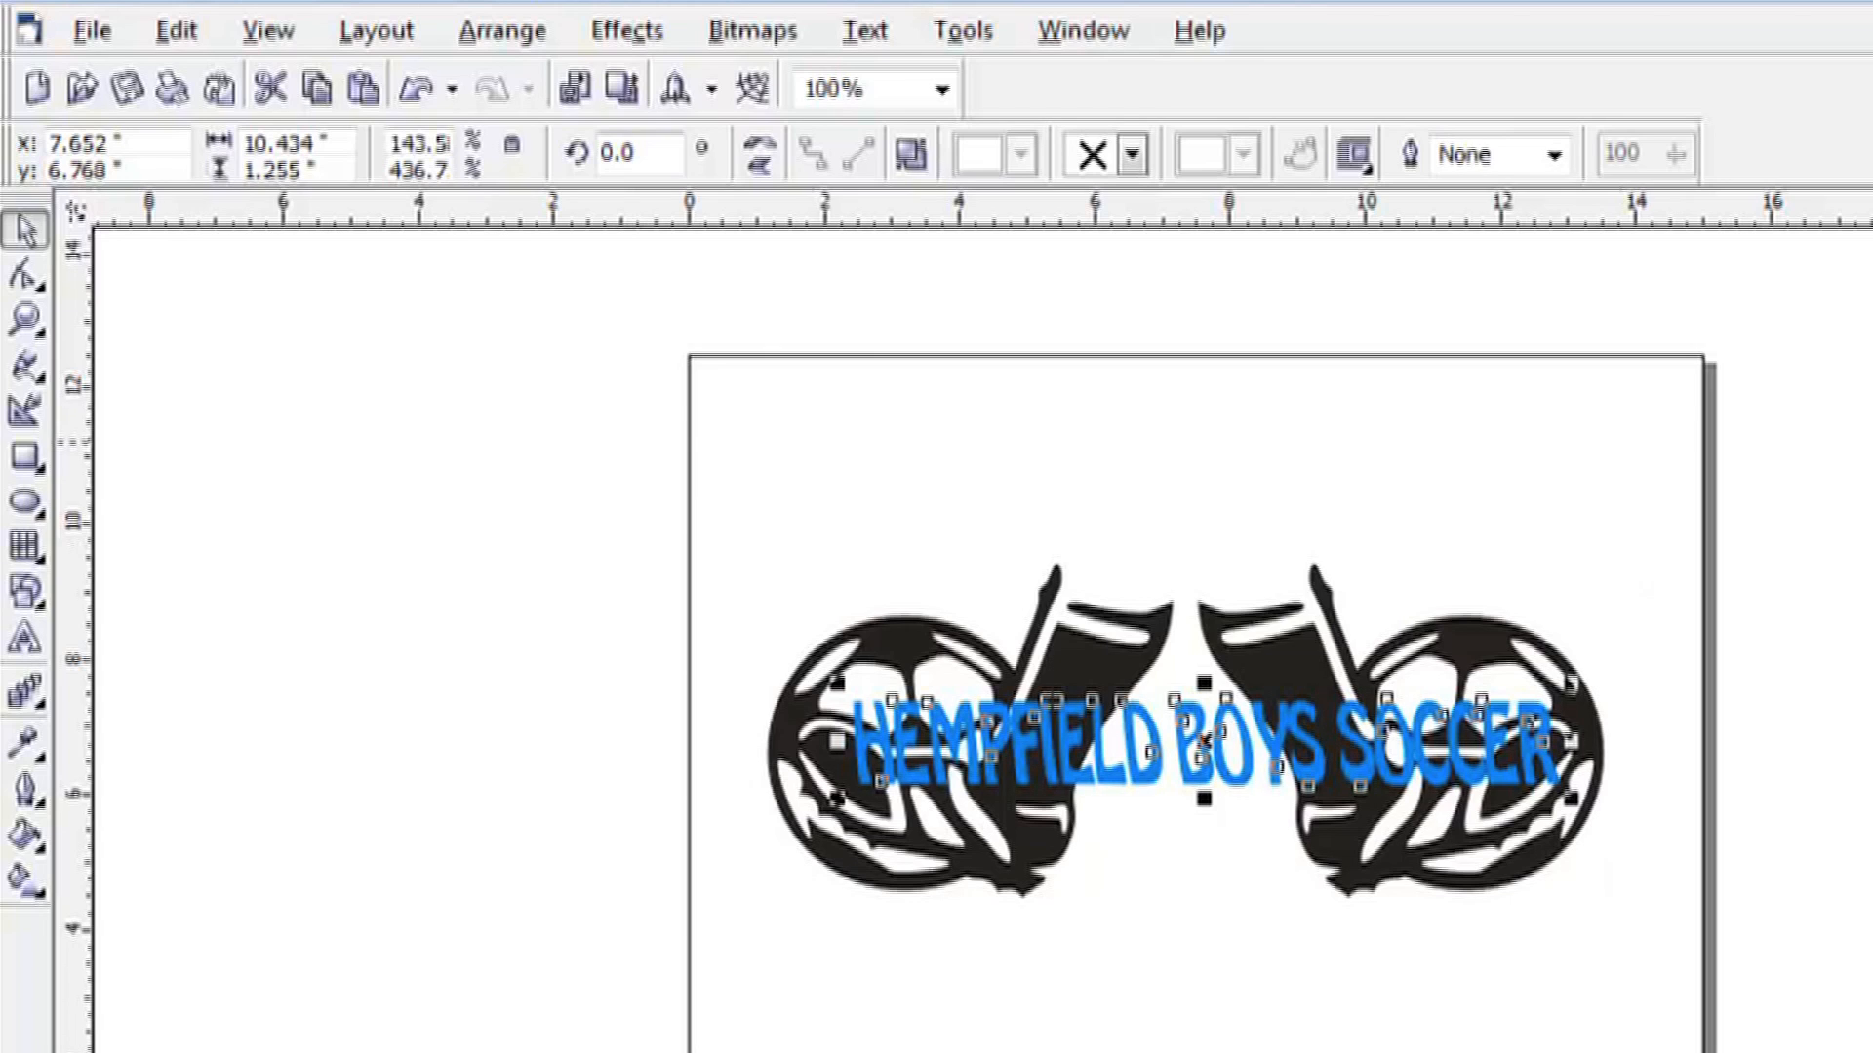
left_click(1314, 509)
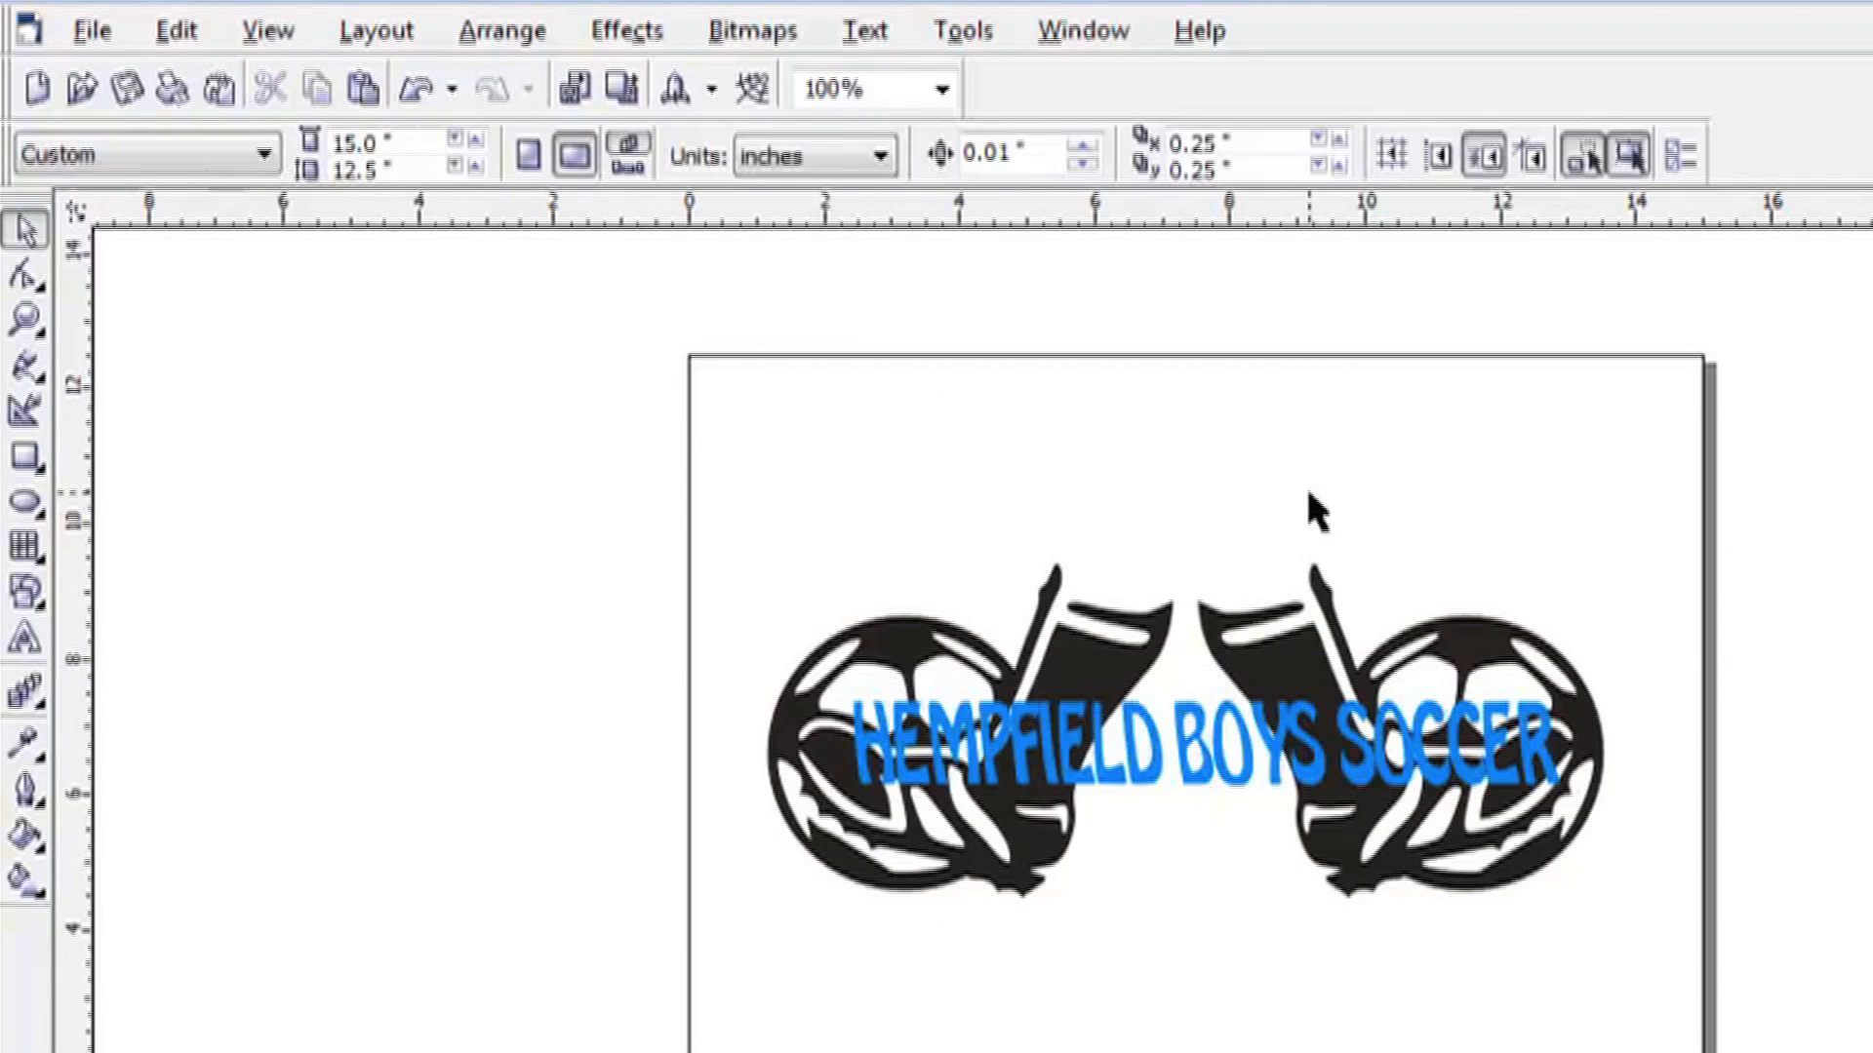
left_click(1104, 770)
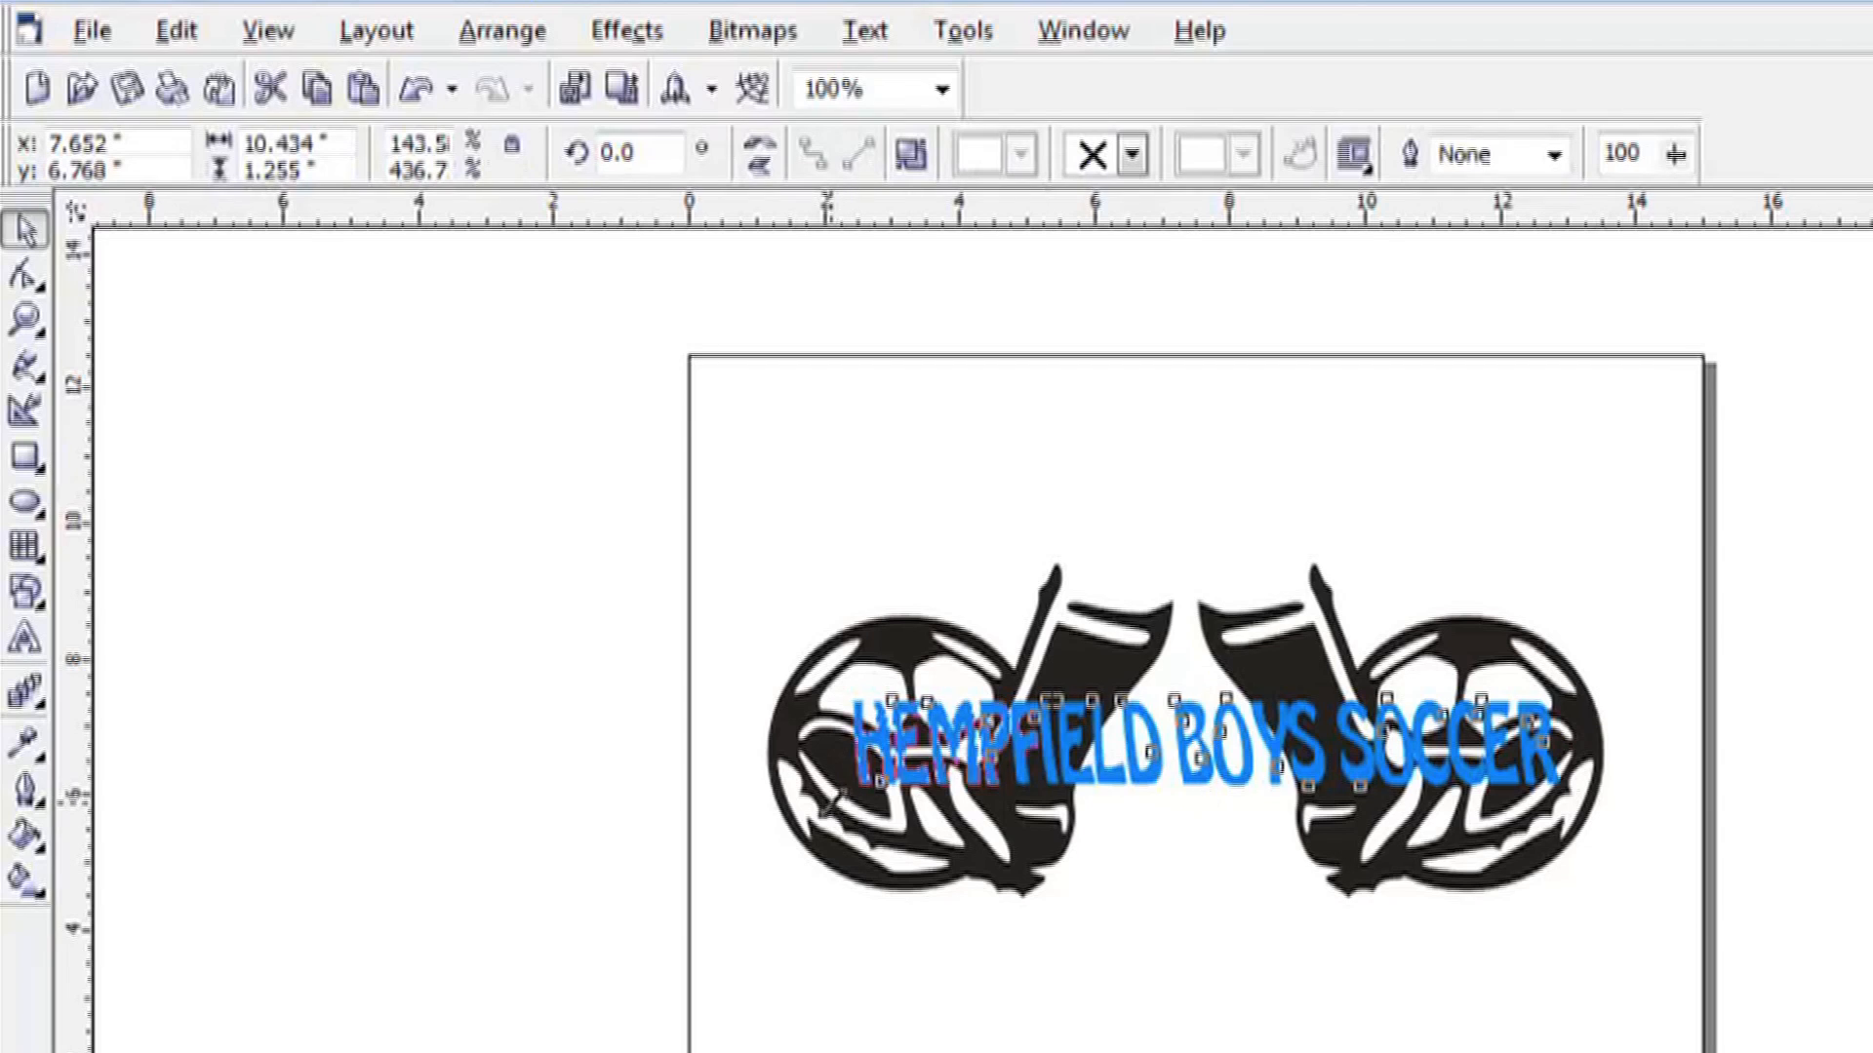
left_click_drag(769, 866, 767, 867)
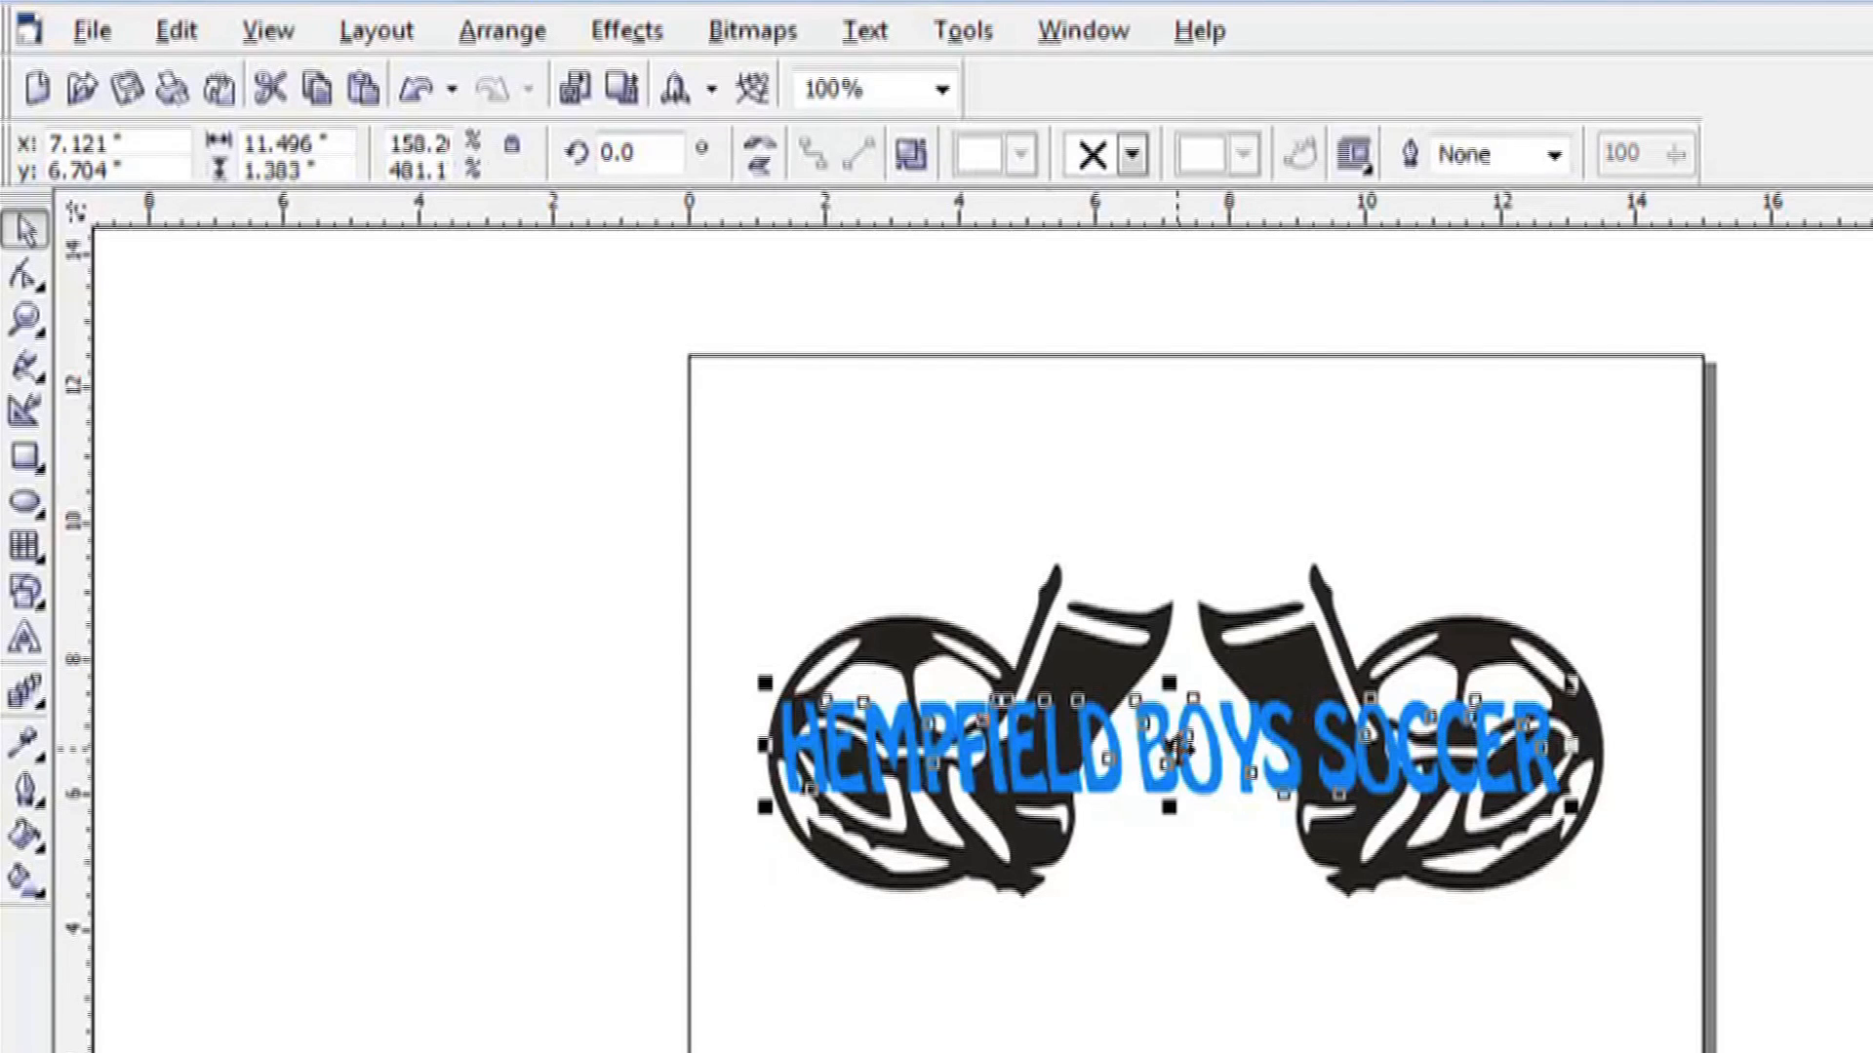
left_click_drag(1190, 736, 1199, 729)
left_click(899, 437)
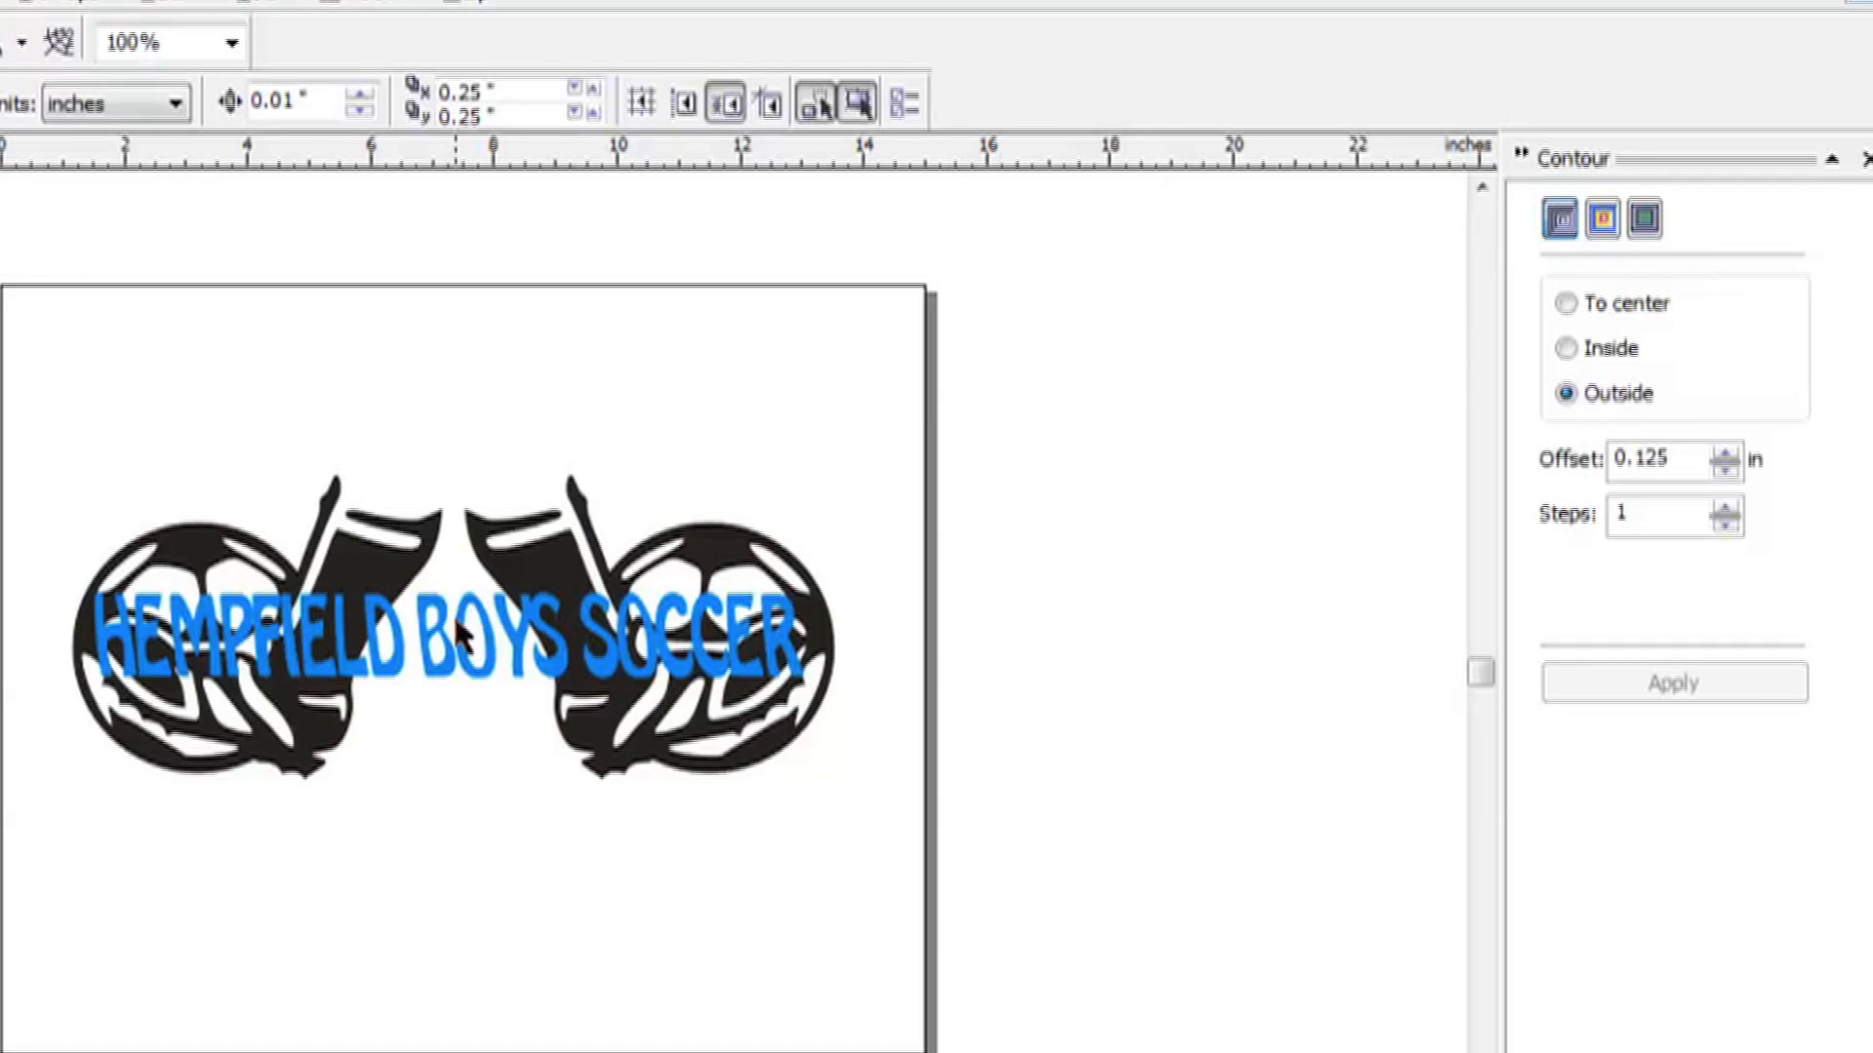
Apply a one-step outside contour with a 0.125 in offset to the lettering, and break the contour group apart.
left_click(379, 663)
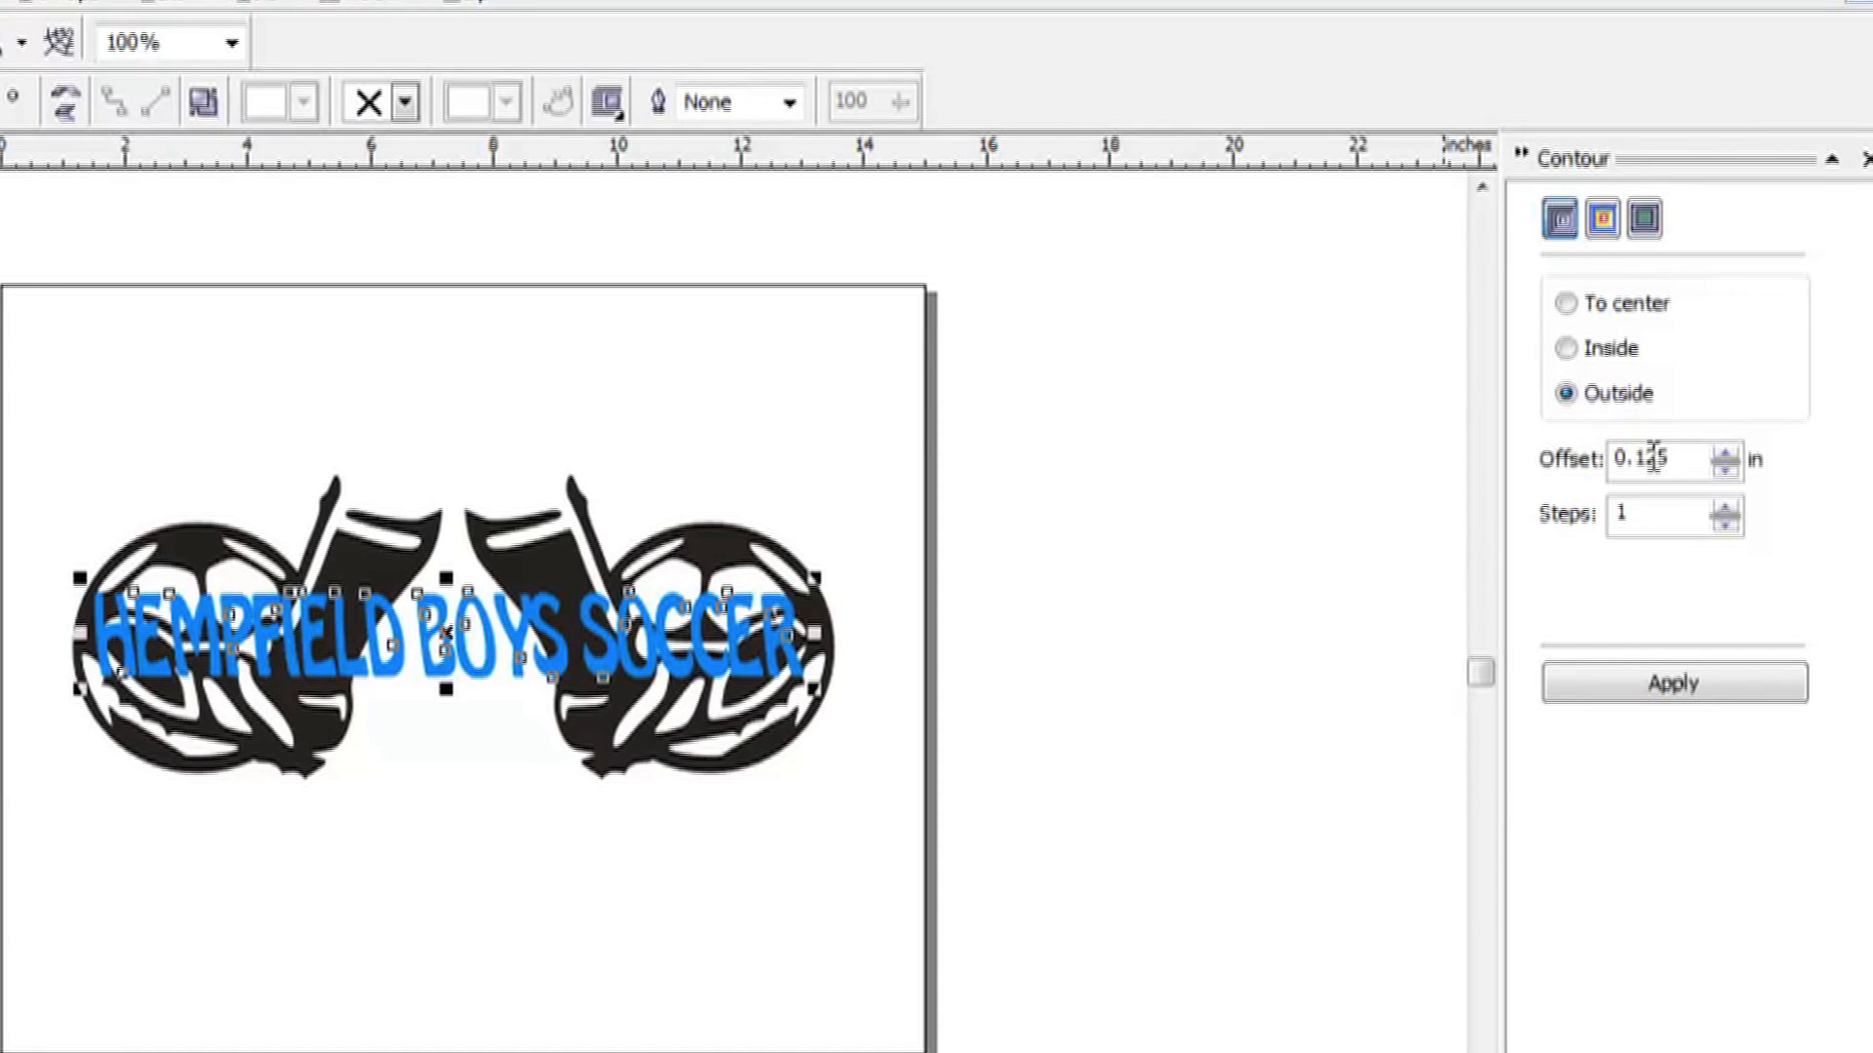
left_click(1630, 684)
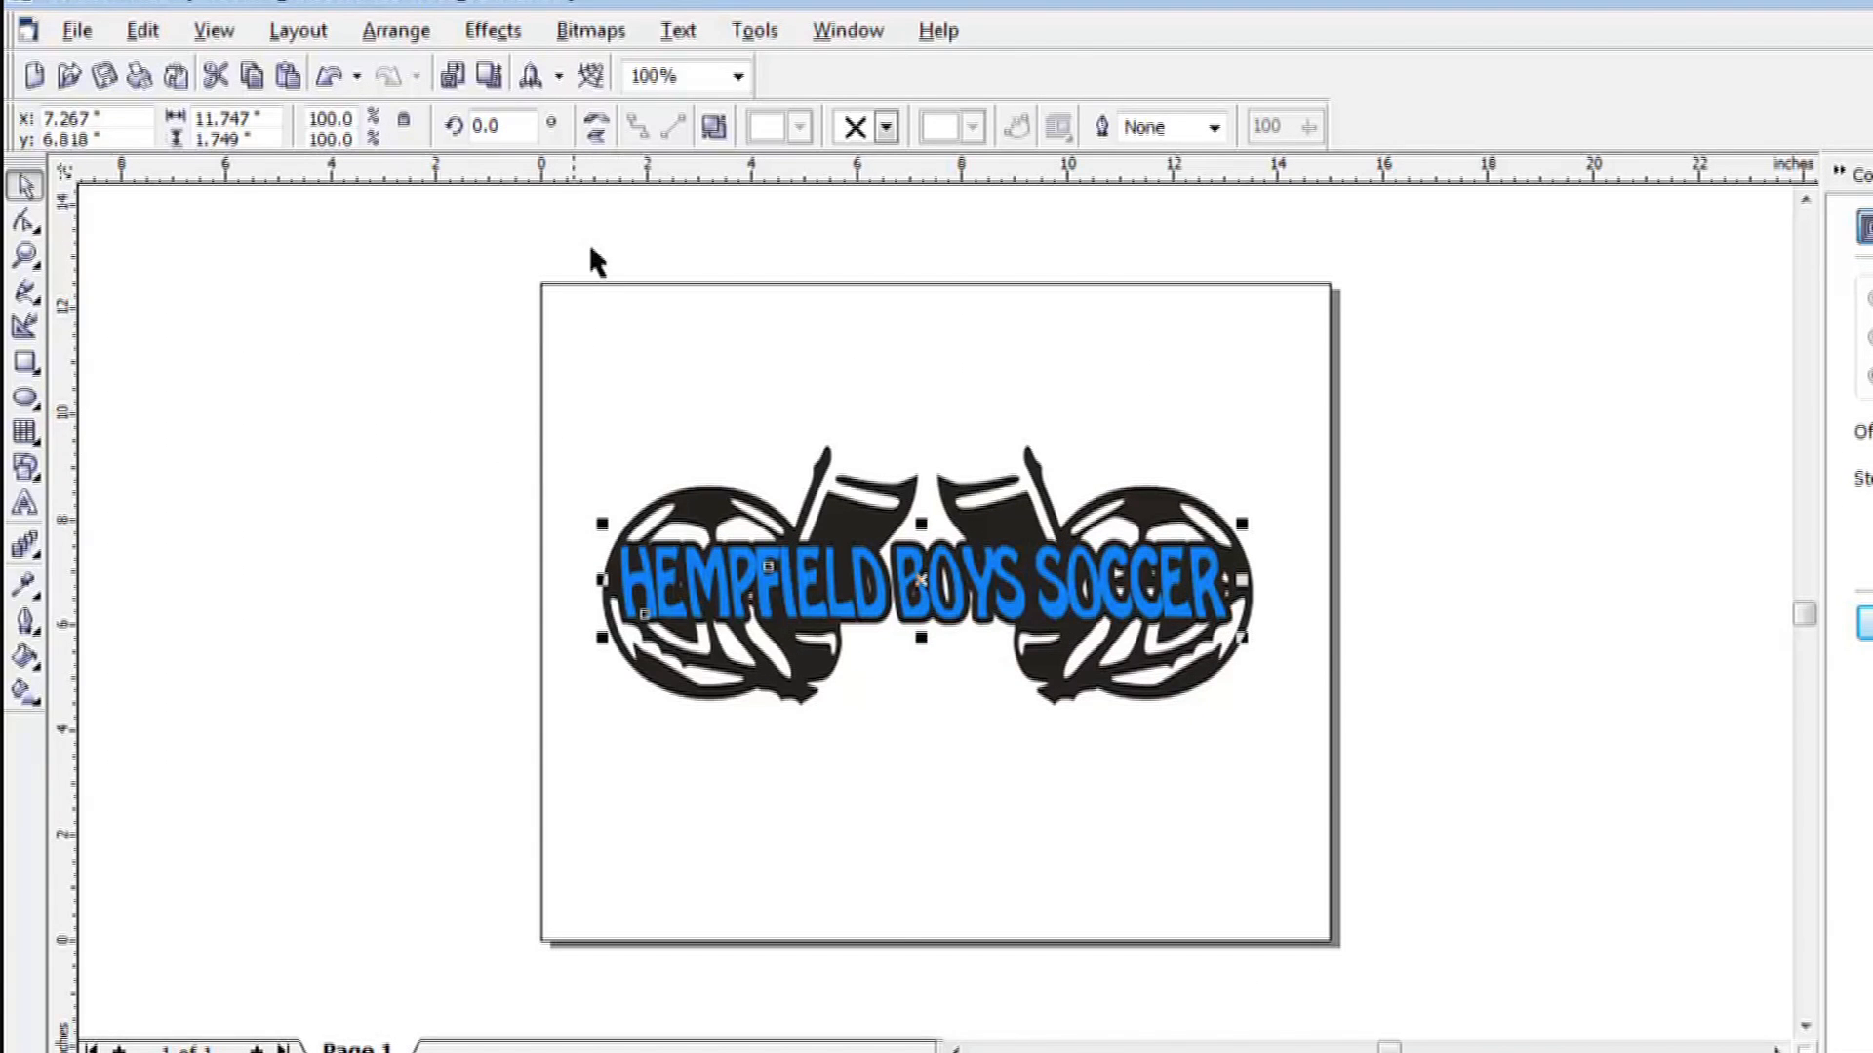
left_click(380, 39)
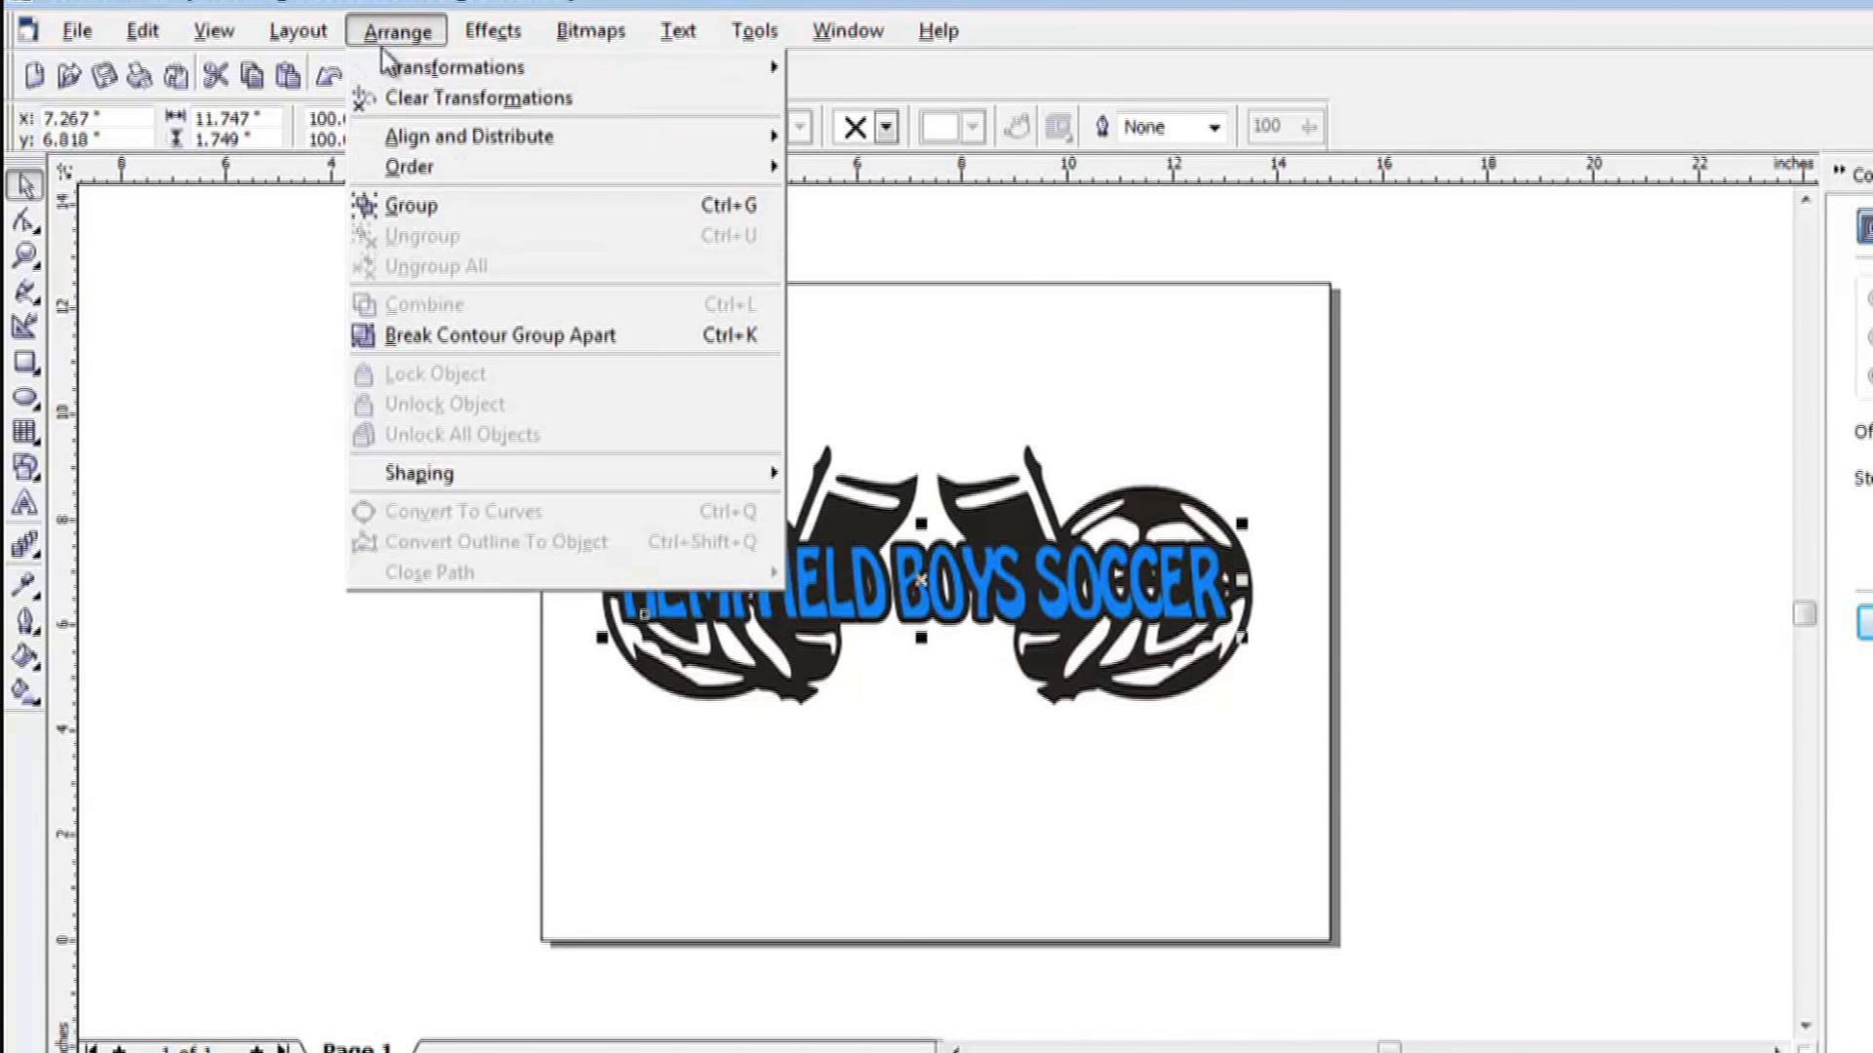
left_click(496, 341)
left_click(609, 362)
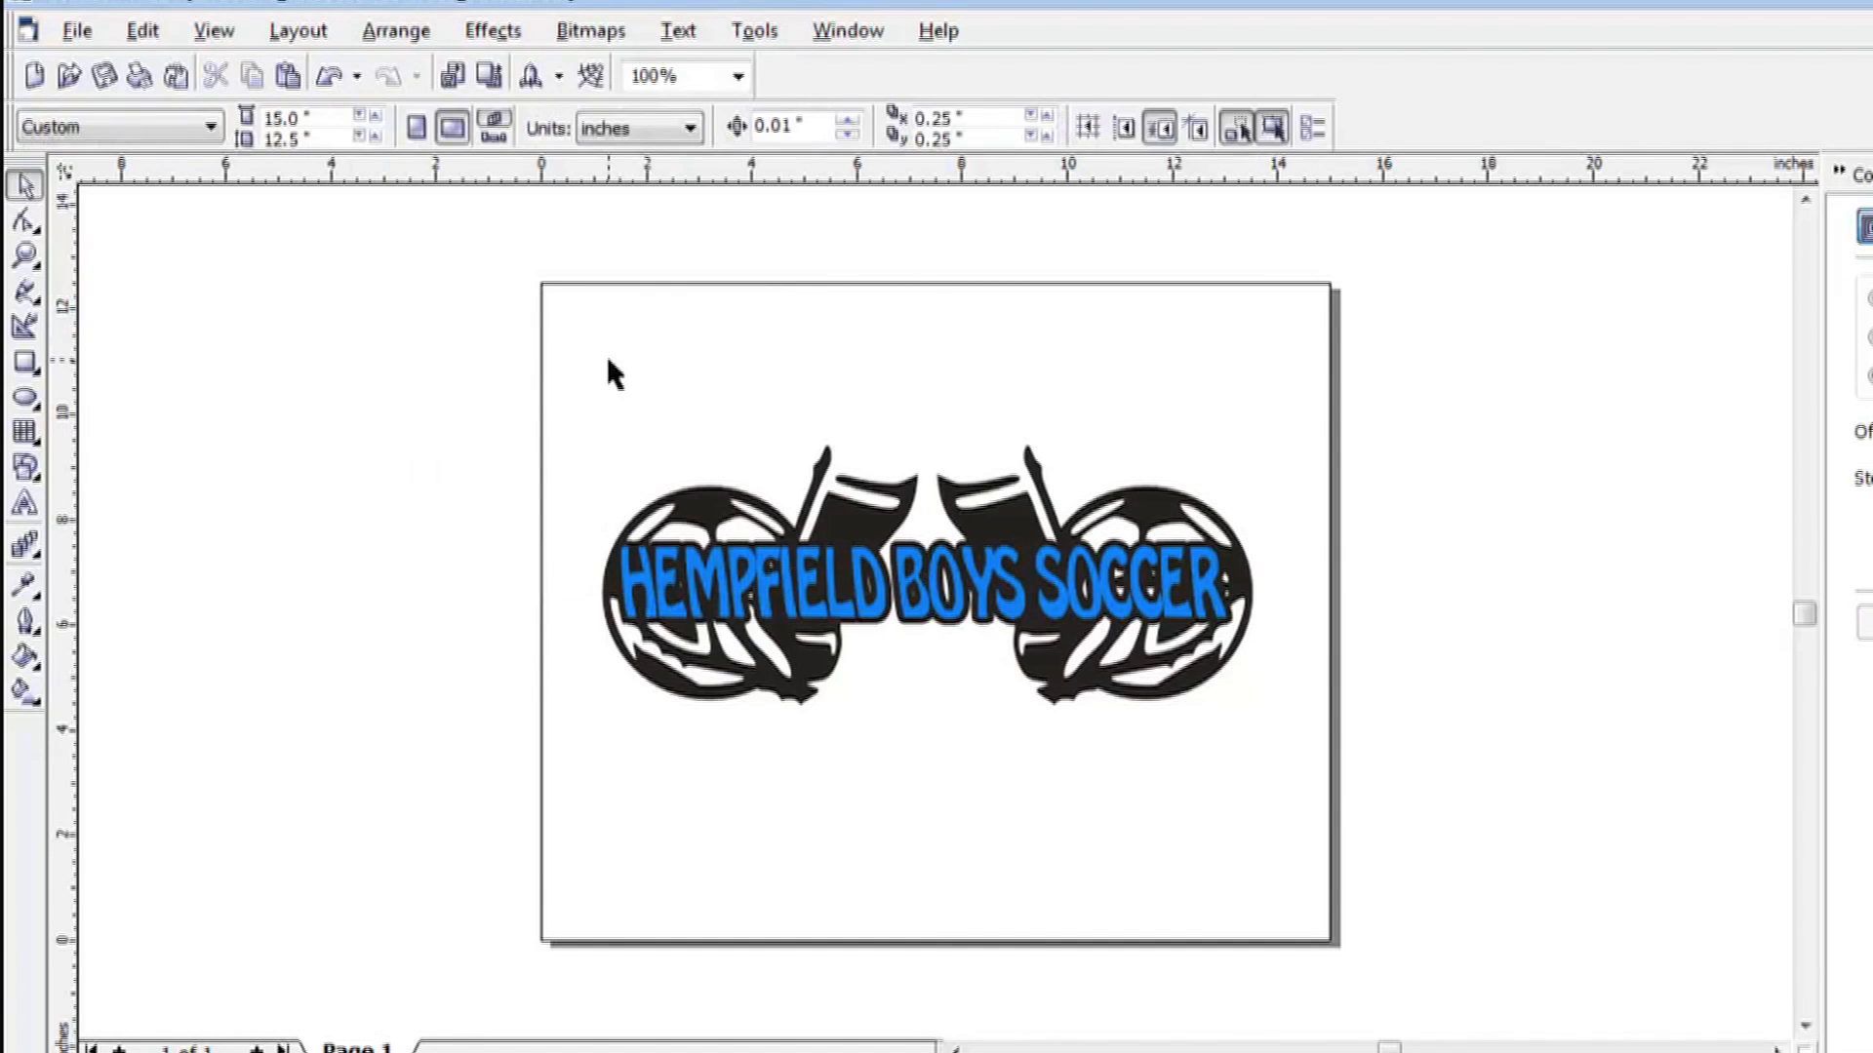
left_click(806, 554)
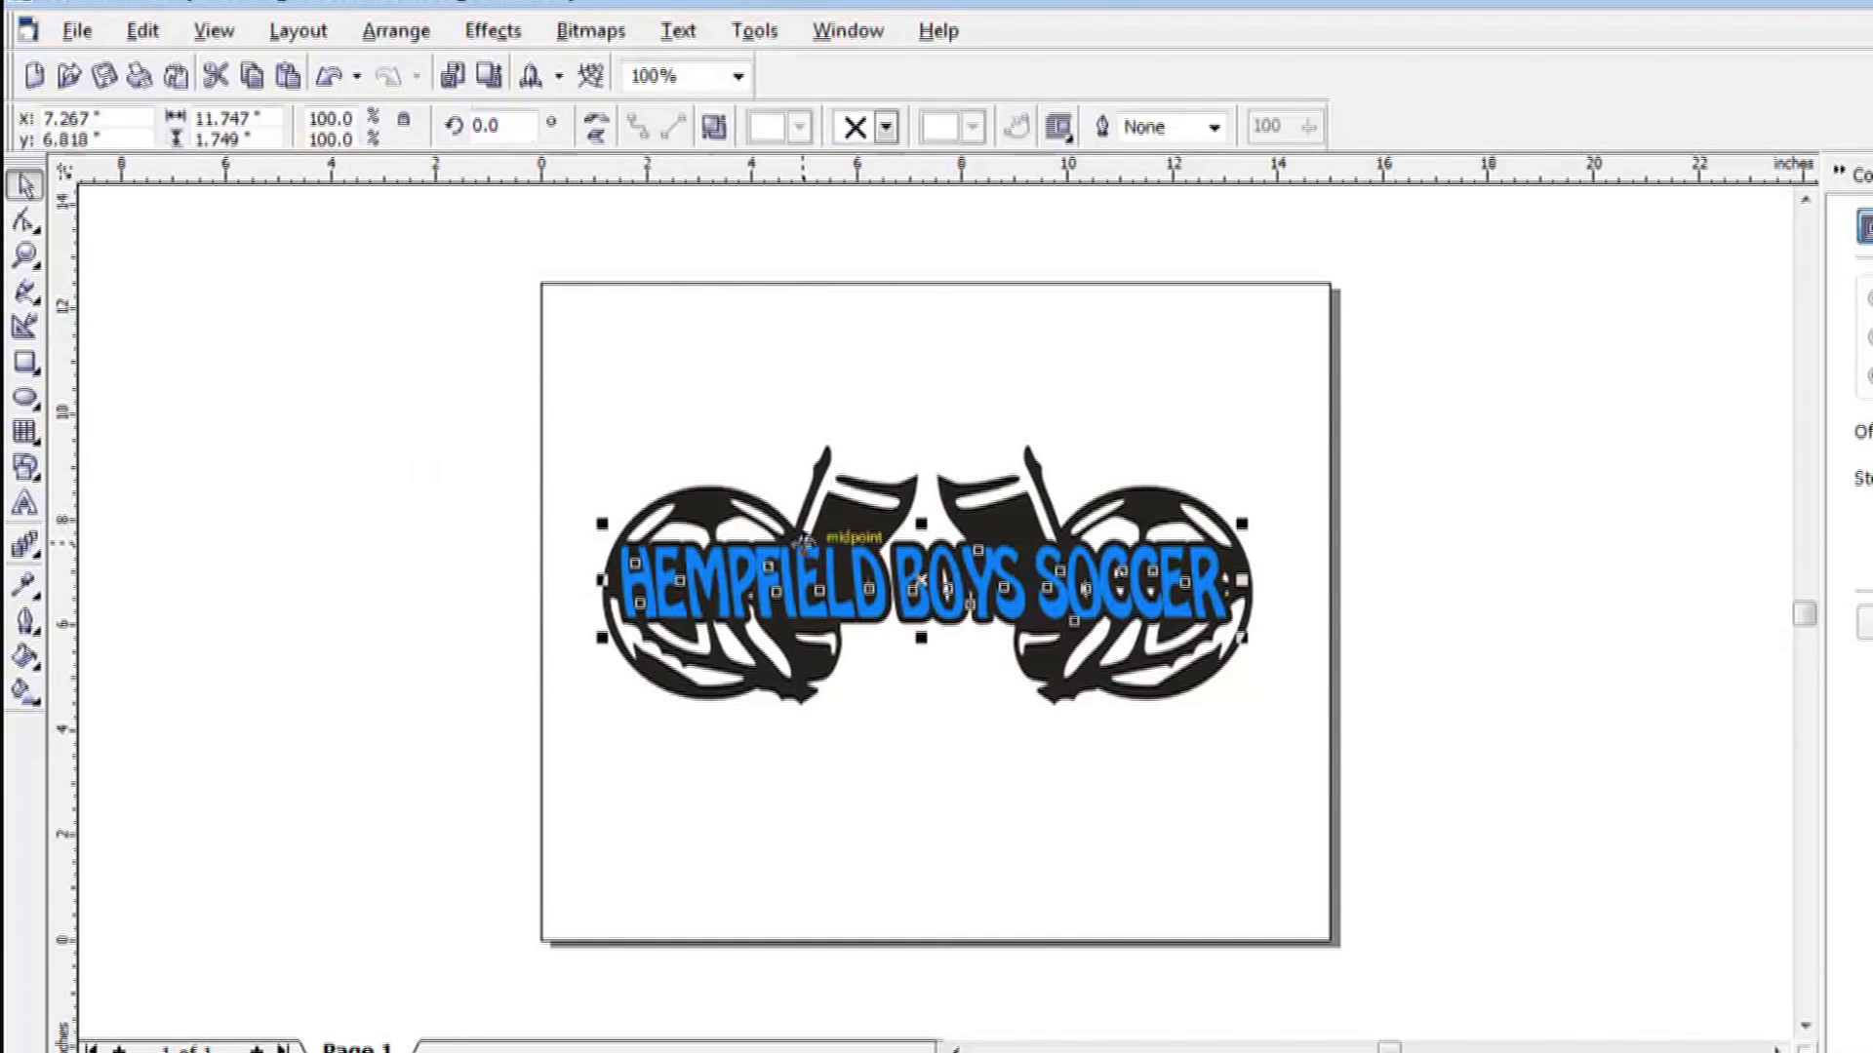
Move the blue lettering about 3 in down below the soccer designs, leaving its black contour in place.
left_click(26, 255)
left_click_drag(571, 690, 1287, 527)
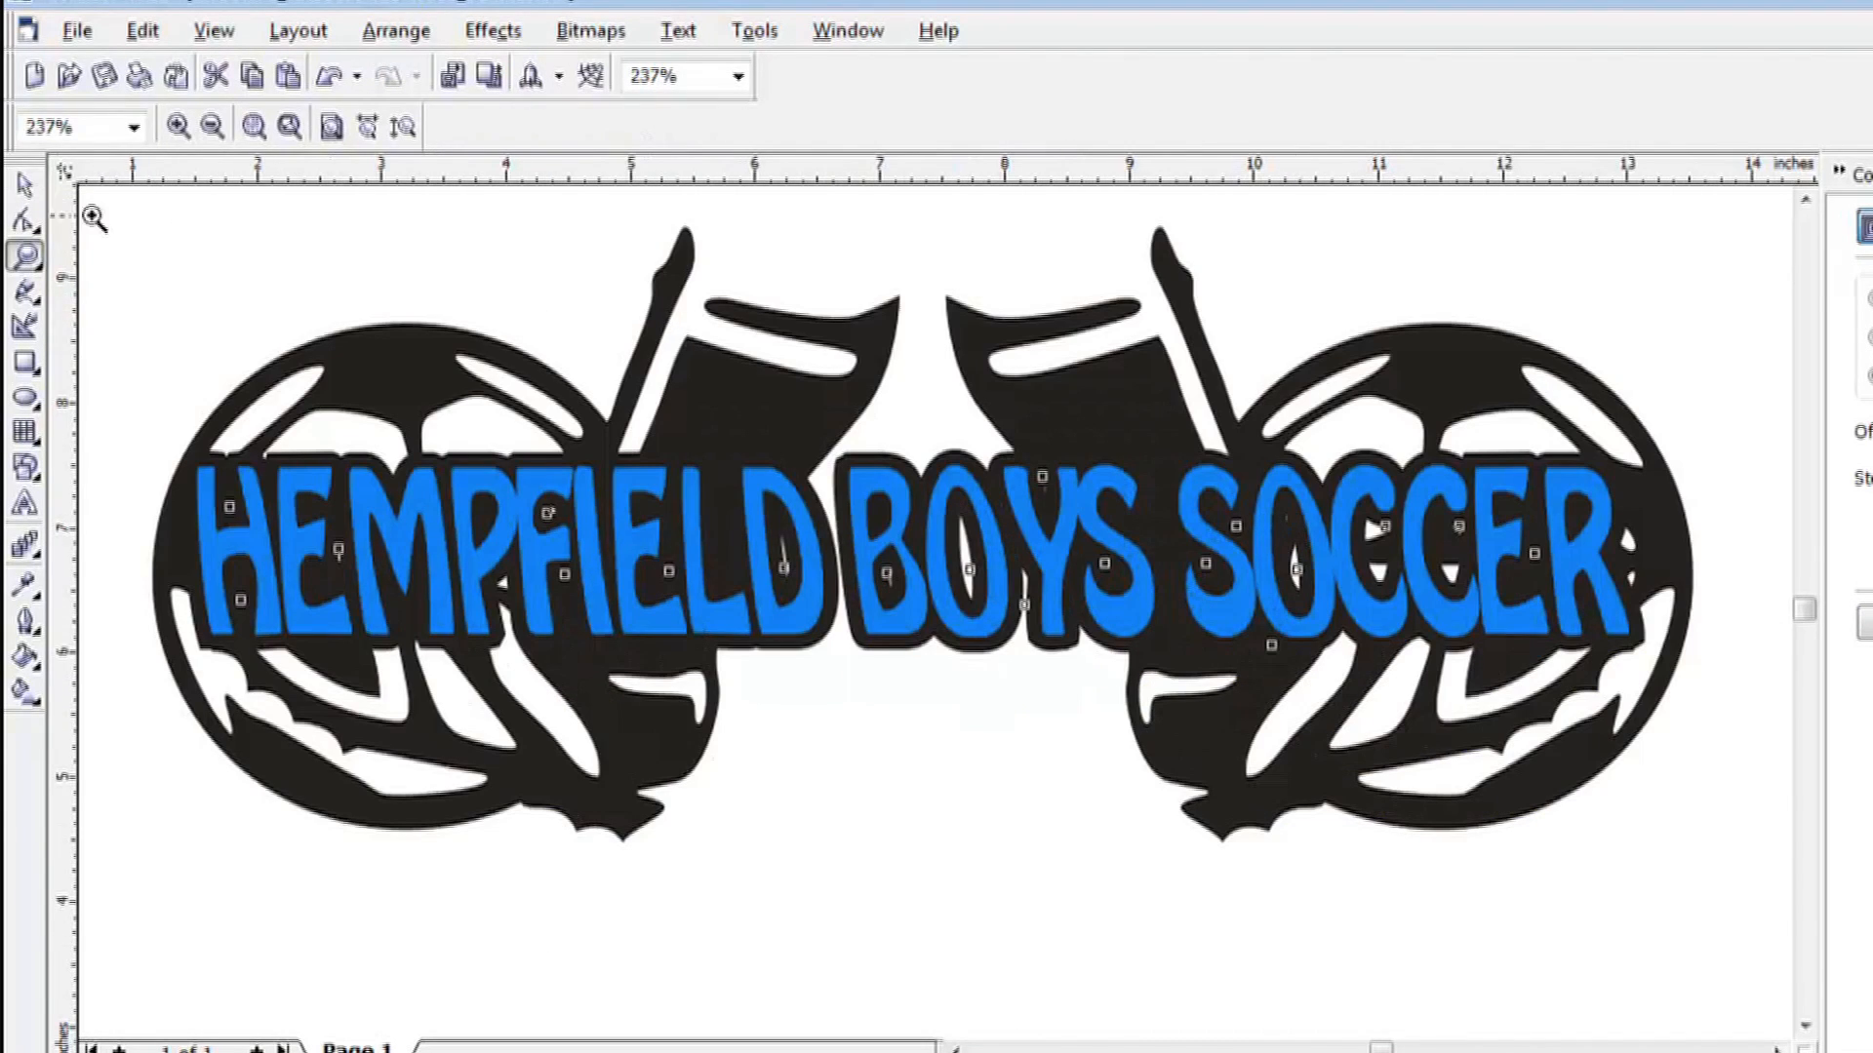
left_click(26, 186)
left_click(154, 267)
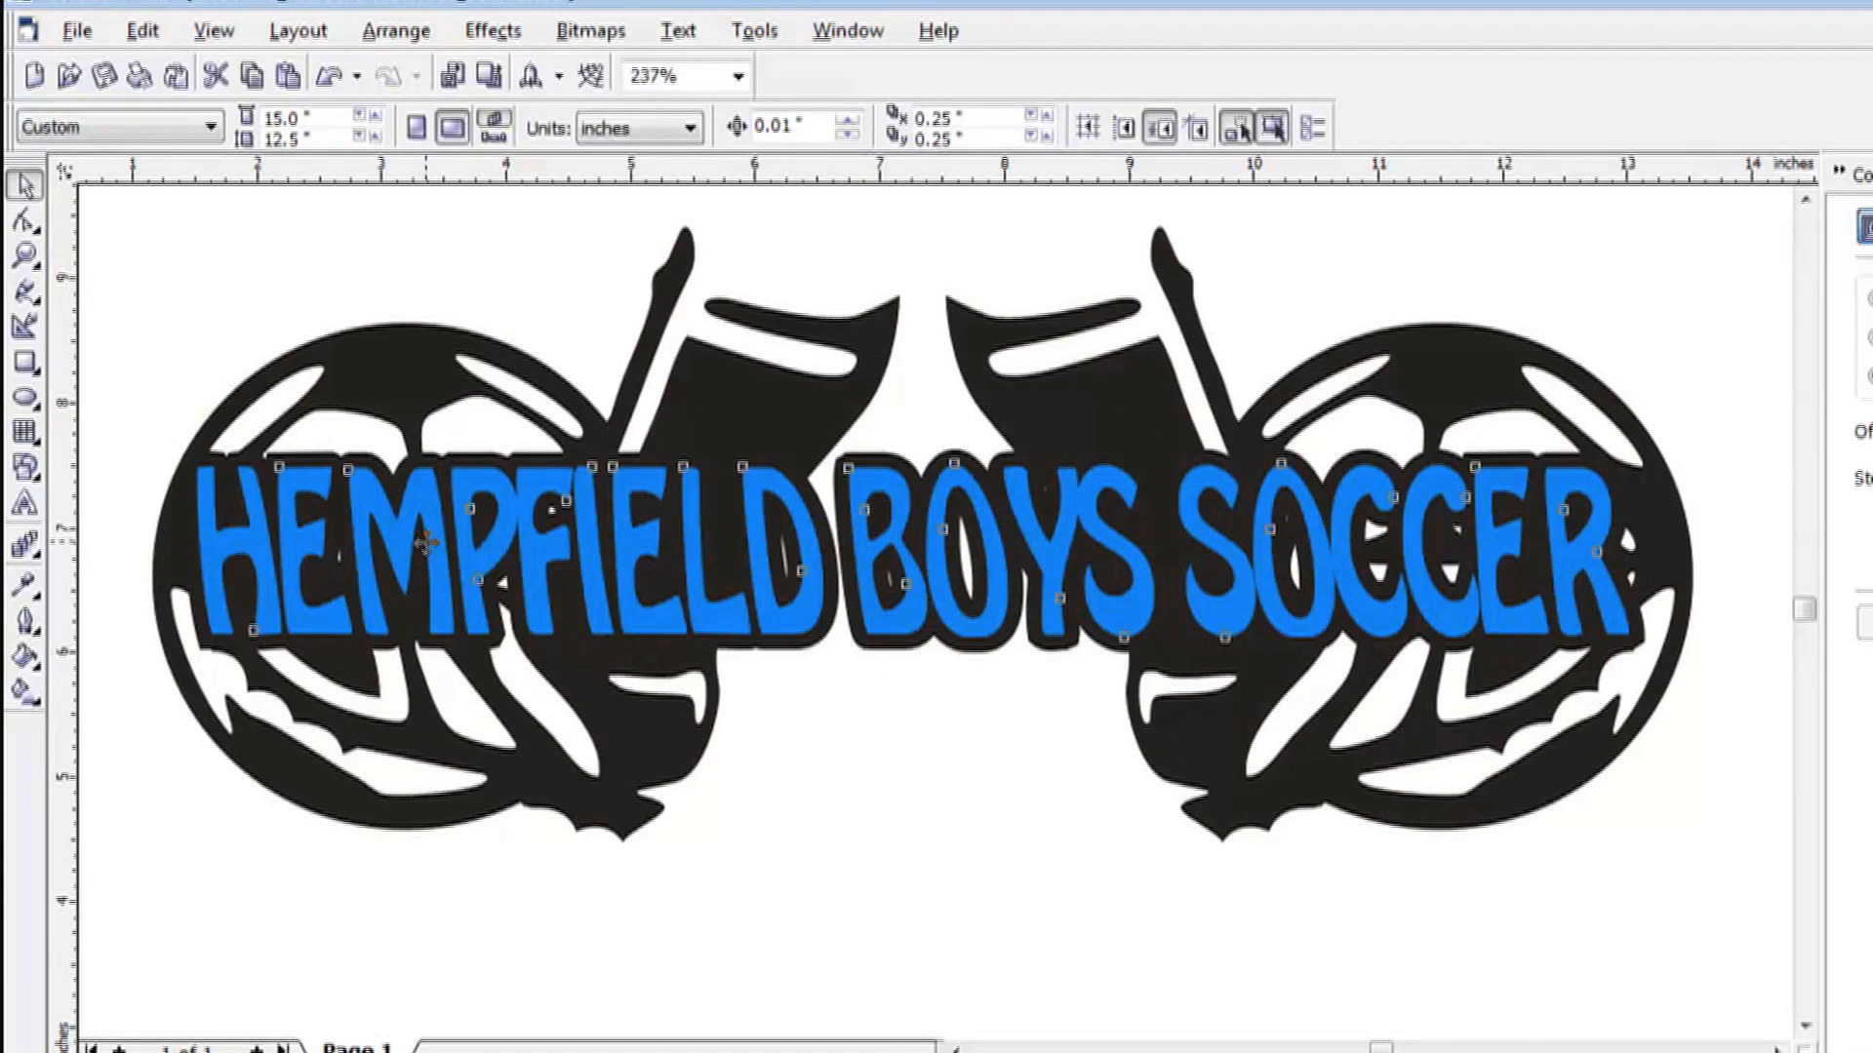
left_click(831, 619)
left_click_drag(911, 549, 911, 915)
Try to trim the two soccer designs with the black lettering contour.
left_click(677, 590)
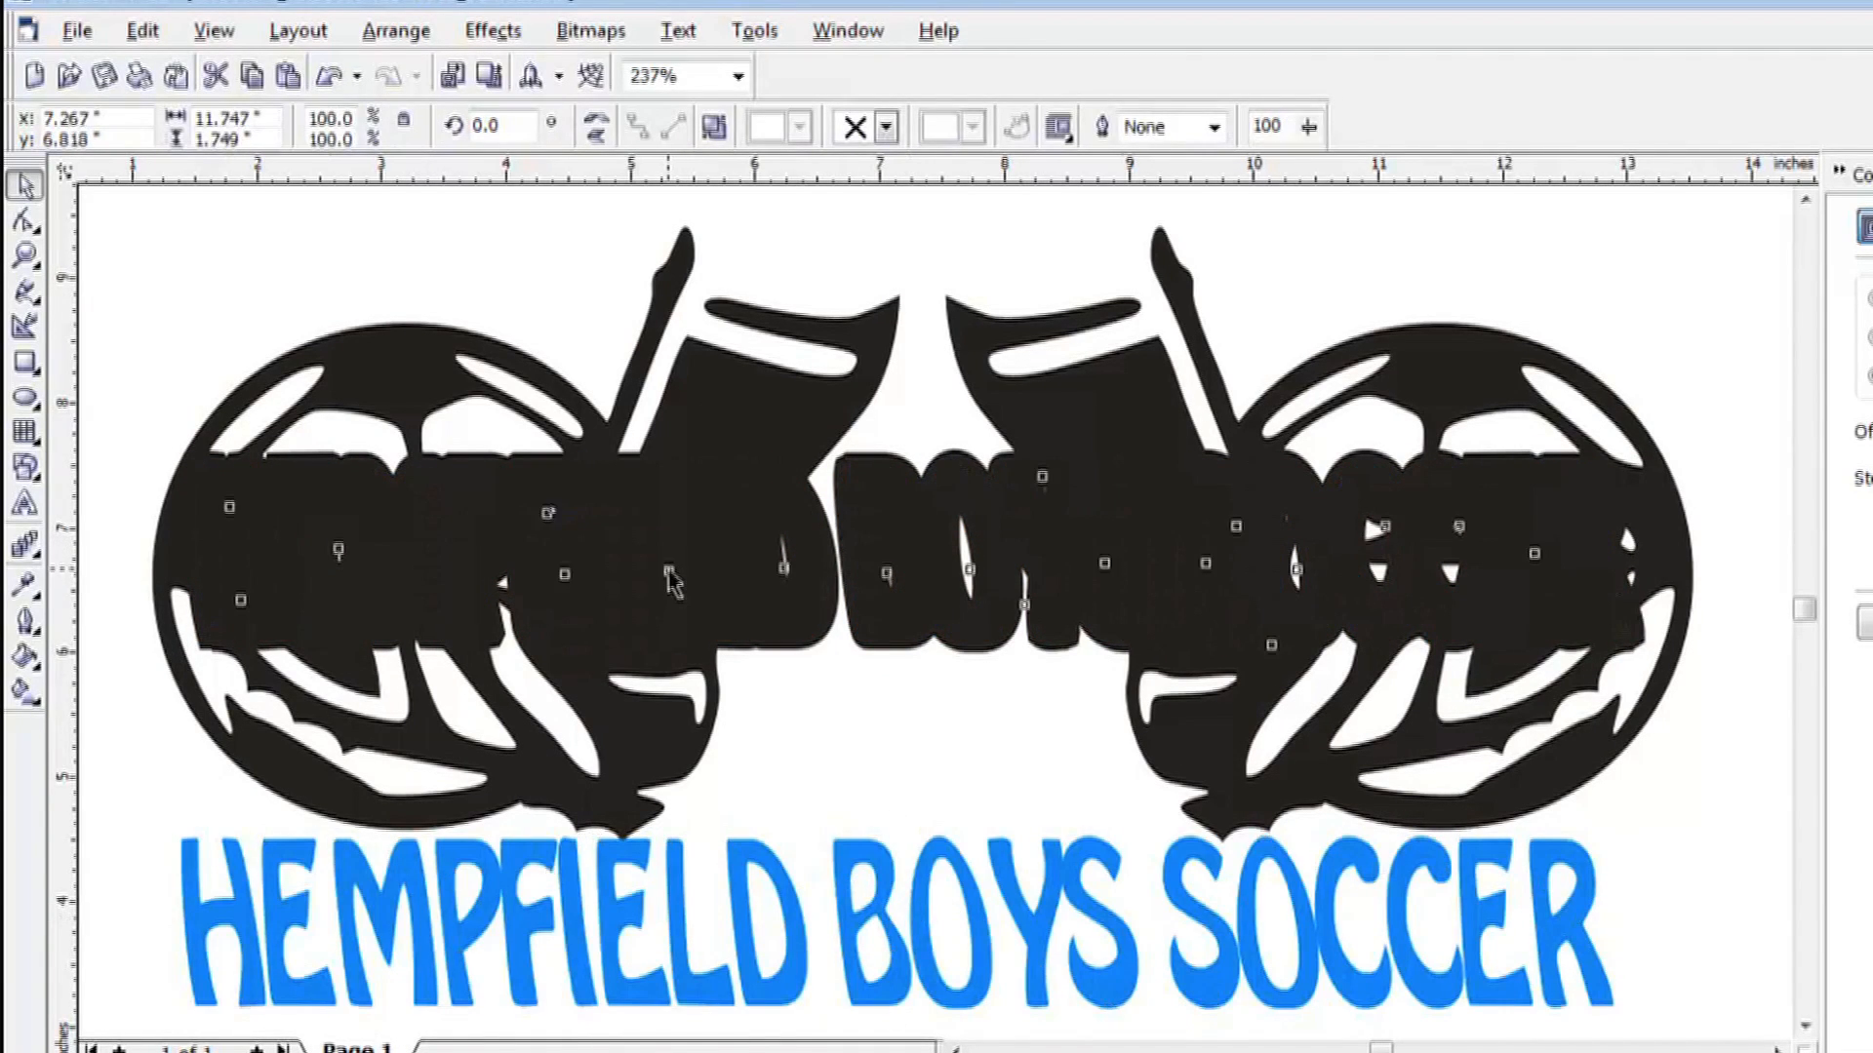
left_click(721, 391, "shift")
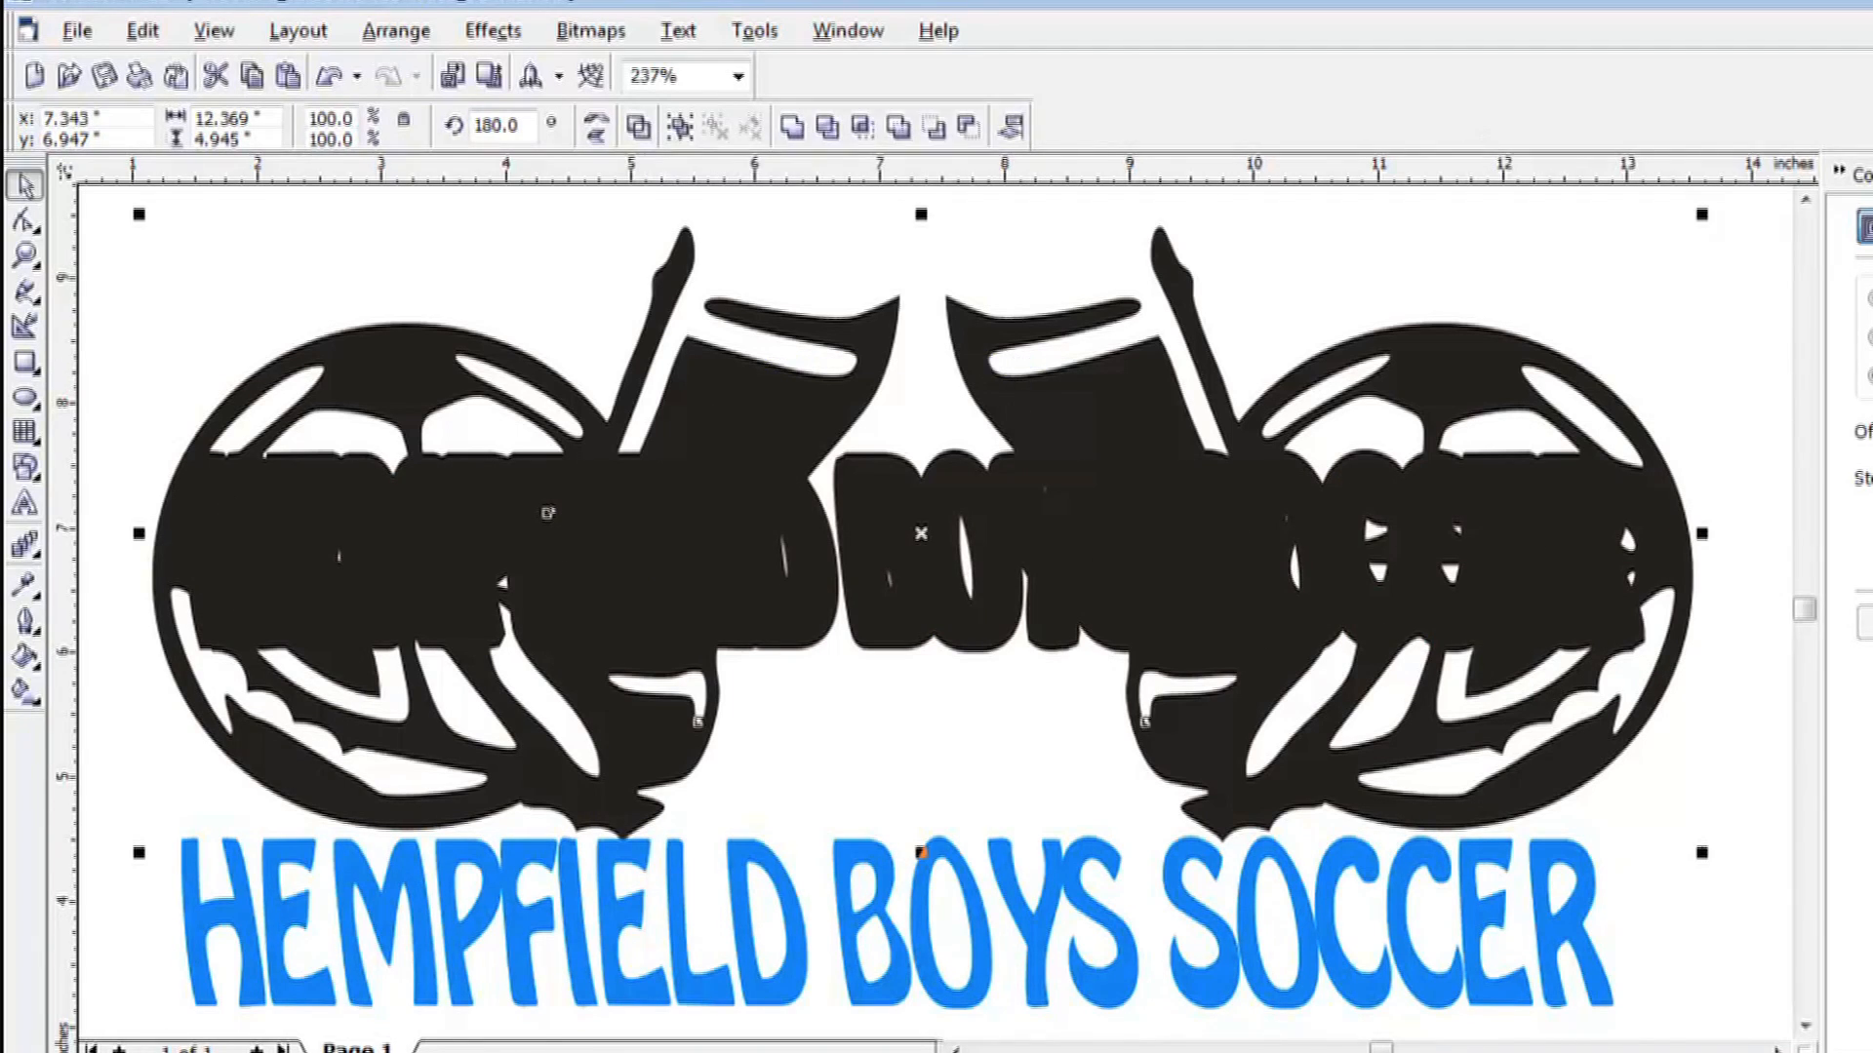
left_click(827, 127)
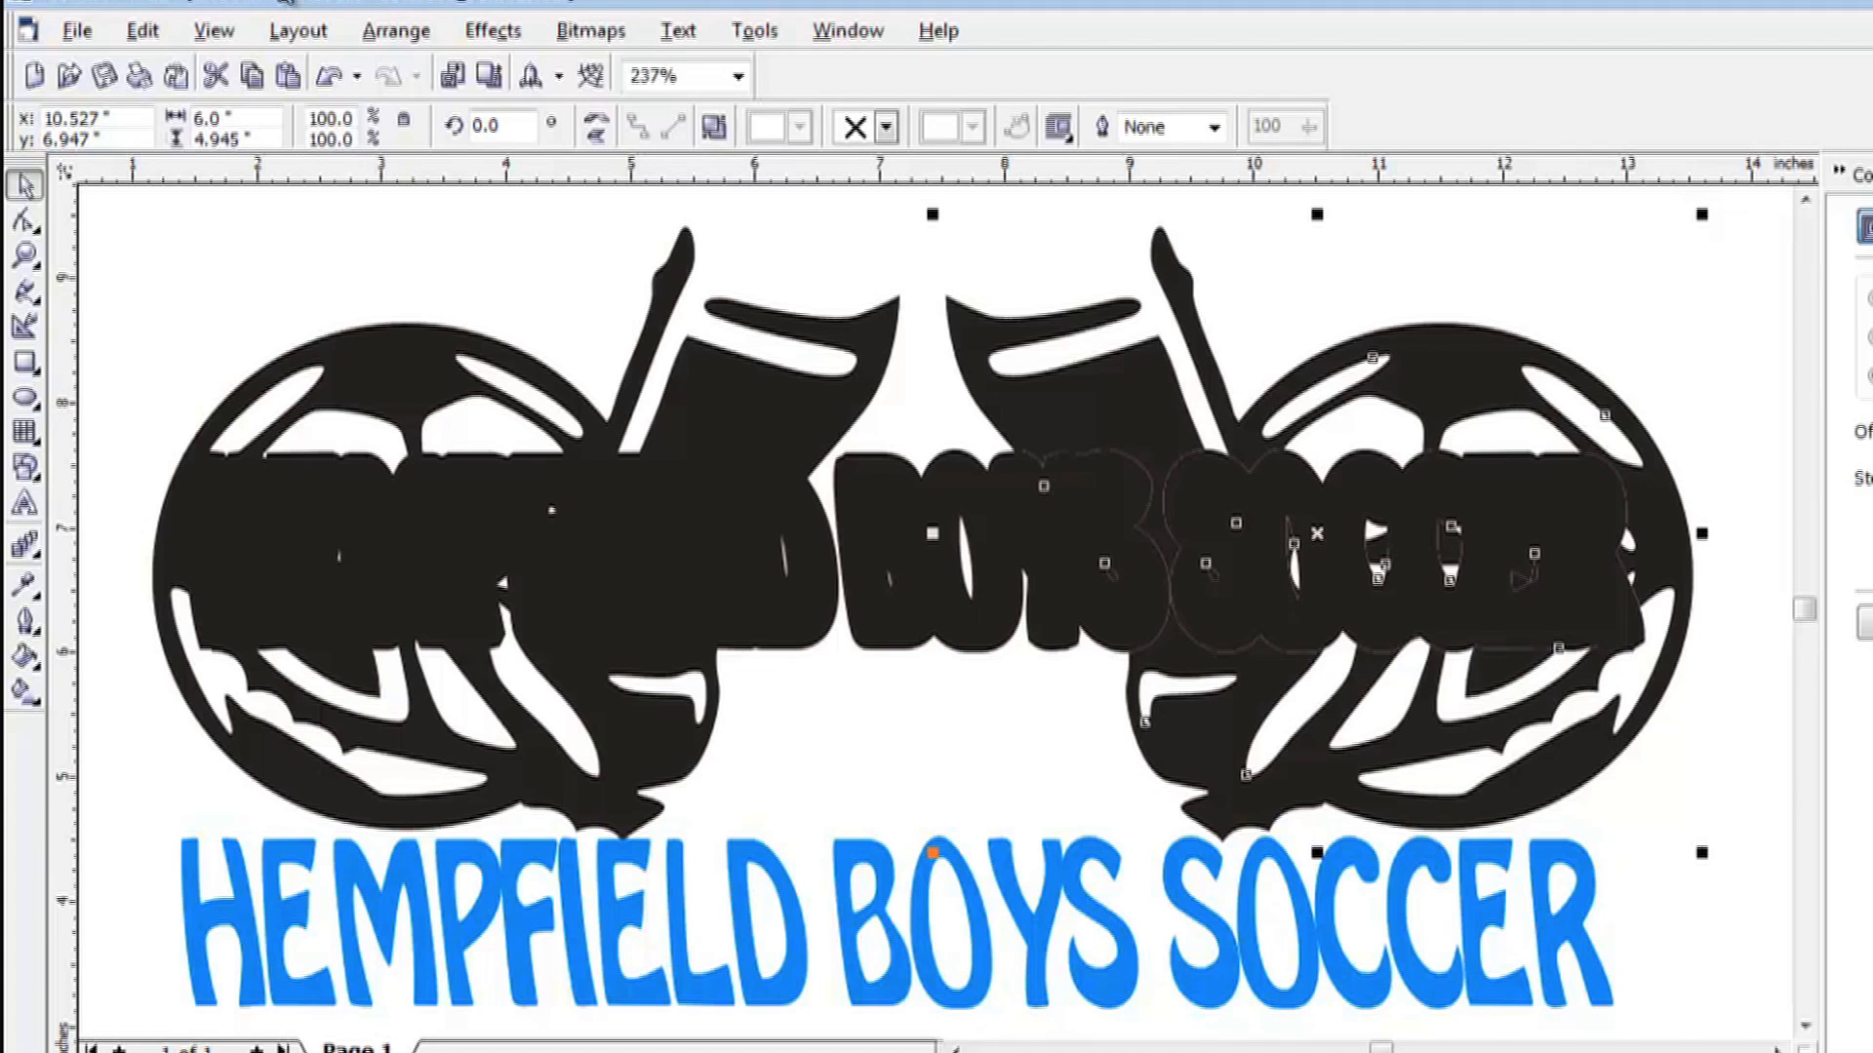
Examine the cut outlines in wireframe view, and undo the trim.
left_click(212, 31)
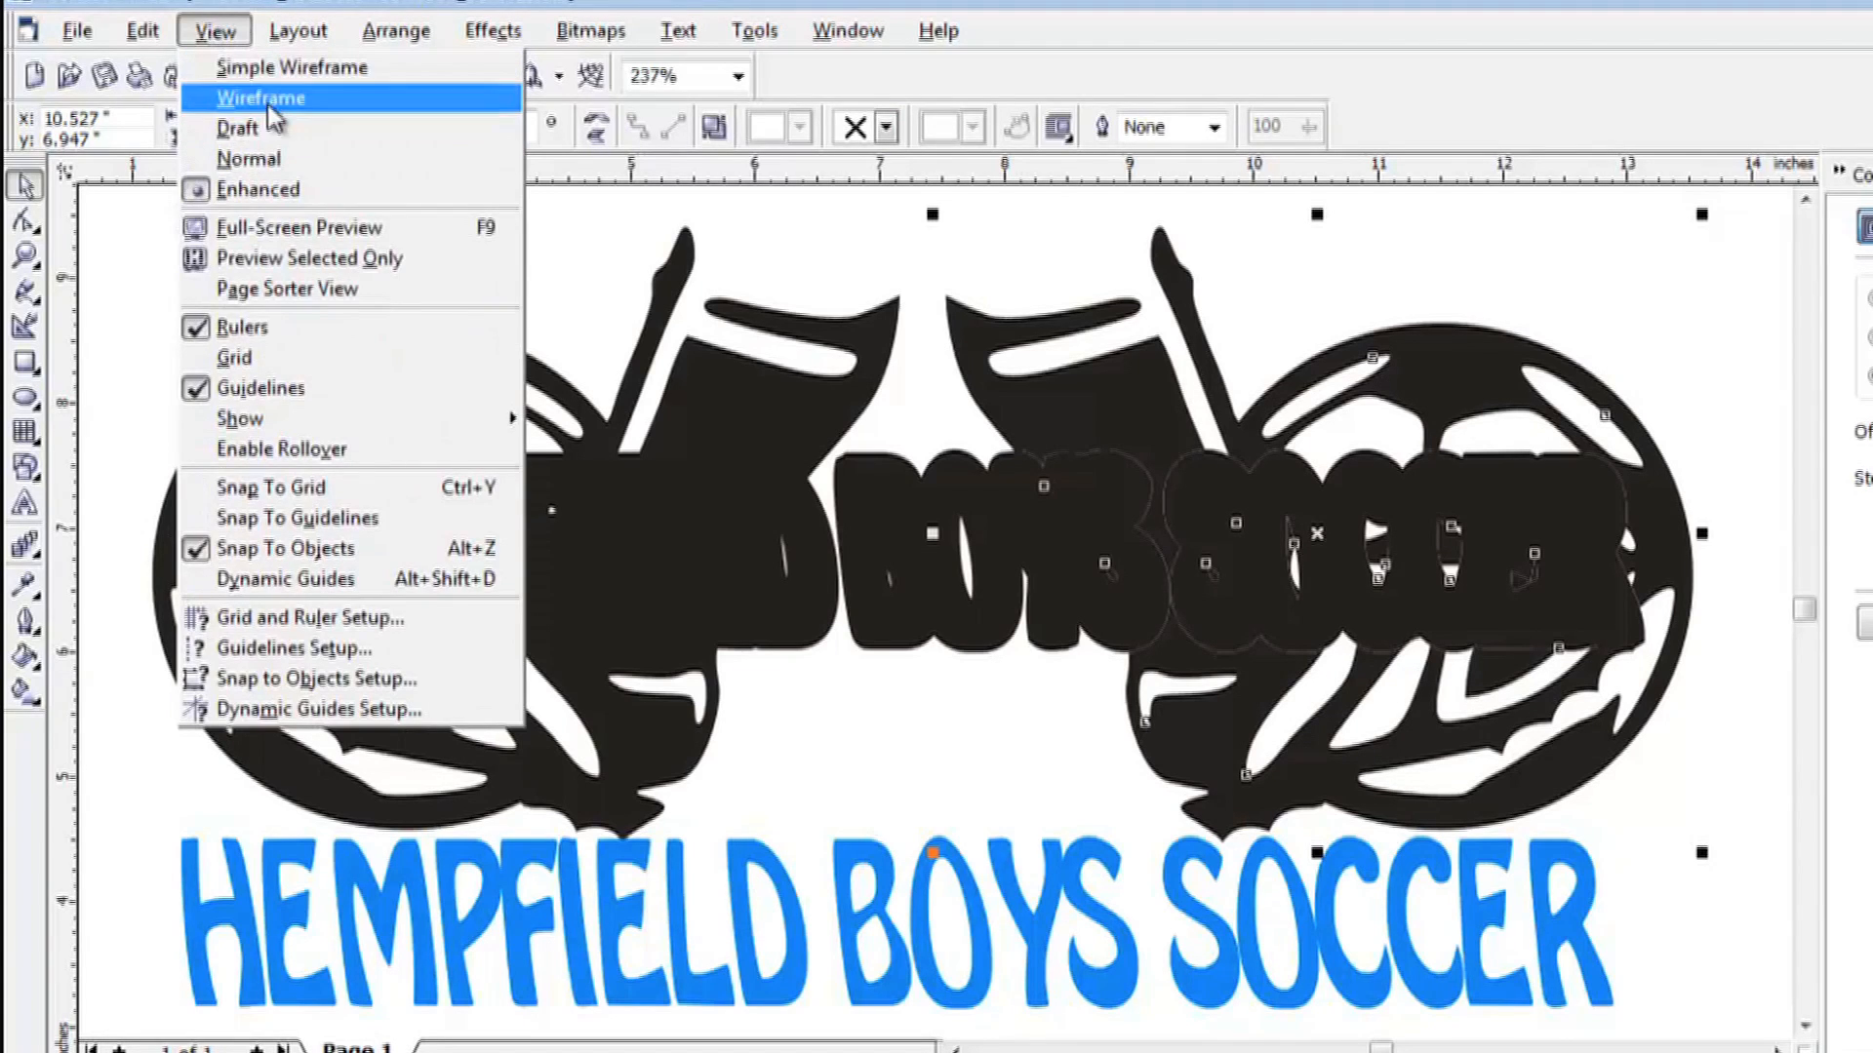
left_click(278, 80)
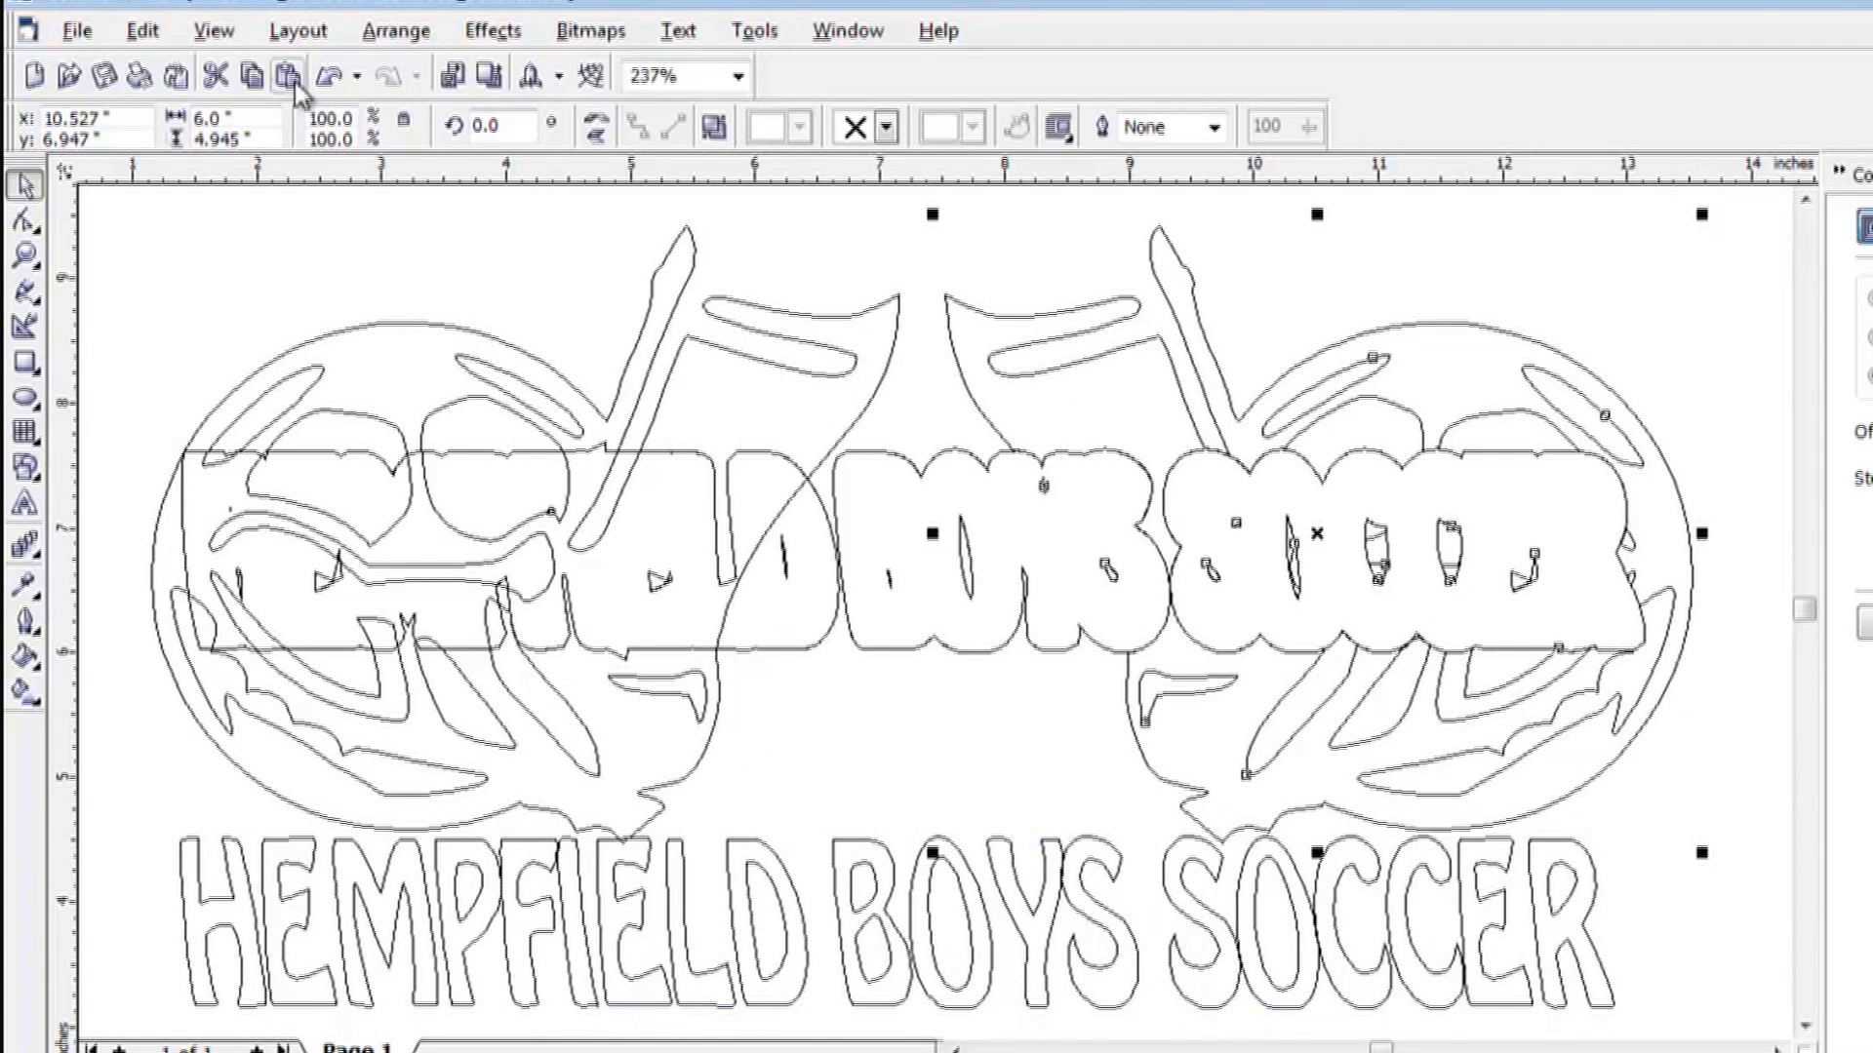
left_click(970, 363)
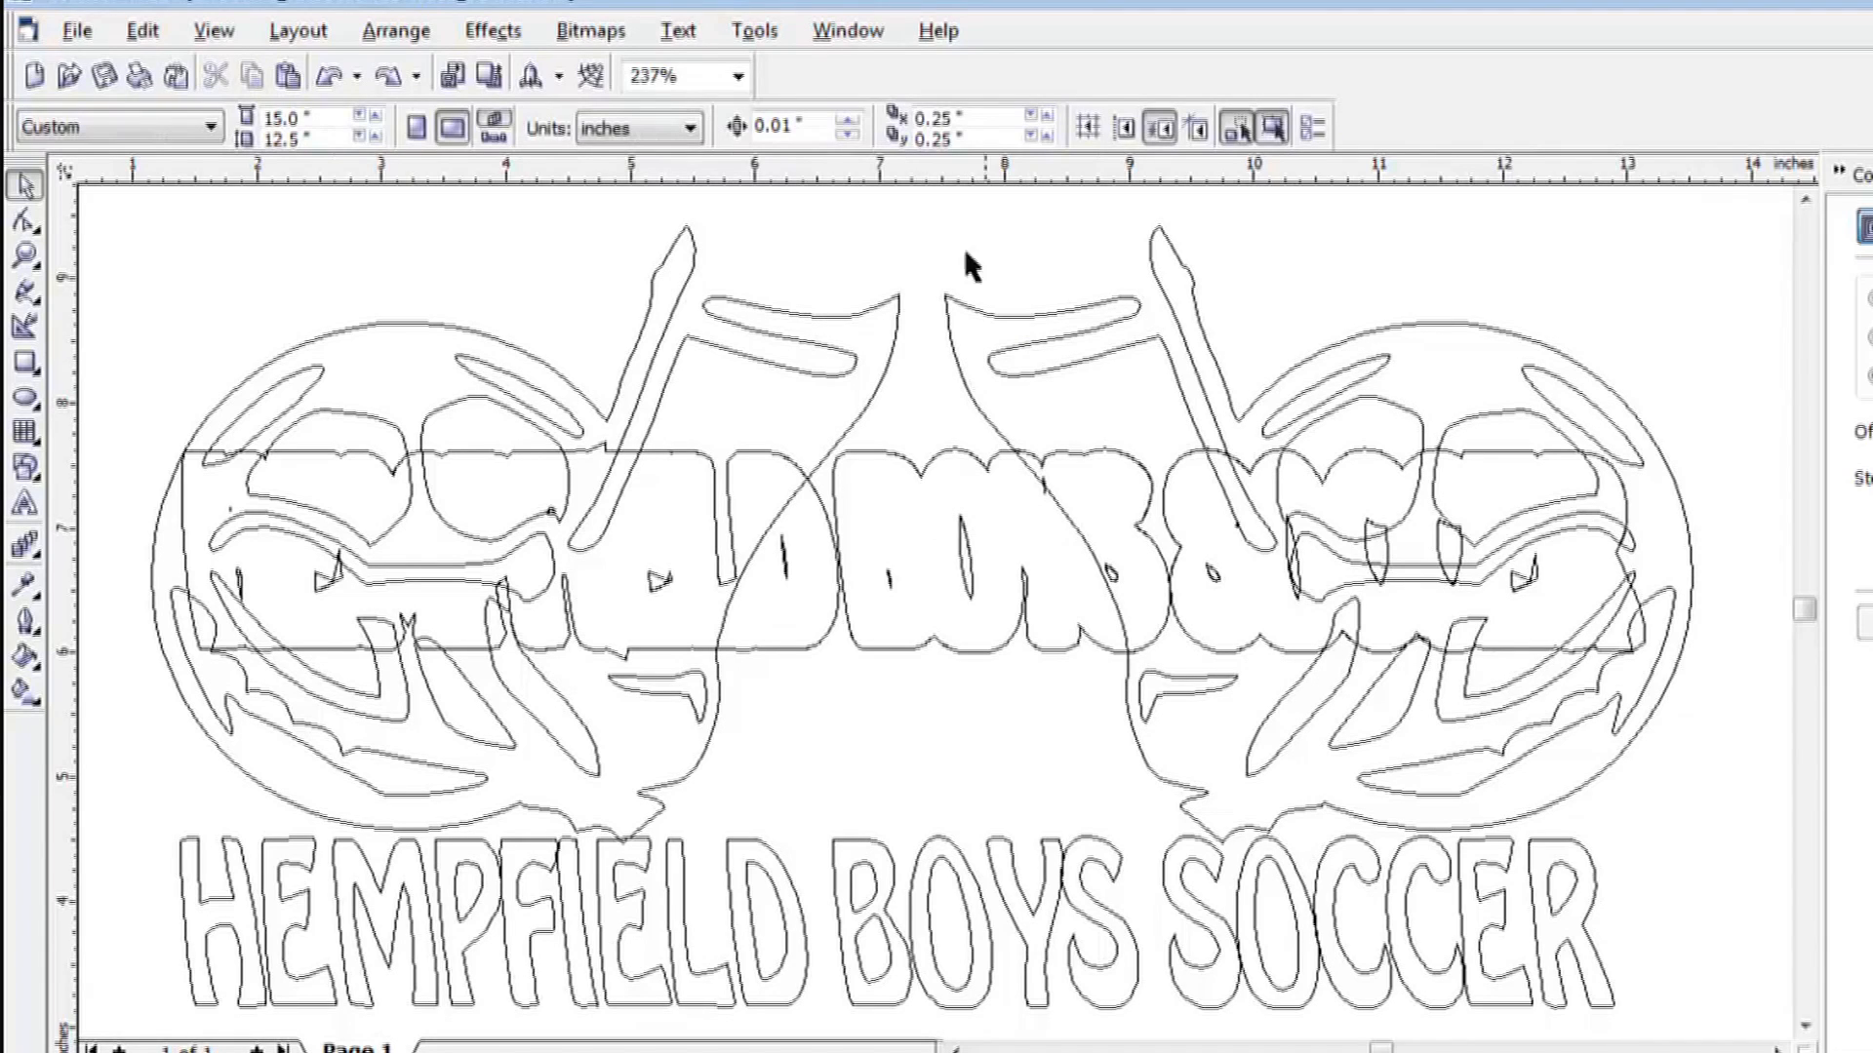
Switch the artwork display from wireframe back to a filled view.
left_click(25, 255)
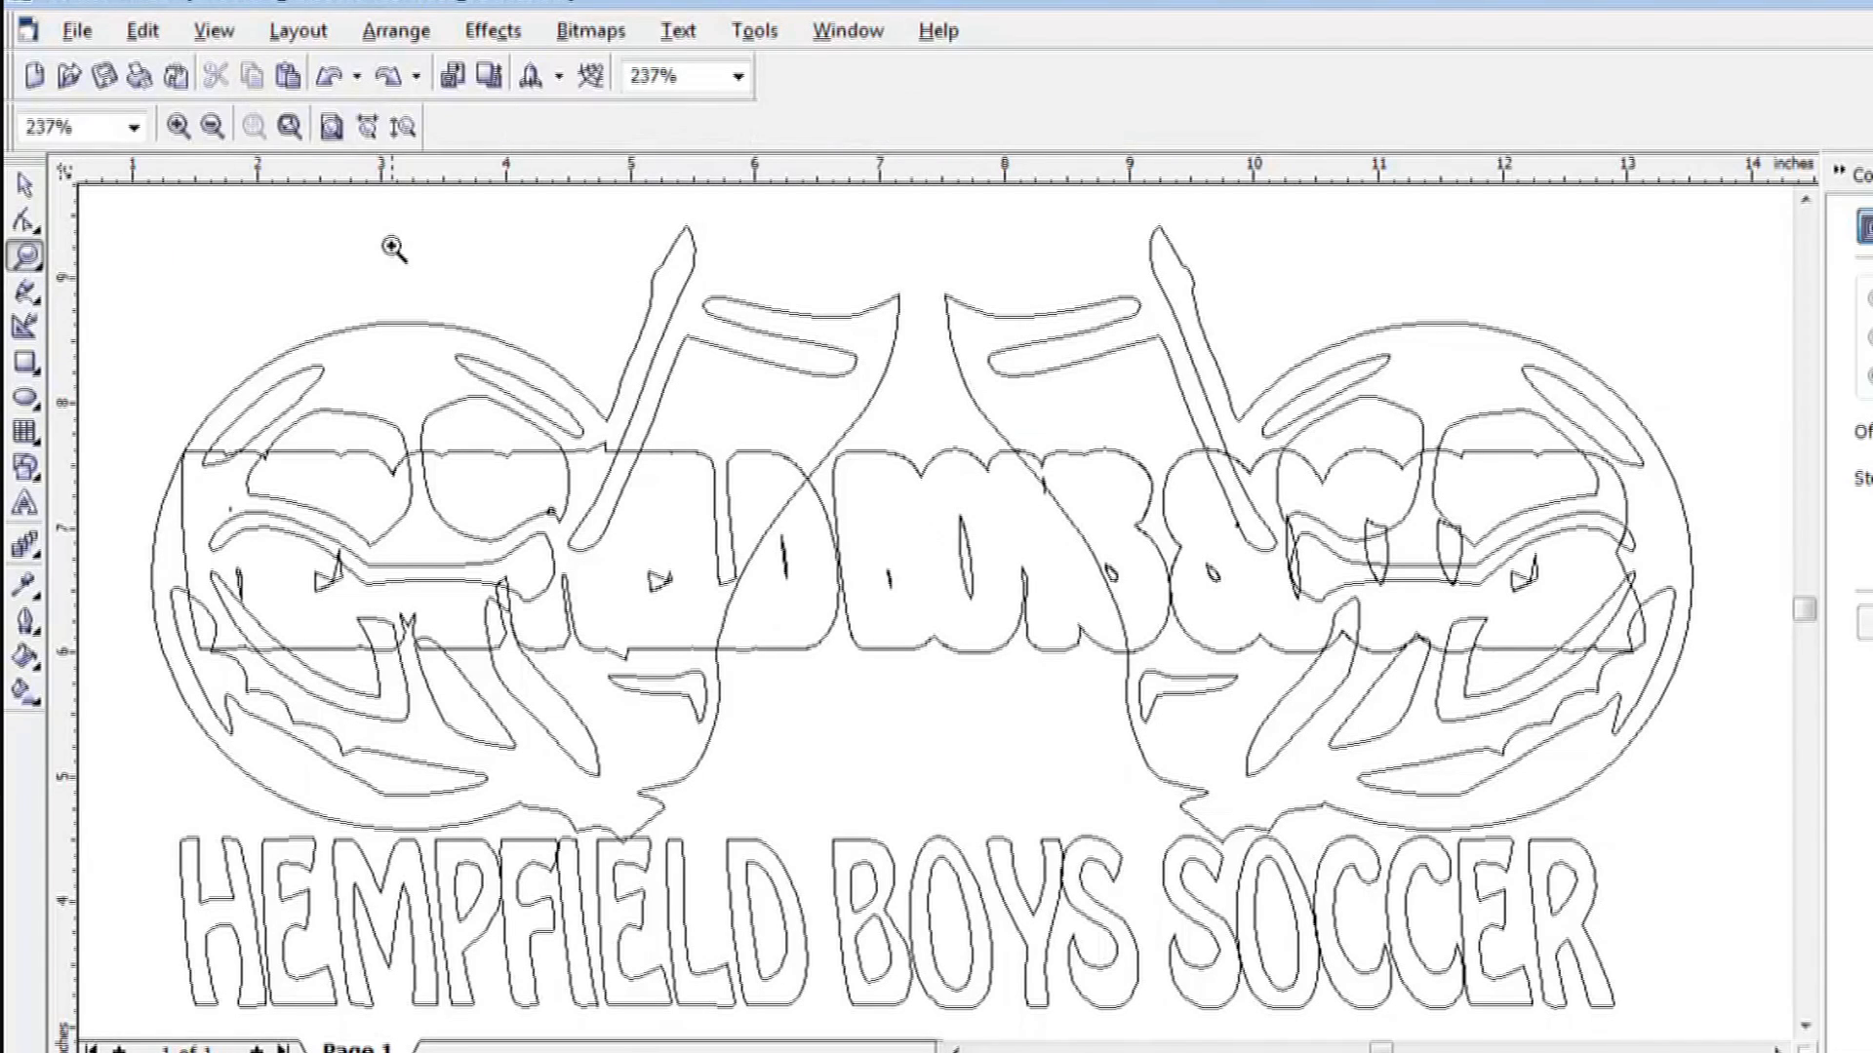
right_click(393, 249)
left_click(214, 30)
left_click(262, 135)
left_click(764, 417)
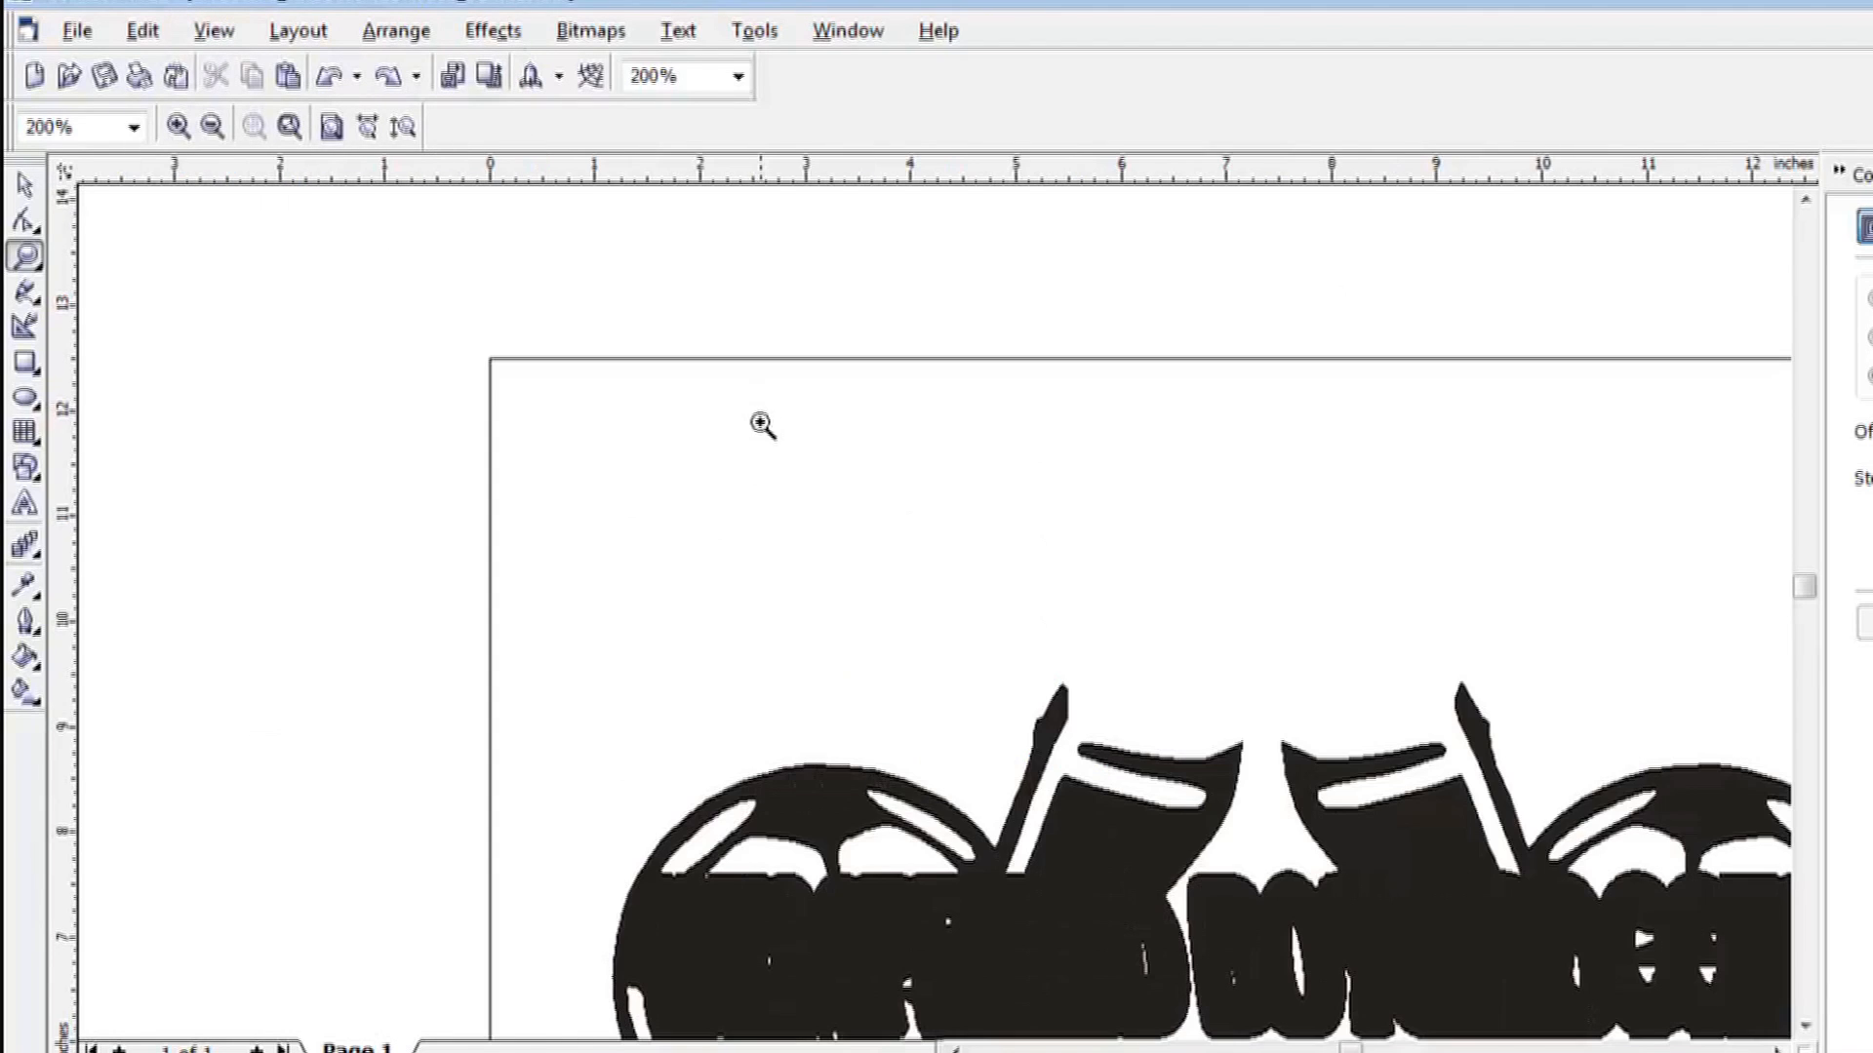
Group the two mirrored soccer designs into one object, leaving out the lettering and its contour.
right_click(774, 585)
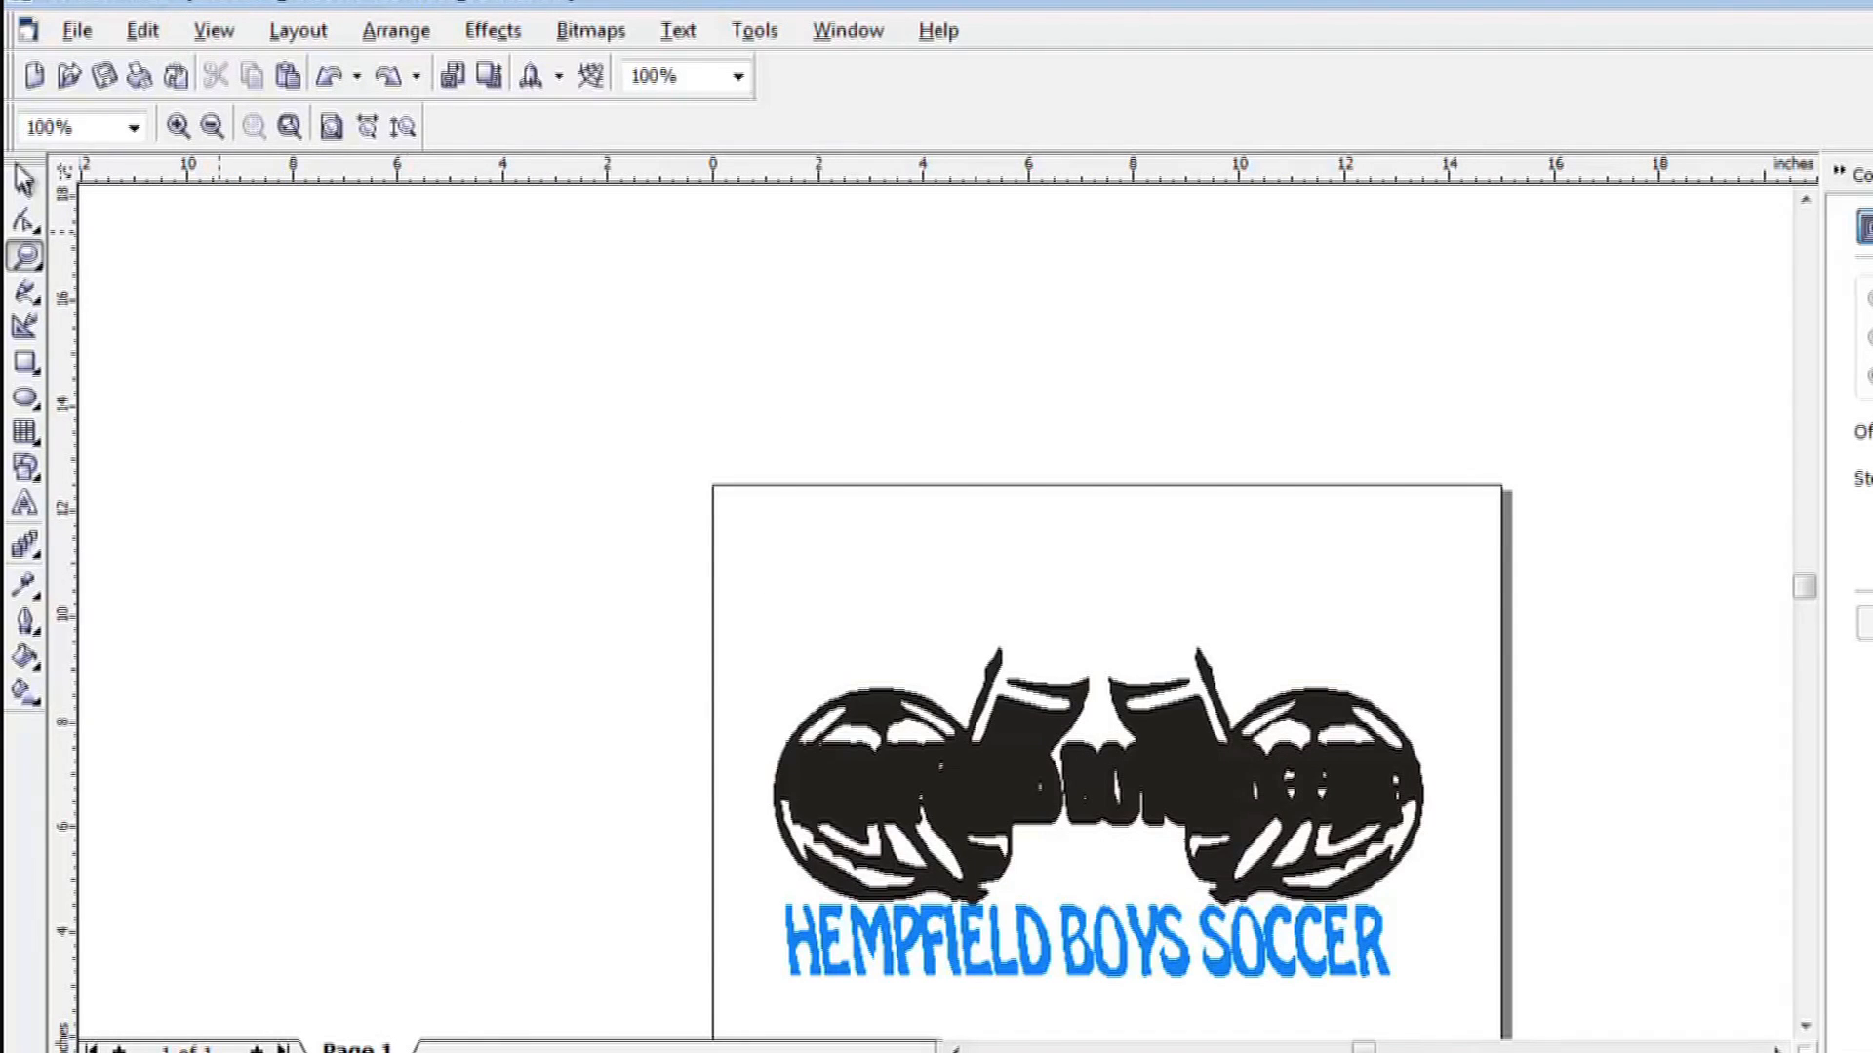
left_click(24, 184)
left_click(1007, 729)
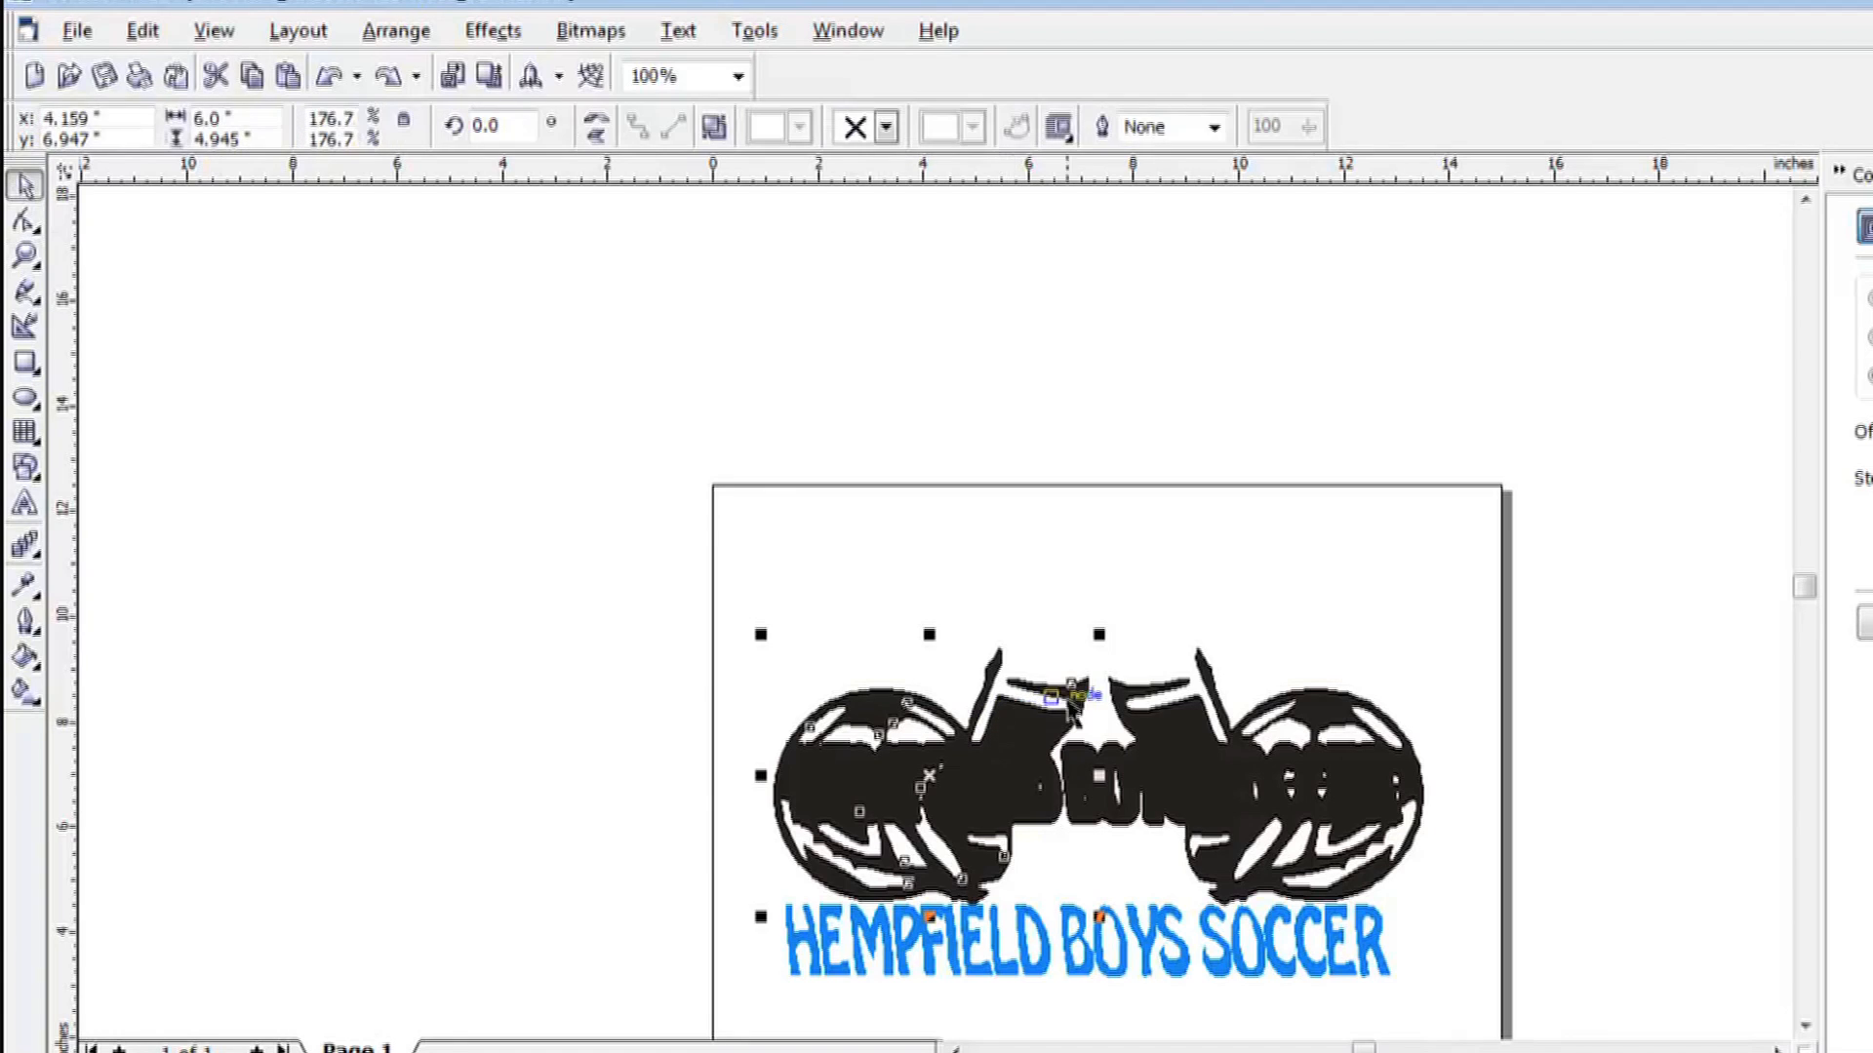
left_click(1151, 695)
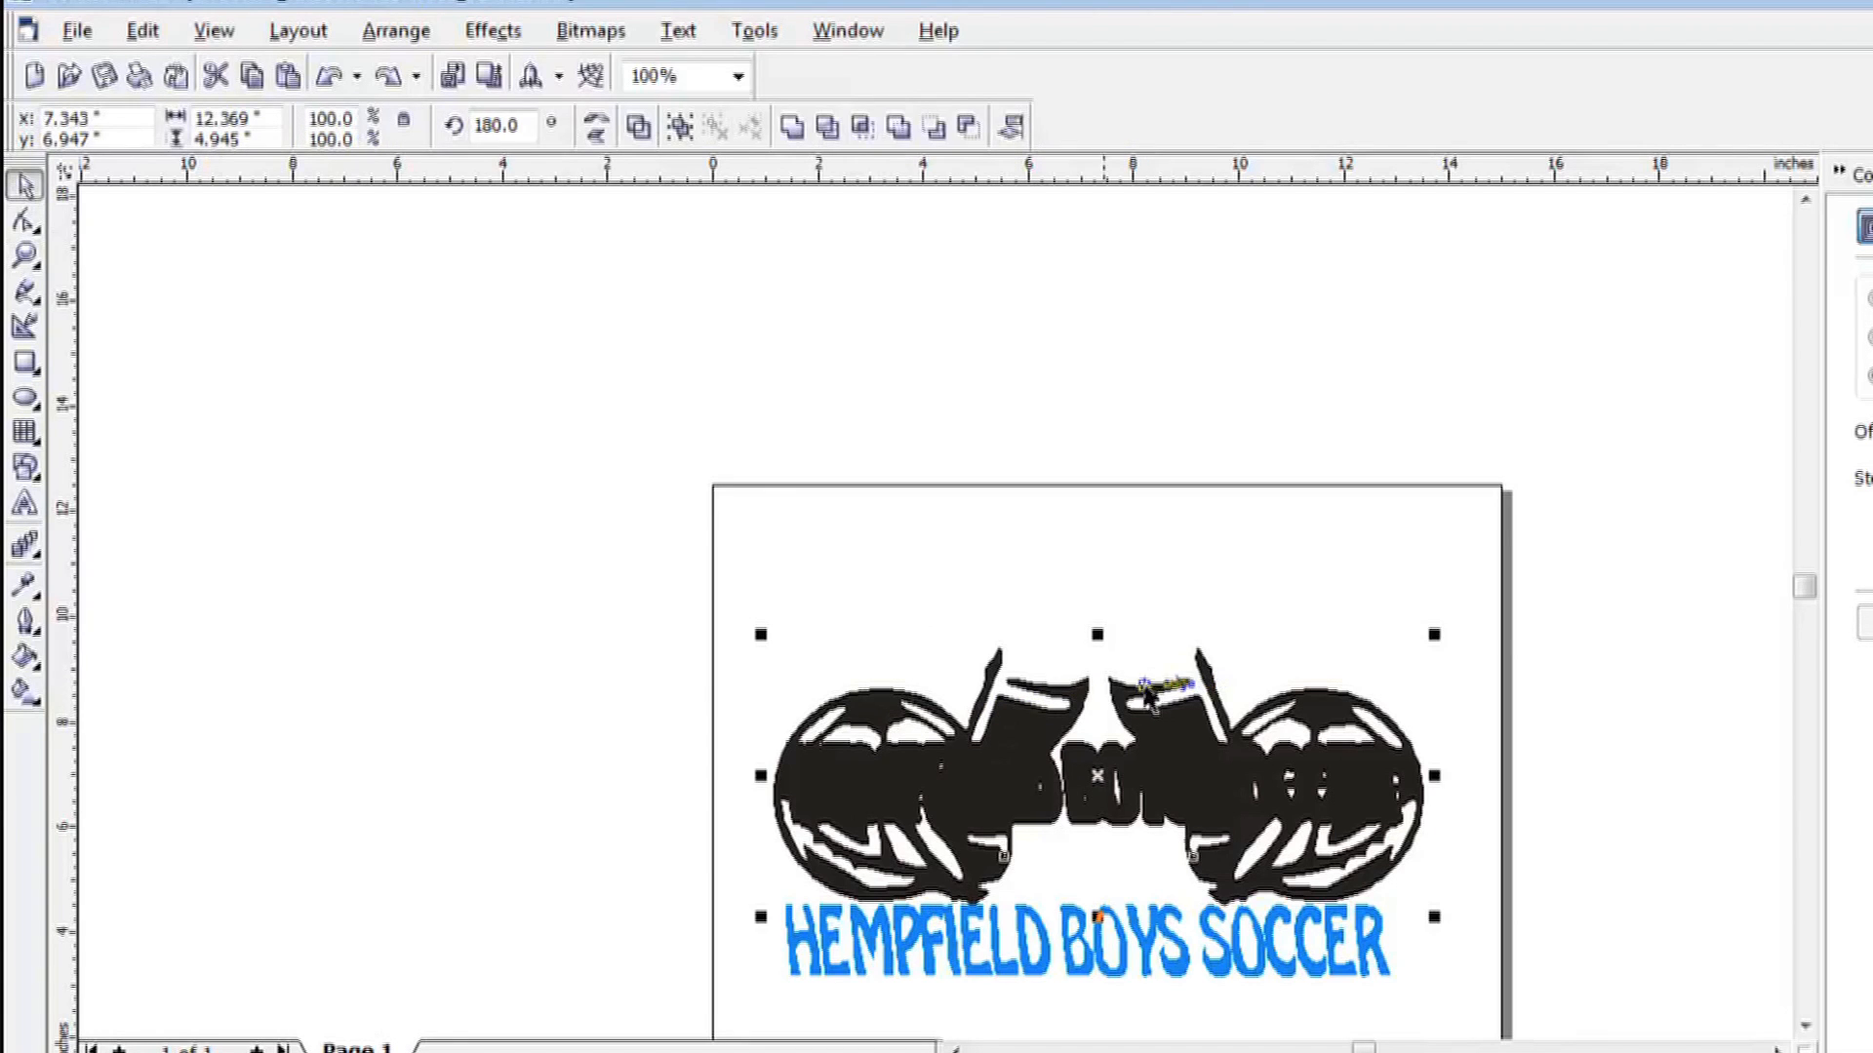
left_click(395, 30)
left_click(462, 211)
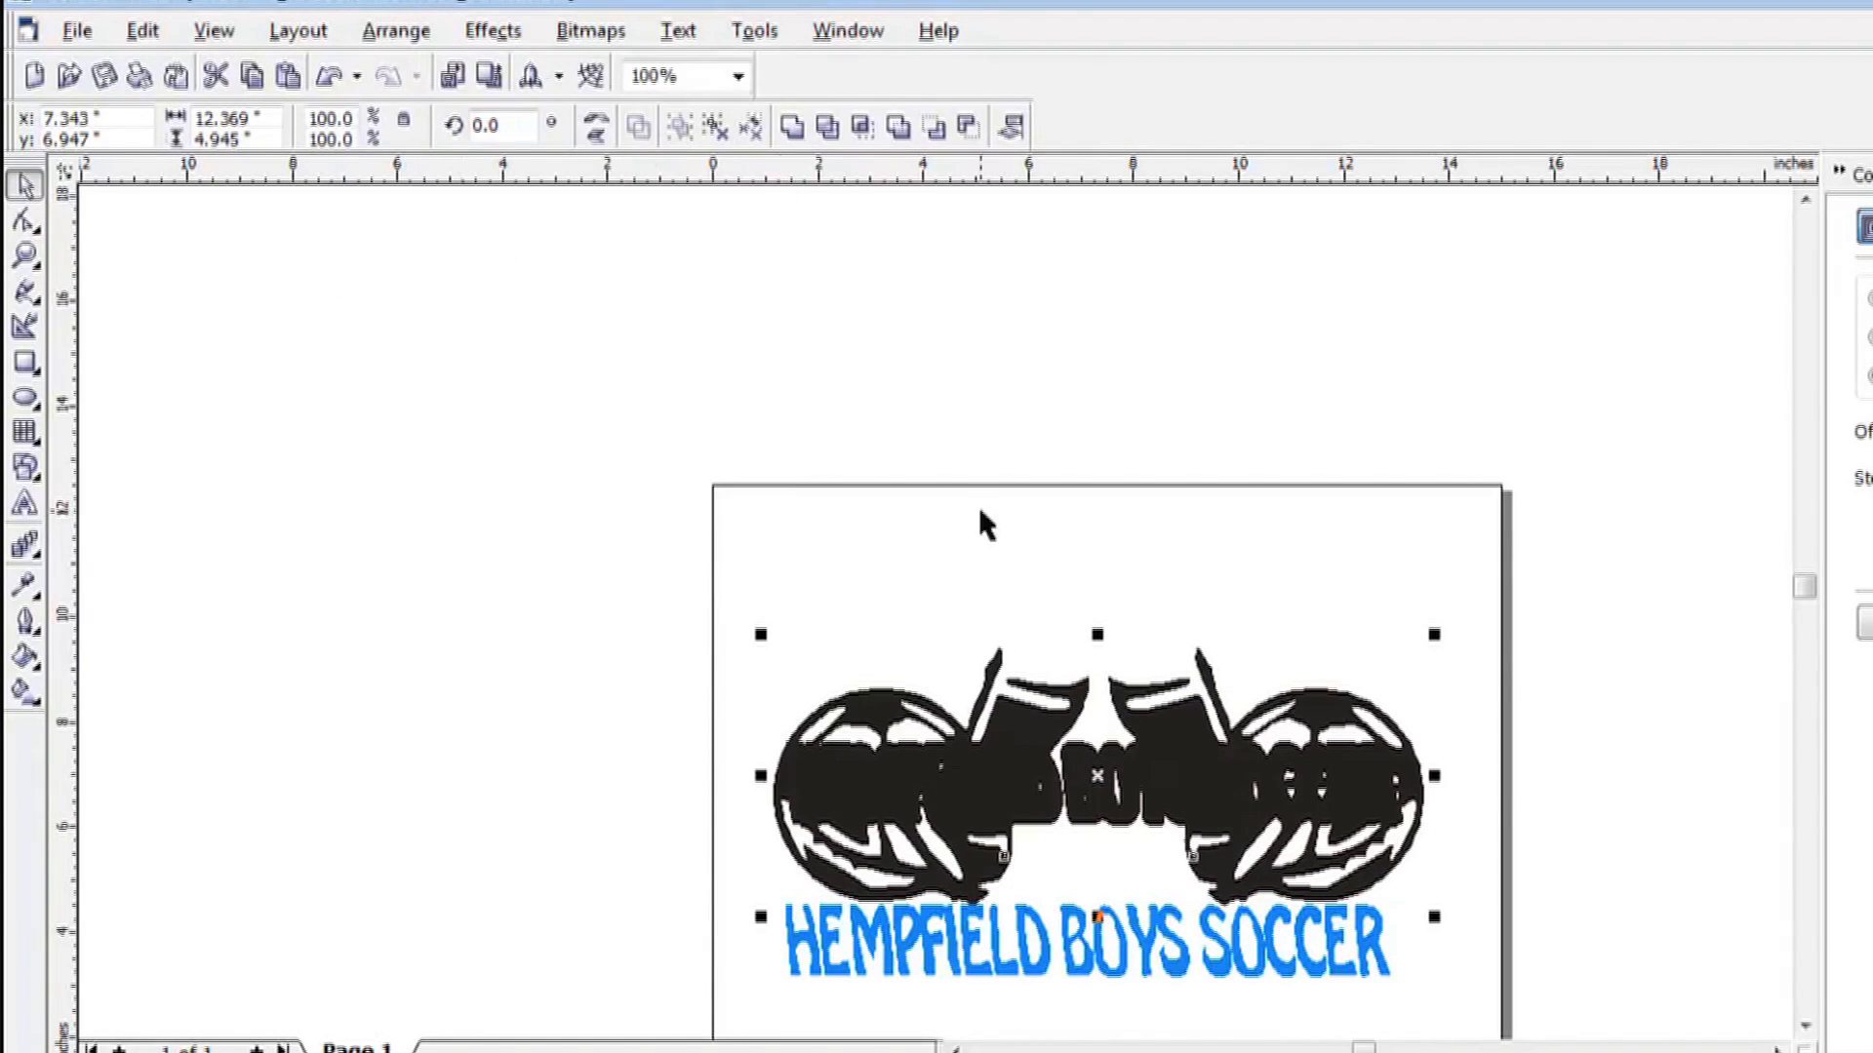
Trim the grouped soccer designs with the black lettering contour.
left_click(1024, 545)
left_click(856, 792)
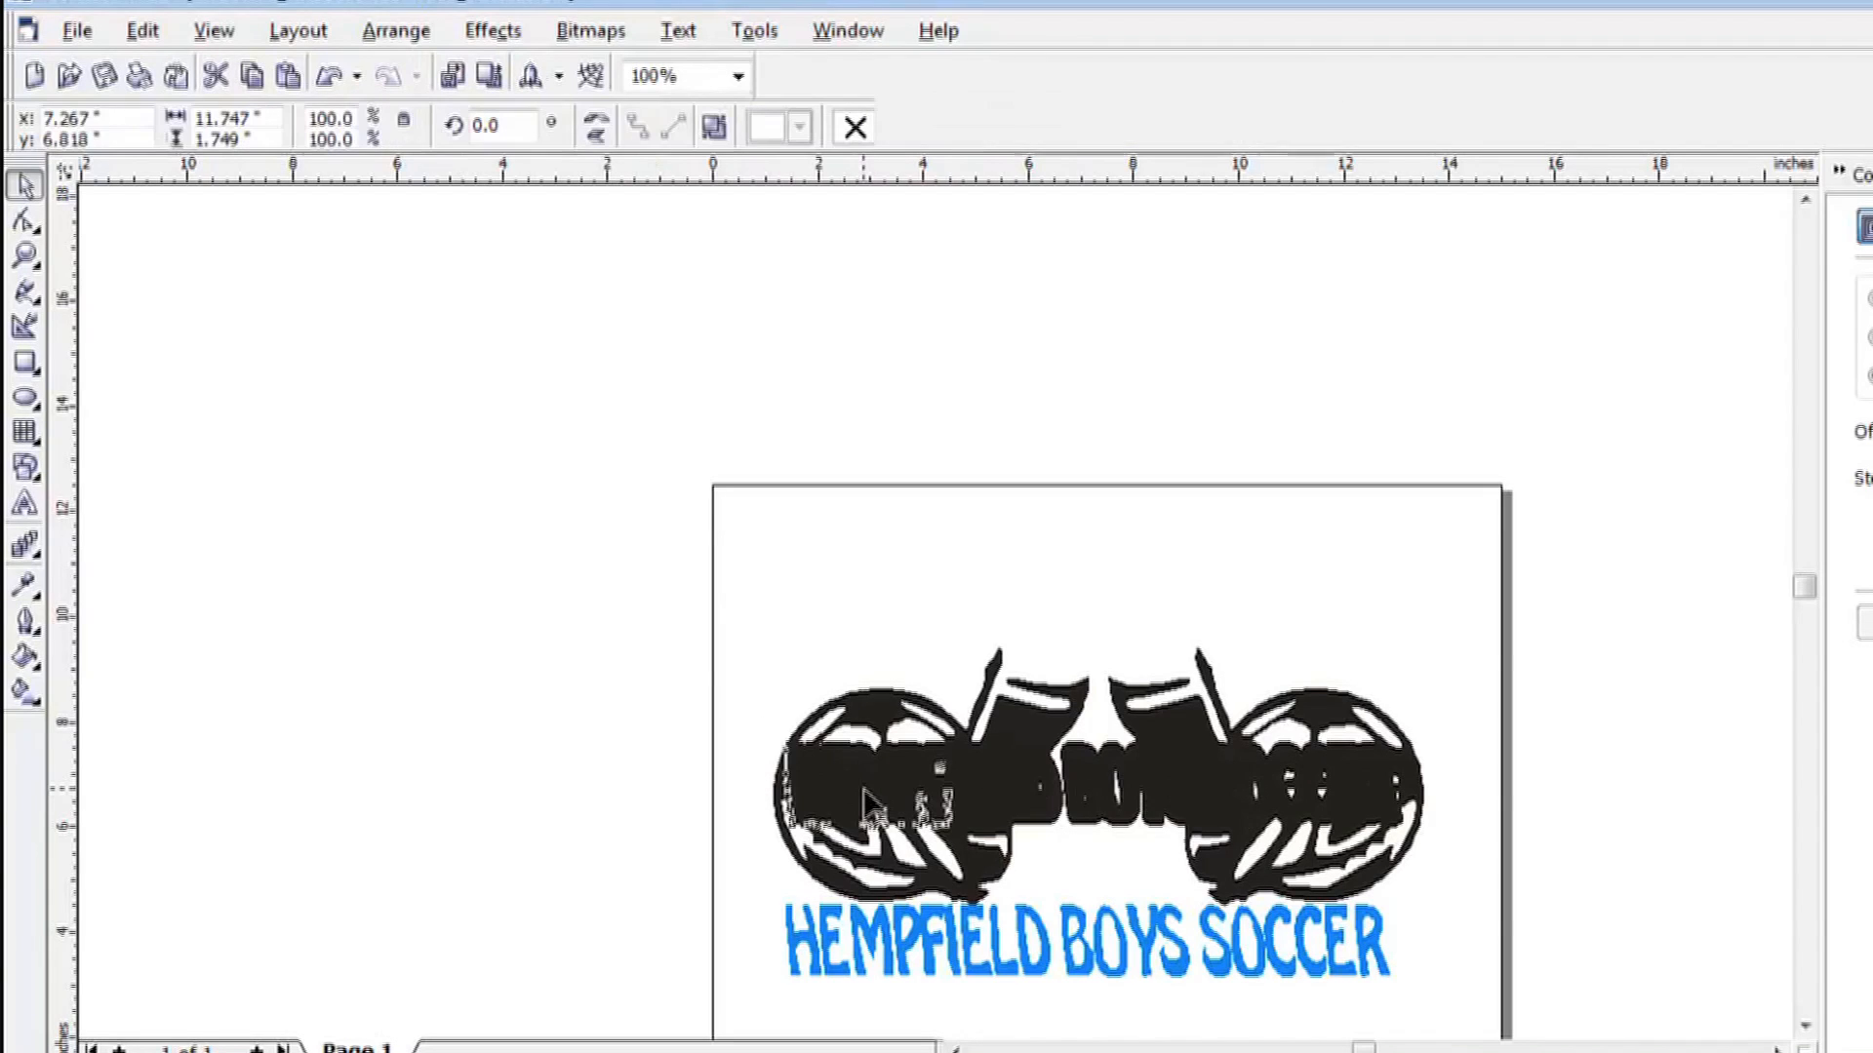
key("F10")
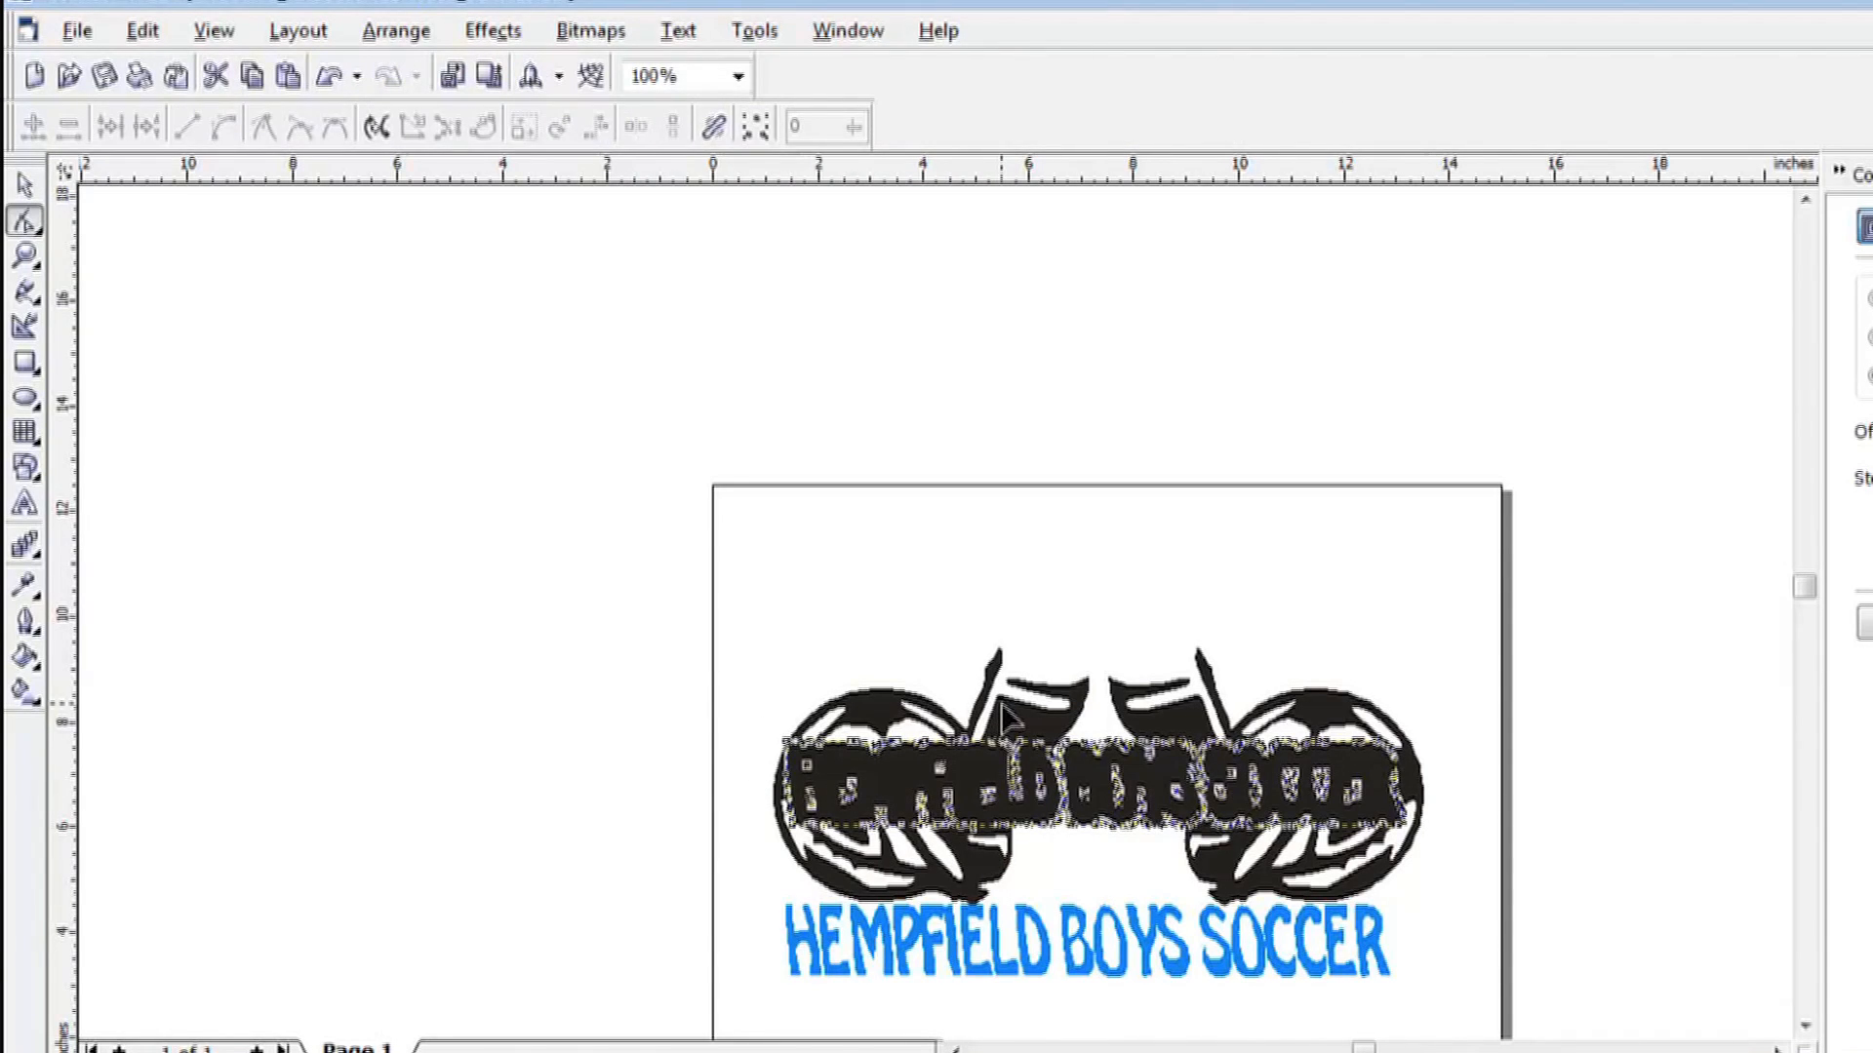
left_click(25, 185)
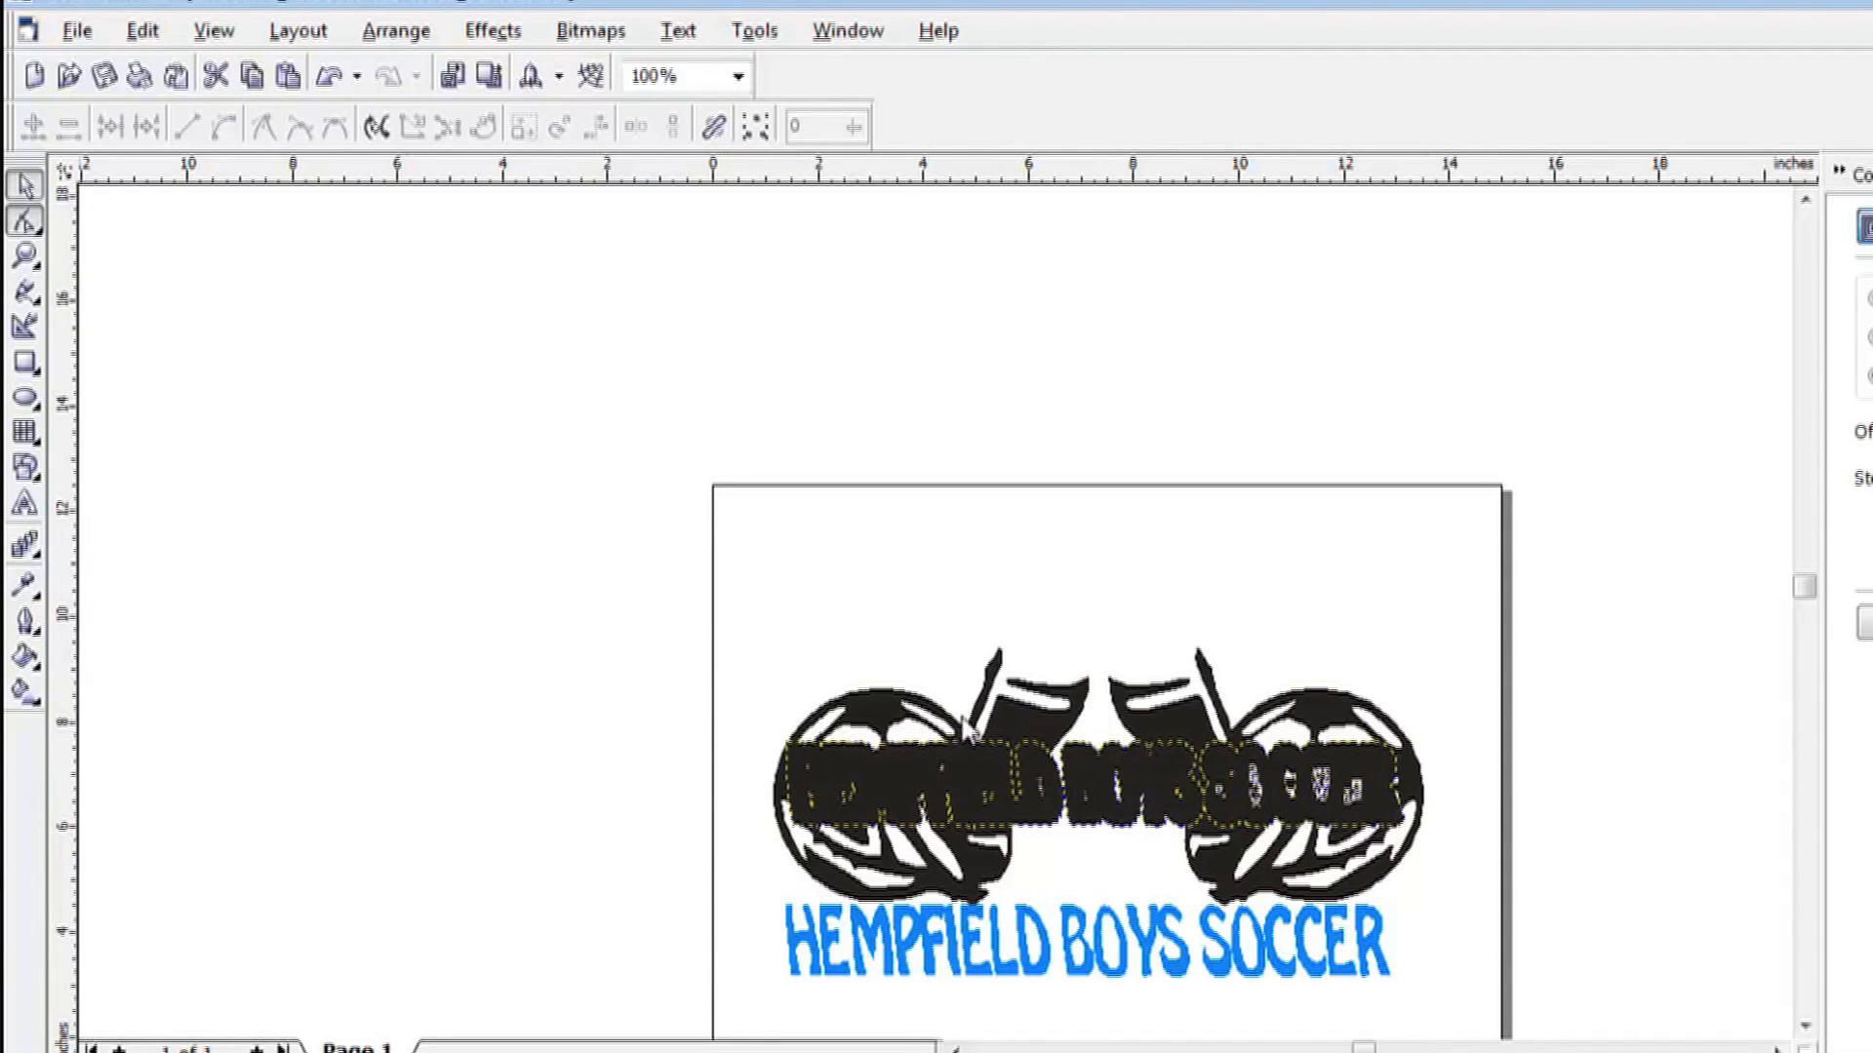
left_click(948, 765)
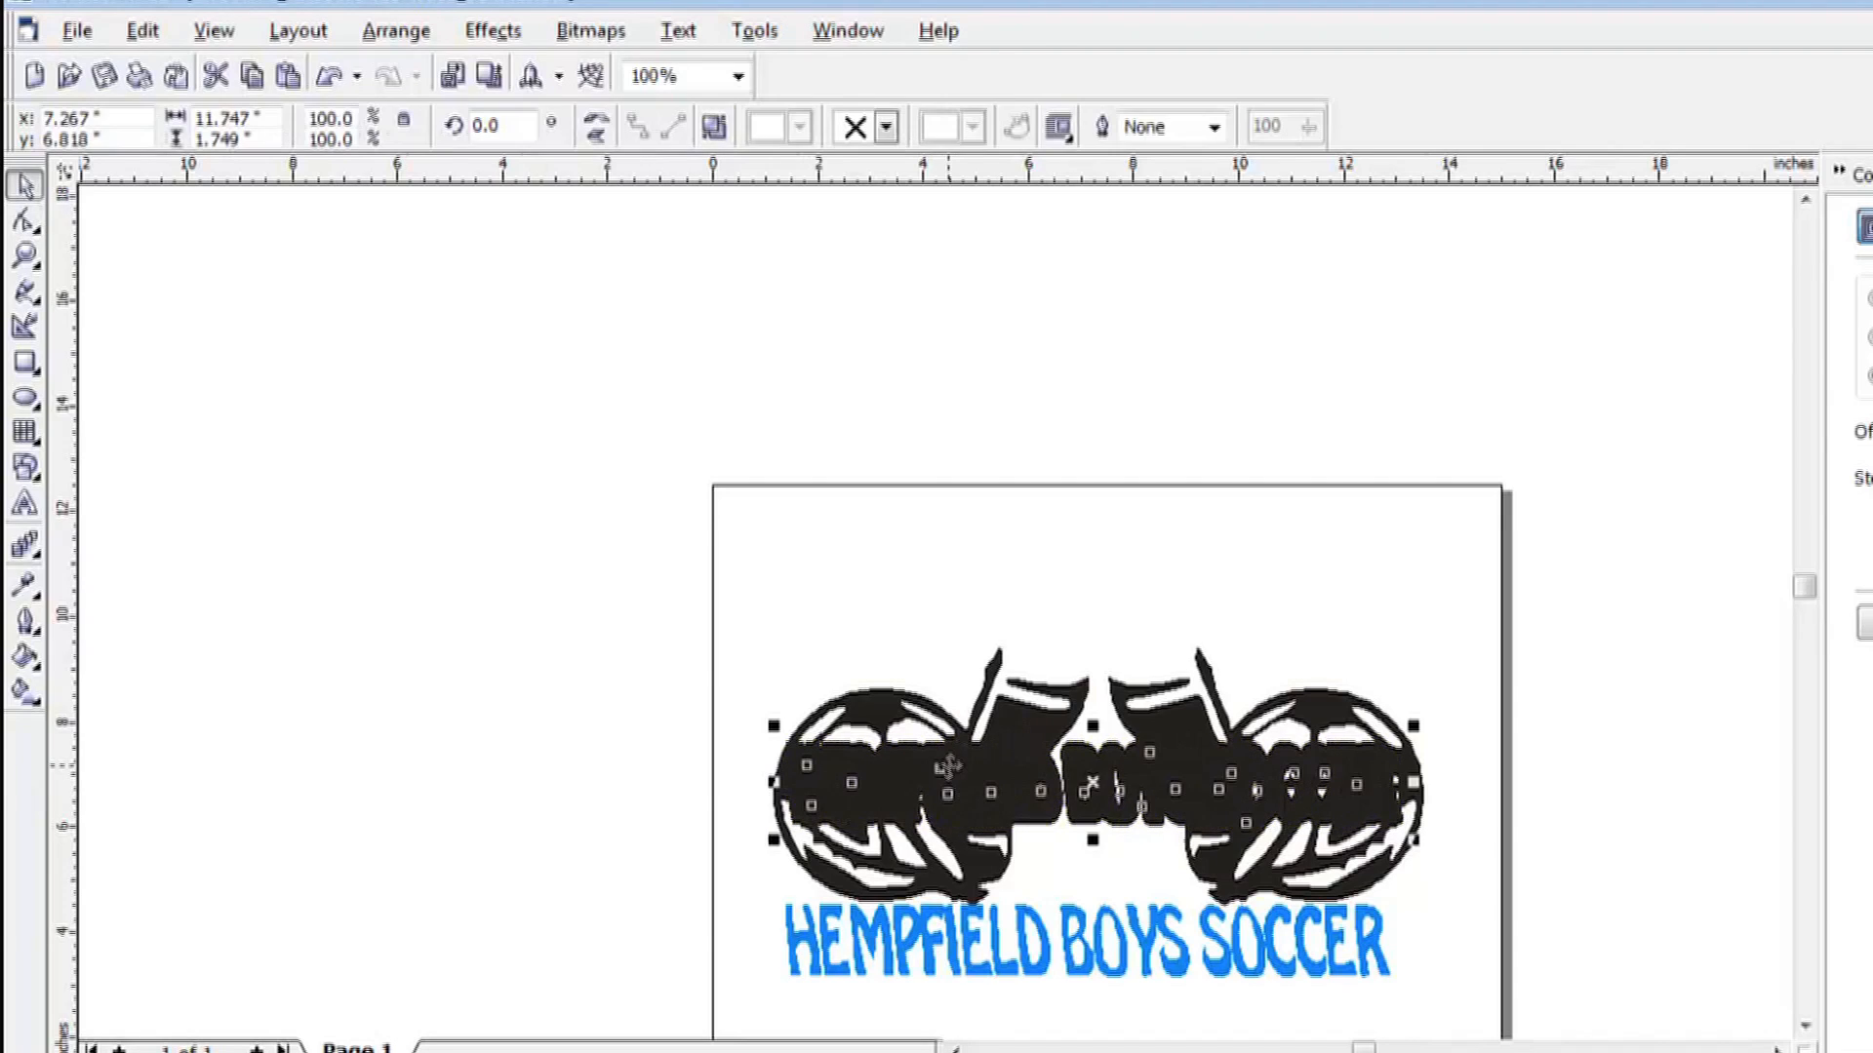
left_click(1055, 700, "shift")
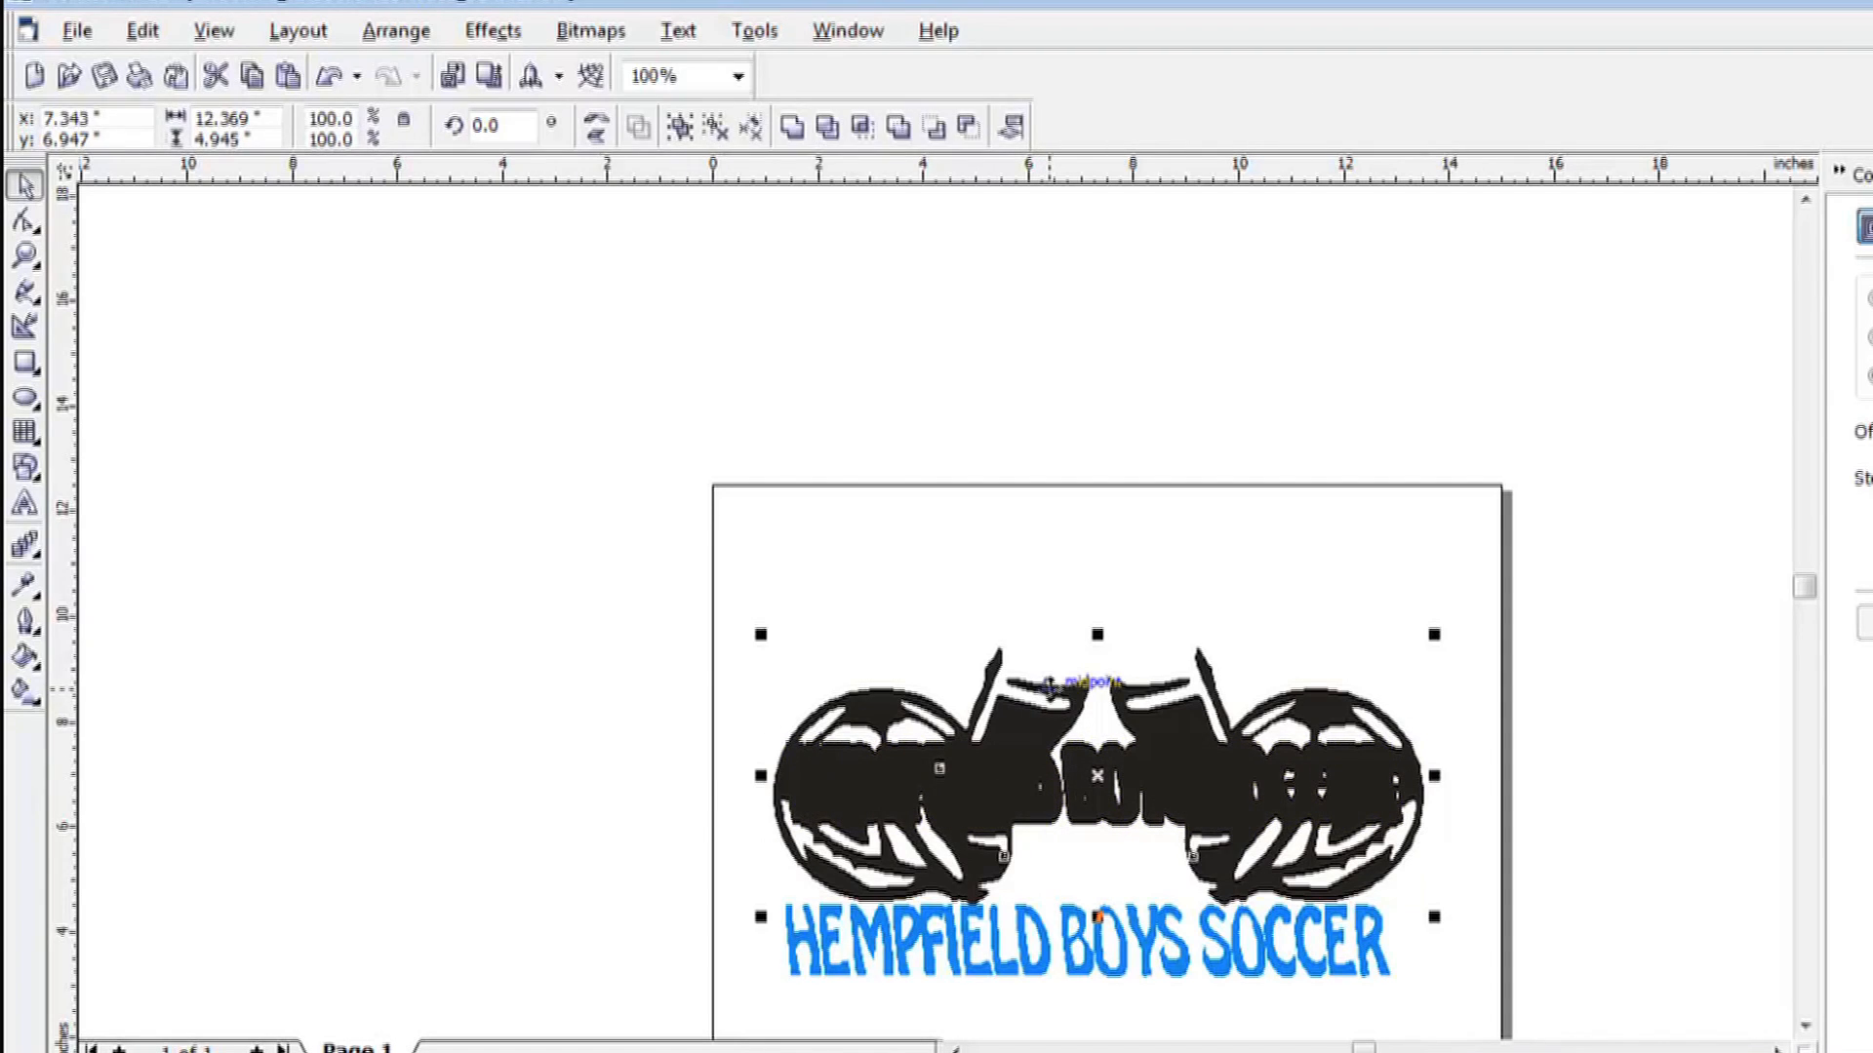
left_click(827, 128)
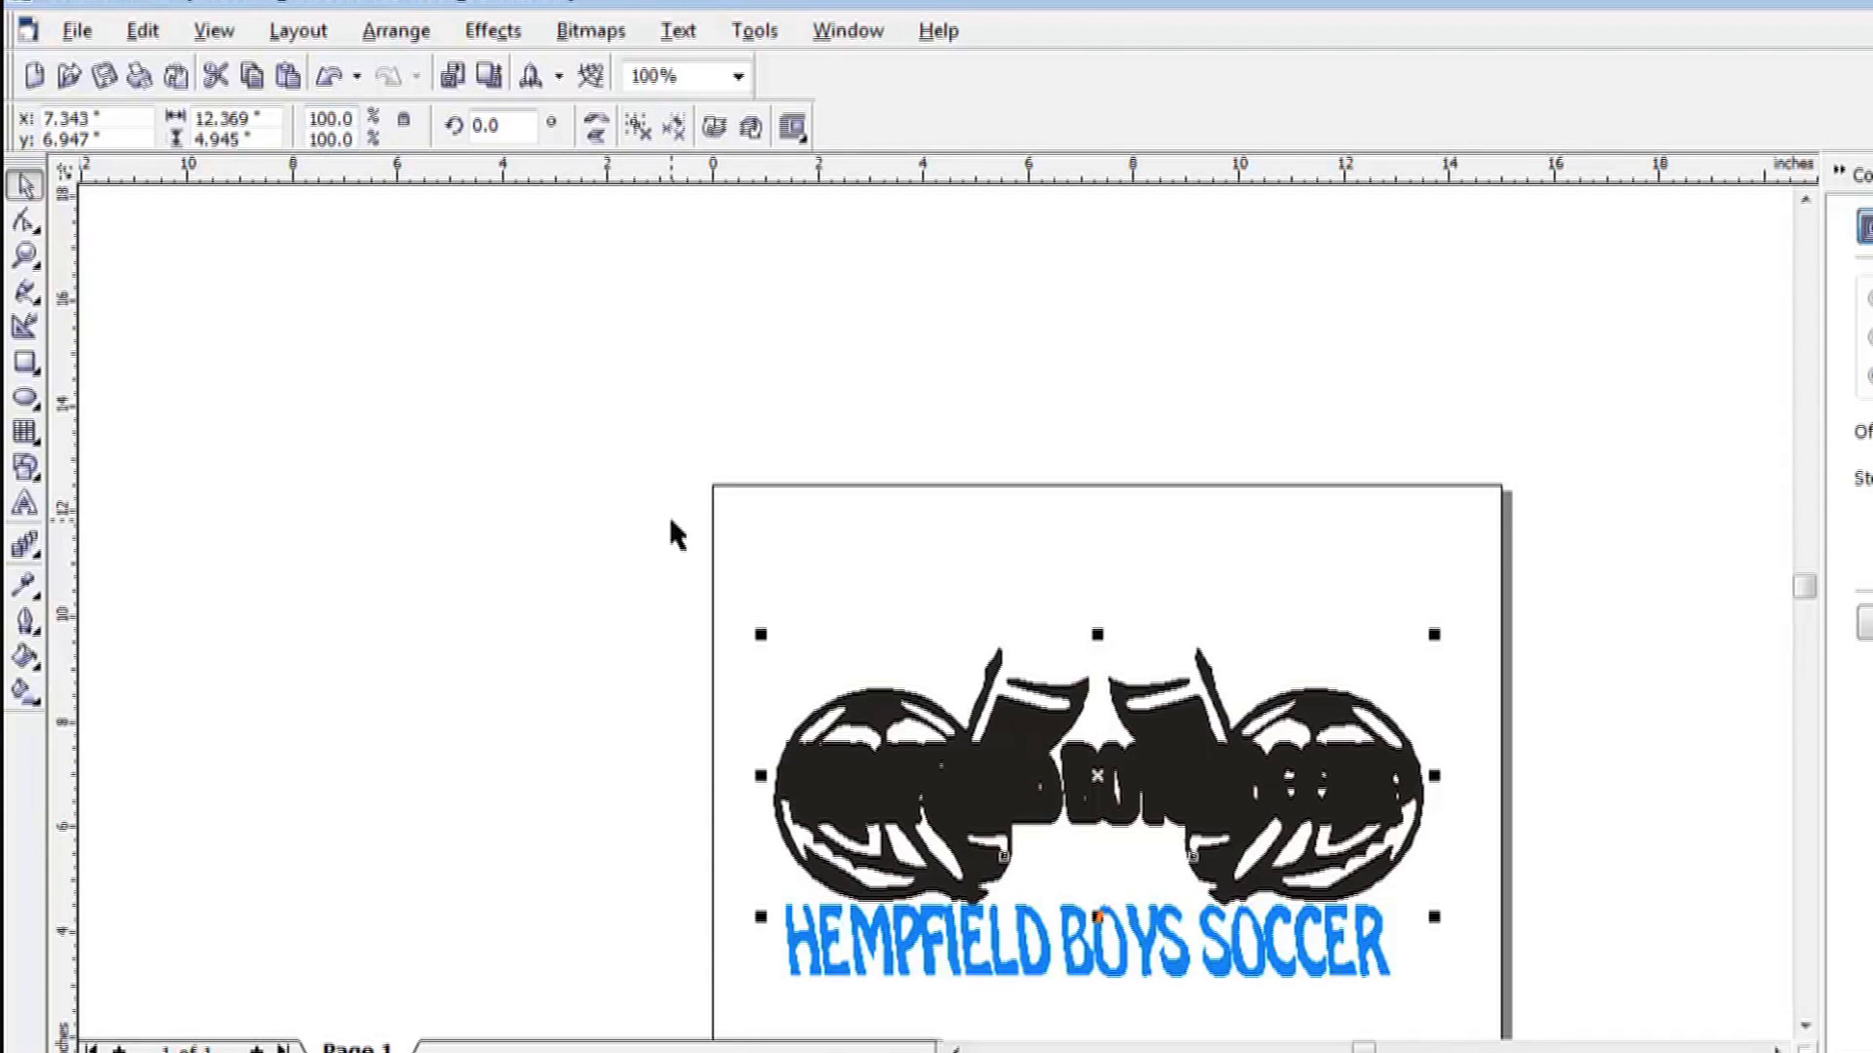
Delete the black lettering contour lying over the trimmed soccer designs.
left_click(583, 612)
left_click(836, 783)
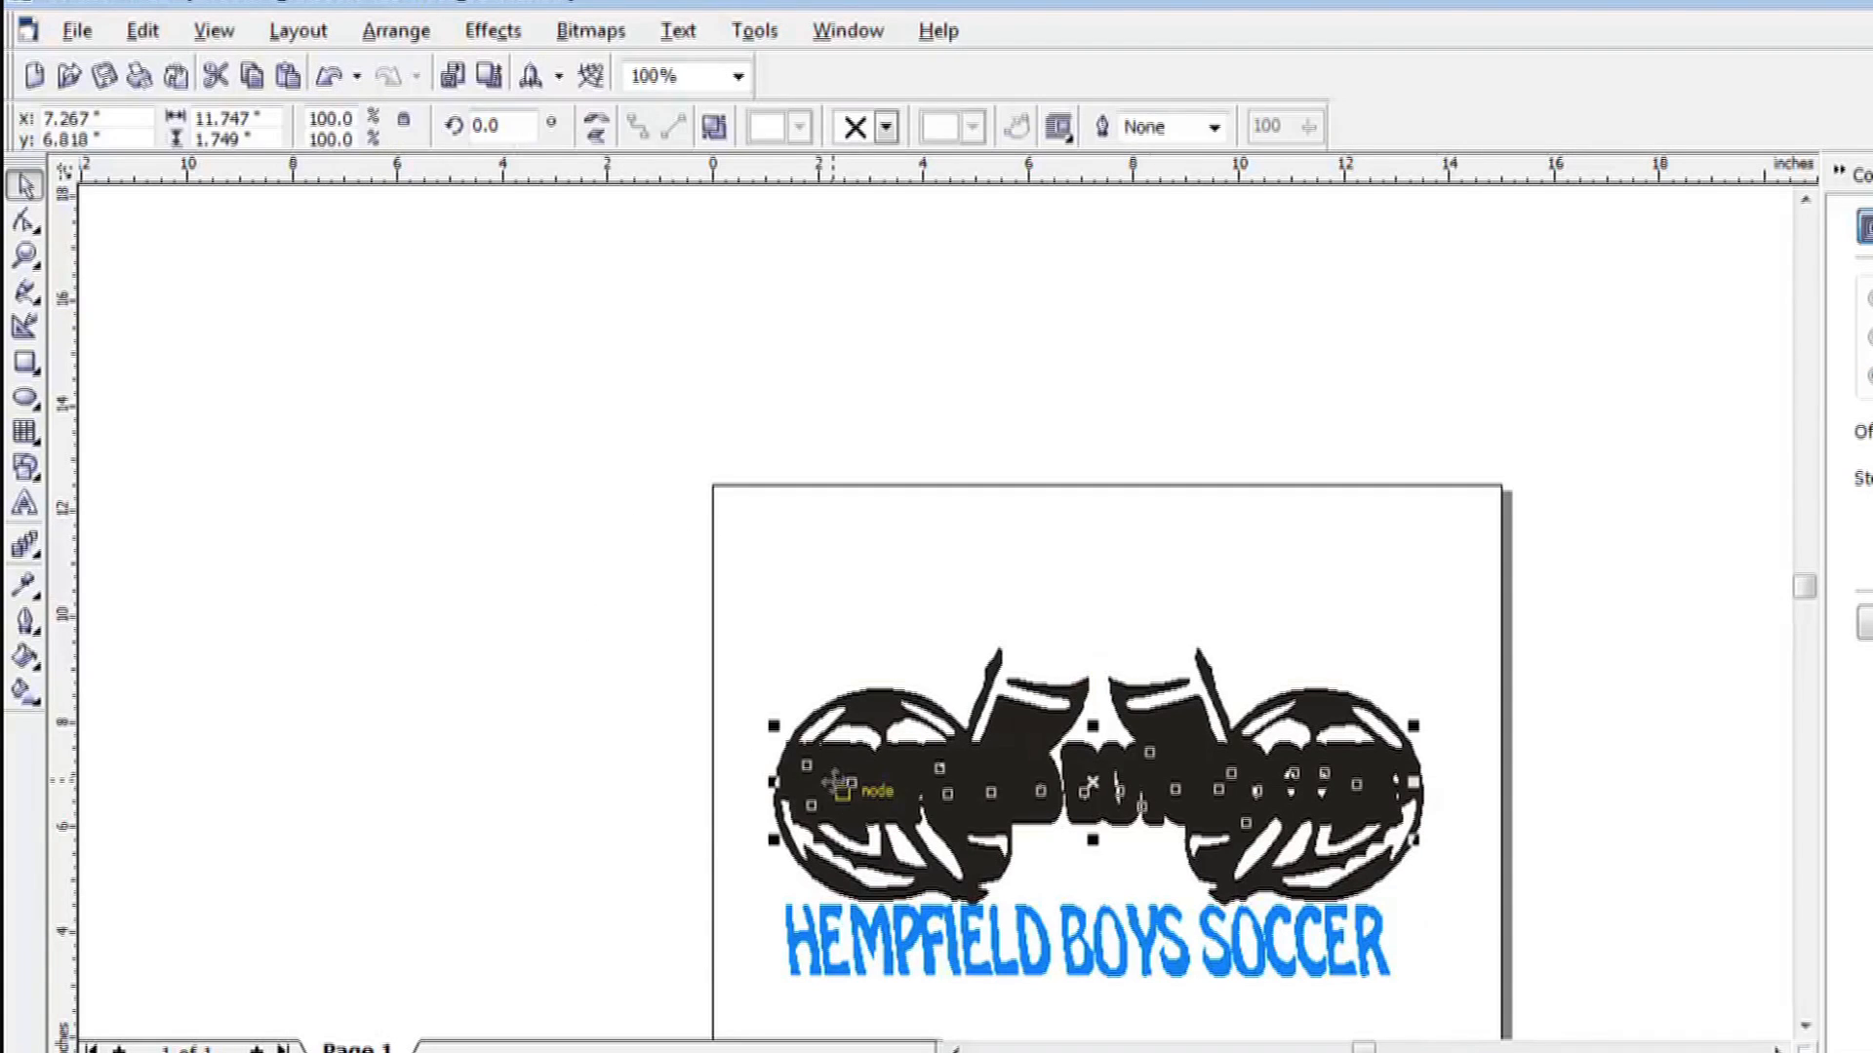
key("Delete")
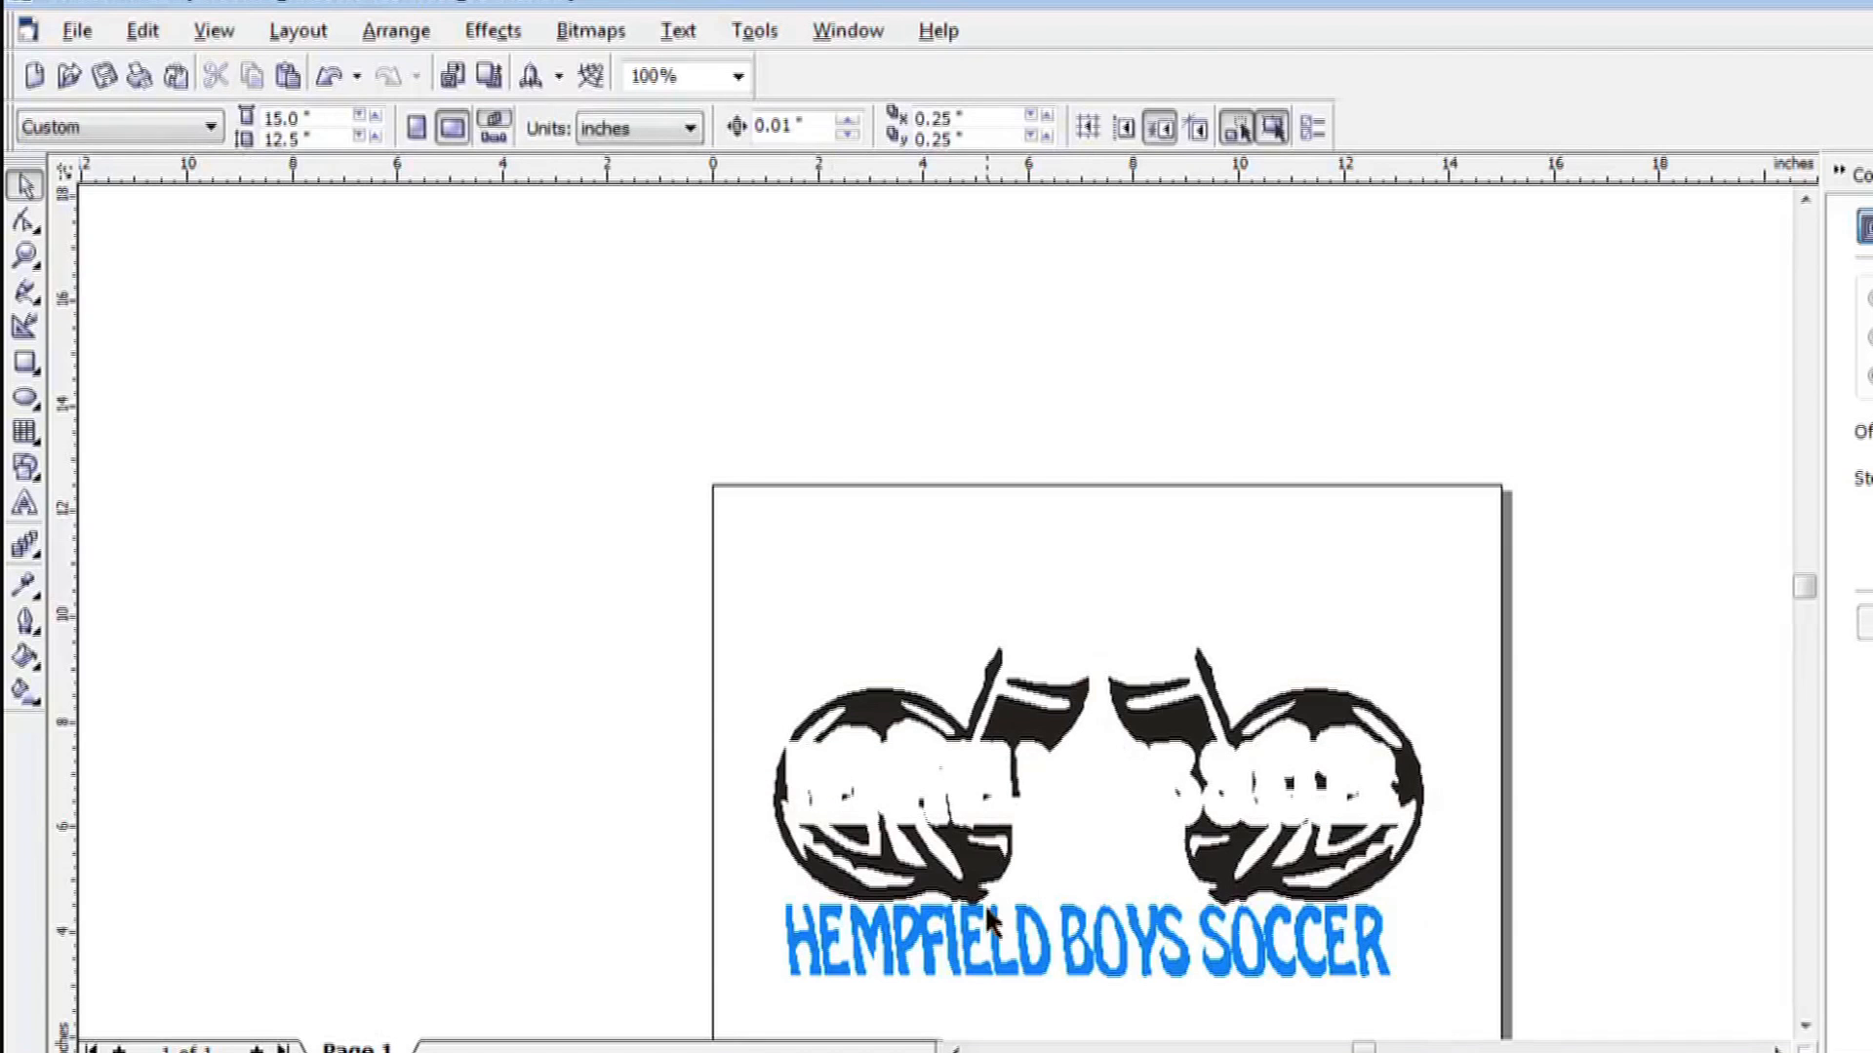
Move the blue HEMPFIELD BOYS SOCCER lettering about 3 in up into the trimmed gap and nudge it to fit.
left_click(987, 934)
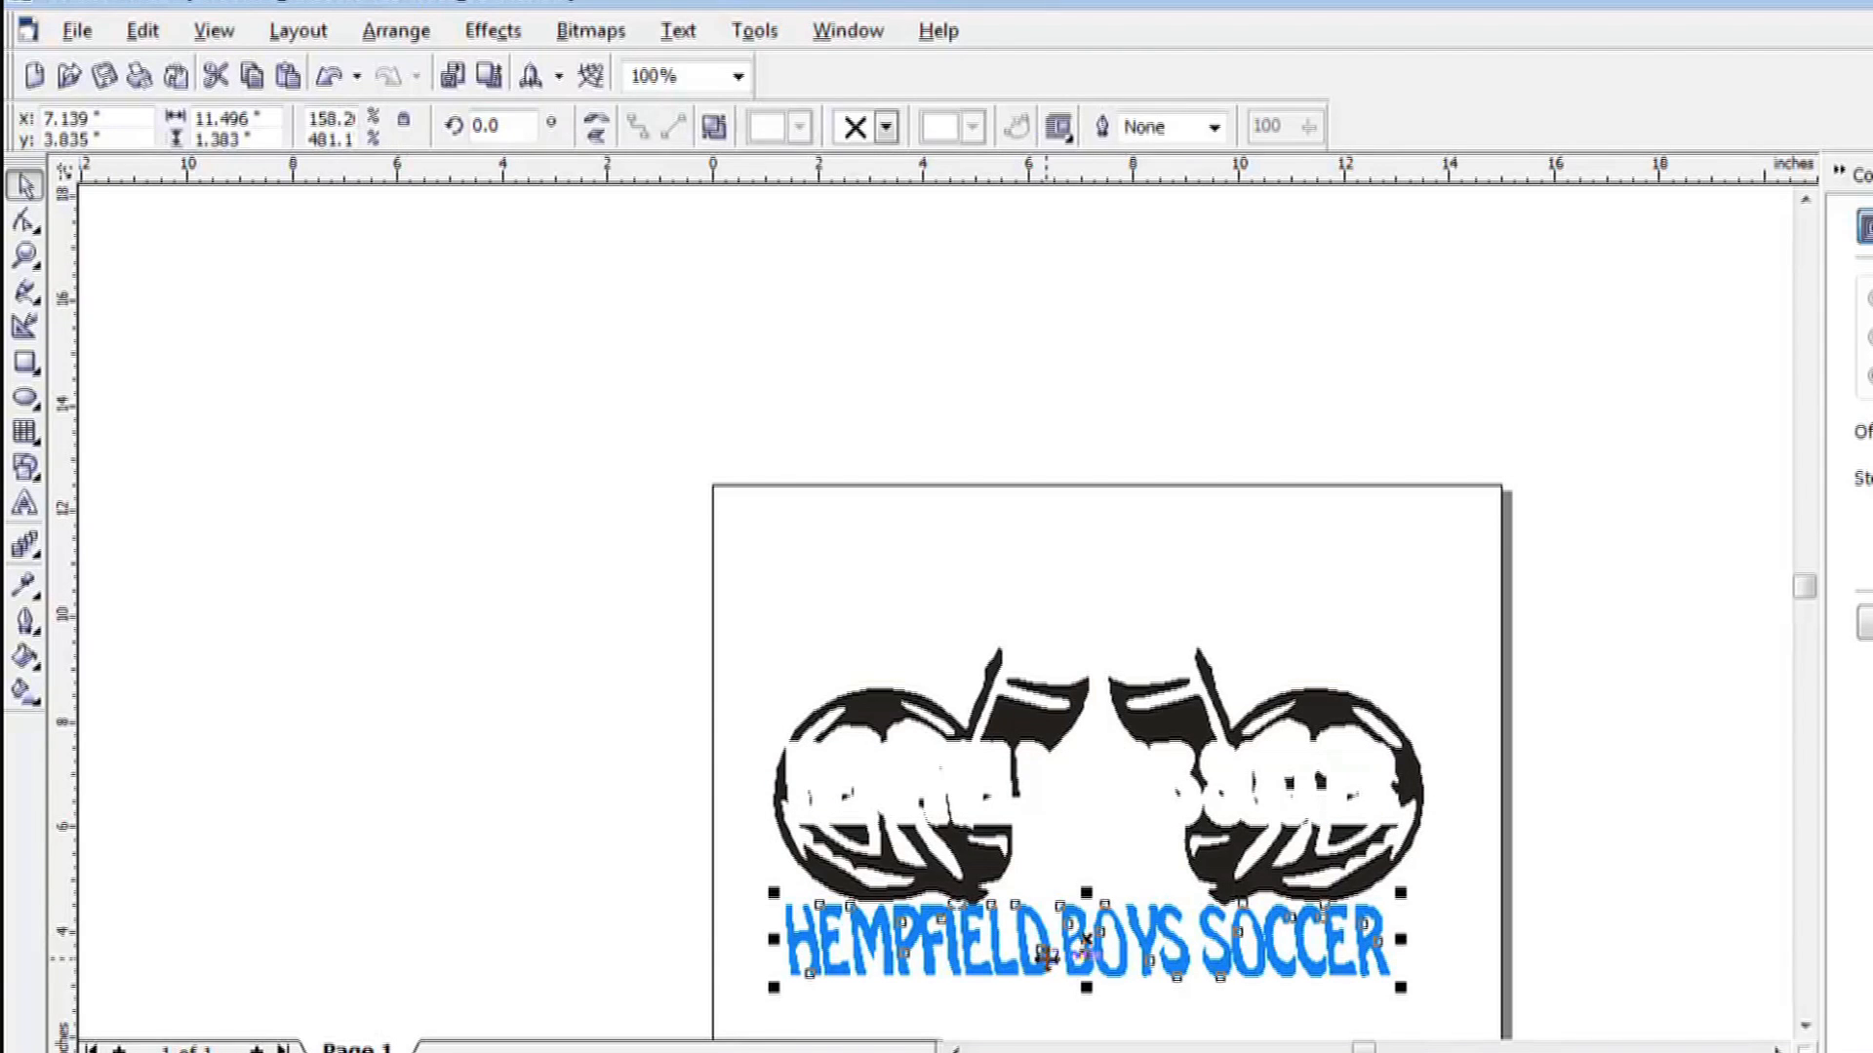
left_click_drag(1080, 938, 1077, 781)
key("Up")
key("Up")
key("Right")
key("Up")
left_click(863, 610)
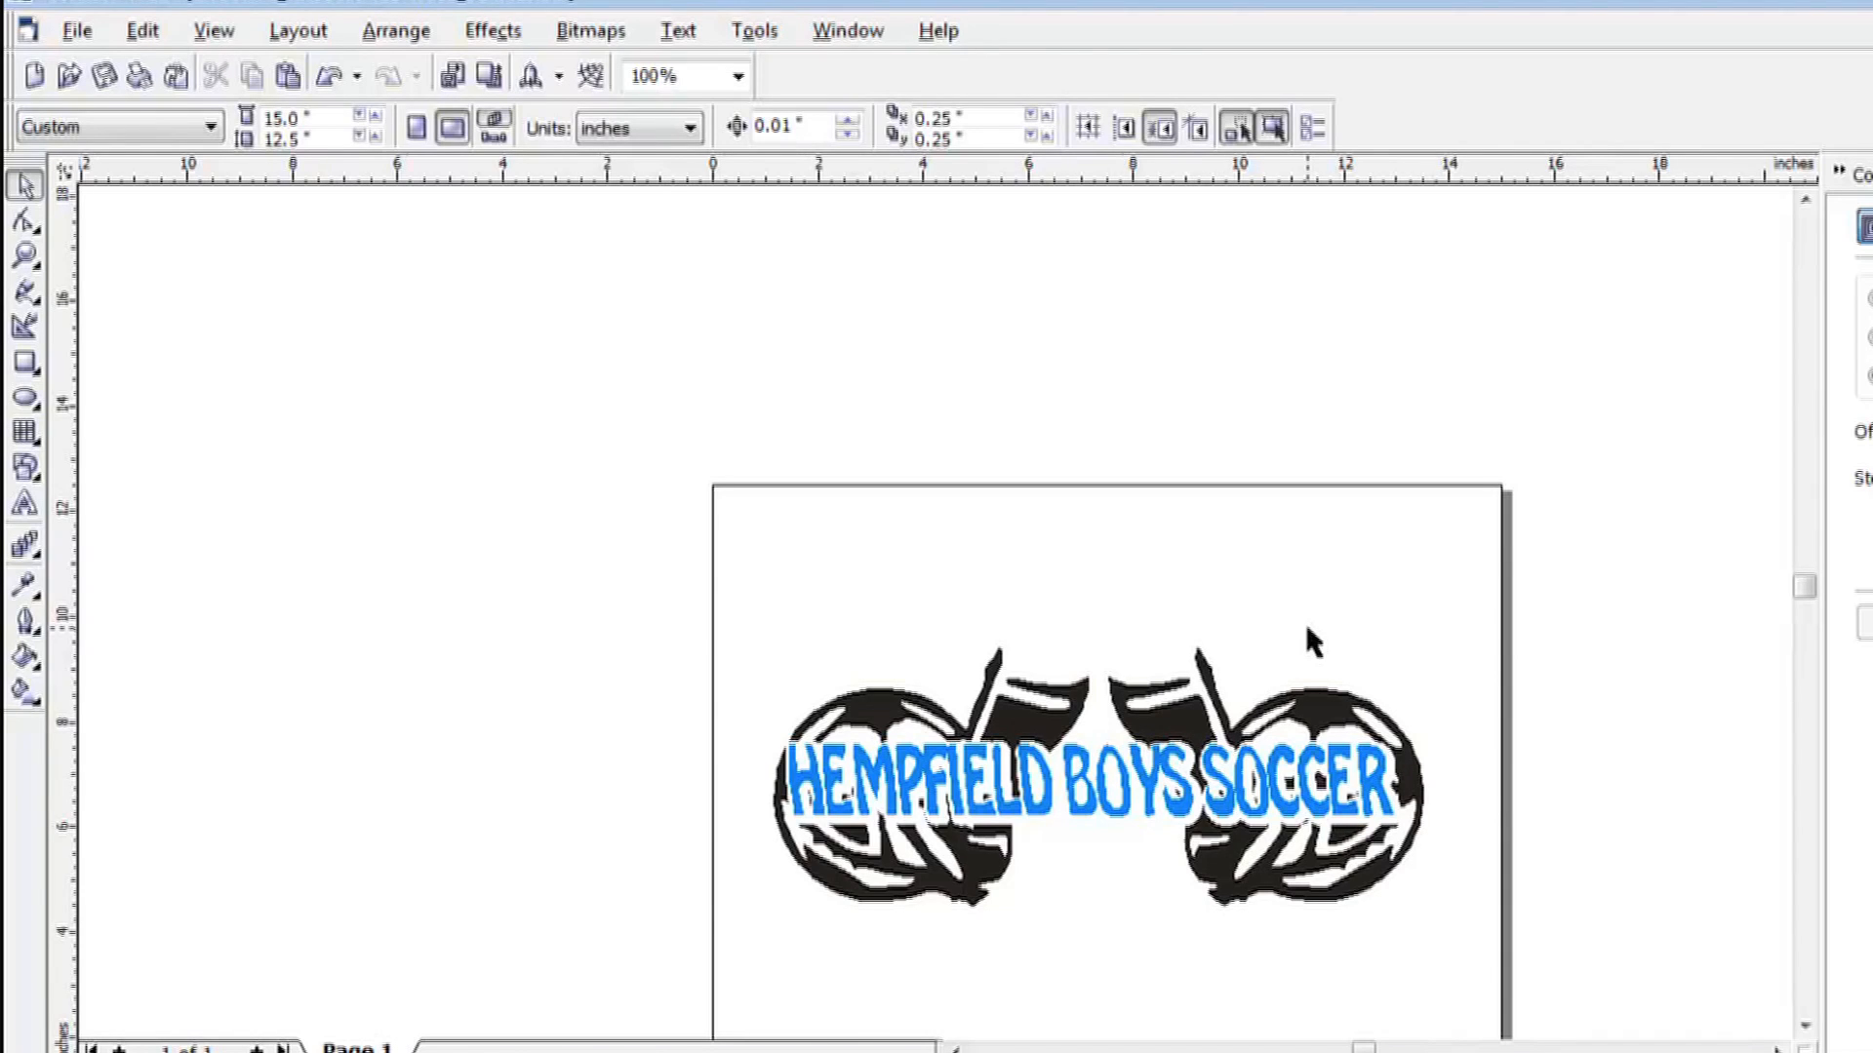
Undo the lettering move, the contour deletion and the trim of the soccer designs.
key("ctrl+z")
key("ctrl+z")
key("ctrl+z")
key("ctrl+z")
key("ctrl+z")
key("ctrl+z")
key("ctrl+z")
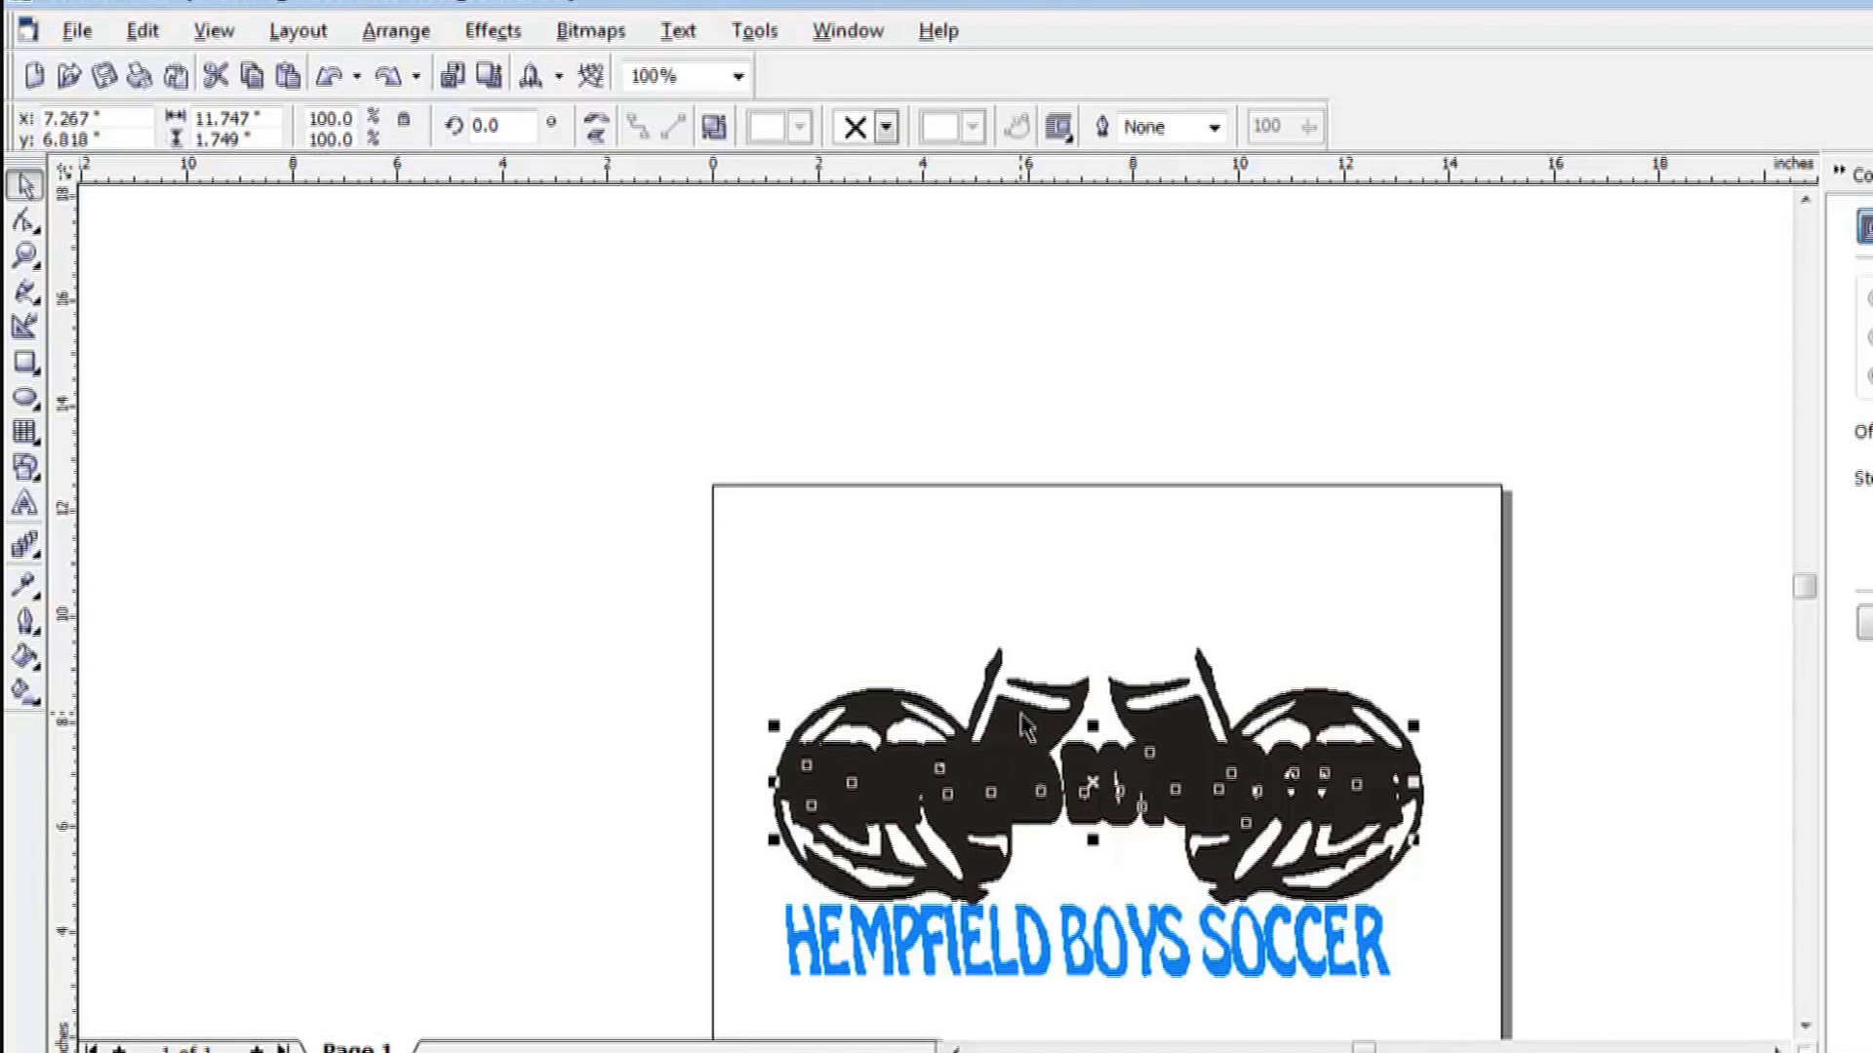
Weld the black lettering contour to the grouped soccer designs, working in Wireframe view.
key("Escape")
left_click(1009, 765)
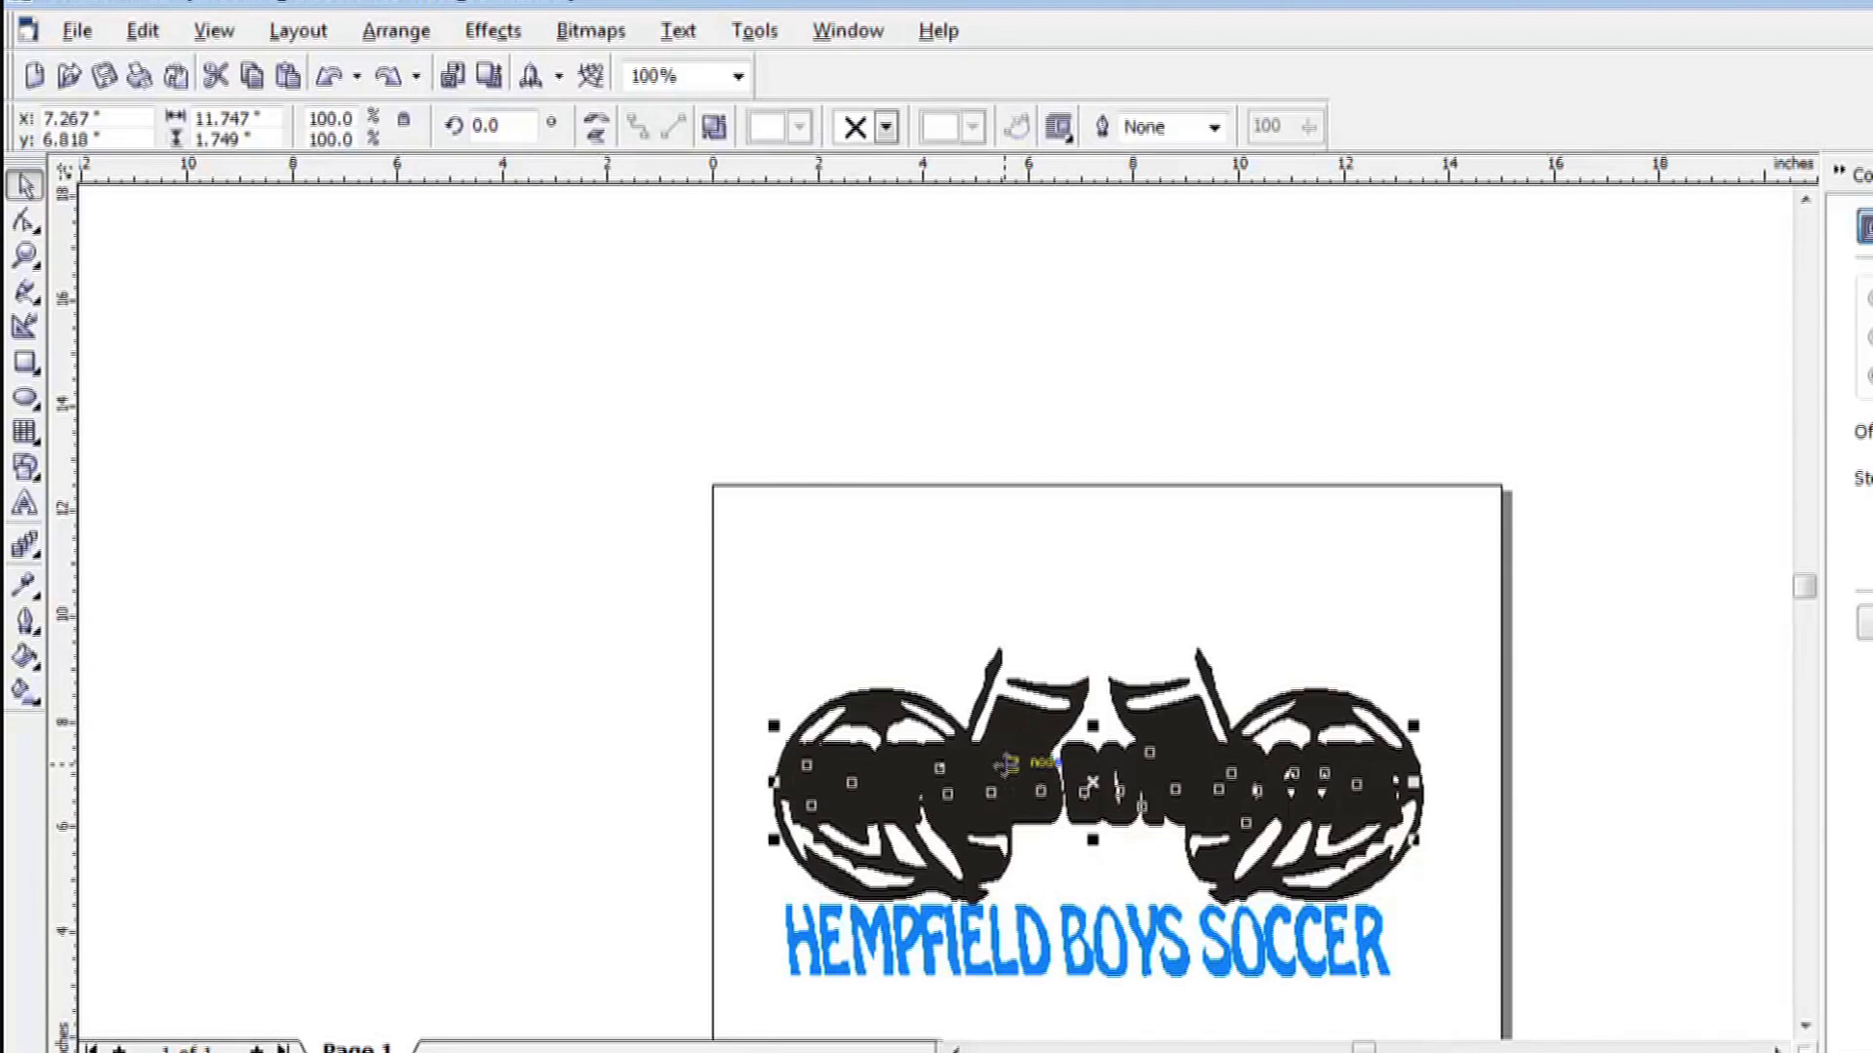
left_click(1009, 727, "shift")
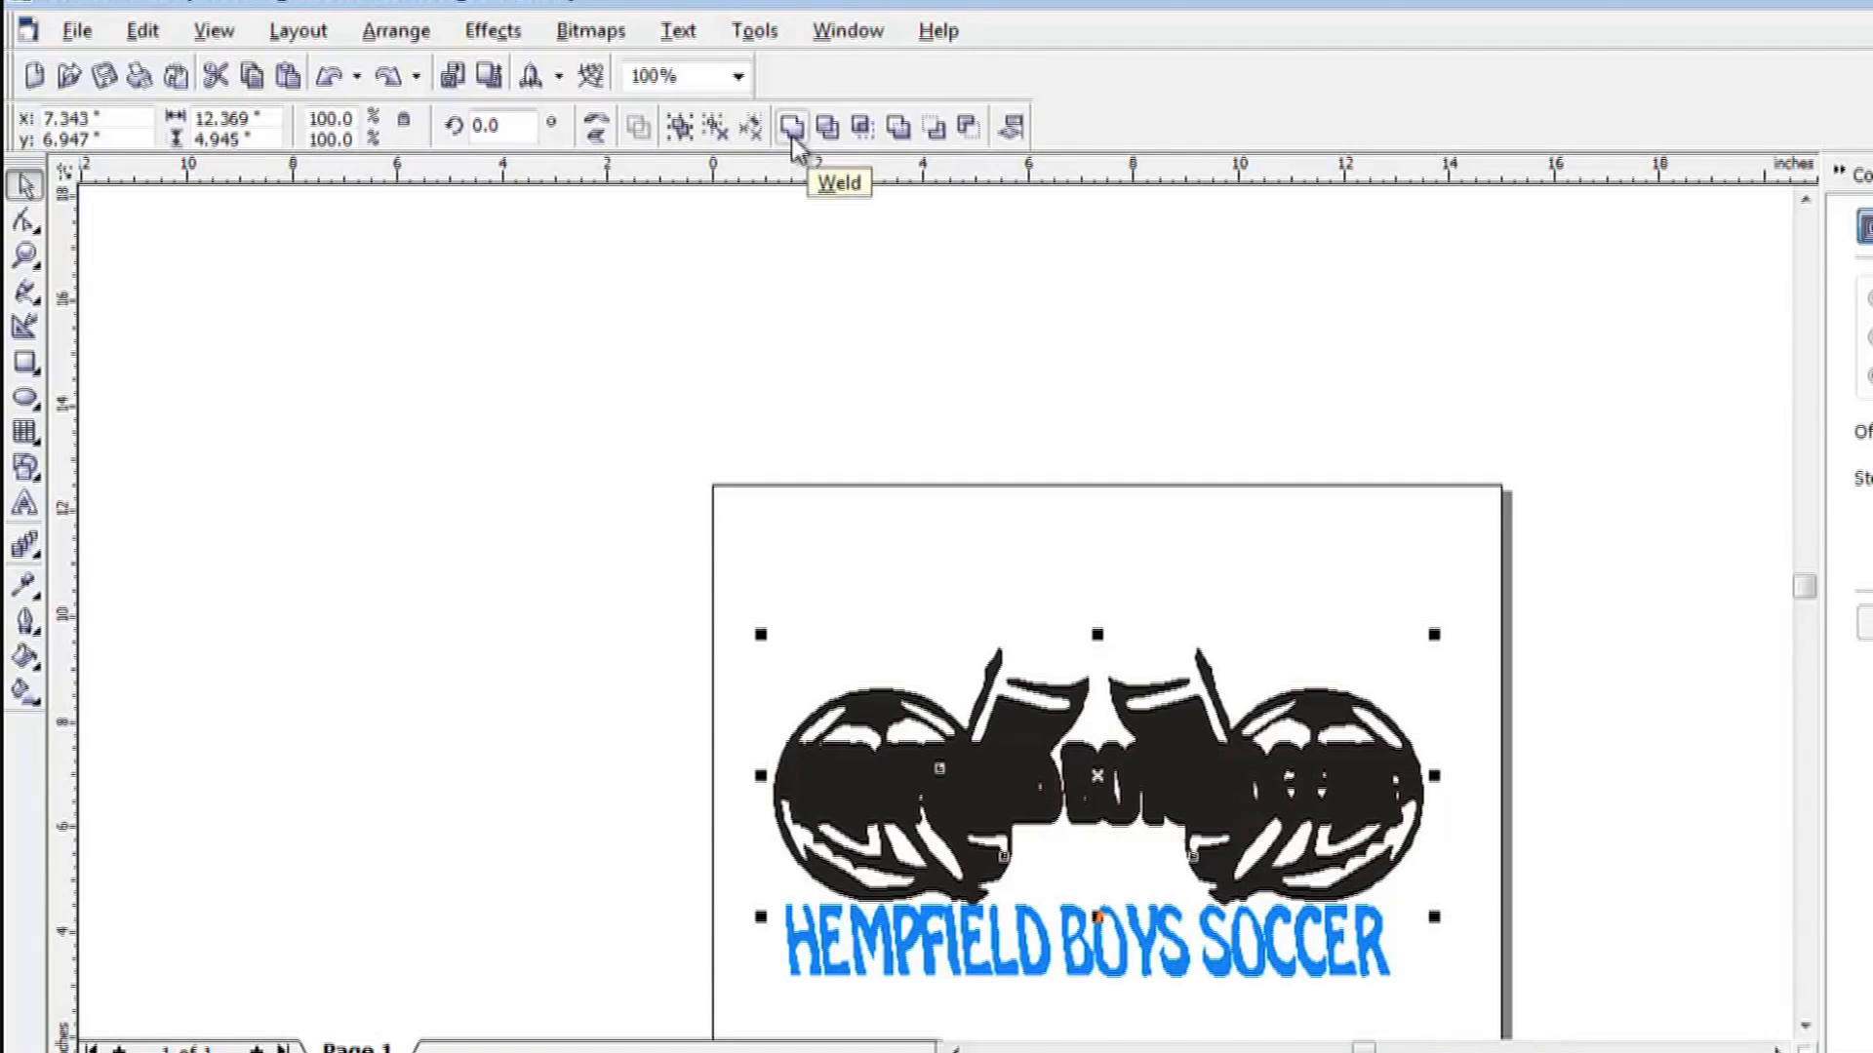
left_click(232, 30)
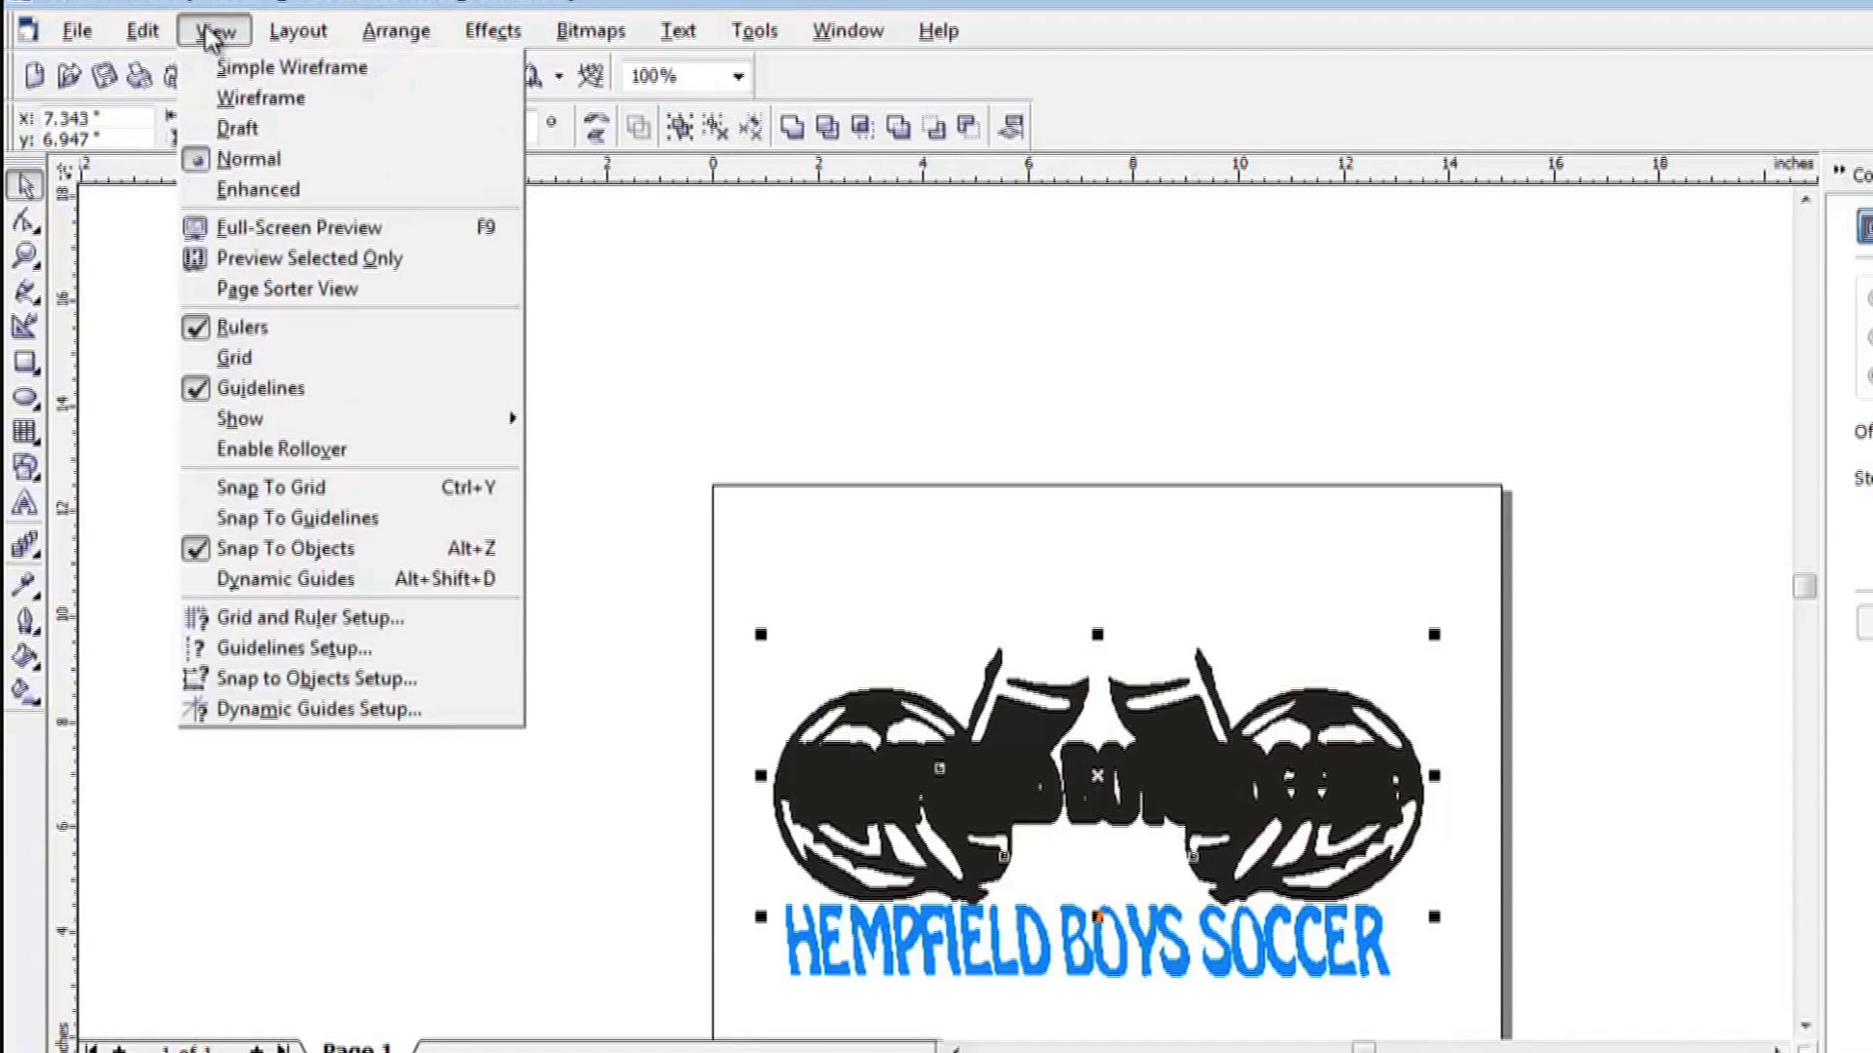
left_click(256, 117)
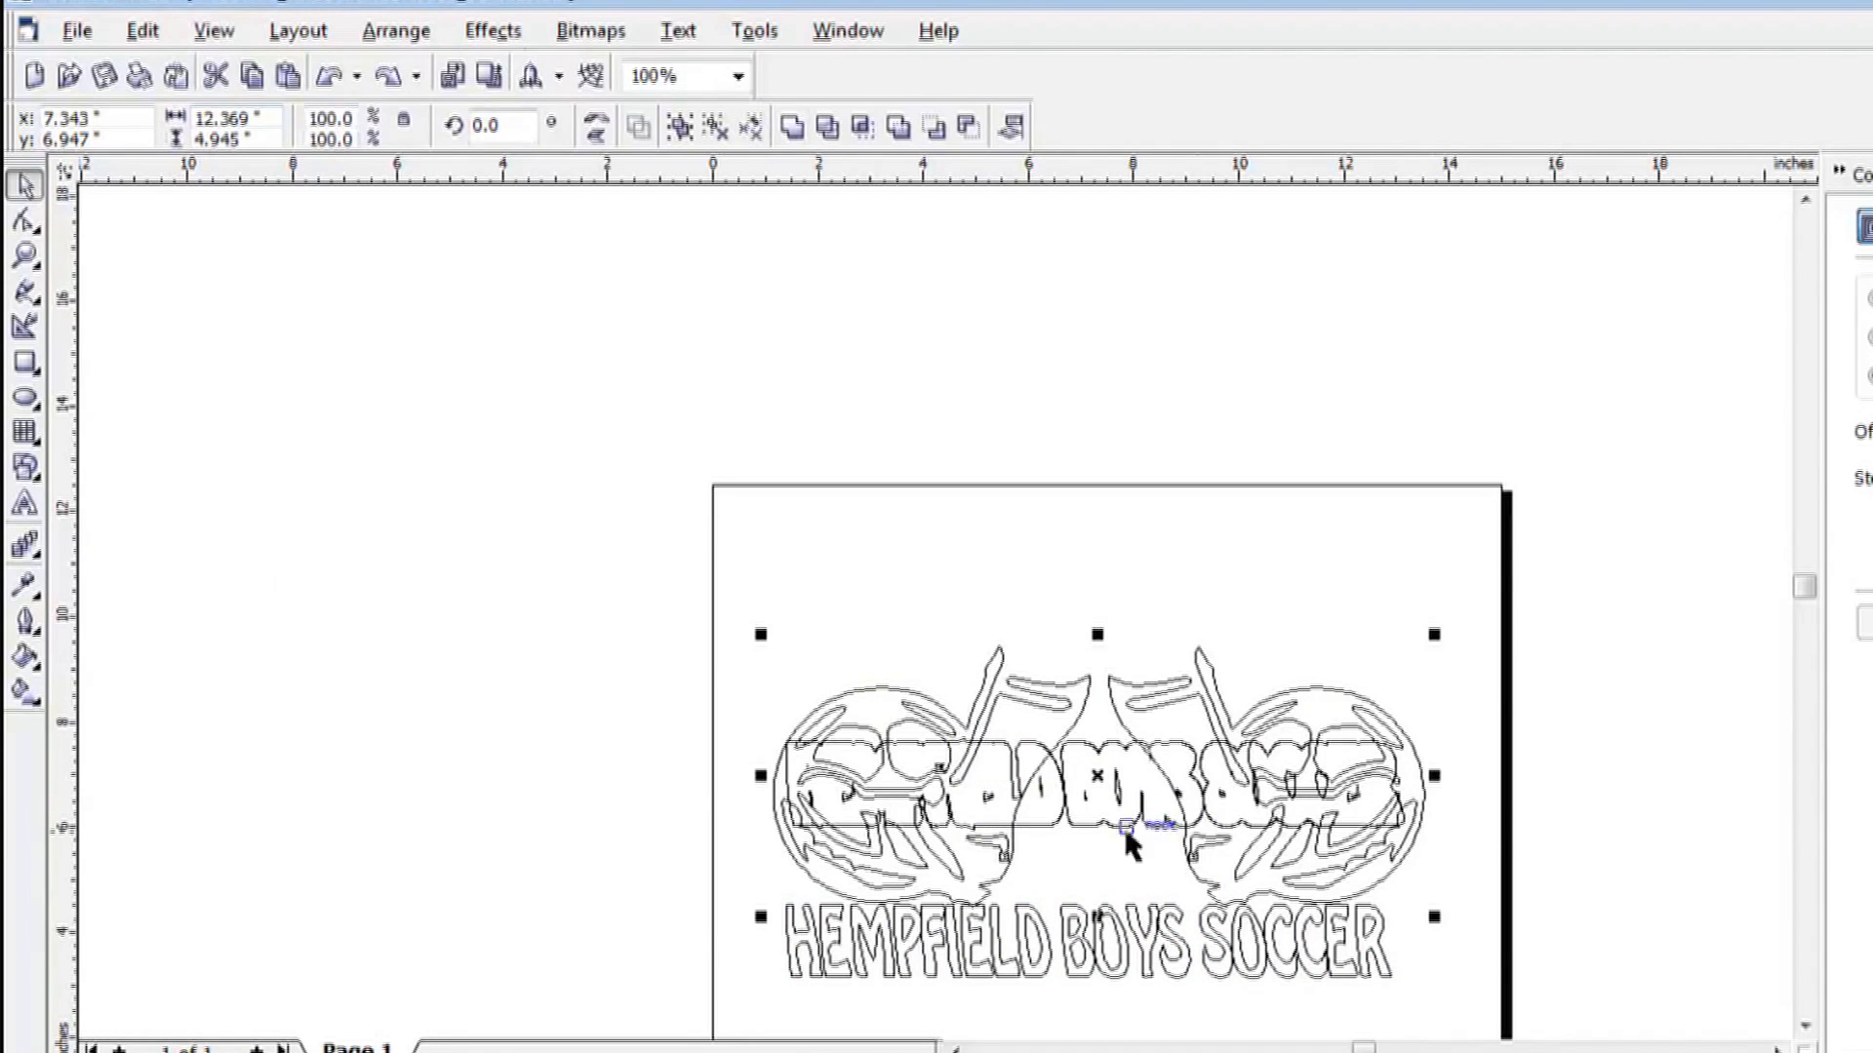
left_click(792, 126)
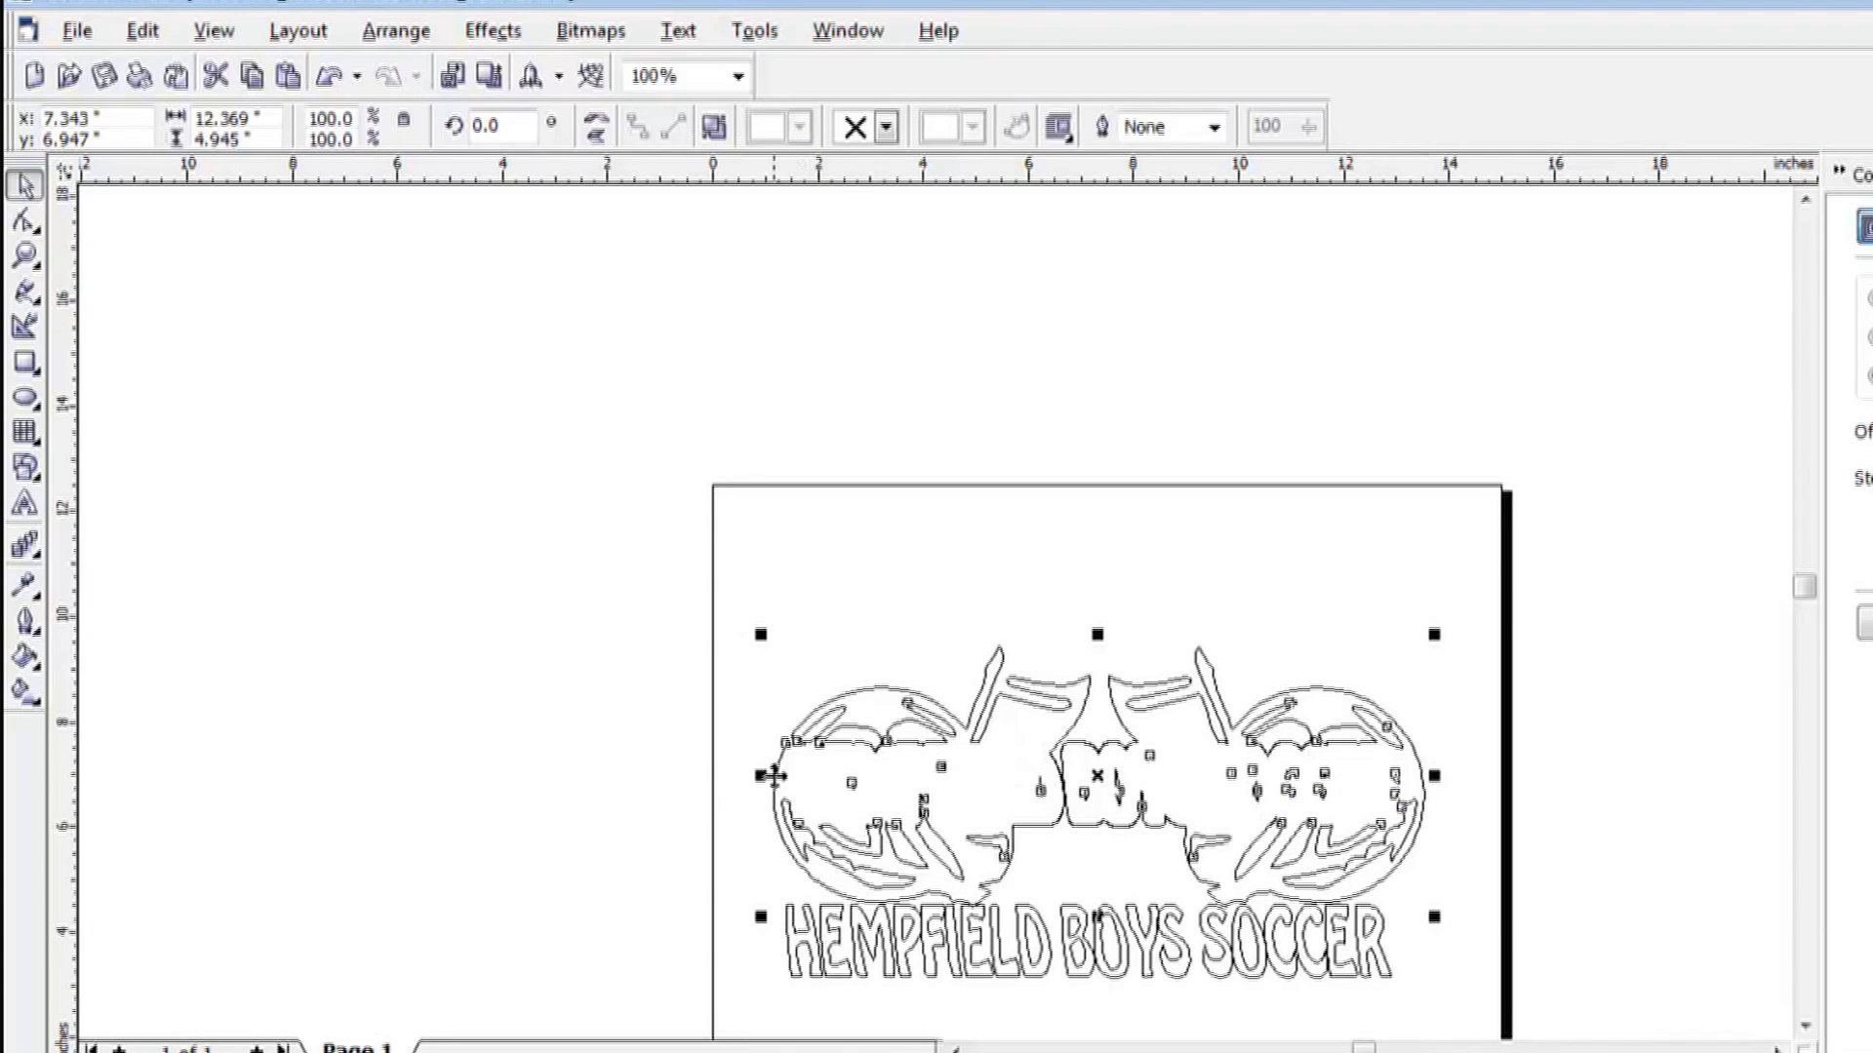
Break the welded soccer and contour curve apart into separate outlines.
left_click(600, 773)
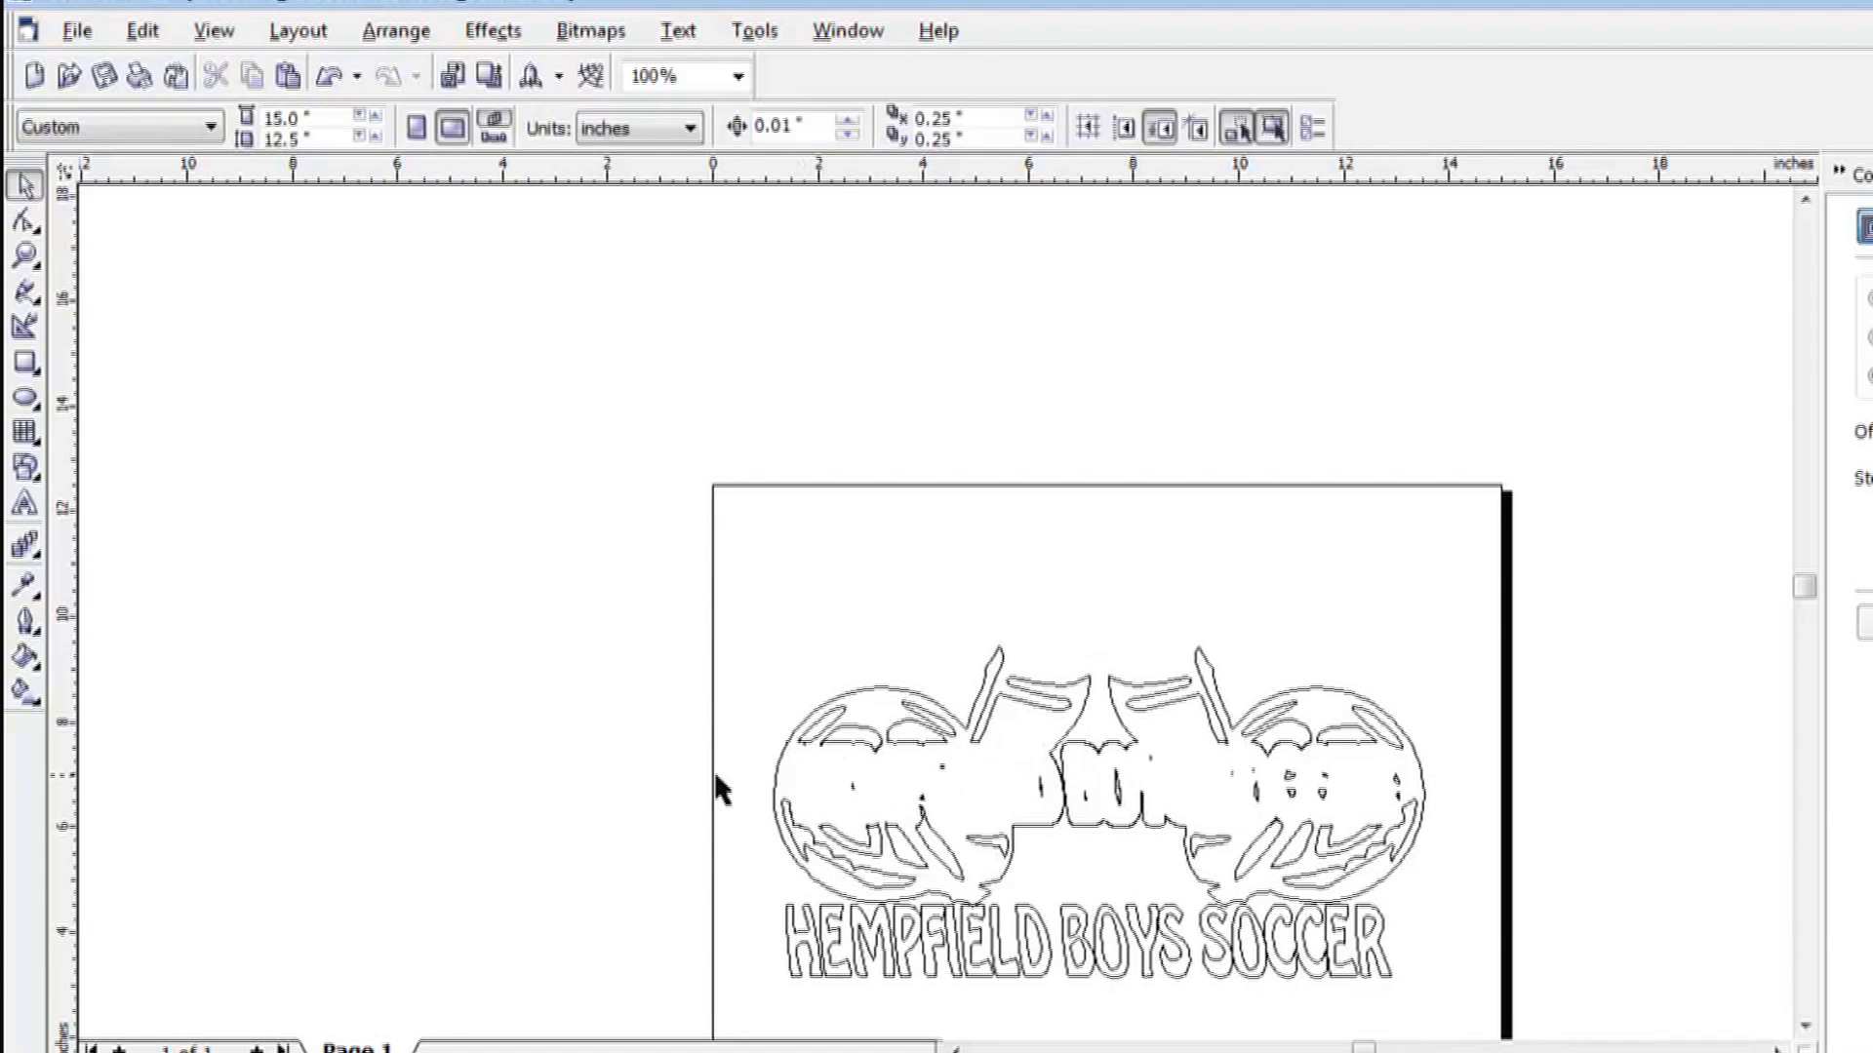
left_click(1120, 798)
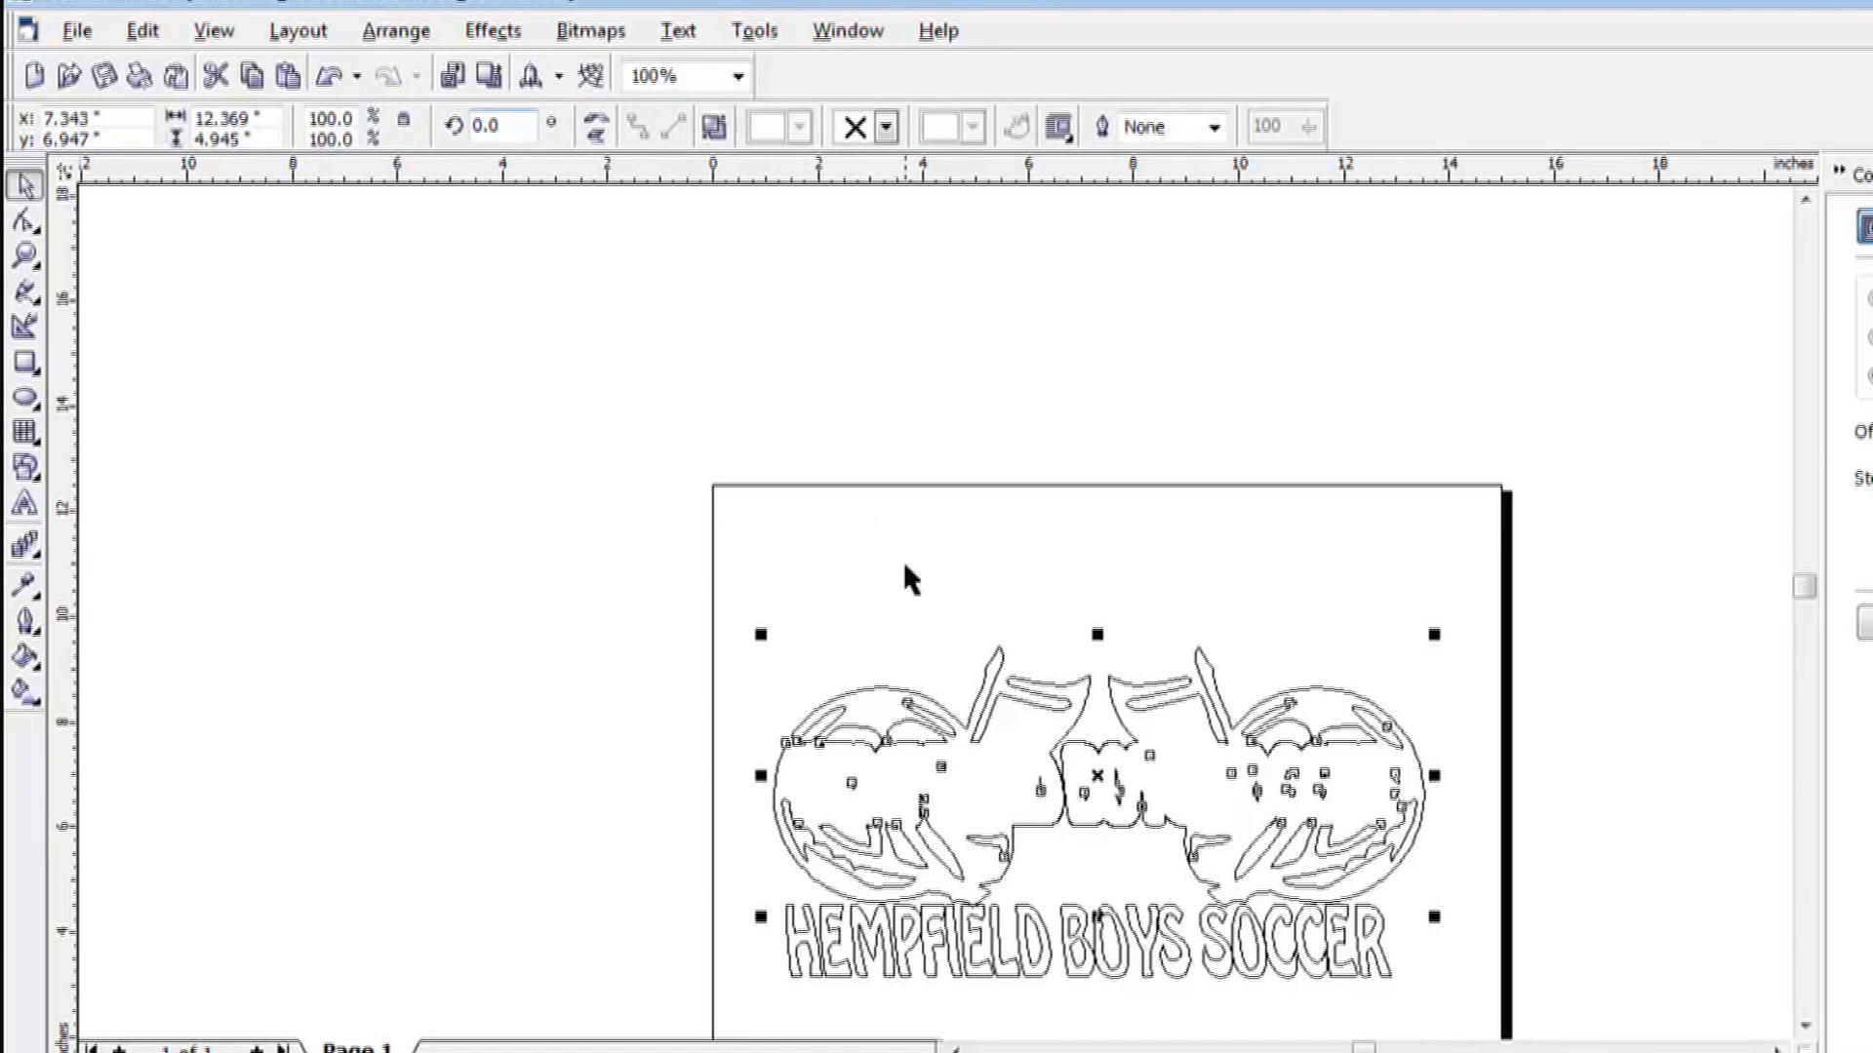
left_click(822, 538)
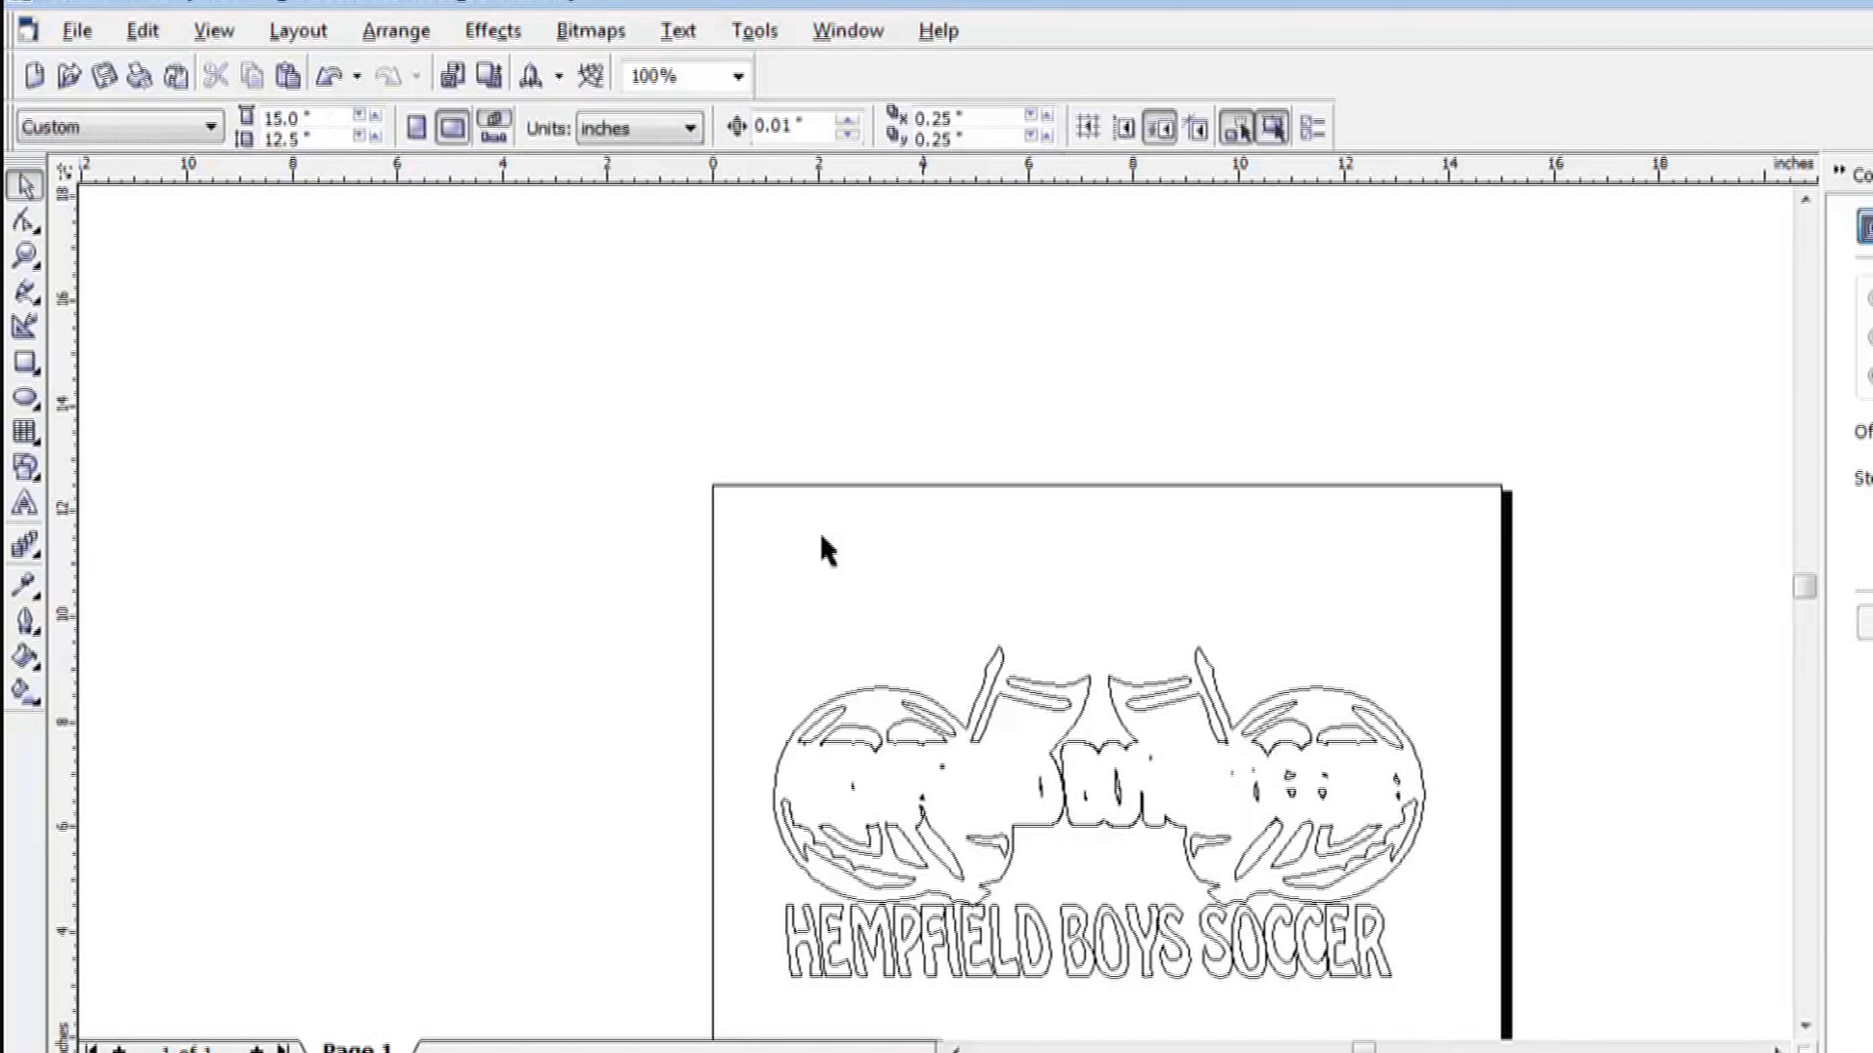
left_click(885, 751)
left_click(415, 31)
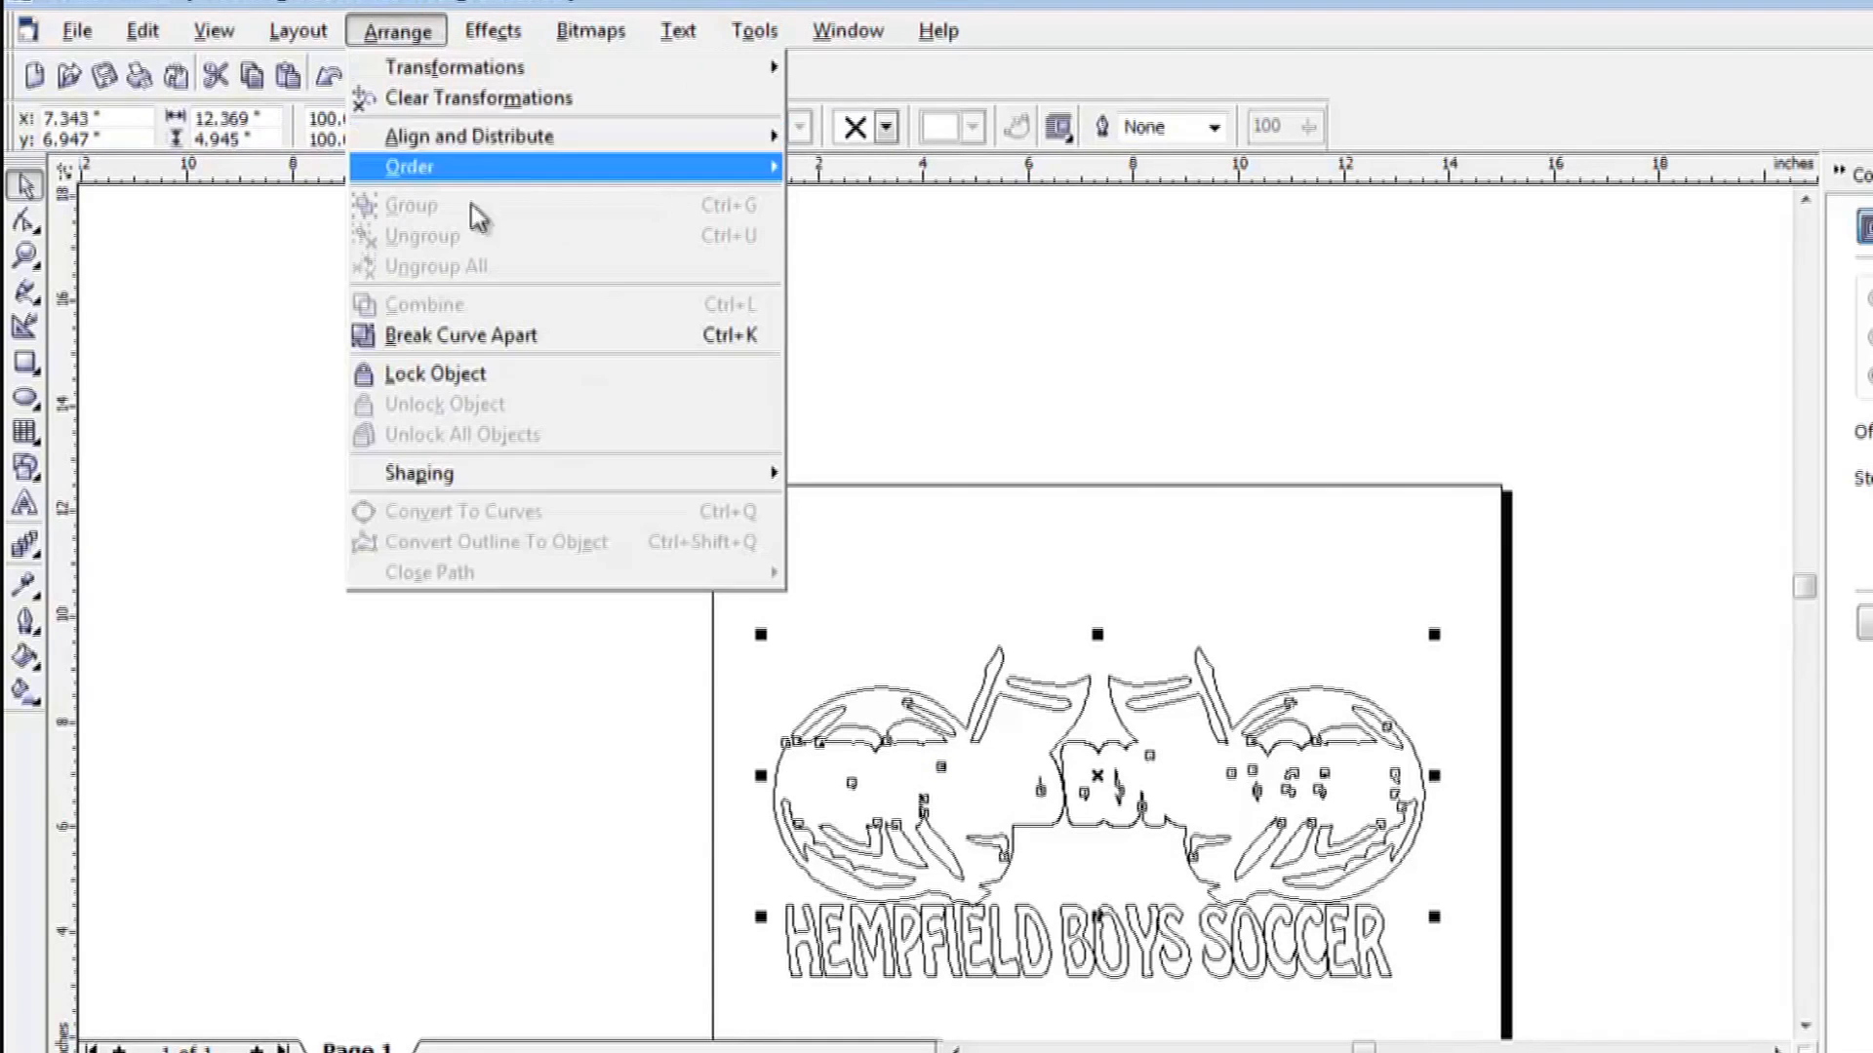
left_click(493, 335)
left_click(941, 404)
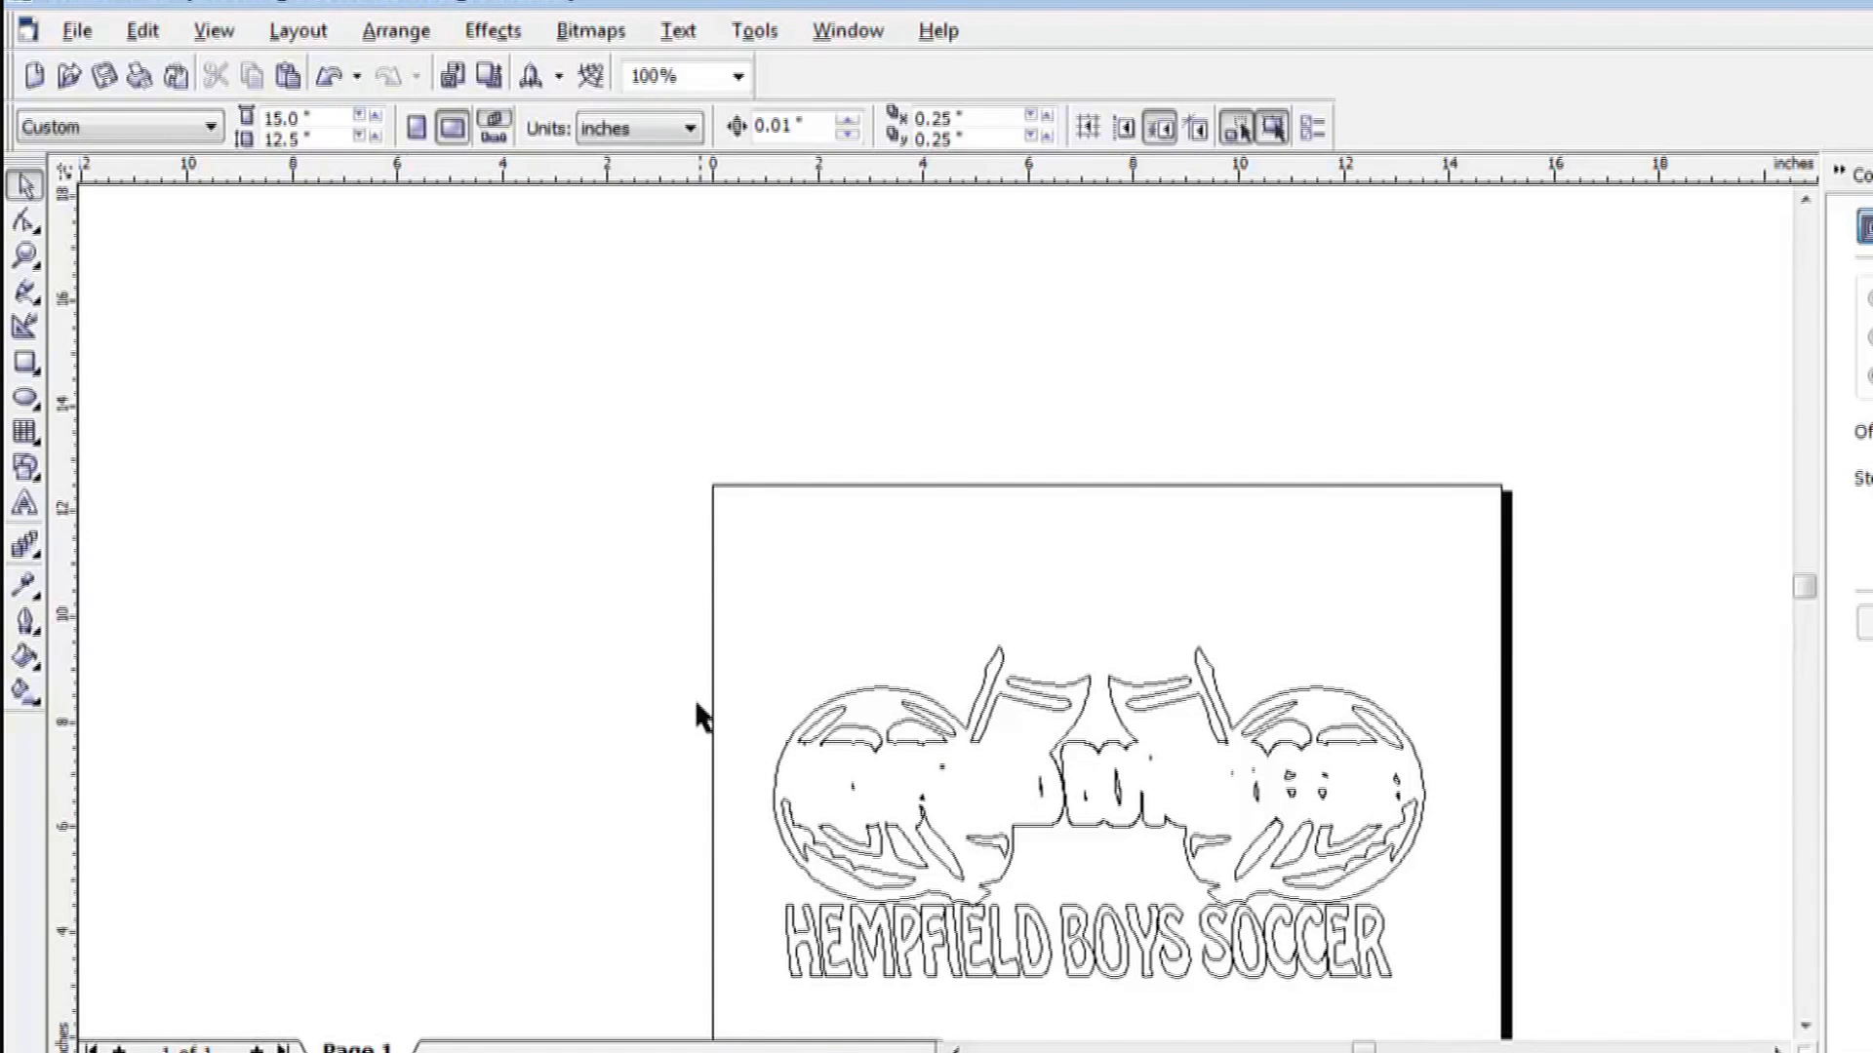
Delete the small stray outlines within the lettering band across the welded soccer shape.
left_click_drag(741, 739, 1435, 818)
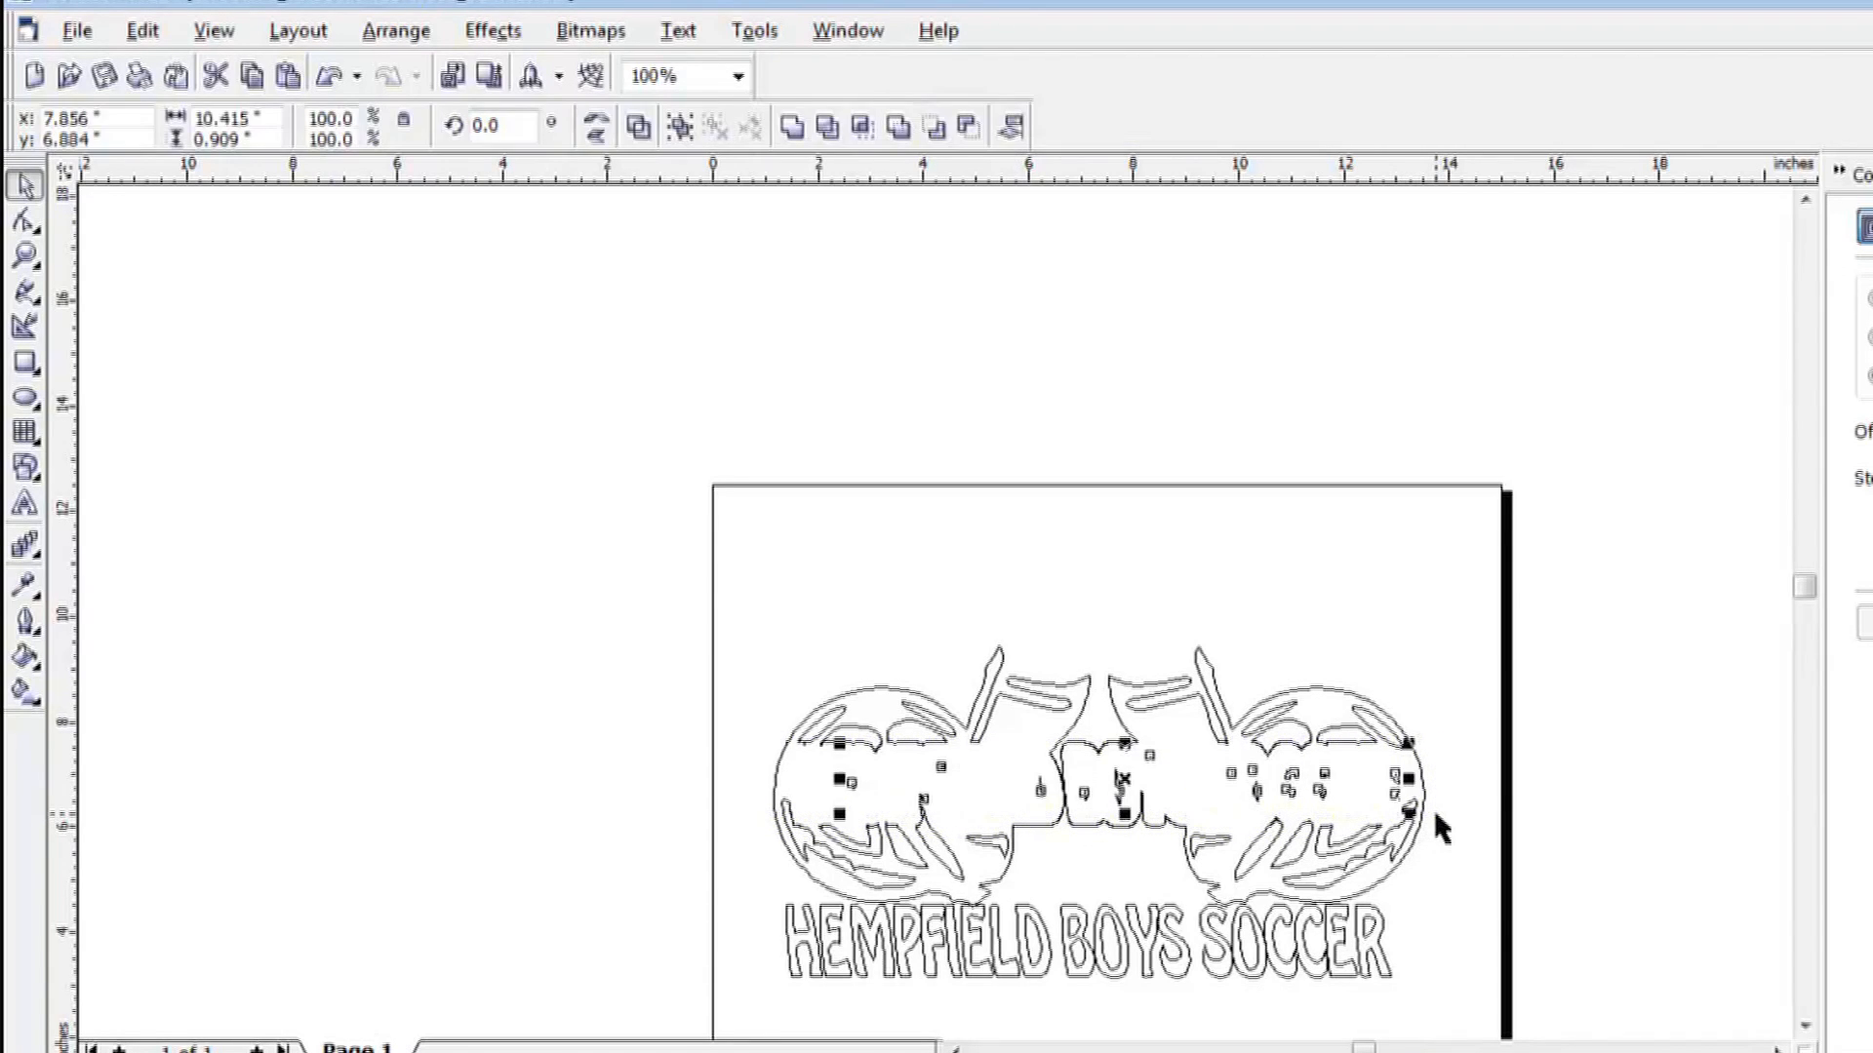
key("Delete")
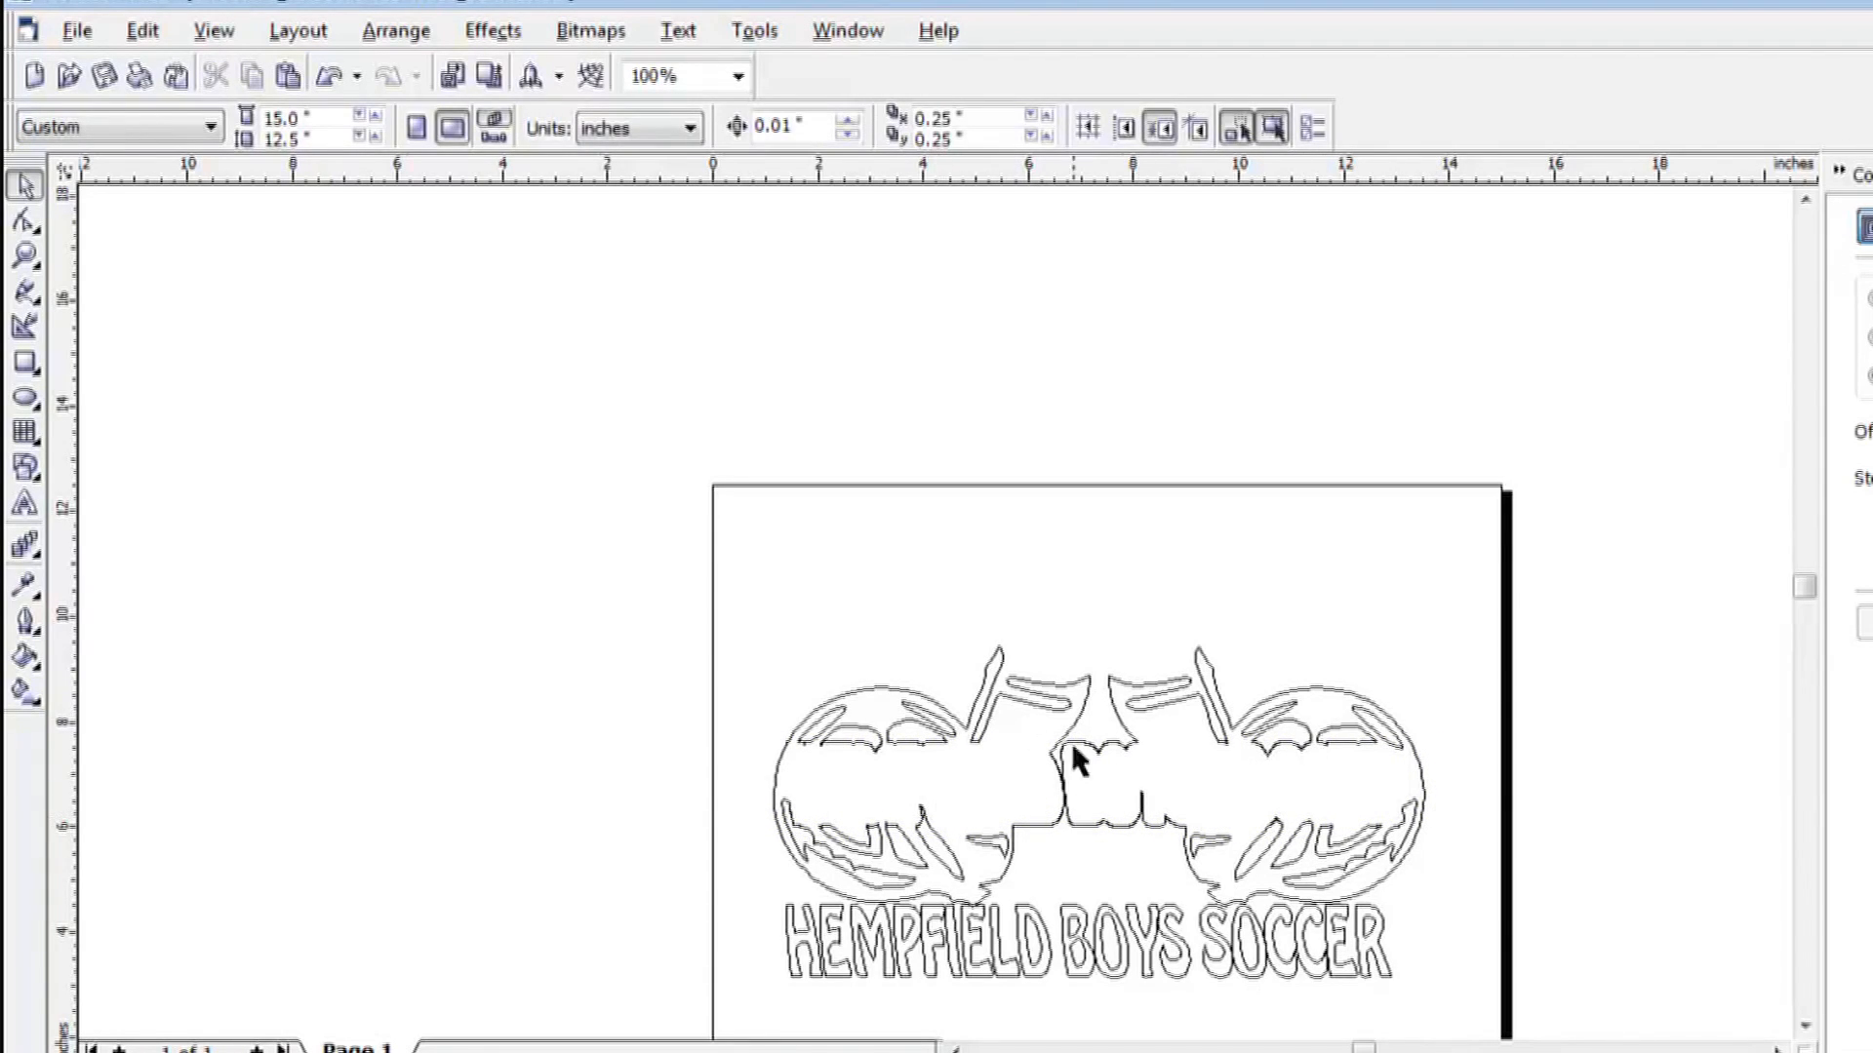
Group all the remaining outlines of the welded soccer artwork, leaving the lettering out.
left_click(871, 764)
left_click_drag(680, 508, 1453, 917)
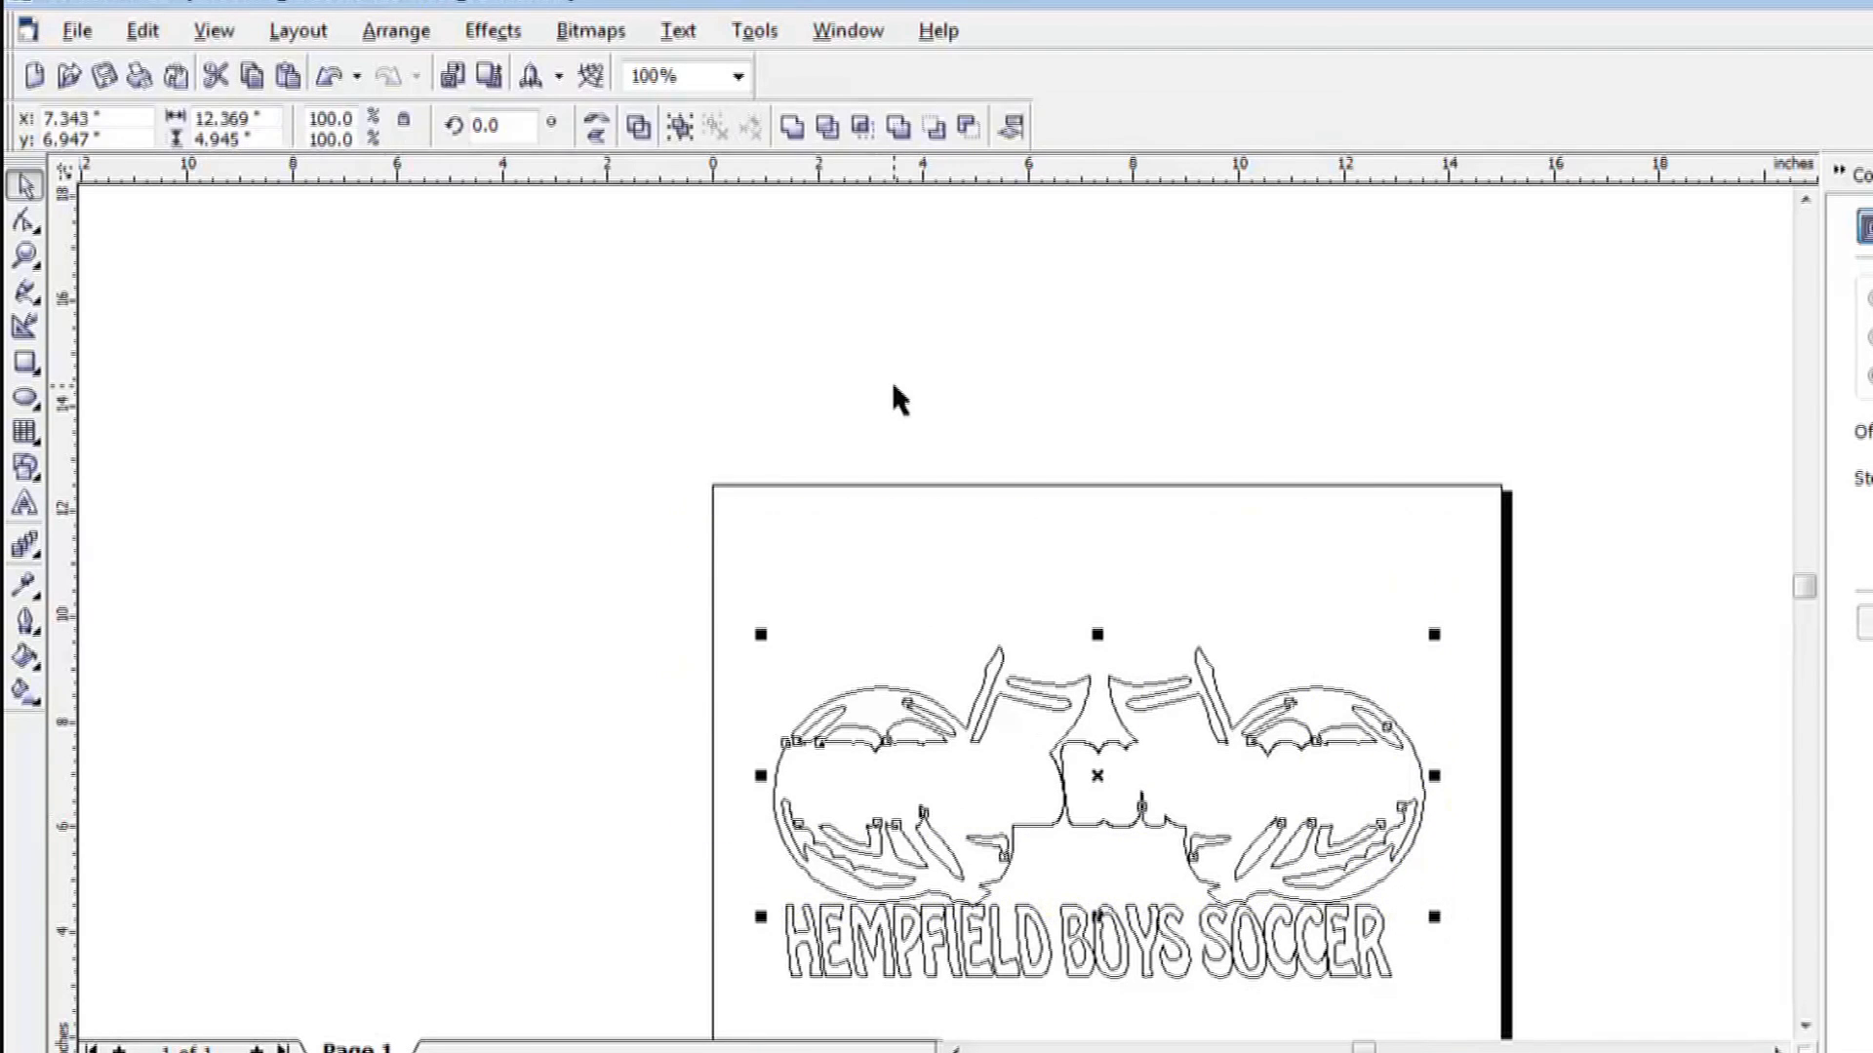
left_click(419, 31)
left_click(400, 200)
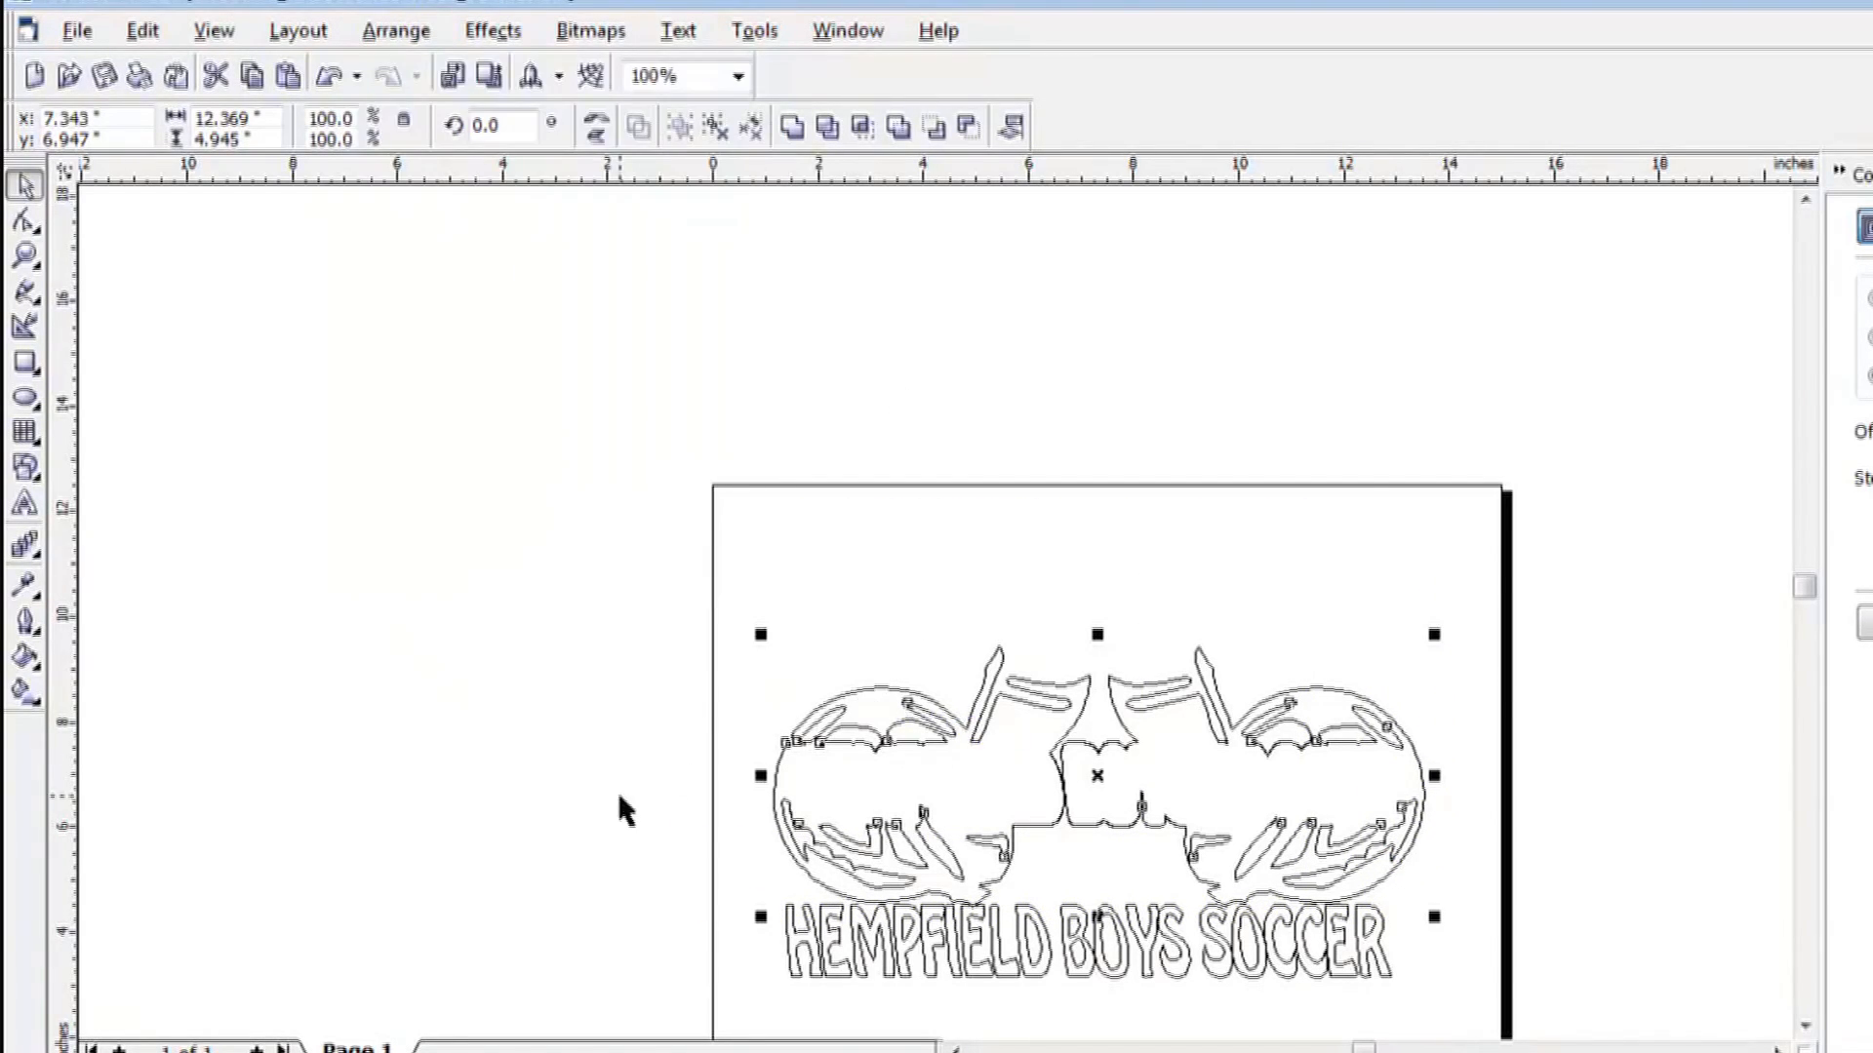
Switch the artwork display from Wireframe to Normal view.
left_click(214, 31)
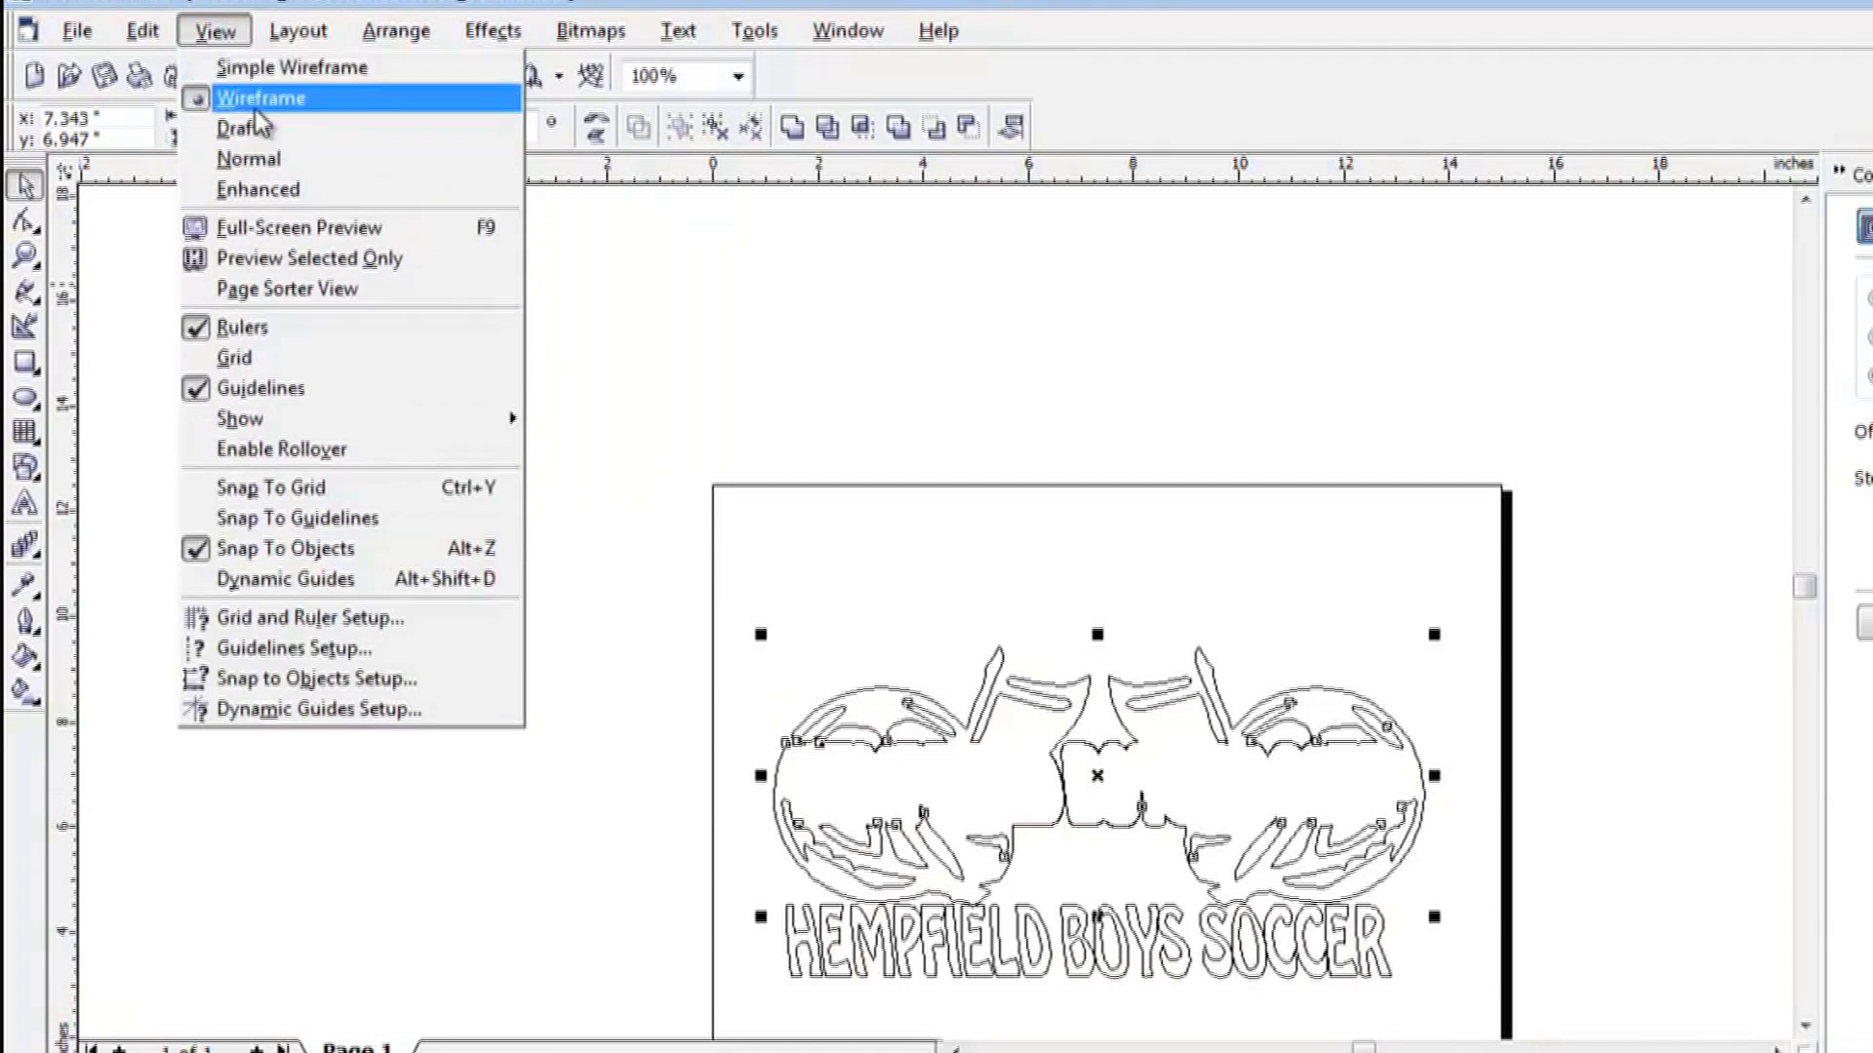
left_click(280, 161)
left_click(692, 548)
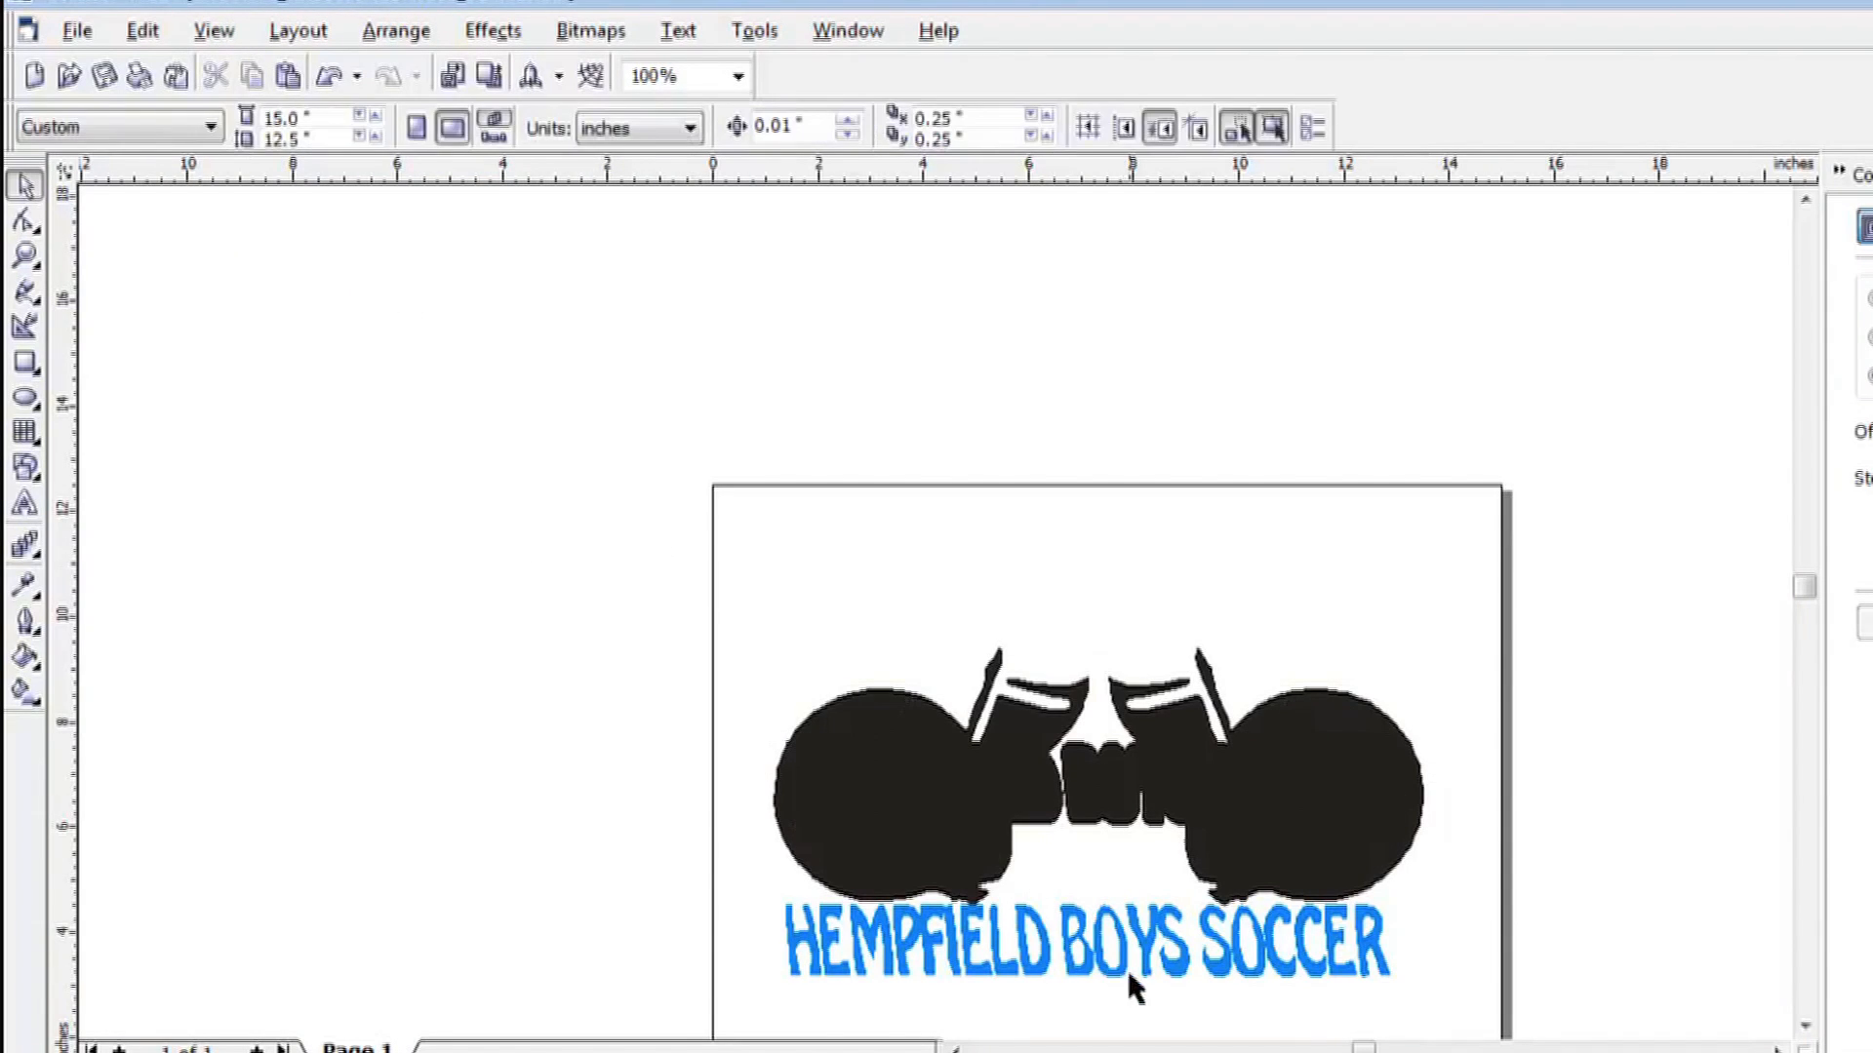
Move the blue lettering about 3 in up onto the black welded soccer shape.
left_click(1073, 941)
left_click_drag(1072, 941, 1090, 786)
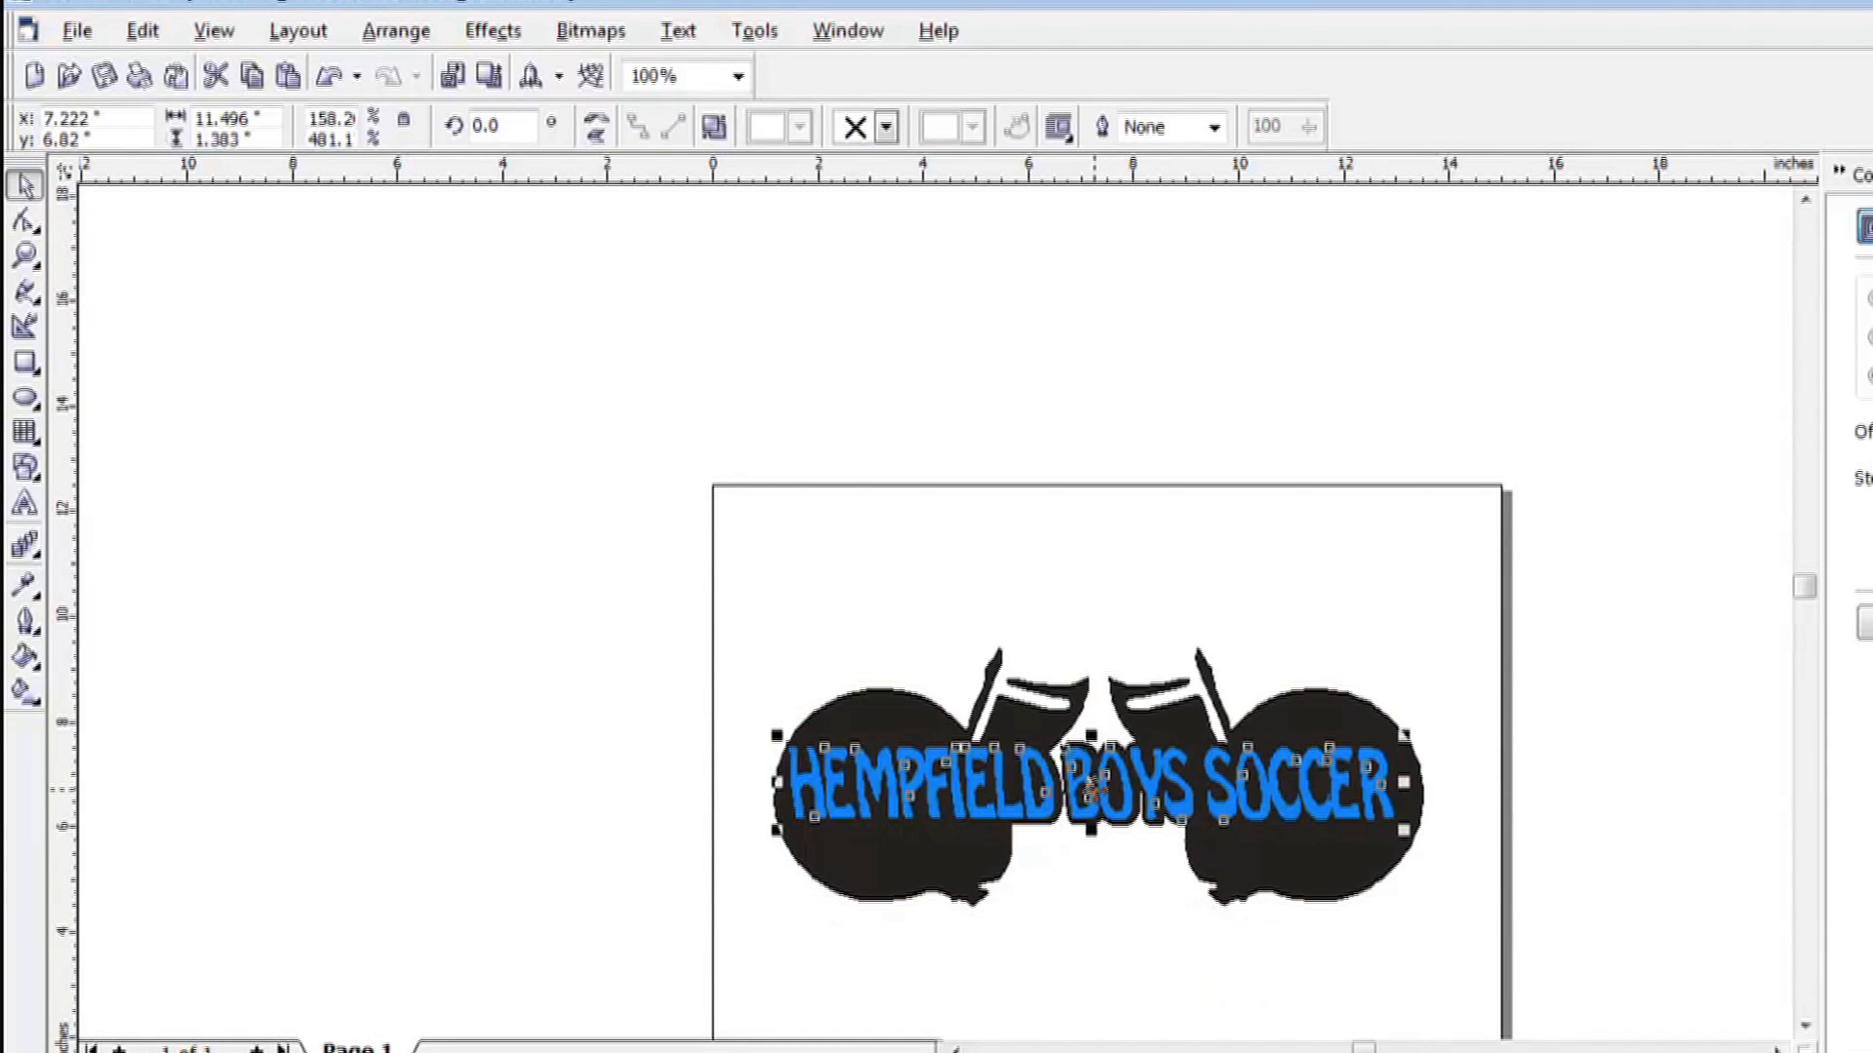
left_click(771, 636)
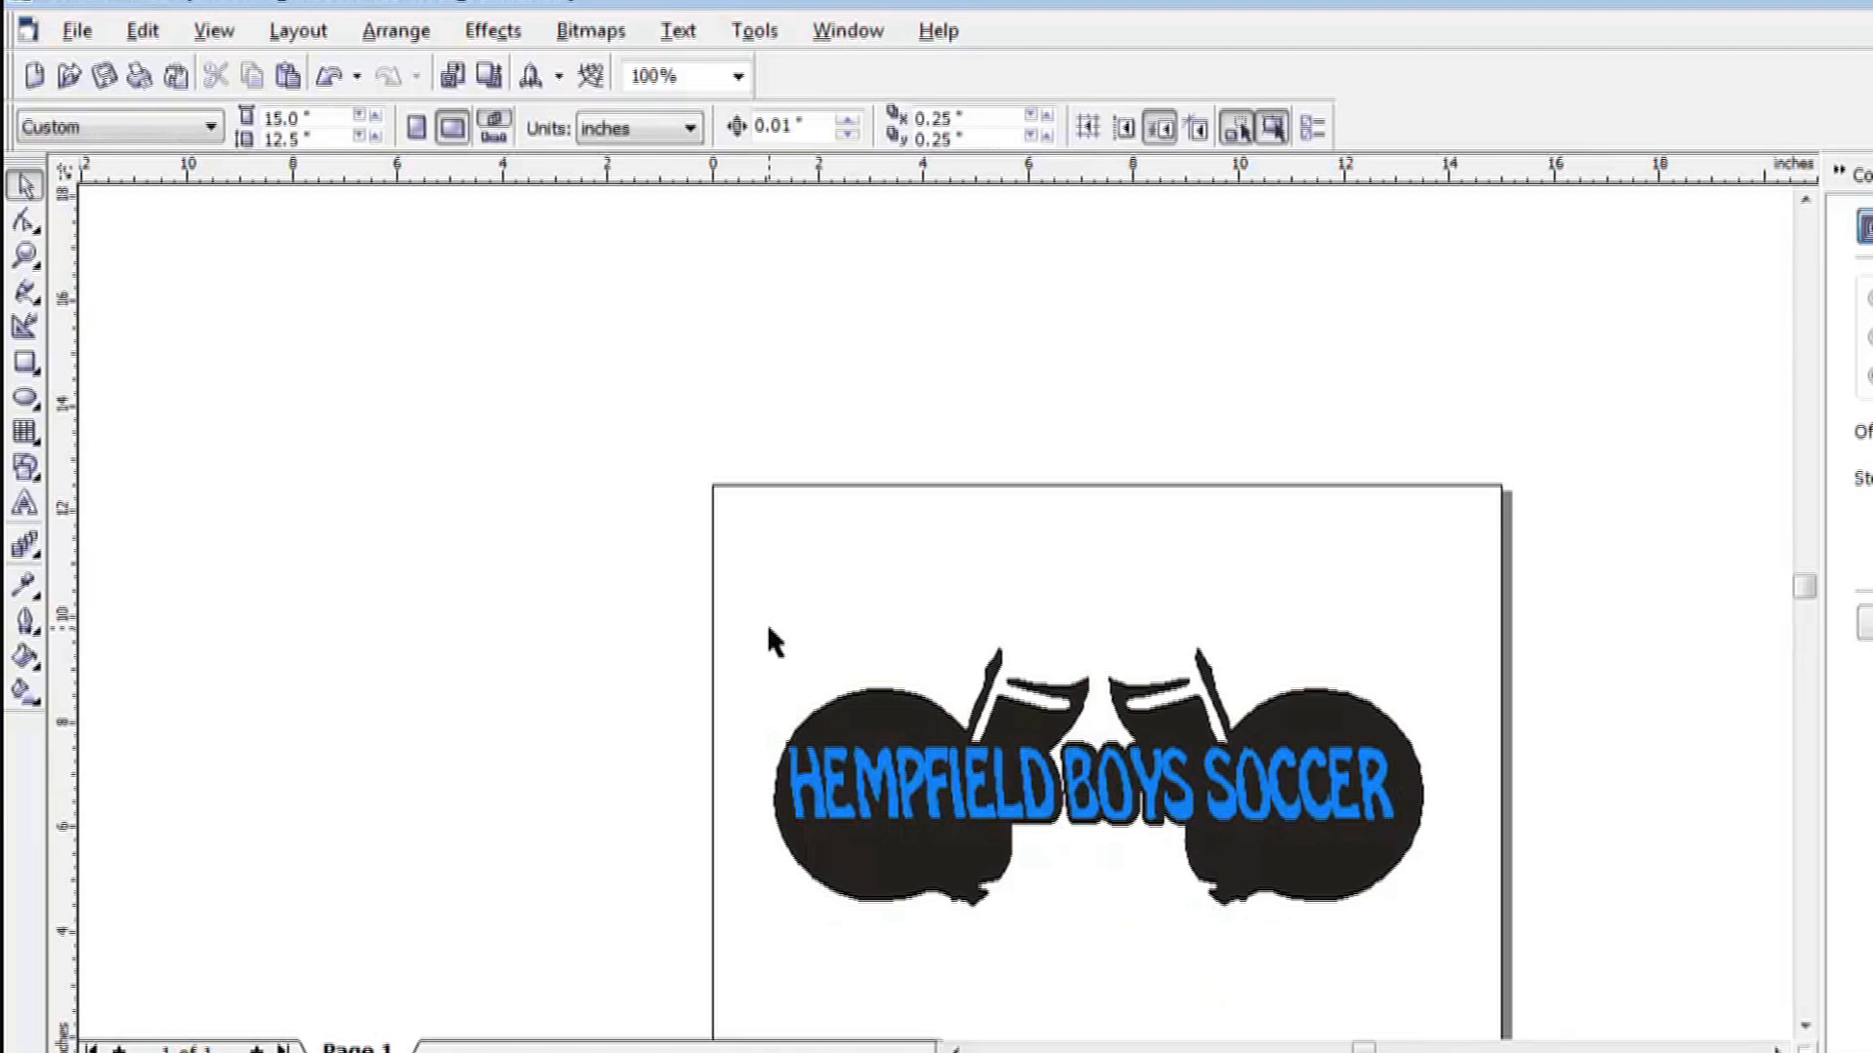
Move the blue lettering about 4 in up so it sits above the black soccer artwork.
left_click(899, 798)
left_click_drag(1097, 795, 1111, 577)
left_click(690, 887)
Ungroup all the pieces of the black soccer artwork below the lettering.
left_click_drag(728, 938, 1523, 640)
left_click(385, 32)
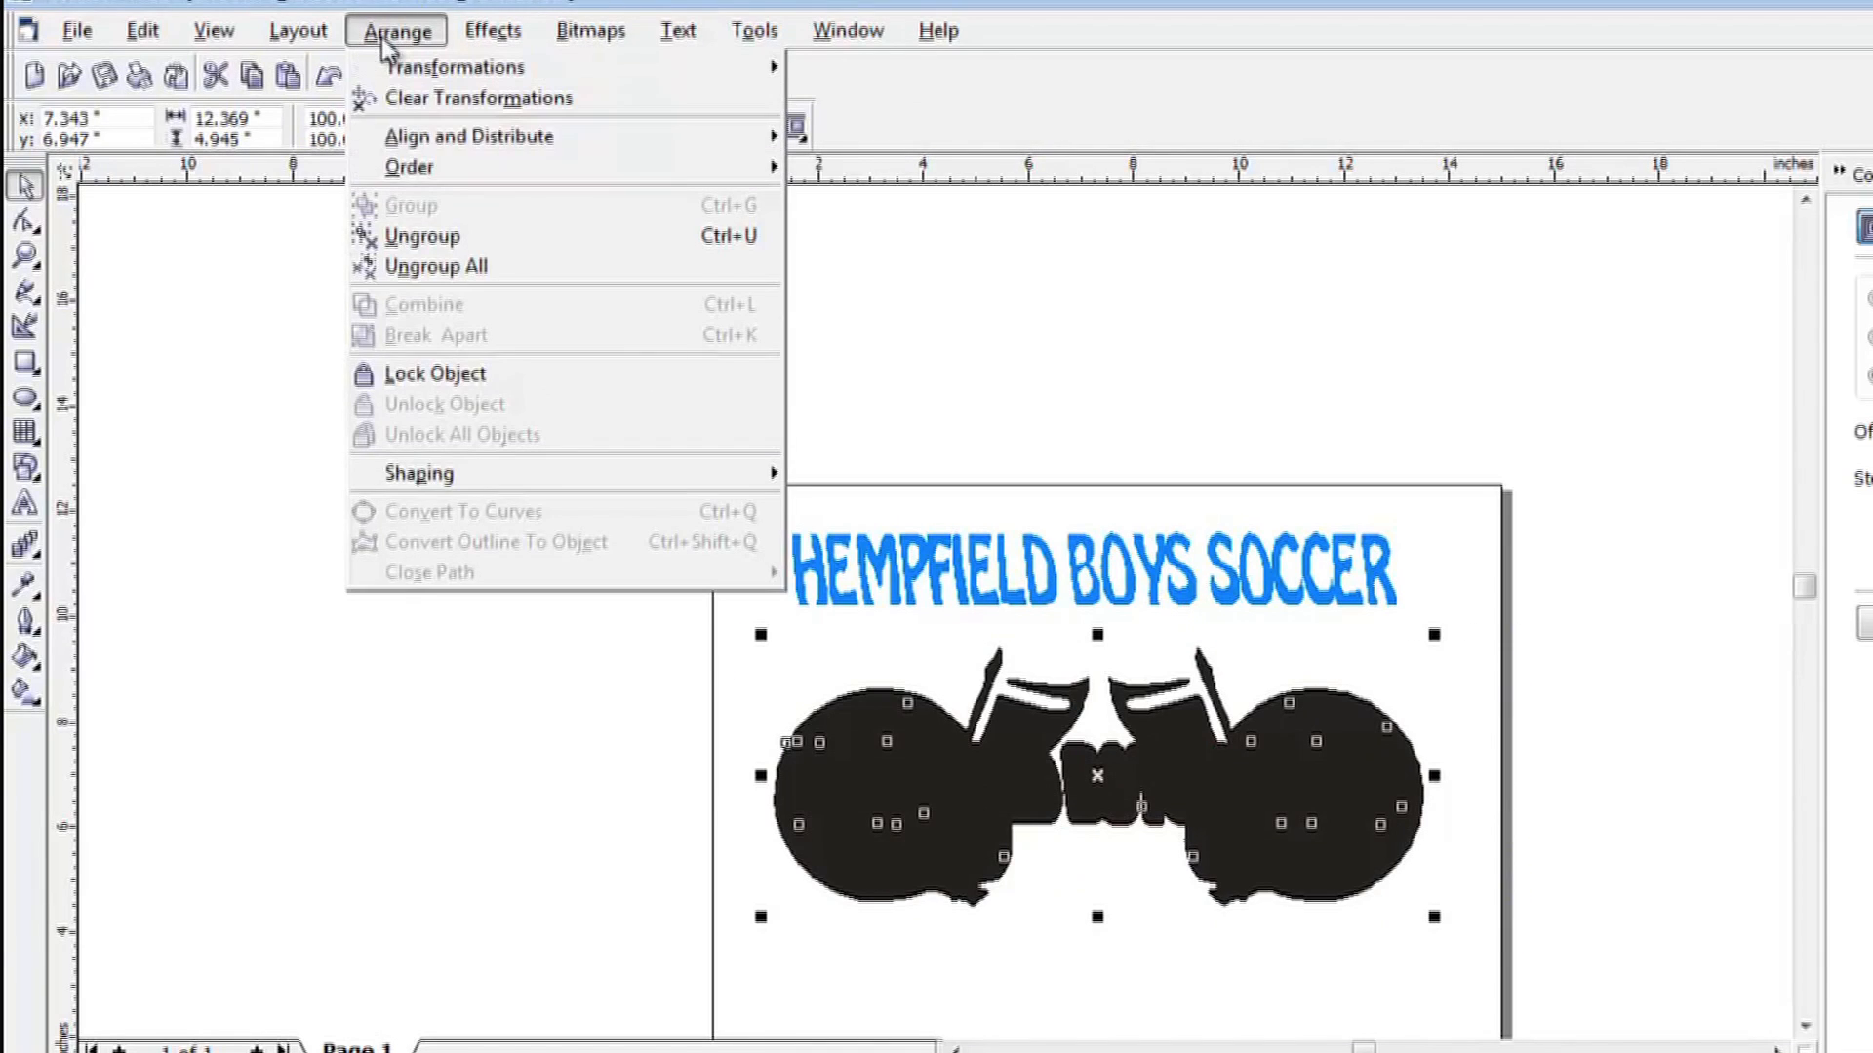
left_click(447, 273)
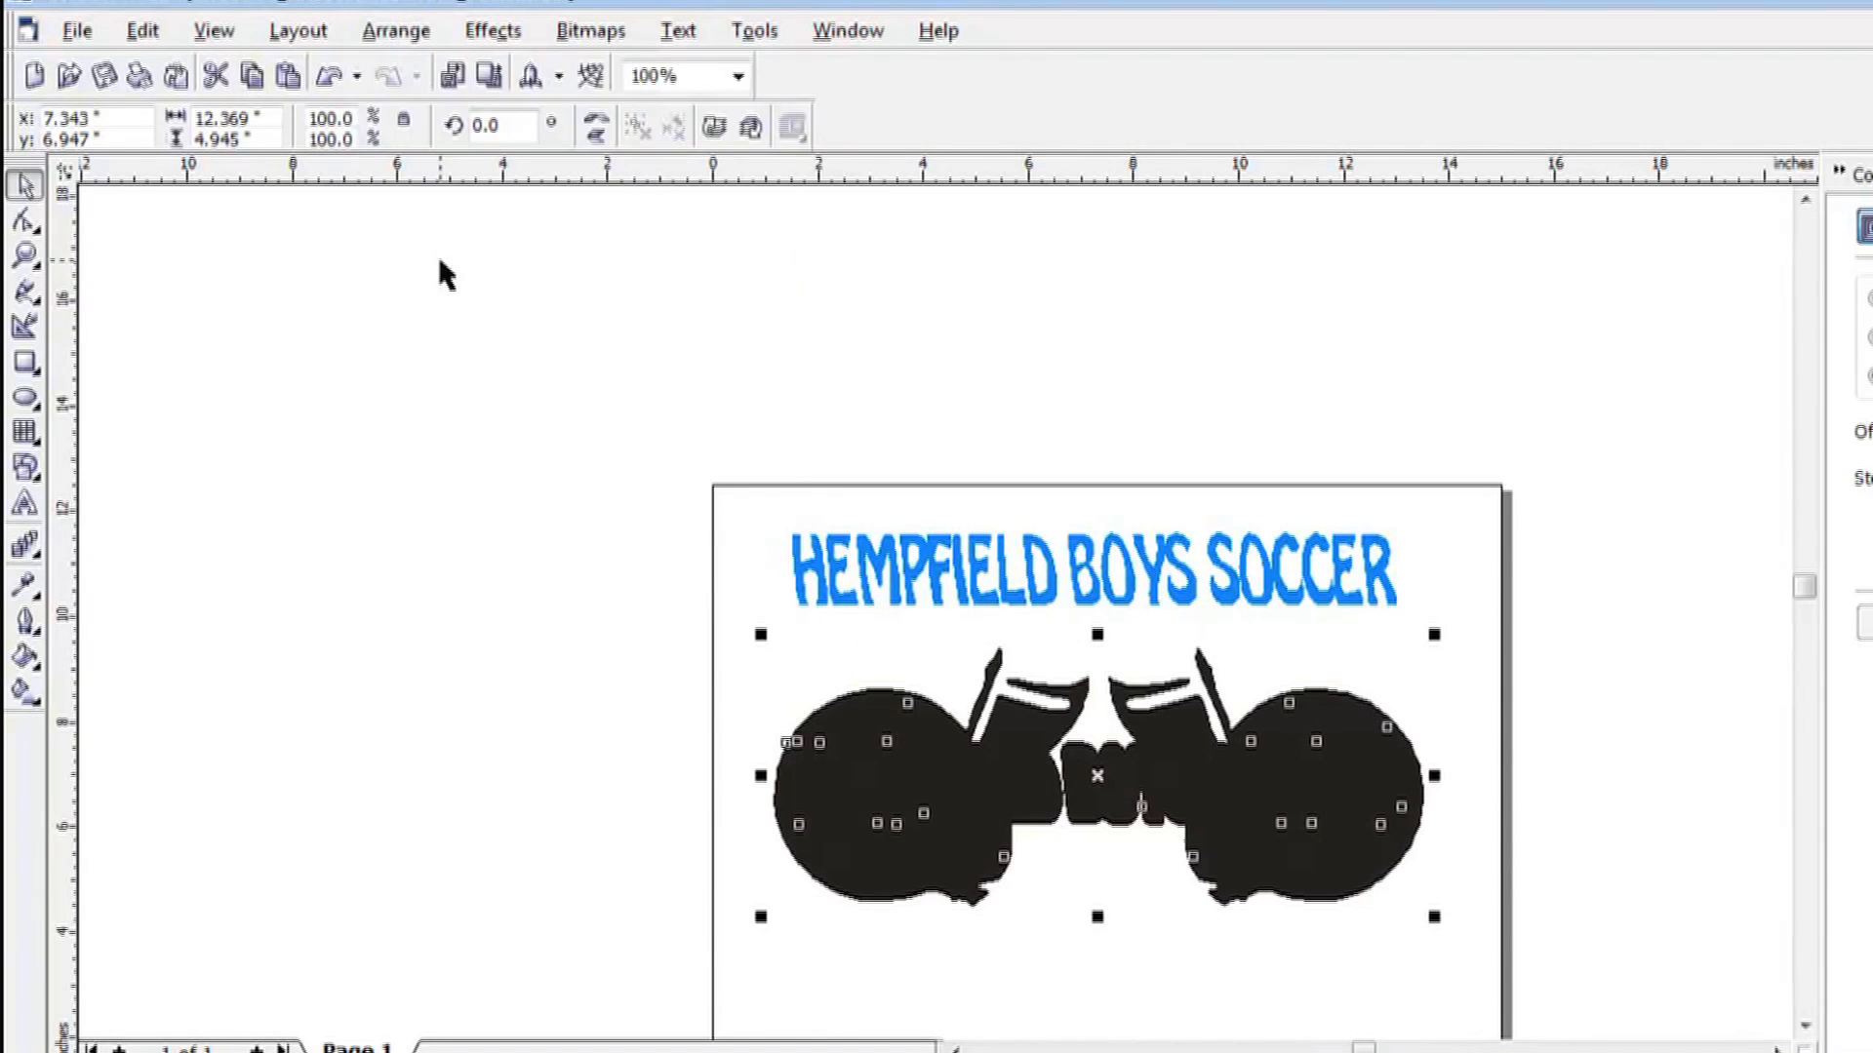
Combine all the selected pieces of the black soccer artwork into a single object.
left_click(397, 32)
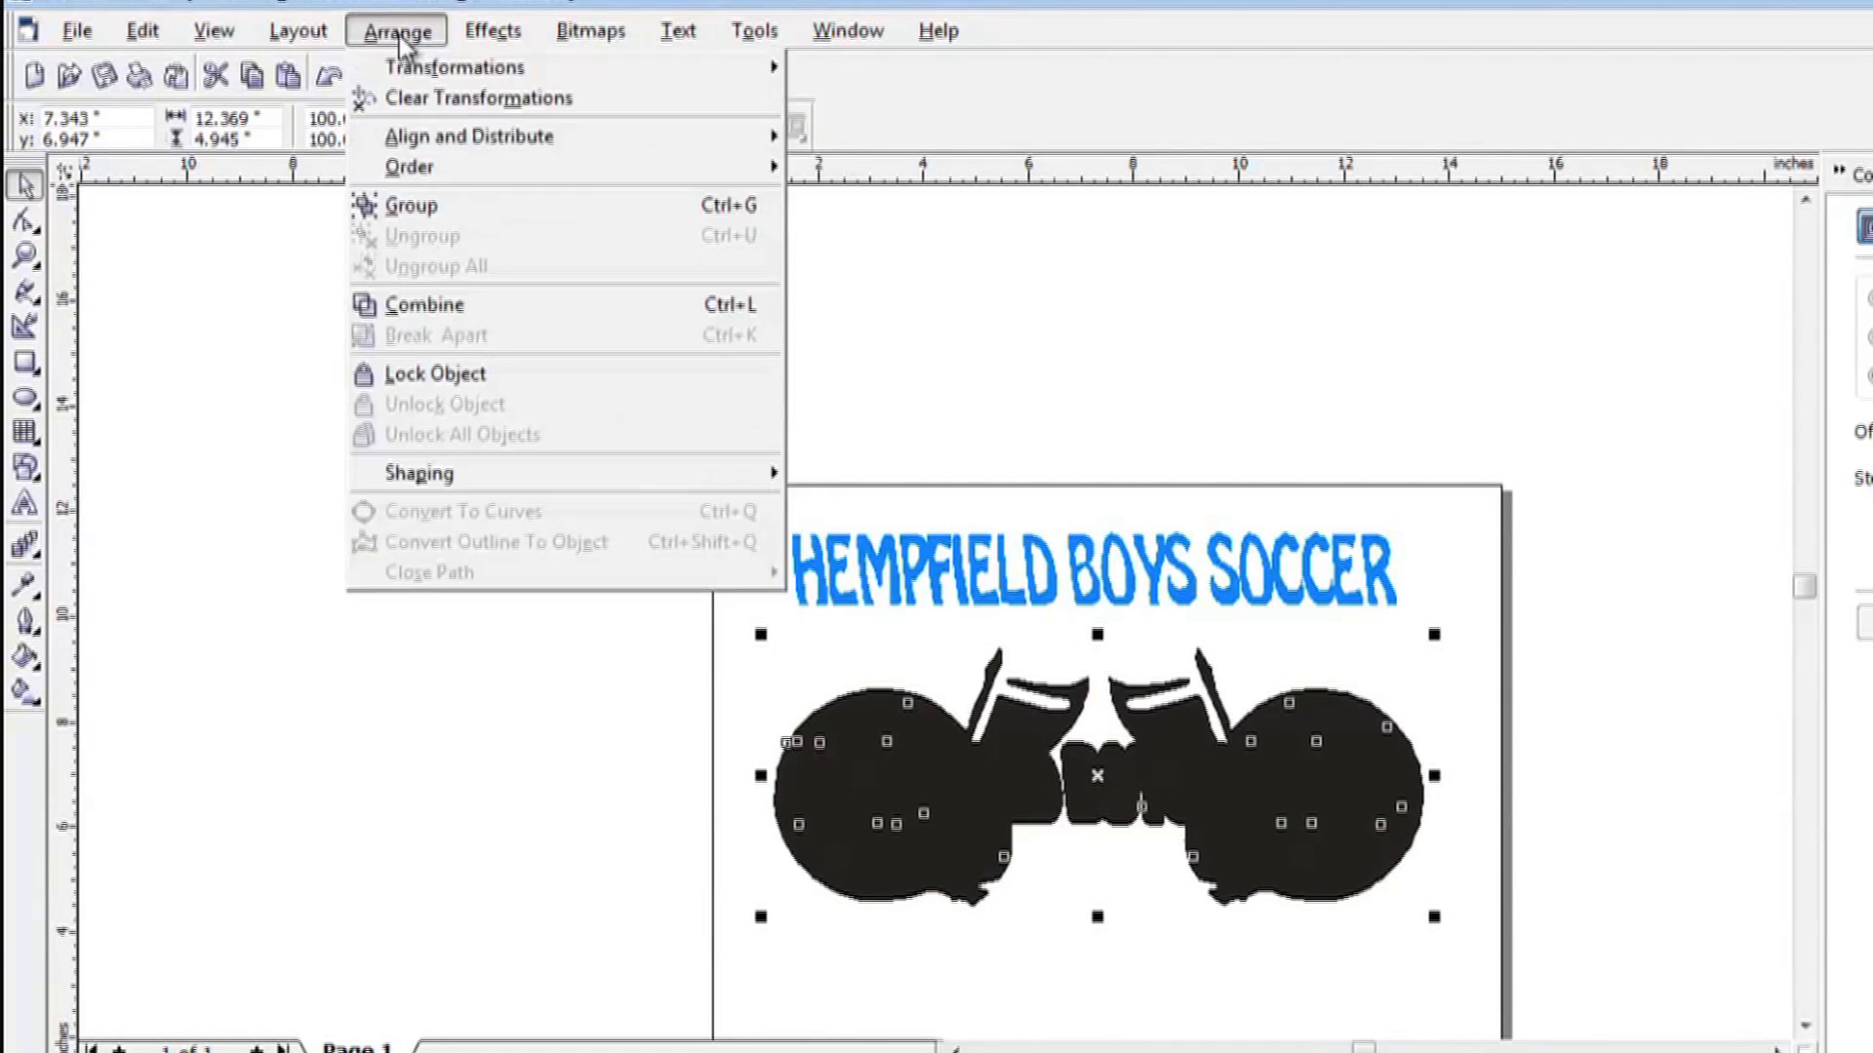
left_click(422, 308)
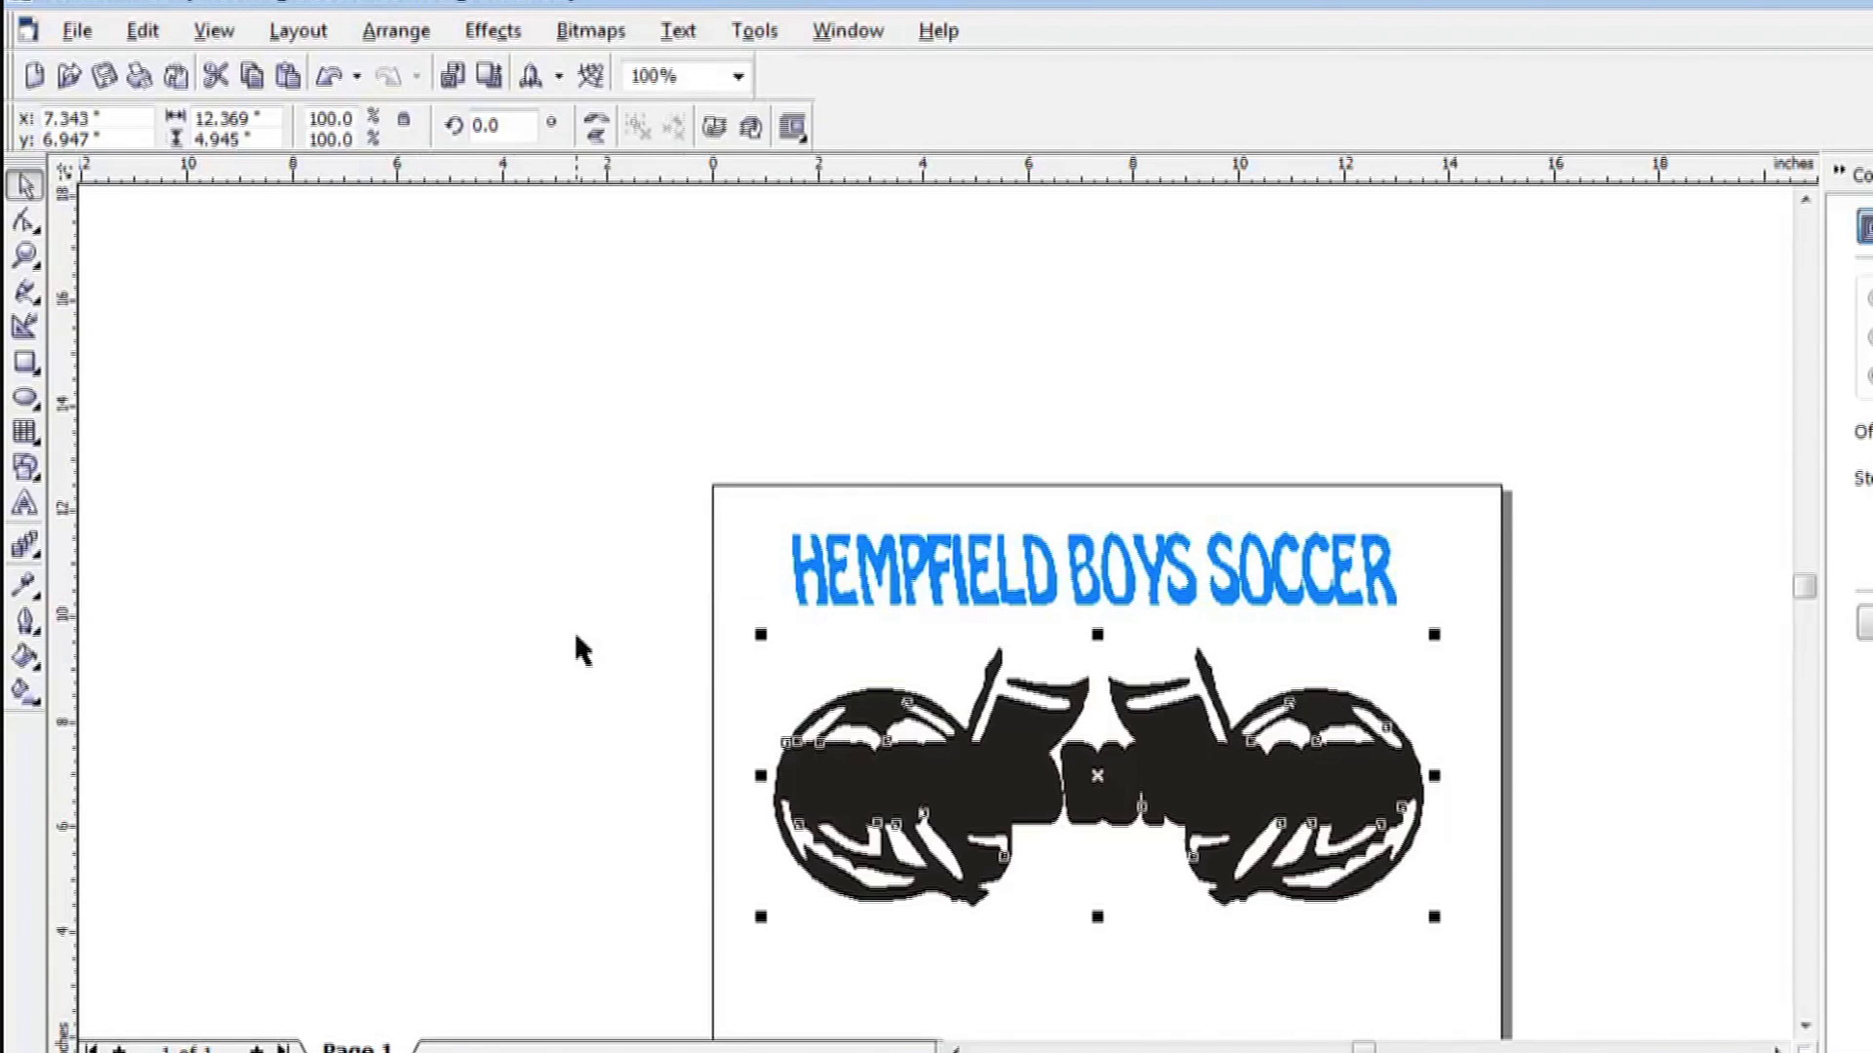
left_click(605, 644)
Move the blue HEMPFIELD BOYS SOCCER lettering about 4 in down onto the black soccer artwork.
left_click(909, 586)
left_click_drag(1094, 571, 1092, 782)
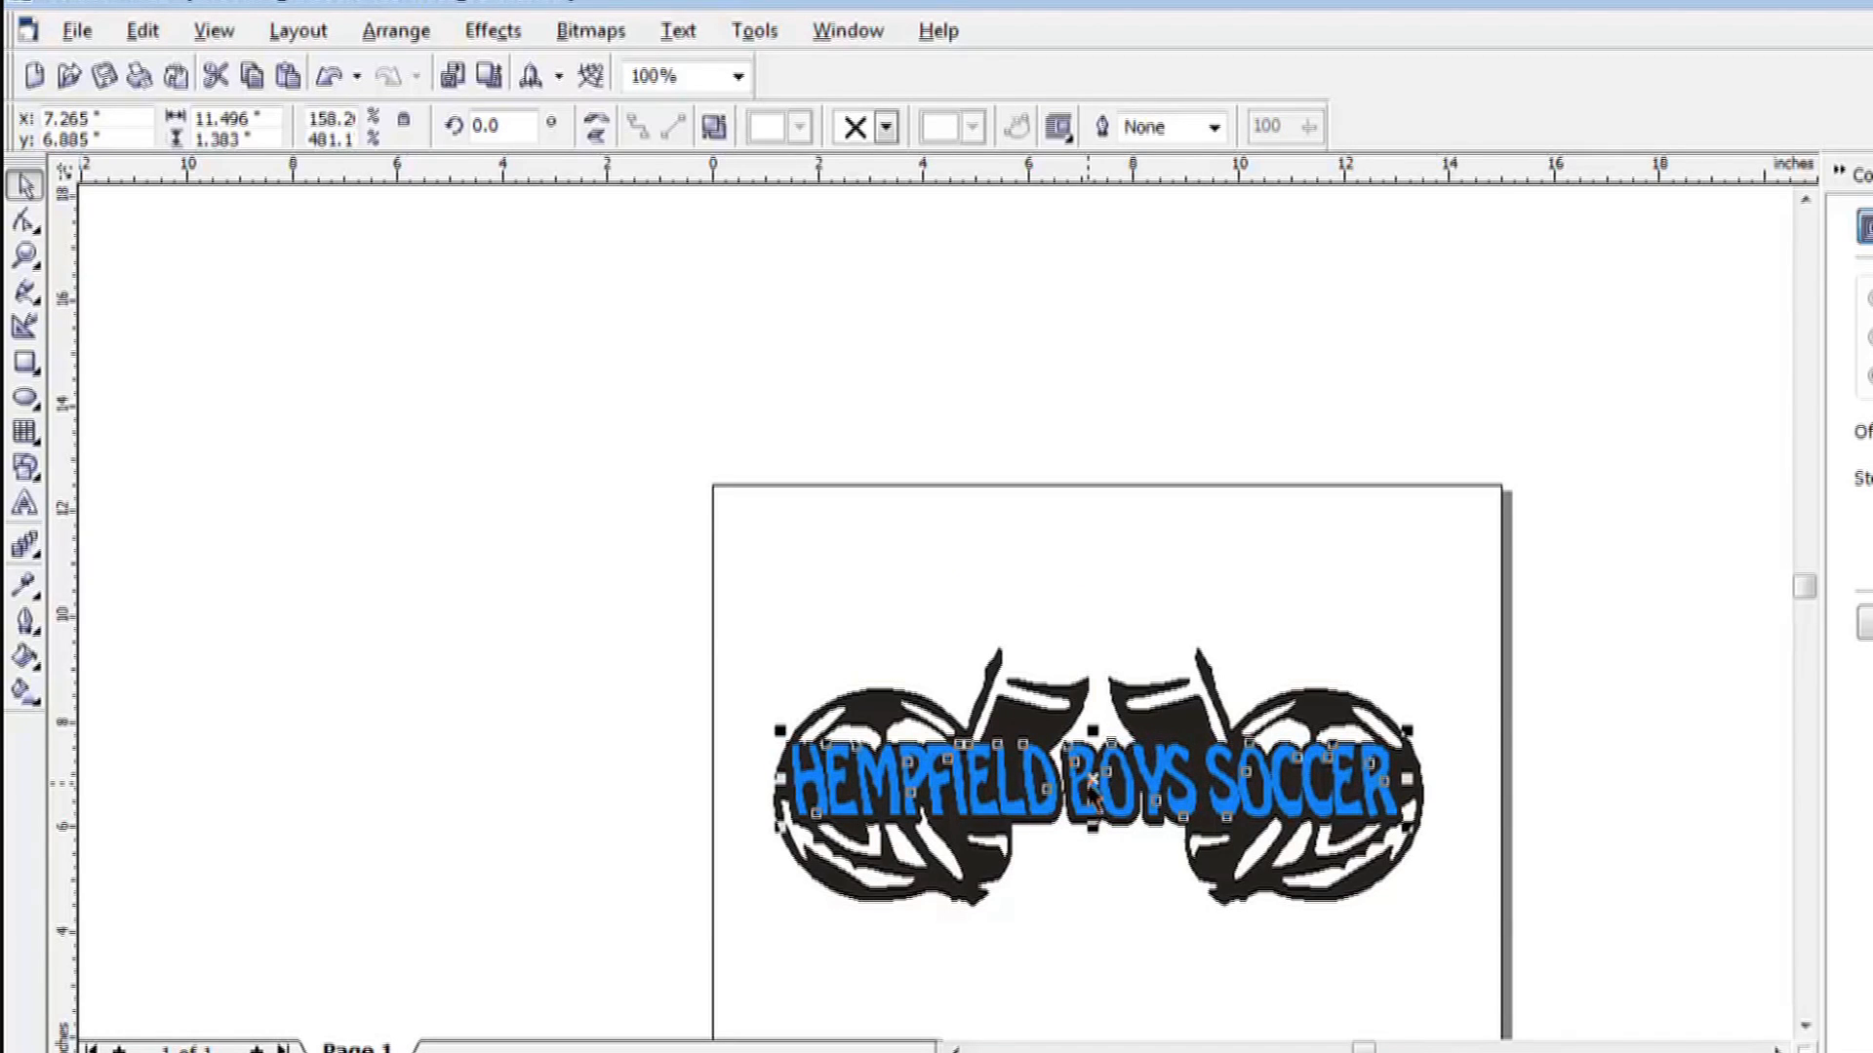
left_click(934, 574)
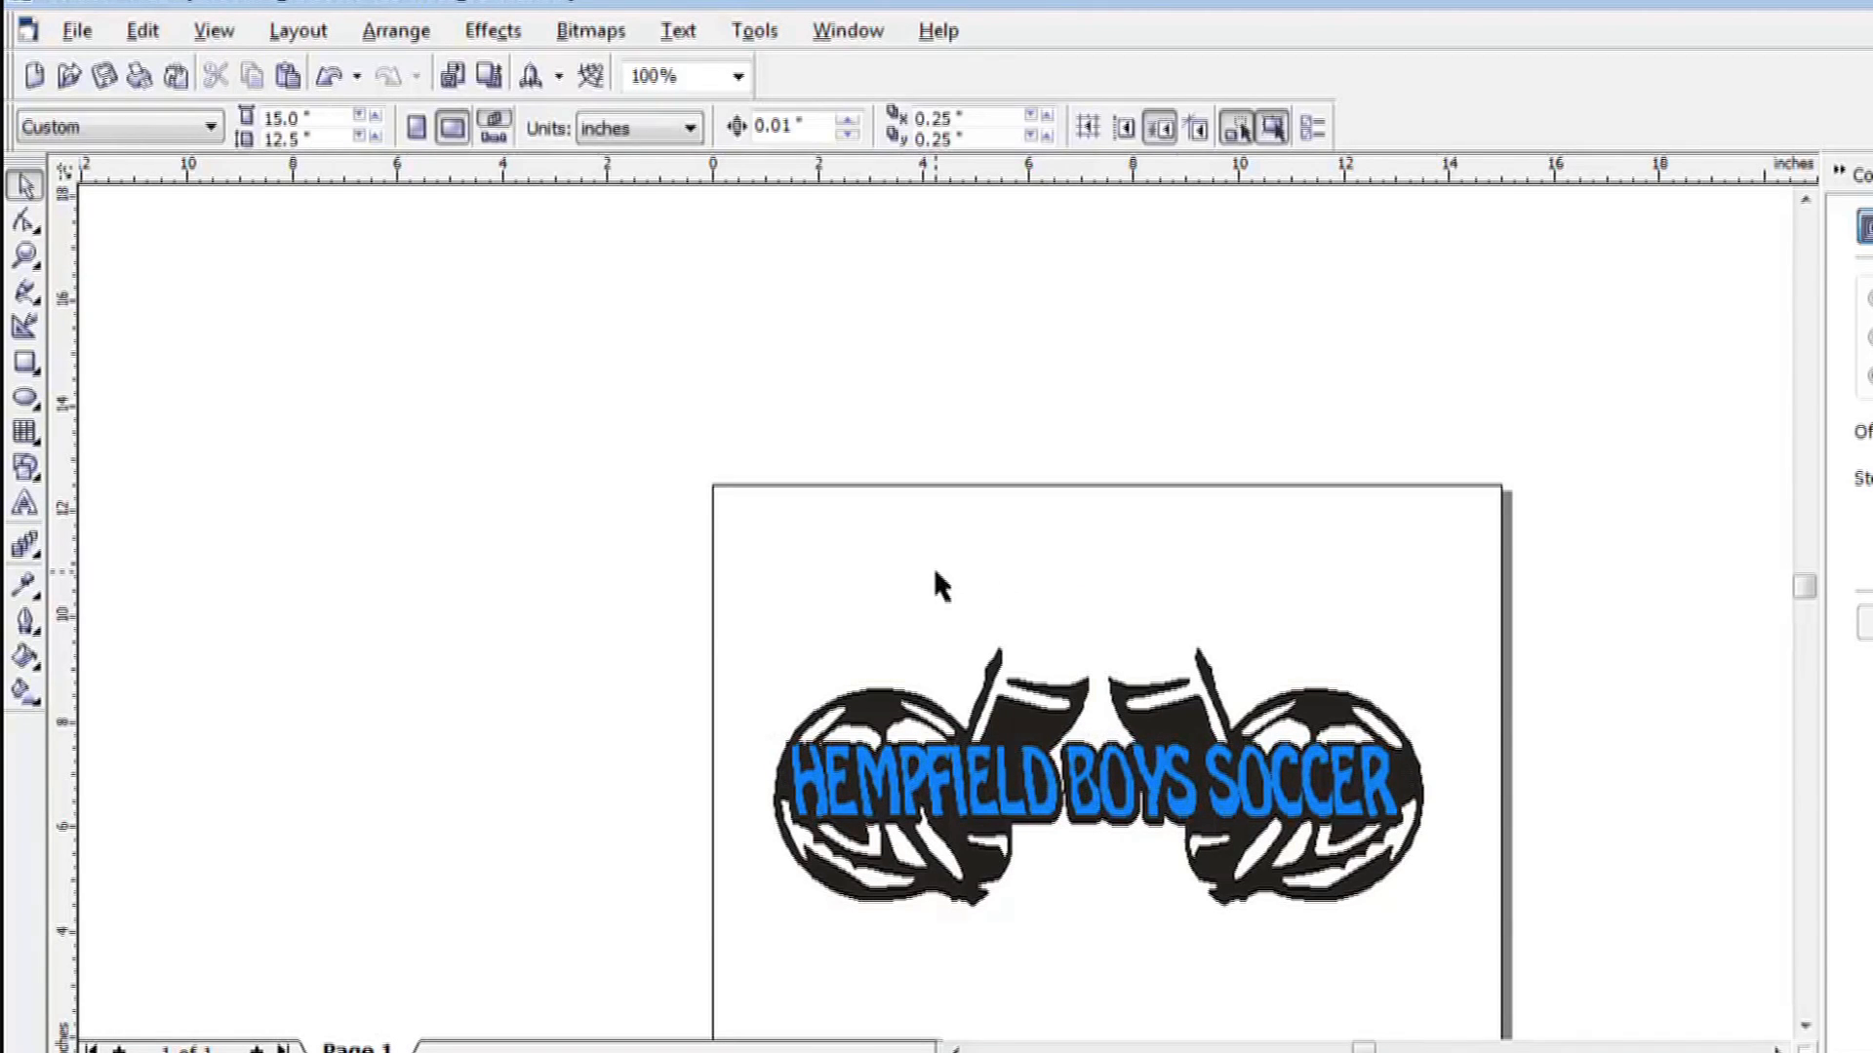
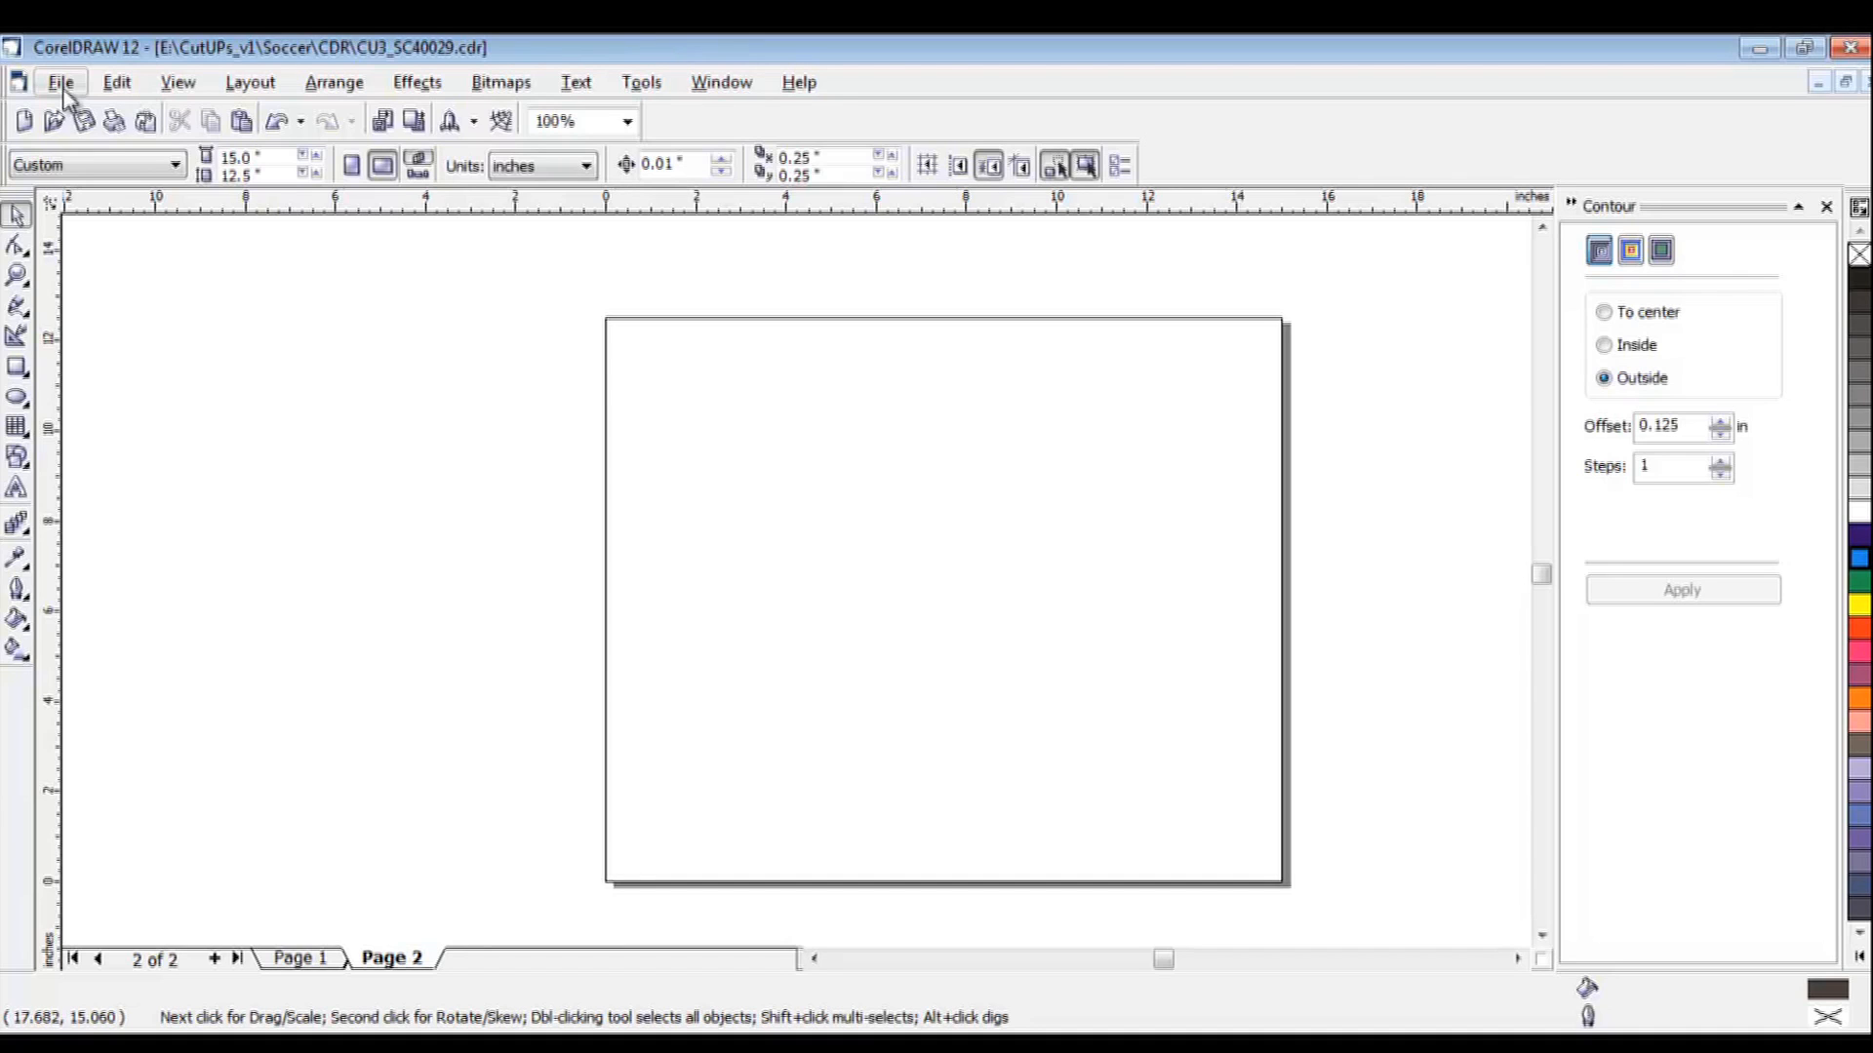
Browse to the CDR folder of the Football category in CutUPs_v1 for opening a drawing.
left_click(62, 84)
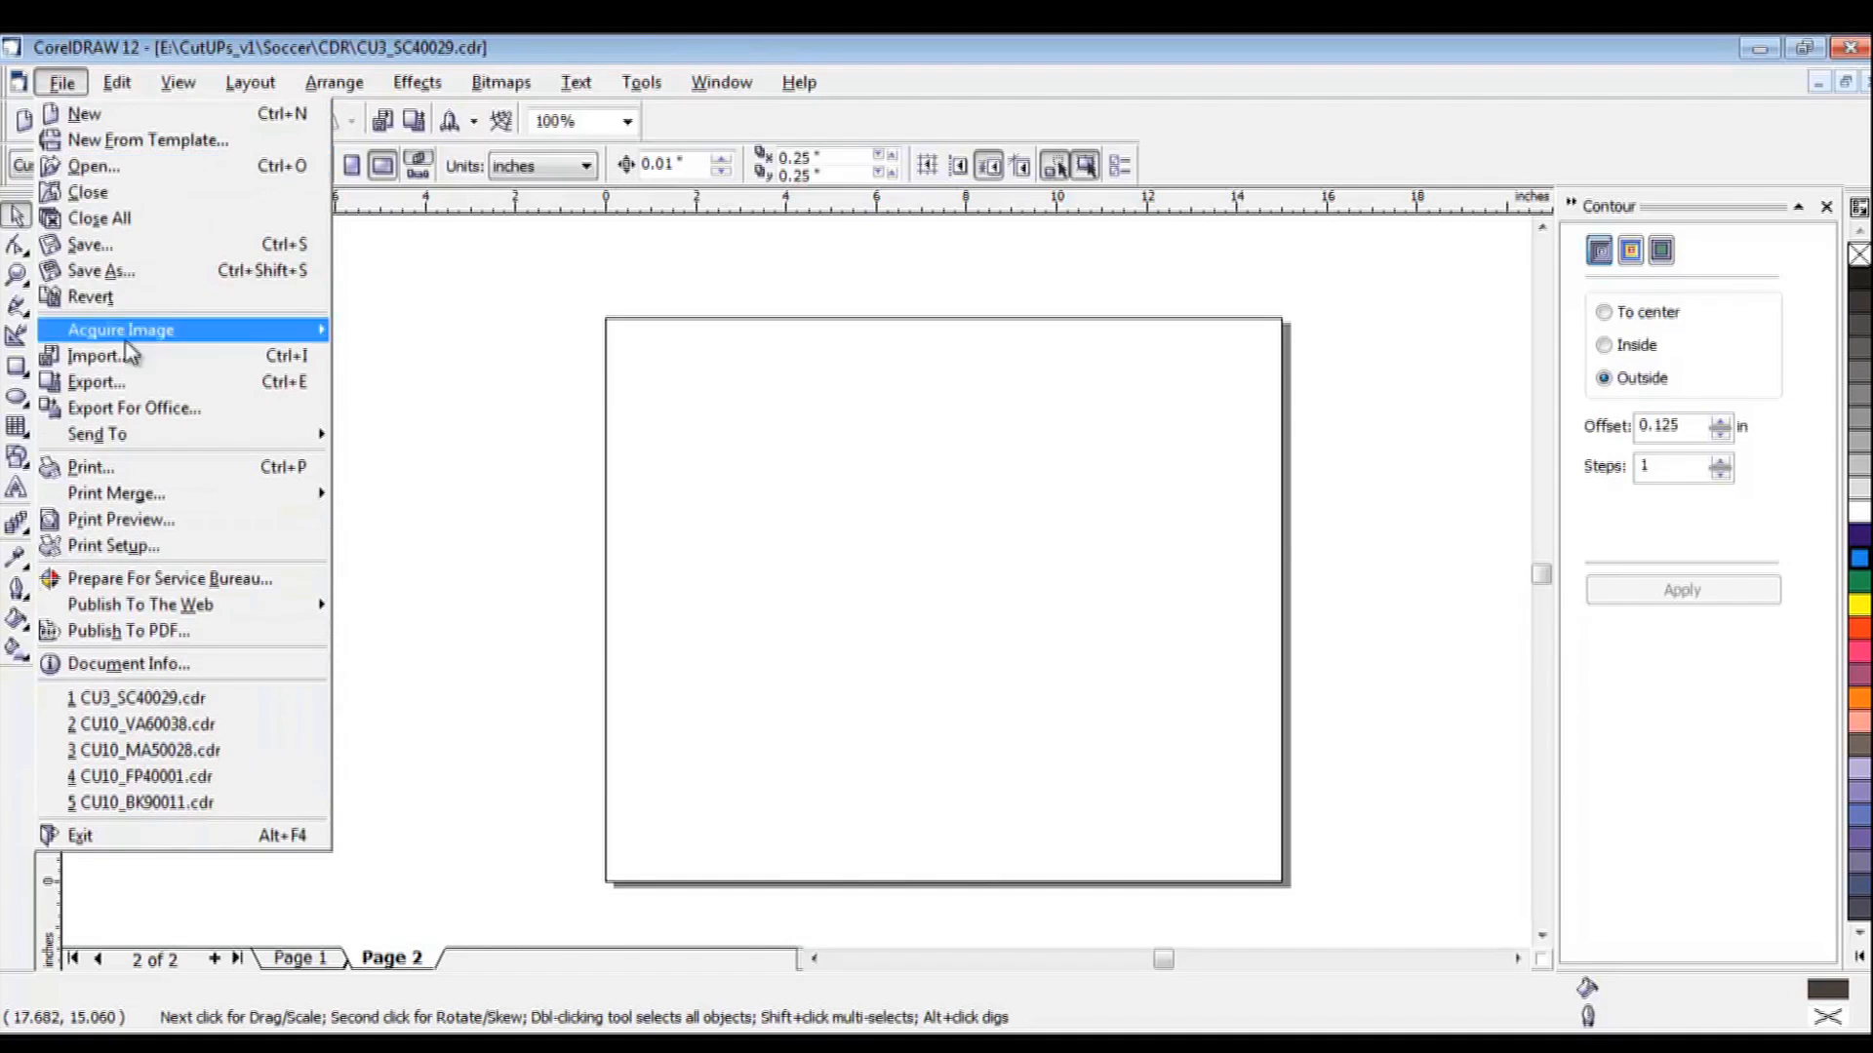
left_click(146, 167)
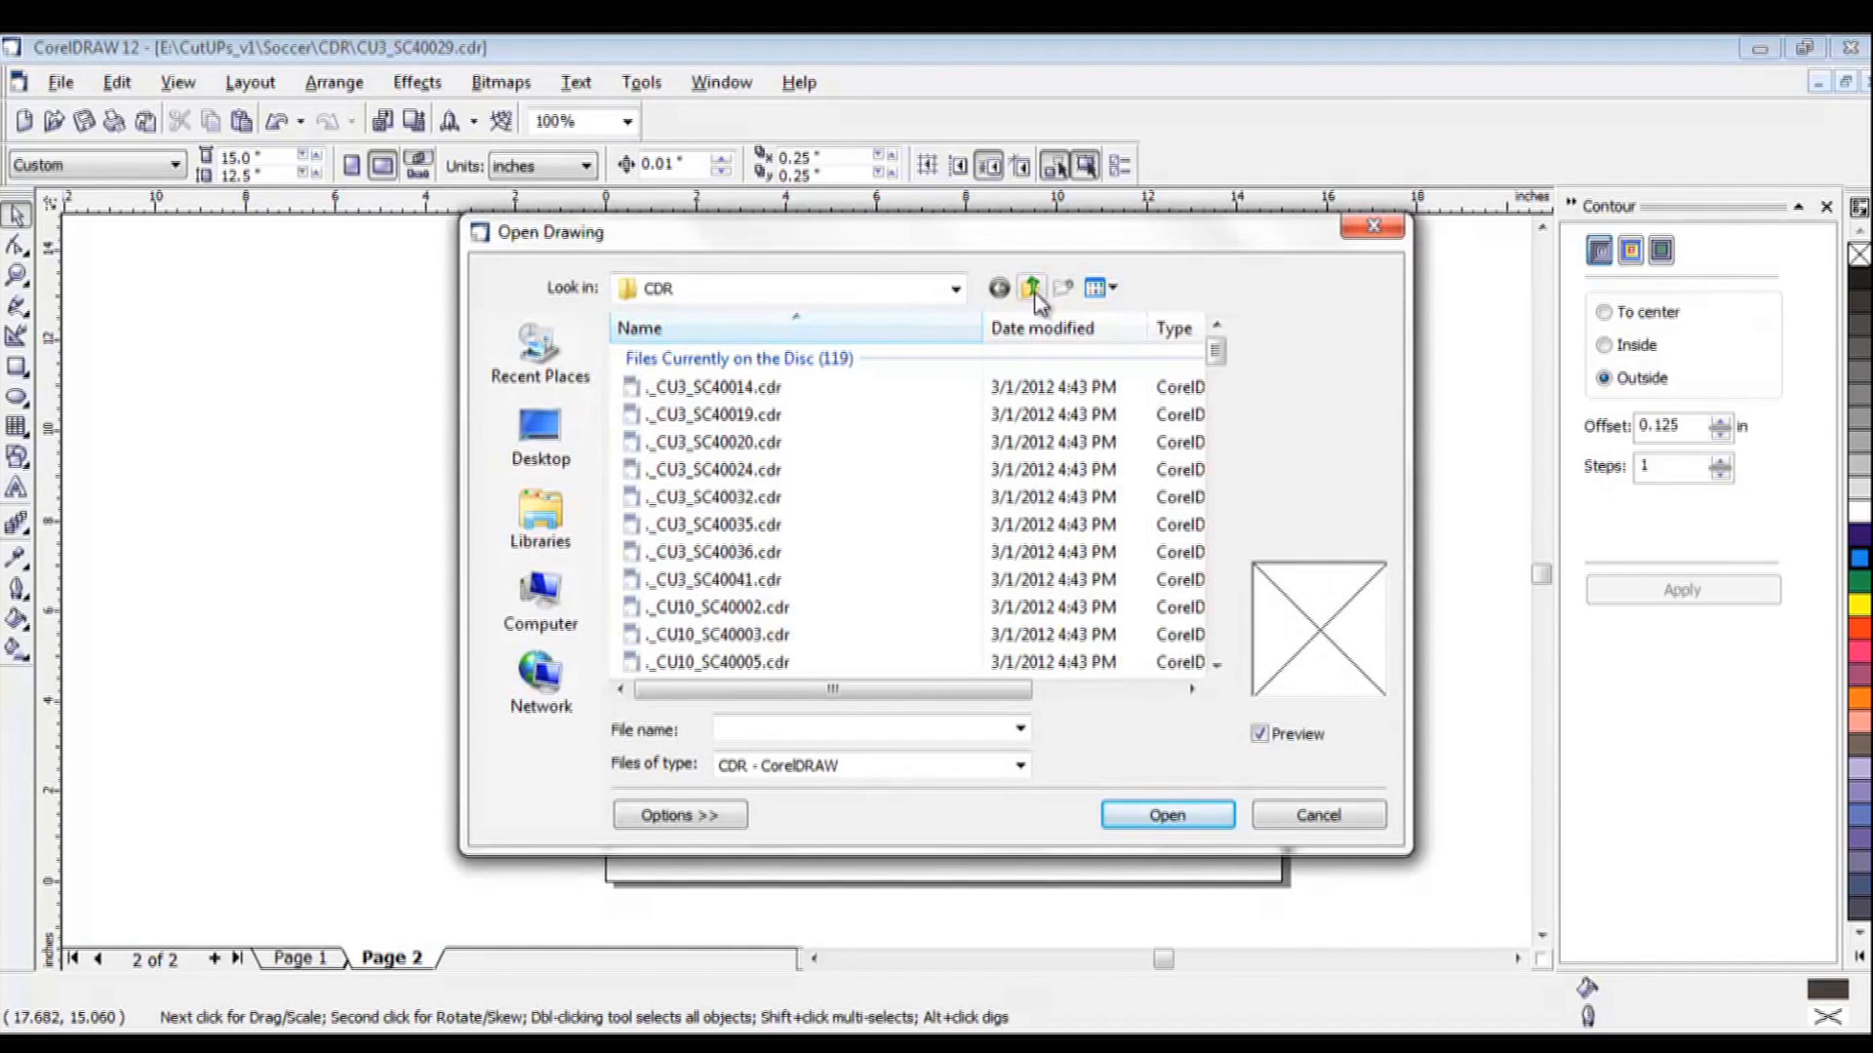
left_click(1032, 287)
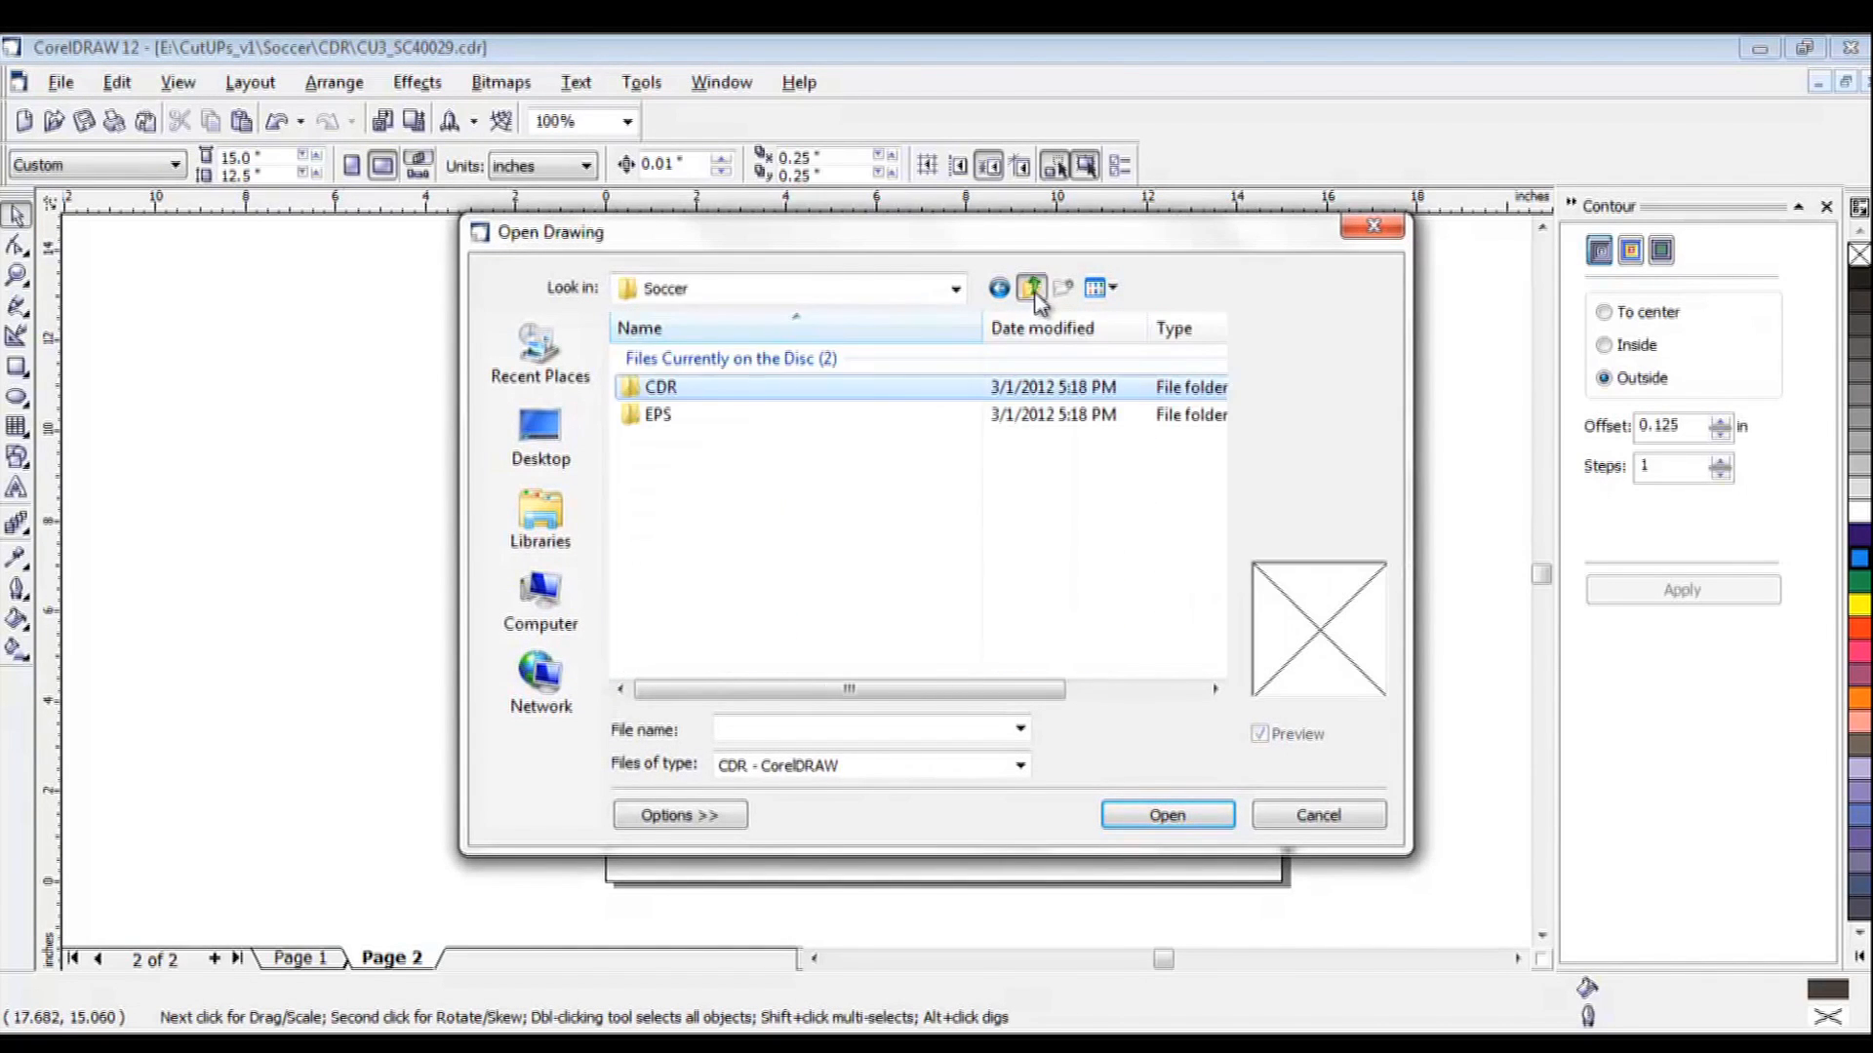
left_click(1031, 288)
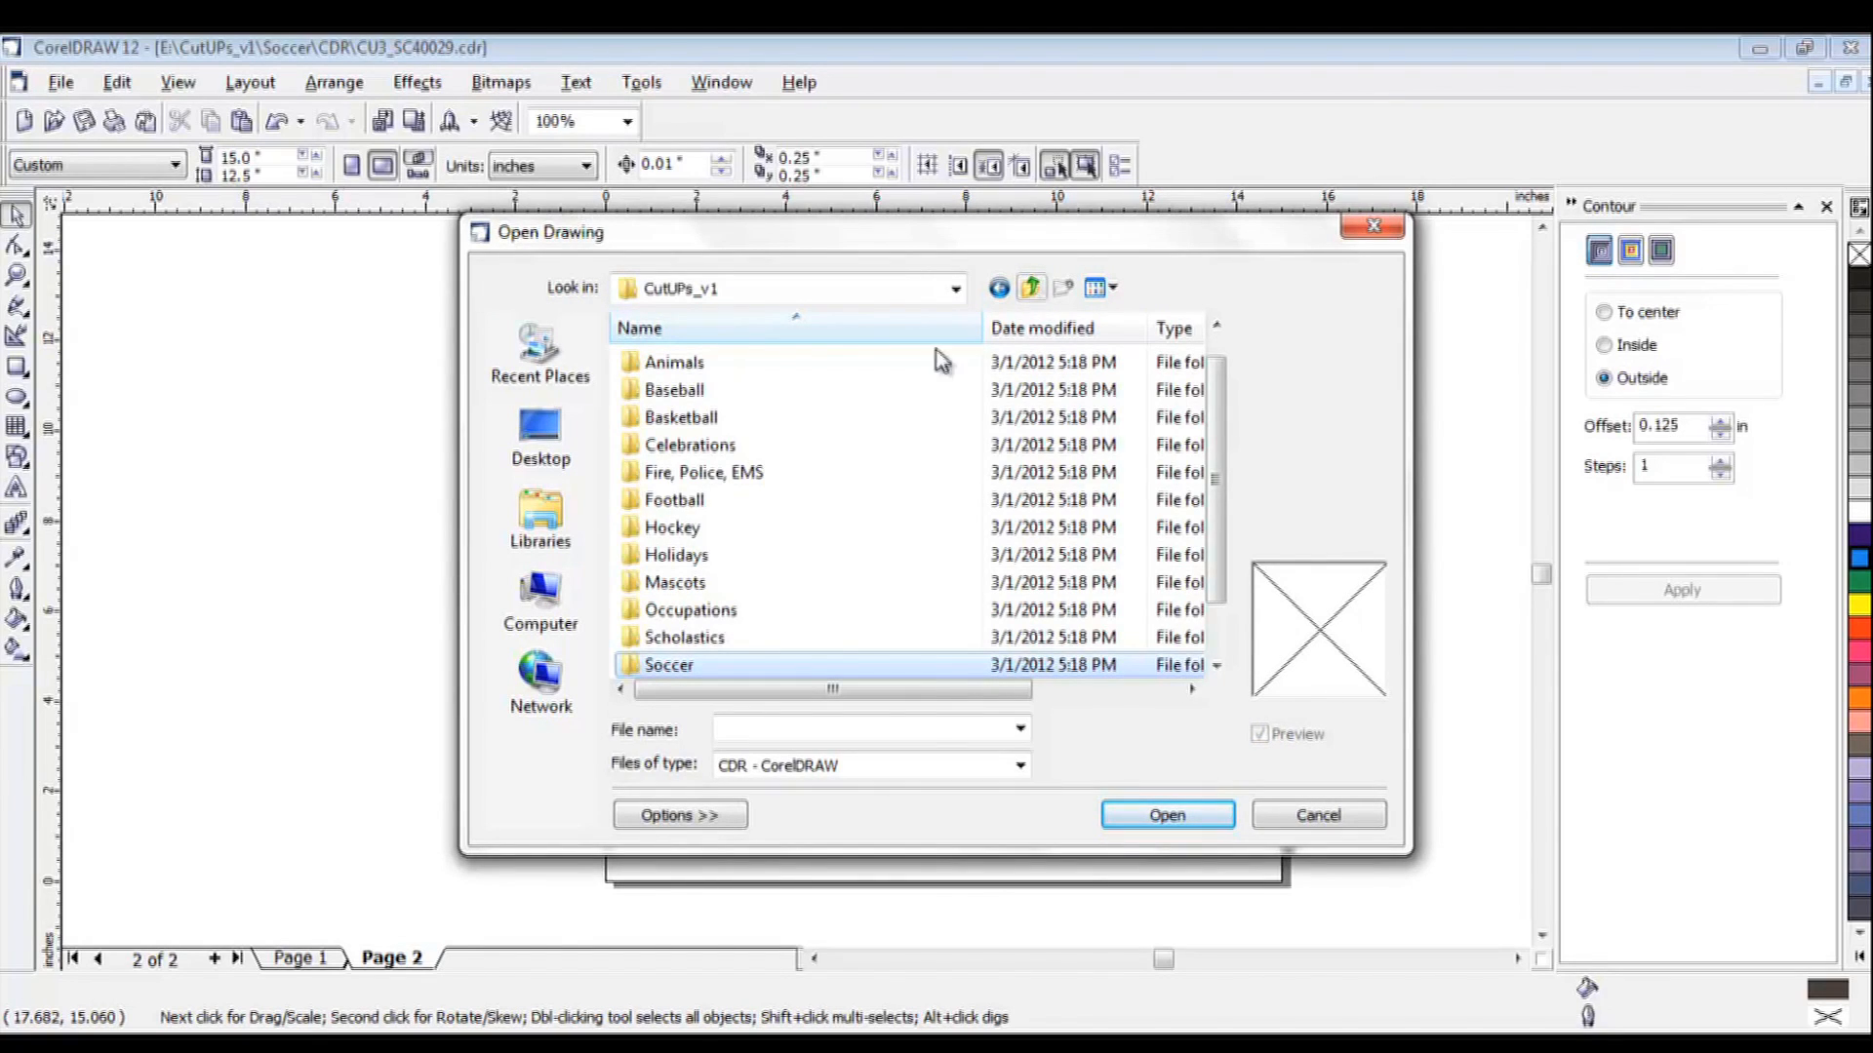
double_click(717, 507)
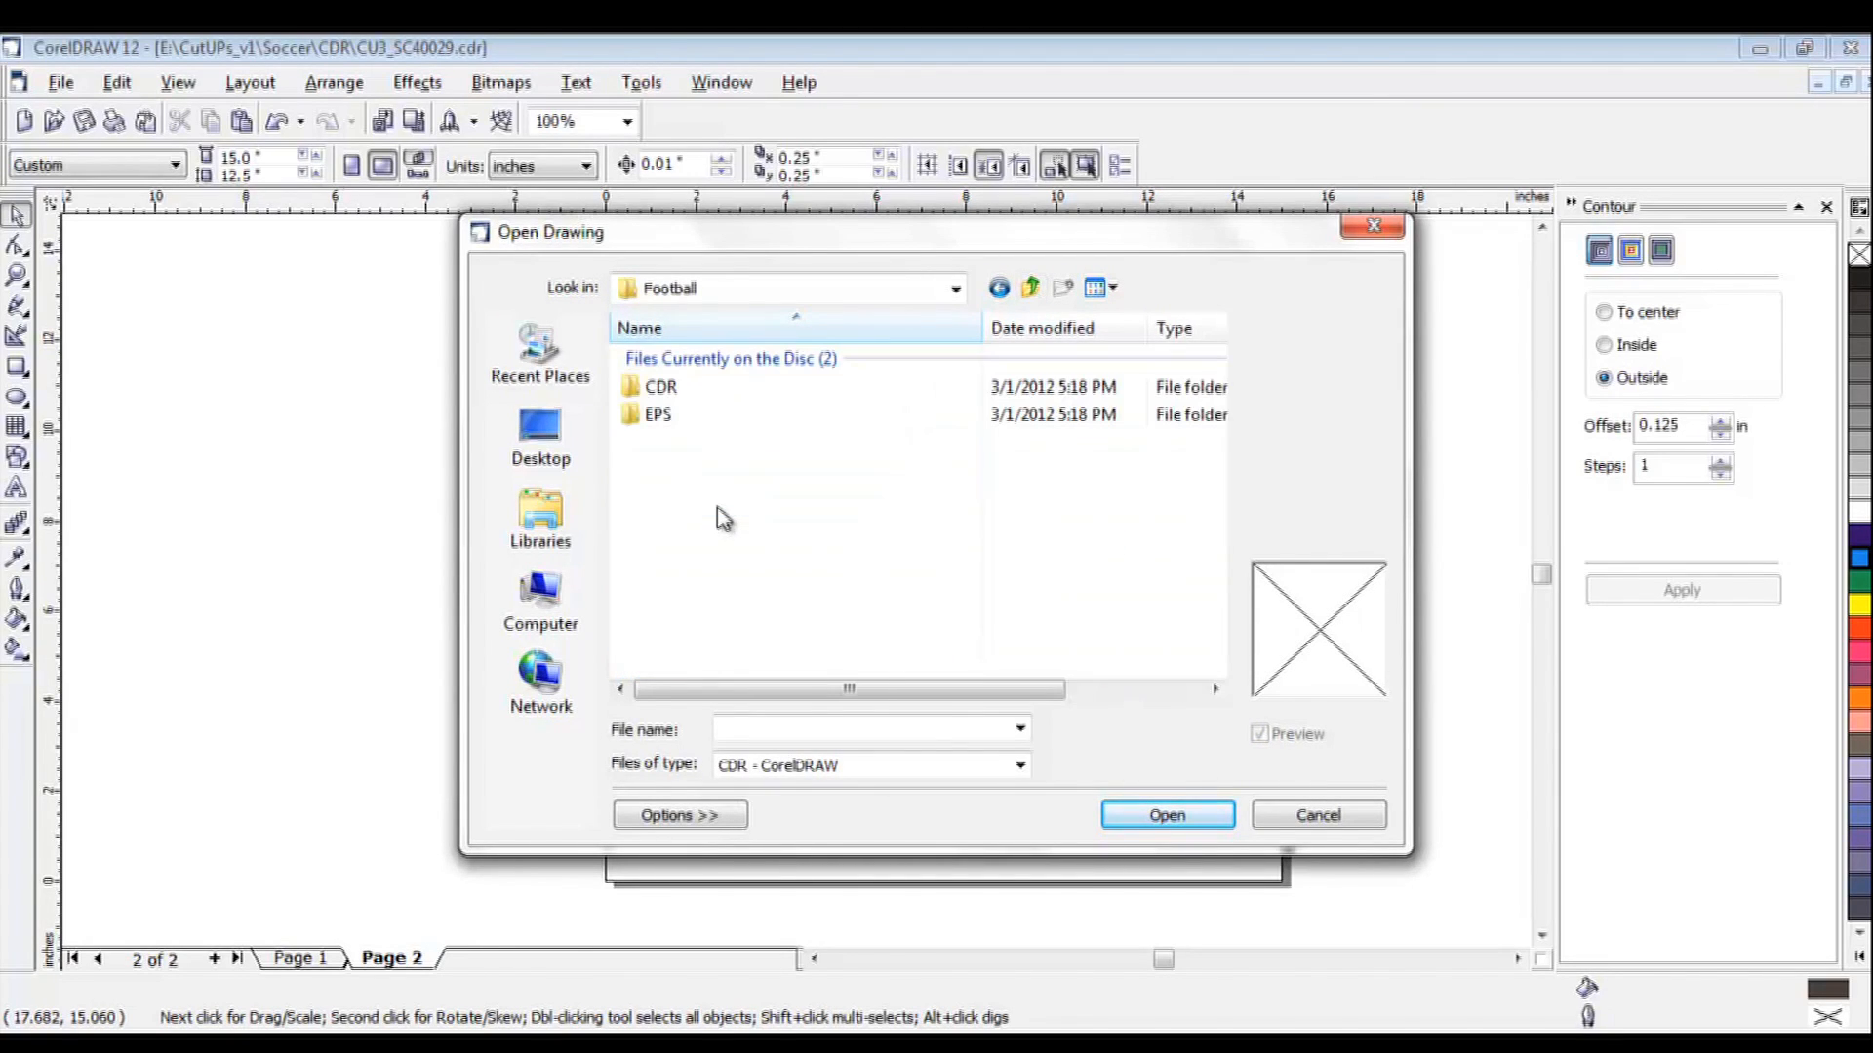
left_click(675, 389)
double_click(677, 388)
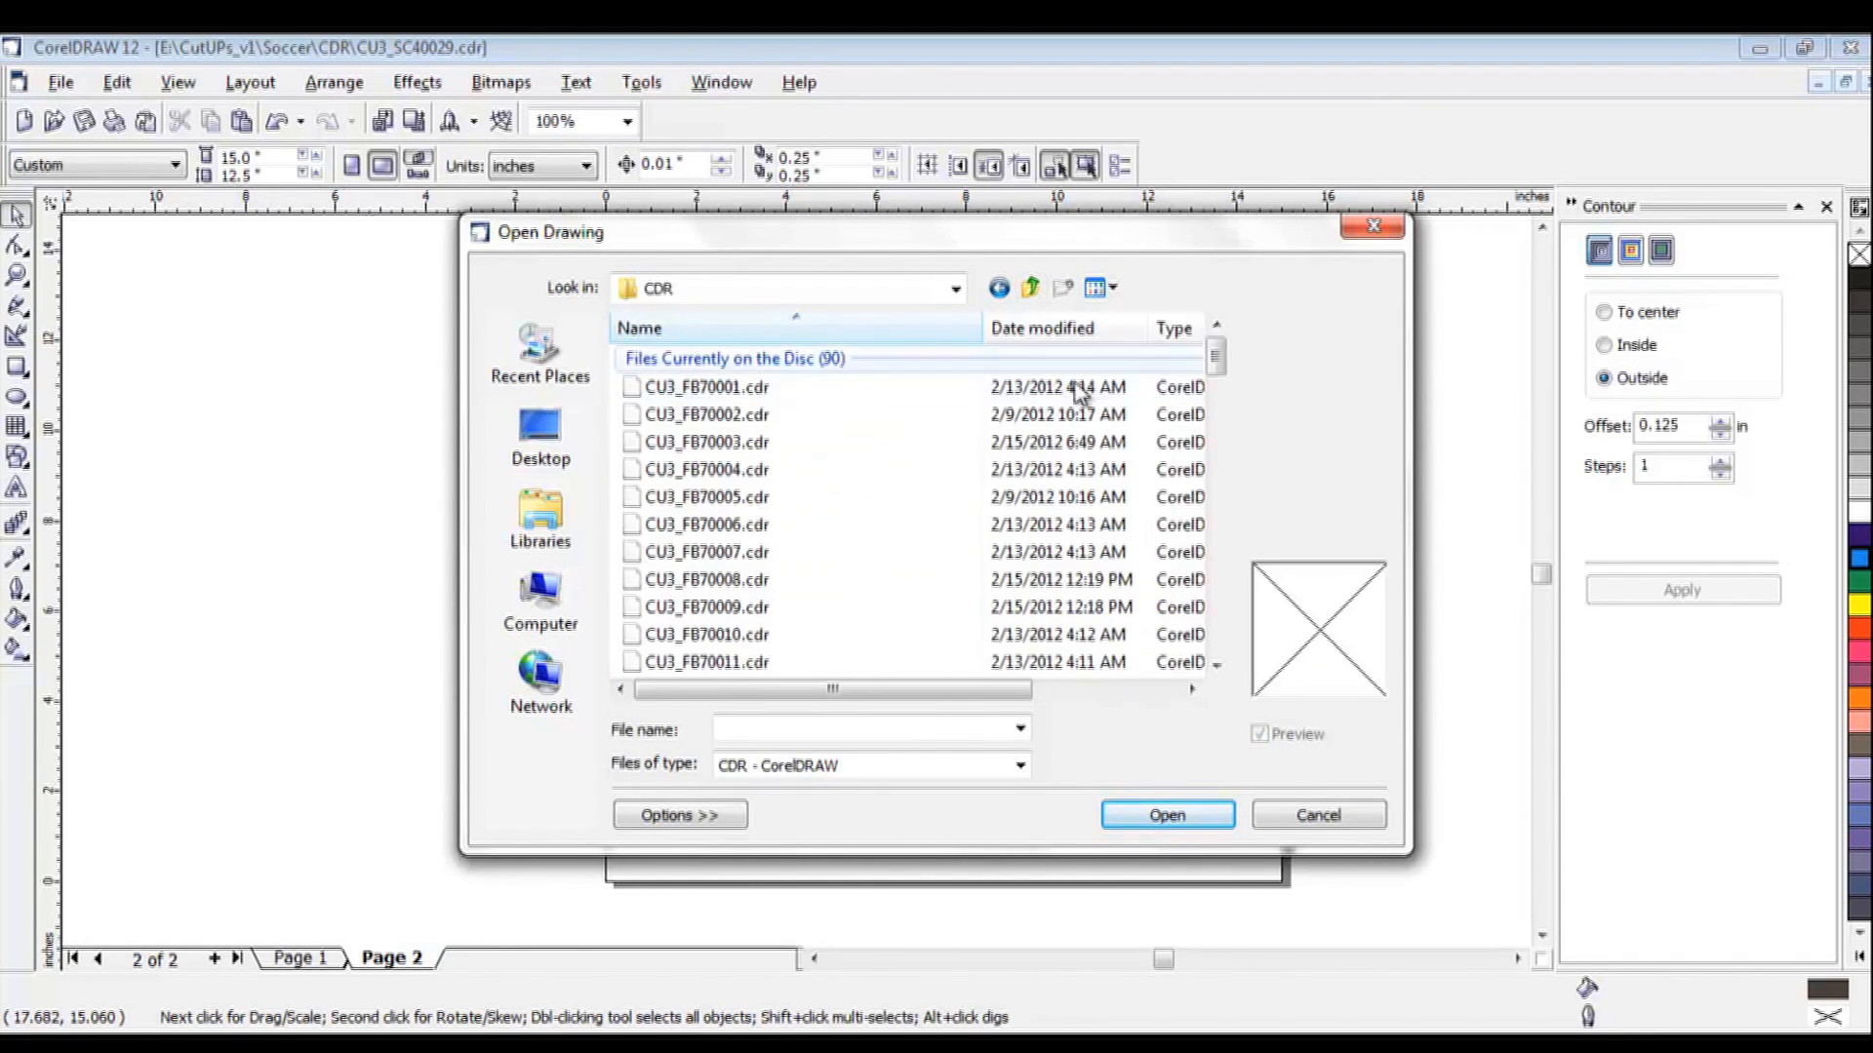
Show the football files as medium icons and open CU3_FB70026.cdr, the running player with the ball.
left_click(1110, 291)
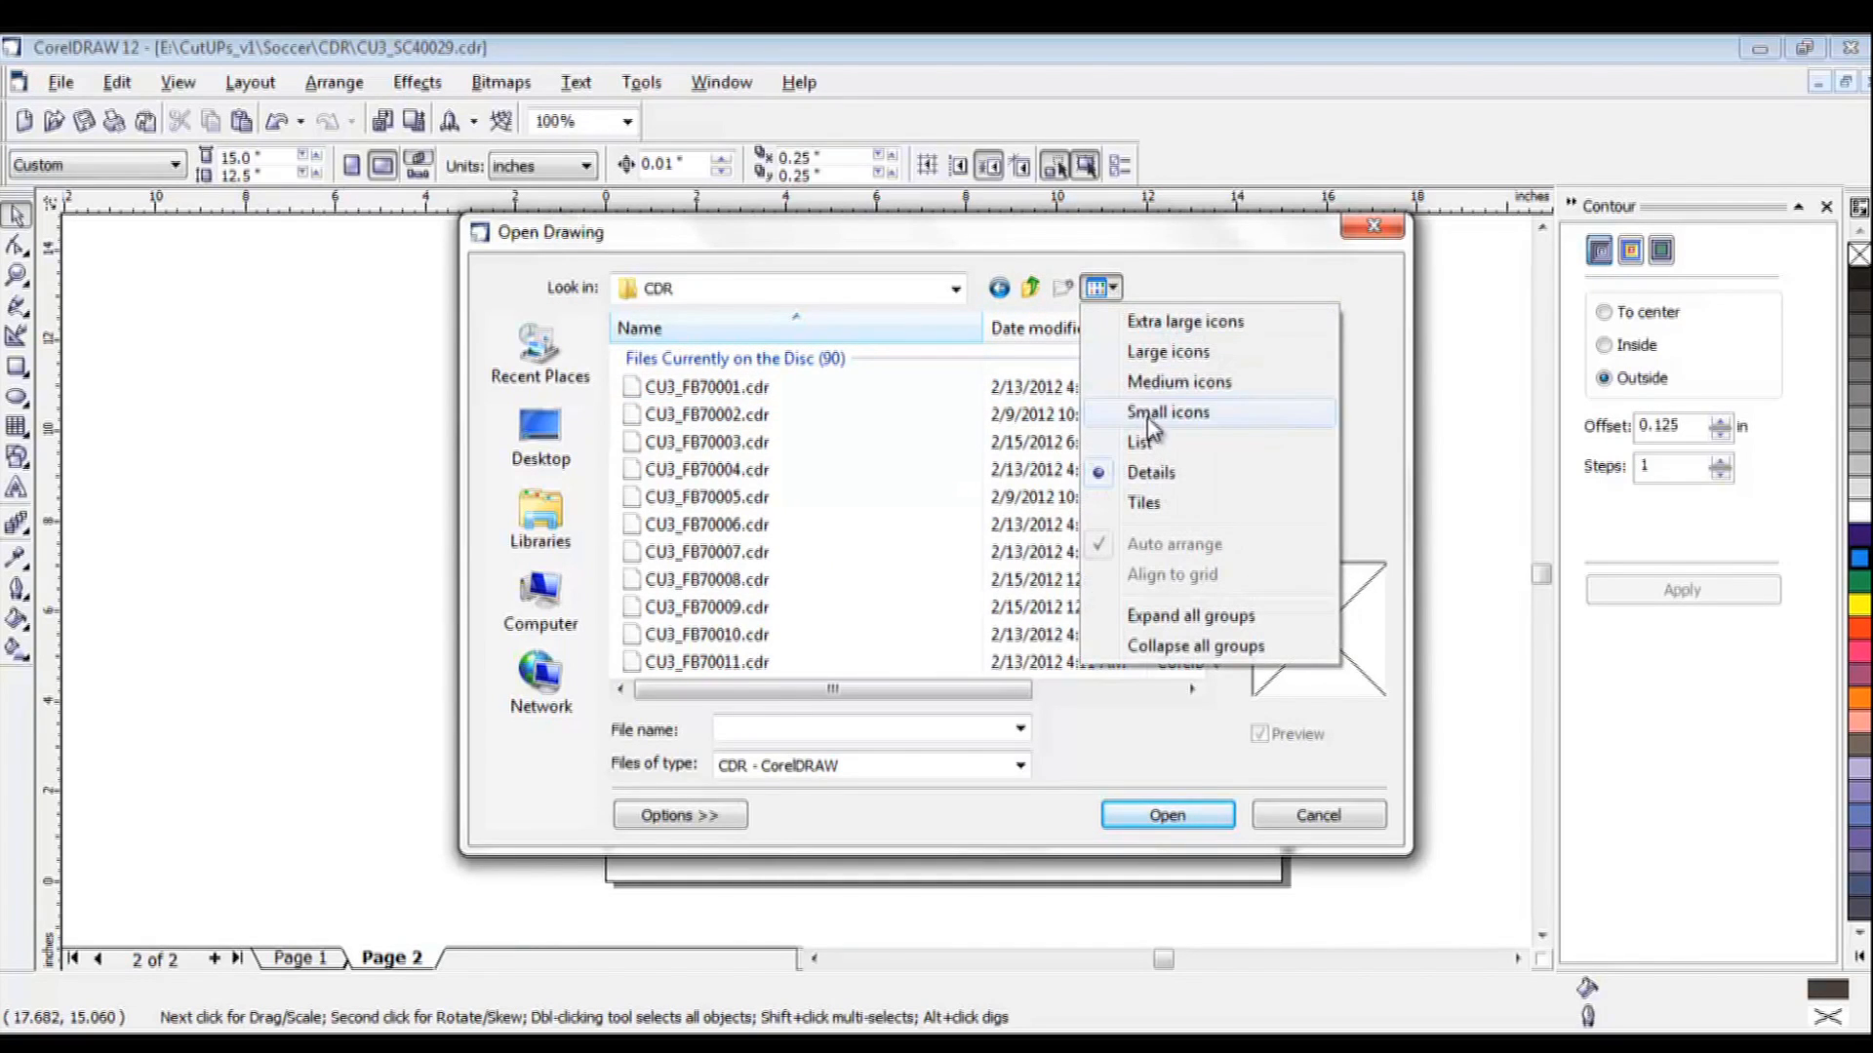
left_click(1198, 379)
left_click_drag(1219, 374, 1194, 441)
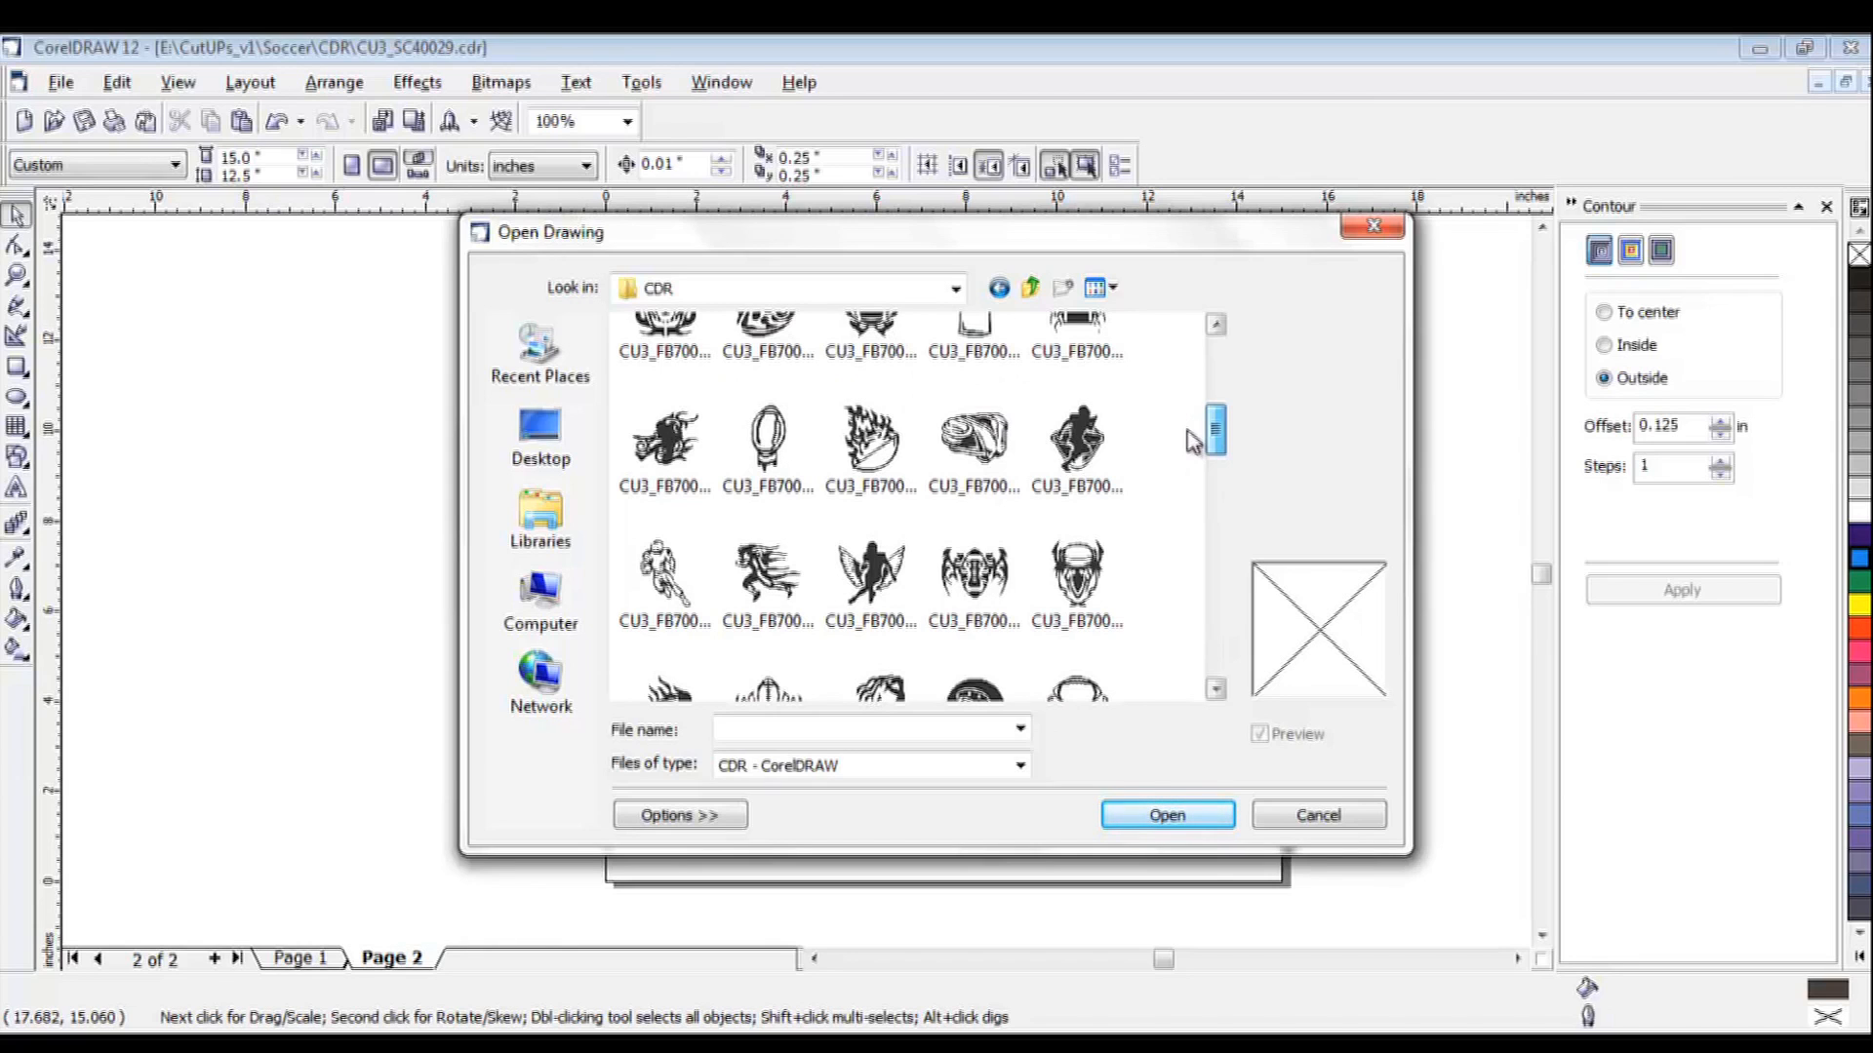
left_click_drag(1192, 441, 1195, 436)
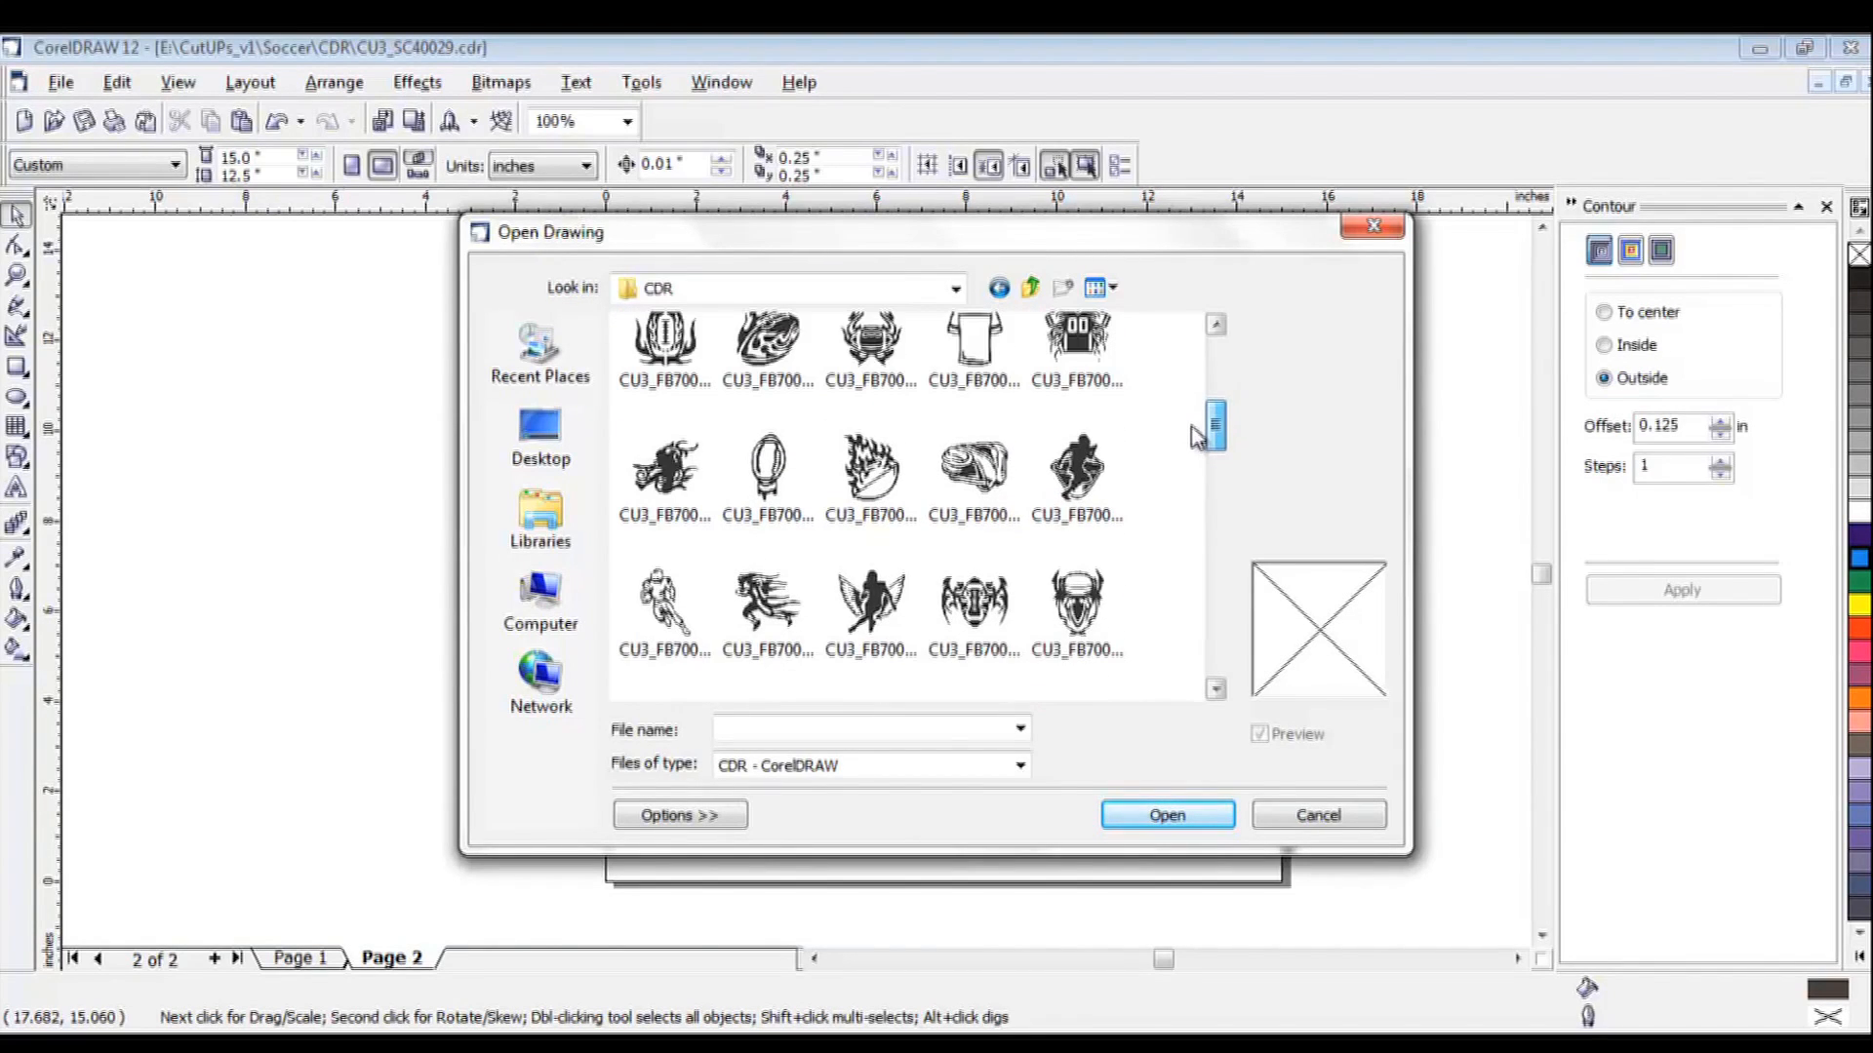
left_click(680, 610)
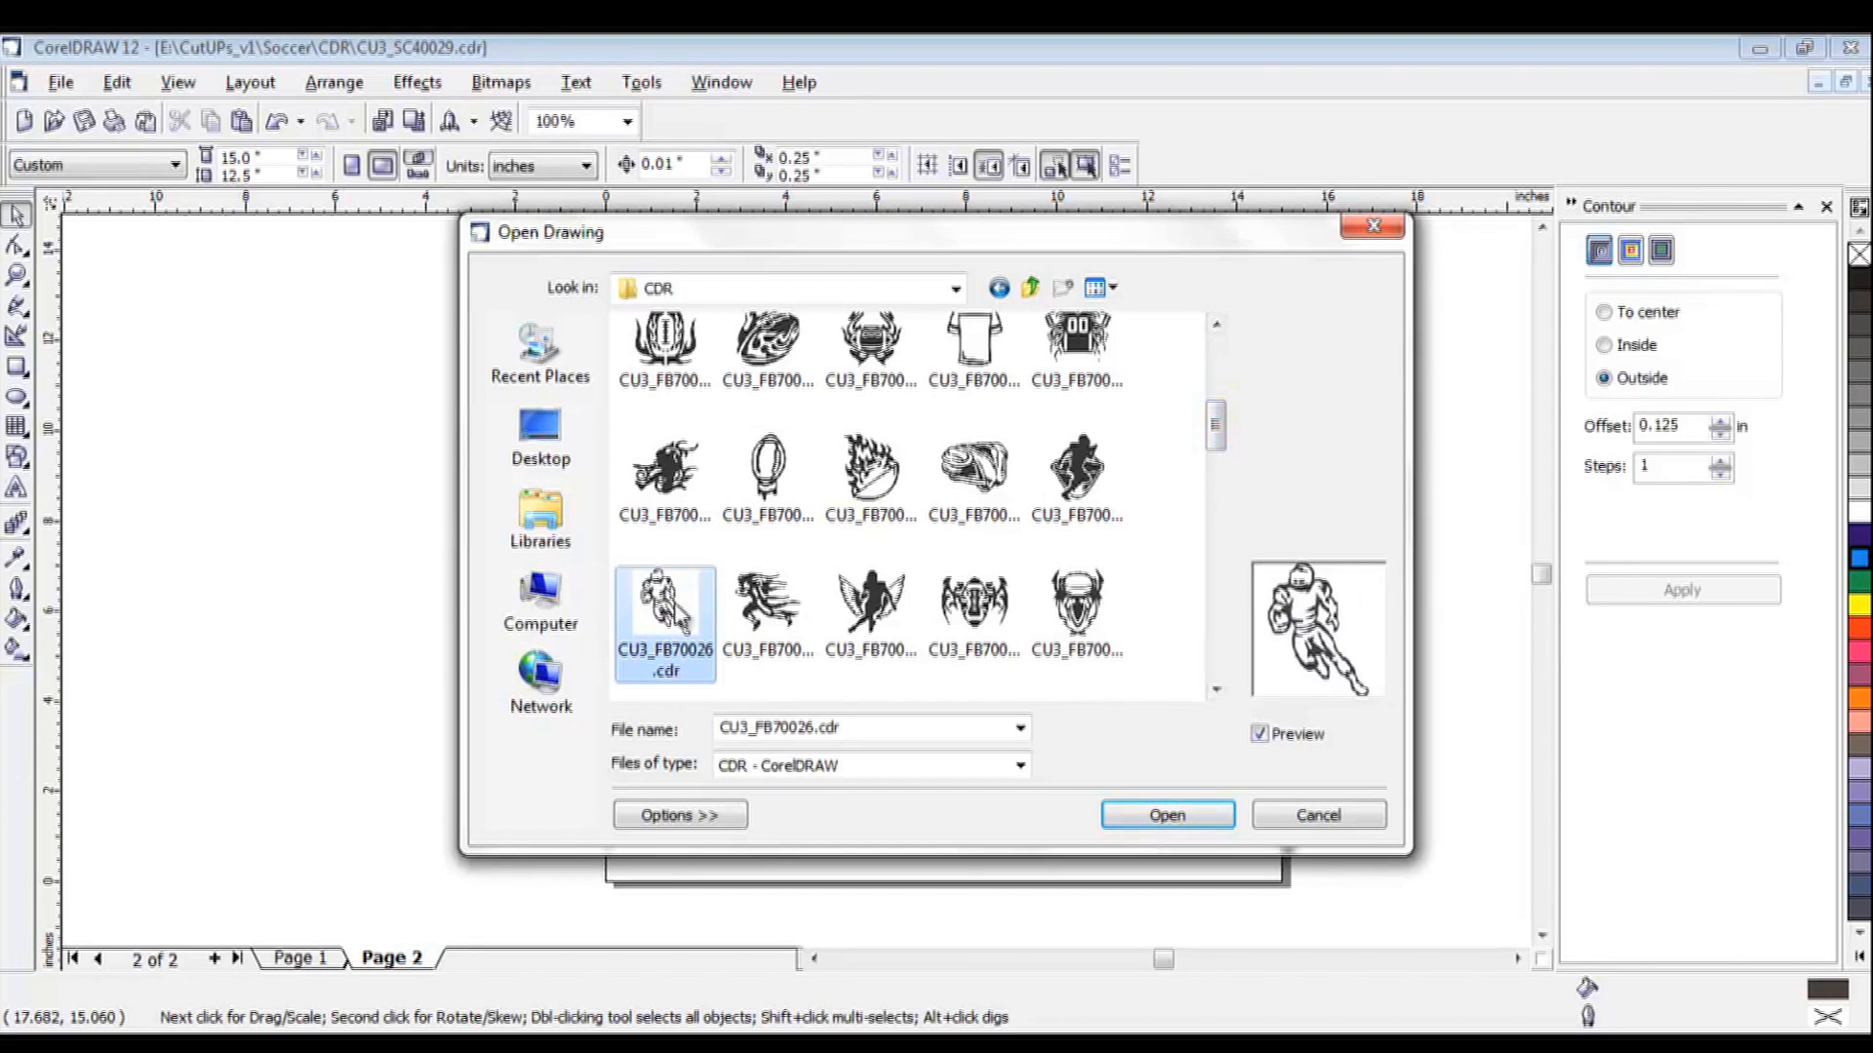
left_click(1190, 815)
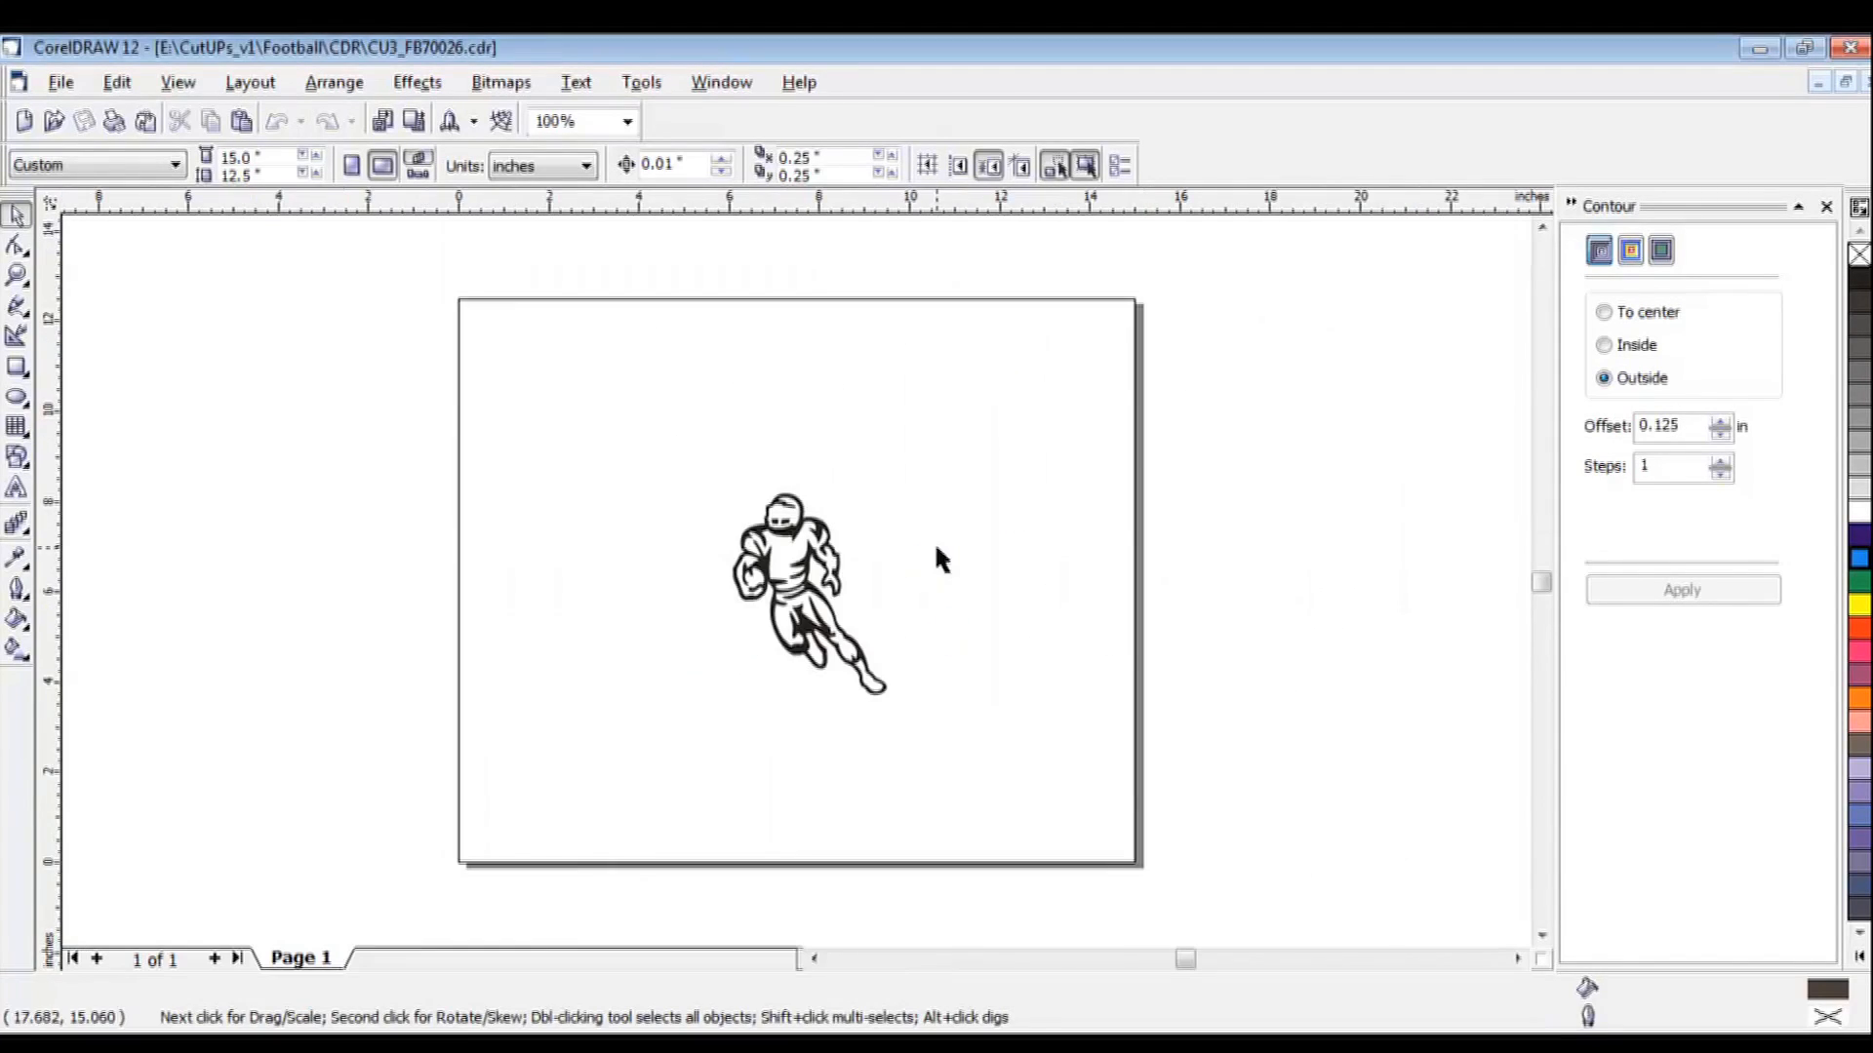
Enlarge the football player proportionally to about 6.4 by 8.3 in on the page.
left_click(742, 639)
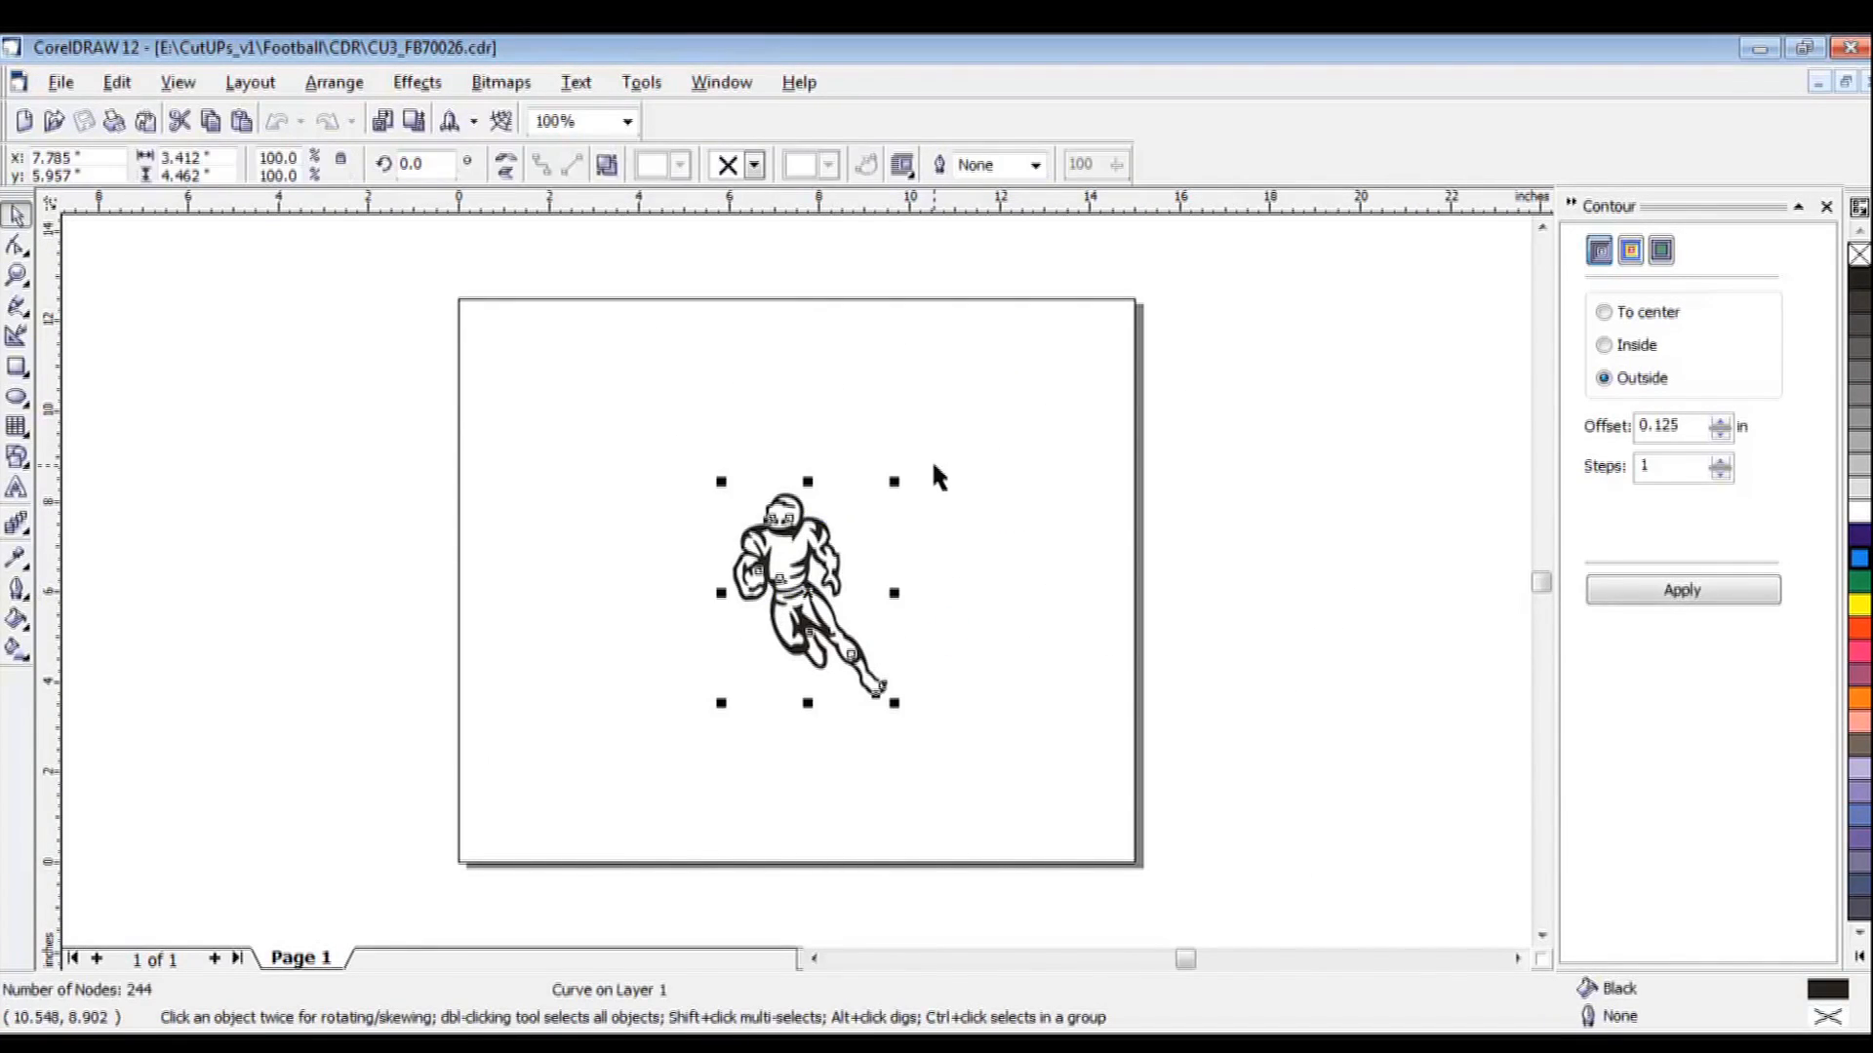
left_click_drag(897, 478, 1040, 390)
left_click_drag(720, 702, 613, 788)
left_click(553, 656)
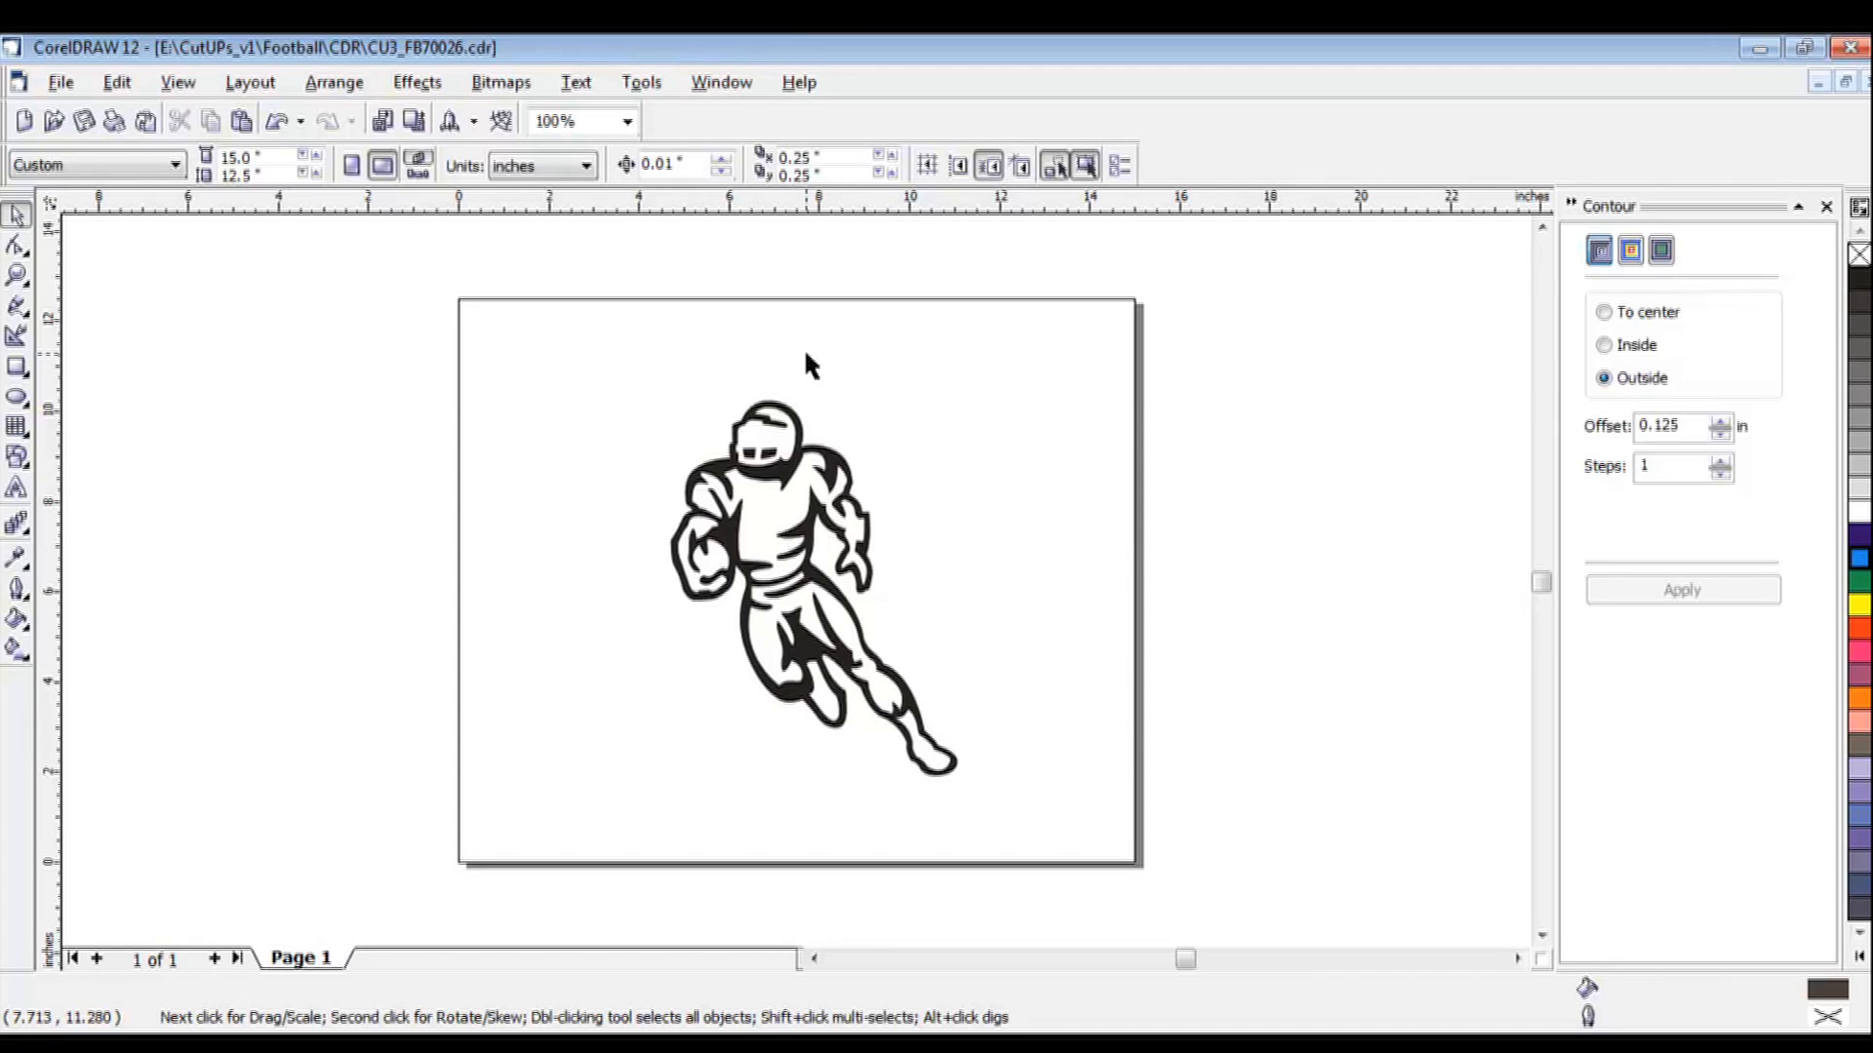
Break the football player curve apart into its separate pieces.
left_click(741, 524)
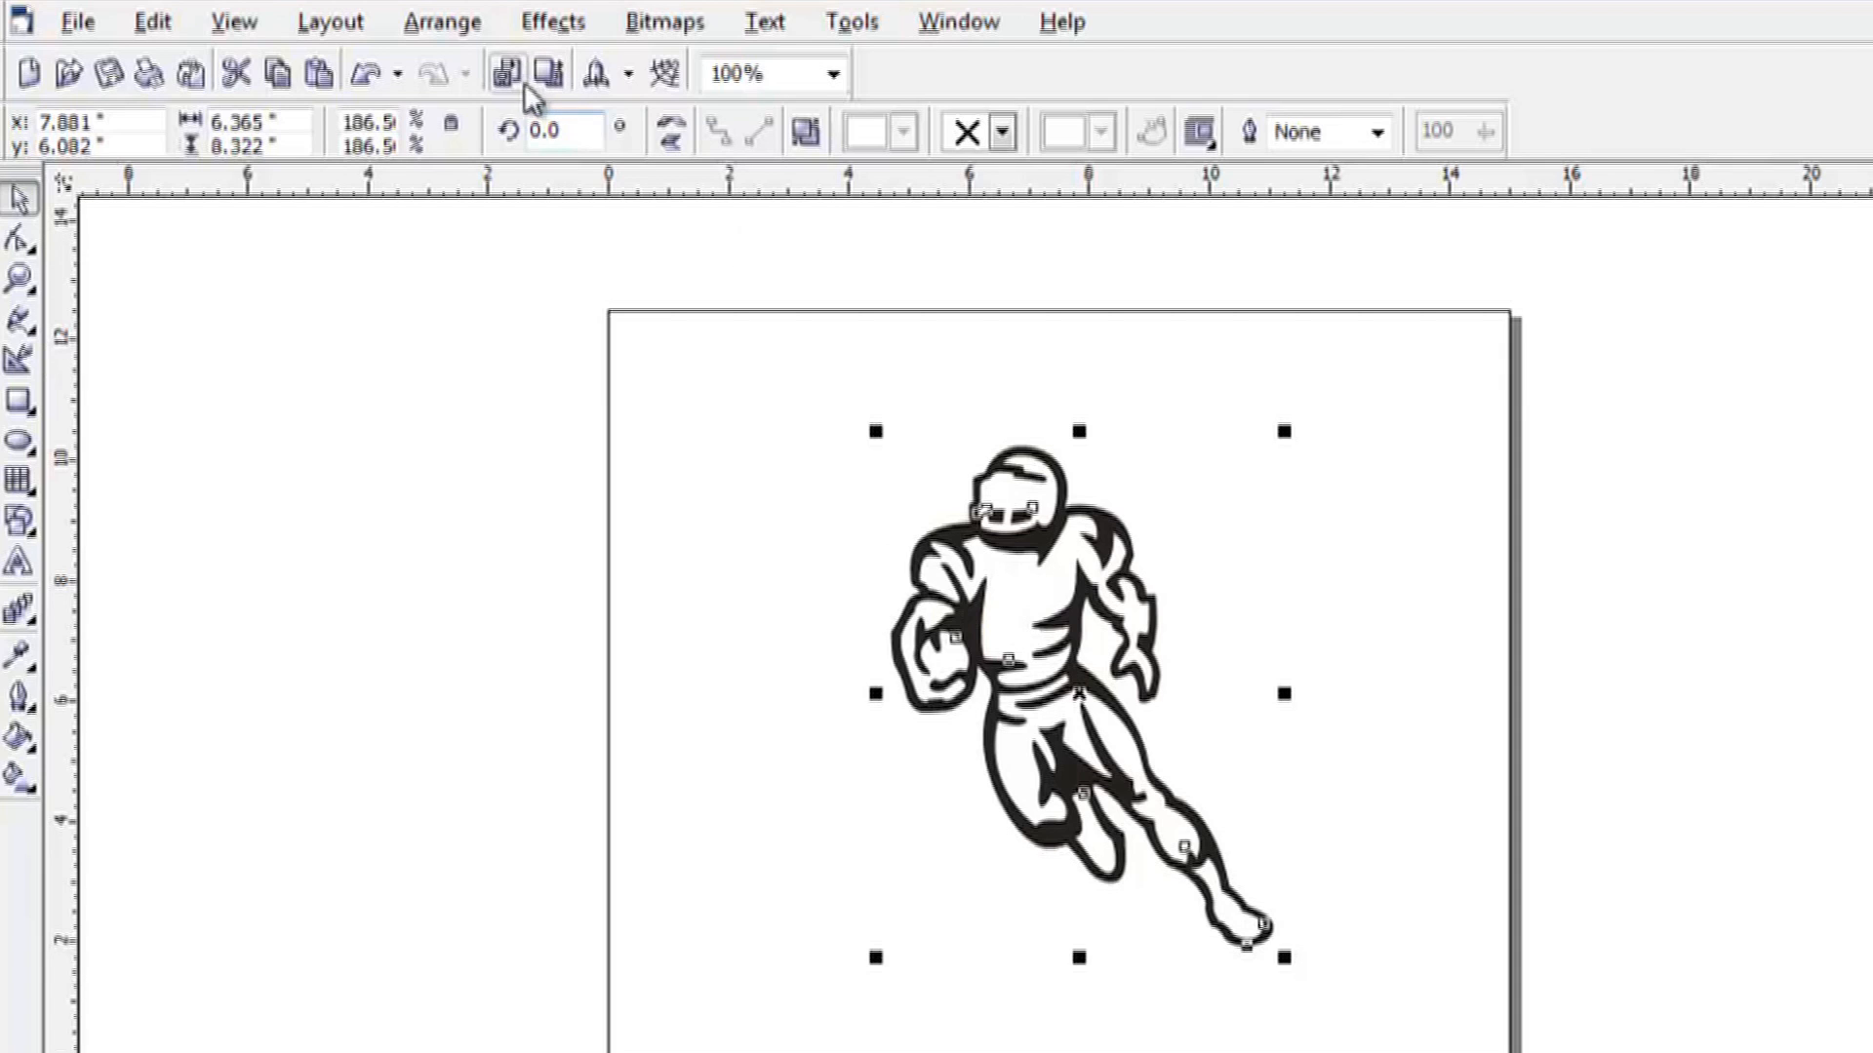
left_click(441, 28)
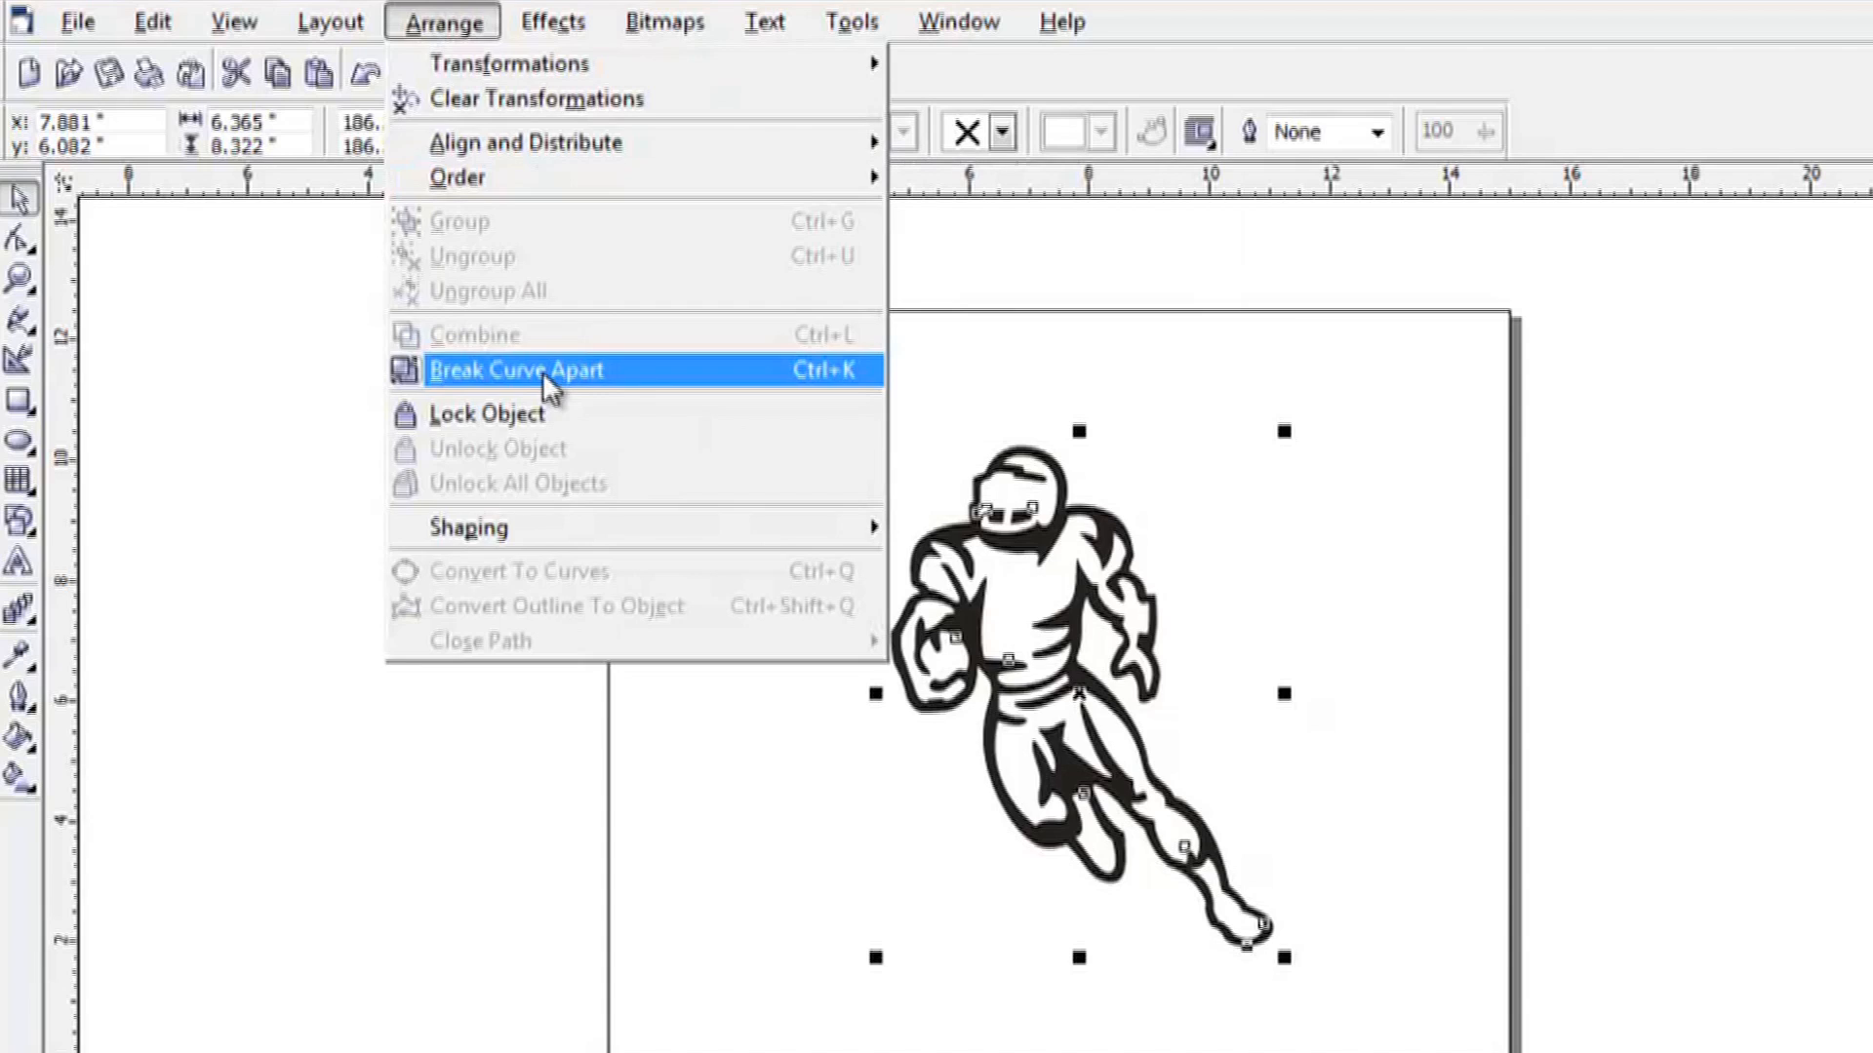
left_click(549, 382)
left_click(692, 611)
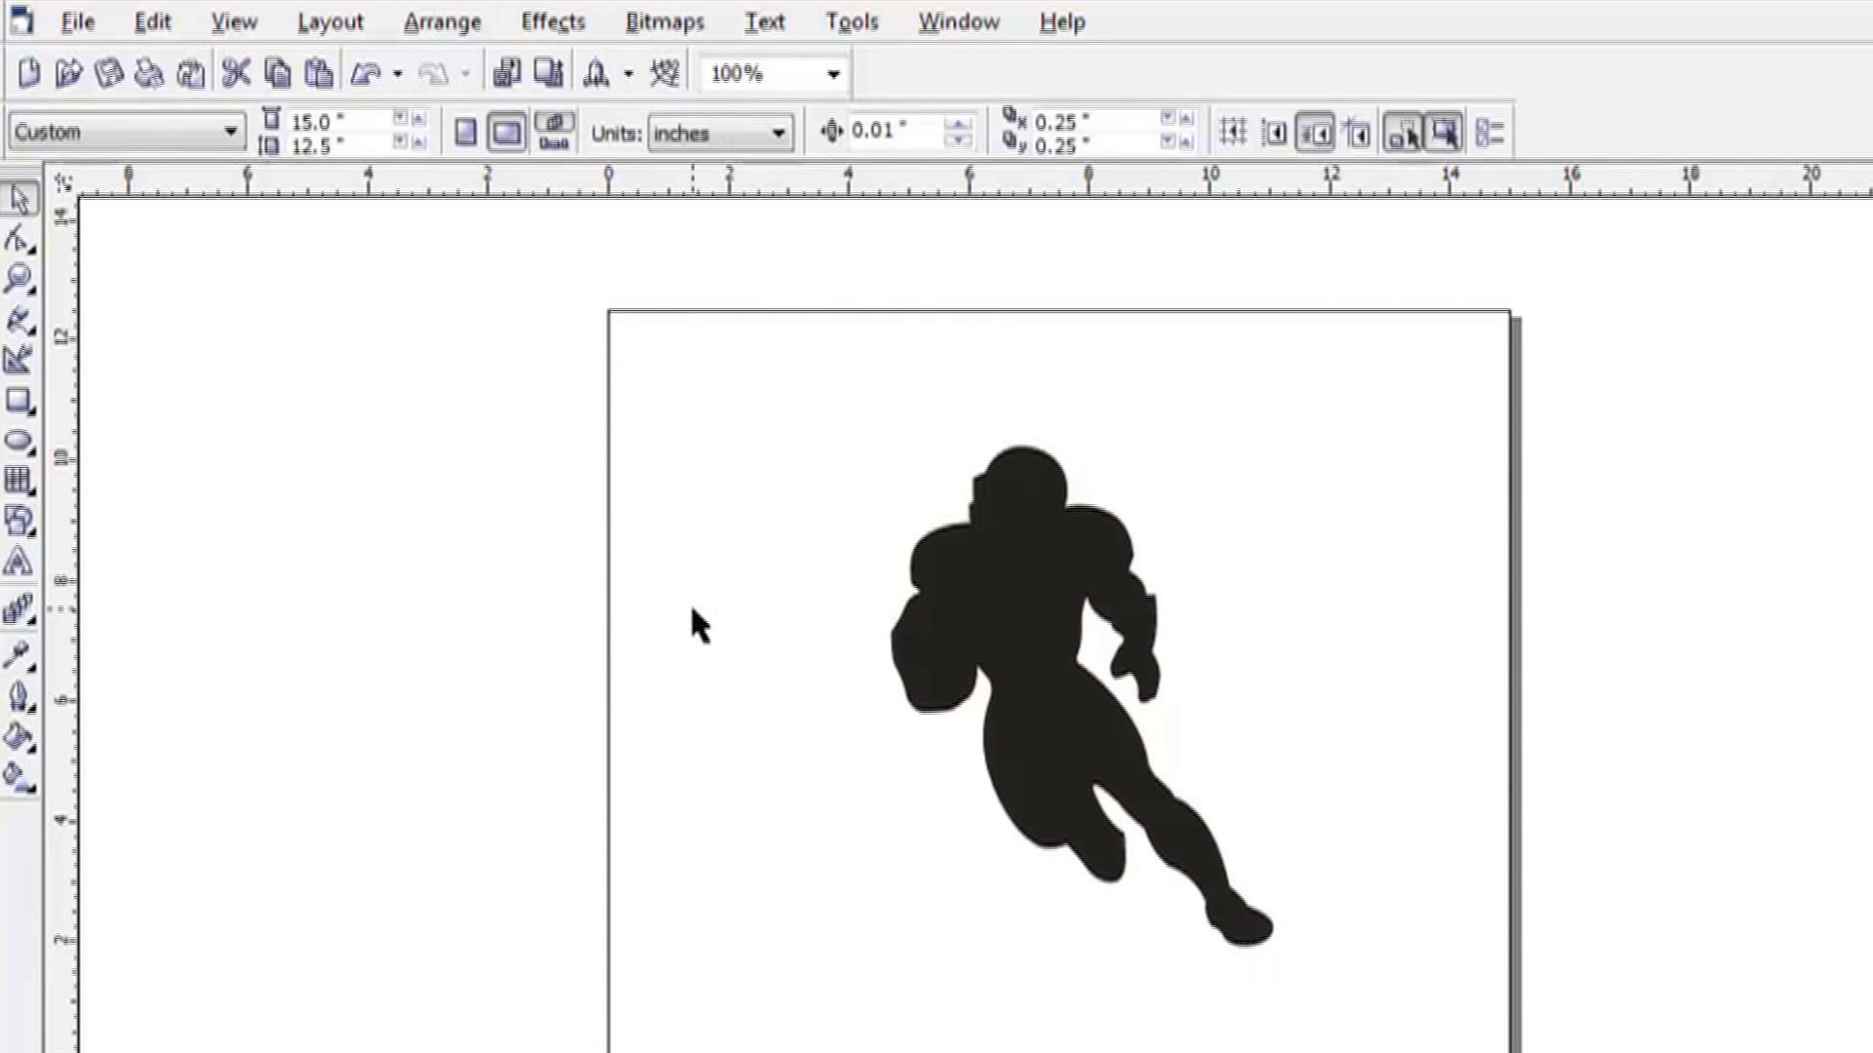
Switch to Wireframe view and delete all the inner detail pieces, keeping only the player's outer silhouette.
left_click(246, 31)
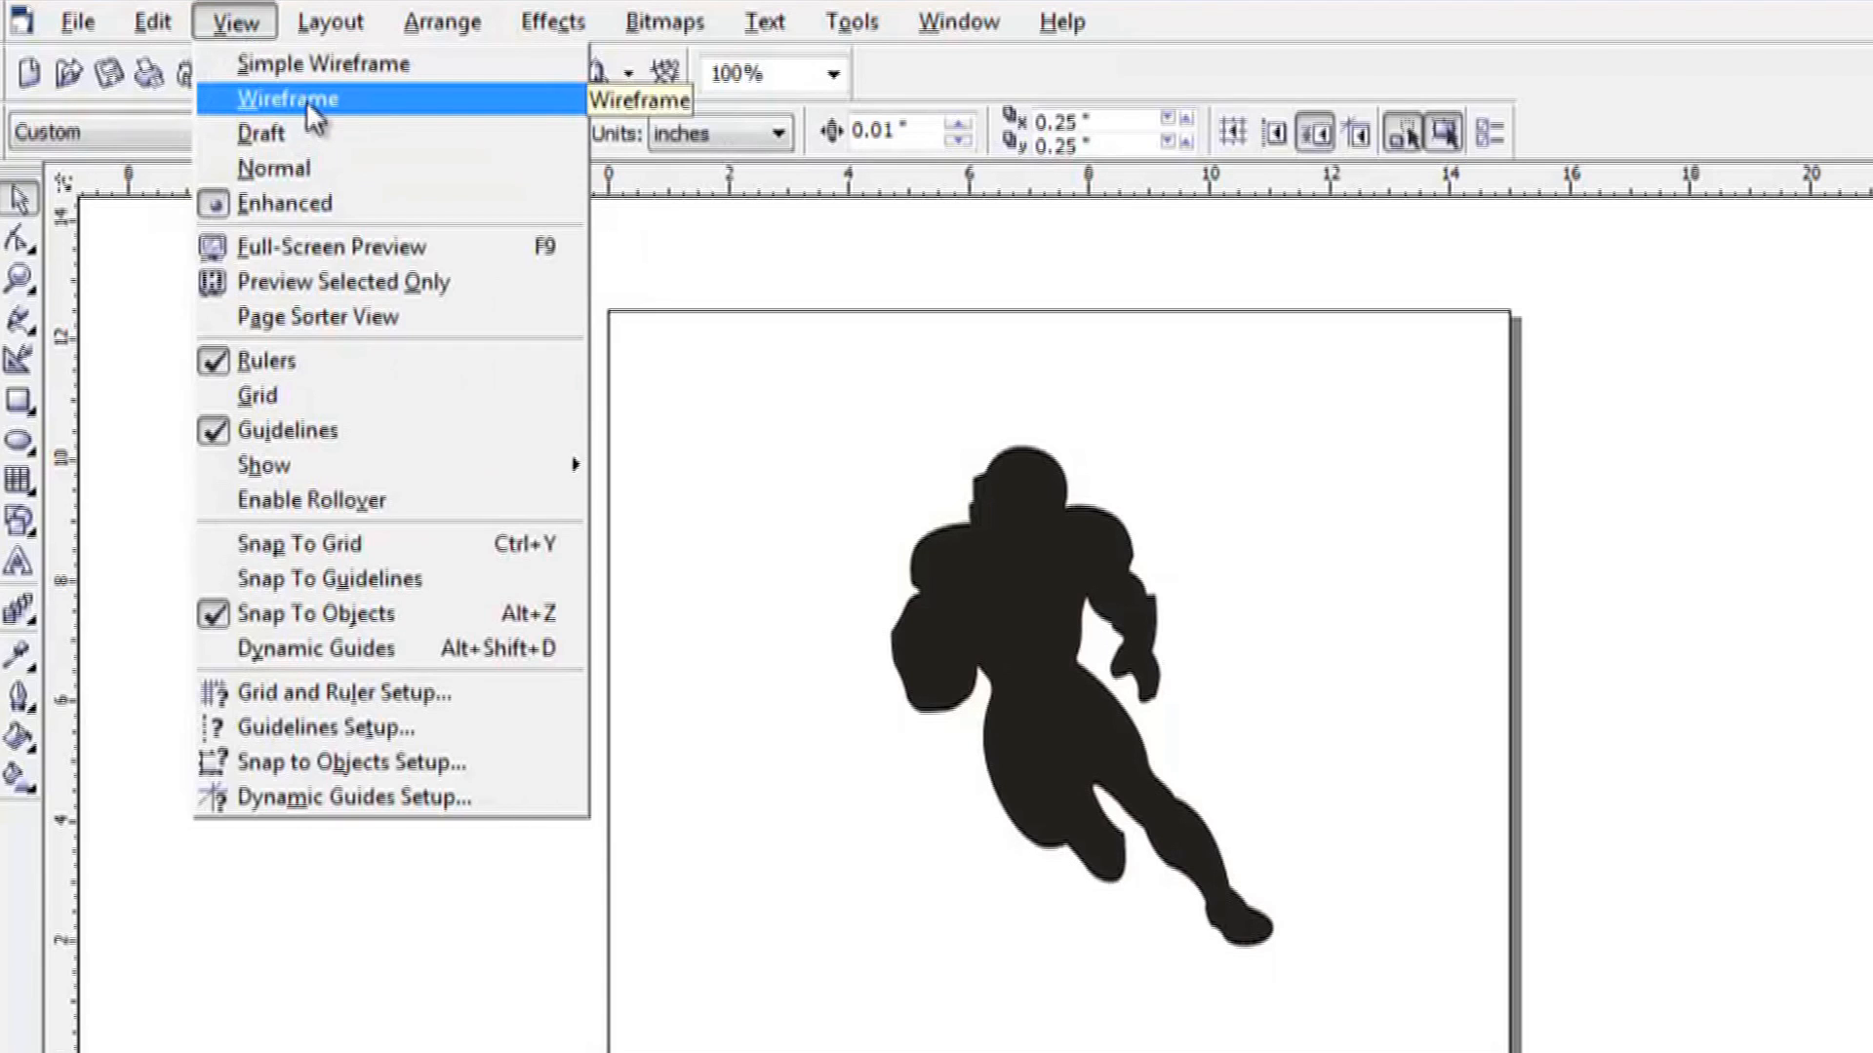
left_click(308, 102)
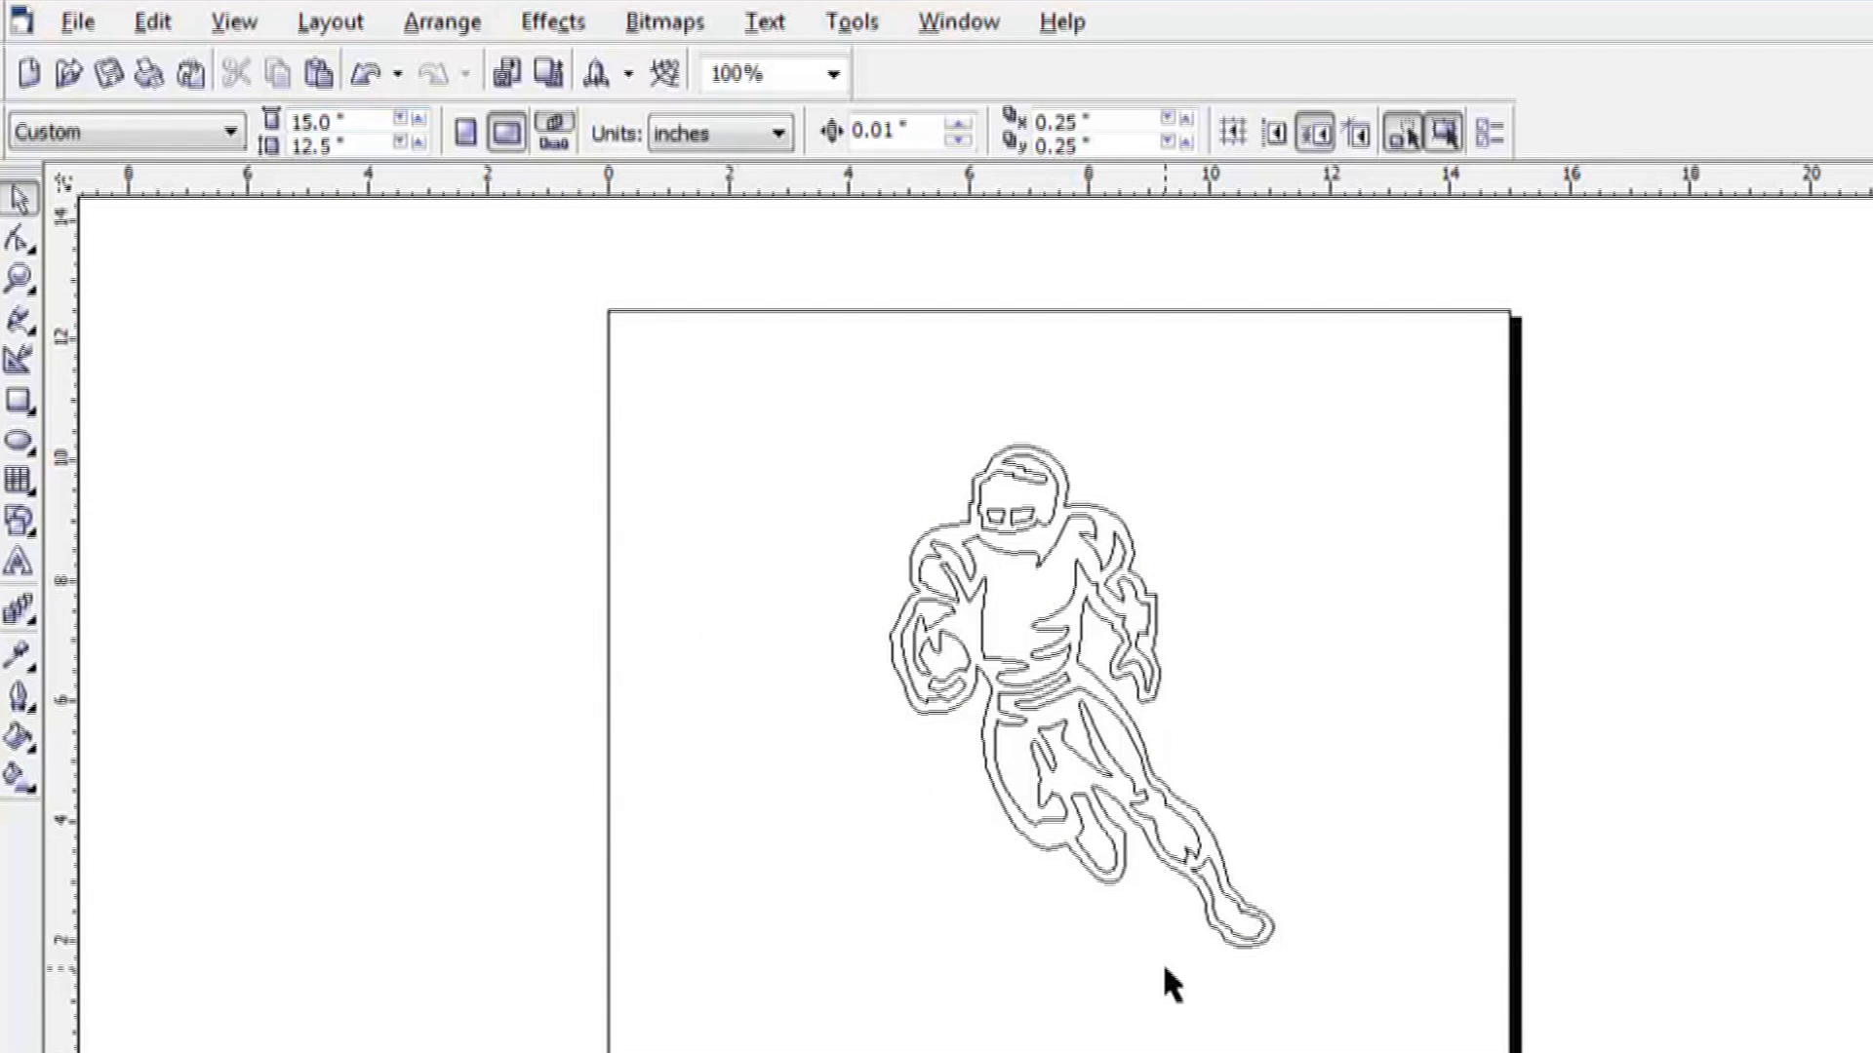
left_click_drag(717, 1017, 1339, 452)
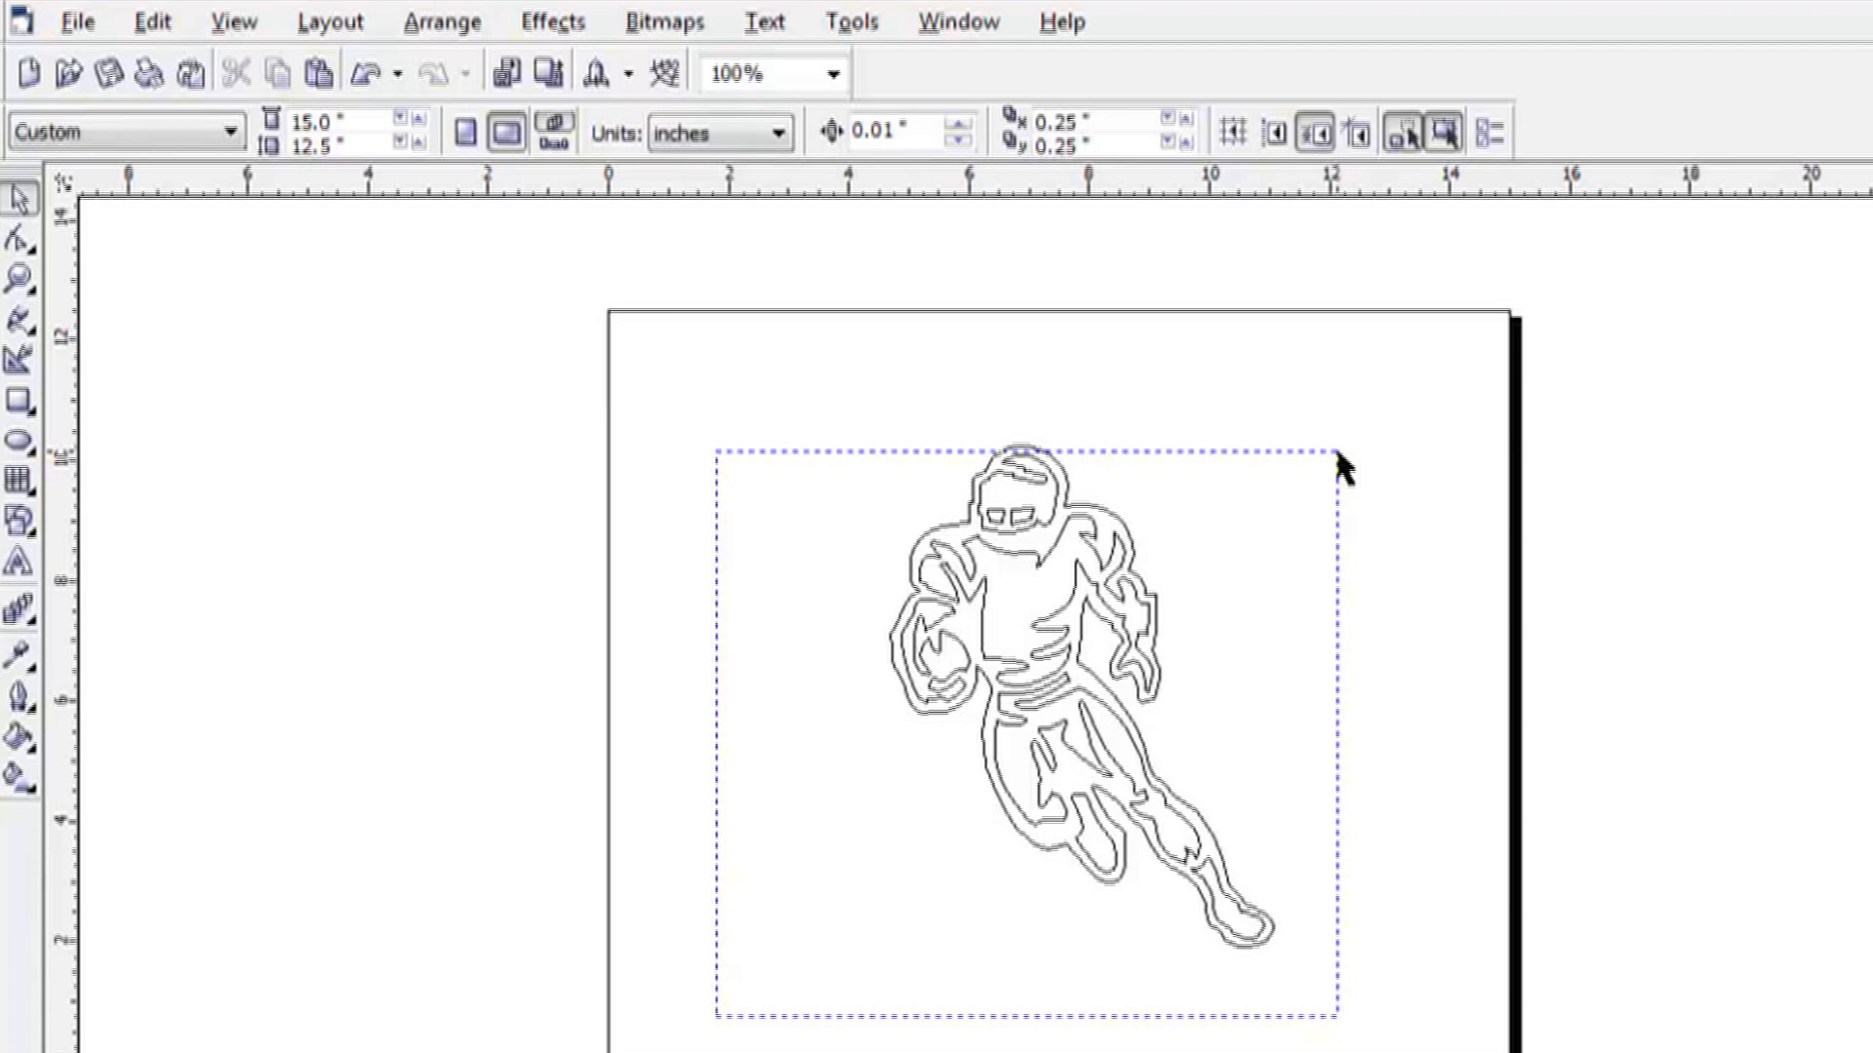
left_click_drag(1338, 453, 1338, 453)
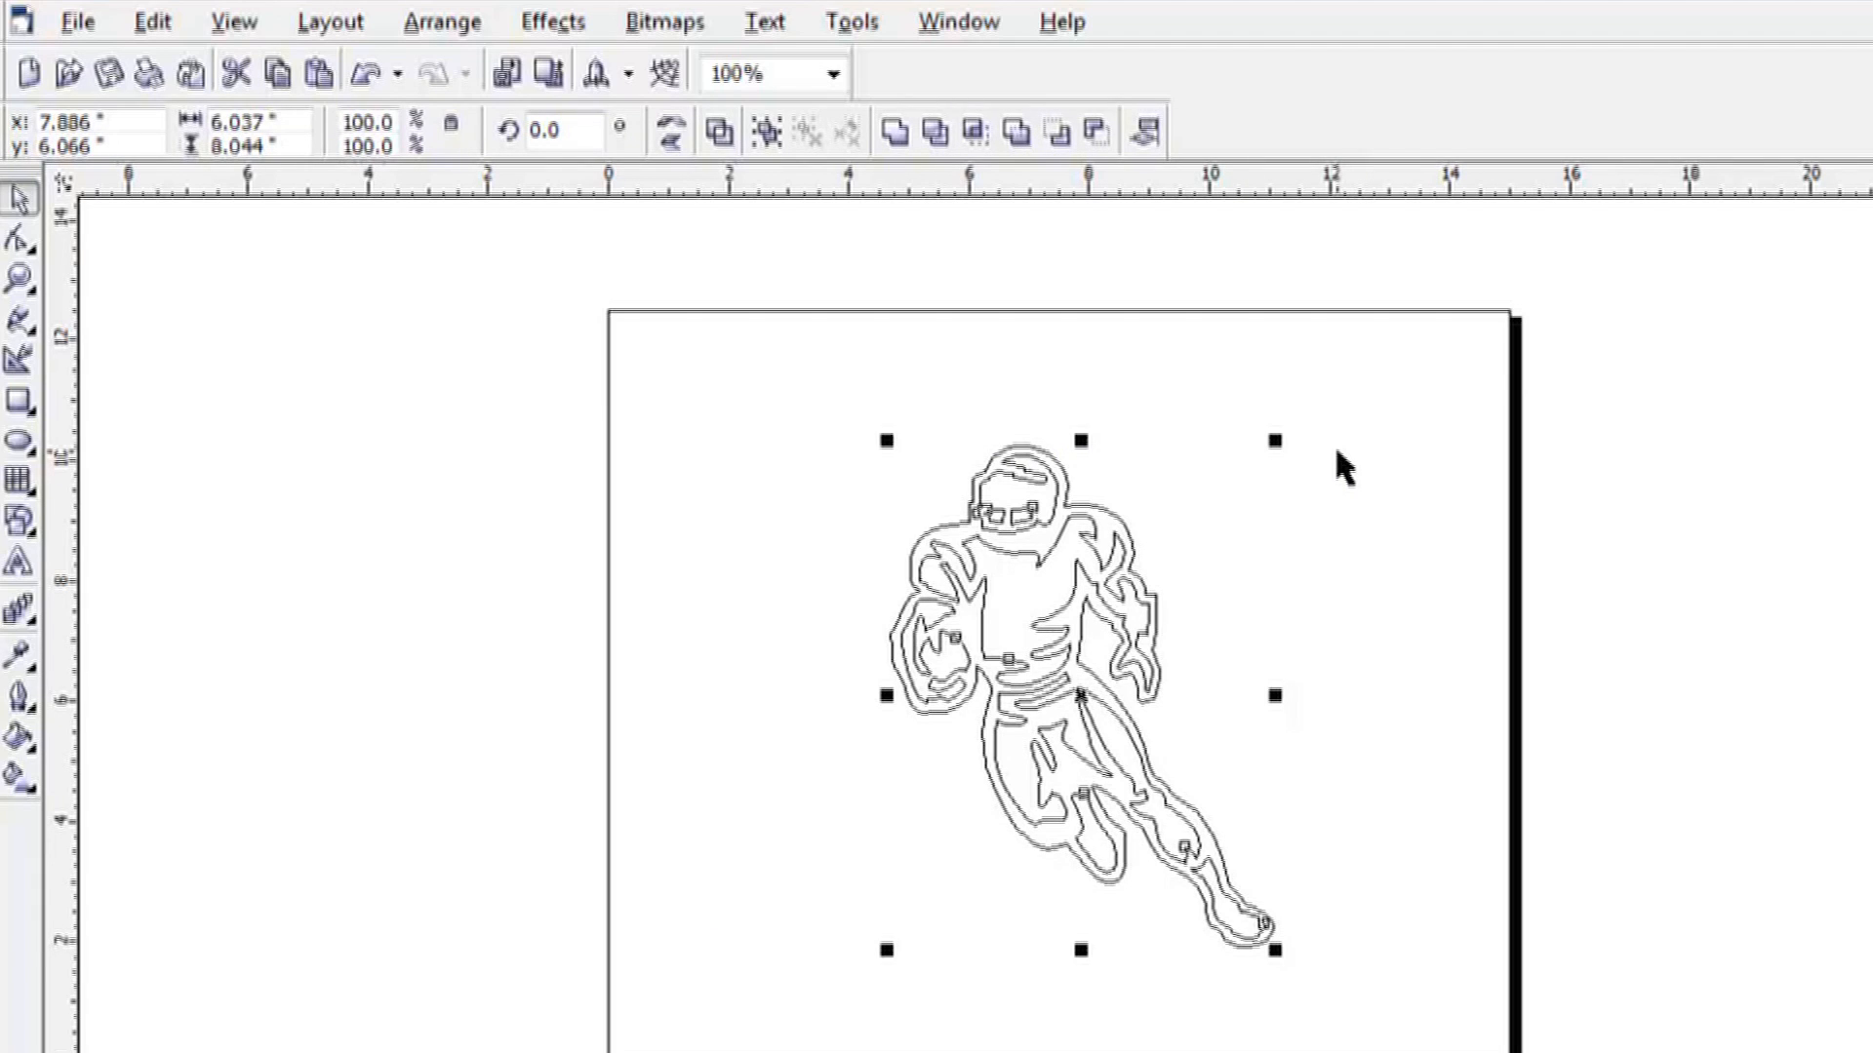
key("Delete")
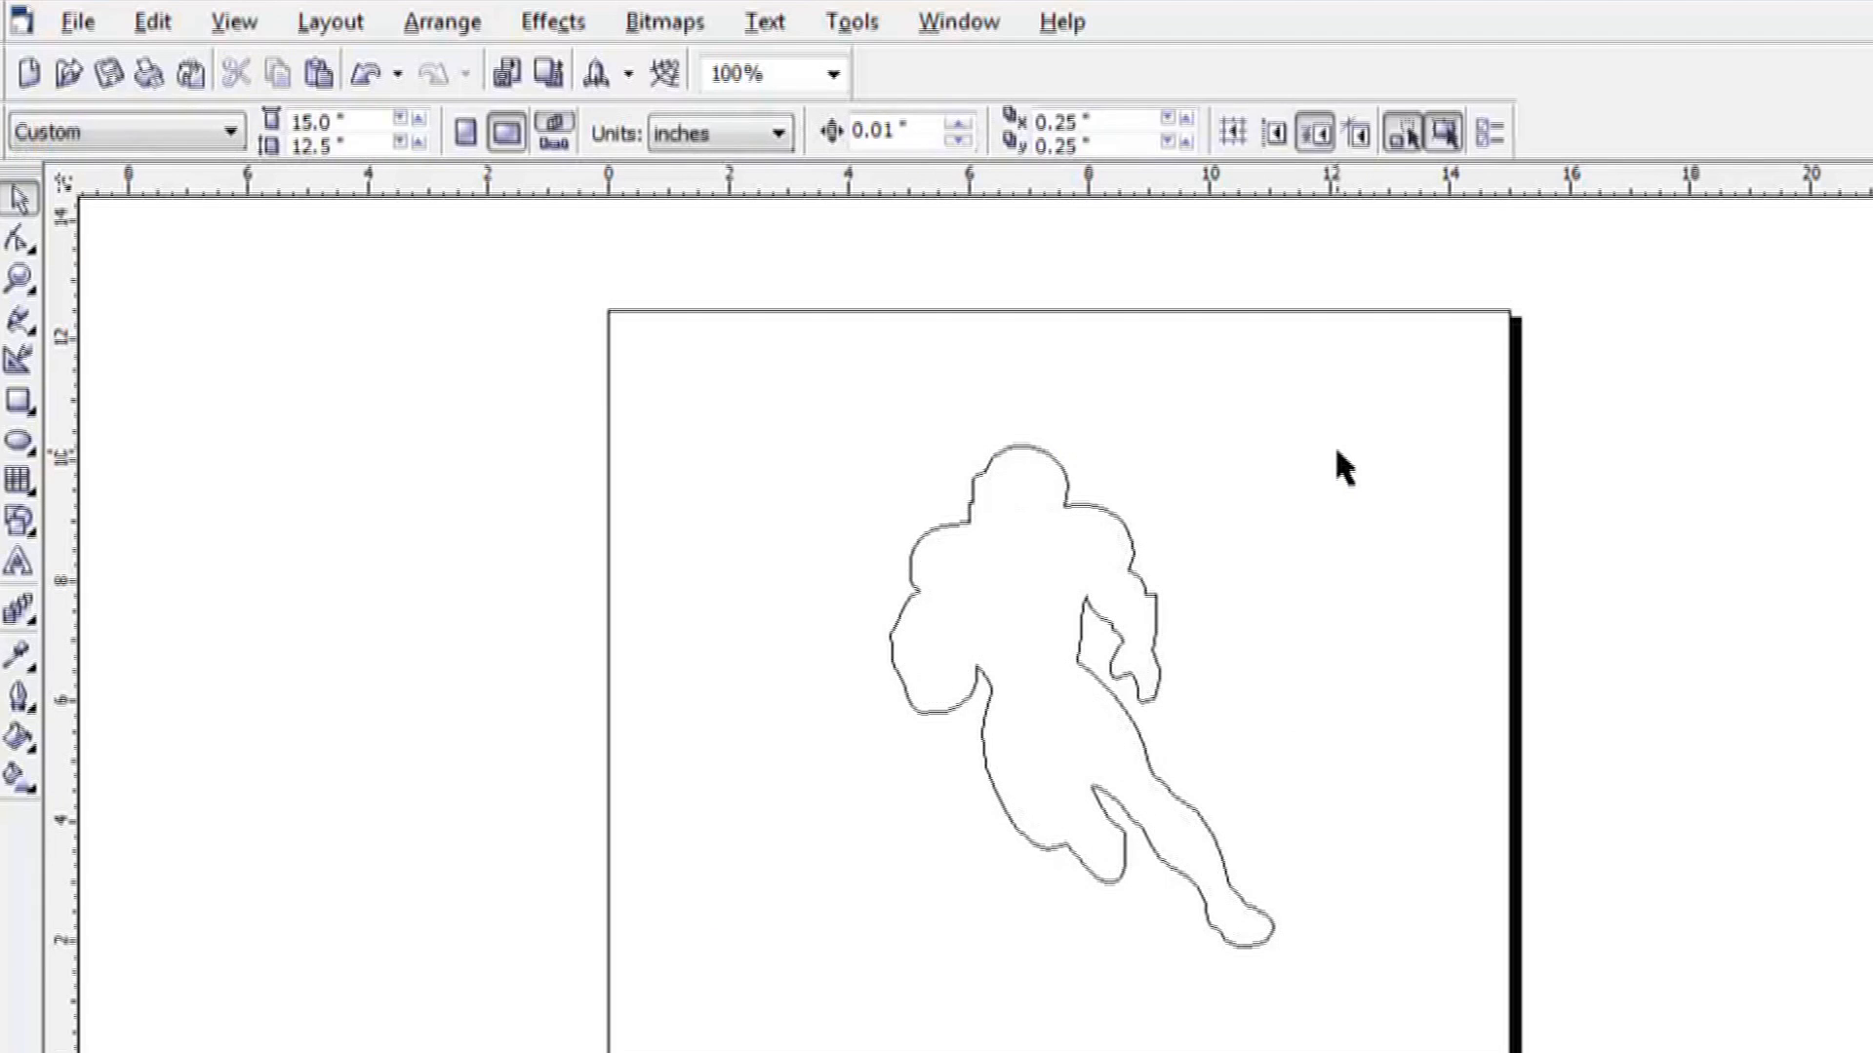
Select the remaining player silhouette and display it filled in Normal view.
left_click(1117, 572)
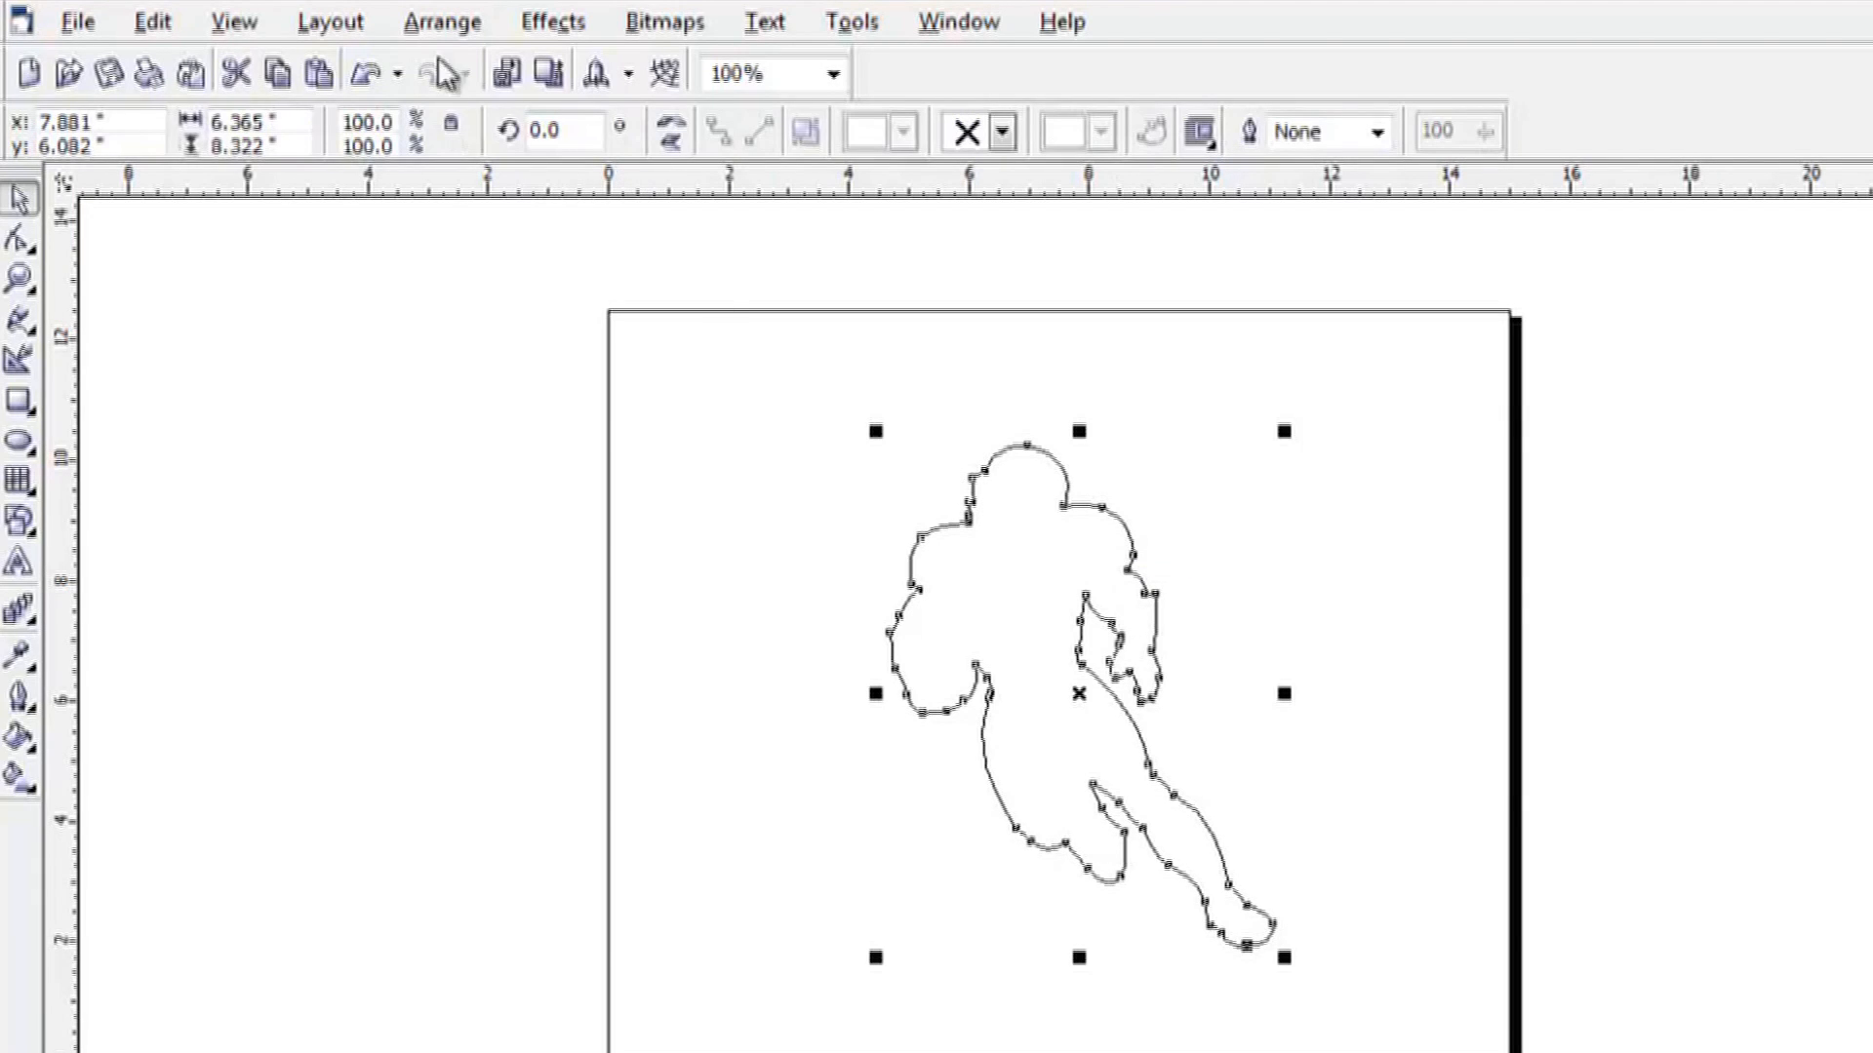
left_click(273, 24)
left_click(285, 168)
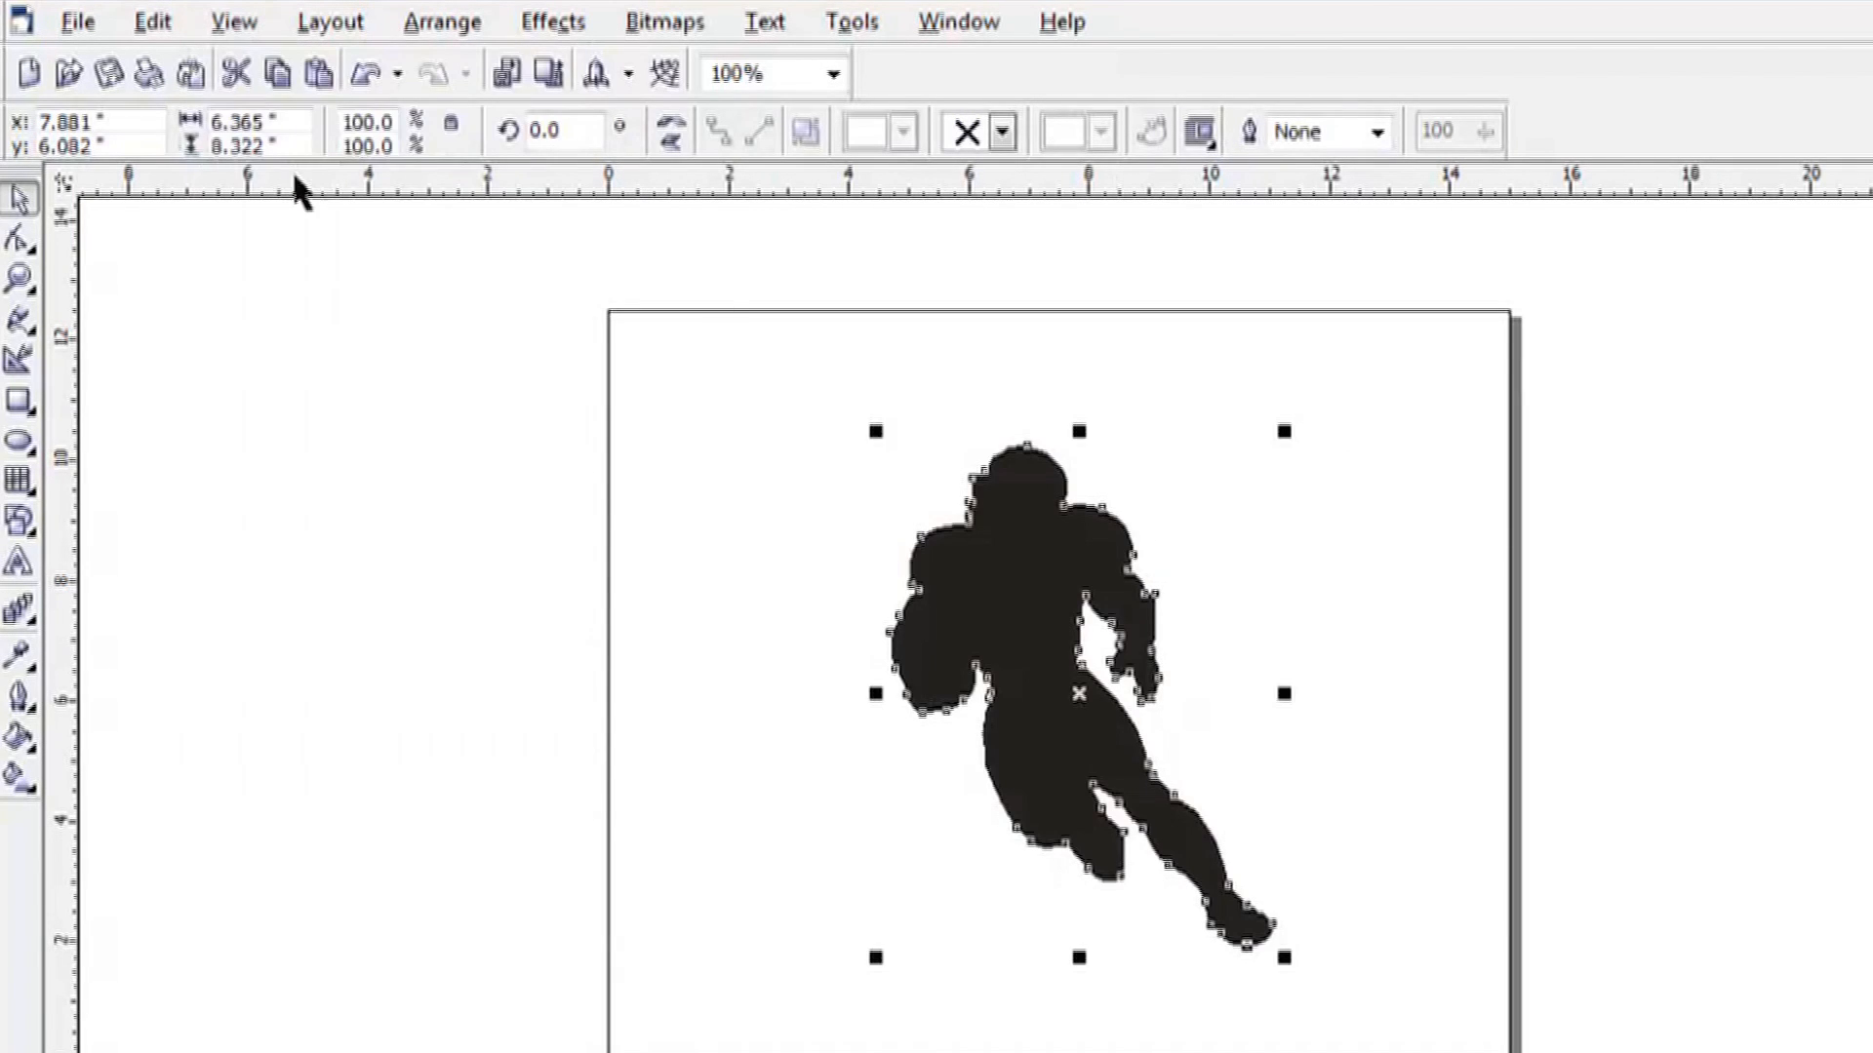
left_click(708, 639)
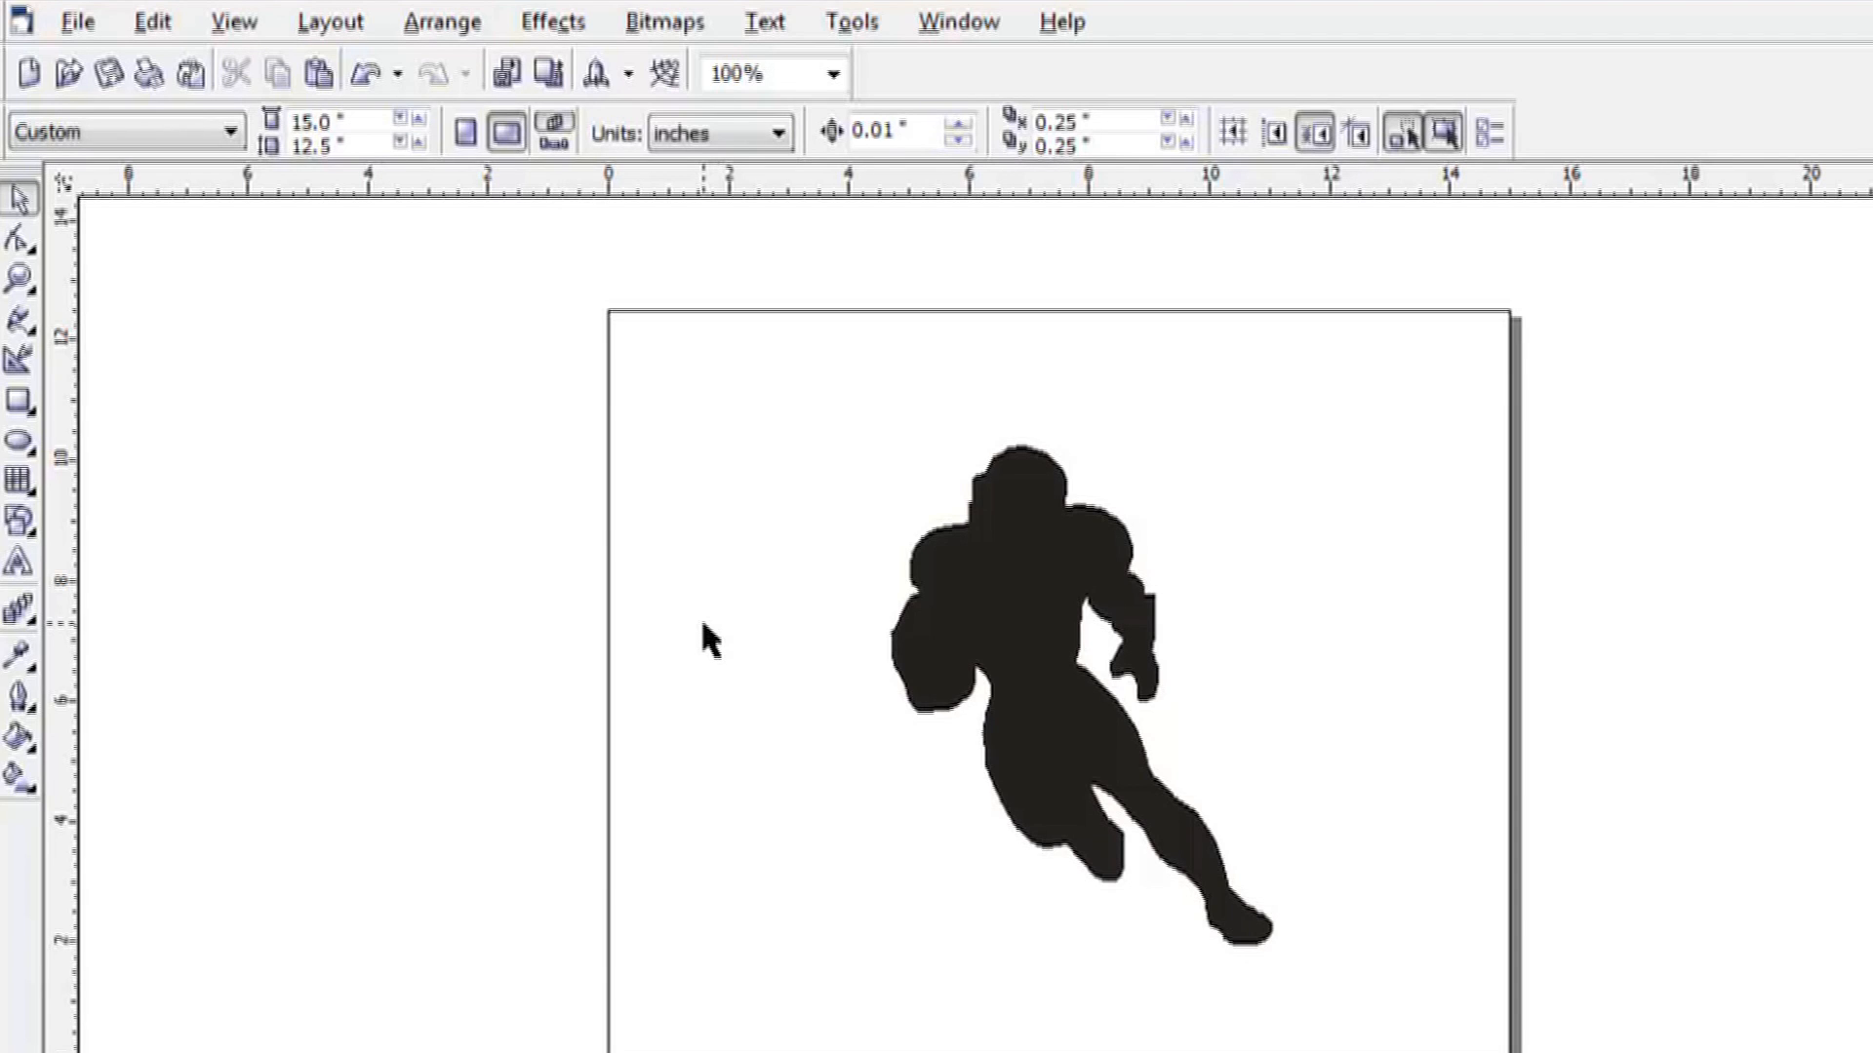
Undo the deletion of the inner pieces and the breaking apart of the player curve.
key("ctrl+z")
key("ctrl+z")
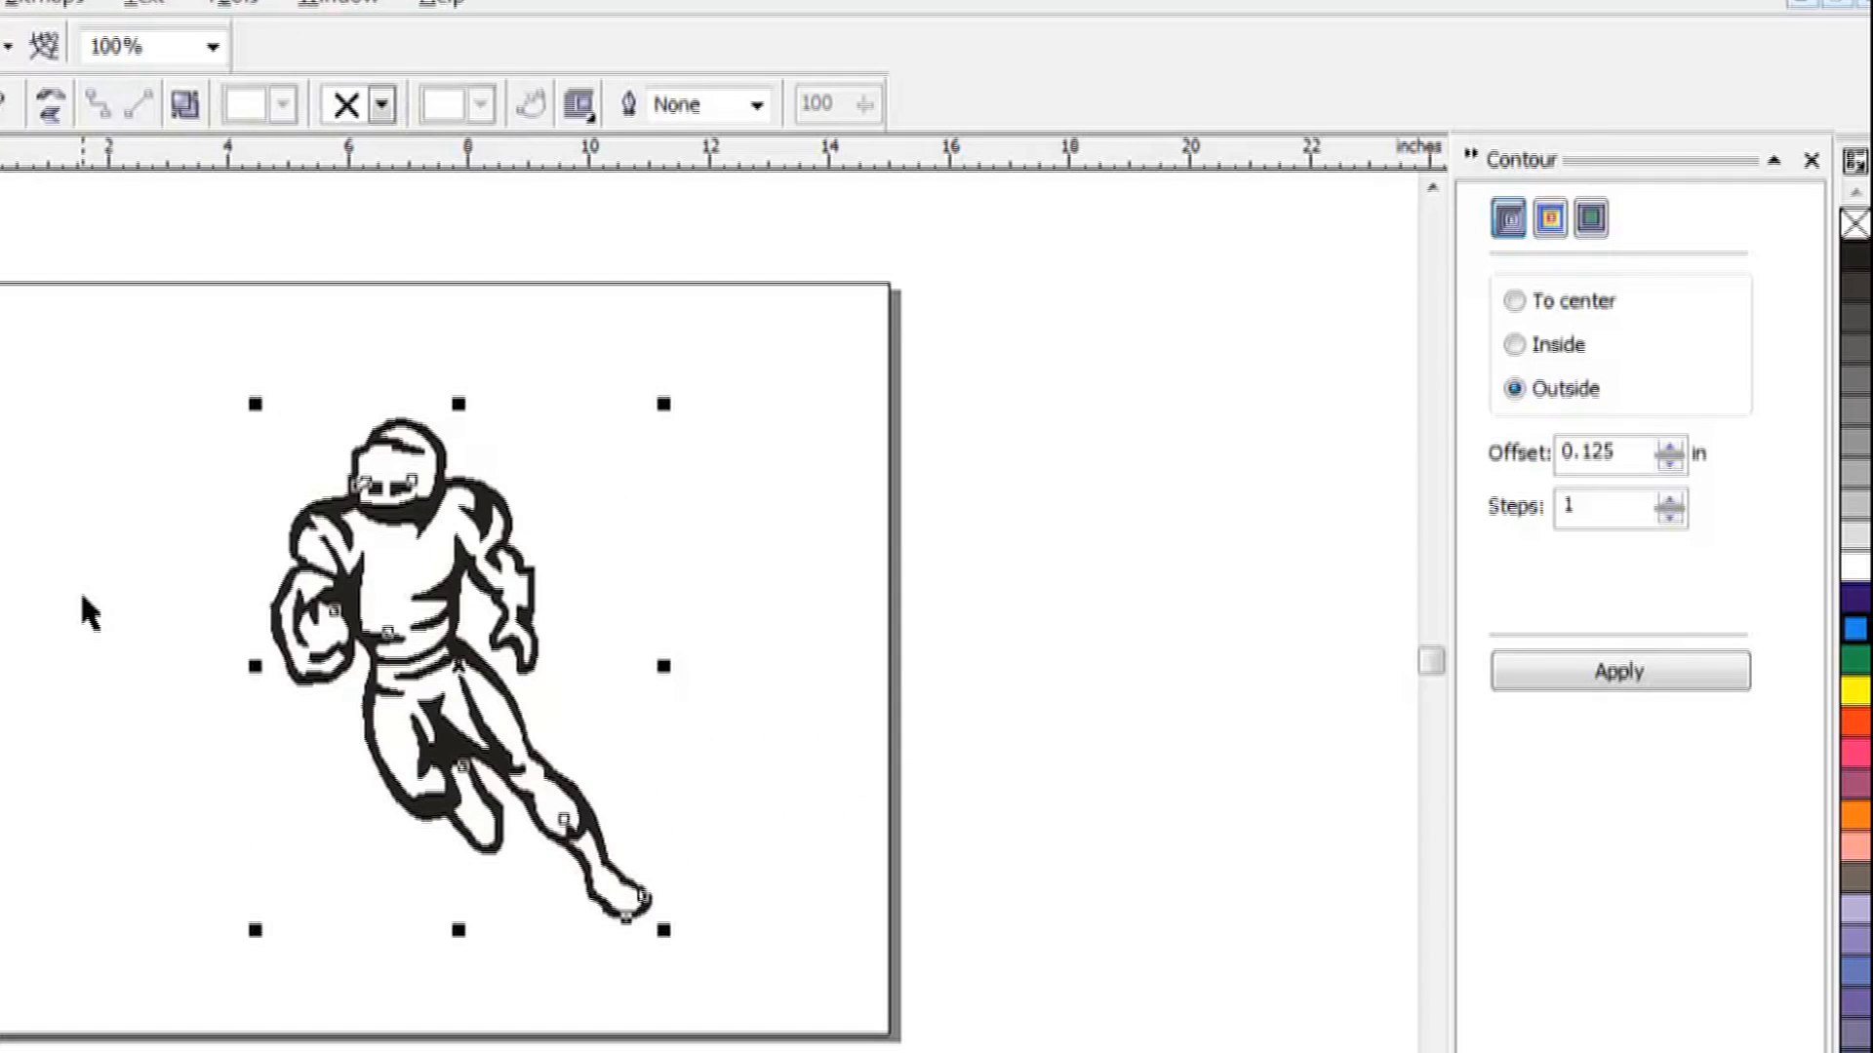
left_click(127, 597)
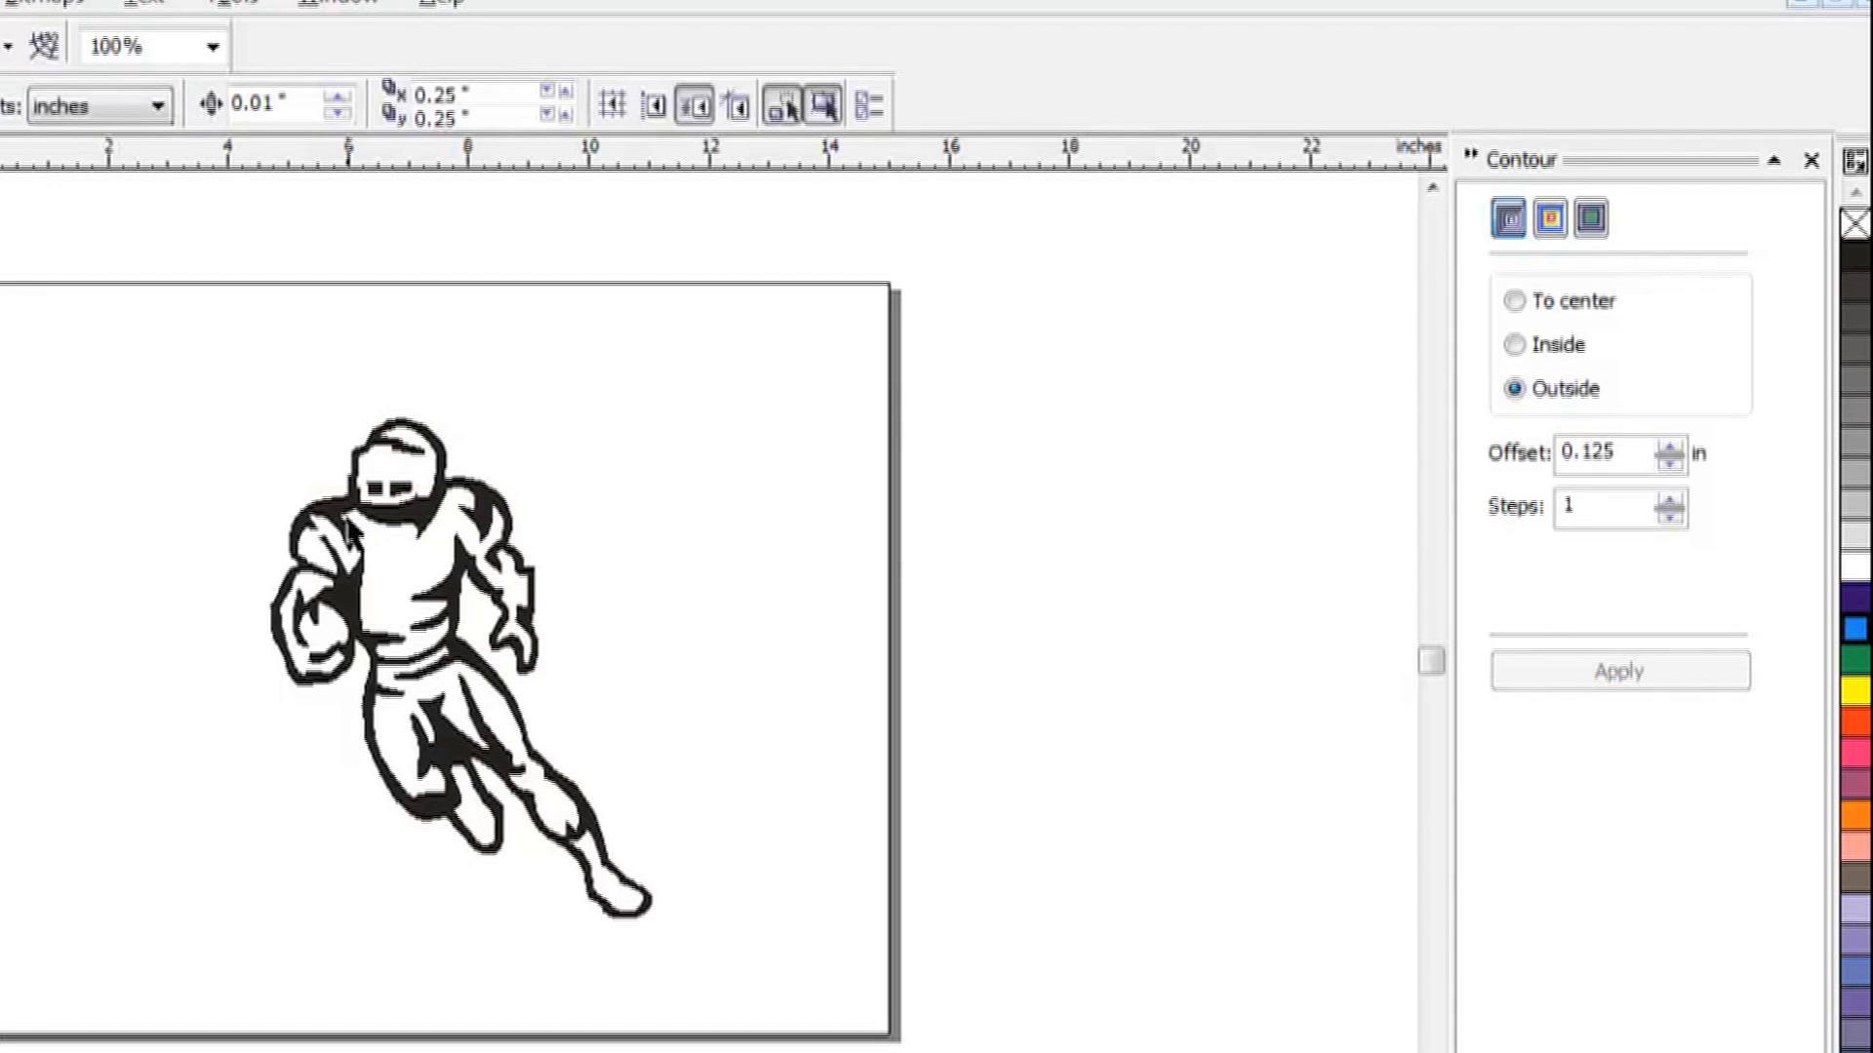
Apply a one-step outside contour with 0.125 in offset to the football player and break the contour group apart.
left_click(349, 528)
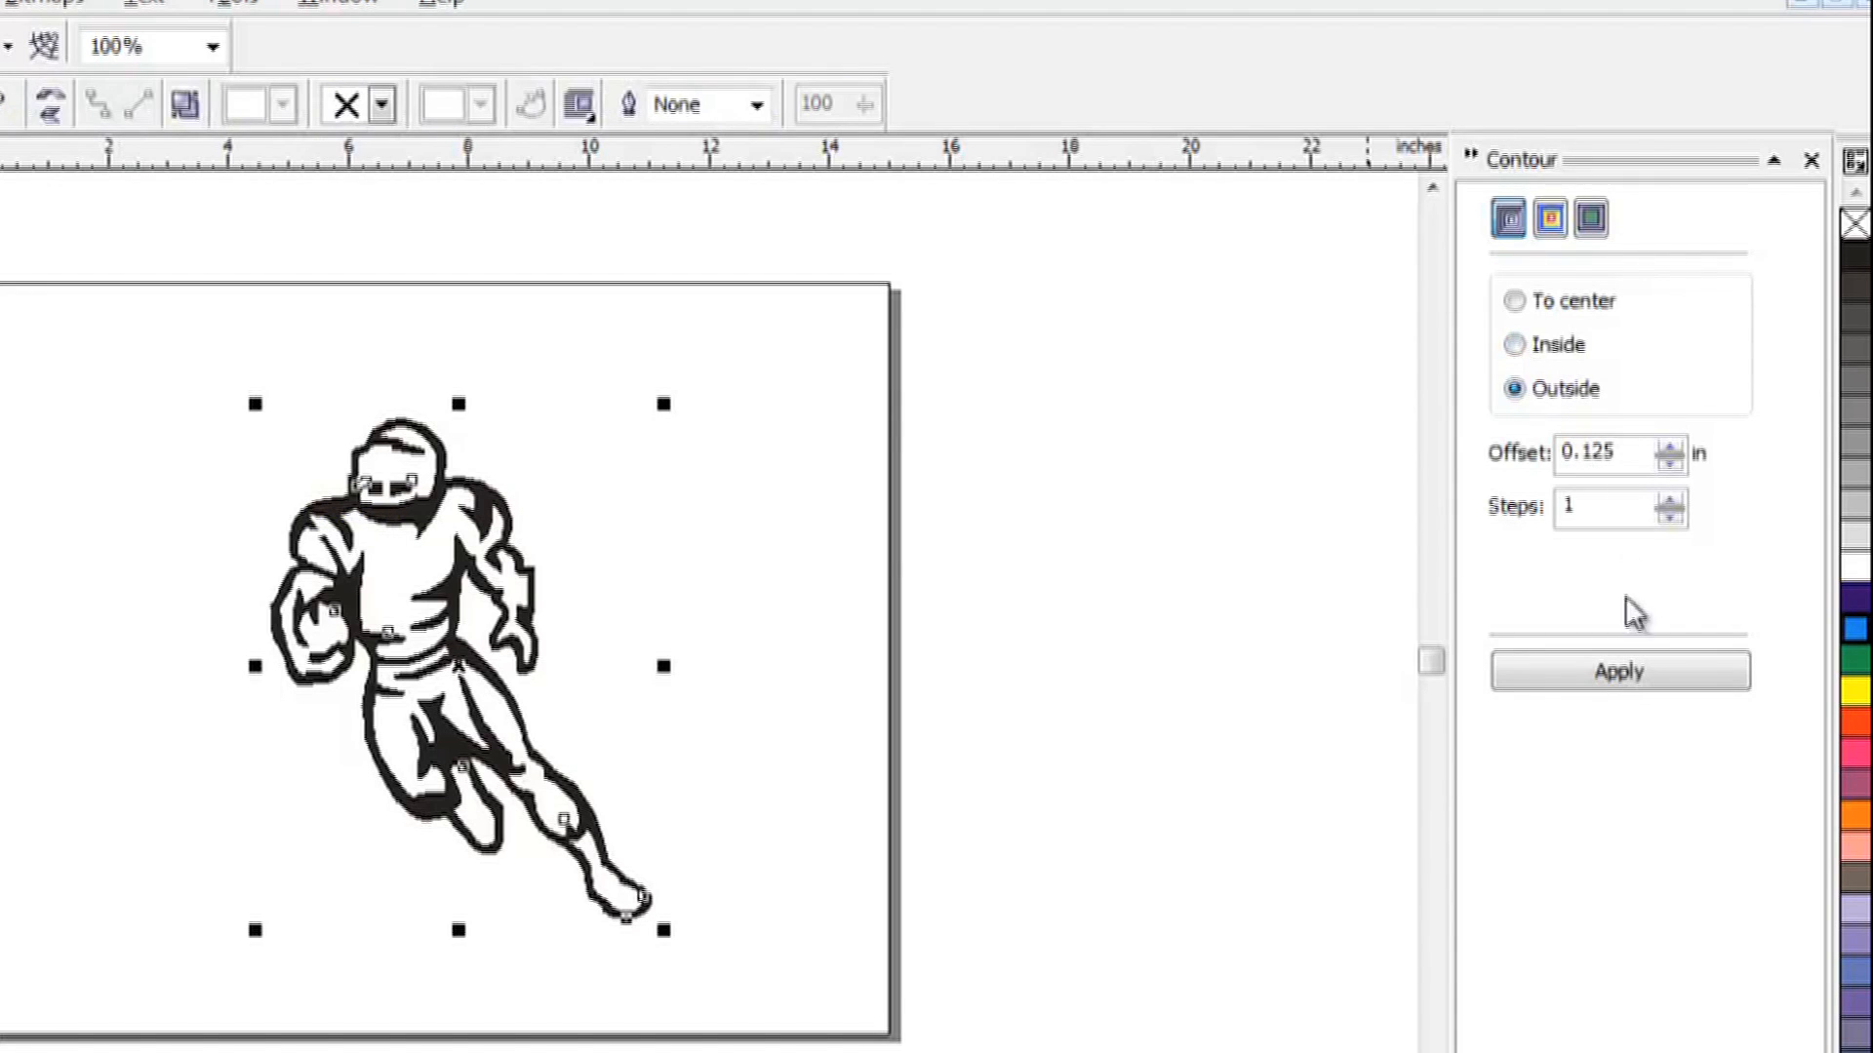
left_click(1603, 669)
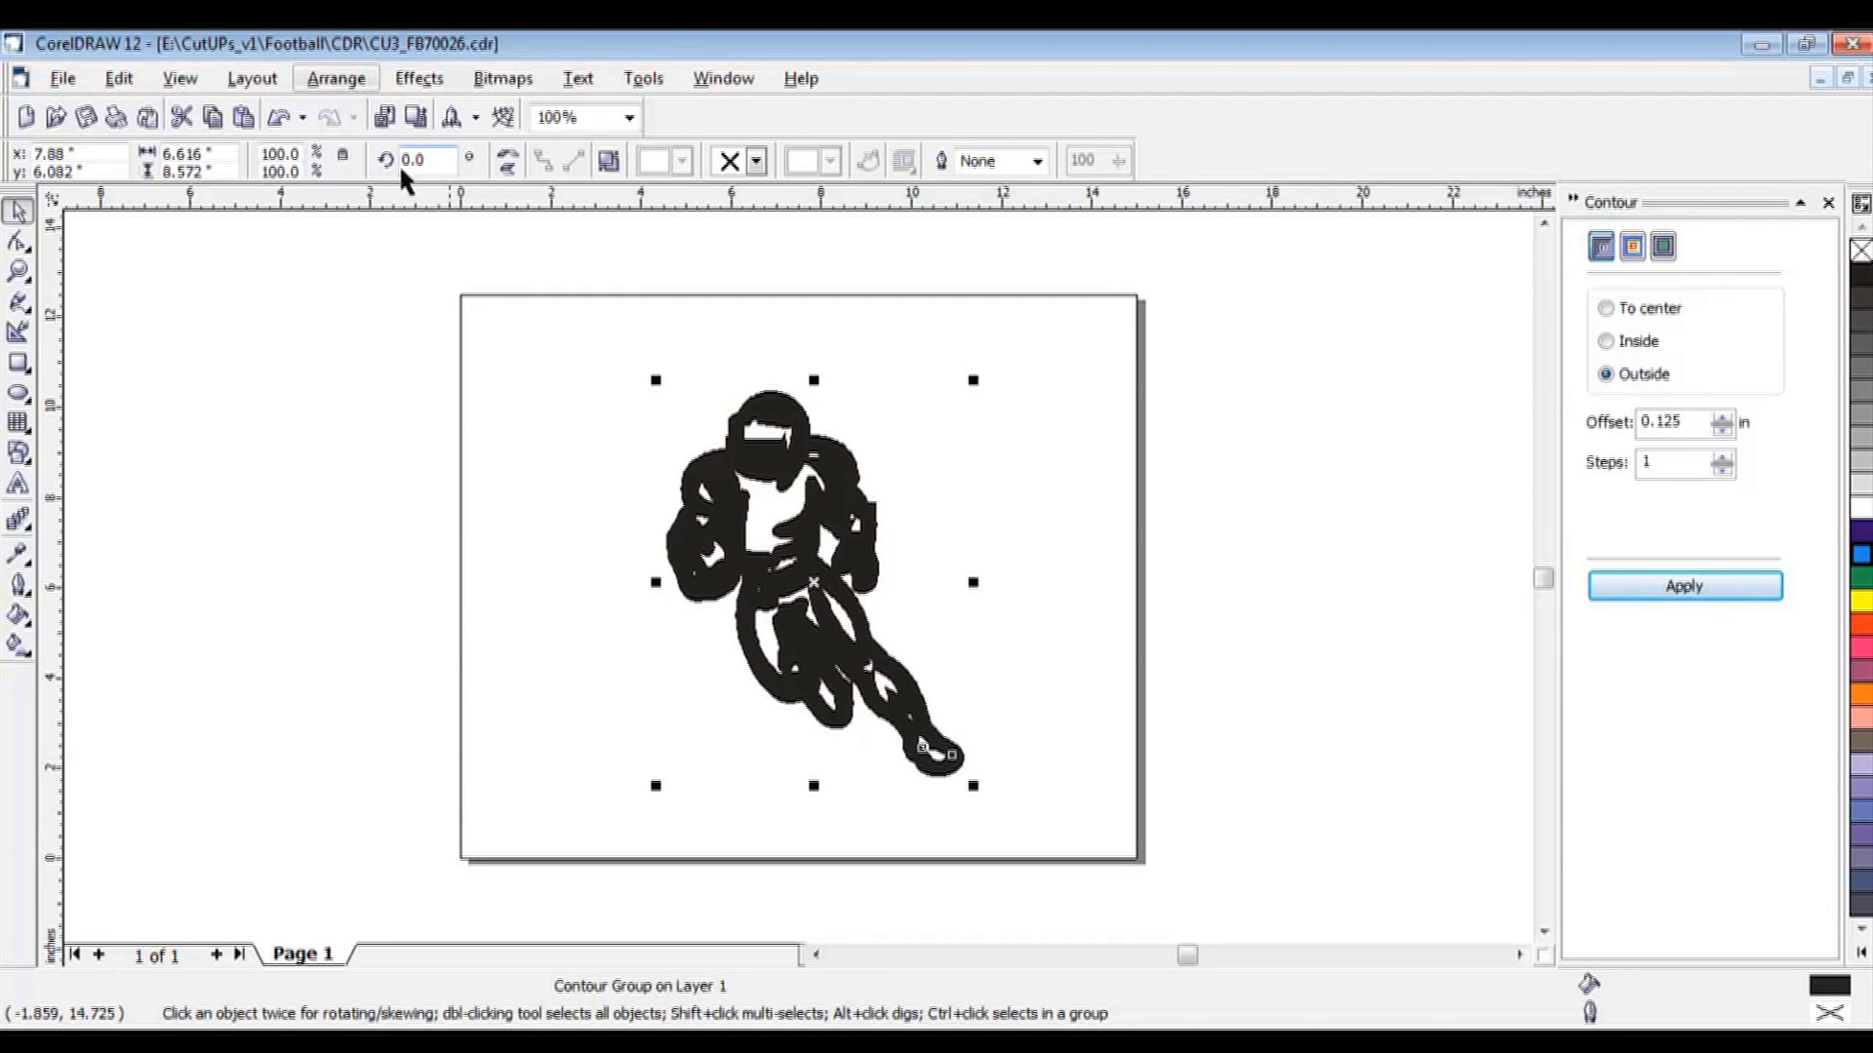
left_click(337, 78)
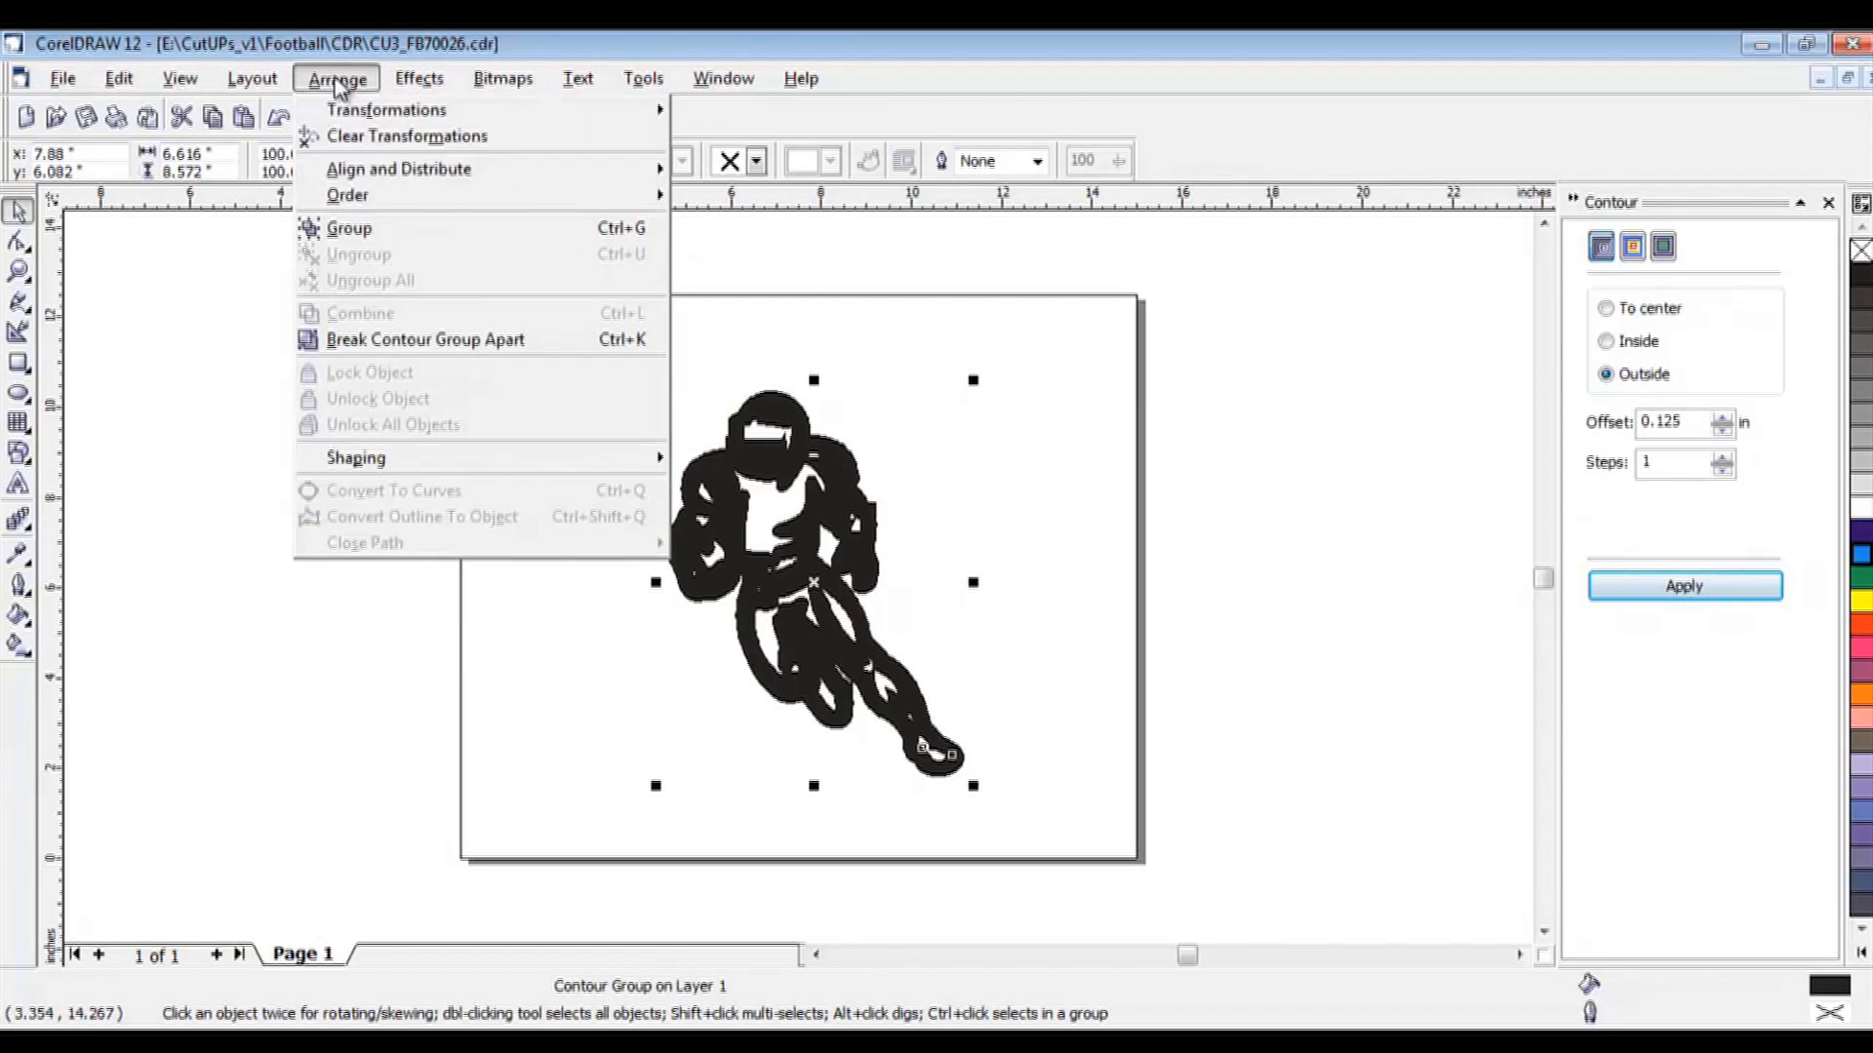
left_click(414, 337)
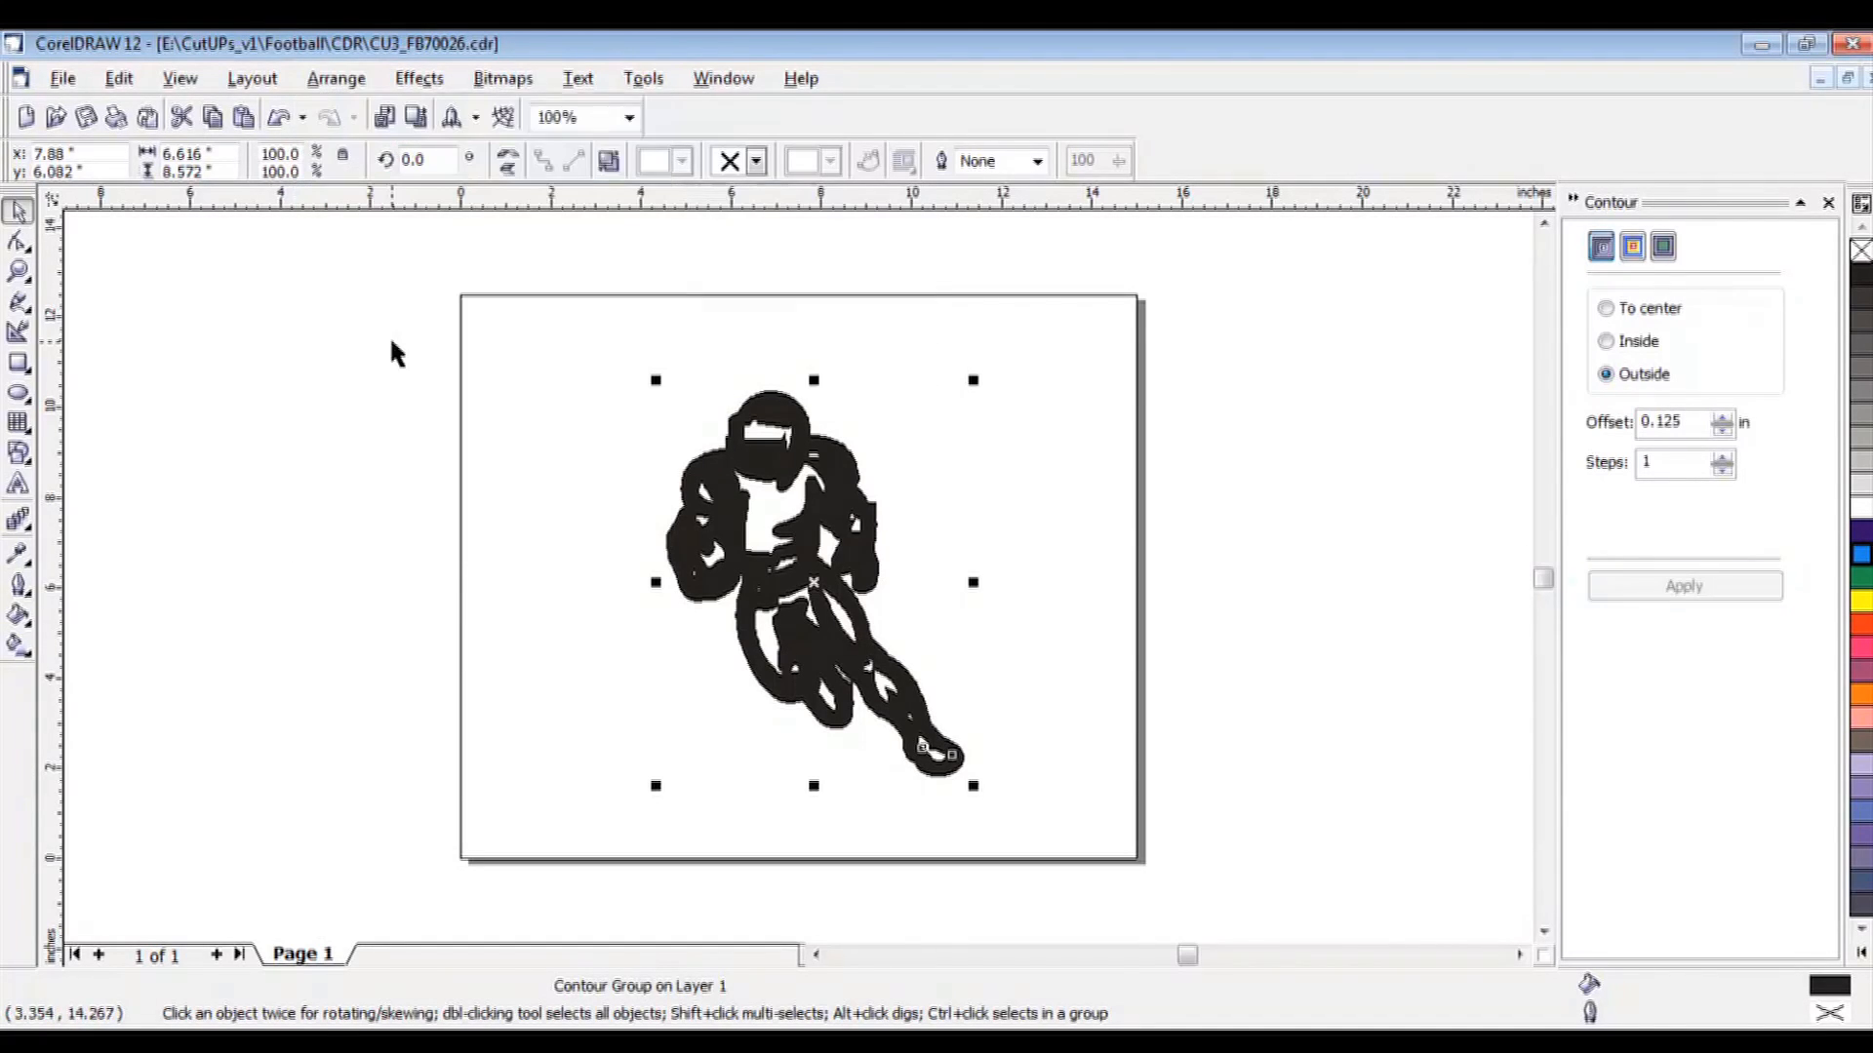
Fill the separated outside contour shape of the football player with red.
left_click(501, 456)
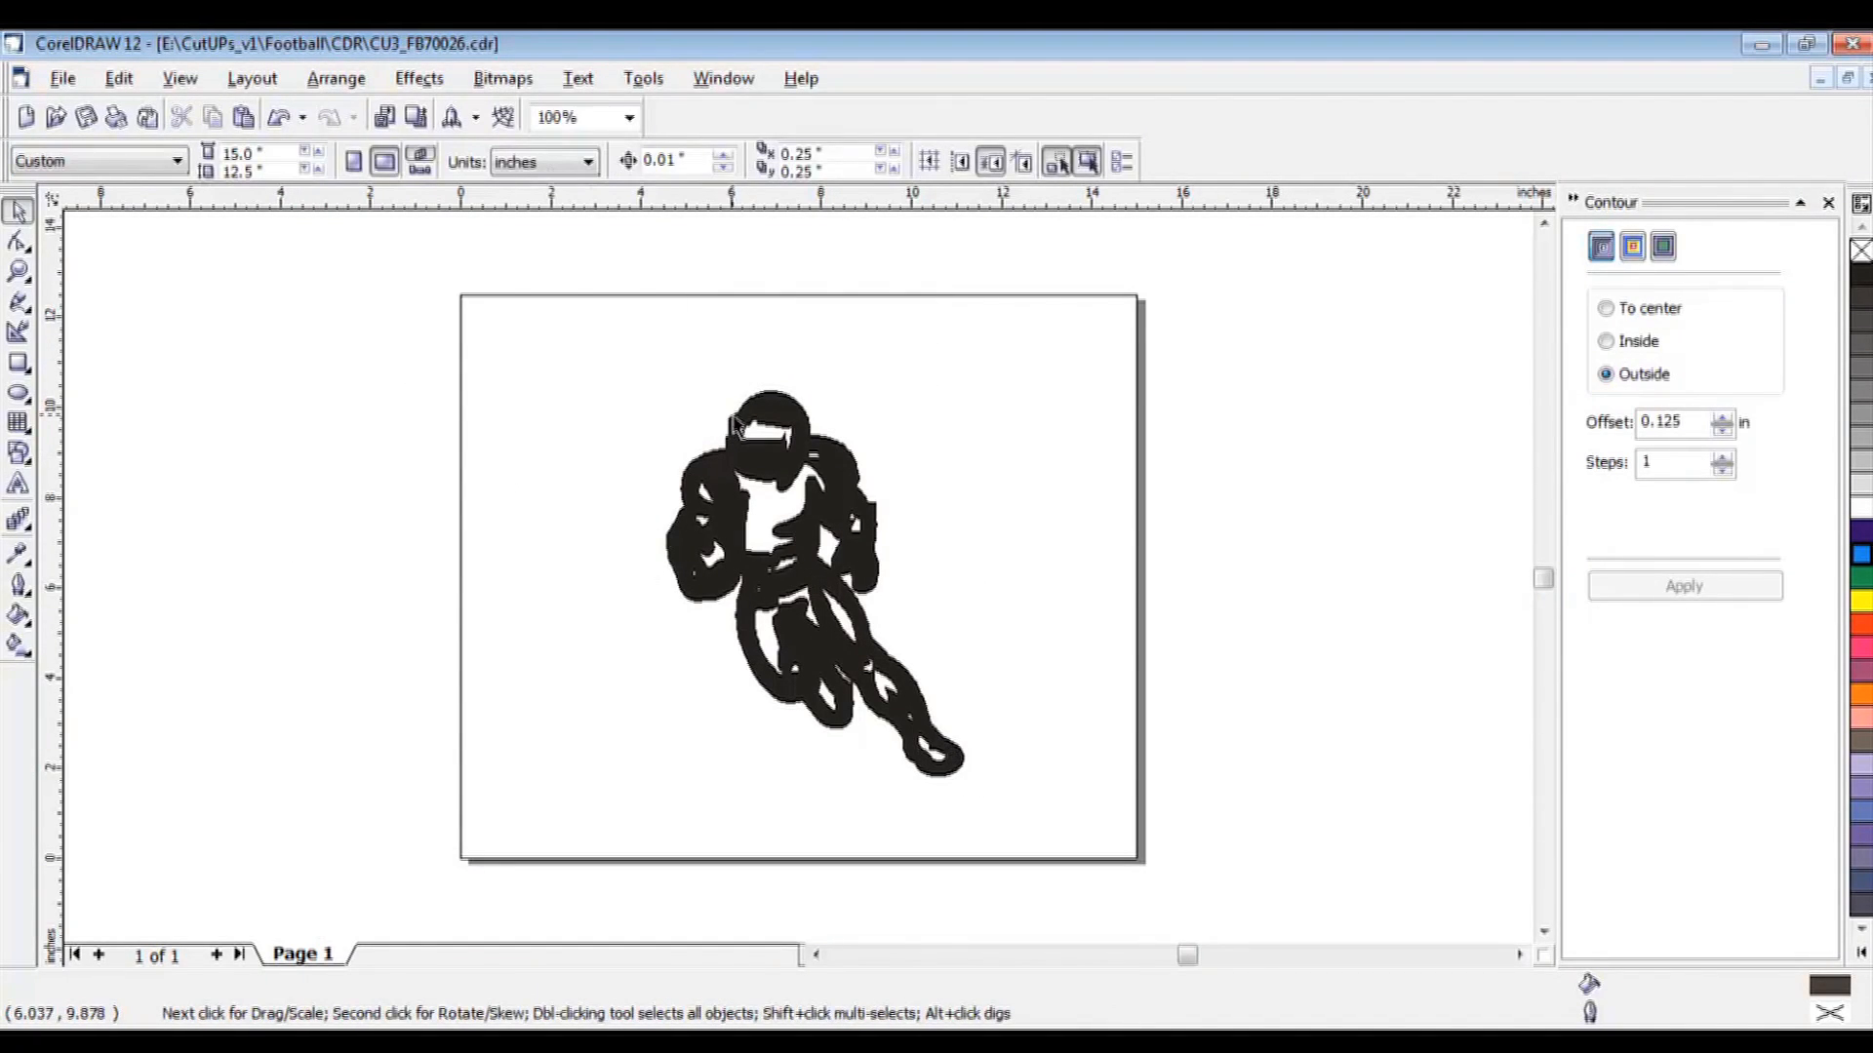
left_click(763, 393)
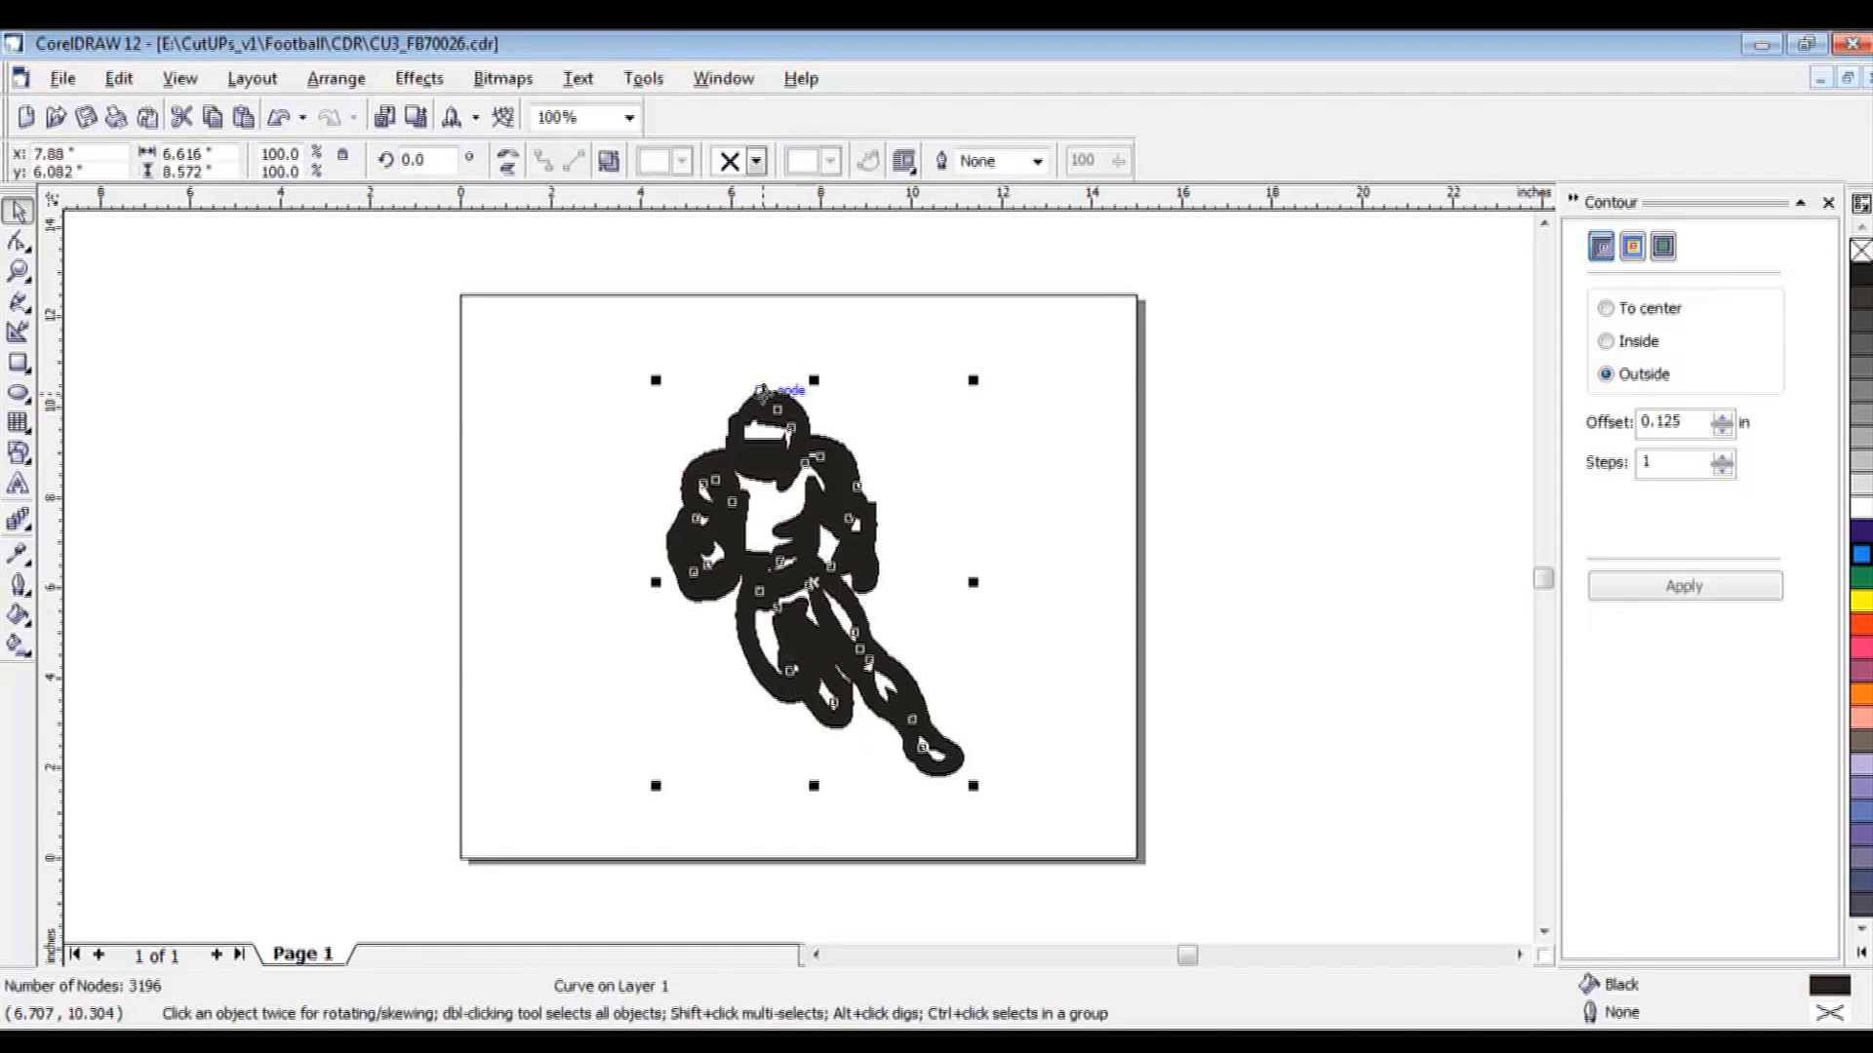
left_click(1861, 625)
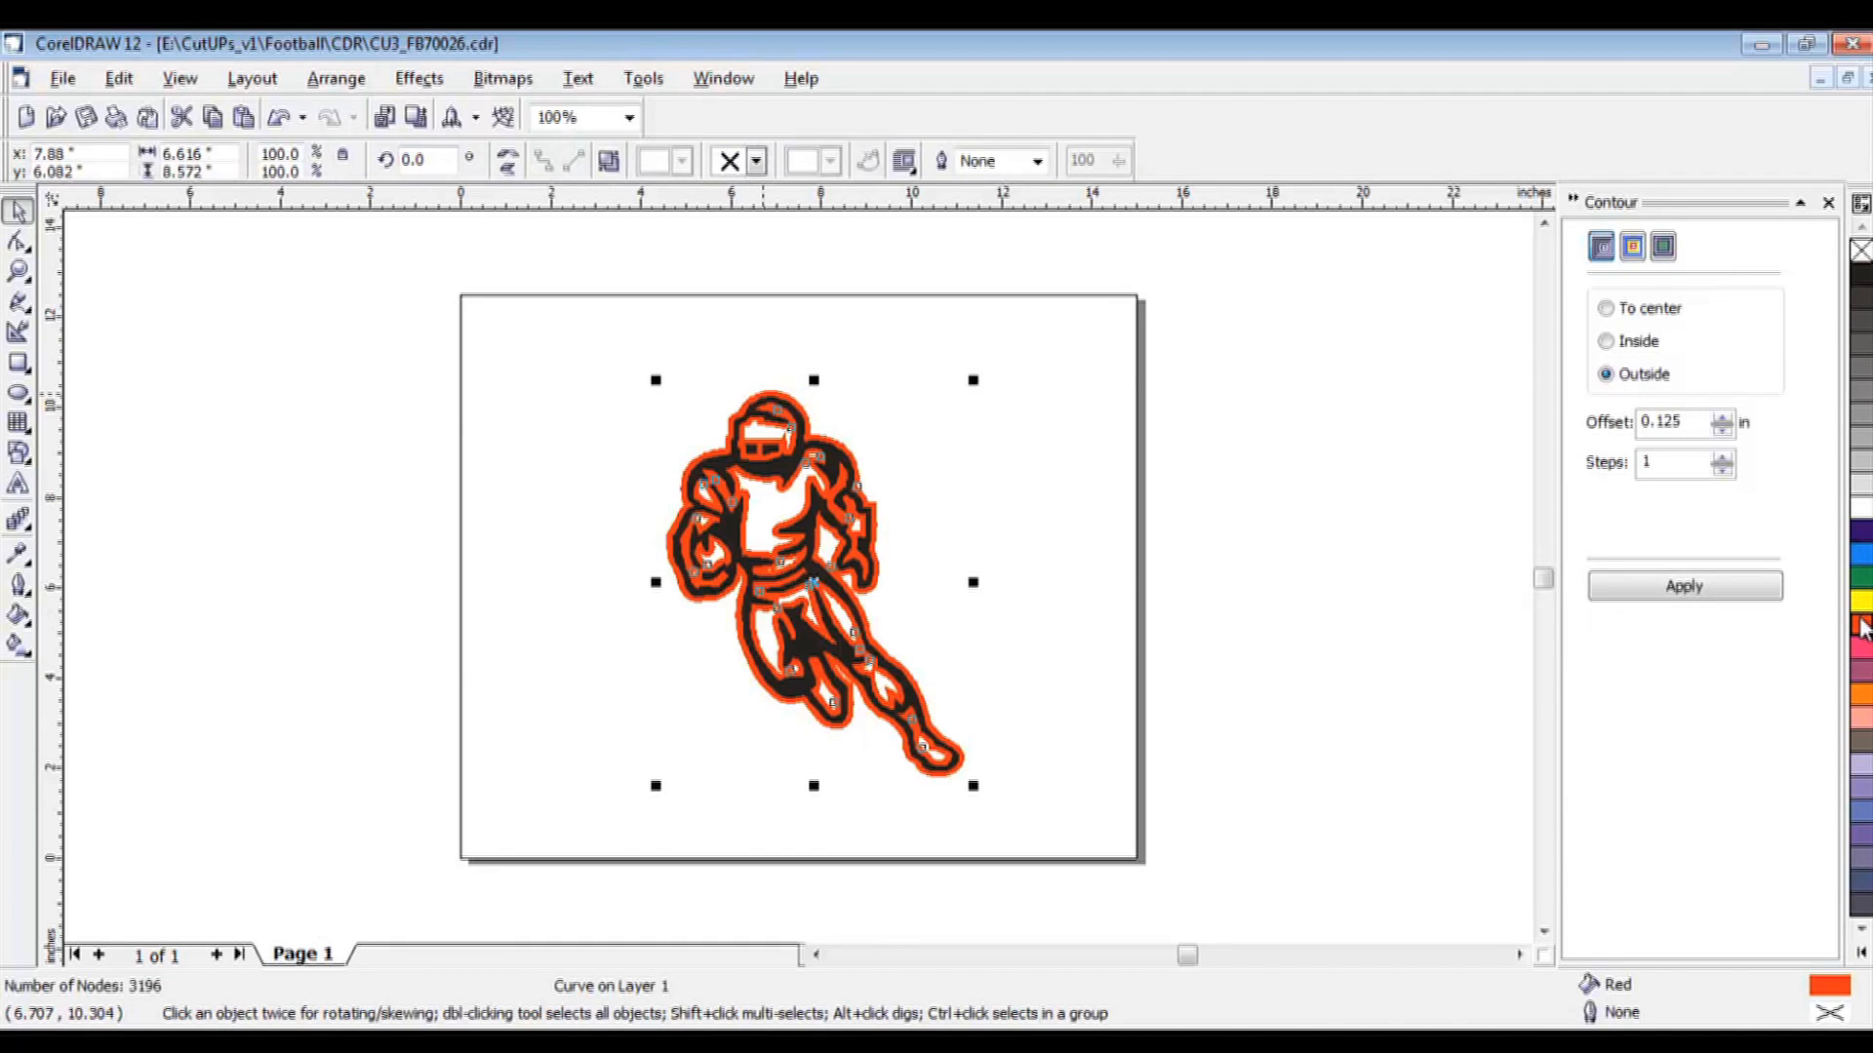
Move the original black football player off the red contour to the page's left edge, centred at about x 1.19, y 5.76 in.
left_click(608, 636)
left_click(690, 493)
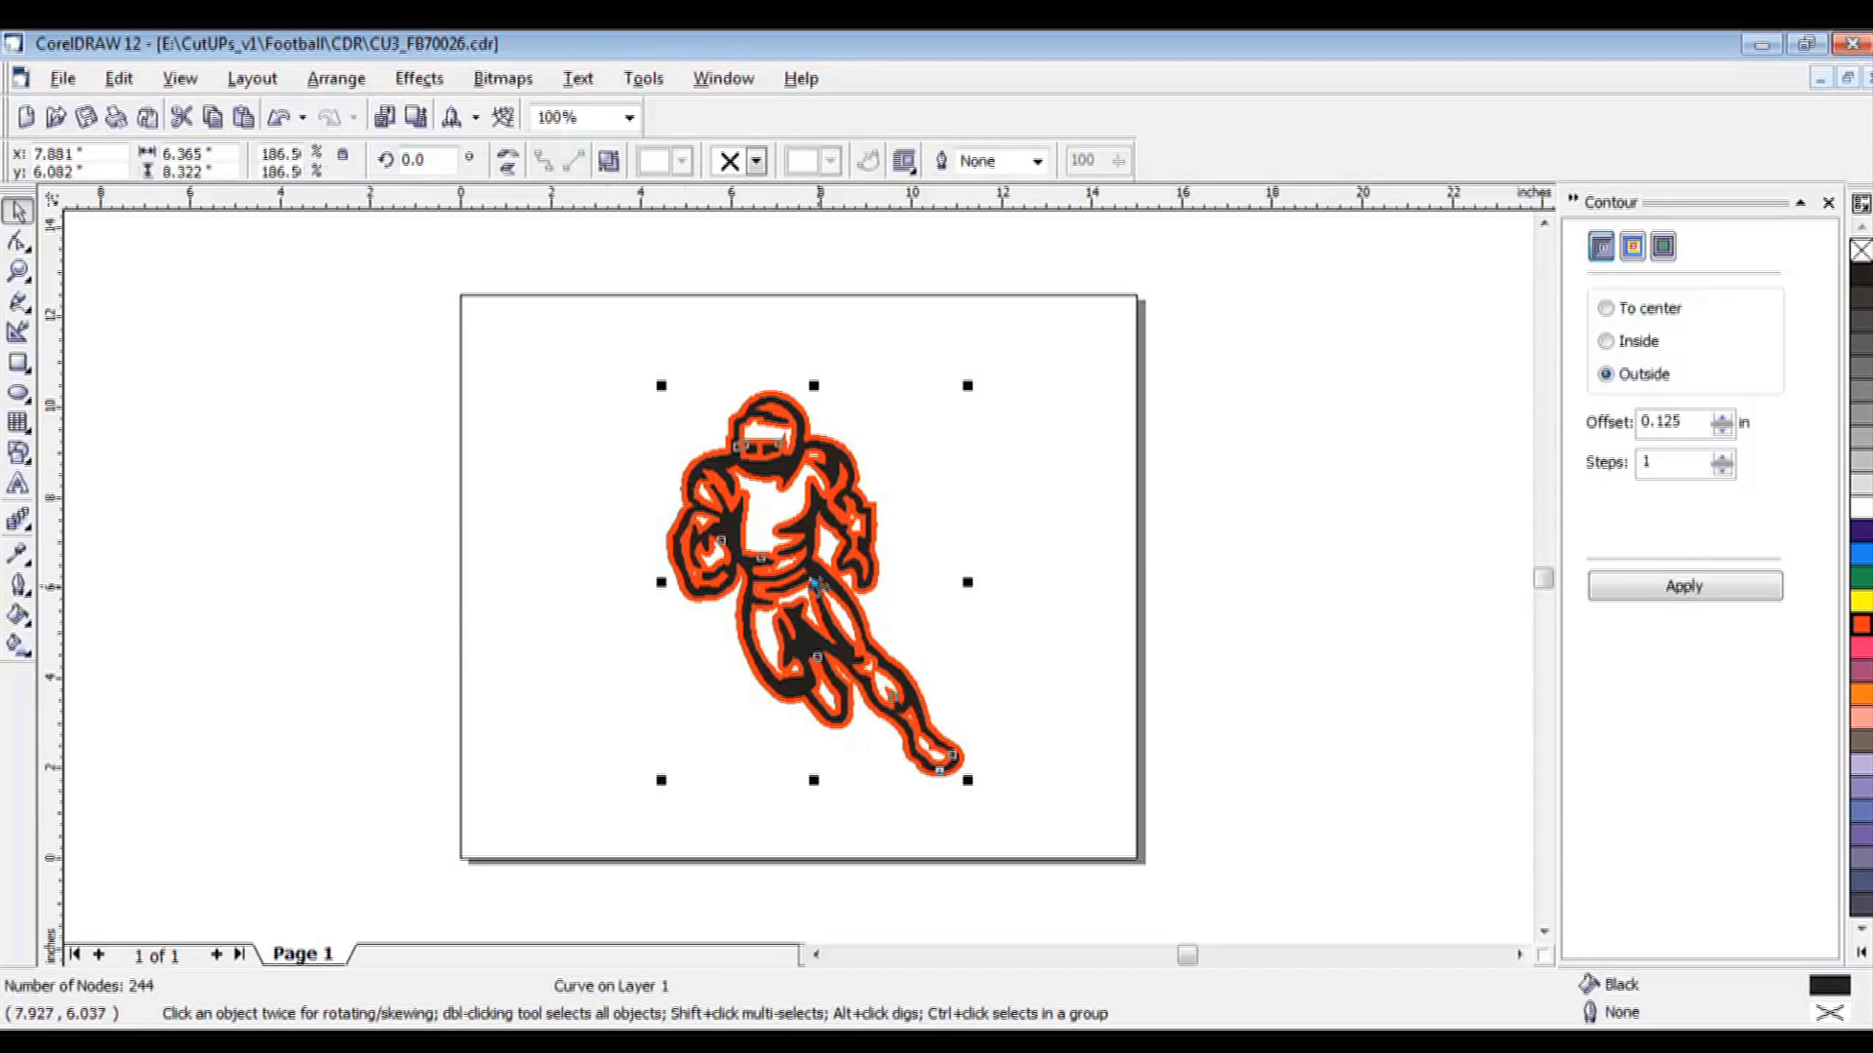
left_click_drag(823, 585, 515, 600)
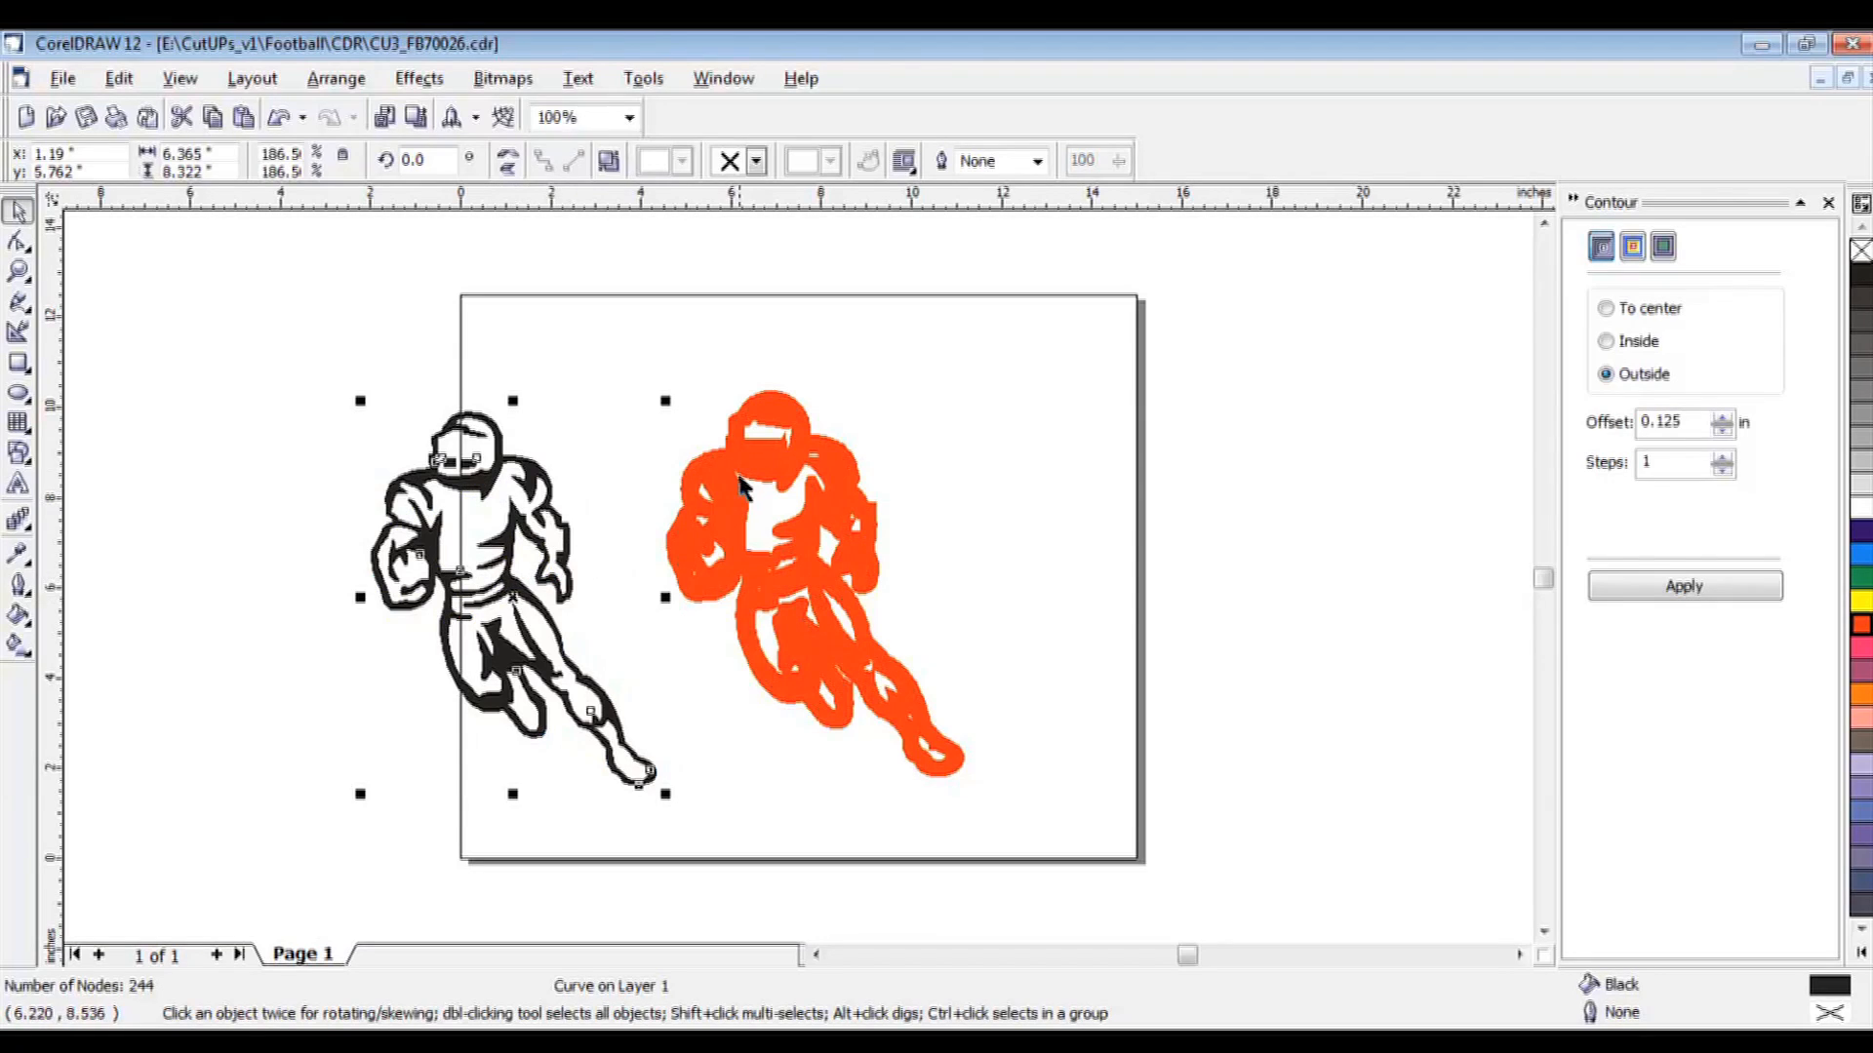
Break the red contour curve apart into its separate pieces.
left_click_drag(615, 293, 1078, 798)
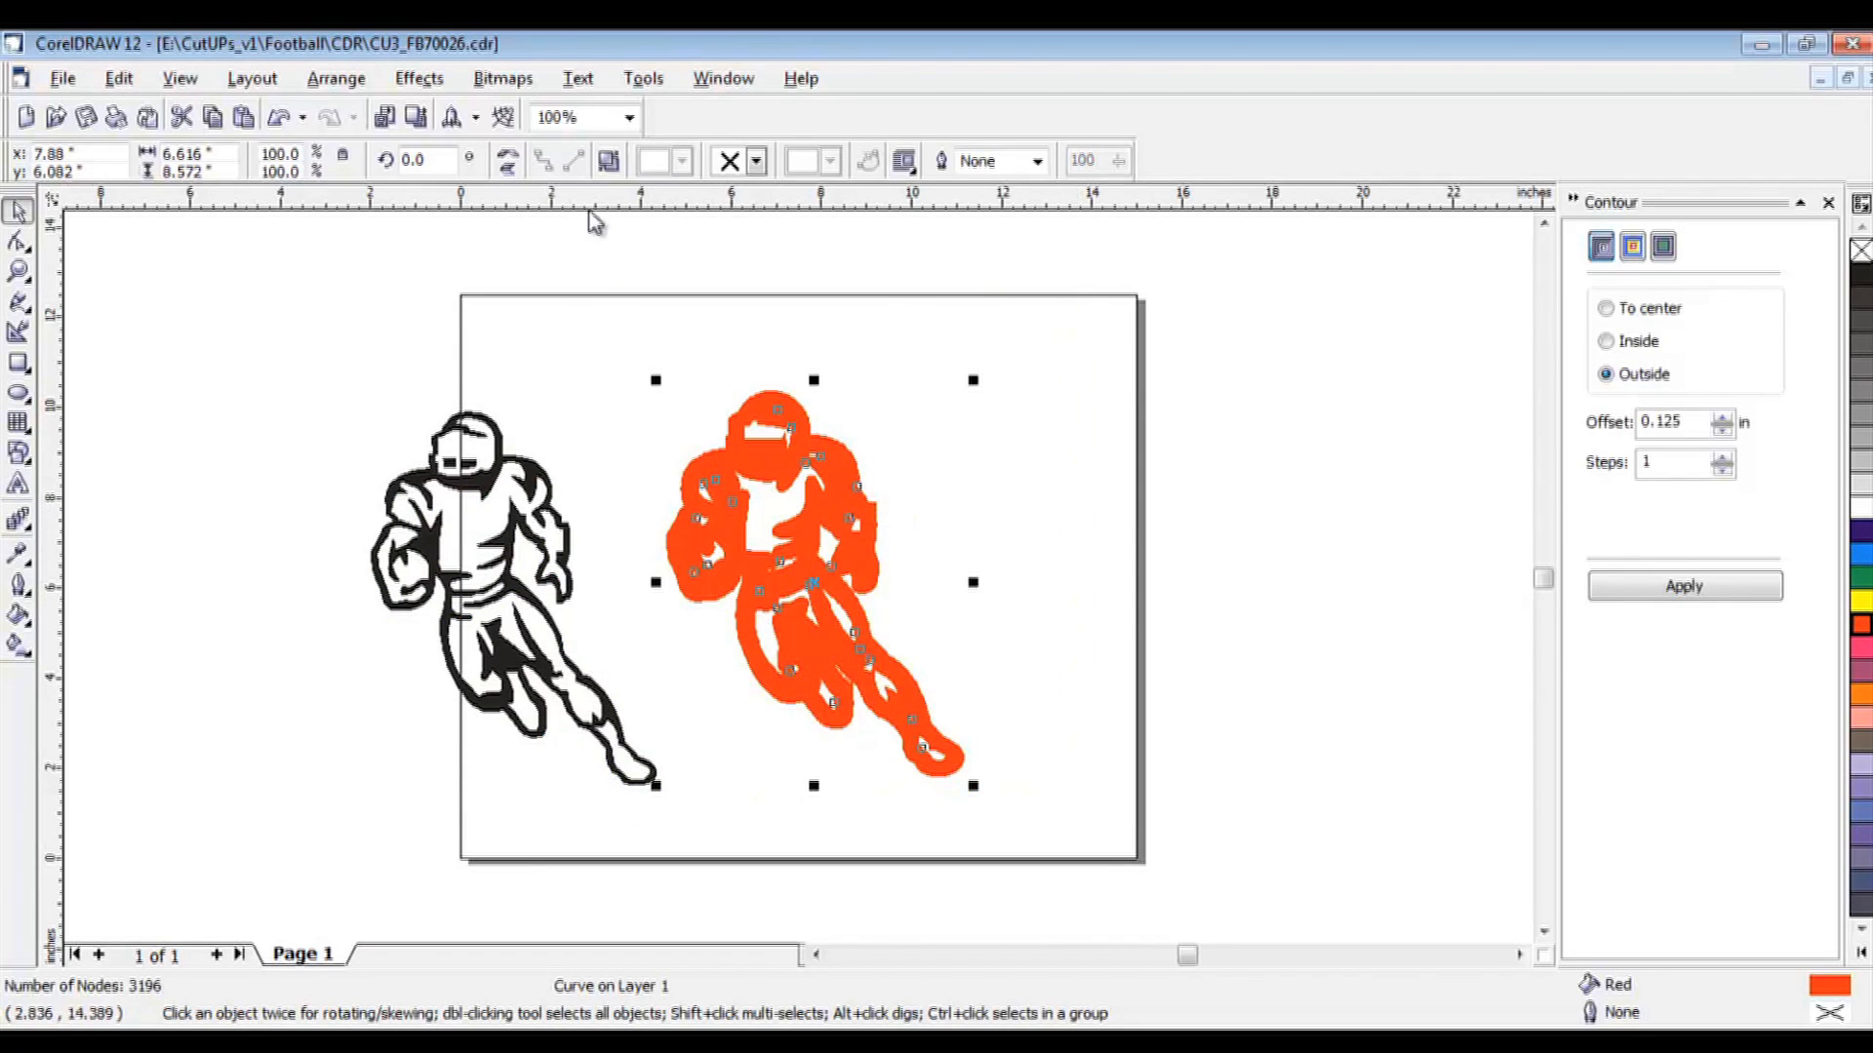
left_click(339, 80)
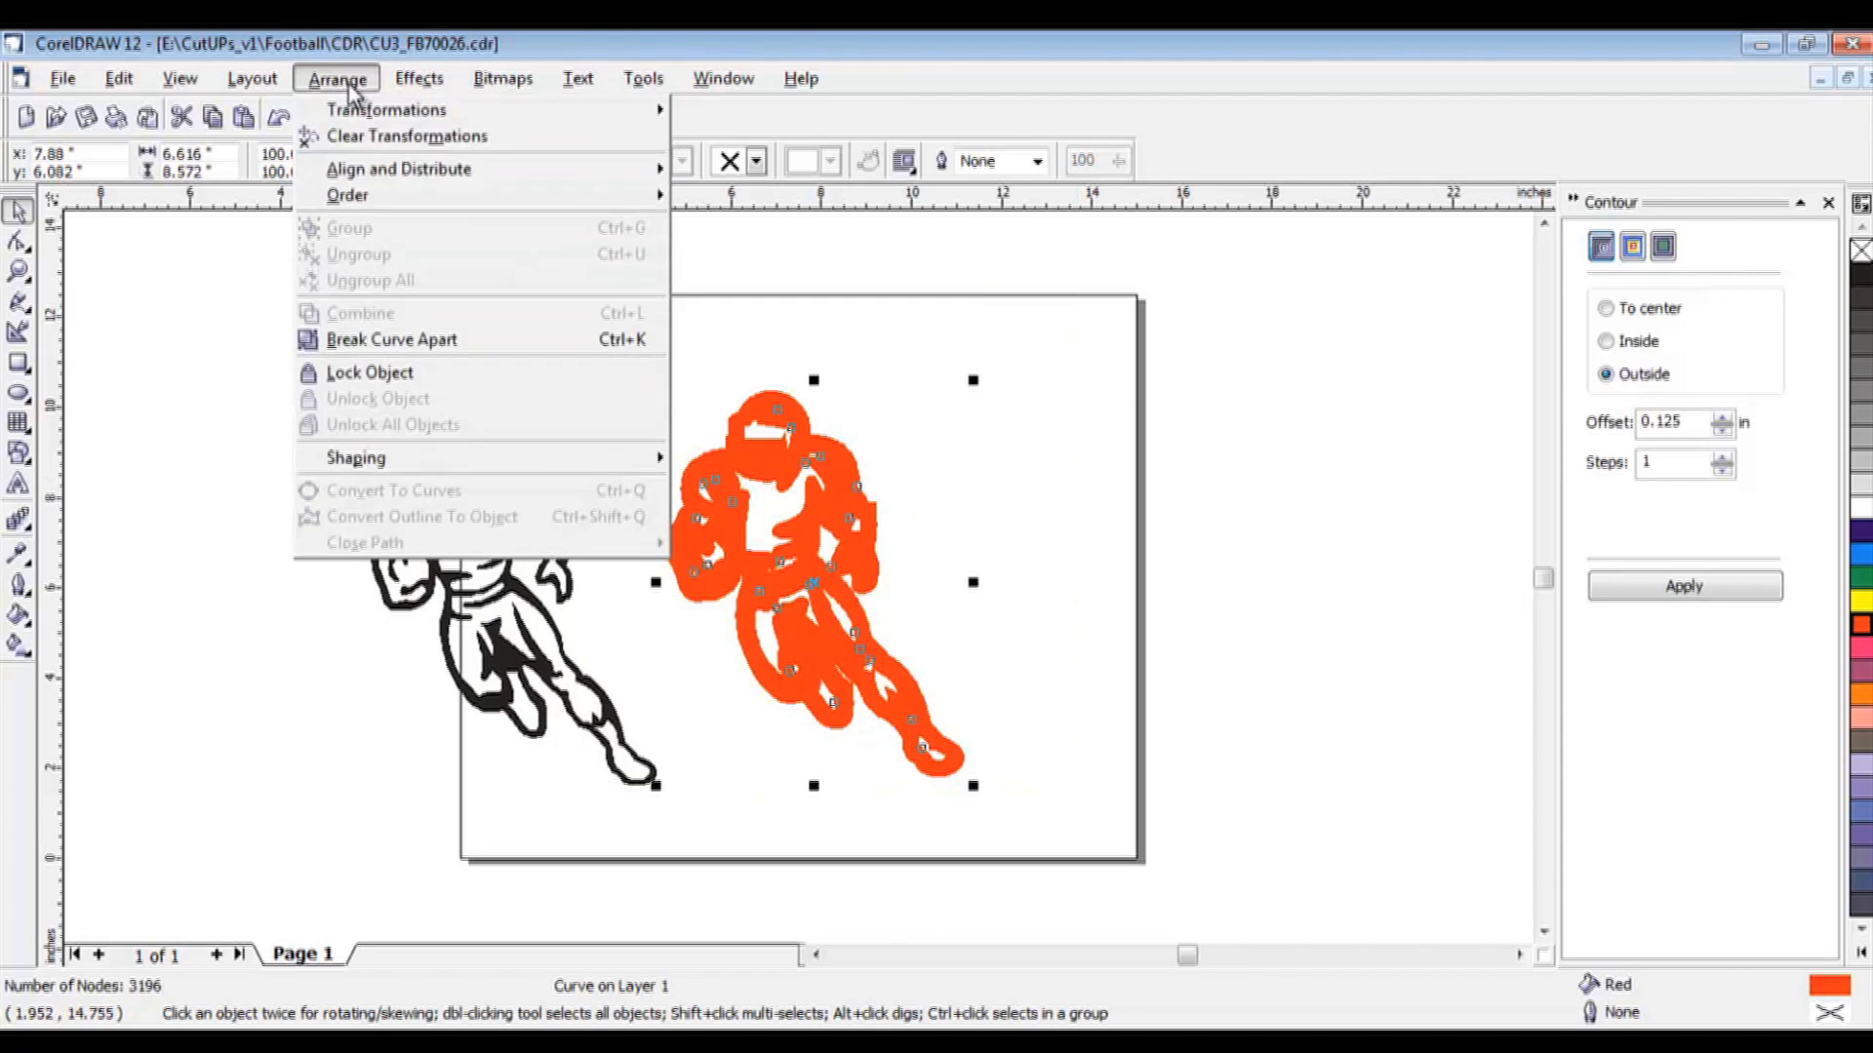
left_click(403, 344)
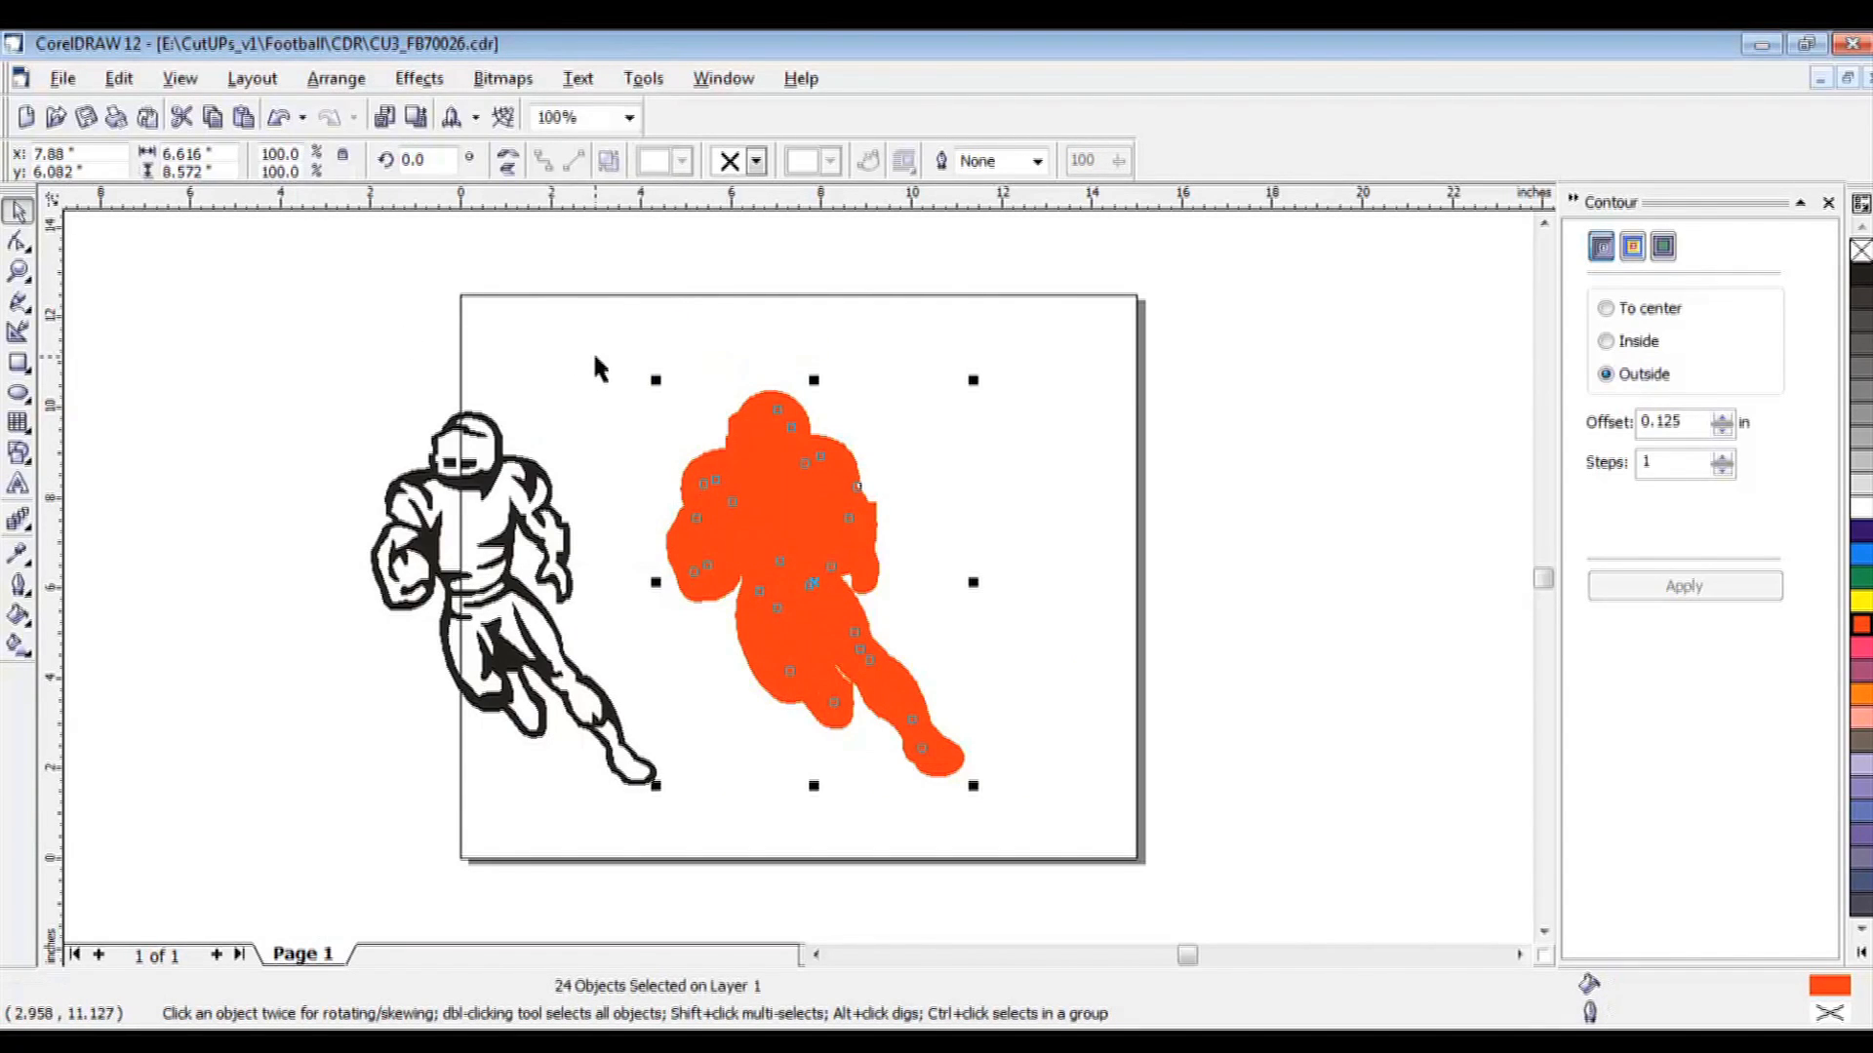
Delete all the inner pieces of the contour in Wireframe view, keeping its outer silhouette, and return to Normal view.
left_click(180, 80)
left_click(209, 131)
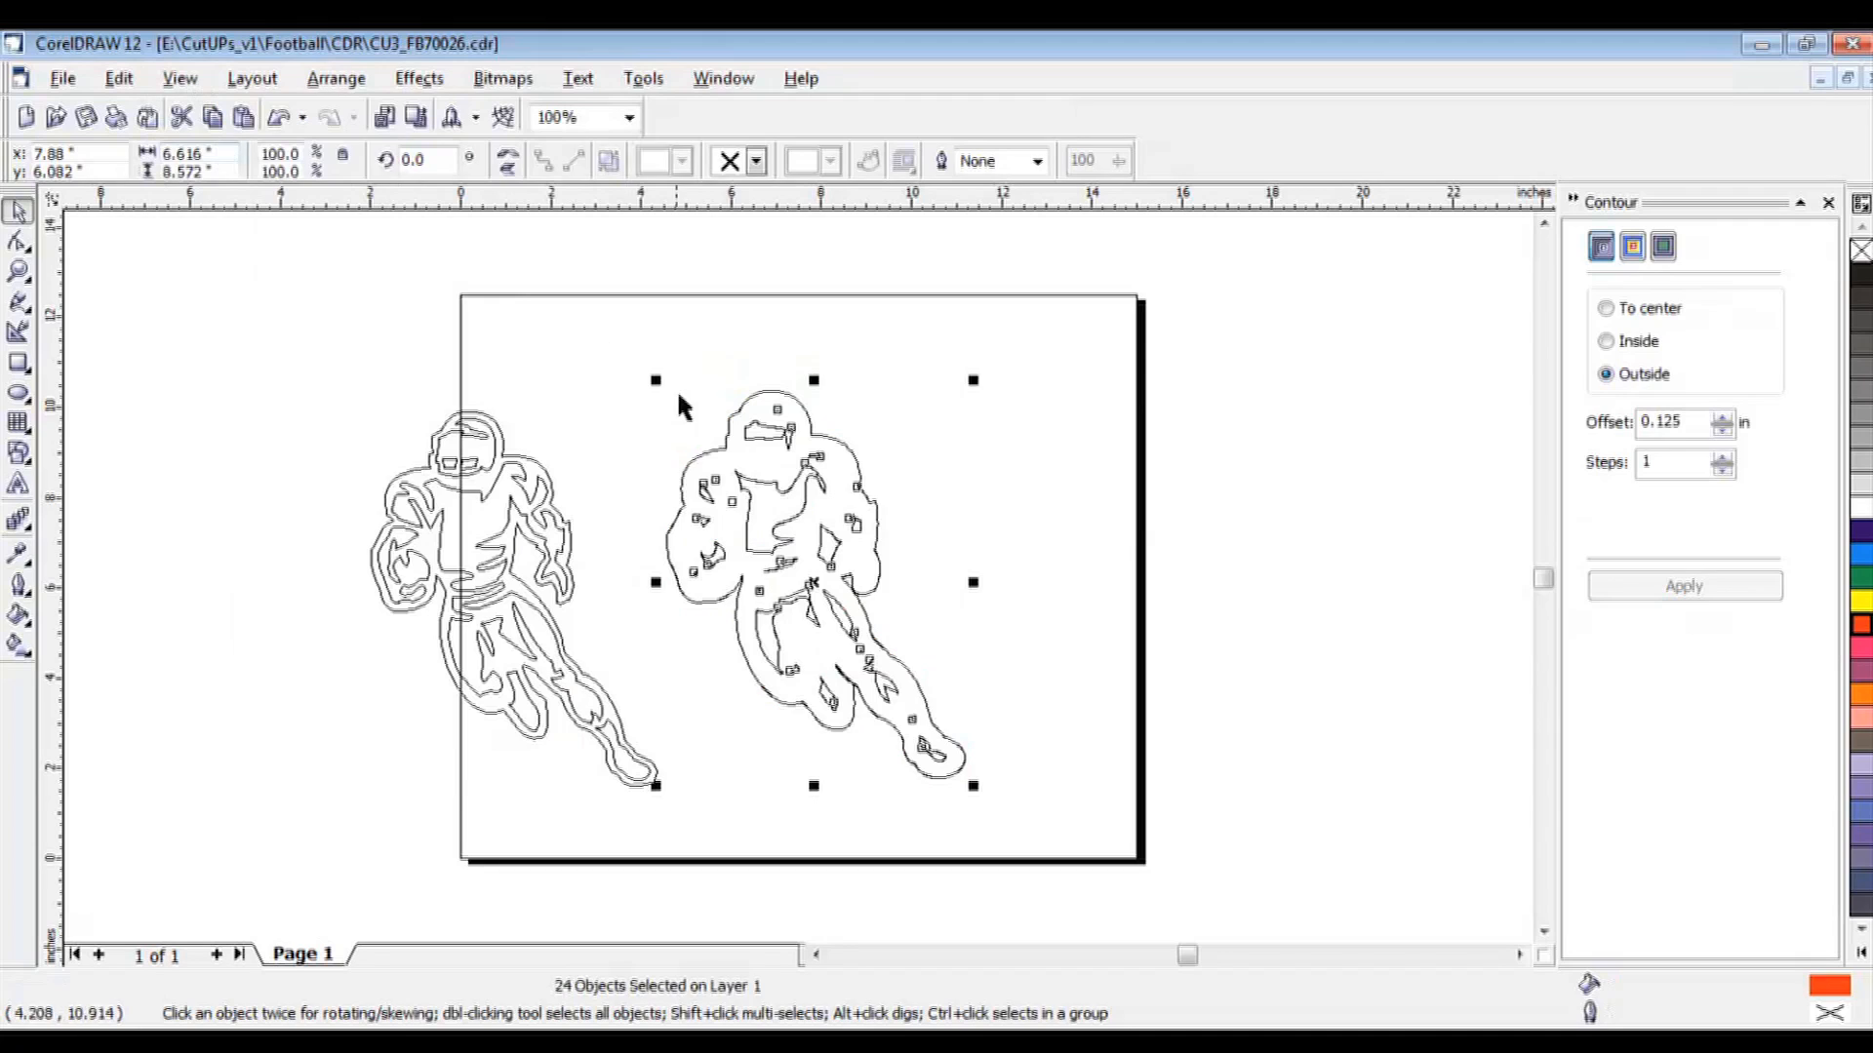
left_click_drag(620, 830, 1049, 401)
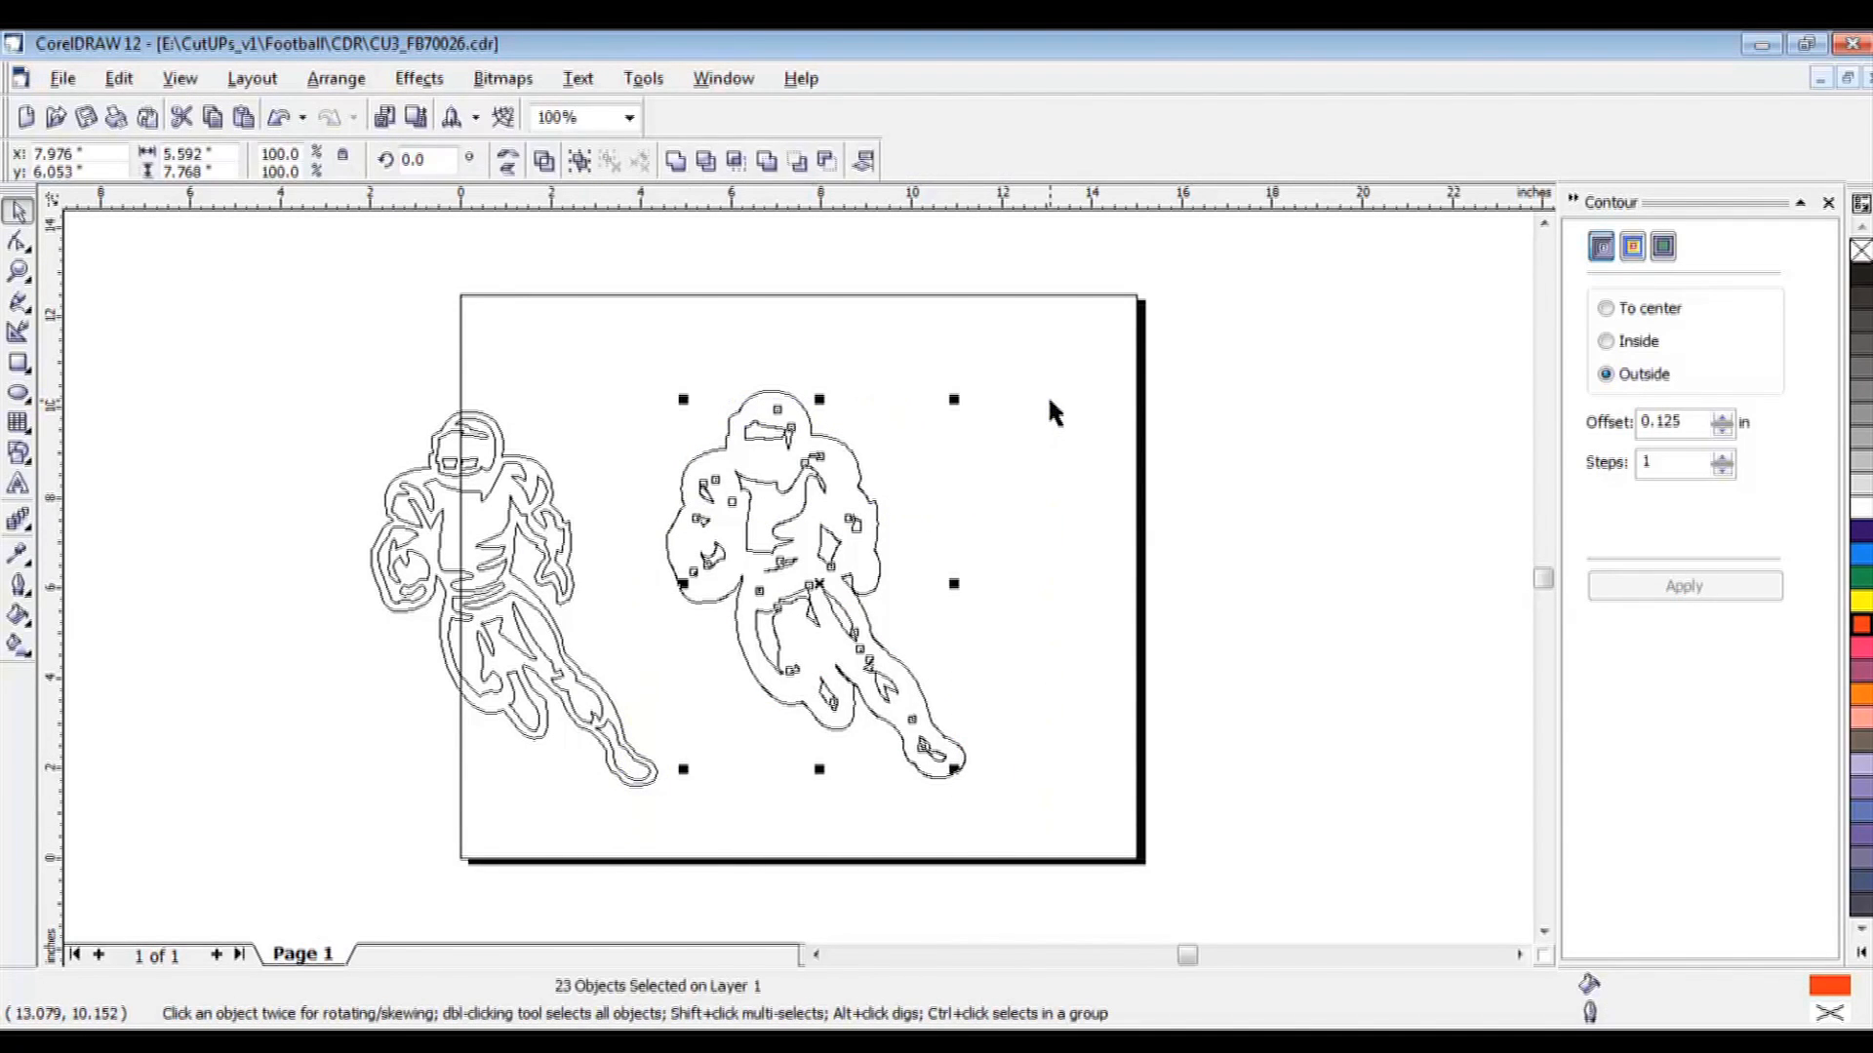
key("Delete")
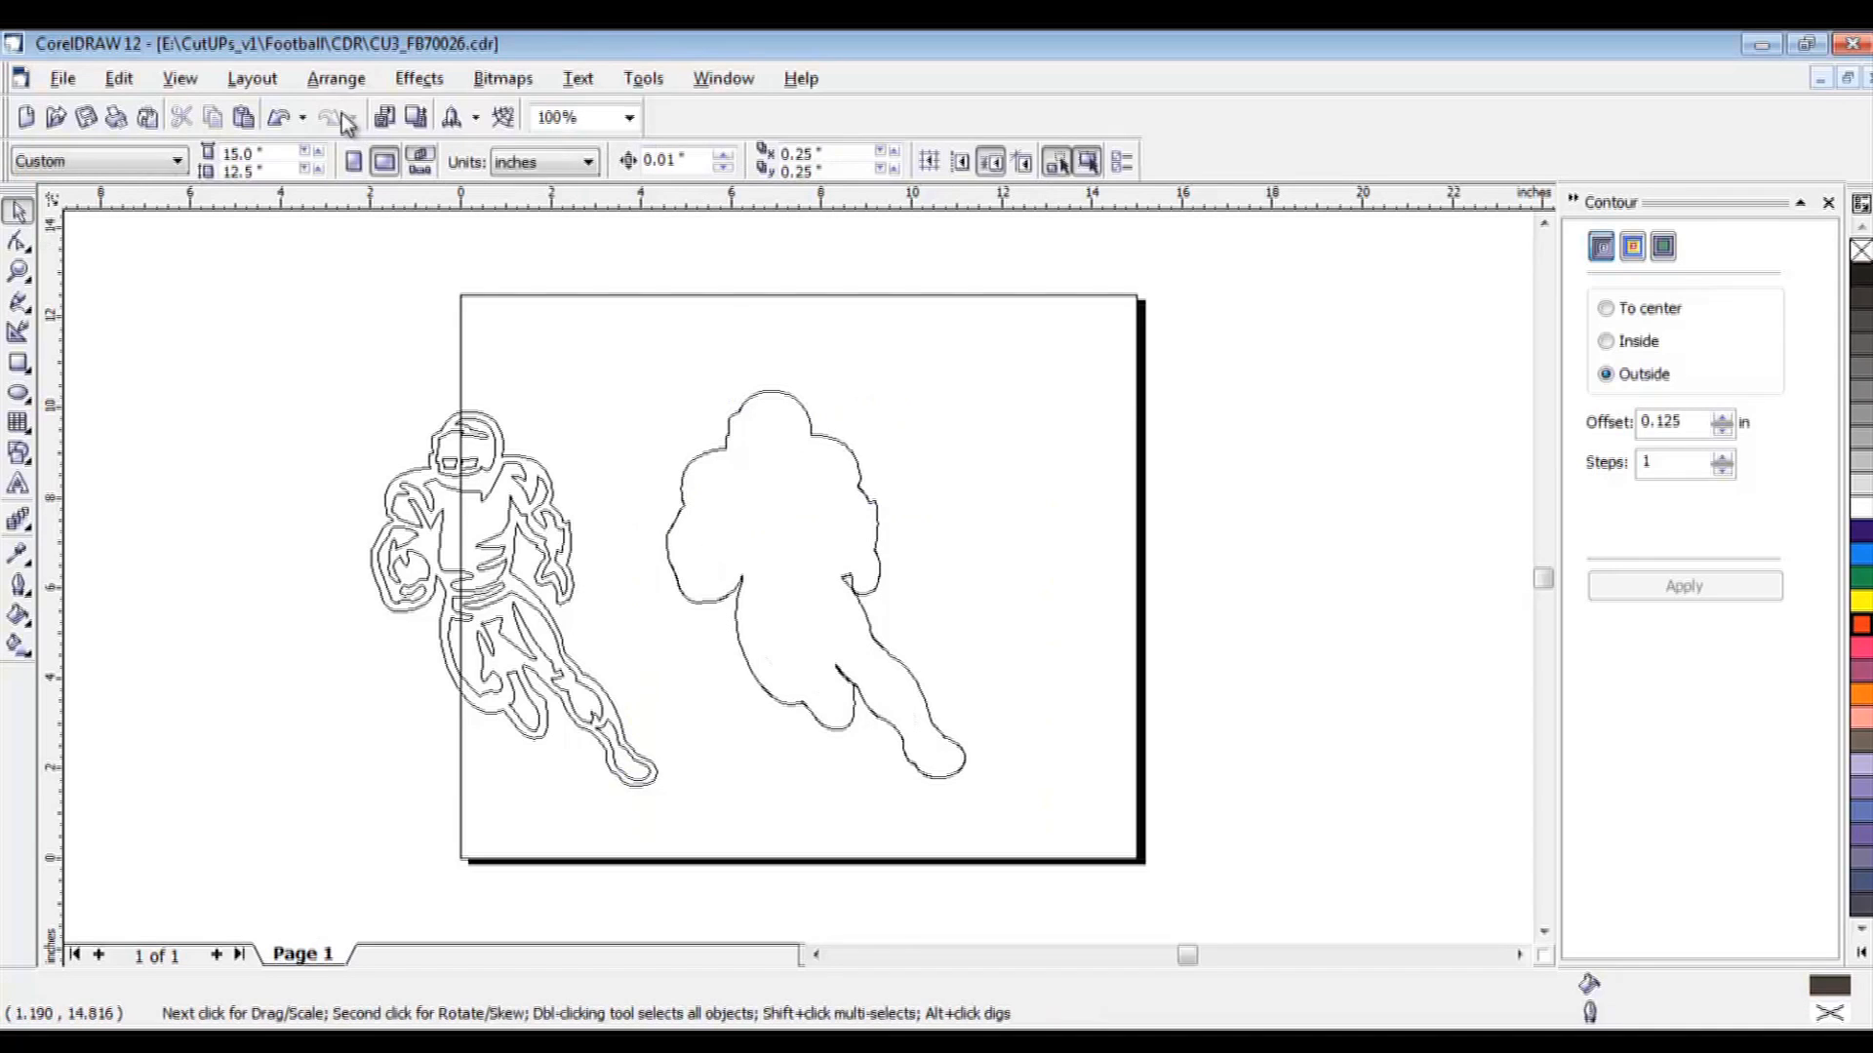
left_click(179, 78)
left_click(230, 189)
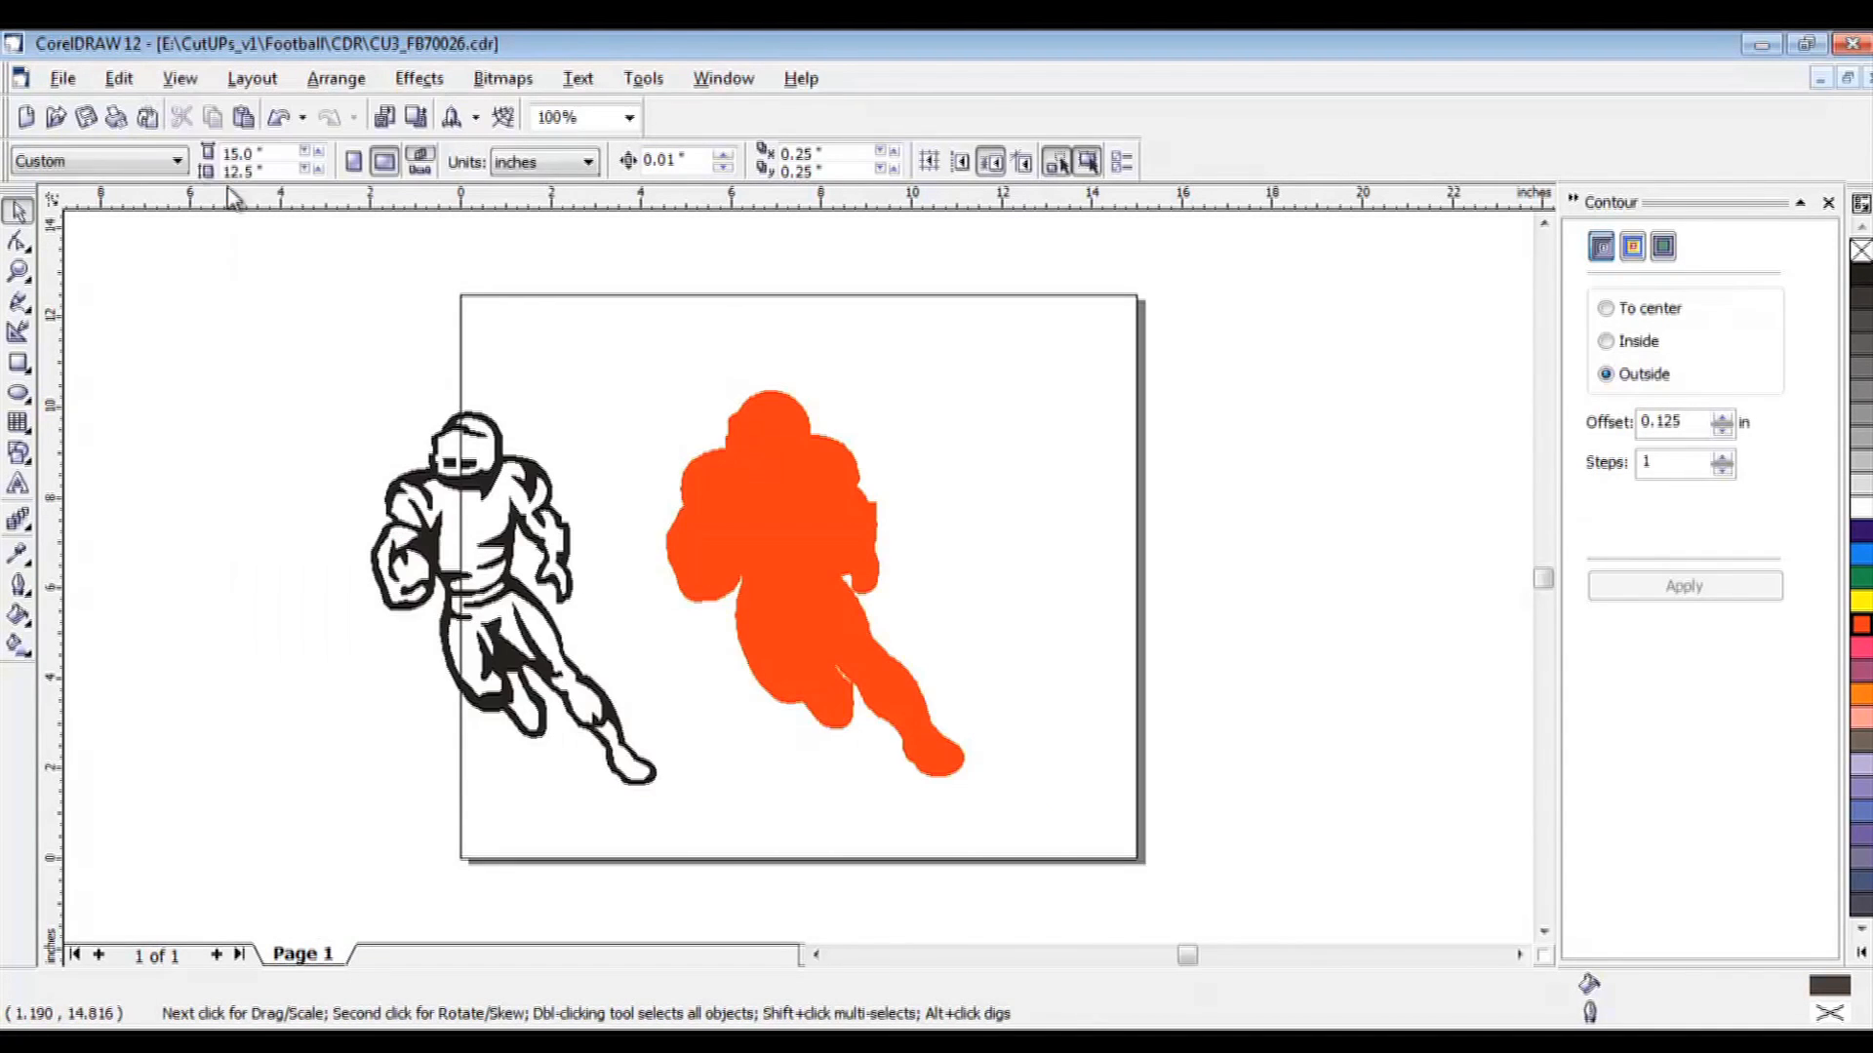
Move the black football player back onto the solid red silhouette, centred at x 7.88, y 6.082 in, and deselect it.
left_click(486, 472)
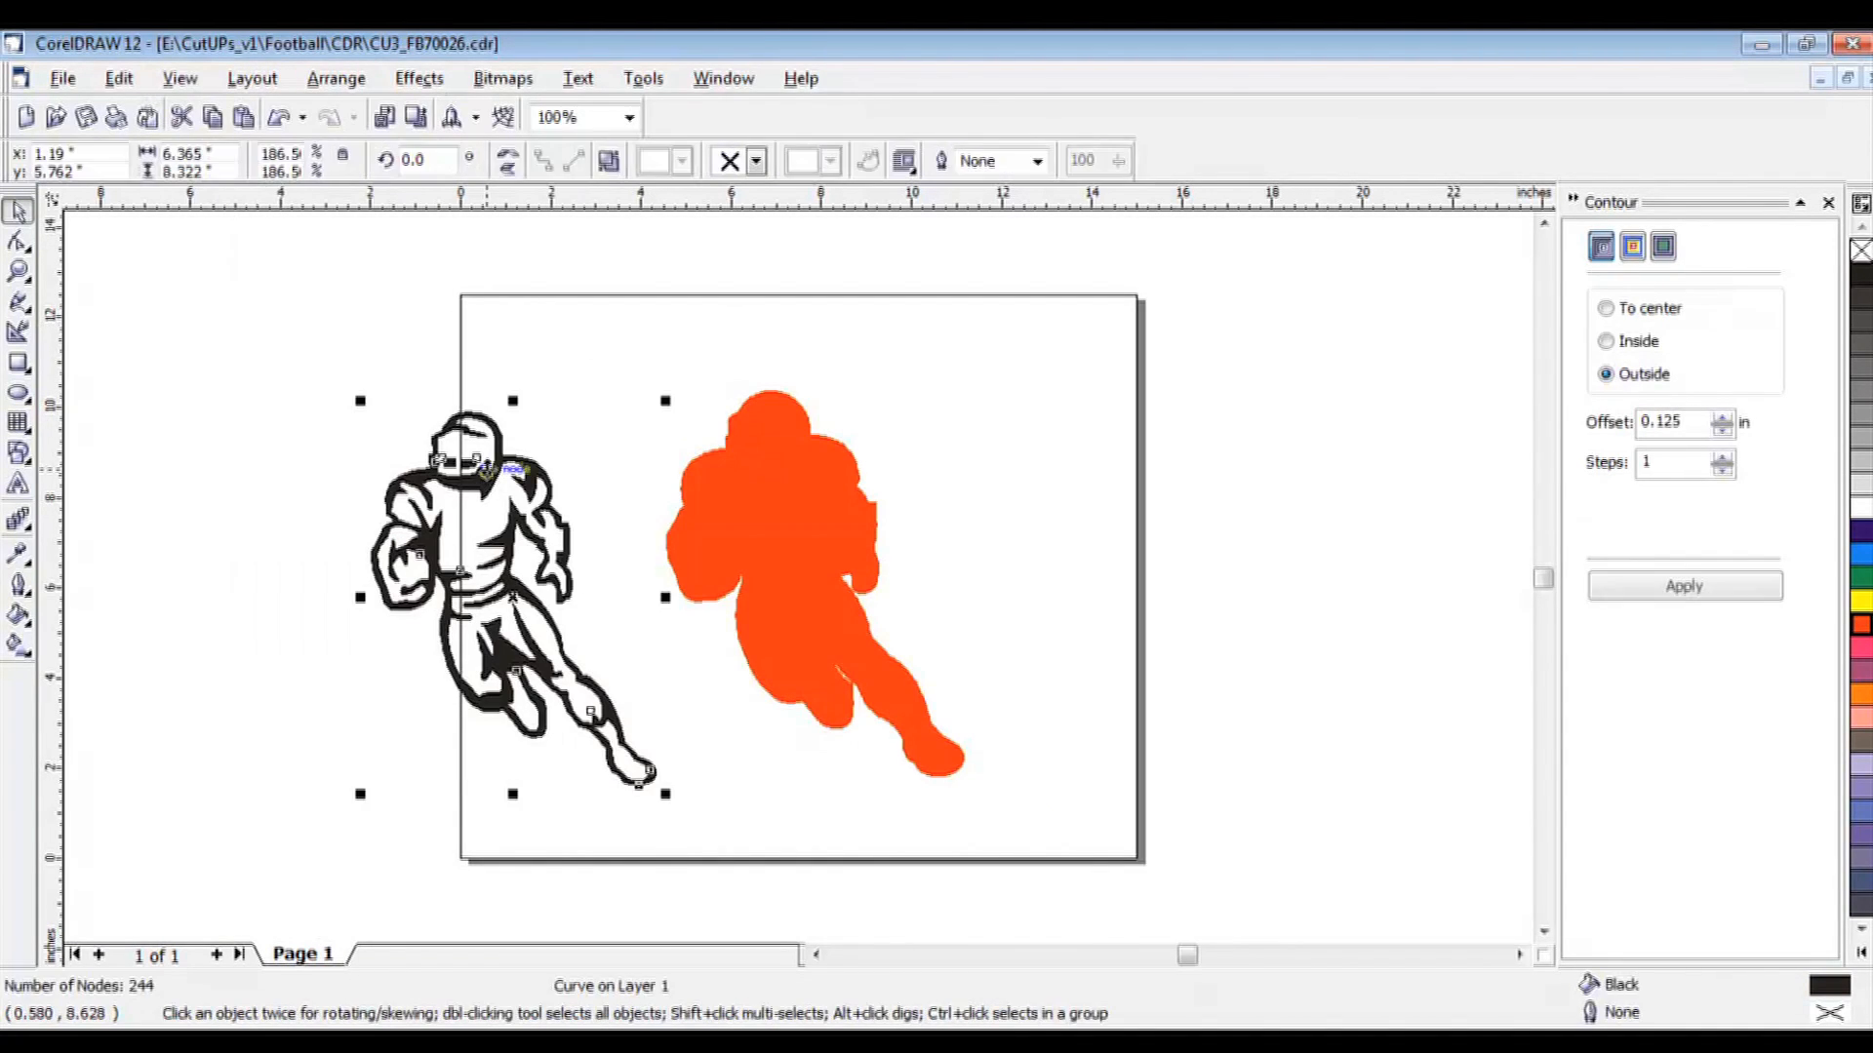
left_click_drag(575, 588, 819, 583)
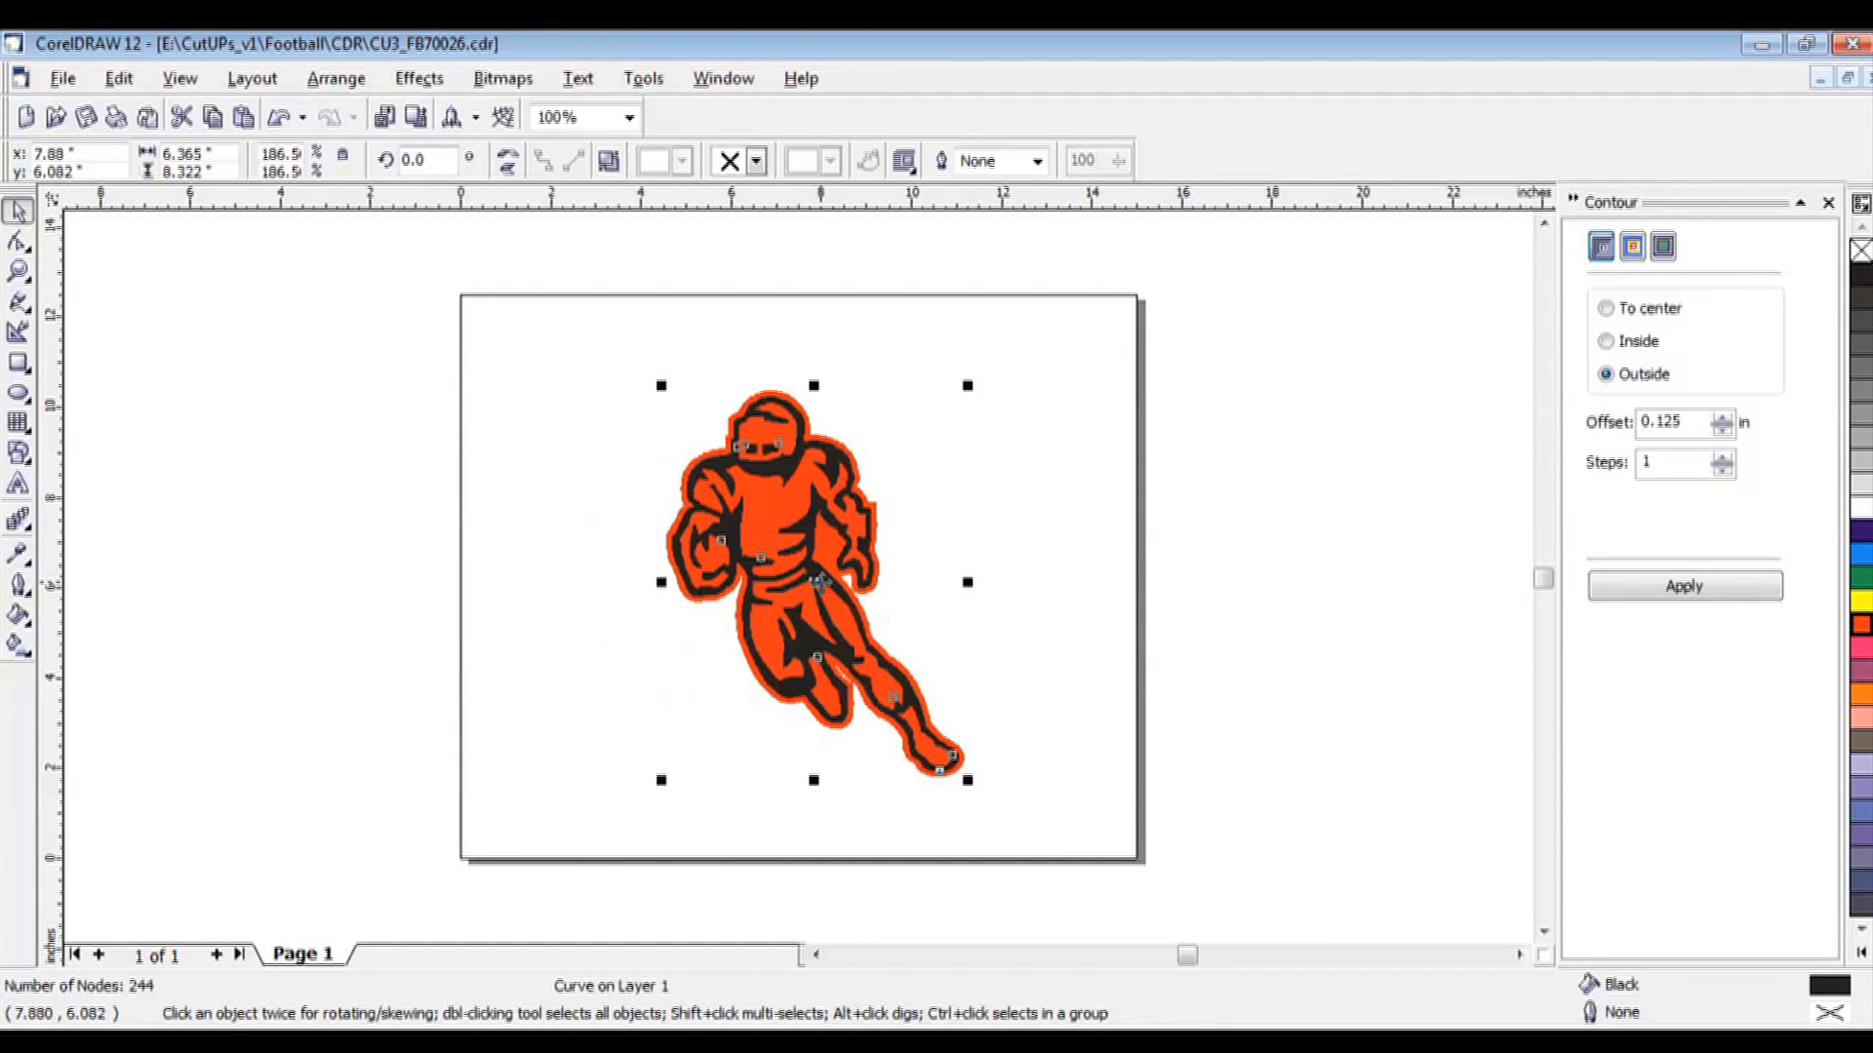
left_click(563, 625)
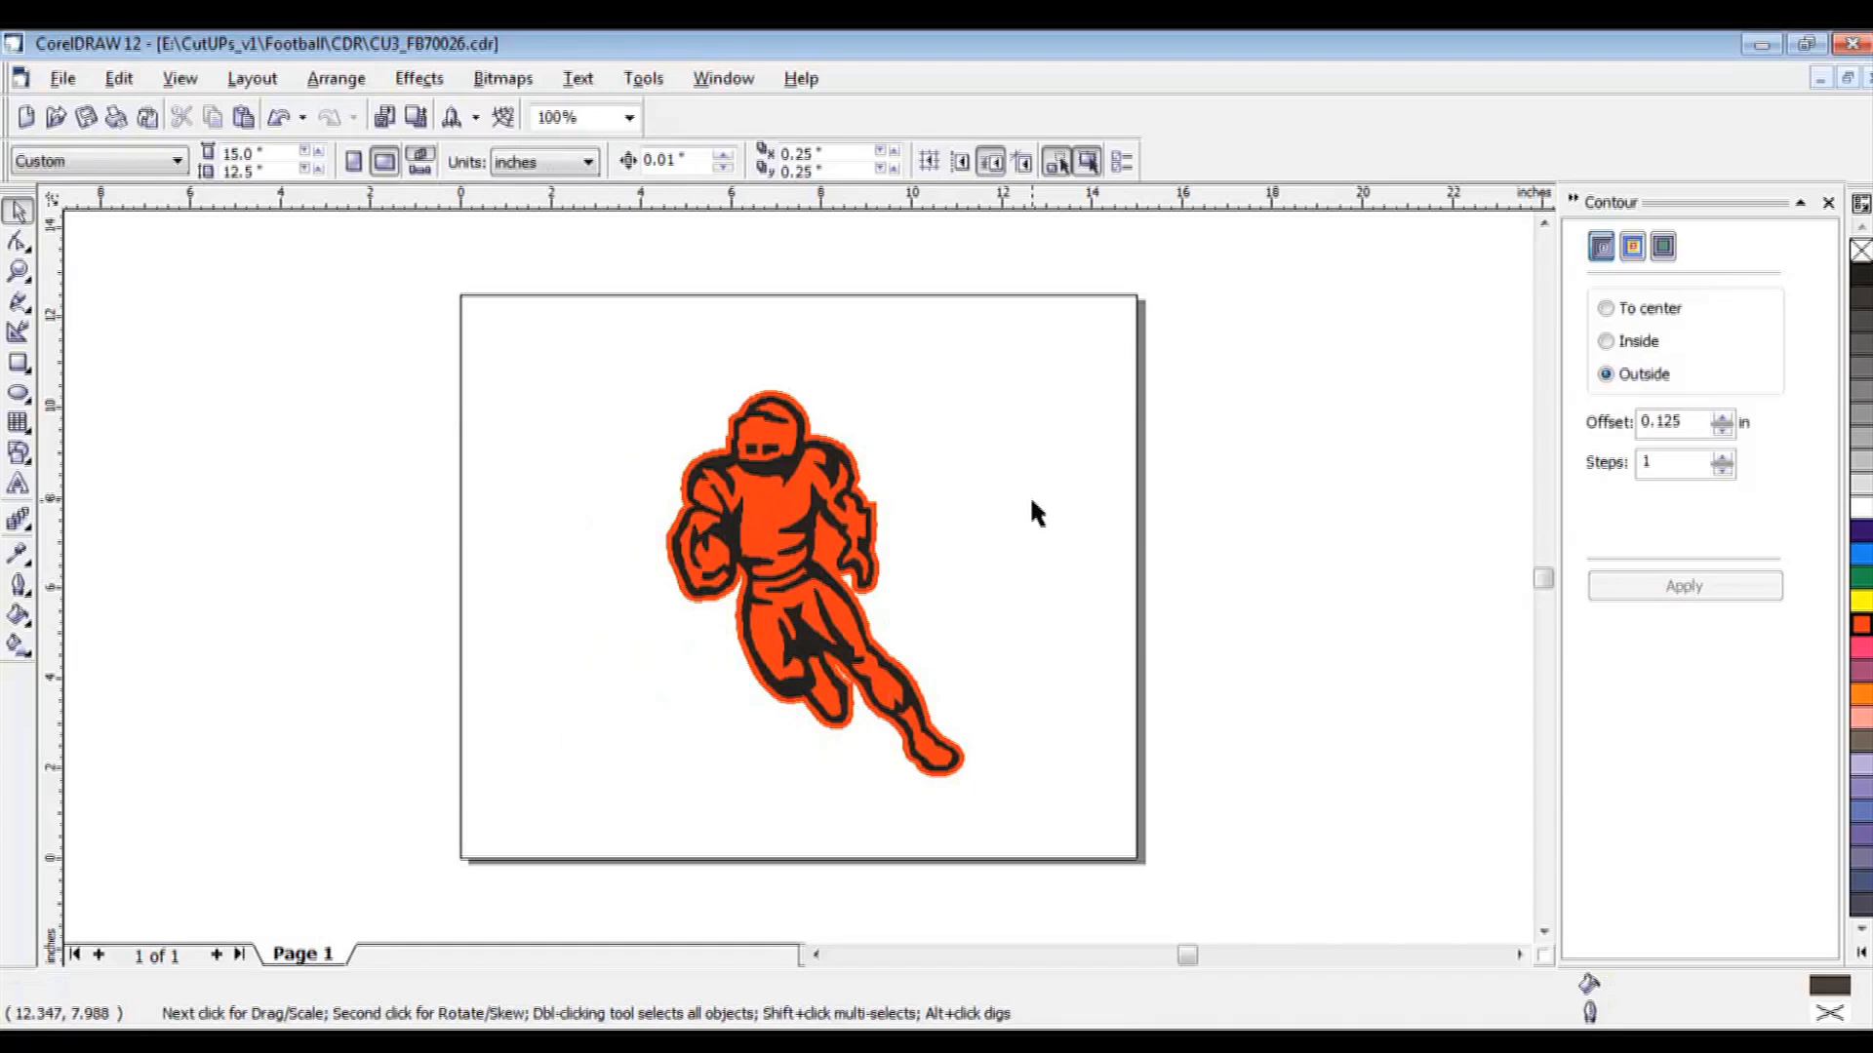